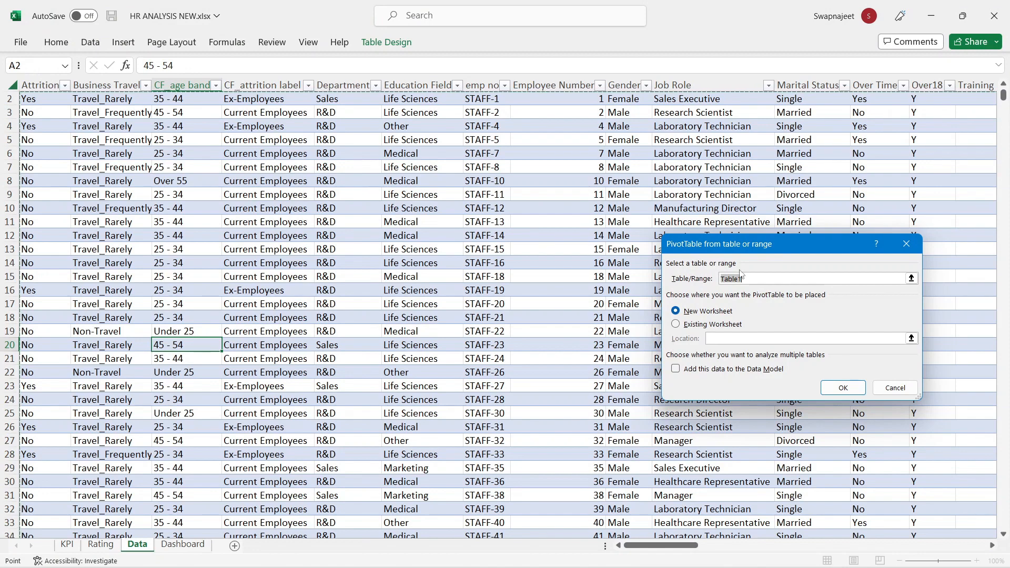
Step: Create the PivotTable on a new worksheet and name it Gender
{"action": "left_click", "coordinate": [830, 390]}
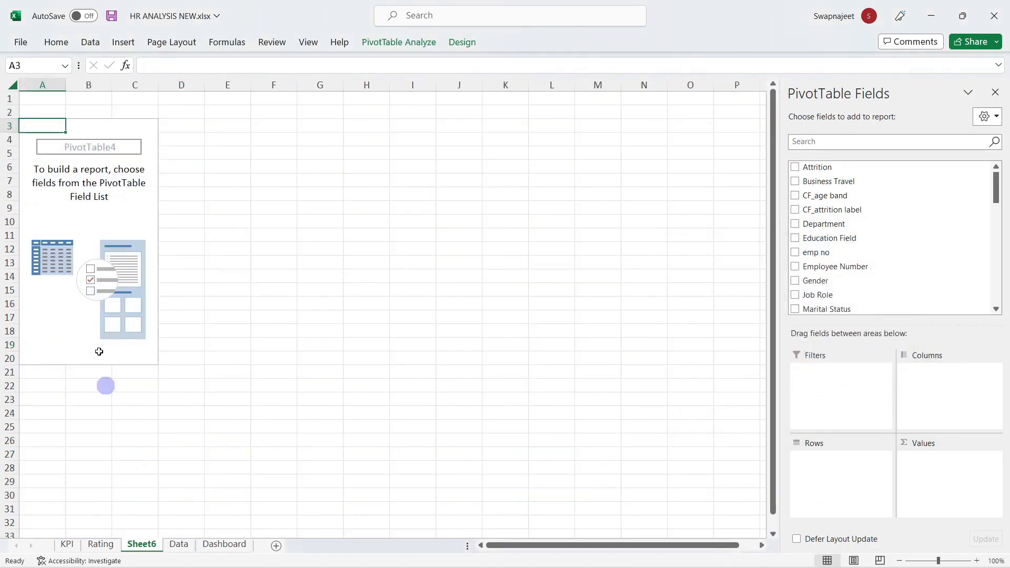
{"action": "left_click", "coordinate": [400, 44]}
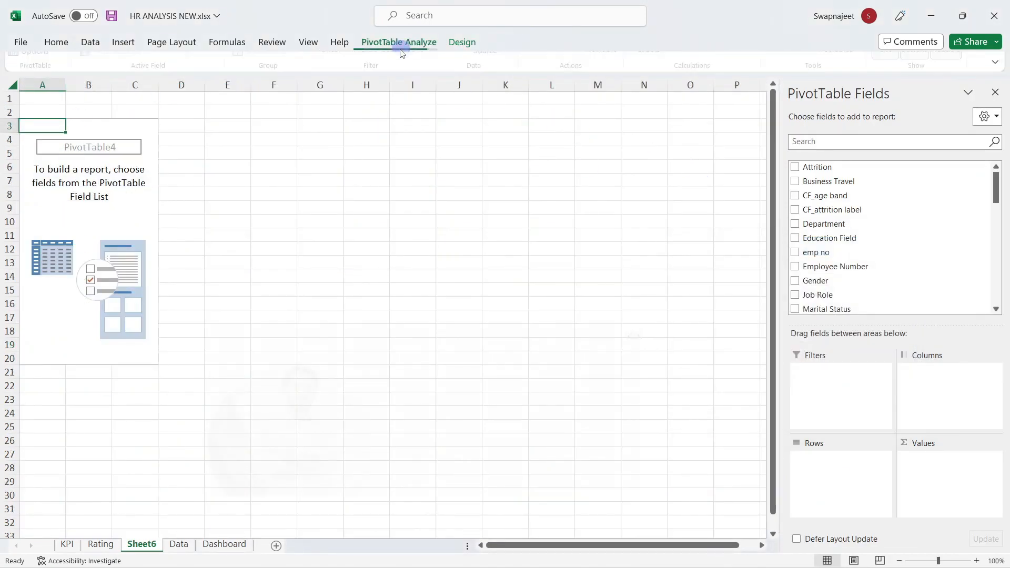
{"action": "left_click", "coordinate": [28, 77]}
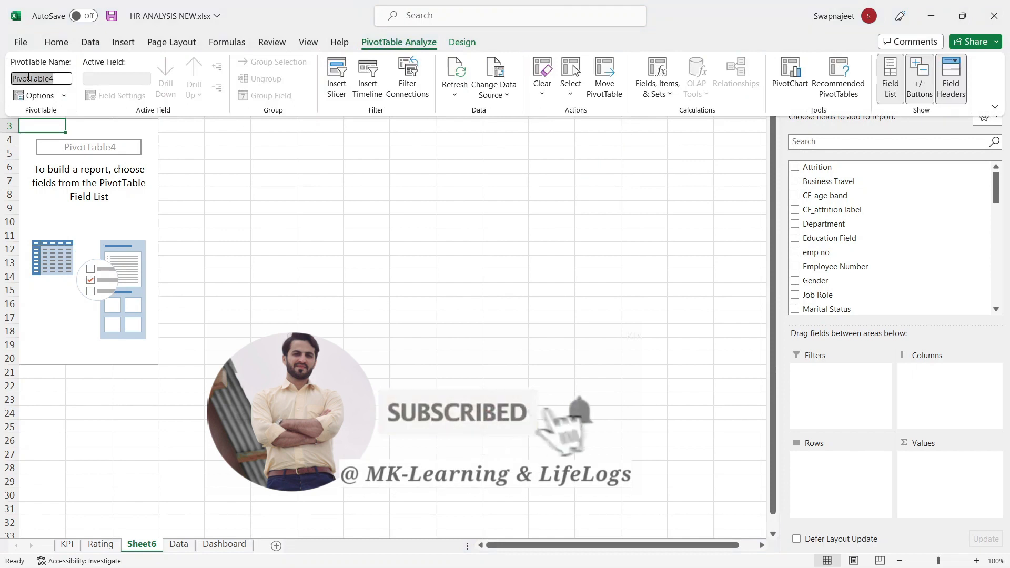
{"action": "type", "text": "Gender"}
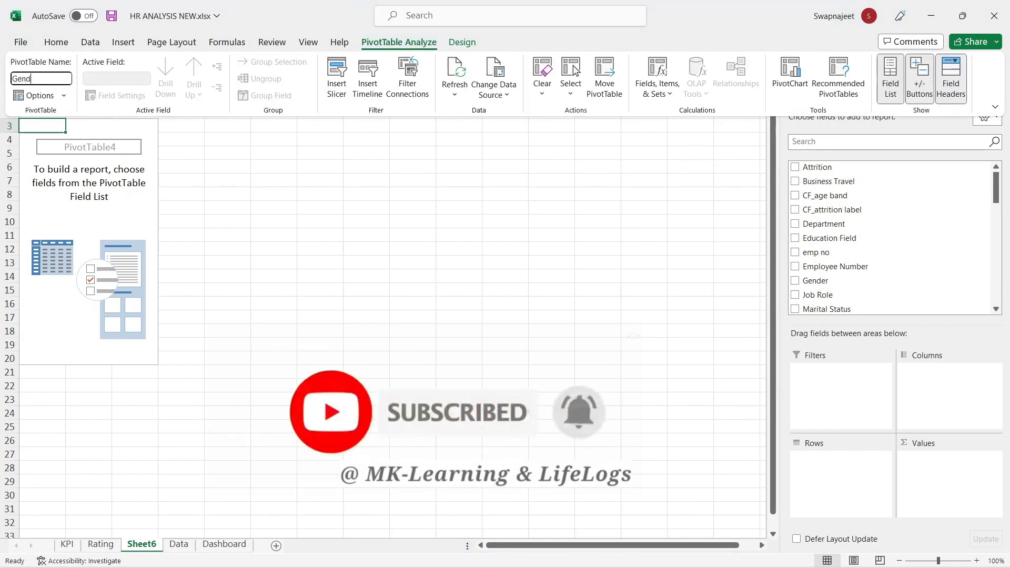
Step: Rename the Sheet6 tab to Gender
{"action": "left_click", "coordinate": [143, 546]}
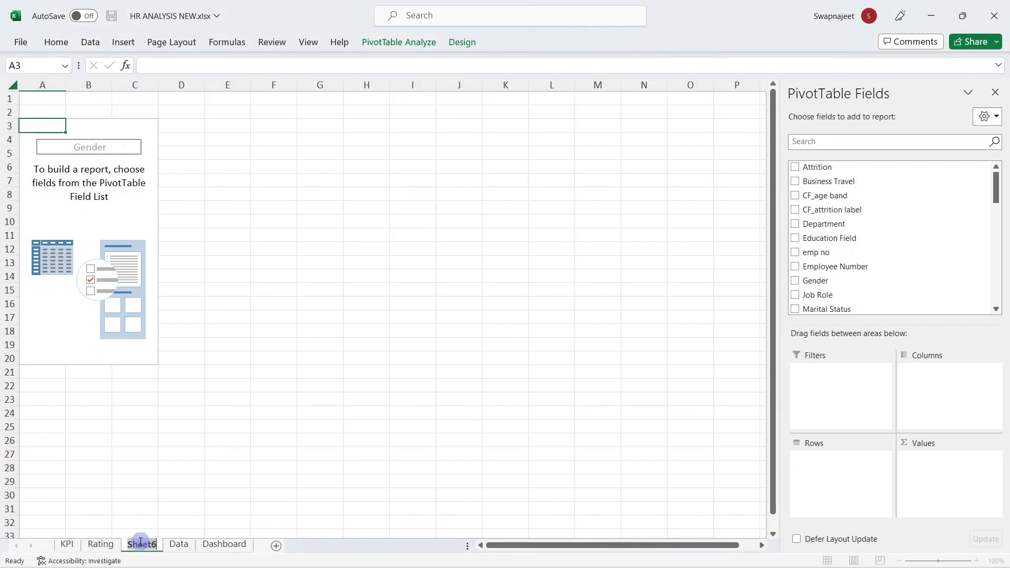
{"action": "type", "text": "Gender"}
{"action": "left_click", "coordinate": [211, 414]}
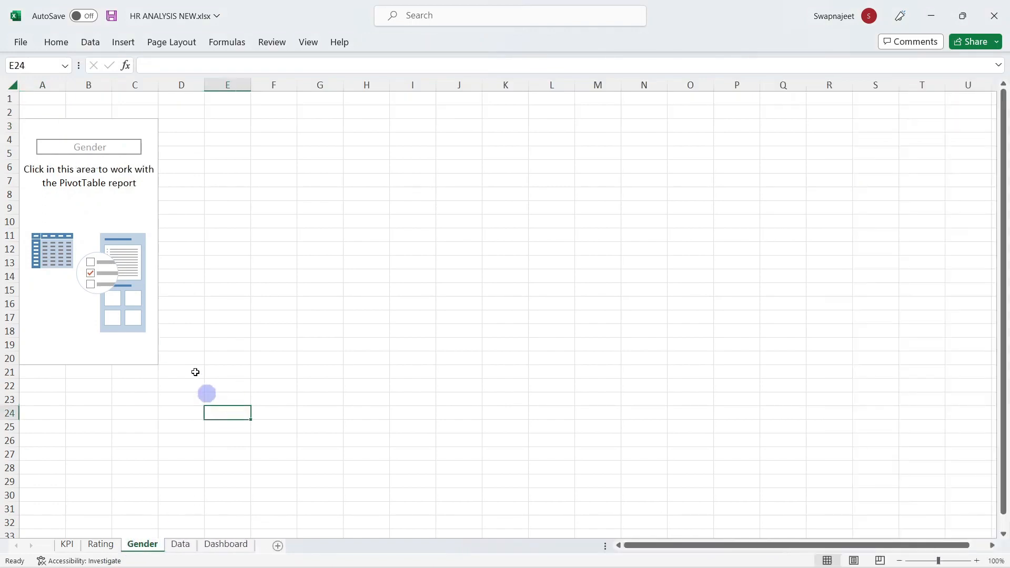
Step: Add the Gender field to the PivotTable's Rows
{"action": "left_click", "coordinate": [99, 207]}
{"action": "left_click", "coordinate": [871, 142]}
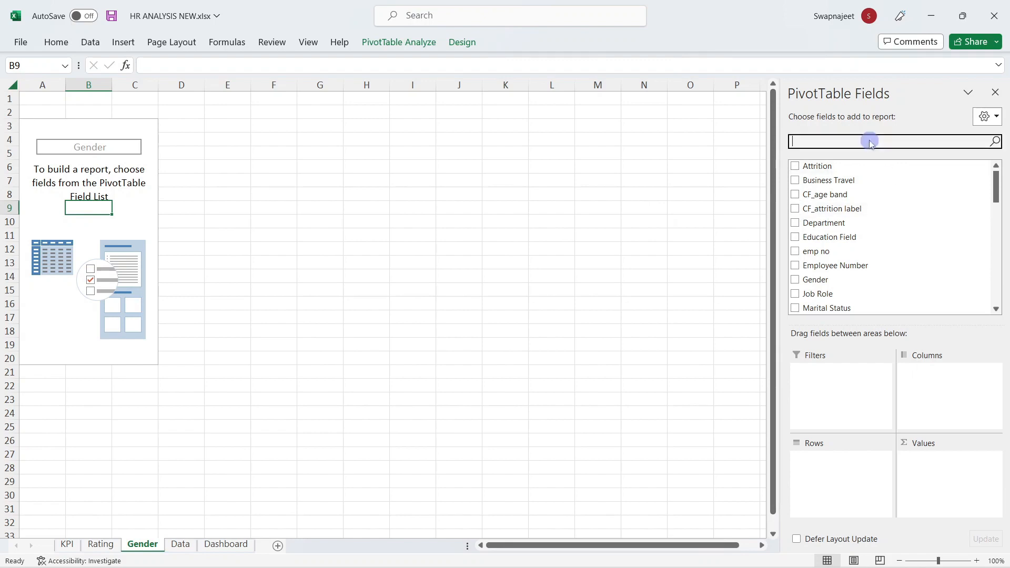
{"action": "type", "text": "gen"}
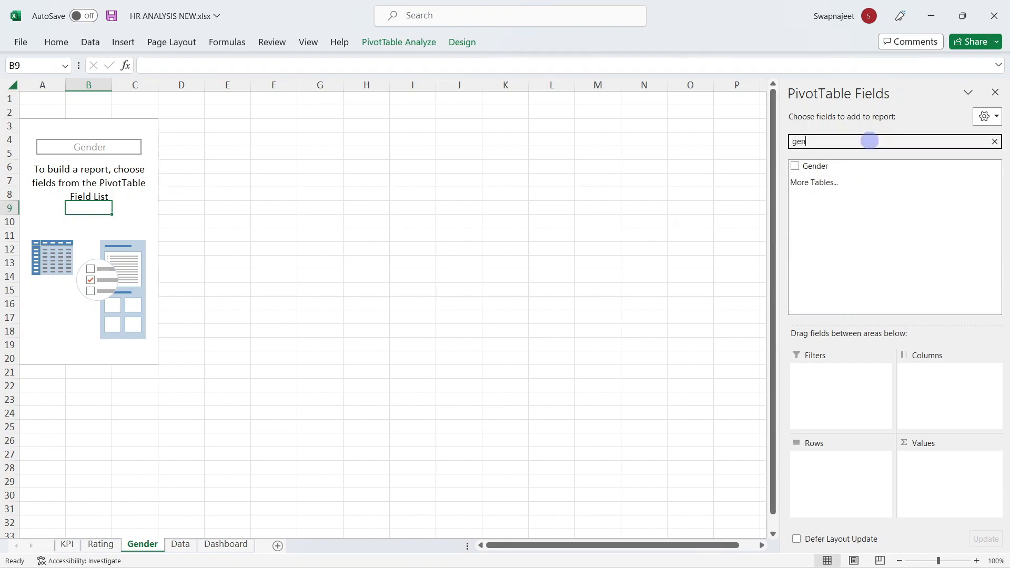
{"action": "left_click_drag", "start_coordinate": [813, 167], "coordinate": [847, 463]}
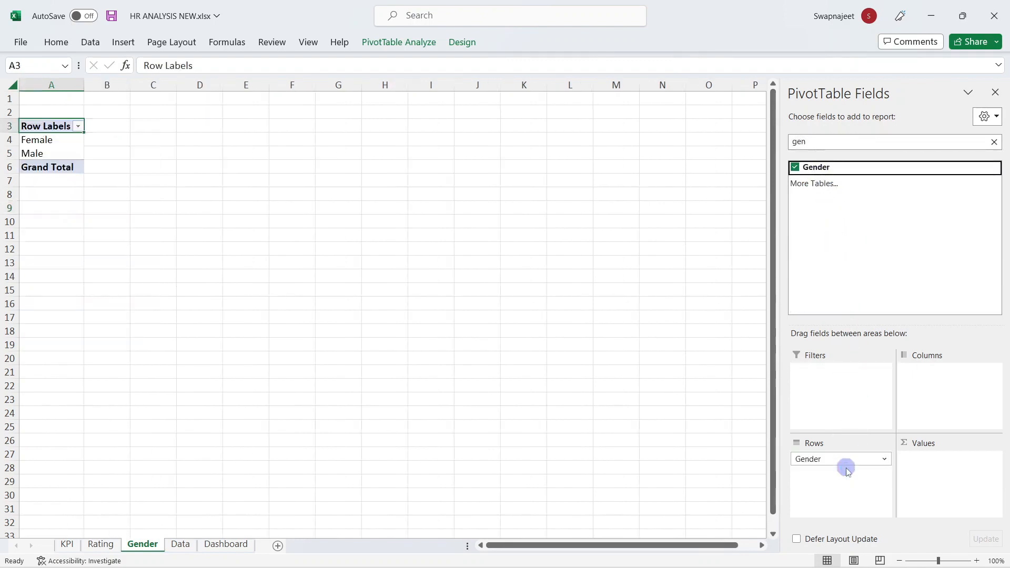
Step: Add Employee Count to Values, summarized by Count (Female 588, Male 882)
{"action": "left_click", "coordinate": [994, 142]}
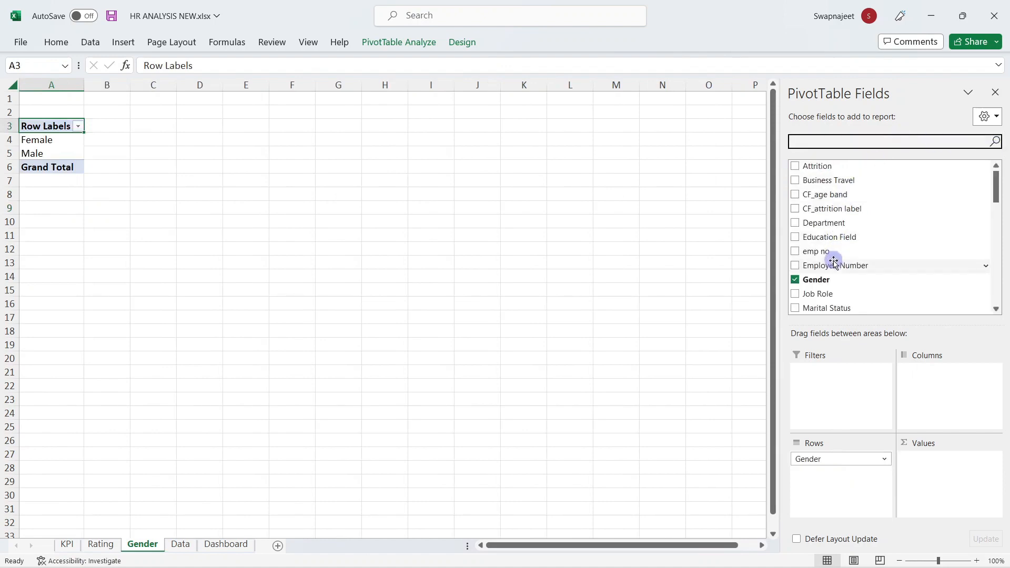
{"action": "scroll", "coordinate": [834, 262], "scroll_direction": "down", "scroll_amount": 2}
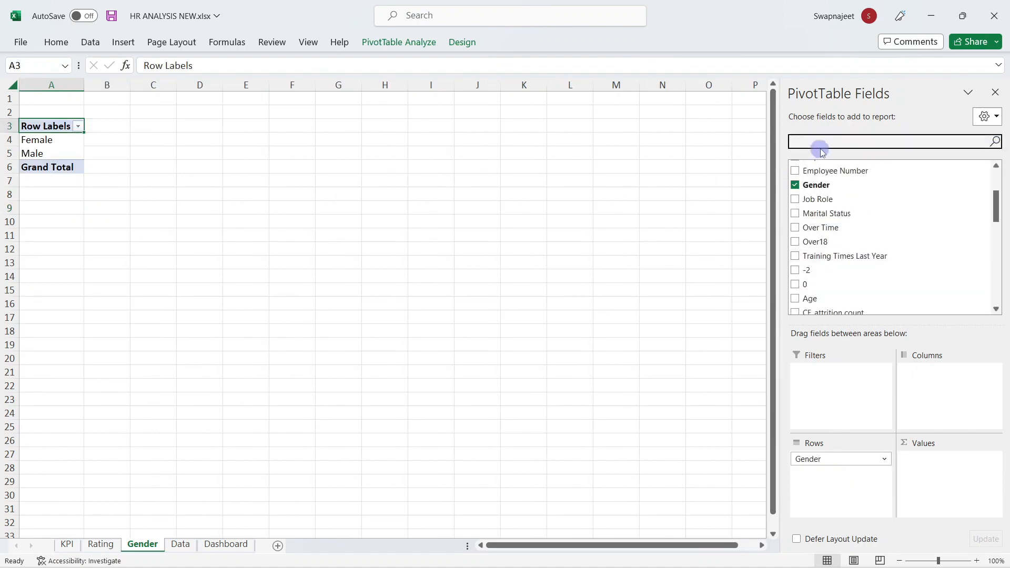
{"action": "type", "text": "em"}
{"action": "left_click_drag", "start_coordinate": [838, 210], "coordinate": [994, 462]}
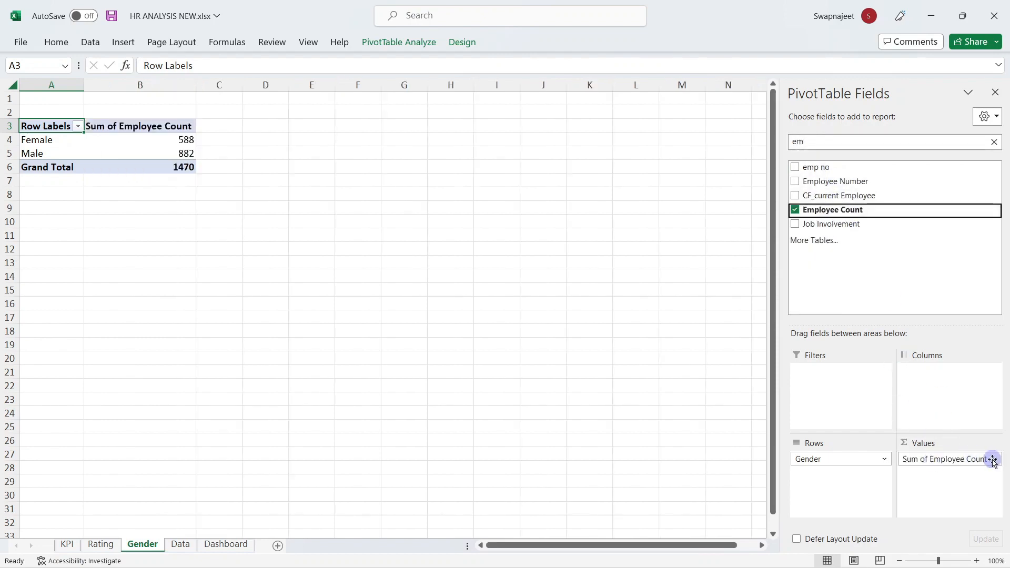
{"action": "left_click", "coordinate": [994, 463]}
{"action": "left_click", "coordinate": [942, 445]}
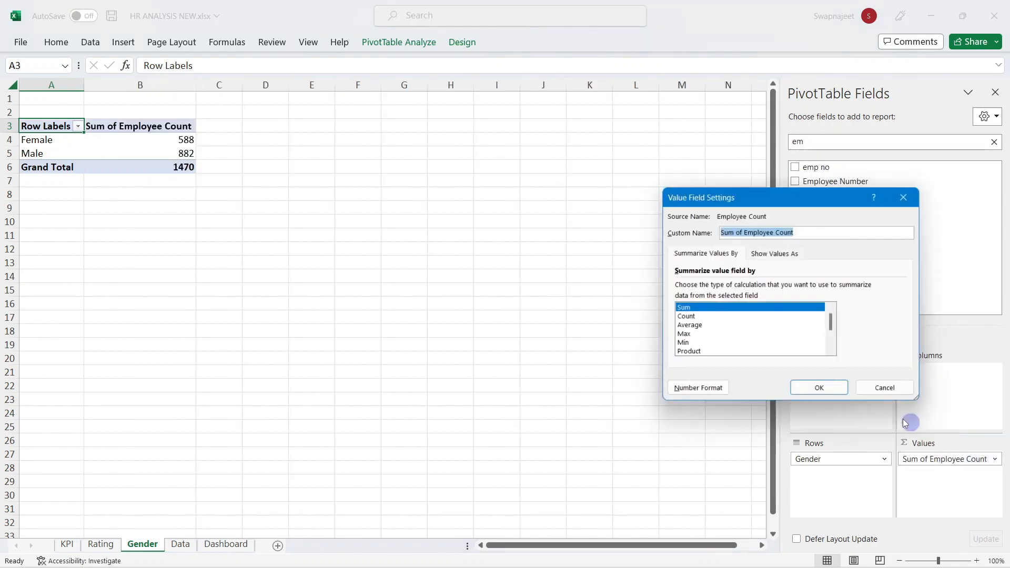
{"action": "left_click", "coordinate": [713, 318]}
{"action": "left_click", "coordinate": [821, 390]}
{"action": "left_click", "coordinate": [481, 274]}
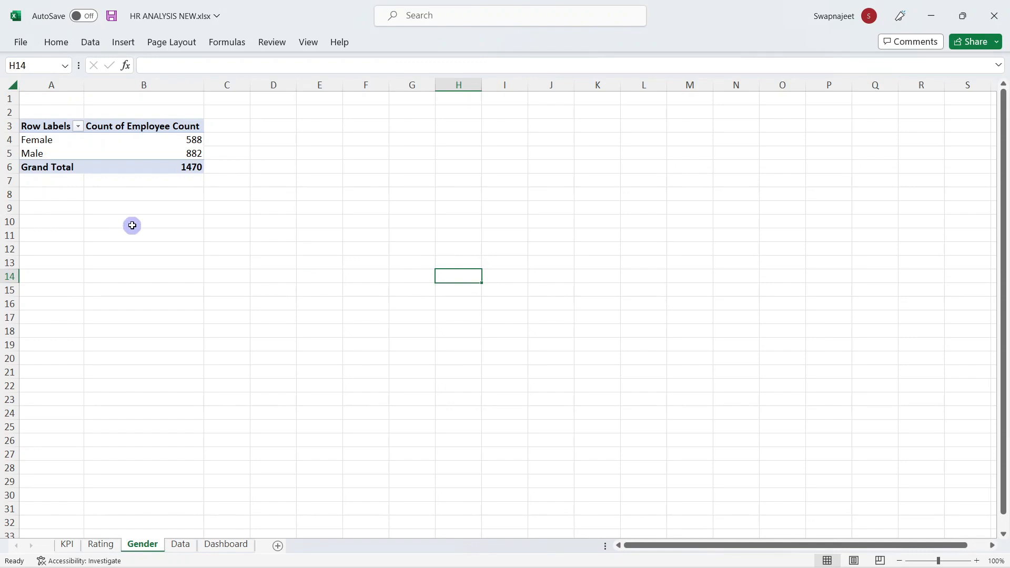
Step: Enter the labels Female and Male in A10:A11
{"action": "left_click_drag", "start_coordinate": [41, 141], "coordinate": [84, 141]}
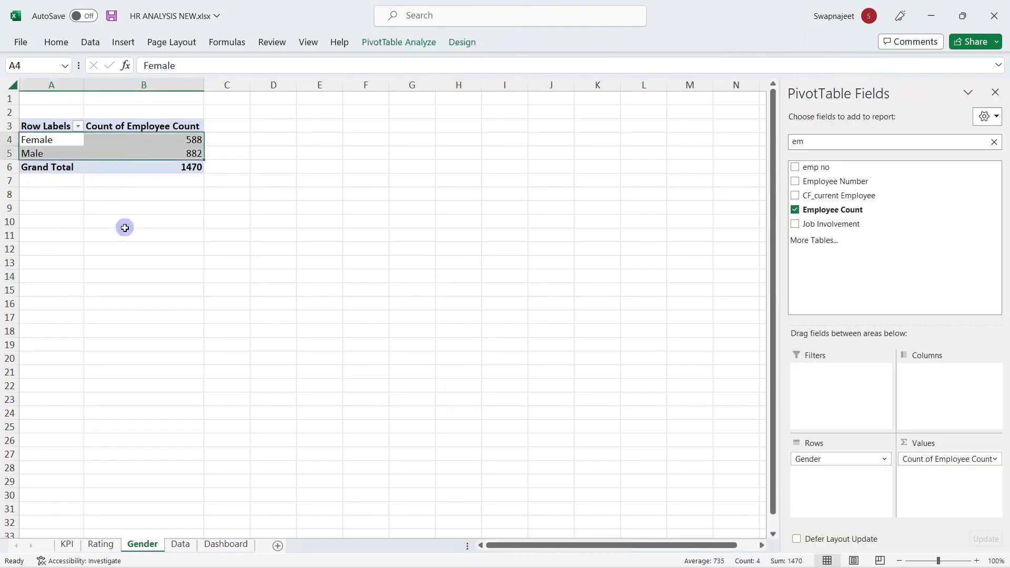
{"action": "left_click", "coordinate": [129, 227]}
{"action": "left_click", "coordinate": [49, 220]}
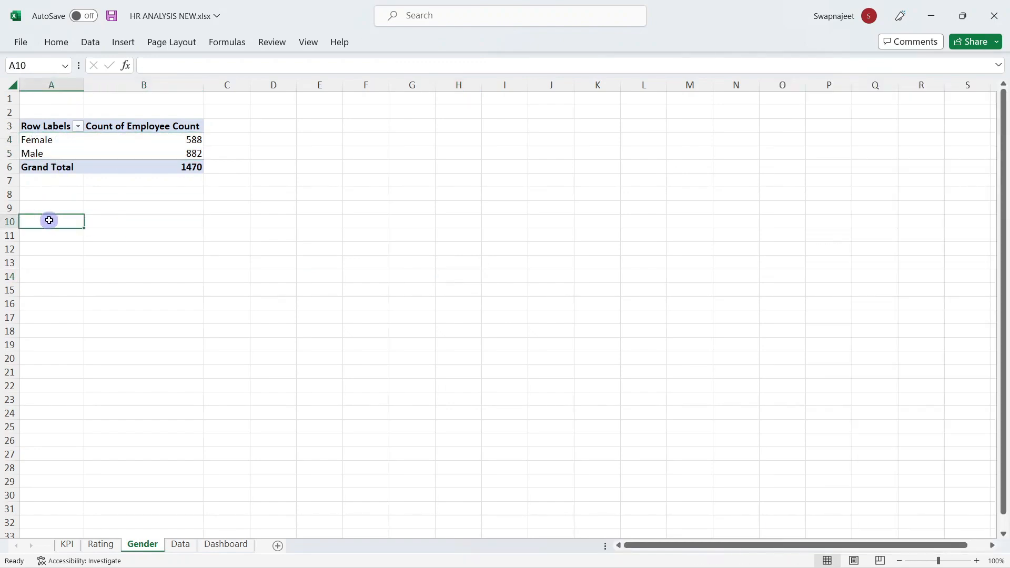
{"action": "type", "text": "Fe"}
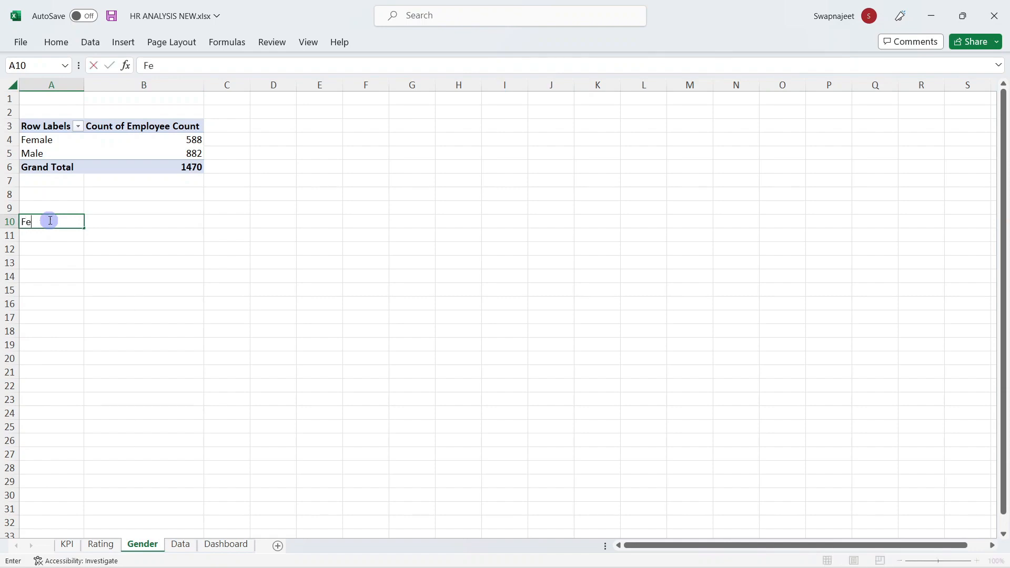
{"action": "type", "text": "male"}
{"action": "key", "text": "Return"}
{"action": "type", "text": "Male"}
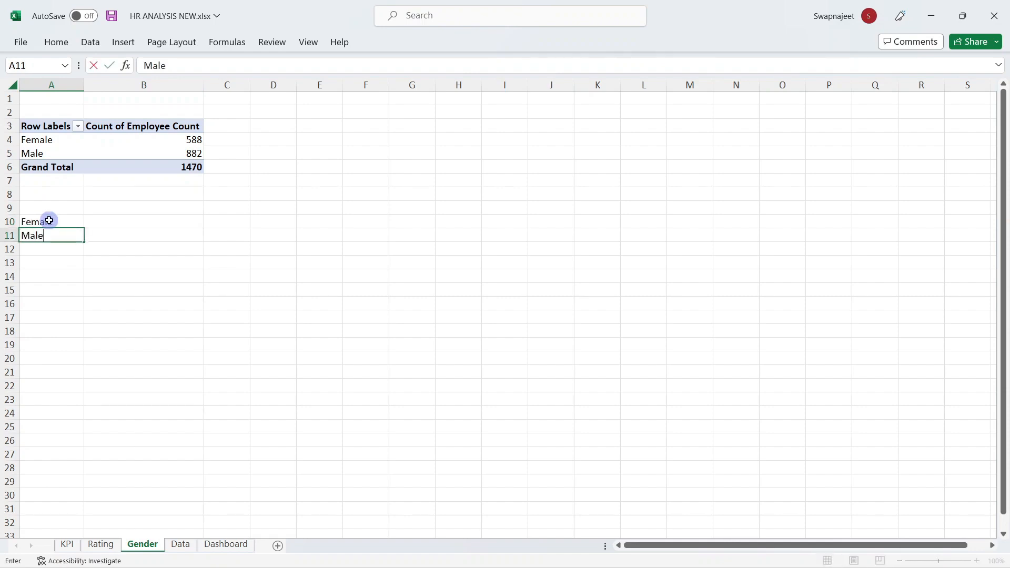
Step: Link B10 and B11 to the pivot's Female and Male counts (588, 882)
{"action": "left_click", "coordinate": [132, 224]}
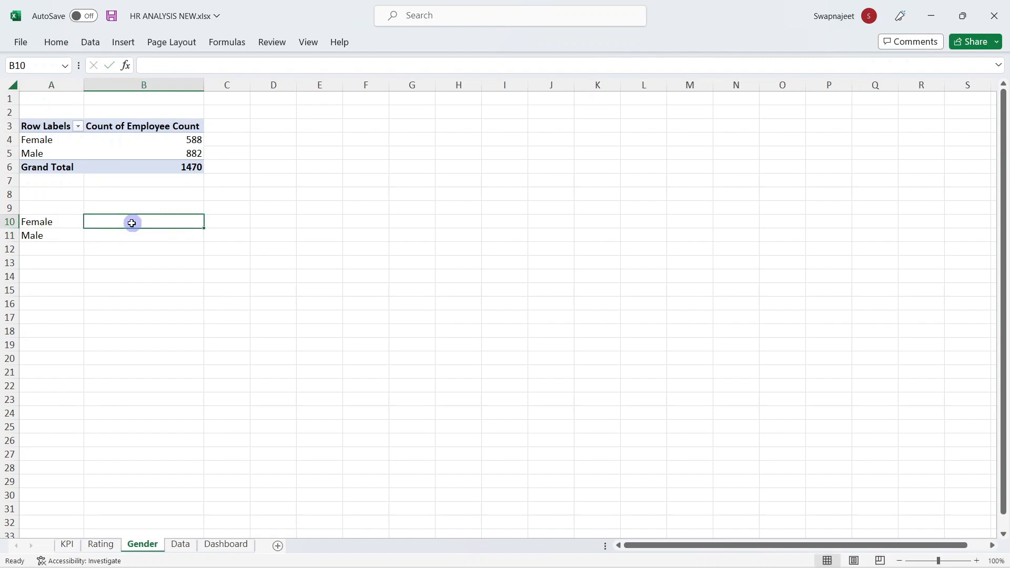
{"action": "type", "text": "="}
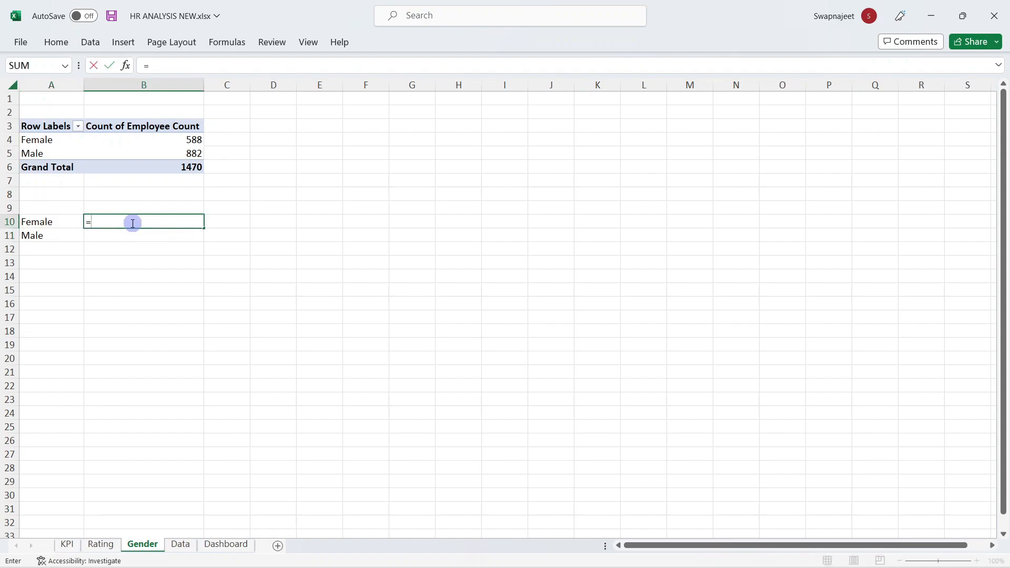
{"action": "left_click", "coordinate": [192, 141]}
{"action": "key", "text": "Return"}
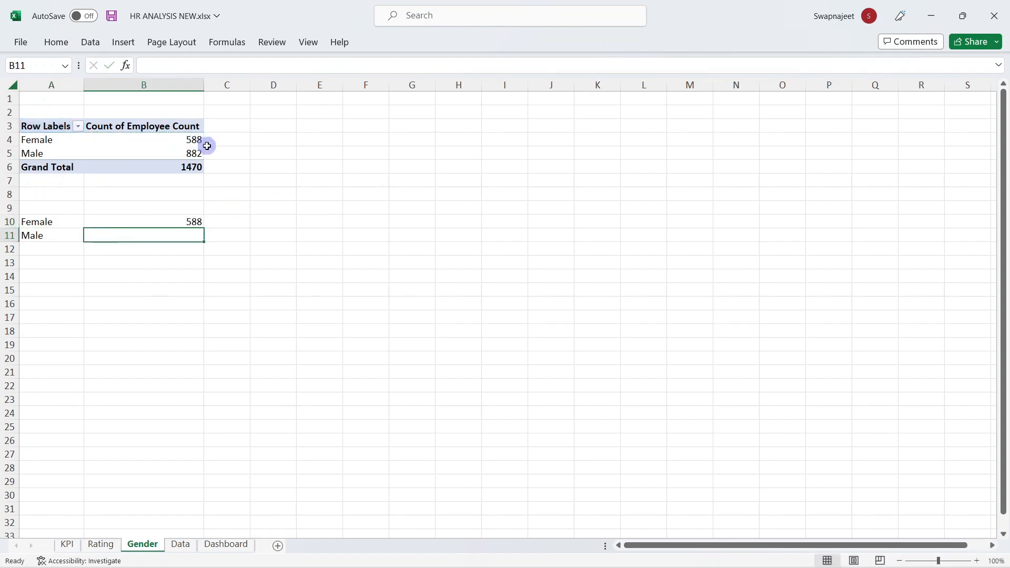
{"action": "type", "text": "="}
{"action": "left_click", "coordinate": [189, 153]}
{"action": "key", "text": "Return"}
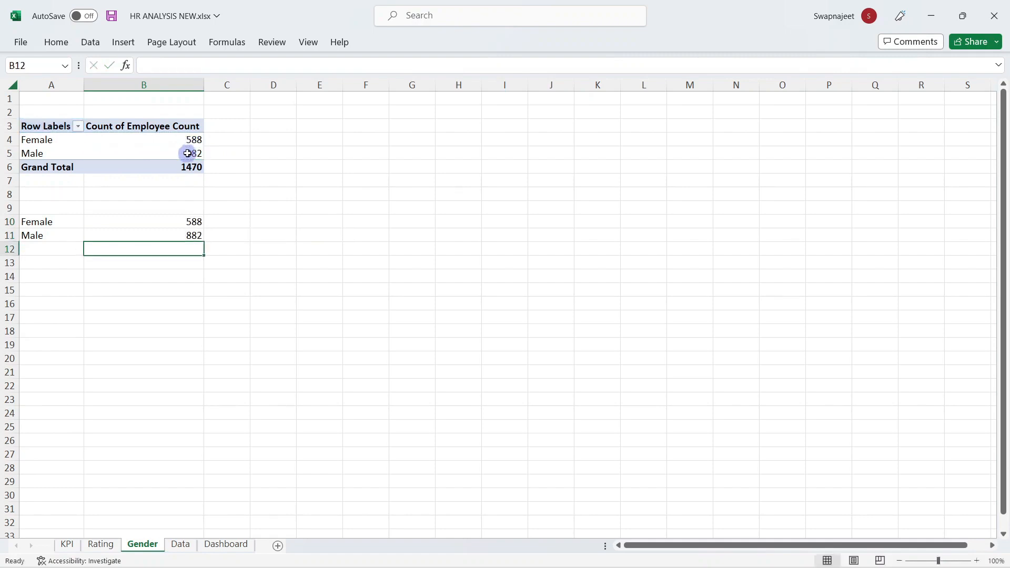
{"action": "left_click", "coordinate": [247, 262]}
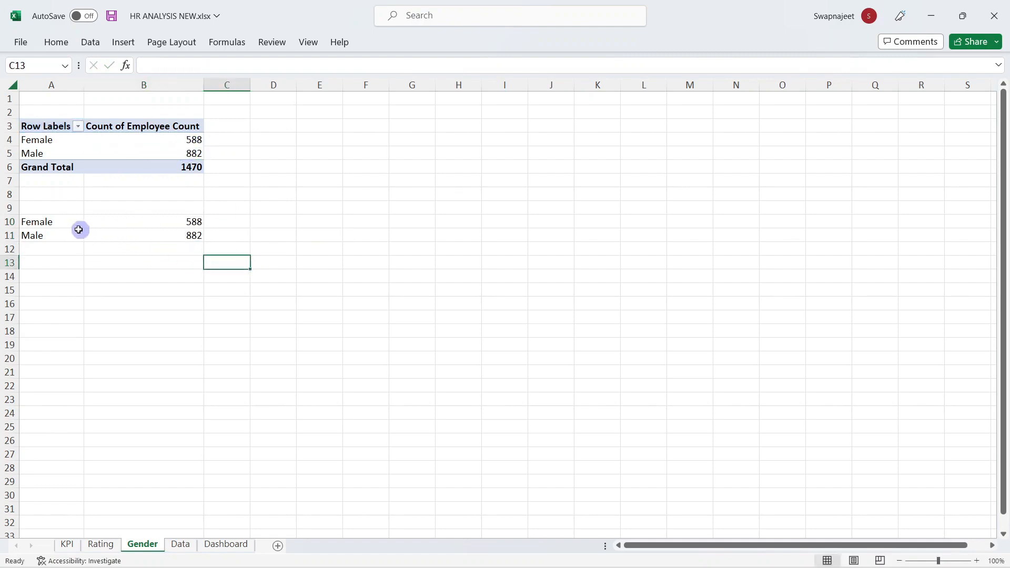
Step: Start a formula in C10, then reselect the pivot's Male count
{"action": "left_click", "coordinate": [225, 221]}
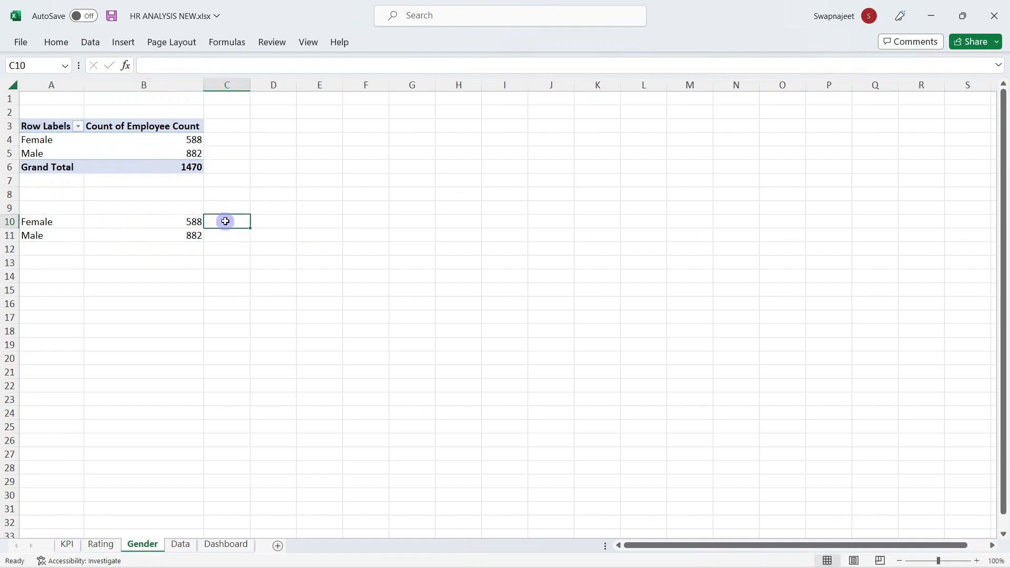
{"action": "type", "text": "="}
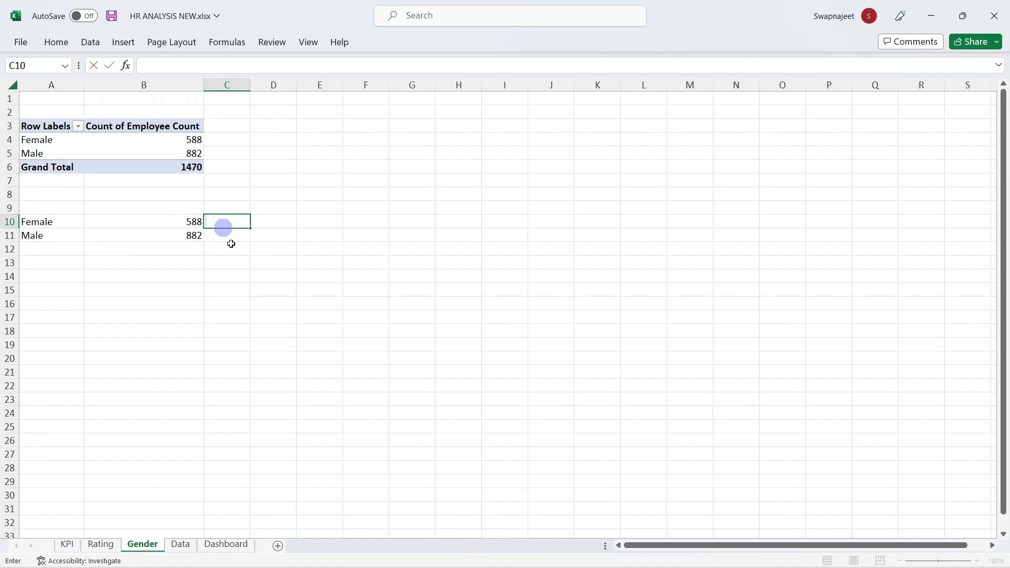
{"action": "left_click", "coordinate": [246, 266]}
{"action": "left_click", "coordinate": [144, 153]}
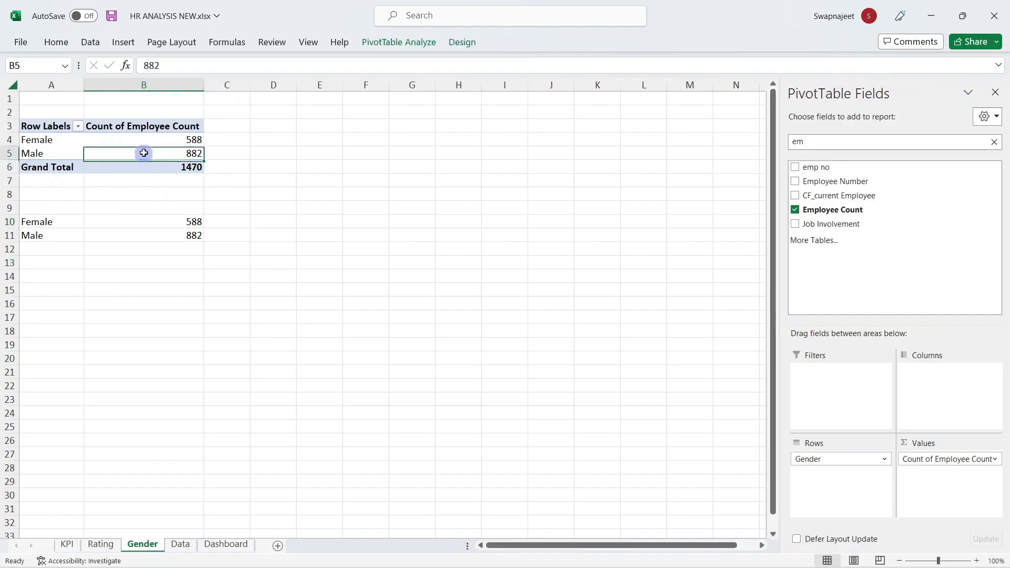
Step: Insert Gender and Education Field slicers for the pivot
{"action": "left_click", "coordinate": [394, 42]}
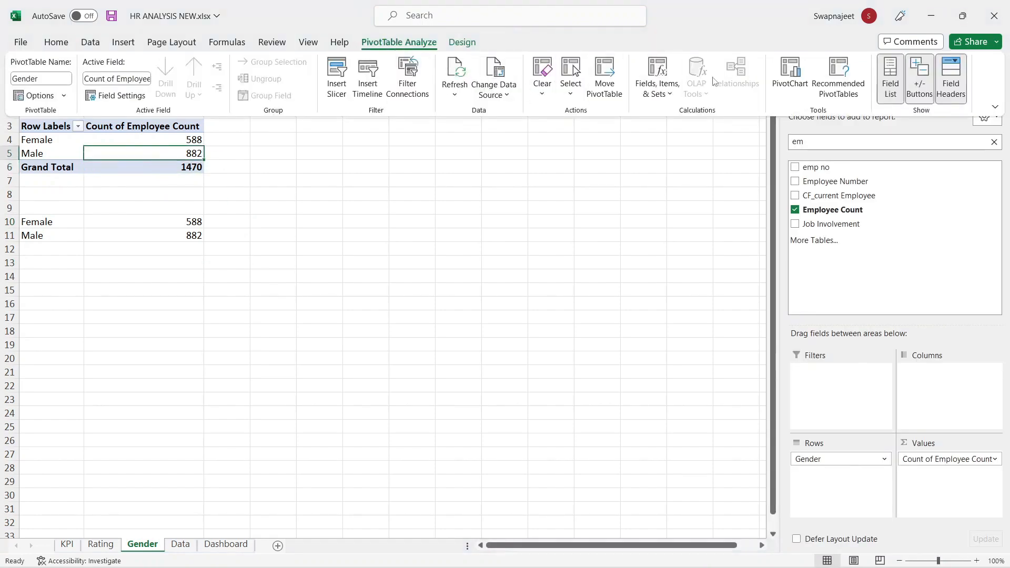
{"action": "left_click", "coordinate": [340, 84]}
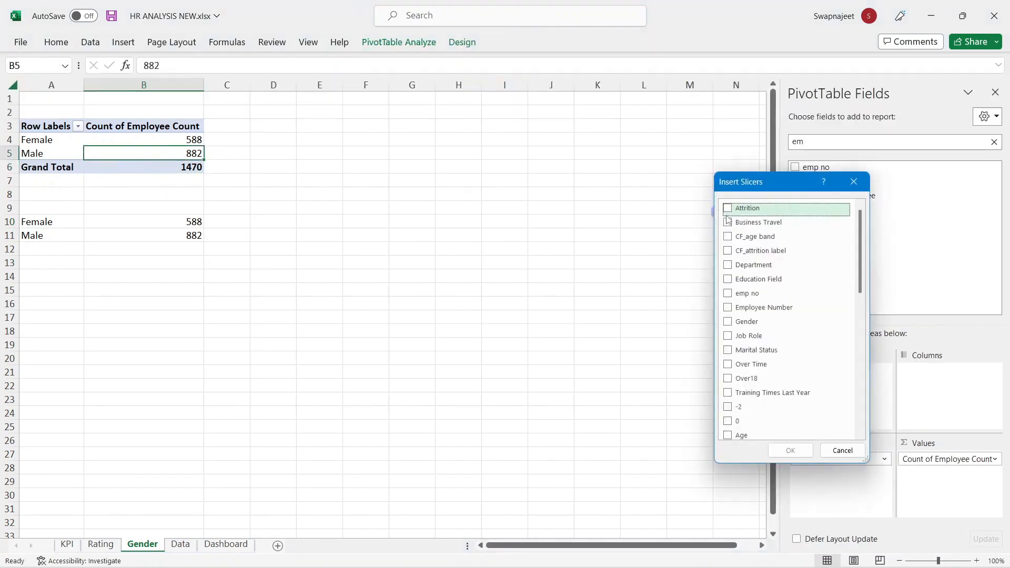
{"action": "left_click", "coordinate": [739, 322]}
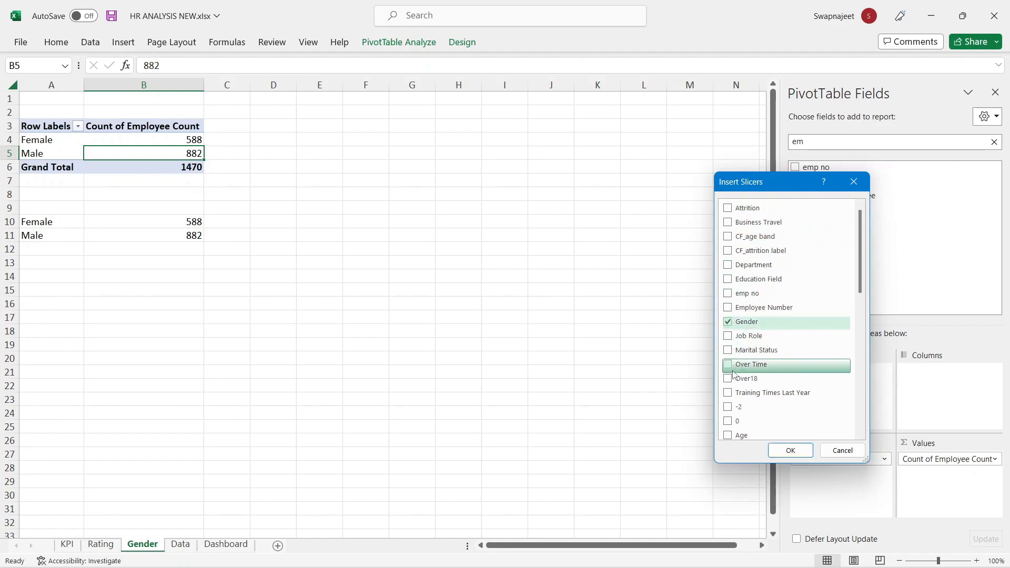
{"action": "left_click", "coordinate": [744, 282]}
{"action": "left_click", "coordinate": [791, 451]}
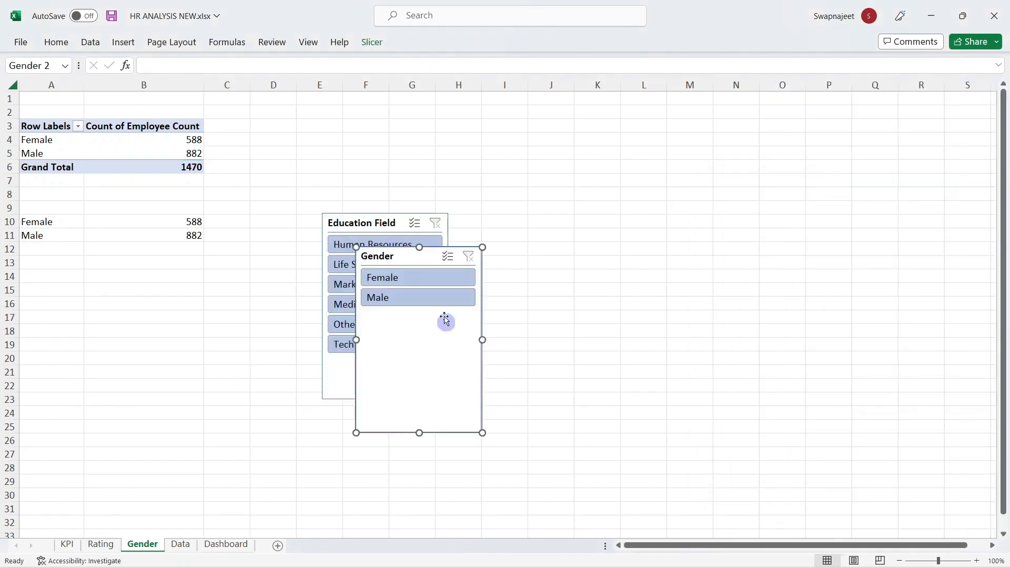
Step: Place both slicers side by side and filter the pivot to Female
{"action": "left_click_drag", "start_coordinate": [445, 320], "coordinate": [651, 146]}
{"action": "left_click_drag", "start_coordinate": [368, 224], "coordinate": [483, 145]}
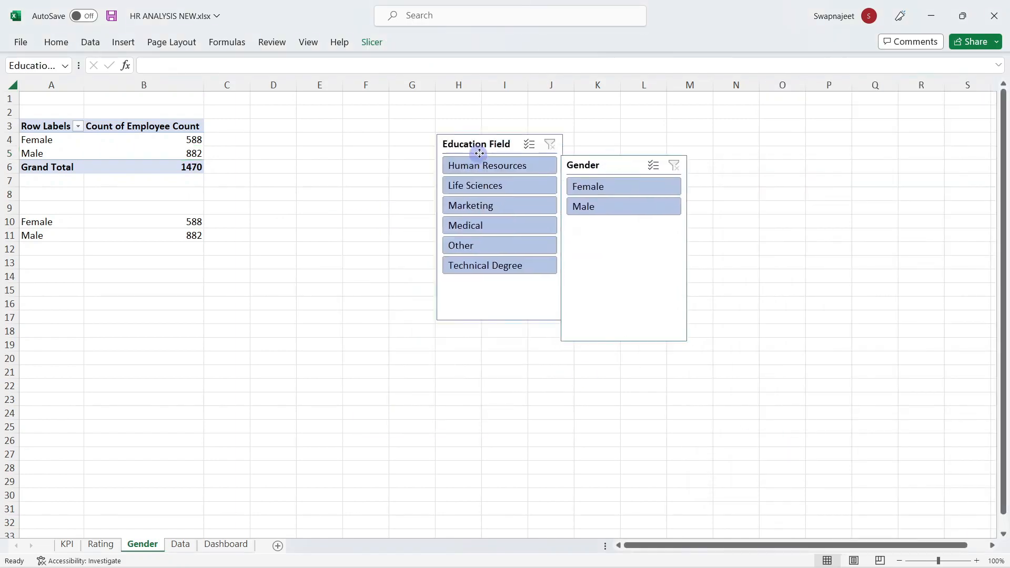
{"action": "left_click", "coordinate": [589, 187]}
{"action": "left_click", "coordinate": [602, 206]}
{"action": "left_click", "coordinate": [593, 187]}
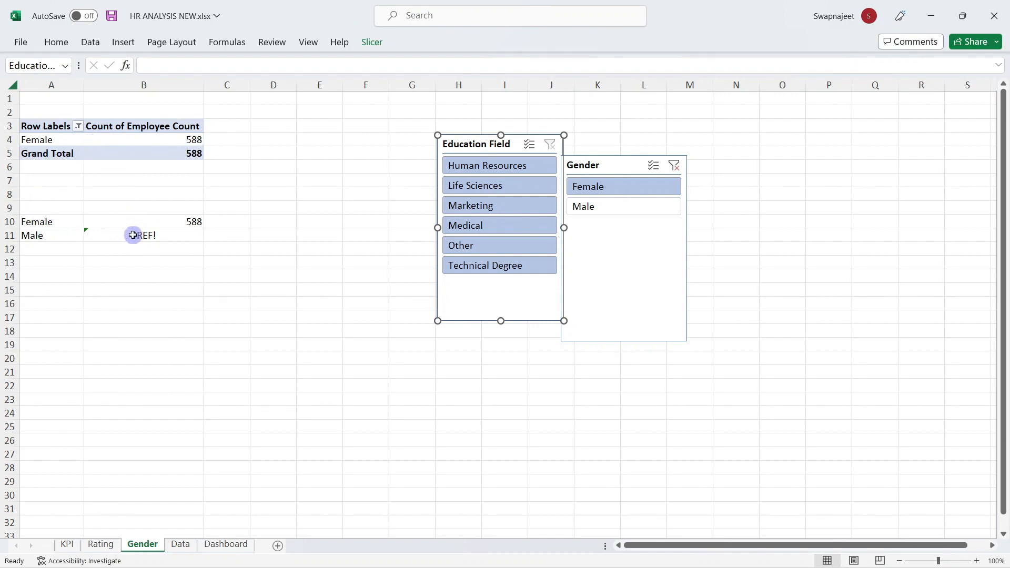
Step: Inspect B11's Male count formula and clear the Gender slicer filter
{"action": "left_click", "coordinate": [240, 233]}
{"action": "left_click", "coordinate": [151, 238]}
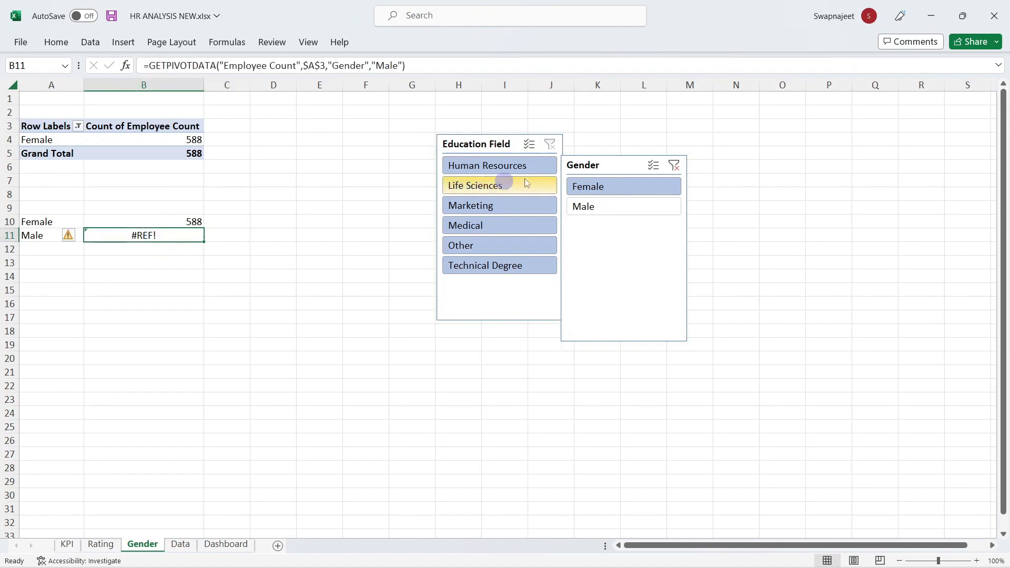
{"action": "left_click", "coordinate": [675, 166]}
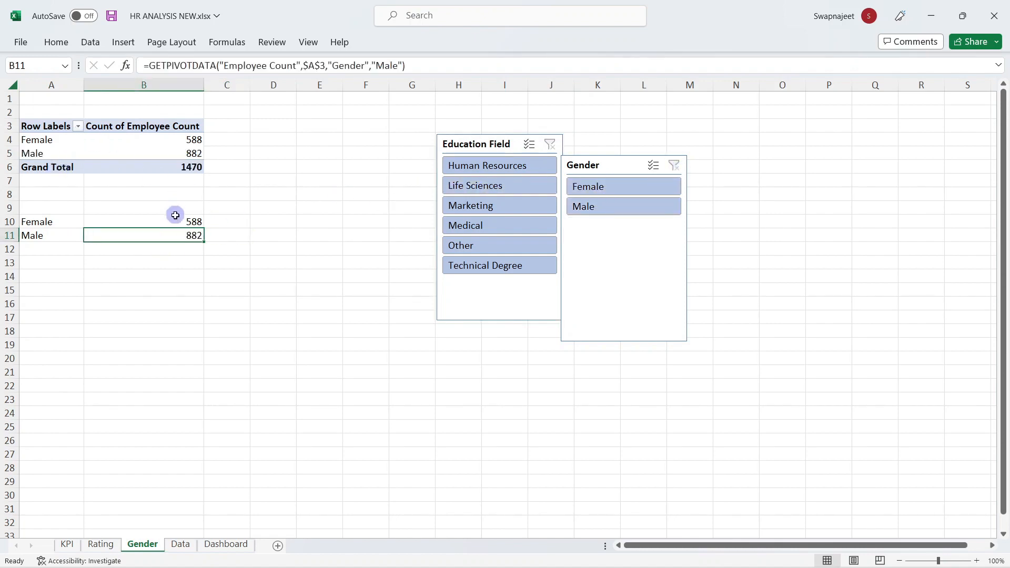
{"action": "left_click", "coordinate": [183, 263]}
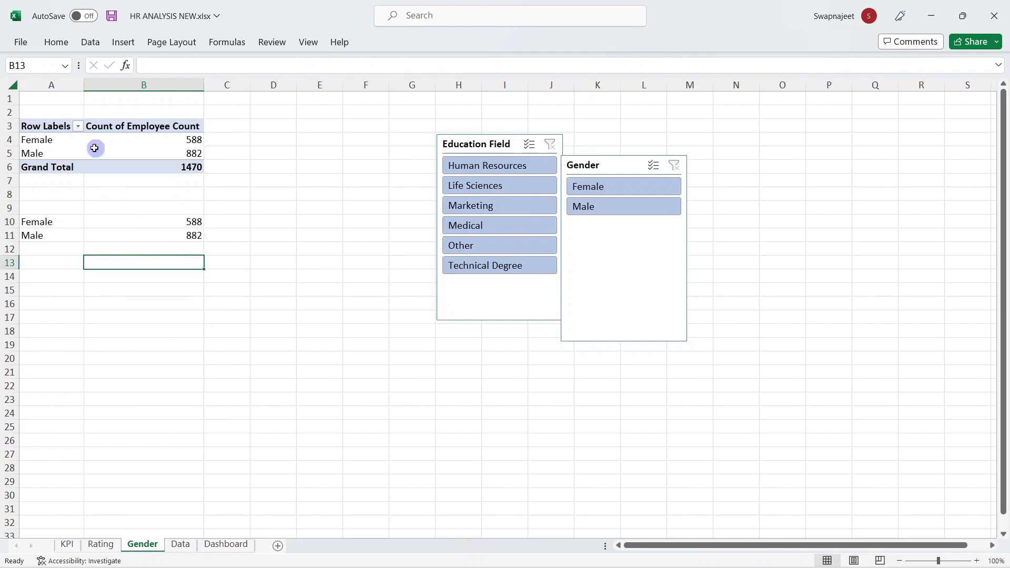
Step: Retest the Female filter, see B11 break, clear it again and recheck B10 and B11
{"action": "left_click", "coordinate": [624, 189]}
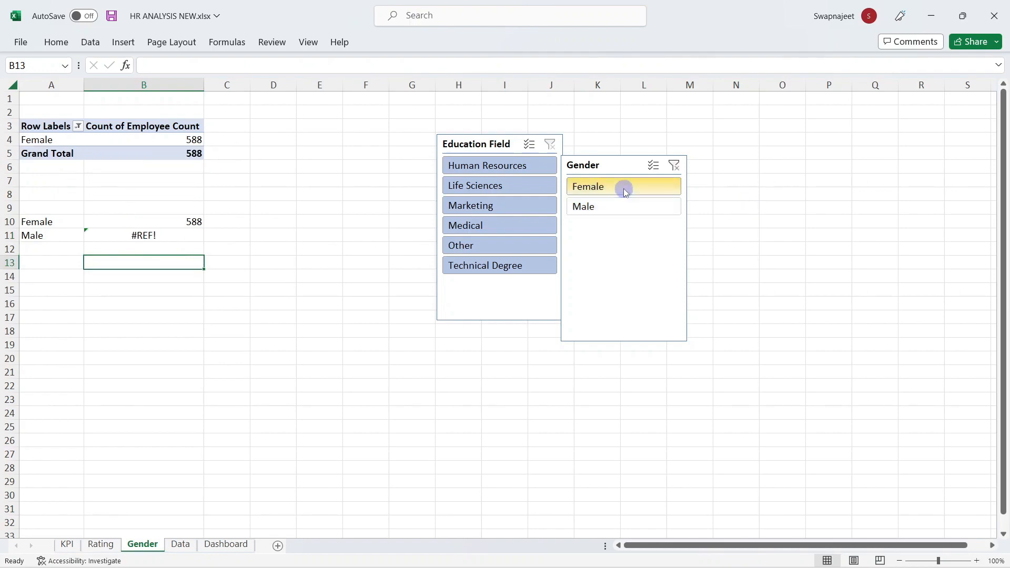
{"action": "left_click", "coordinate": [171, 237]}
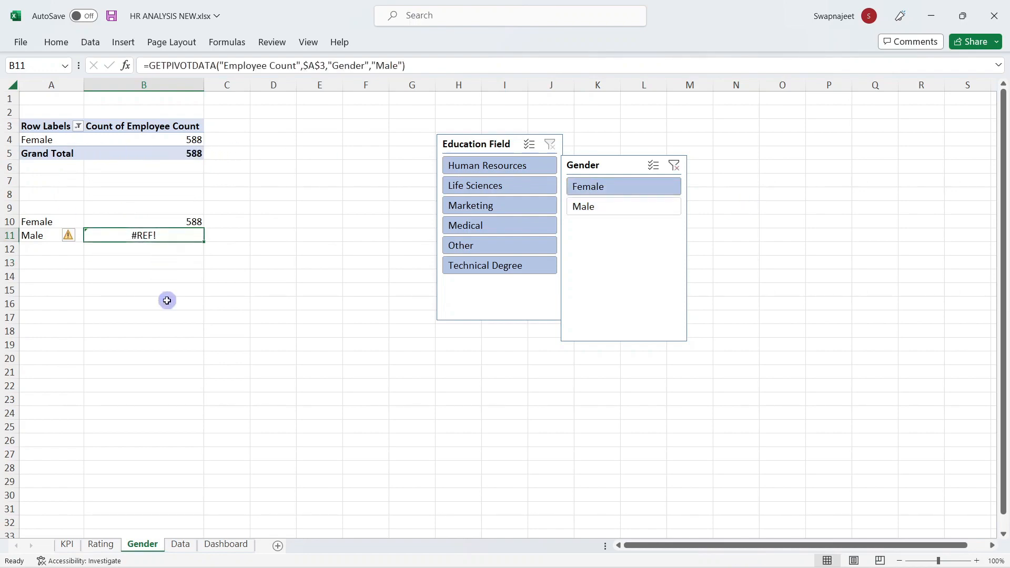
{"action": "left_click", "coordinate": [675, 167]}
{"action": "left_click", "coordinate": [203, 252]}
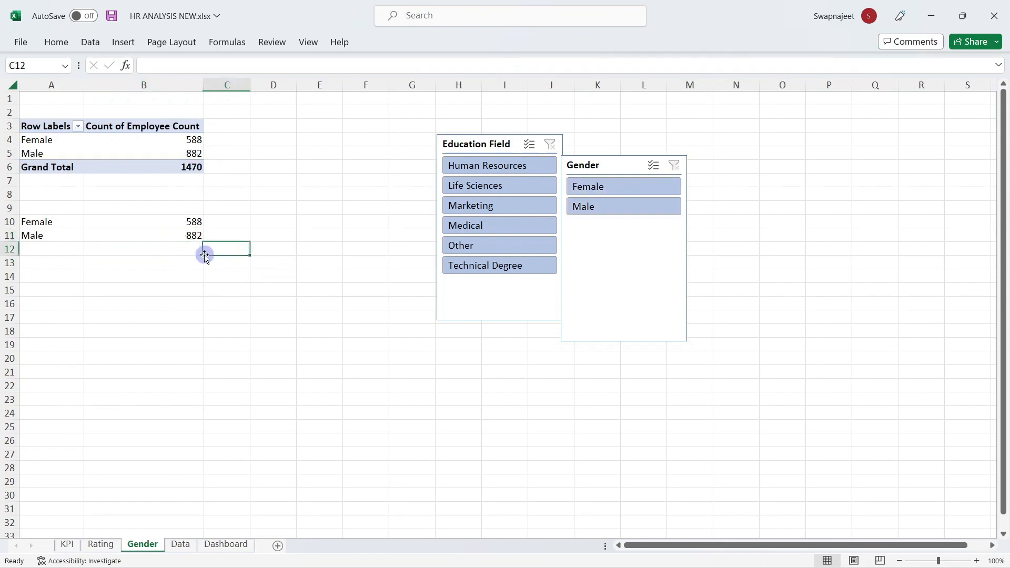
{"action": "left_click", "coordinate": [191, 234]}
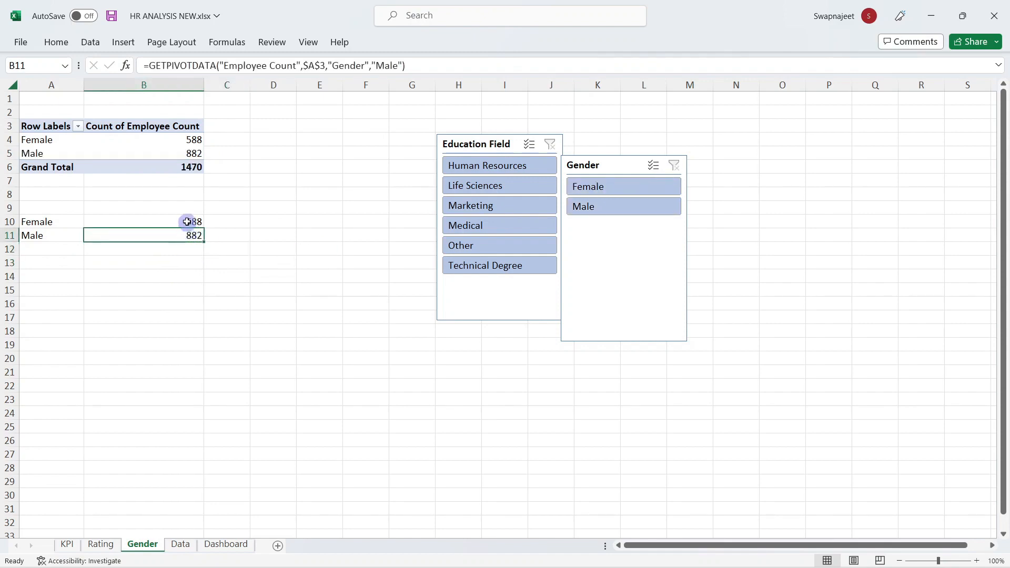
{"action": "left_click", "coordinate": [187, 221]}
{"action": "left_click", "coordinate": [186, 235]}
{"action": "left_click", "coordinate": [187, 221]}
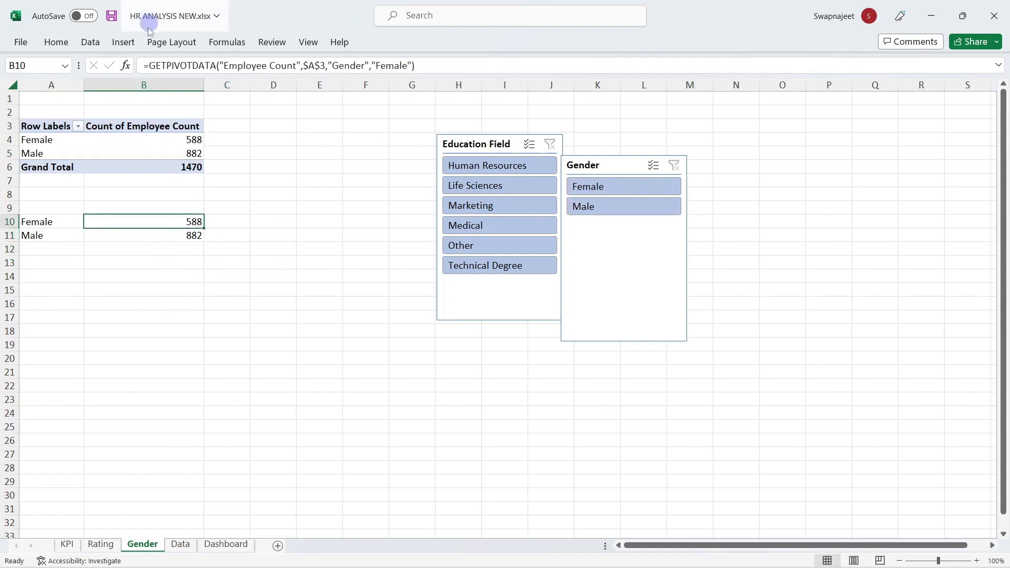
Step: Wrap the B10 Female count formula in IFERROR with a 0 fallback
{"action": "left_click", "coordinate": [150, 62]}
{"action": "type", "text": "ife"}
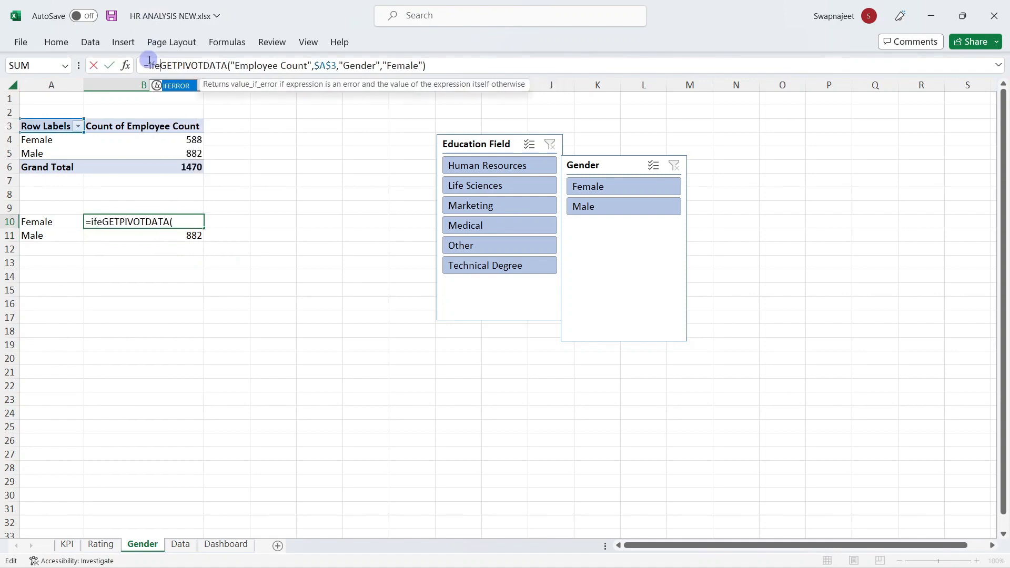
{"action": "double_click", "coordinate": [179, 93]}
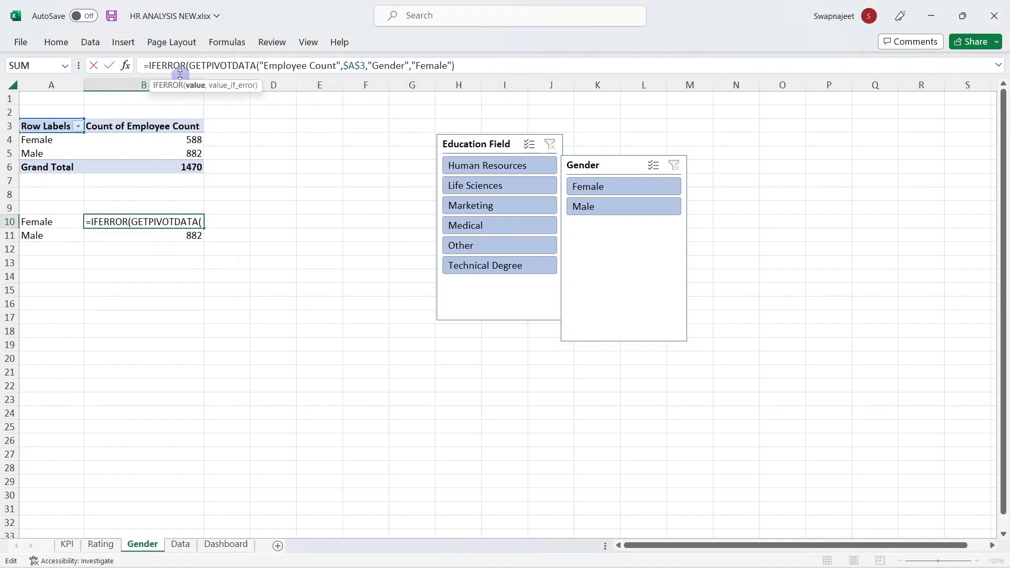
{"action": "left_click", "coordinate": [461, 67]}
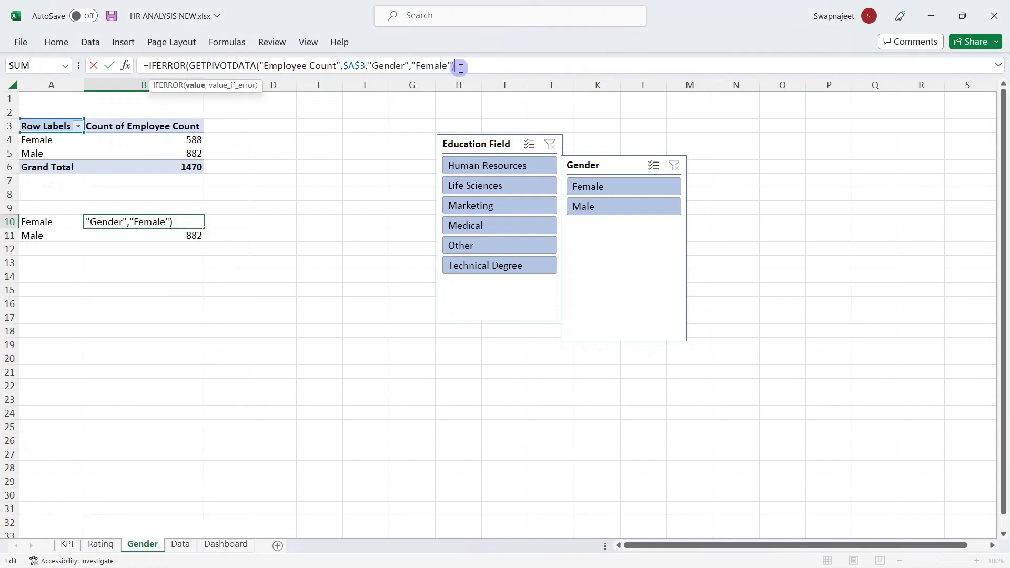
{"action": "type", "text": ","}
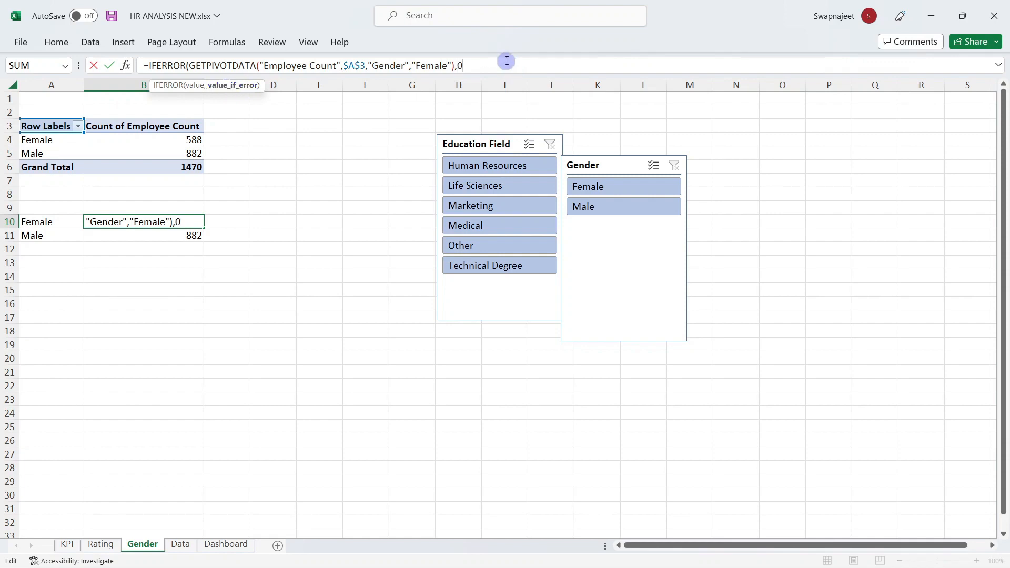
{"action": "type", "text": "0)"}
{"action": "key", "text": "Return"}
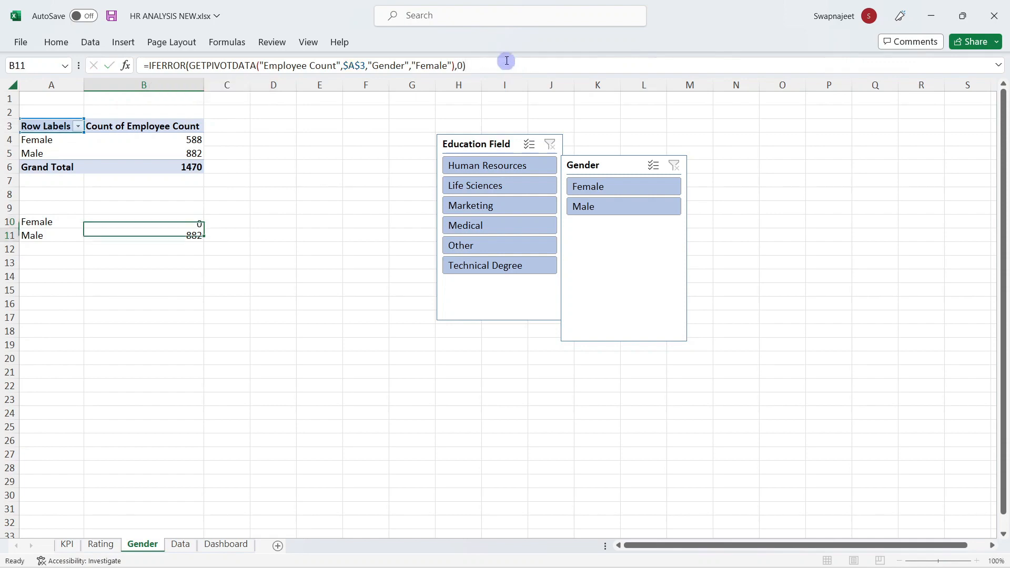
Step: Wrap the B11 Male count formula in IFERROR with a 0 fallback
{"action": "left_click", "coordinate": [152, 69]}
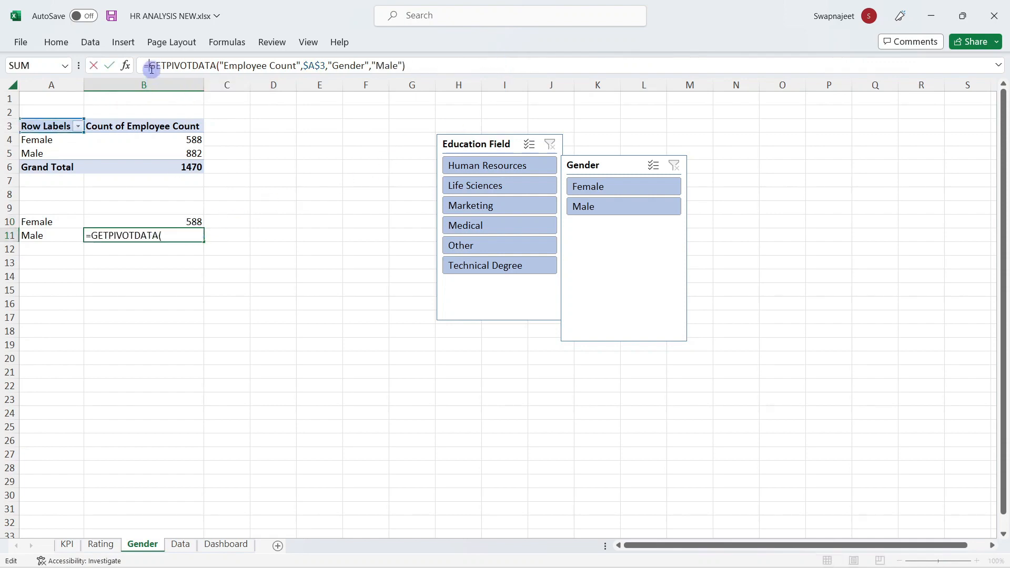
{"action": "type", "text": "IFERROR("}
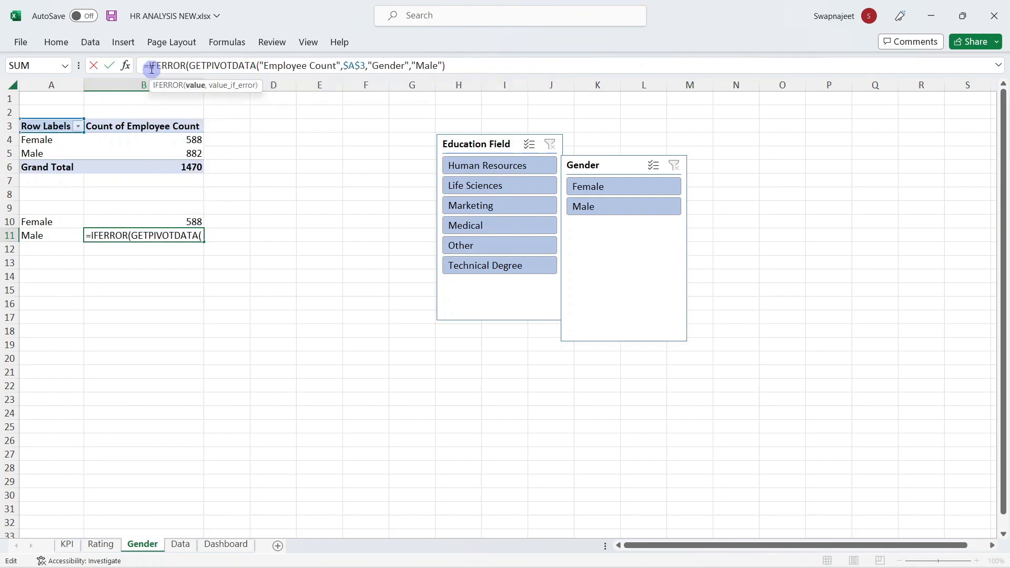
{"action": "left_click", "coordinate": [471, 66]}
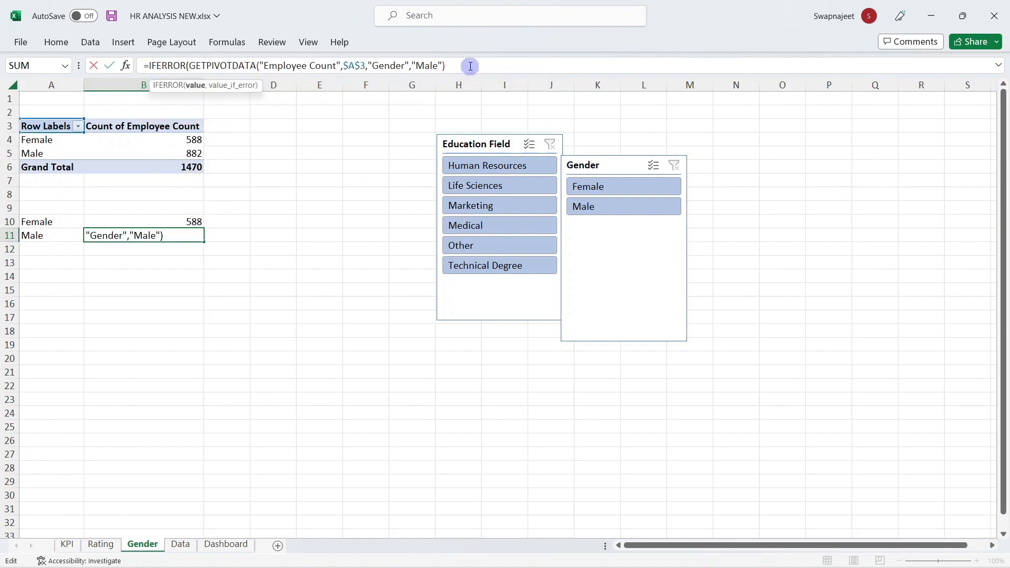
{"action": "type", "text": ",0)"}
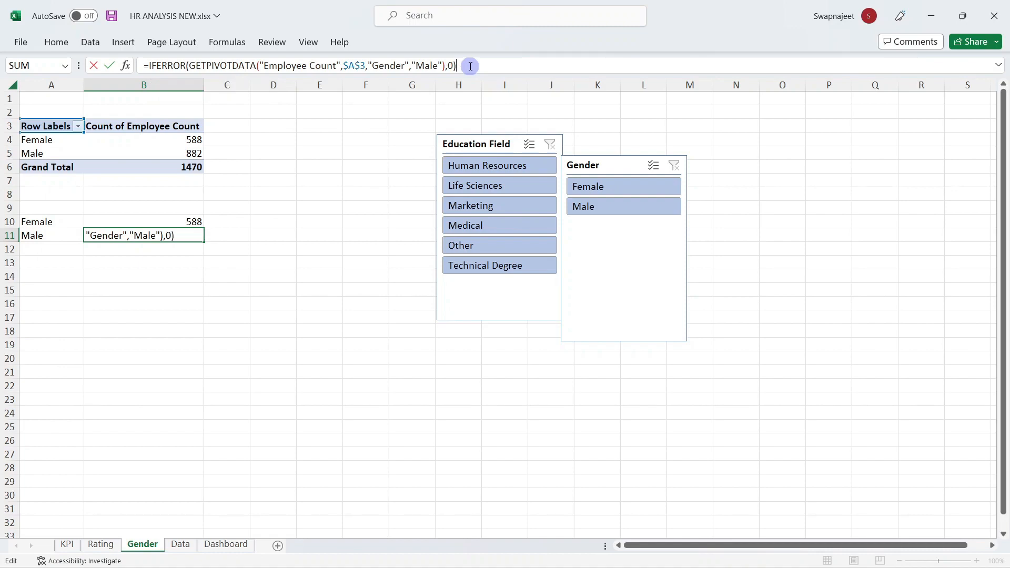
{"action": "key", "text": "Return"}
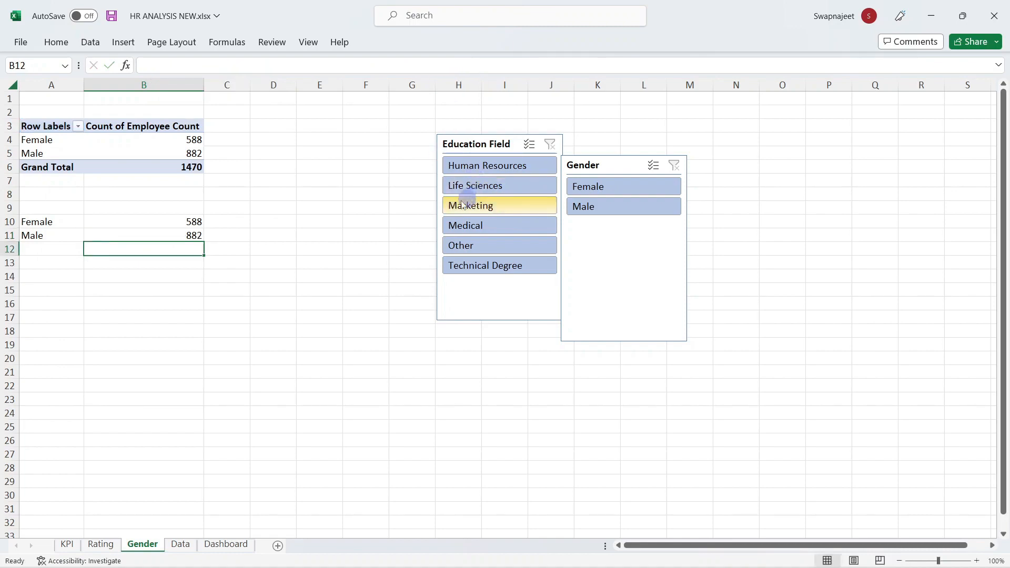
Step: Test Female and Male slicer filters, clear the filter, and begin a formula in C10
{"action": "left_click", "coordinate": [623, 188]}
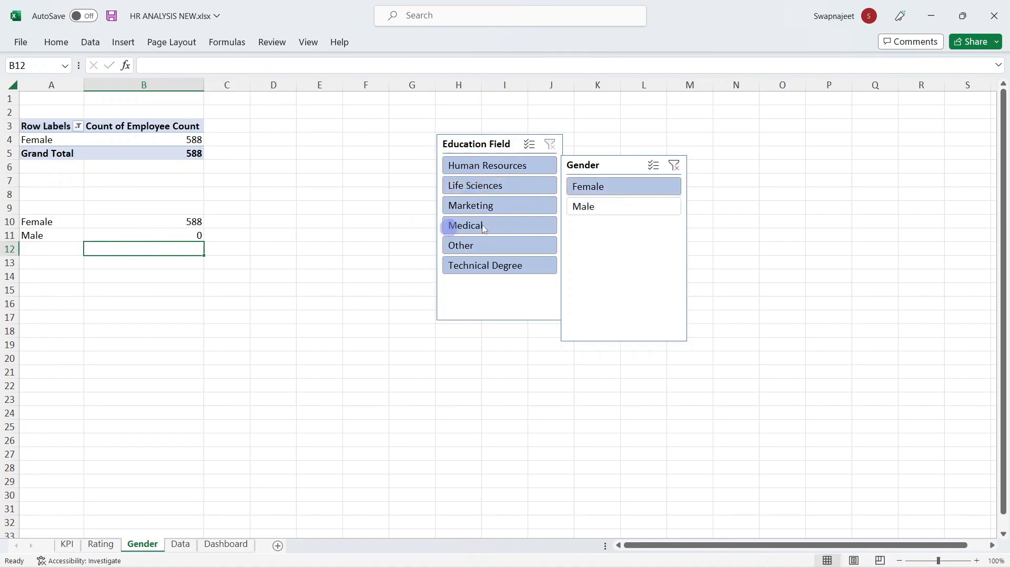
{"action": "left_click", "coordinate": [573, 206]}
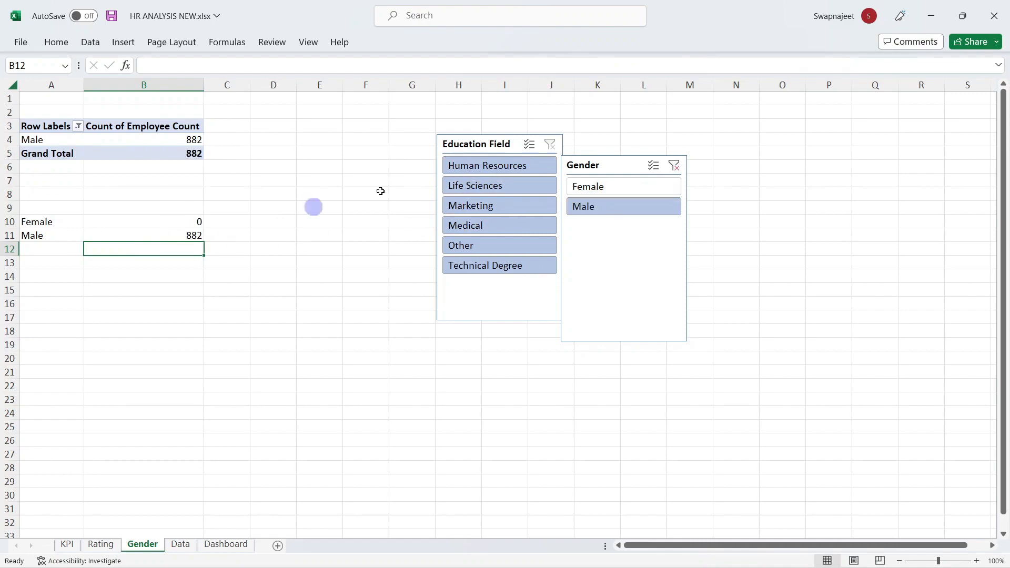
{"action": "left_click", "coordinate": [674, 166]}
{"action": "left_click", "coordinate": [234, 221]}
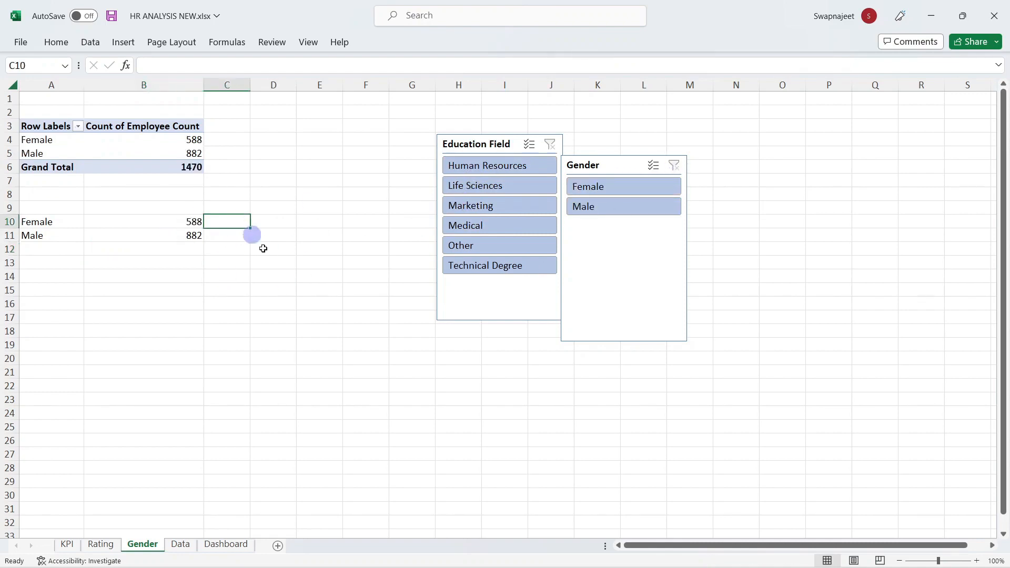
{"action": "type", "text": "="}
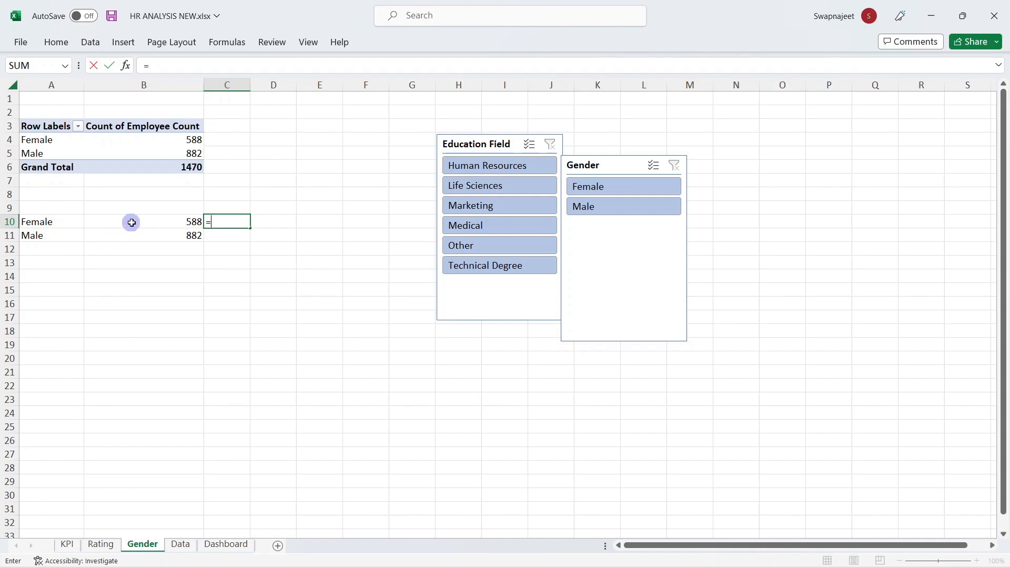
Step: Build IFERROR(B10/($B$10+$B$11) in C10 using absolute references
{"action": "type", "text": "if"}
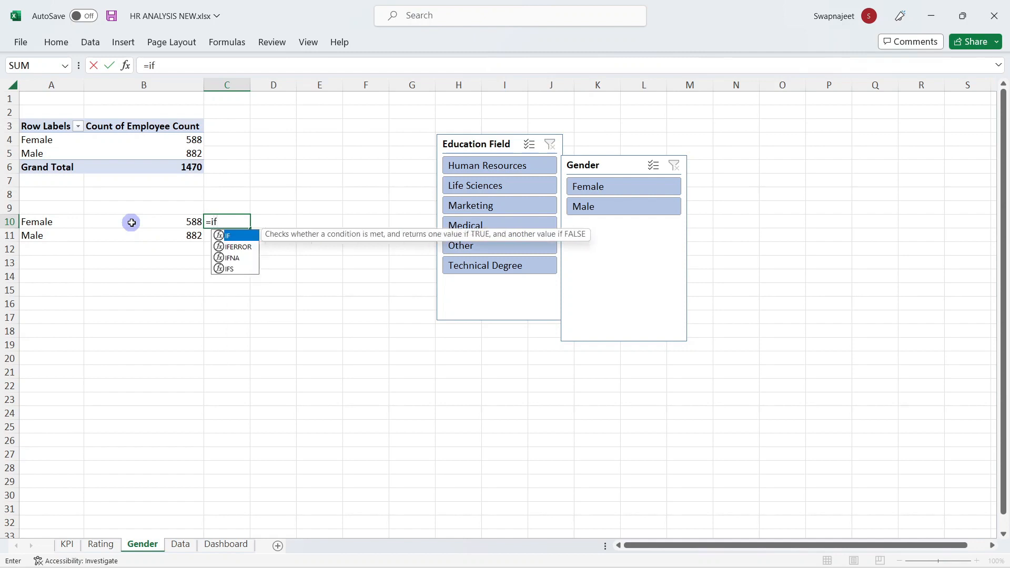
{"action": "key", "text": "Down"}
{"action": "key", "text": "Tab"}
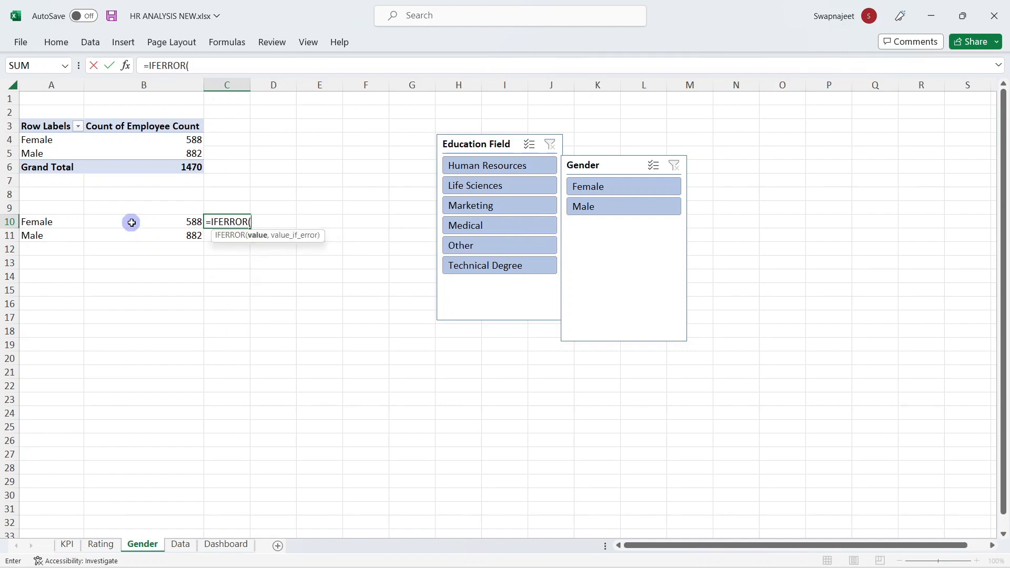
{"action": "left_click", "coordinate": [166, 224]}
{"action": "type", "text": "/(B10"}
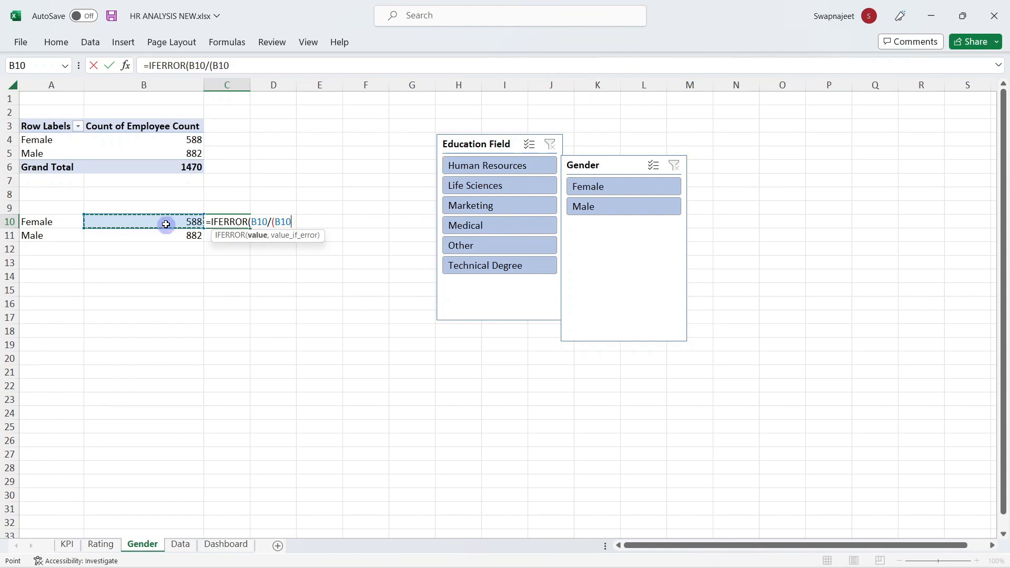
{"action": "key", "text": "F4"}
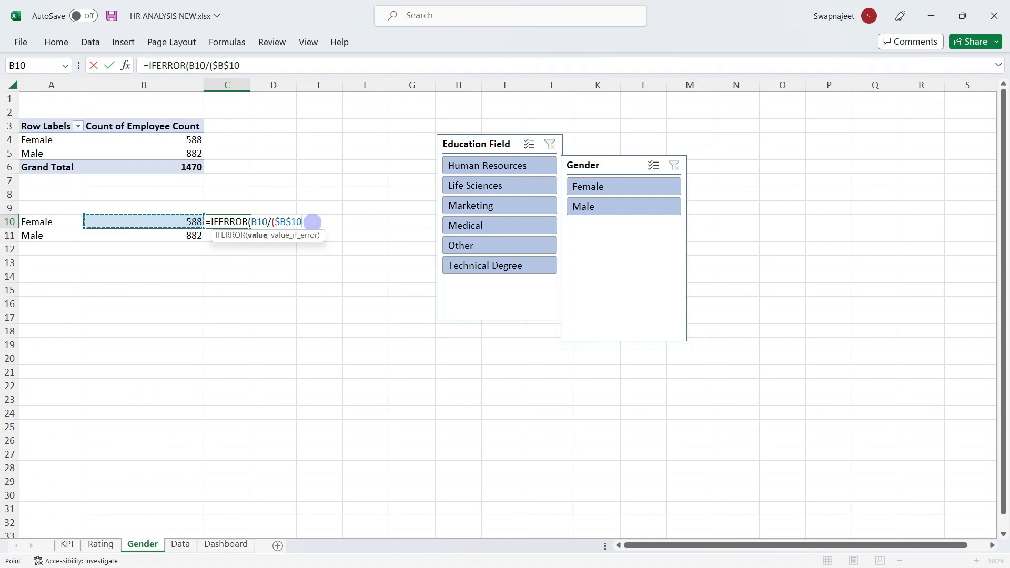
{"action": "type", "text": "+"}
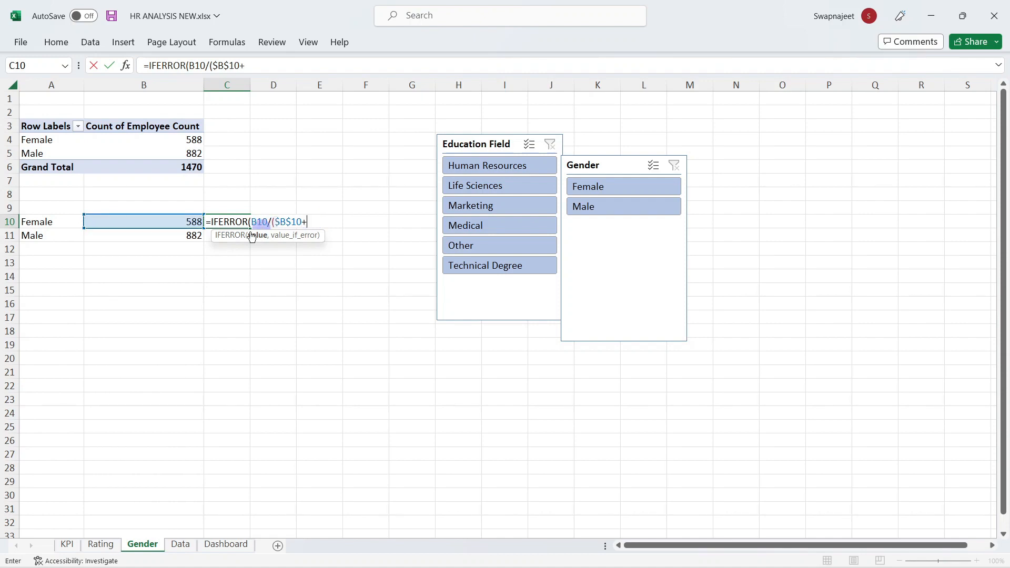
{"action": "left_click", "coordinate": [190, 236]}
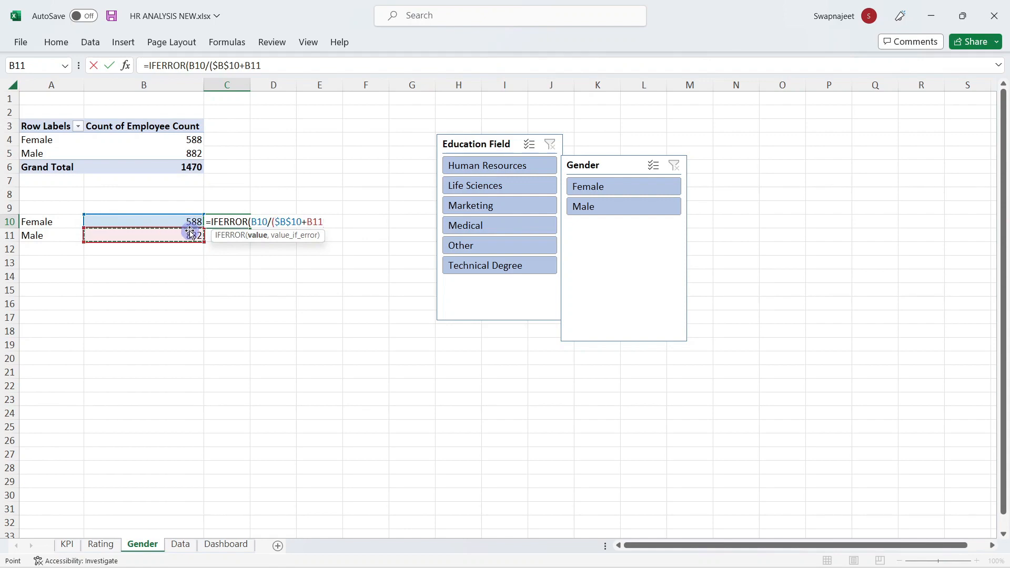
{"action": "key", "text": "F4"}
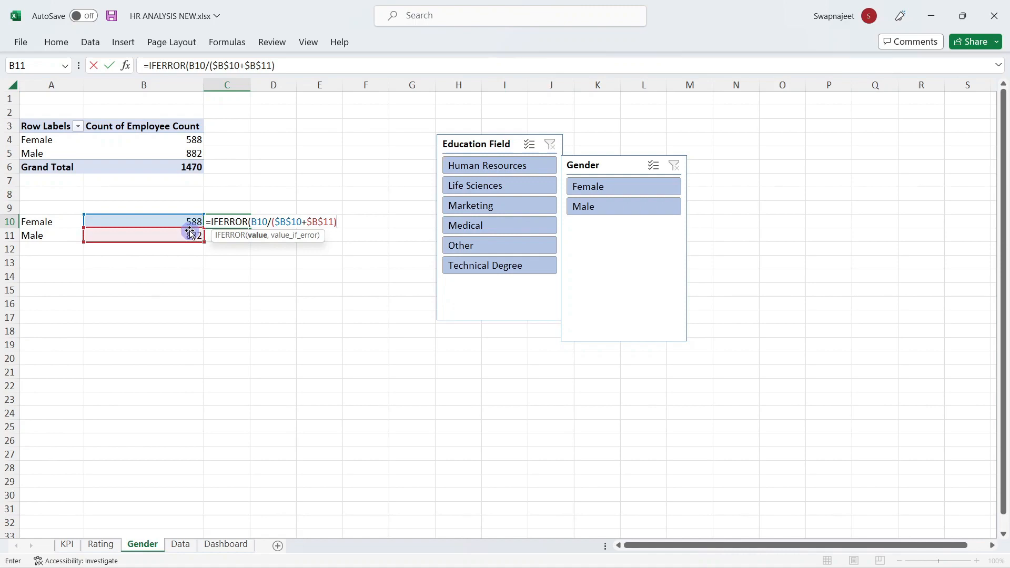
{"action": "type", "text": ")"}
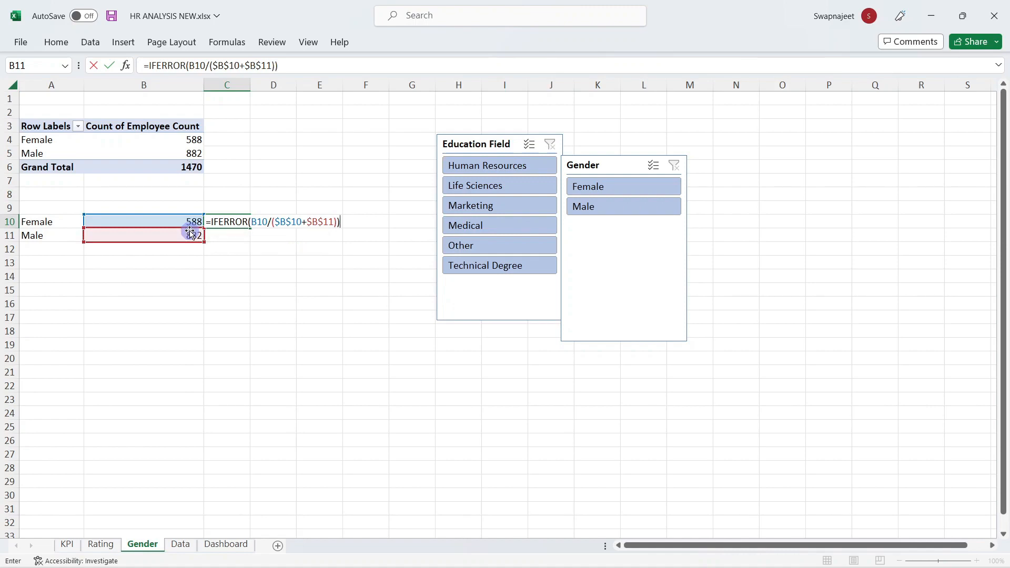
Step: Dismiss the argument warnings, add the ,0 fallback and commit C10, showing 0.4
{"action": "key", "text": "Return"}
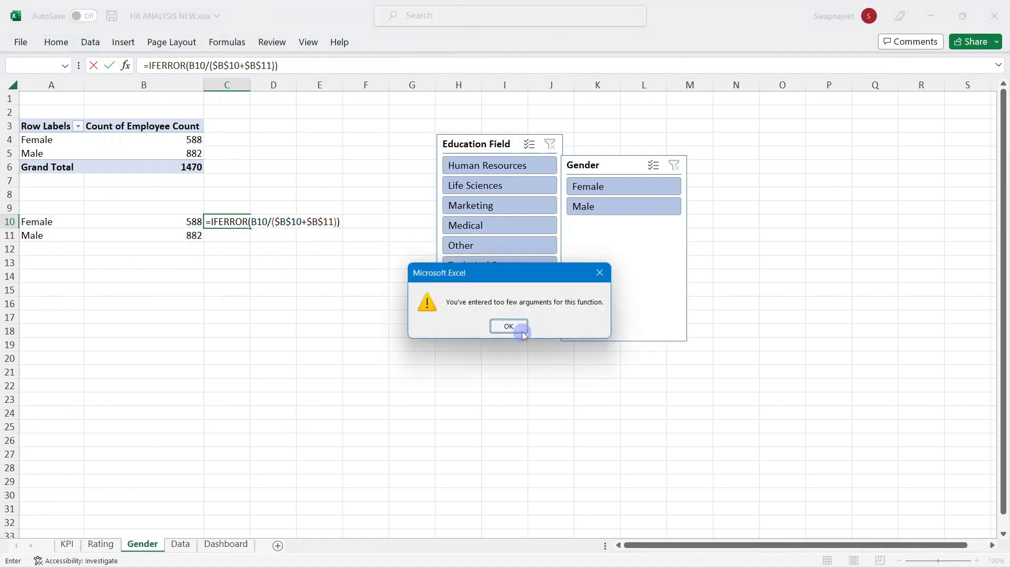
{"action": "left_click", "coordinate": [509, 327]}
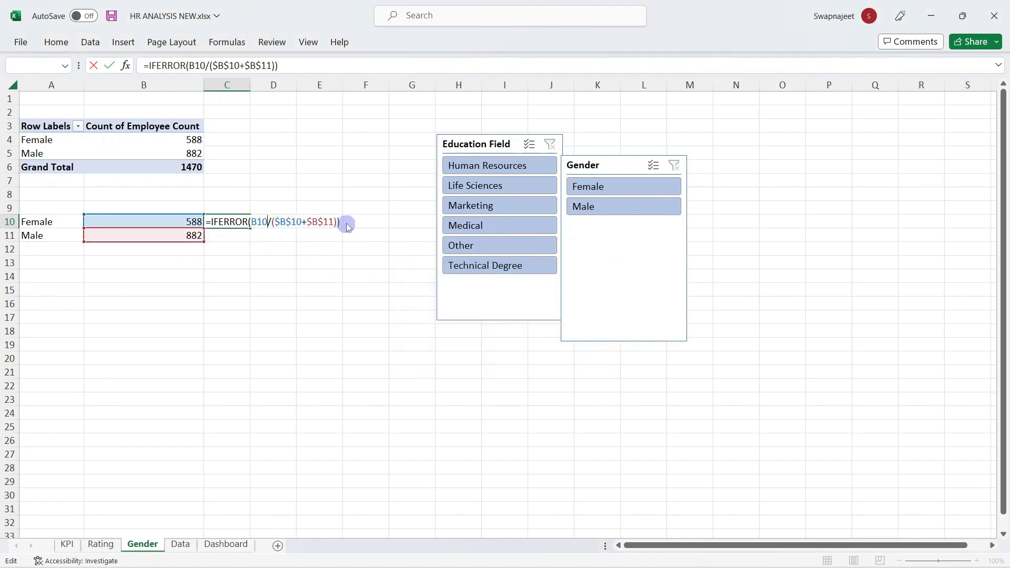
{"action": "key", "text": "Return"}
{"action": "left_click", "coordinate": [509, 325]}
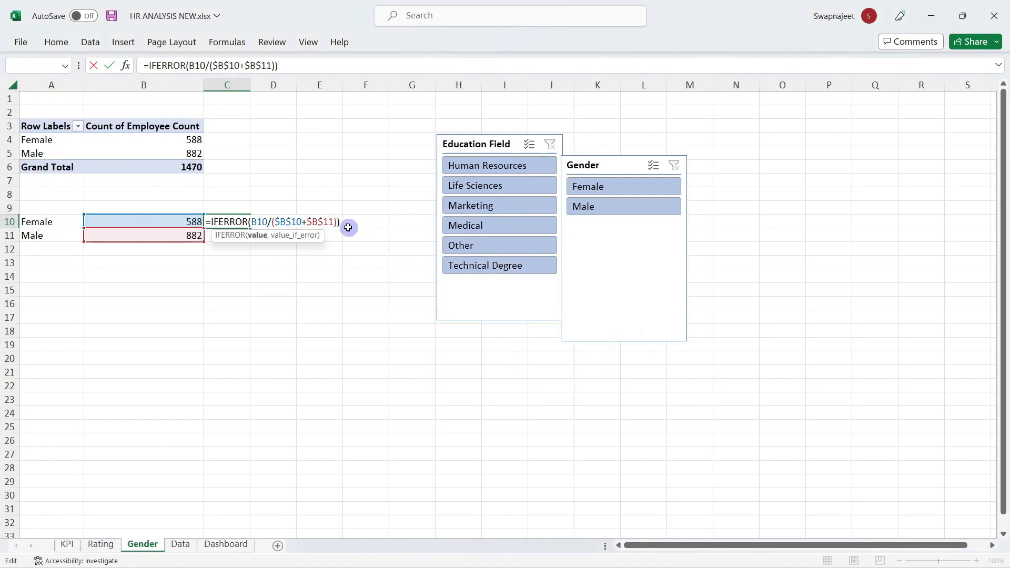
{"action": "type", "text": ",0"}
{"action": "key", "text": "Return"}
{"action": "left_click", "coordinate": [239, 222]}
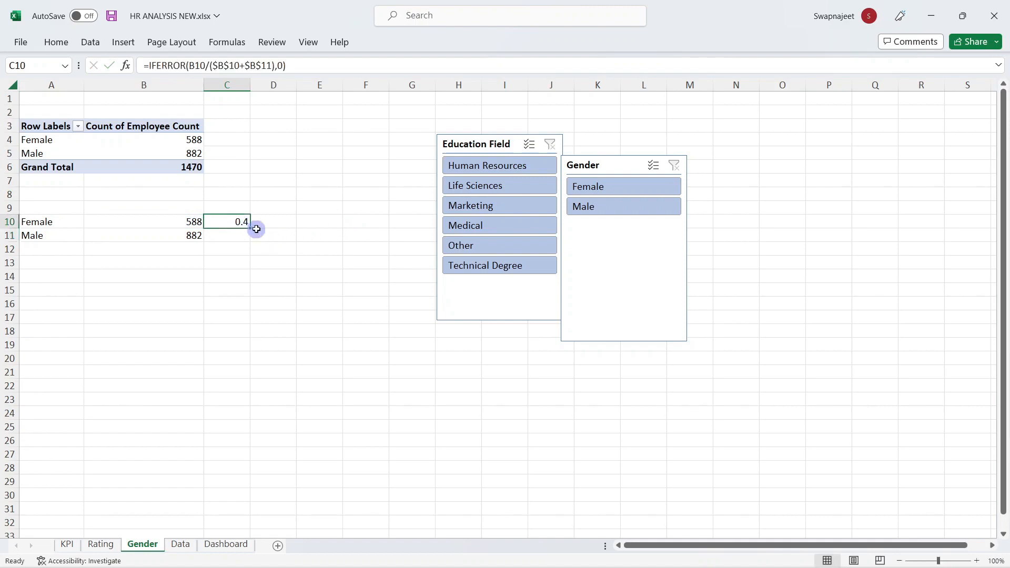
Step: Fill the share formula down to C11 and format C10:C11 as percentages (40%, 60%)
{"action": "left_click_drag", "start_coordinate": [249, 228], "coordinate": [248, 243]}
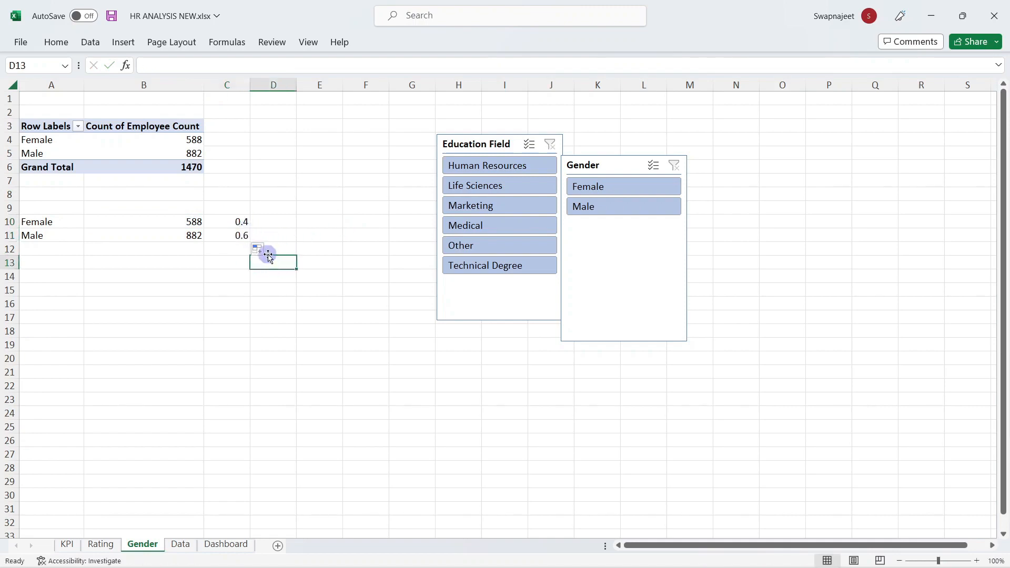
{"action": "left_click_drag", "start_coordinate": [237, 228], "coordinate": [238, 235]}
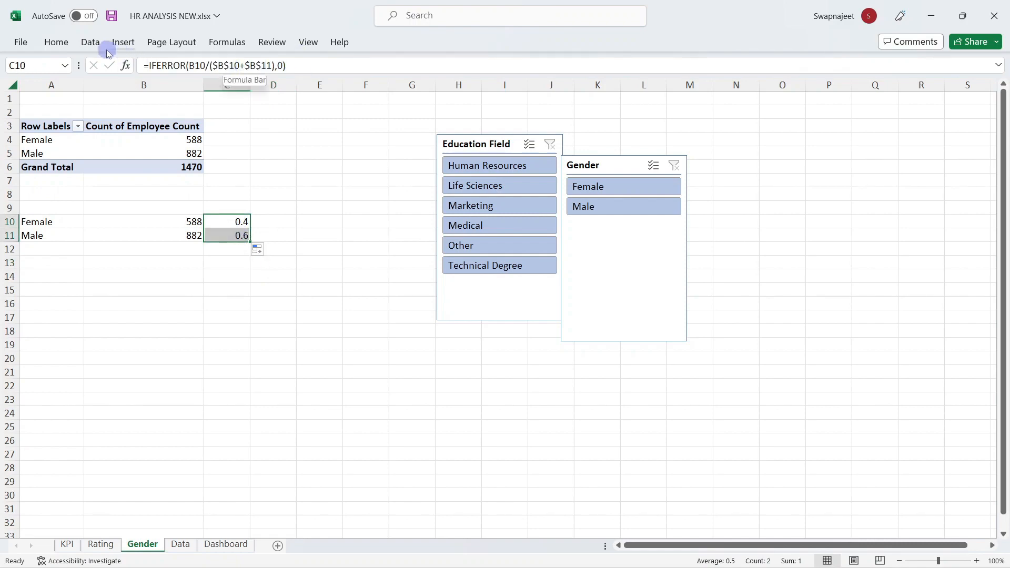
{"action": "left_click", "coordinate": [57, 43]}
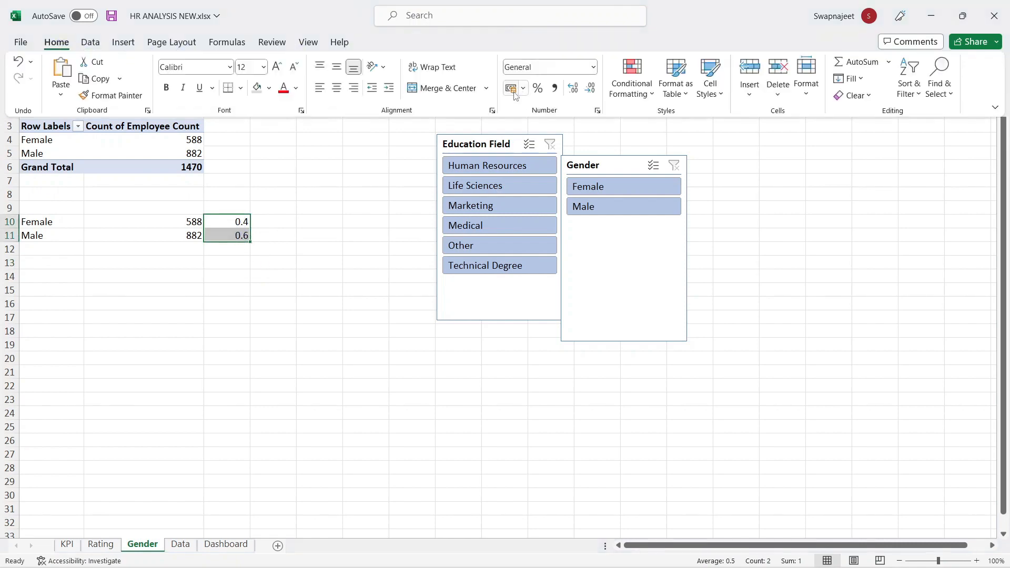
{"action": "left_click", "coordinate": [538, 88]}
{"action": "left_click", "coordinate": [329, 277]}
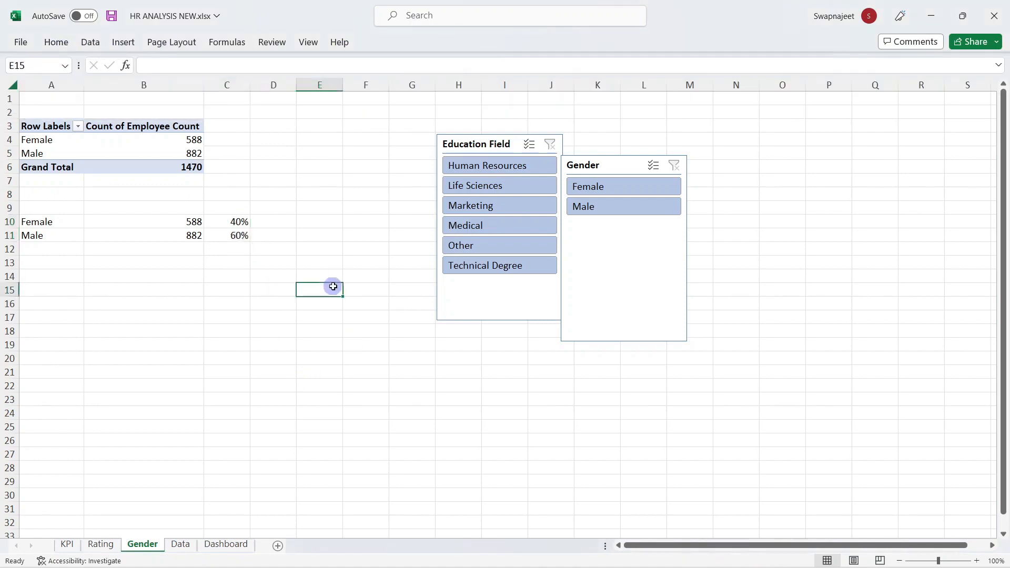
{"action": "left_click", "coordinate": [230, 220]}
{"action": "left_click_drag", "start_coordinate": [230, 221], "coordinate": [232, 234]}
{"action": "left_click", "coordinate": [284, 277]}
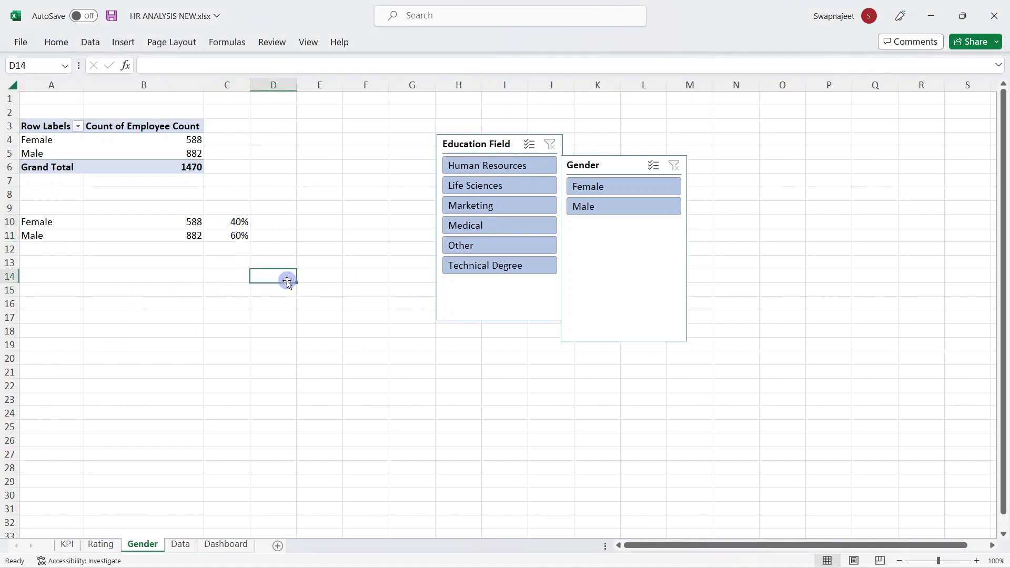
Step: Test the Gender and Education Field slicer filters, then clear both
{"action": "left_click", "coordinate": [604, 217]}
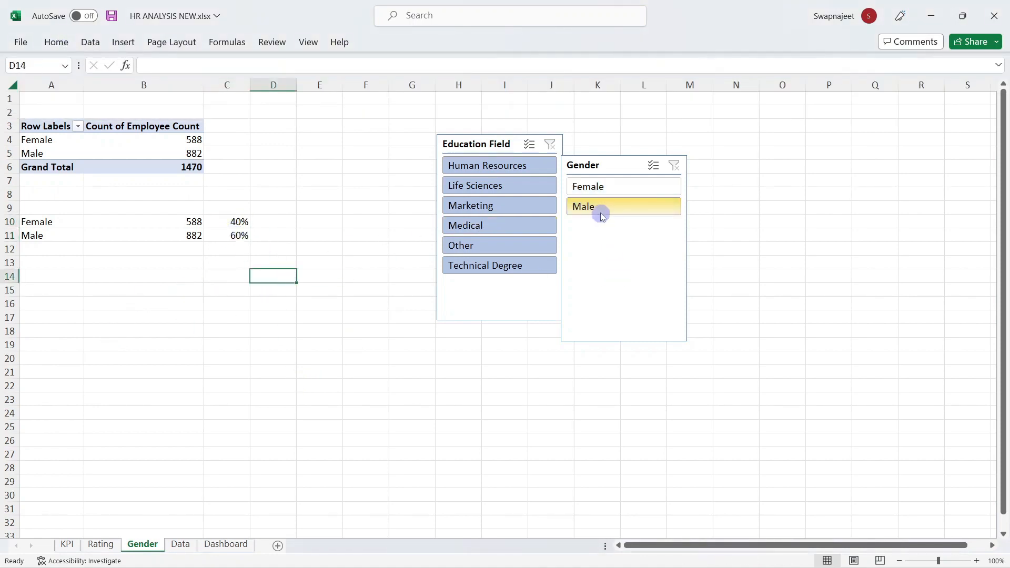
{"action": "left_click", "coordinate": [587, 190]}
{"action": "left_click", "coordinate": [674, 166]}
{"action": "left_click", "coordinate": [505, 166]}
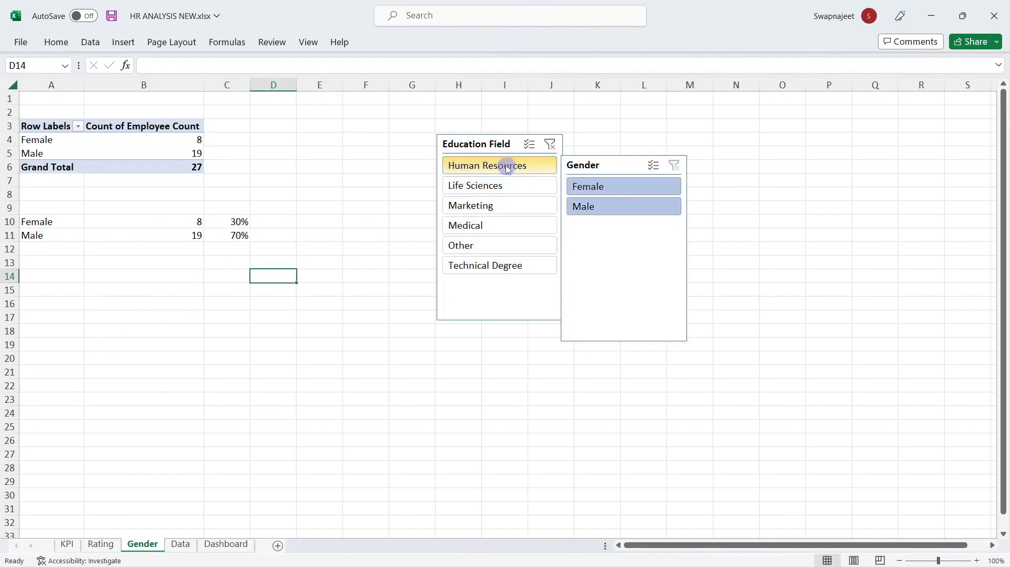
{"action": "left_click", "coordinate": [491, 186]}
{"action": "left_click", "coordinate": [476, 205]}
{"action": "left_click", "coordinate": [480, 225]}
{"action": "left_click", "coordinate": [476, 245]}
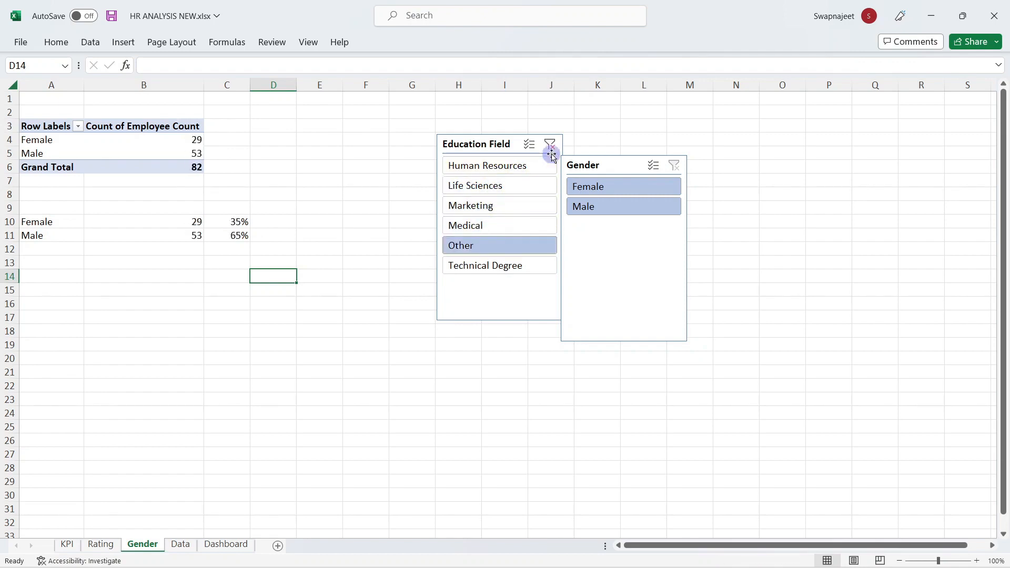
{"action": "left_click", "coordinate": [550, 144]}
{"action": "left_click", "coordinate": [408, 193]}
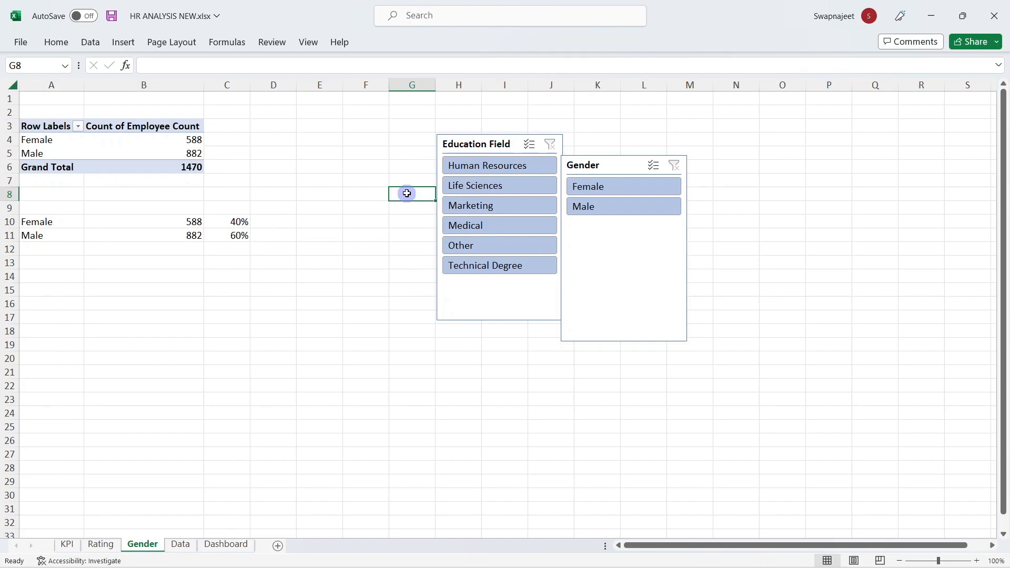
Step: Insert a doughnut chart of C10:C11 and move it below the data
{"action": "left_click_drag", "start_coordinate": [224, 222], "coordinate": [232, 236]}
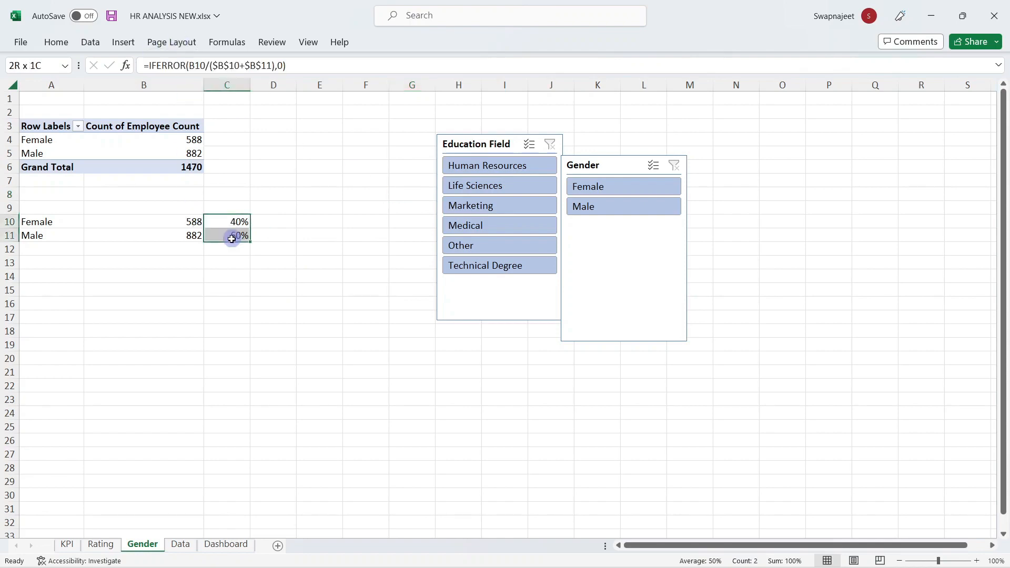
{"action": "left_click", "coordinate": [124, 43]}
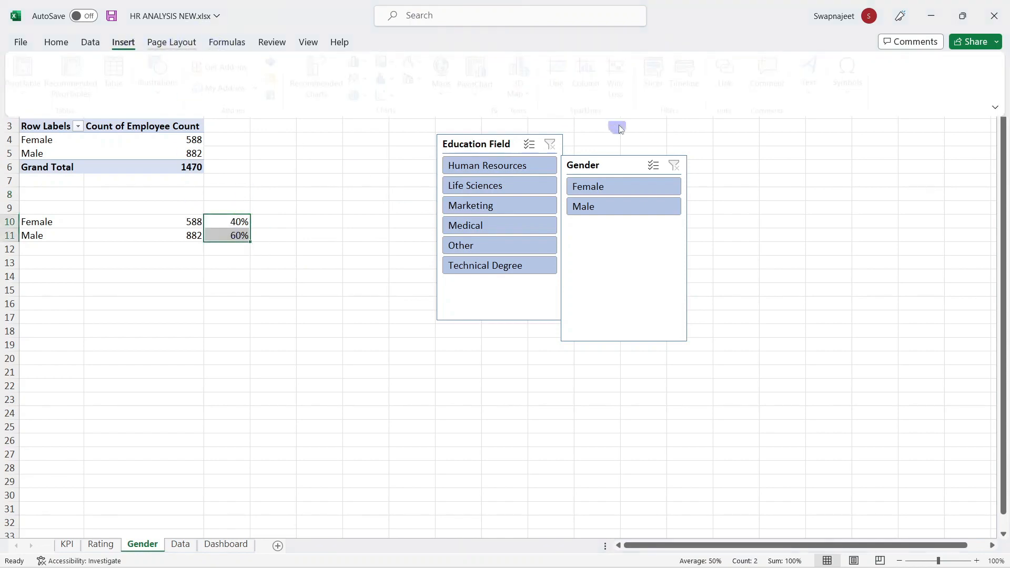
{"action": "left_click", "coordinate": [372, 95]}
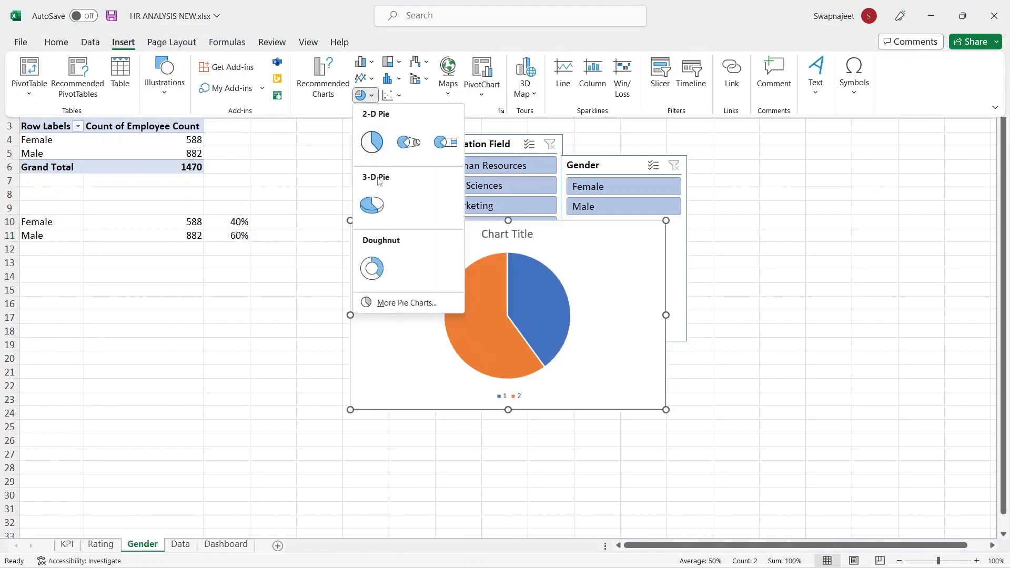
{"action": "left_click", "coordinate": [370, 266]}
{"action": "left_click_drag", "start_coordinate": [390, 231], "coordinate": [121, 288]}
Step: Remove the chart title and legend, shrink the doughnut, then go to the Dashboard sheet
{"action": "key", "text": "Delete"}
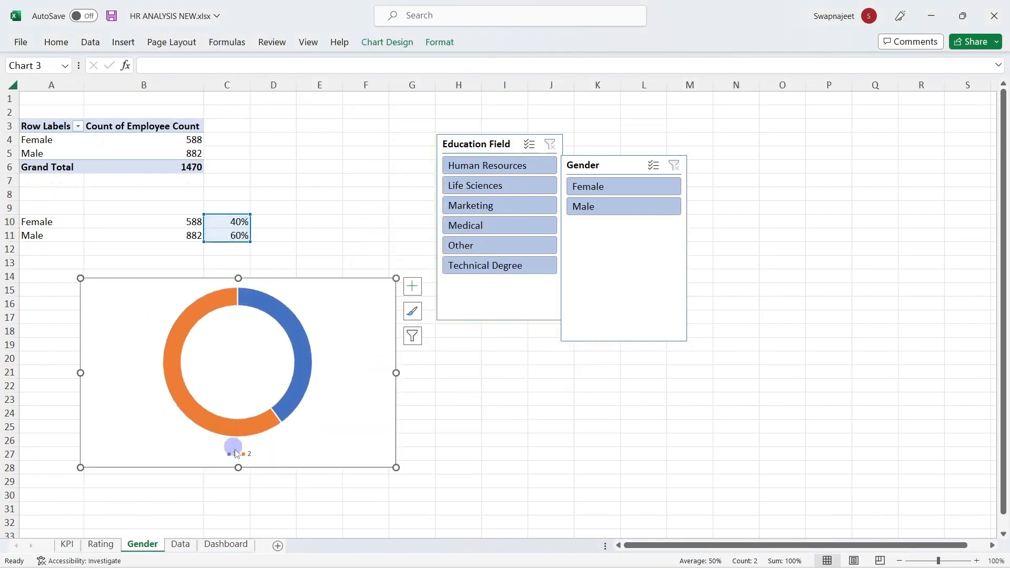
{"action": "left_click", "coordinate": [235, 454]}
{"action": "key", "text": "Delete"}
{"action": "left_click", "coordinate": [446, 436]}
{"action": "left_click", "coordinate": [392, 304]}
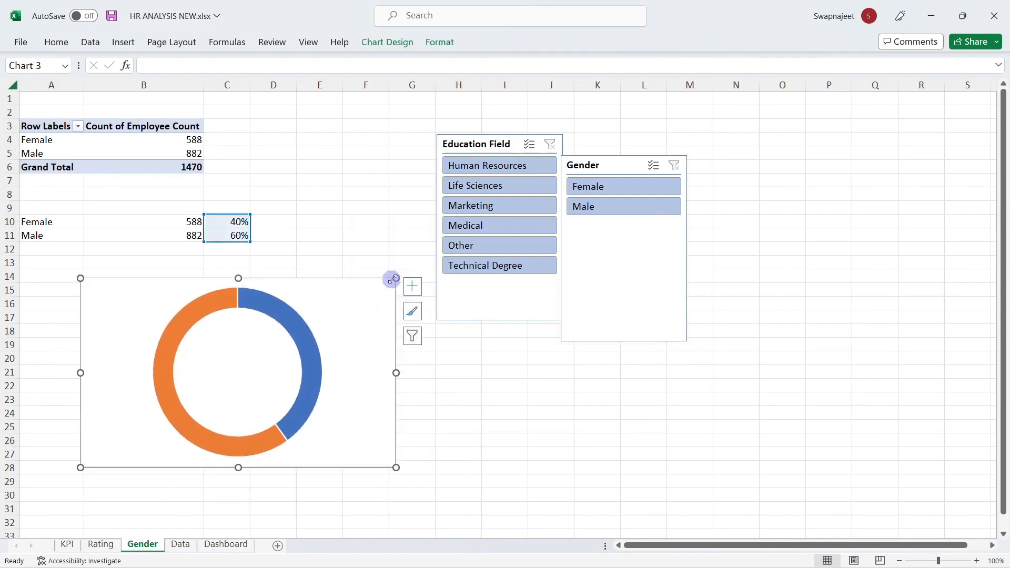
{"action": "left_click_drag", "start_coordinate": [394, 280], "coordinate": [193, 269]}
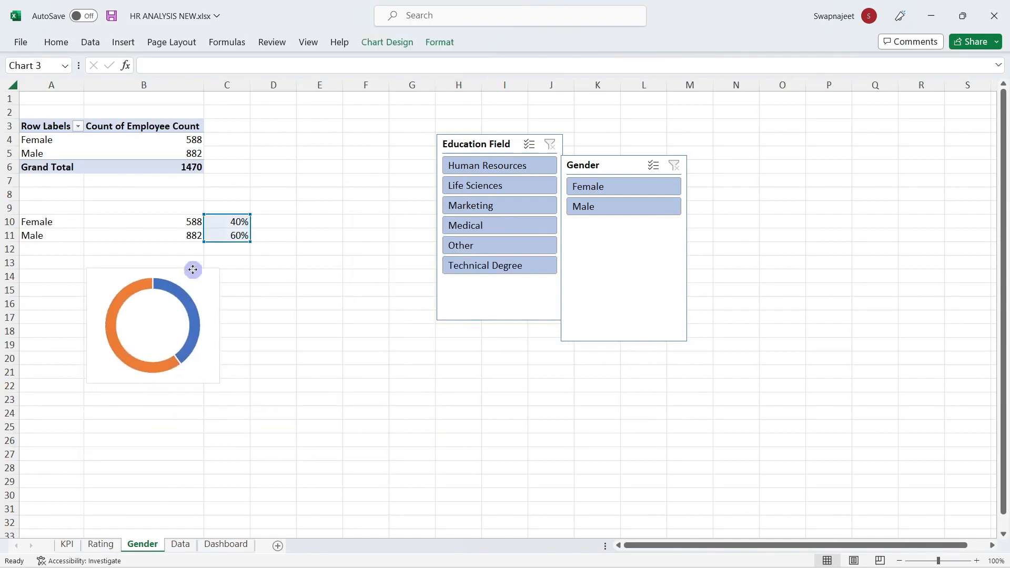
{"action": "left_click", "coordinate": [315, 305]}
{"action": "left_click", "coordinate": [209, 275]}
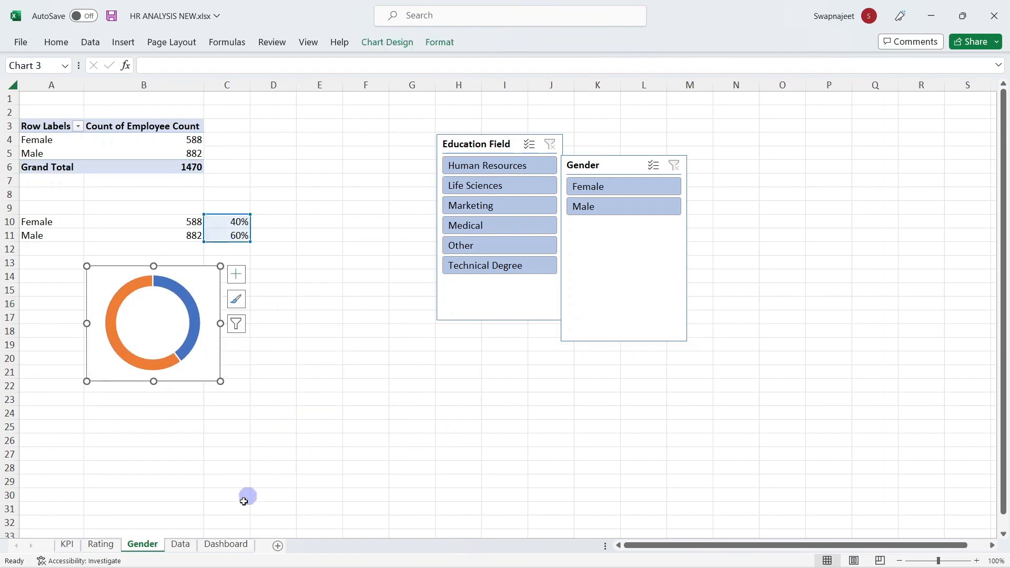
{"action": "left_click", "coordinate": [218, 545]}
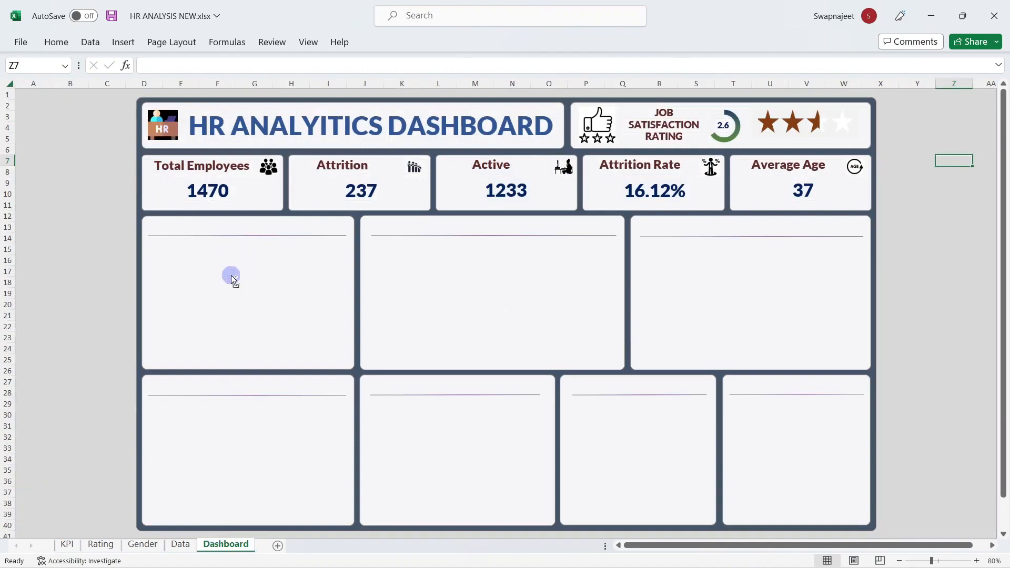
Step: Paste the doughnut chart into the first dashboard panel and size it 4 cm by 4 cm
{"action": "key", "text": "ctrl+v"}
{"action": "left_click_drag", "start_coordinate": [947, 158], "coordinate": [165, 279]}
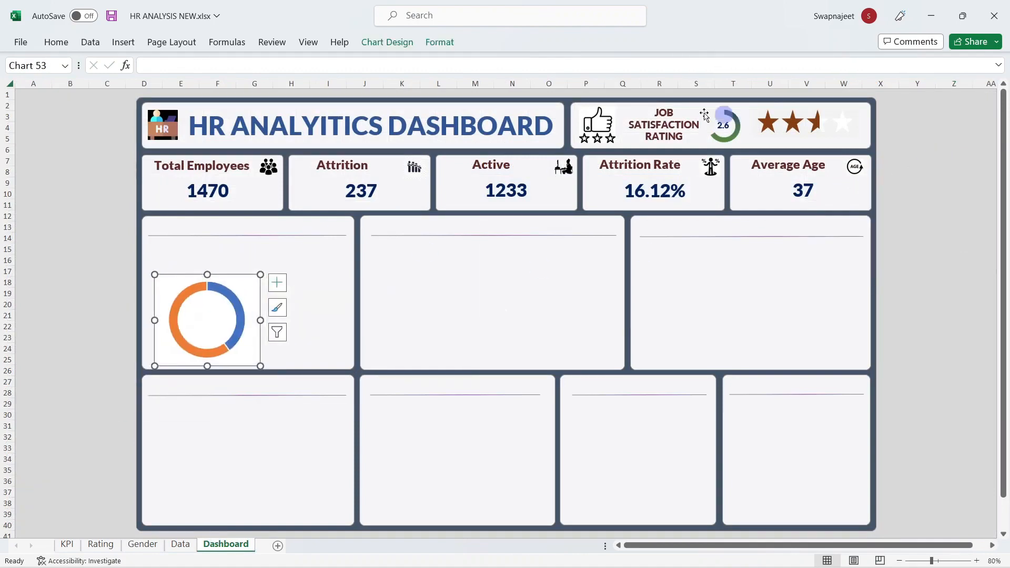
{"action": "left_click", "coordinate": [441, 42]}
{"action": "left_click", "coordinate": [941, 68]}
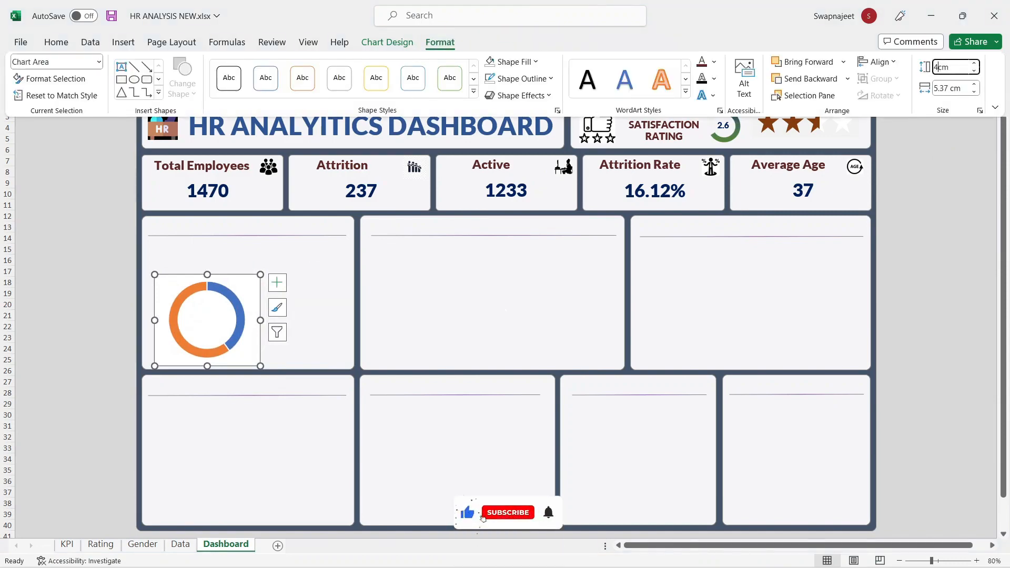
{"action": "type", "text": "4"}
{"action": "left_click", "coordinate": [944, 88]}
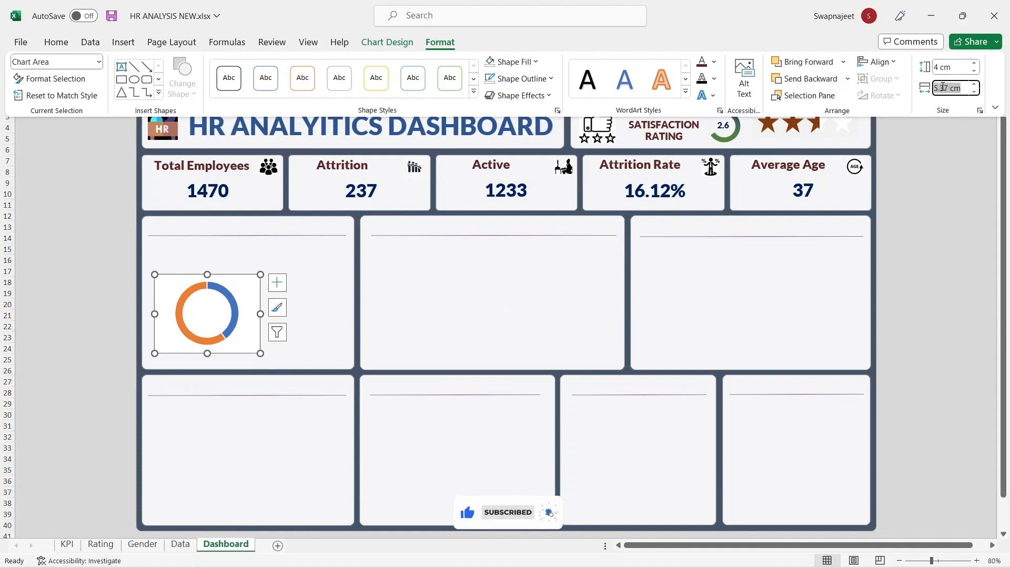
{"action": "type", "text": "4"}
{"action": "key", "text": "Return"}
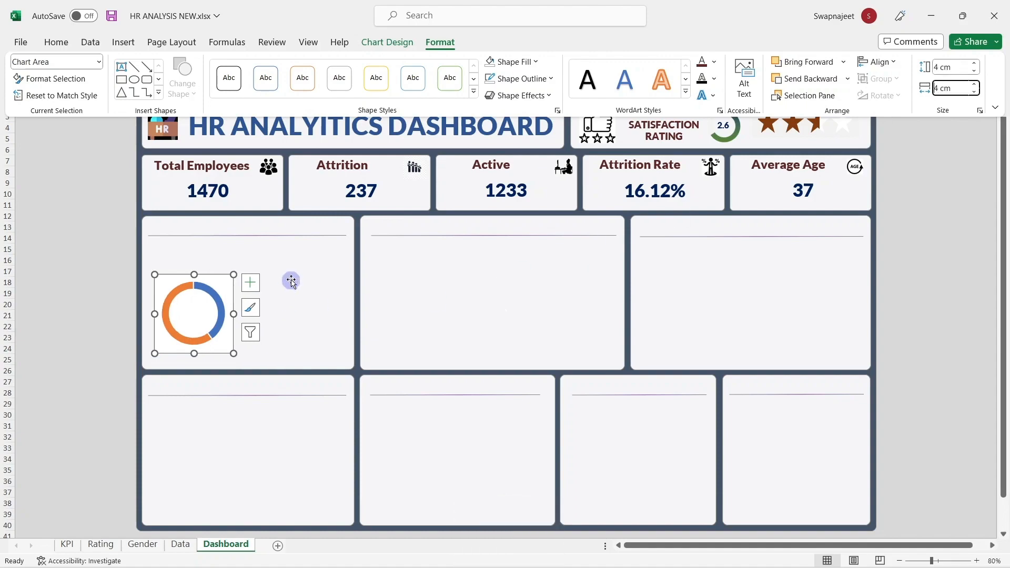
{"action": "key", "text": "Up"}
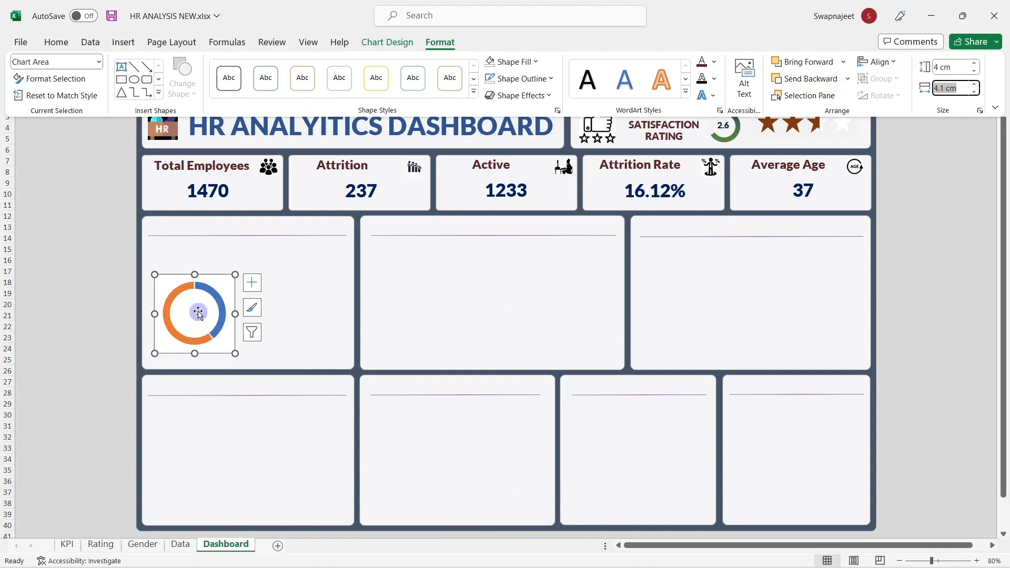
{"action": "key", "text": "Down"}
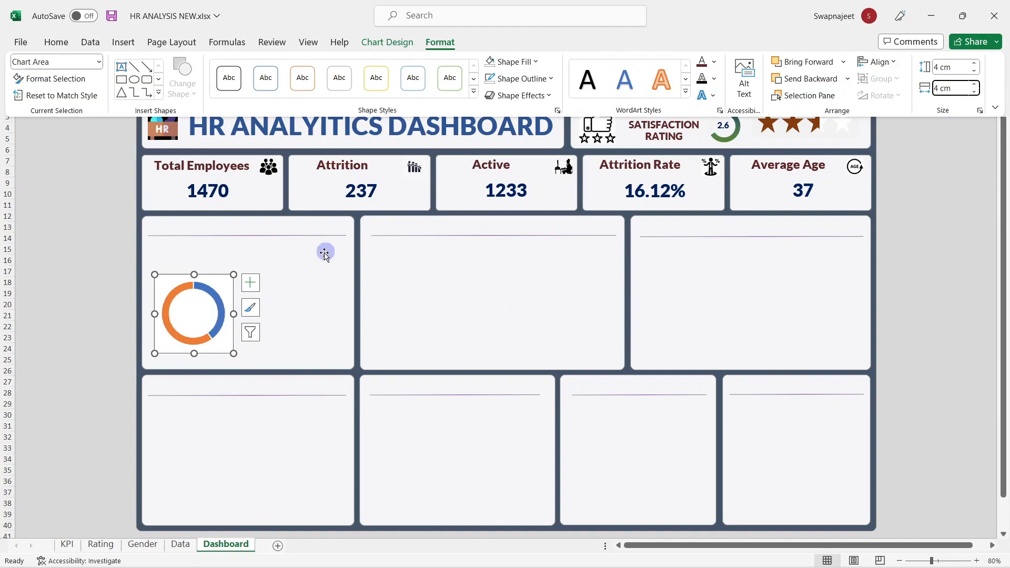
Step: Shift the doughnut ring slightly left inside its chart area and copy the chart
{"action": "left_click", "coordinate": [279, 296]}
{"action": "mouse_move", "coordinate": [220, 286]}
{"action": "left_mouse_down"}
{"action": "mouse_move", "coordinate": [216, 273]}
{"action": "mouse_move", "coordinate": [219, 281]}
{"action": "left_mouse_up"}
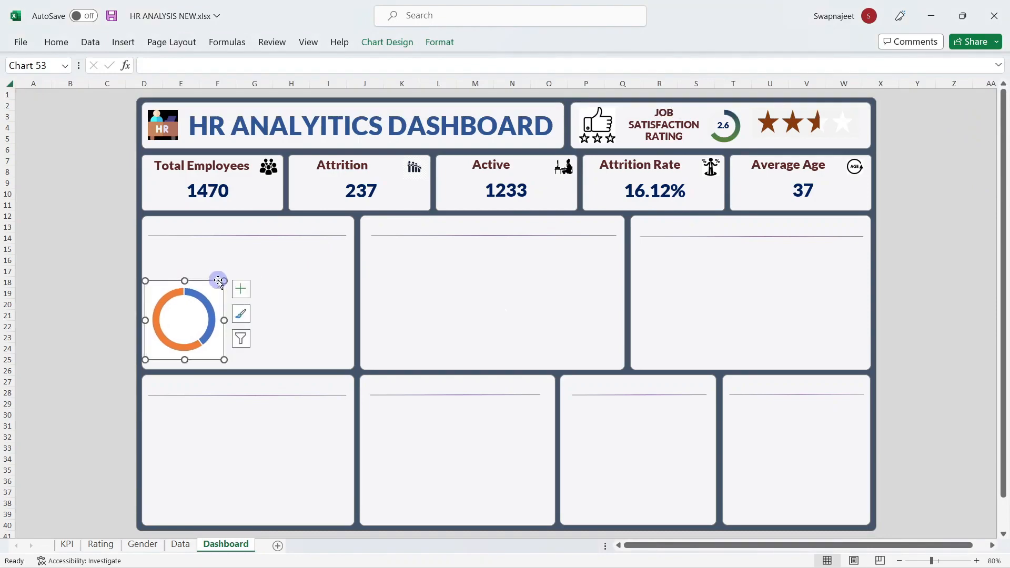
{"action": "key", "text": "ctrl+v"}
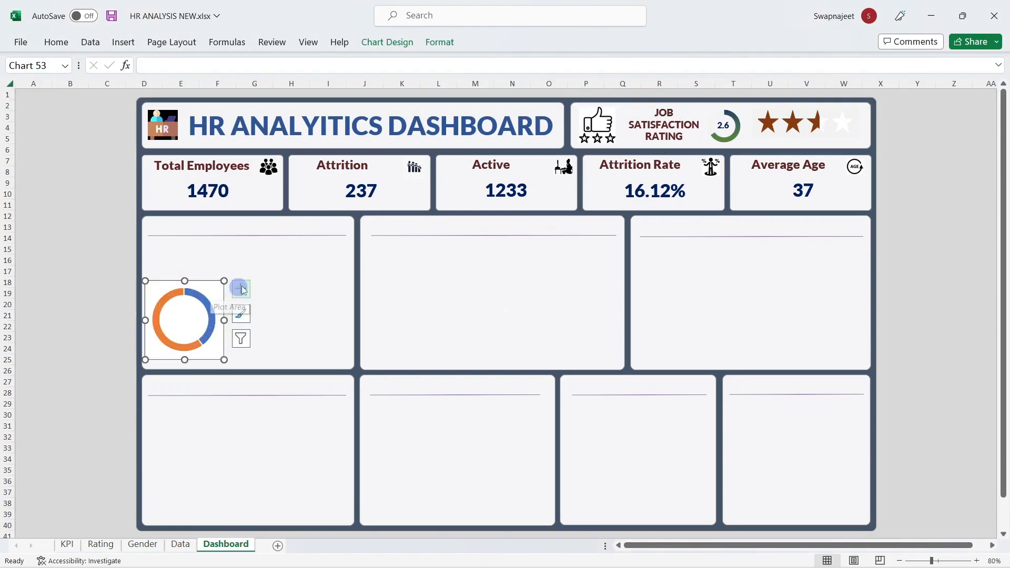
{"action": "left_click", "coordinate": [285, 277]}
Step: Paste a duplicate doughnut beside the original and nudge the left doughnut slightly left
{"action": "key", "text": "ctrl+v"}
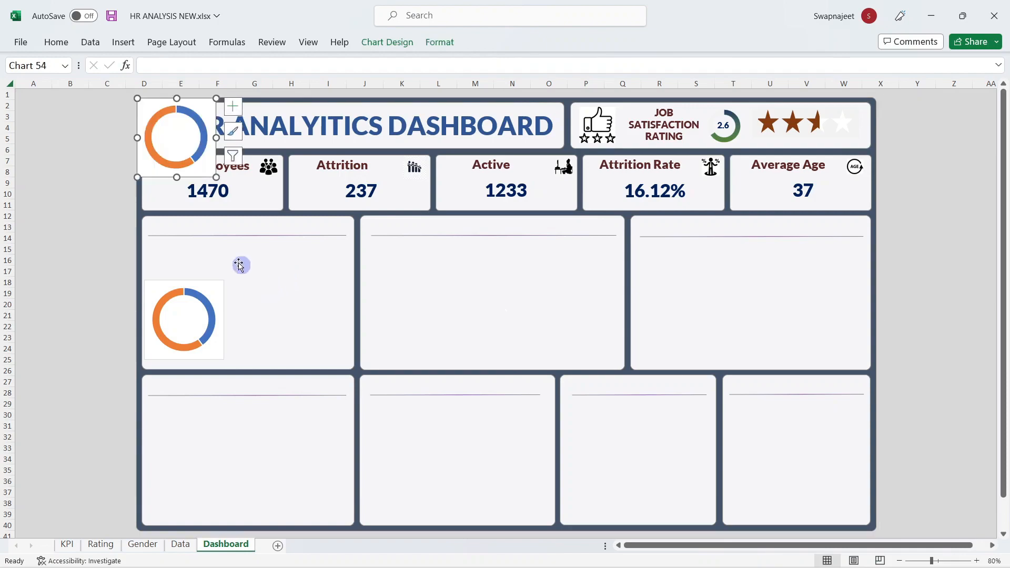
{"action": "left_click_drag", "start_coordinate": [202, 99], "coordinate": [338, 284]}
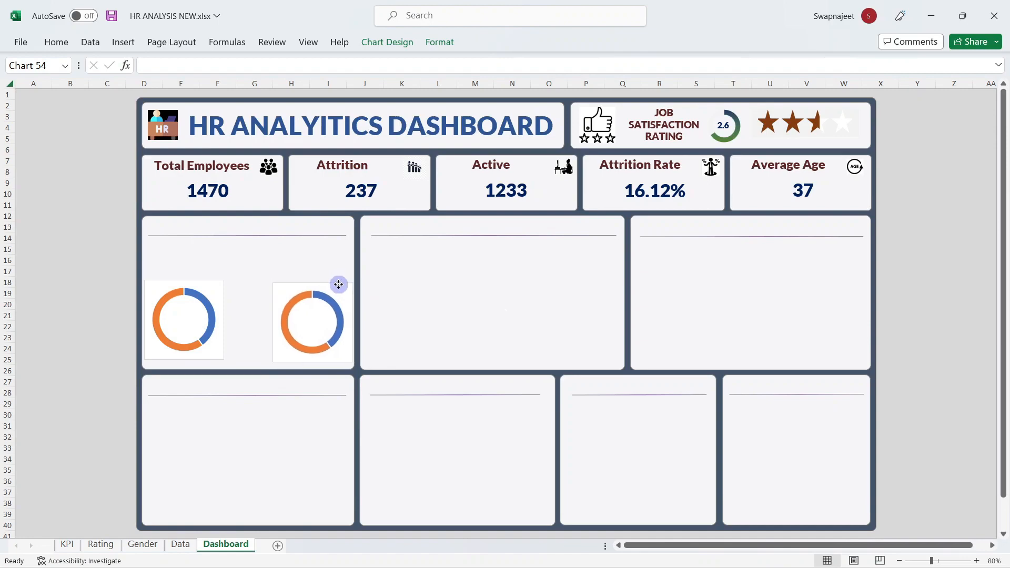
{"action": "left_click", "coordinate": [156, 283]}
{"action": "key", "text": "Left"}
{"action": "key", "text": "Left"}
{"action": "key", "text": "Left"}
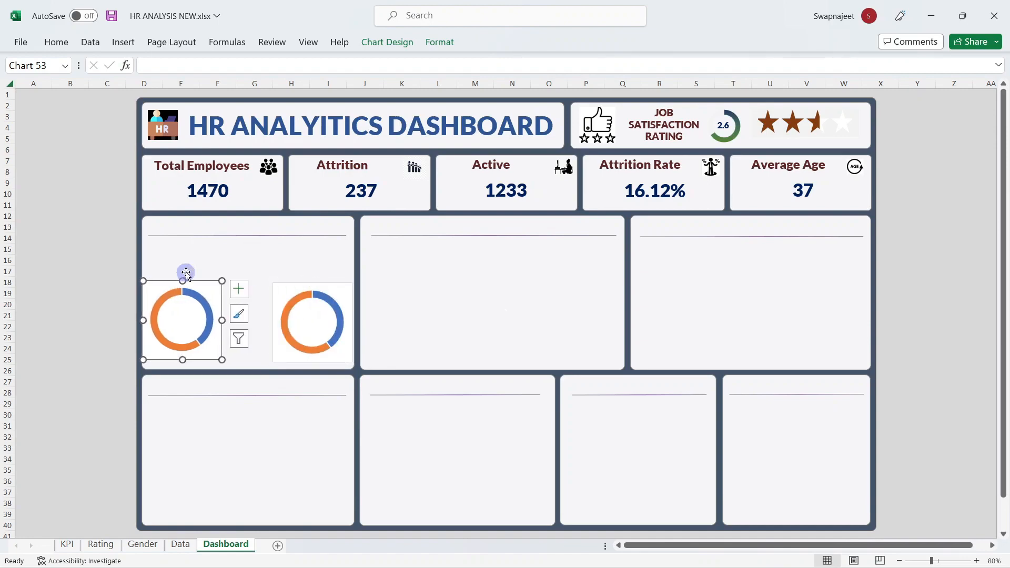
{"action": "key", "text": "Left"}
{"action": "key", "text": "Left"}
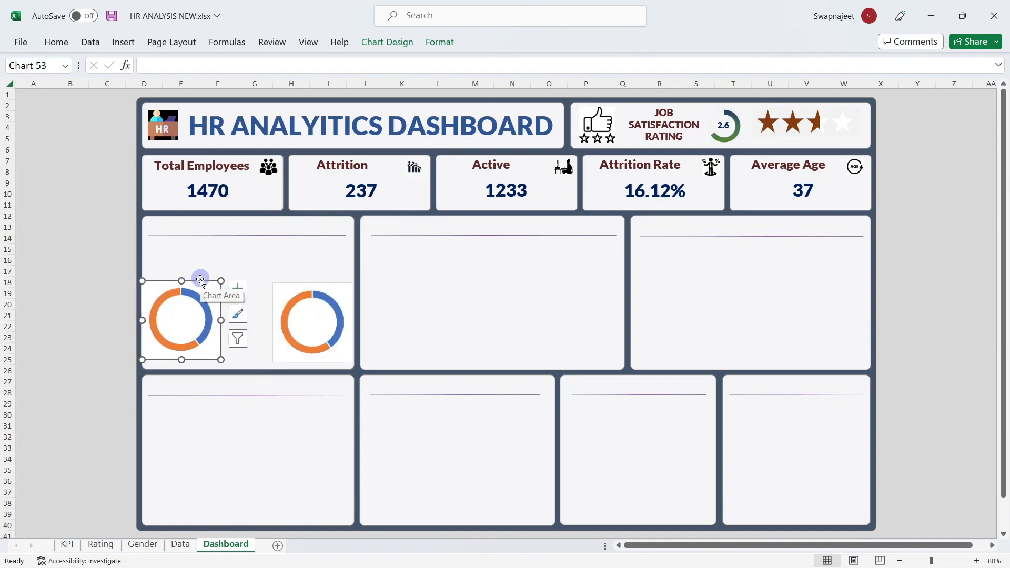
Step: Align both doughnut charts on their vertical middles with Align Middle
{"action": "left_click", "coordinate": [283, 284], "text": "shift"}
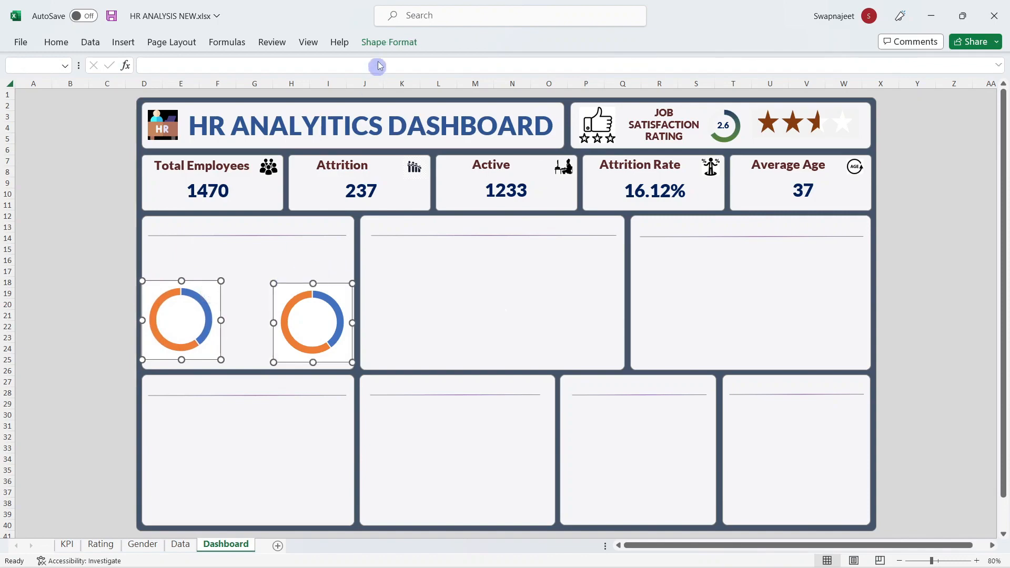
{"action": "left_click", "coordinate": [383, 42]}
{"action": "left_click", "coordinate": [746, 61]}
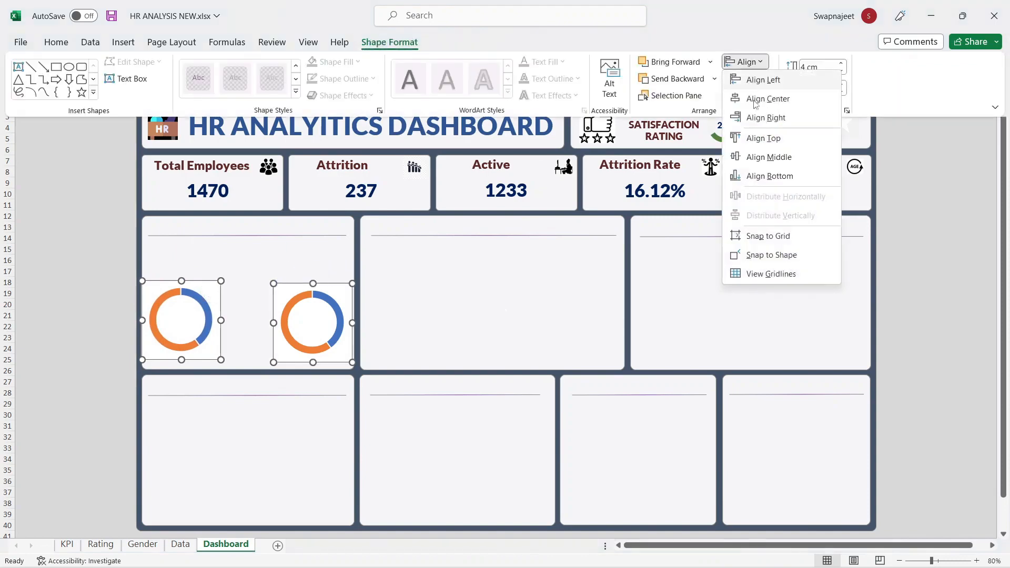
{"action": "left_click", "coordinate": [768, 158]}
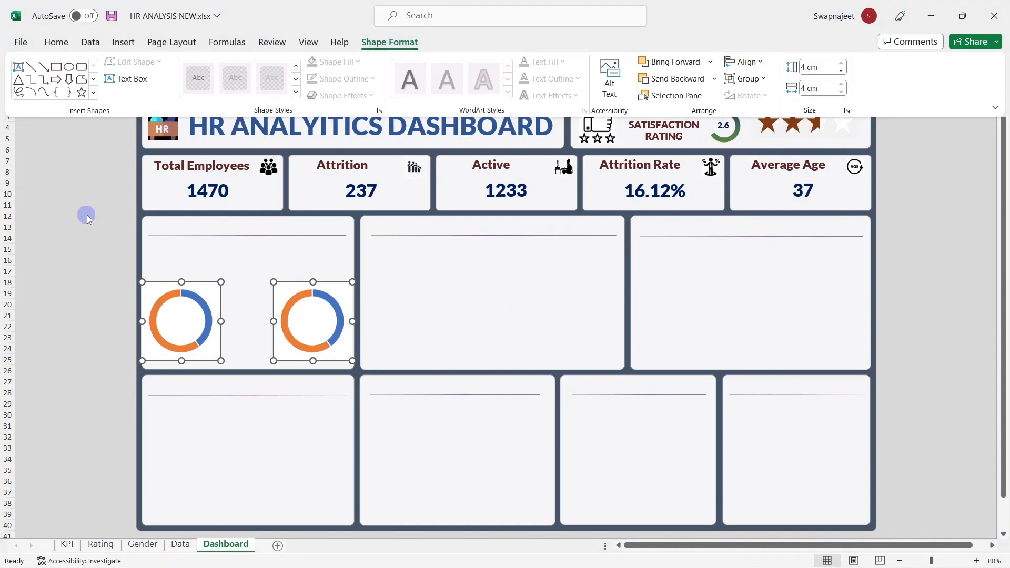
{"action": "left_click", "coordinate": [112, 276]}
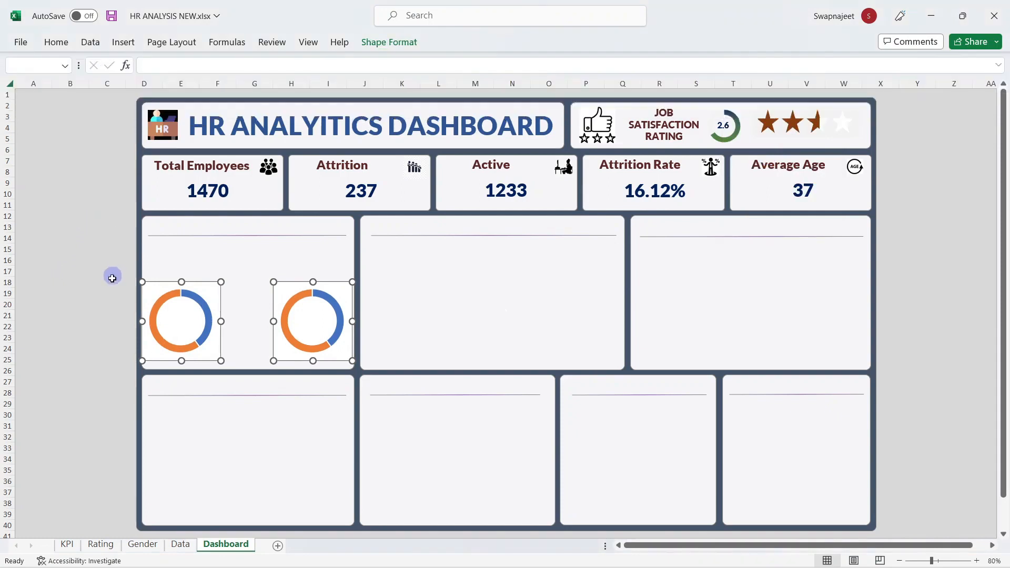
{"action": "left_click", "coordinate": [111, 281]}
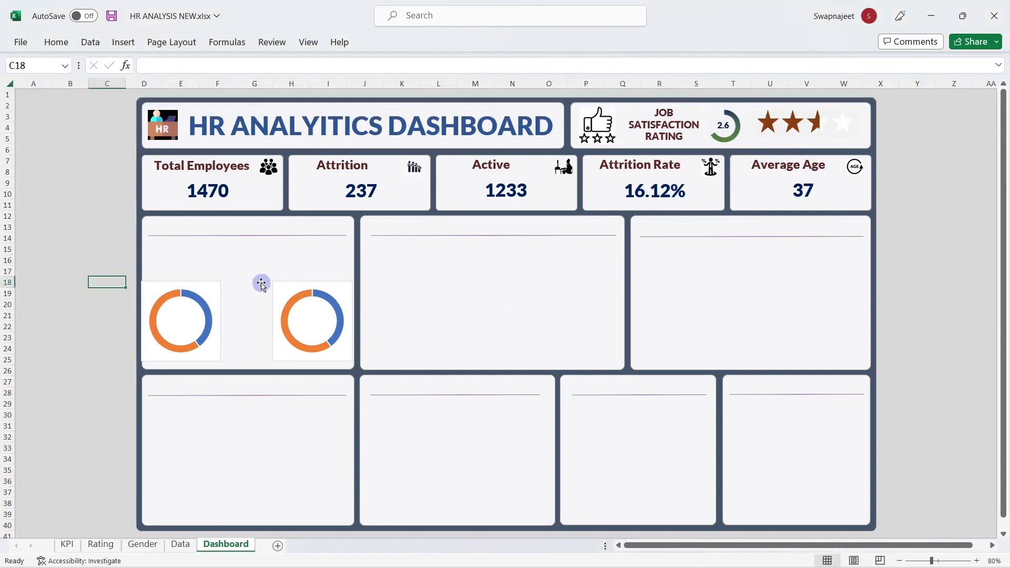
{"action": "left_click", "coordinate": [210, 287]}
Step: Give the left doughnut's chart area No fill and No line
{"action": "right_click", "coordinate": [203, 285]}
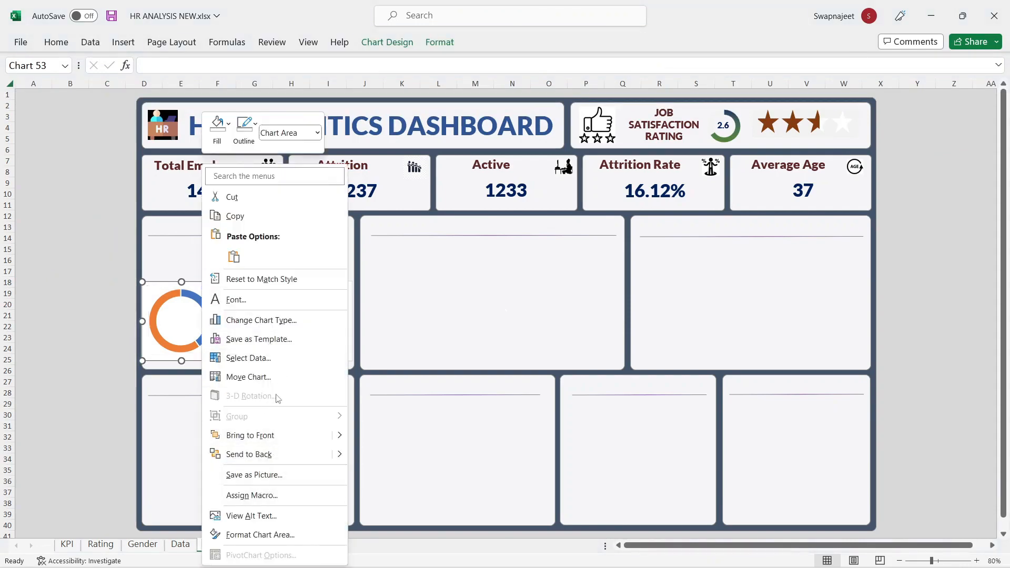
{"action": "left_click", "coordinate": [248, 534]}
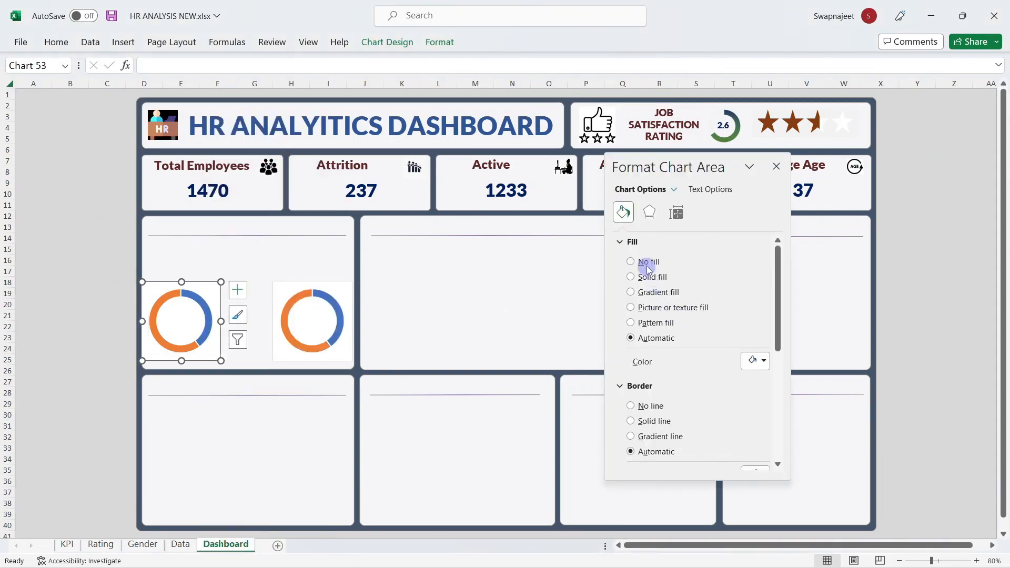
{"action": "left_click", "coordinate": [631, 262]}
{"action": "left_click", "coordinate": [631, 379]}
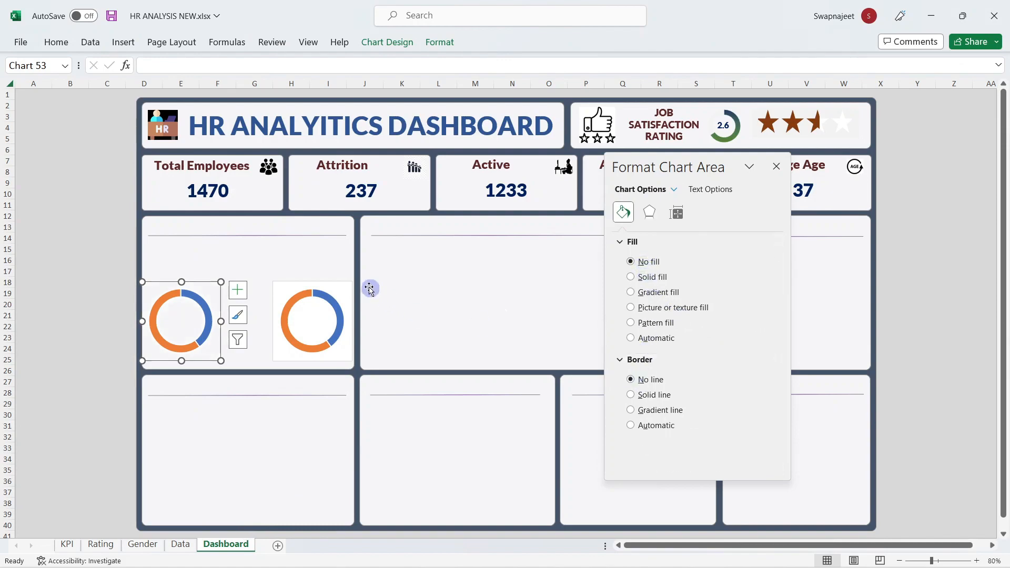
Step: Give the right doughnut's chart area No fill and No line as well
{"action": "left_click", "coordinate": [350, 286]}
{"action": "left_click", "coordinate": [650, 270]}
{"action": "left_click", "coordinate": [650, 380]}
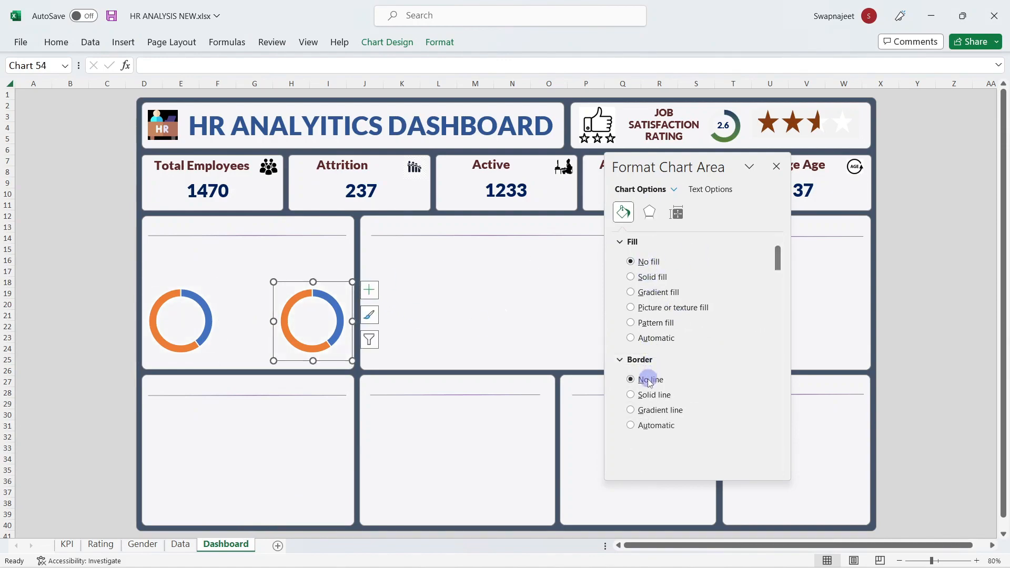
{"action": "left_click", "coordinate": [427, 299]}
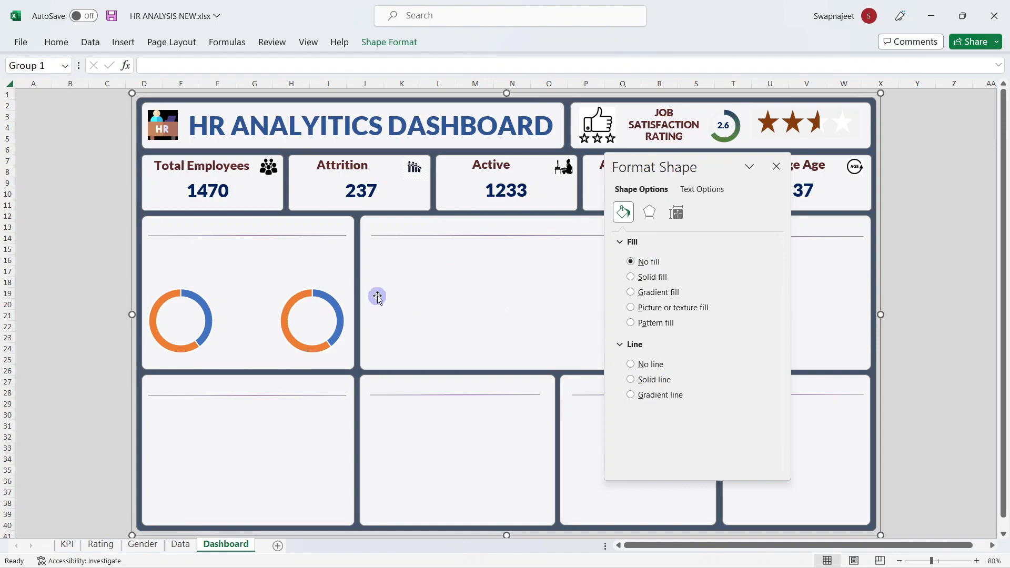
{"action": "left_click", "coordinate": [777, 166]}
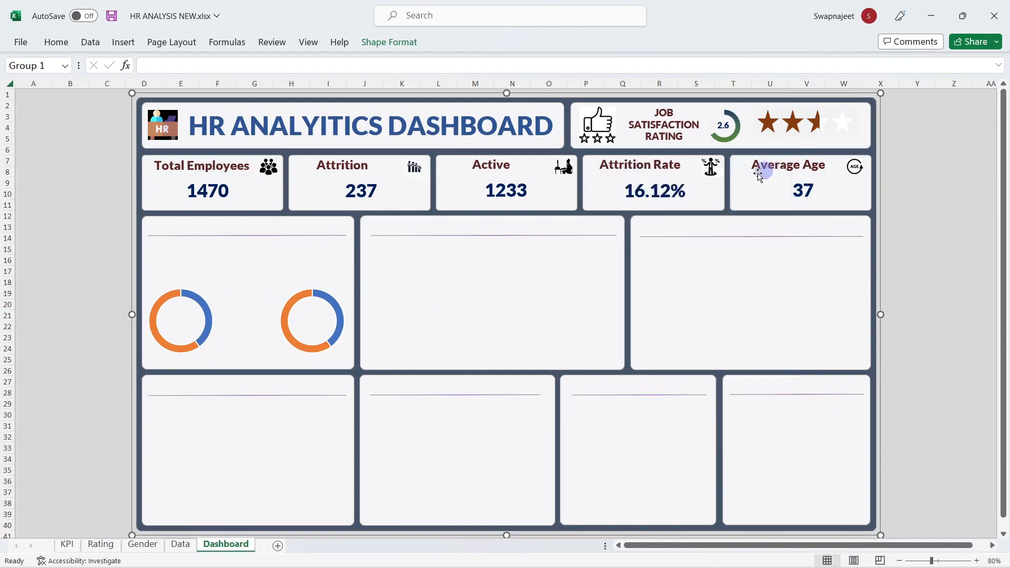
{"action": "left_click", "coordinate": [158, 298]}
{"action": "left_click", "coordinate": [158, 288]}
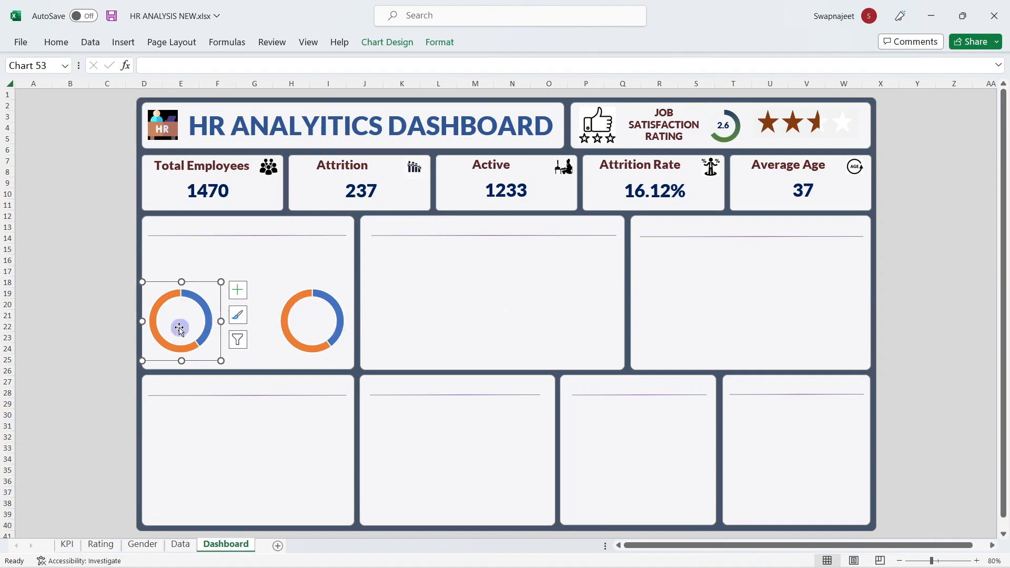
Step: Set the left doughnut's hole size to 70% and remove the slice borders
{"action": "right_click", "coordinate": [208, 287]}
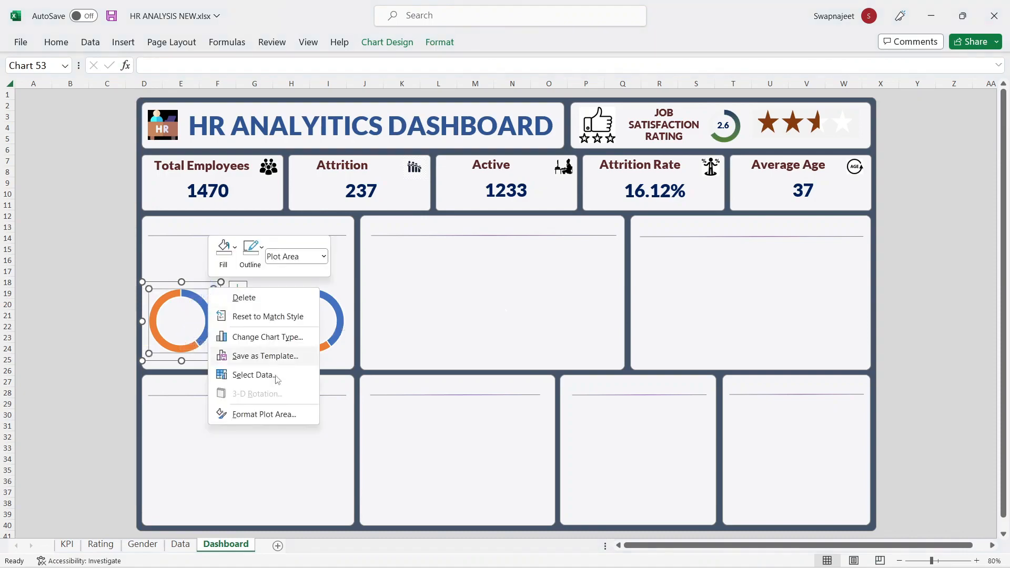
{"action": "right_click", "coordinate": [192, 291]}
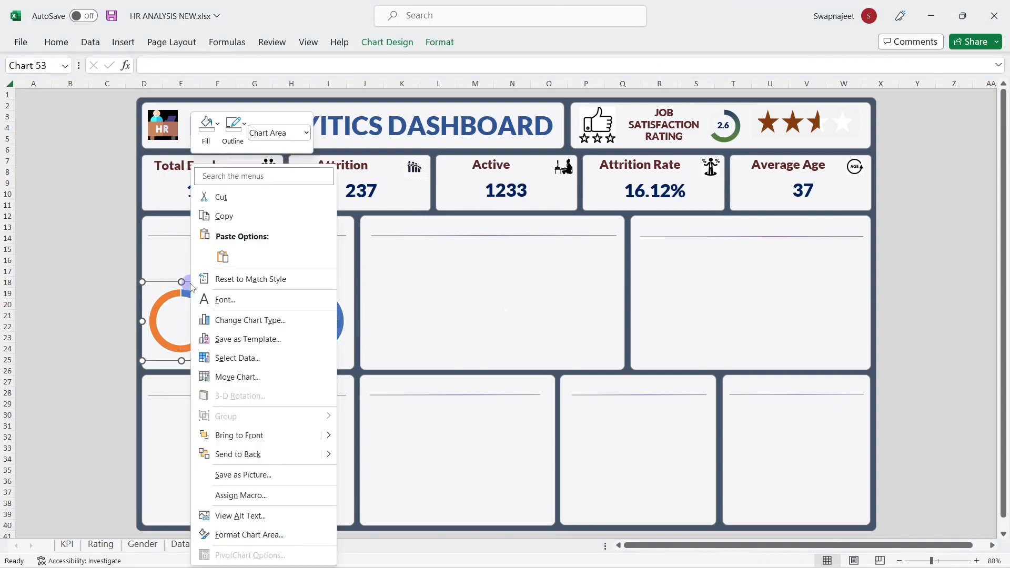
{"action": "left_click", "coordinate": [245, 533]}
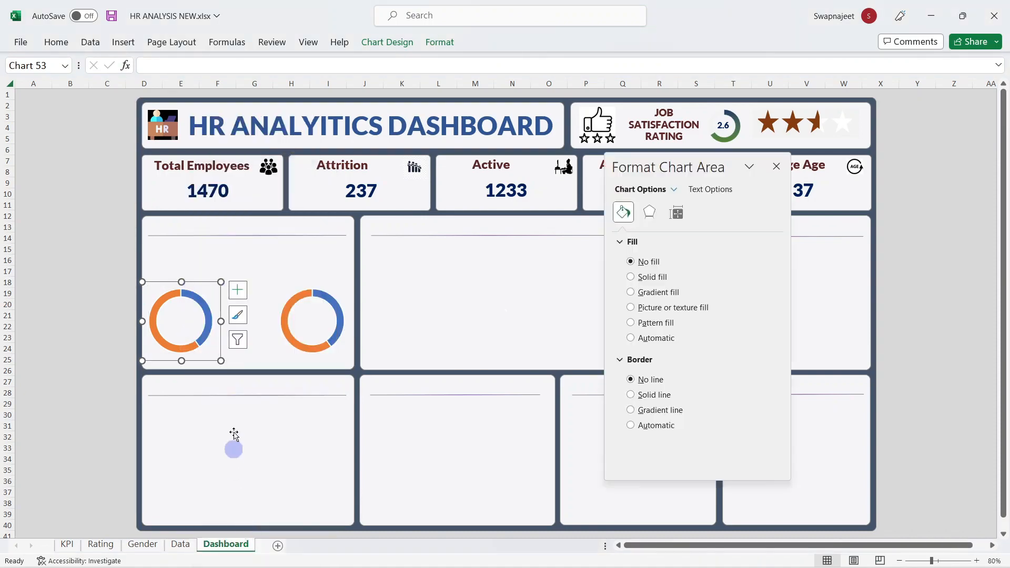
{"action": "left_click", "coordinate": [188, 300]}
{"action": "left_click", "coordinate": [678, 213]}
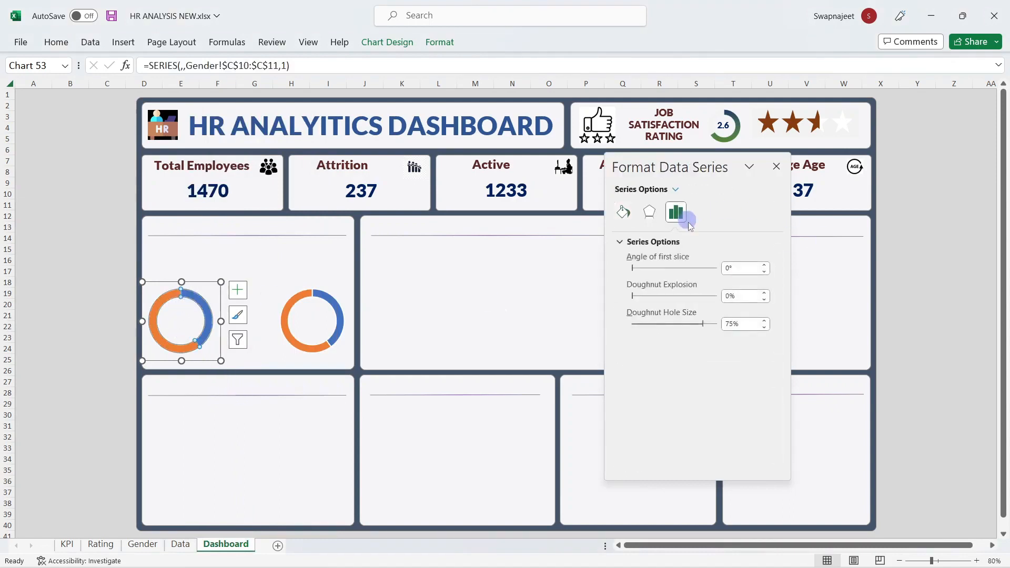
{"action": "left_click", "coordinate": [740, 324]}
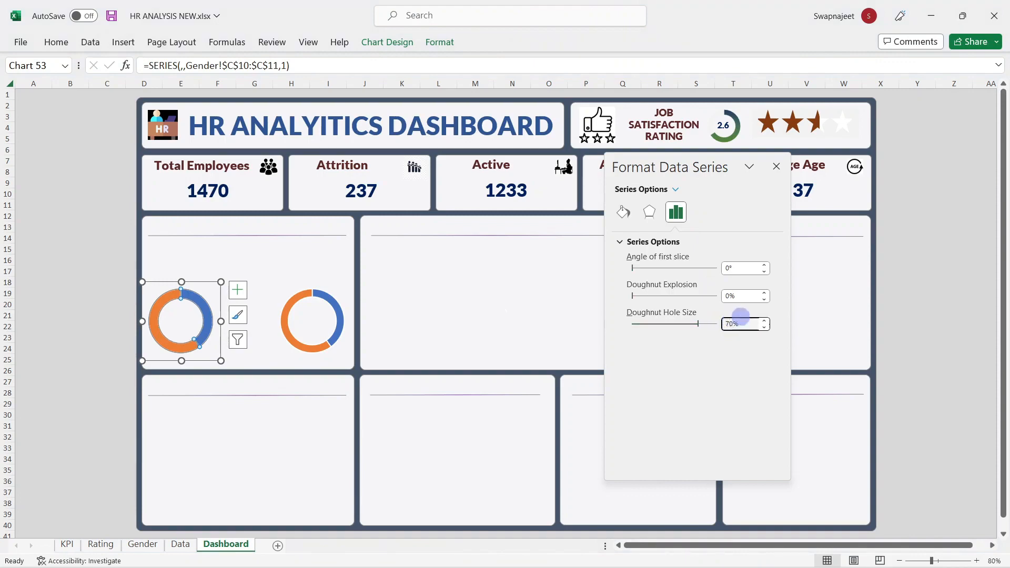
{"action": "left_click", "coordinate": [624, 212]}
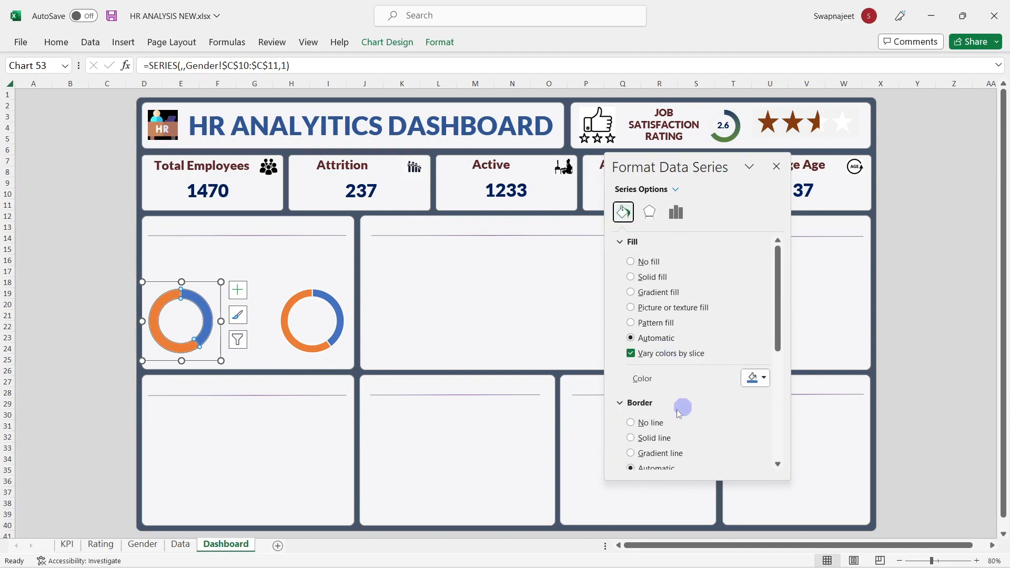
{"action": "left_click", "coordinate": [649, 423]}
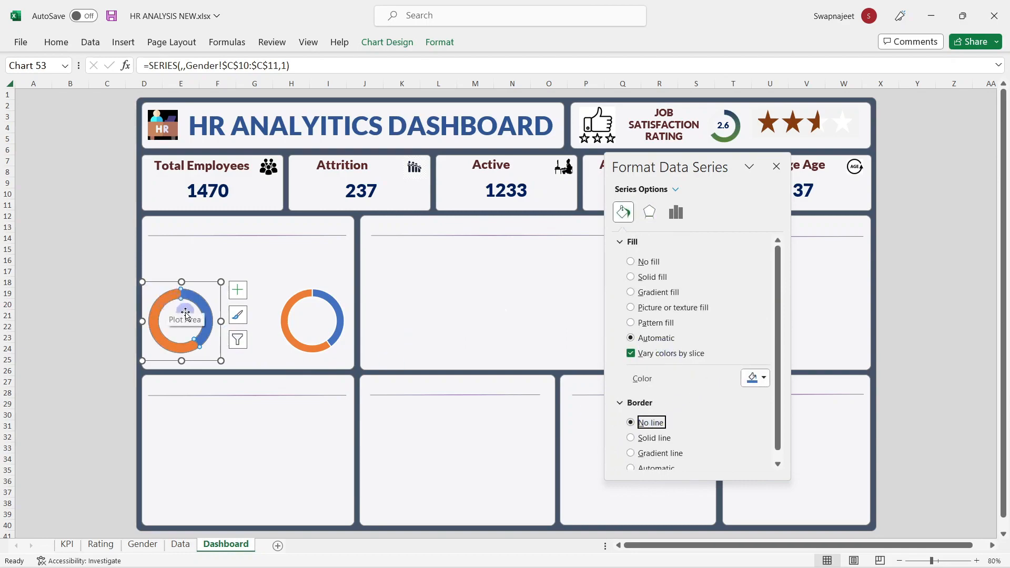
Step: Make the orange slice of the left doughnut light grey
{"action": "left_click", "coordinate": [170, 299]}
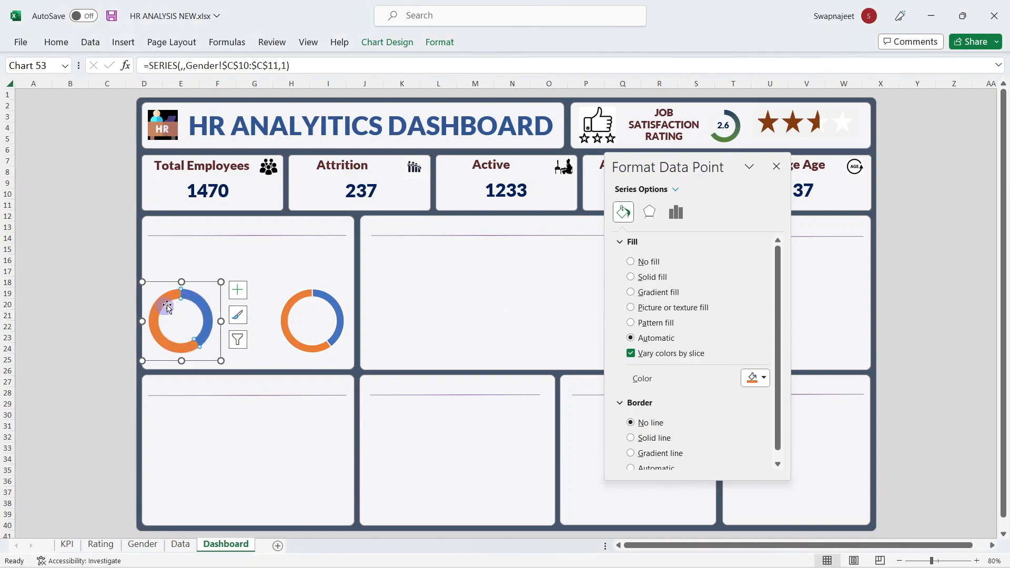
{"action": "left_click", "coordinate": [756, 380]}
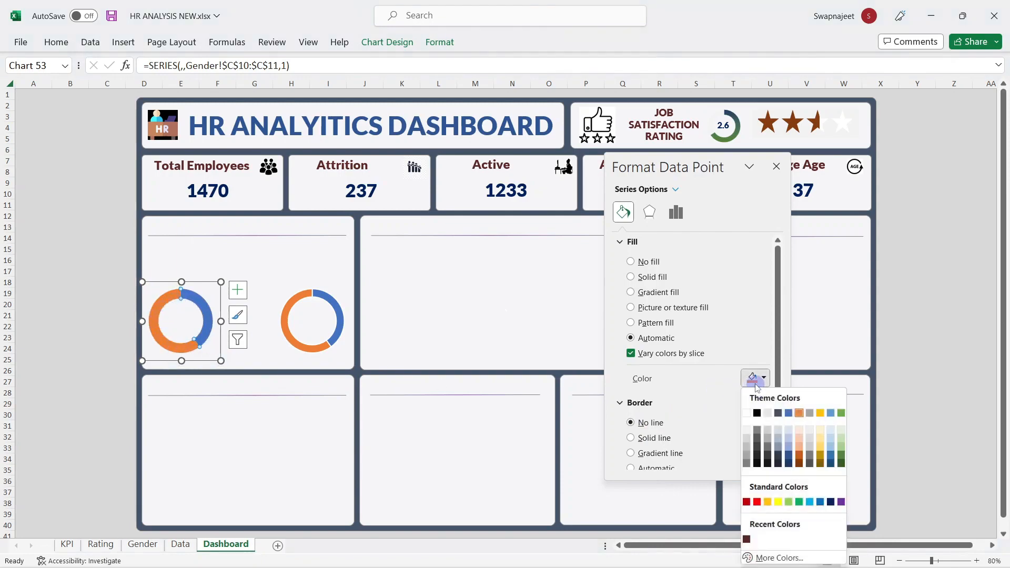
{"action": "left_click", "coordinate": [747, 432]}
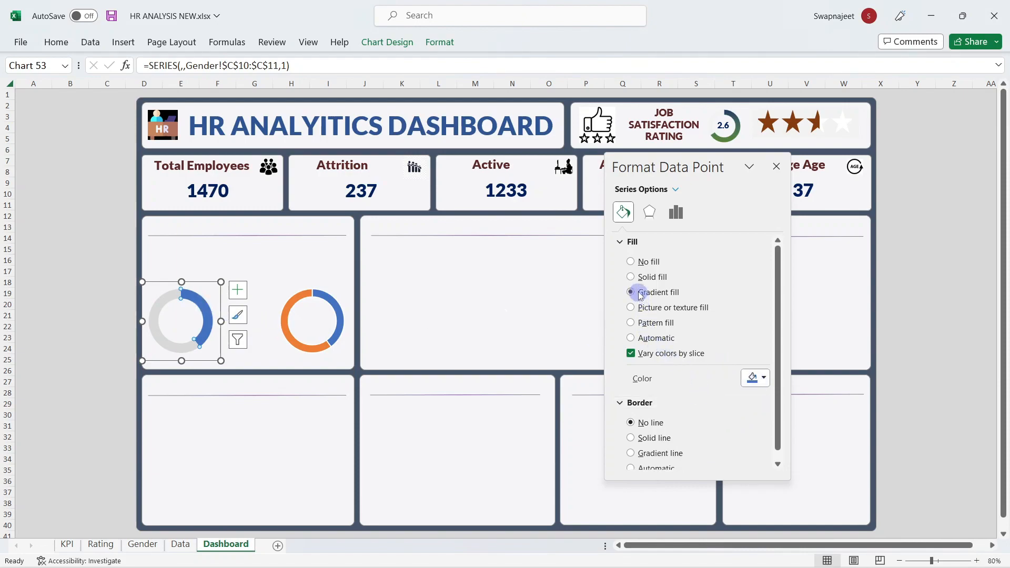
Step: Set the first gradient stop of the coloured slice to dark purple
{"action": "scroll", "coordinate": [705, 365], "scroll_direction": "down", "scroll_amount": 3}
{"action": "left_click", "coordinate": [643, 406]}
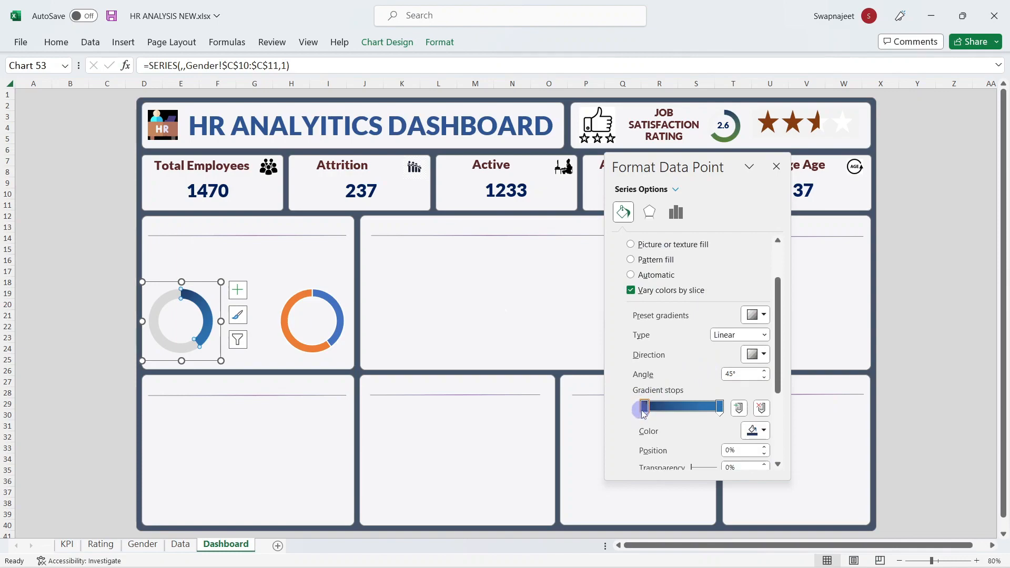
{"action": "left_click", "coordinate": [757, 430]}
{"action": "left_click", "coordinate": [763, 415]}
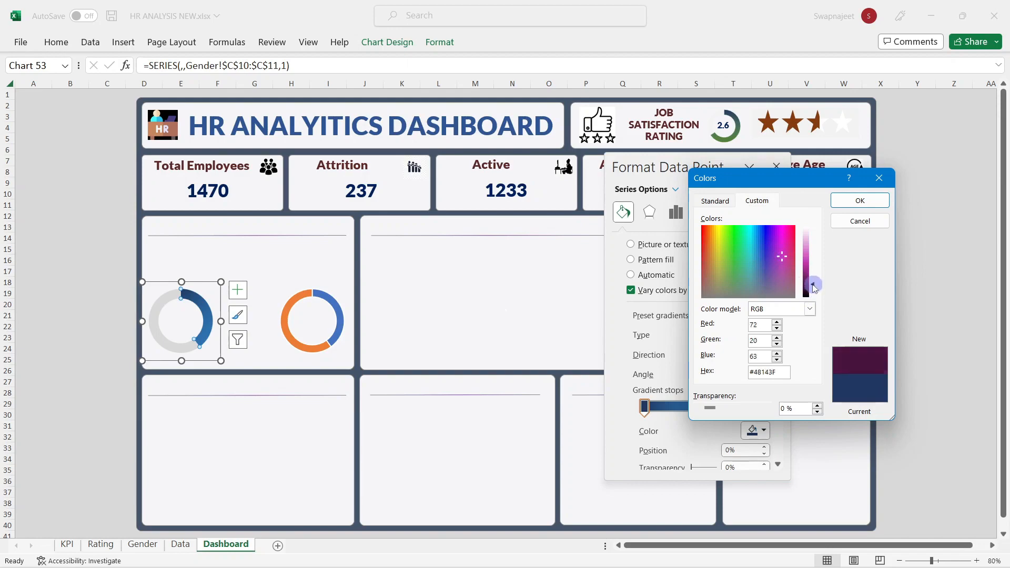
{"action": "left_click_drag", "start_coordinate": [814, 287], "coordinate": [815, 276]}
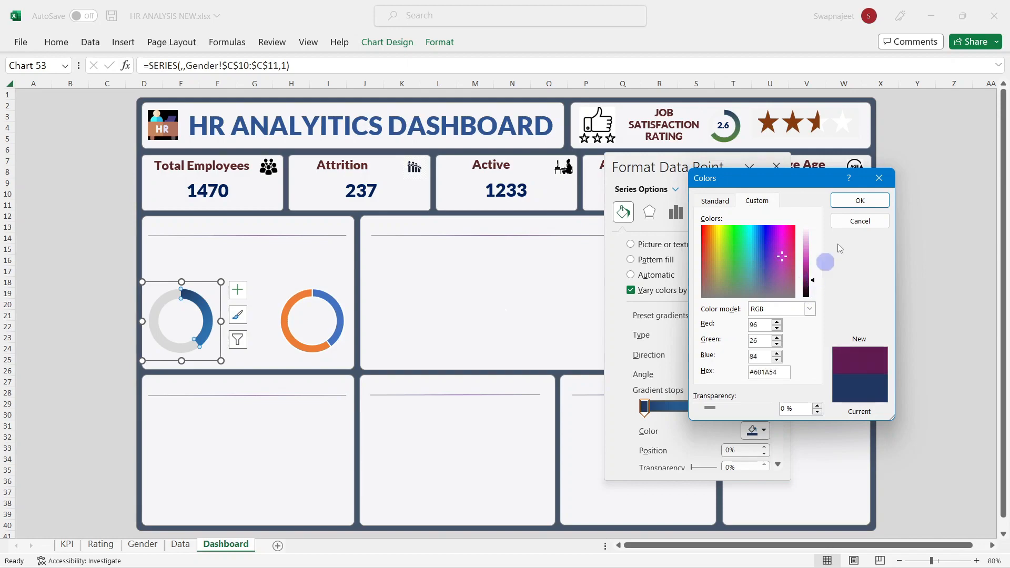
{"action": "left_click", "coordinate": [860, 200]}
Step: Set the right gradient stop to pink (#E78DD8) and the gradient angle to 180°
{"action": "left_click", "coordinate": [723, 411]}
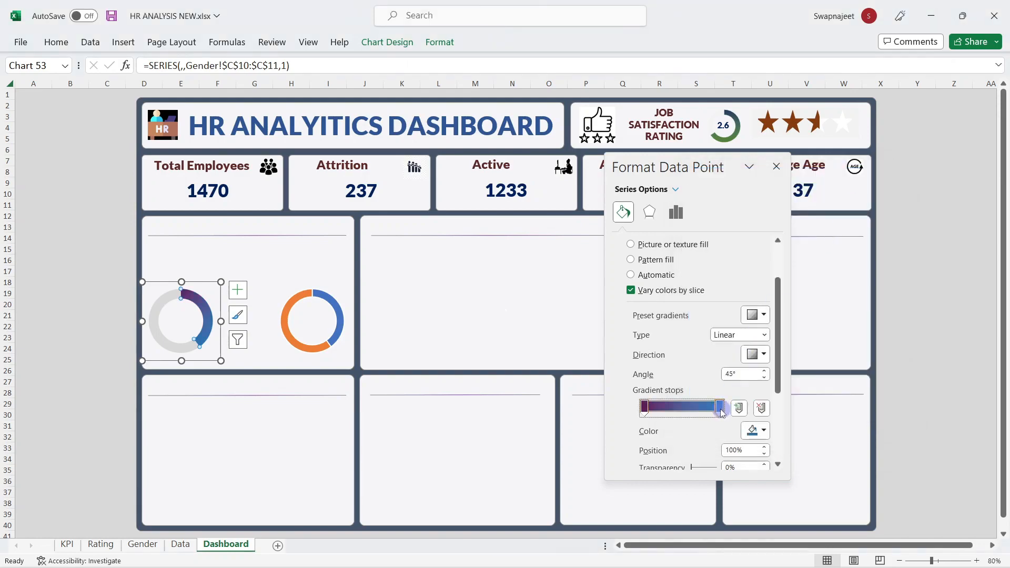
{"action": "left_click", "coordinate": [758, 430]}
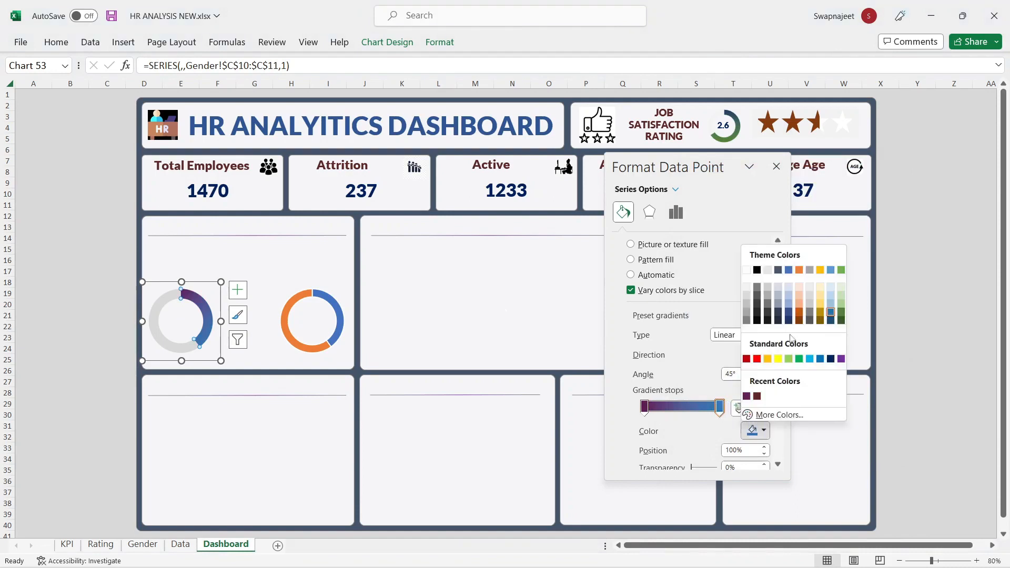
{"action": "left_click", "coordinate": [779, 414]}
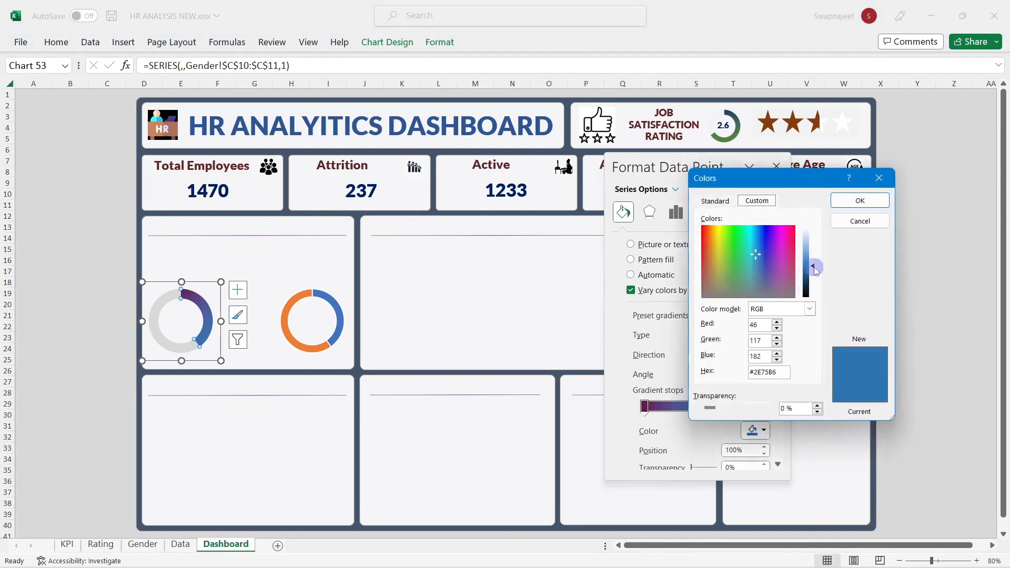
{"action": "left_click_drag", "start_coordinate": [814, 267], "coordinate": [815, 246]}
{"action": "left_click", "coordinate": [768, 251]}
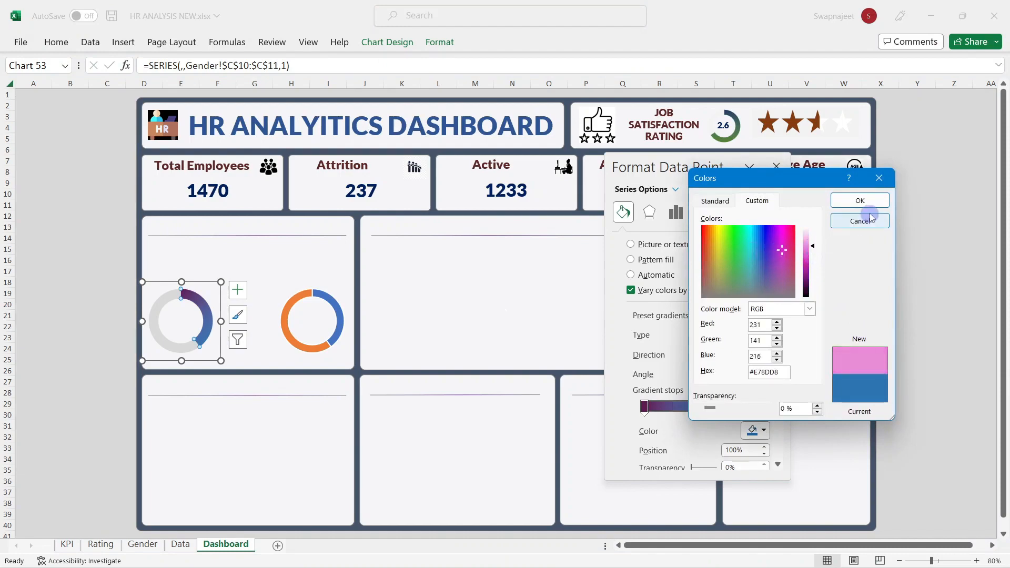
{"action": "left_click", "coordinate": [866, 200]}
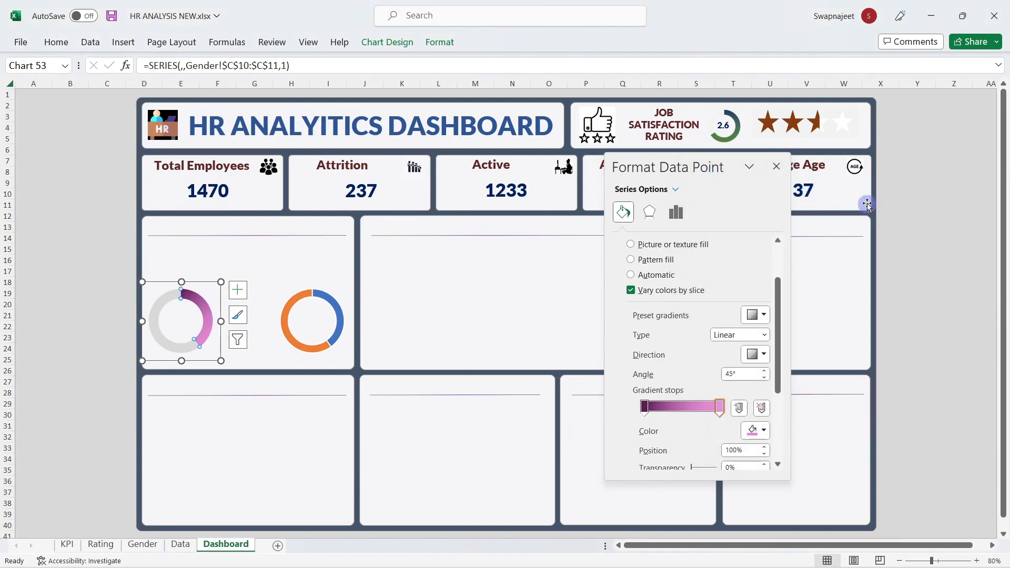
{"action": "left_click", "coordinate": [742, 370]}
{"action": "type", "text": "180"}
{"action": "key", "text": "Return"}
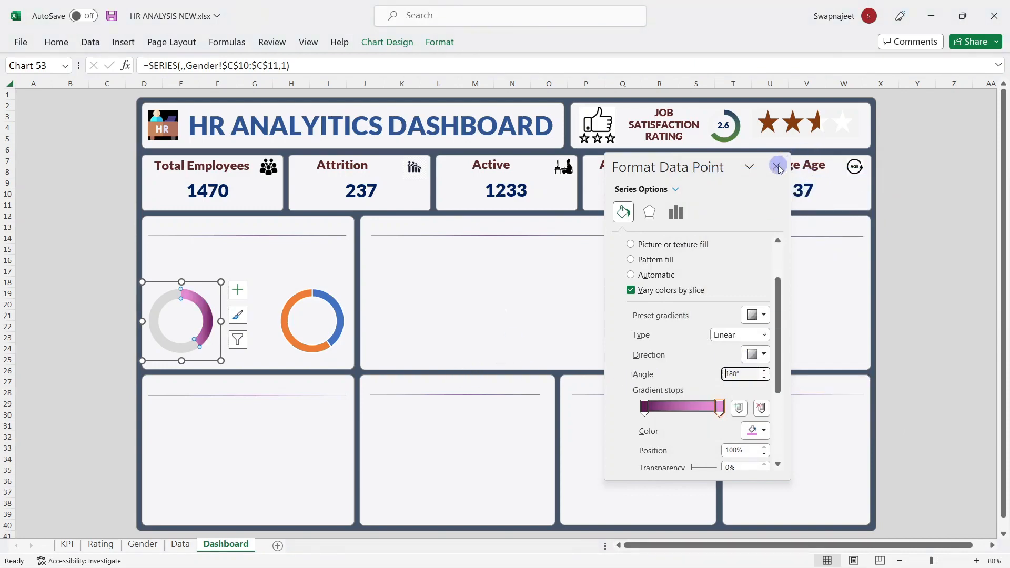
Step: Darken the left gradient stop's purple a little
{"action": "left_click", "coordinate": [645, 407]}
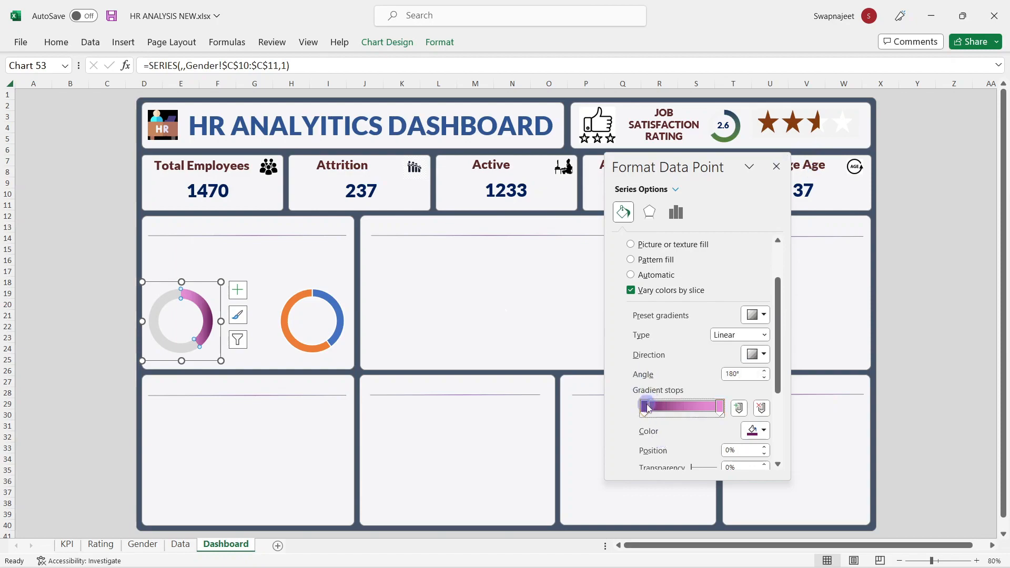
{"action": "left_click", "coordinate": [756, 430]}
{"action": "left_click", "coordinate": [780, 414]}
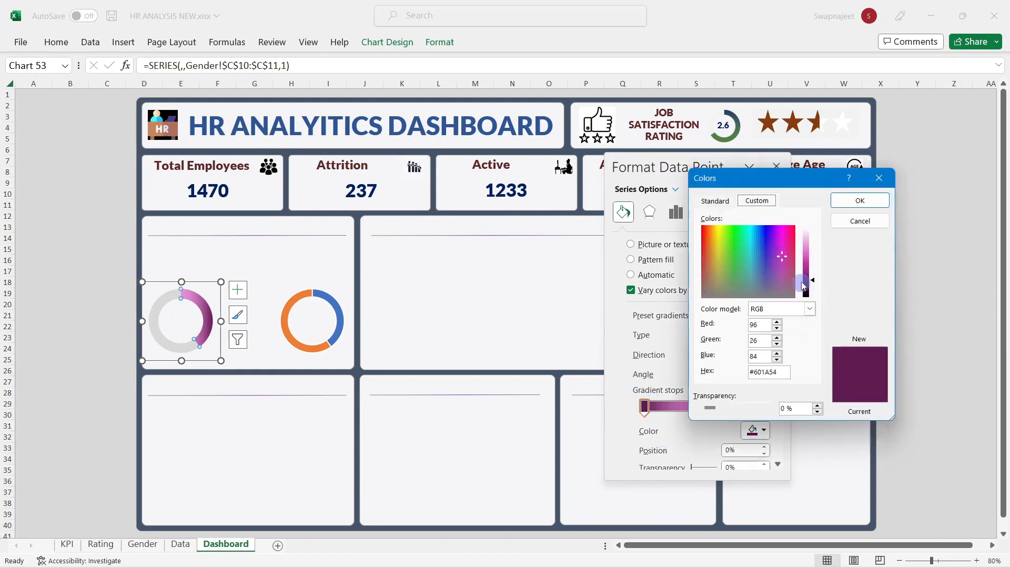
{"action": "left_click", "coordinate": [782, 246]}
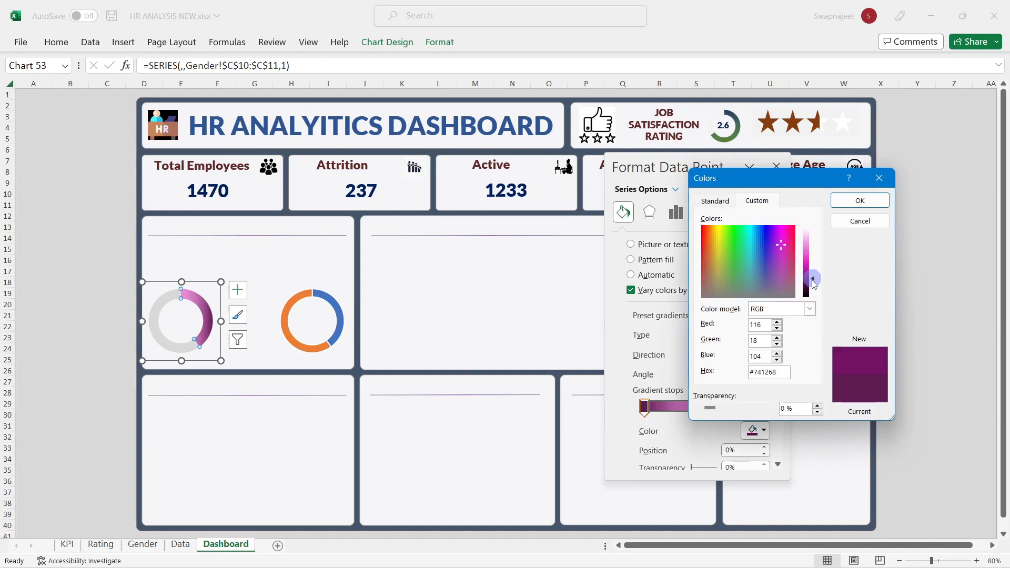
{"action": "left_click_drag", "start_coordinate": [813, 280], "coordinate": [813, 284]}
{"action": "left_click", "coordinate": [861, 200]}
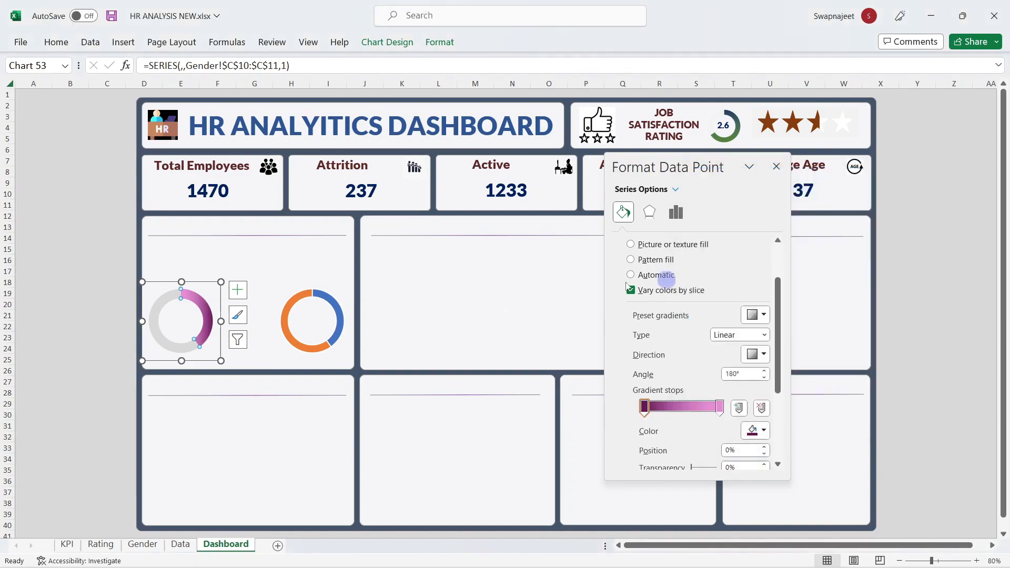
{"action": "left_click", "coordinate": [290, 310]}
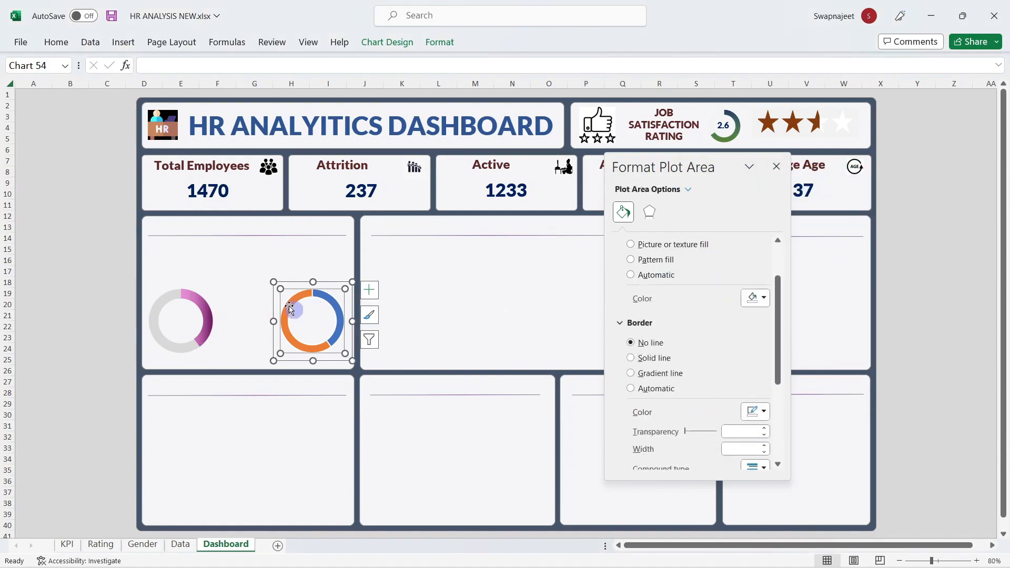
Step: Check the second doughnut's hole size and remove the outline around its slices
{"action": "right_click", "coordinate": [328, 282]}
{"action": "left_click", "coordinate": [368, 532]}
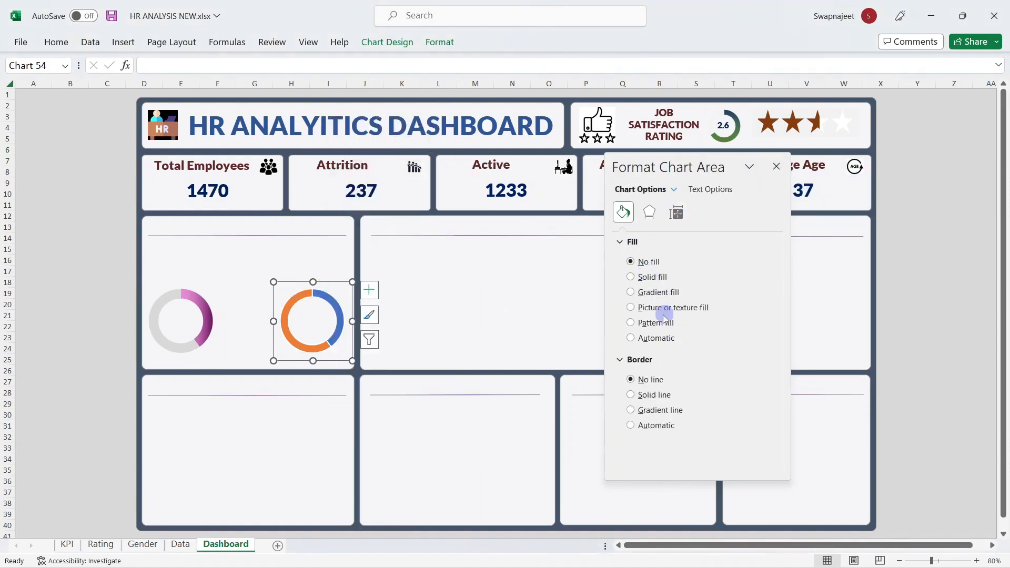
{"action": "left_click", "coordinate": [322, 294]}
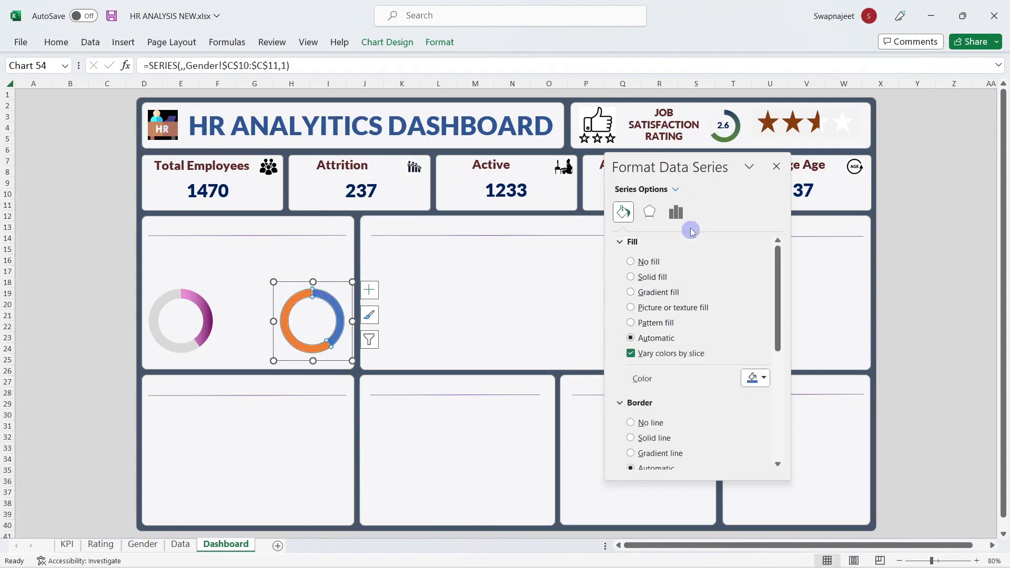
{"action": "left_click", "coordinate": [682, 218]}
{"action": "double_click", "coordinate": [729, 323]}
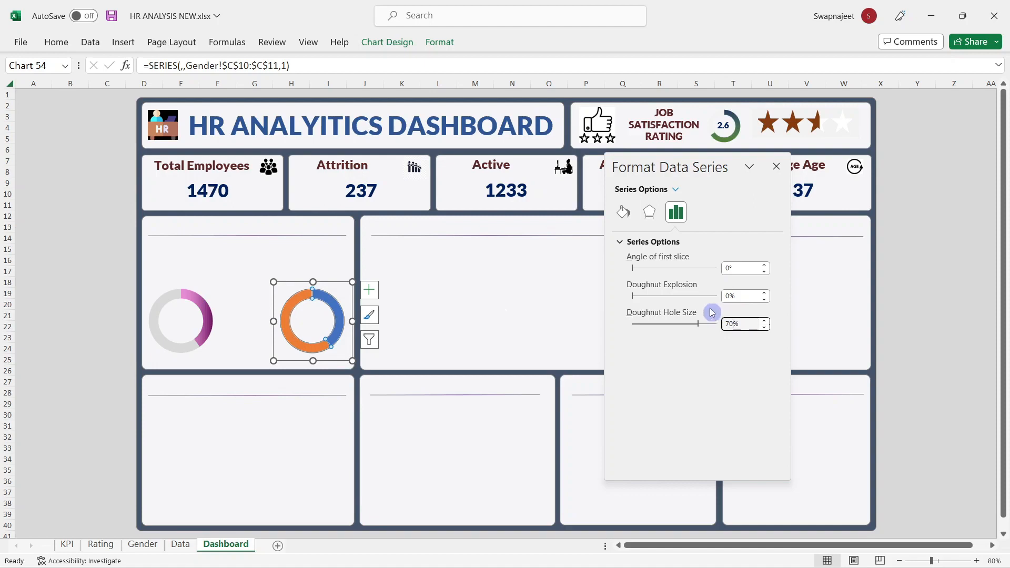
{"action": "left_click", "coordinate": [624, 213]}
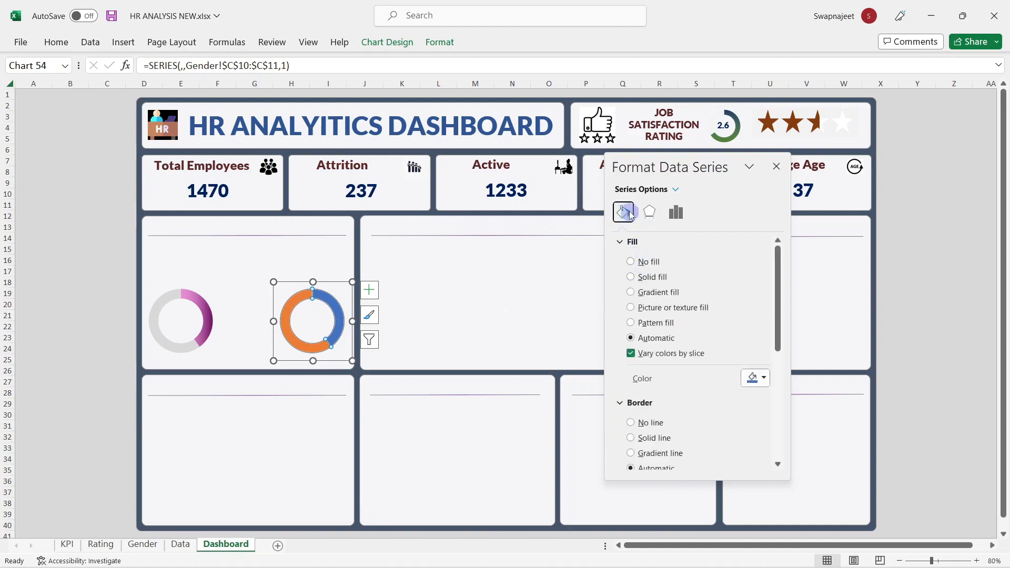
{"action": "left_click", "coordinate": [638, 423]}
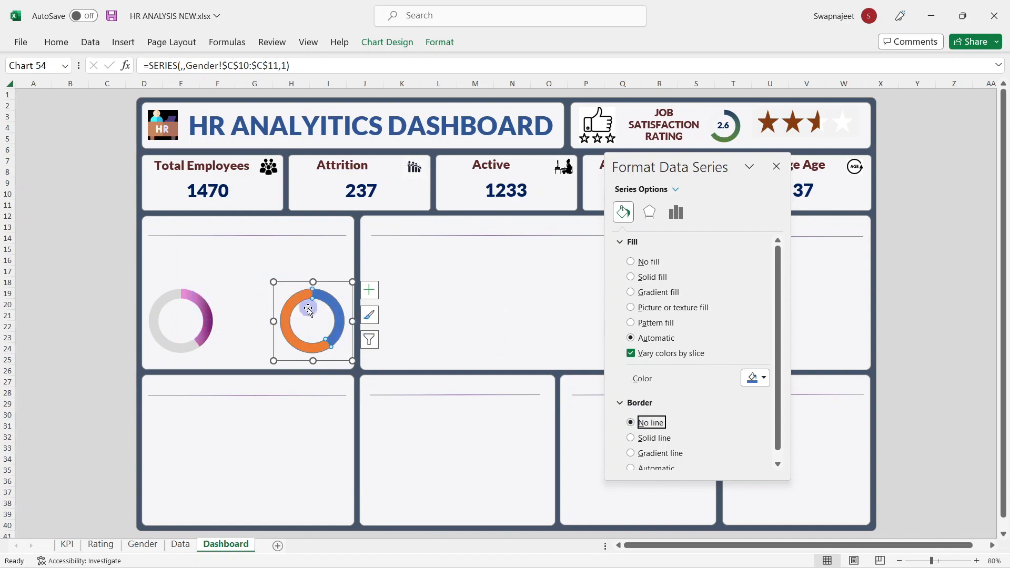
Step: Make the second doughnut's blue slice light grey and give its orange slice a gradient fill
{"action": "left_click", "coordinate": [336, 306]}
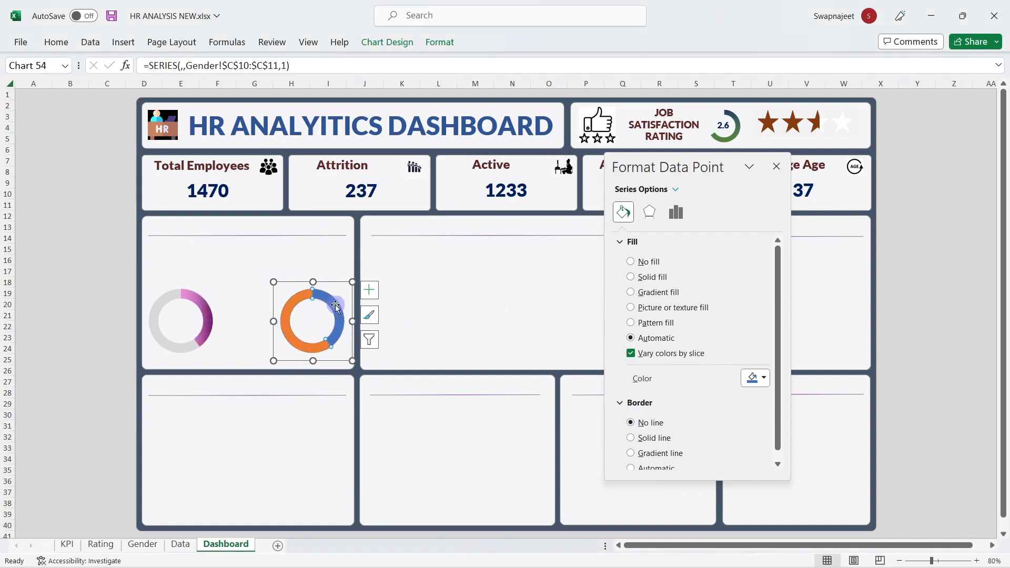
{"action": "left_click", "coordinate": [762, 378]}
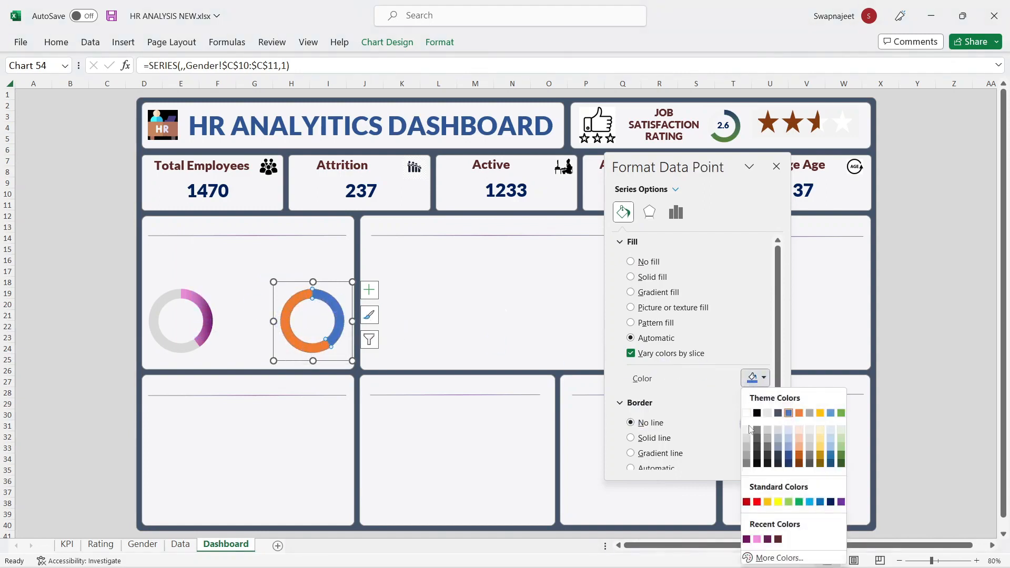
{"action": "left_click", "coordinate": [748, 438]}
{"action": "left_click", "coordinate": [290, 308]}
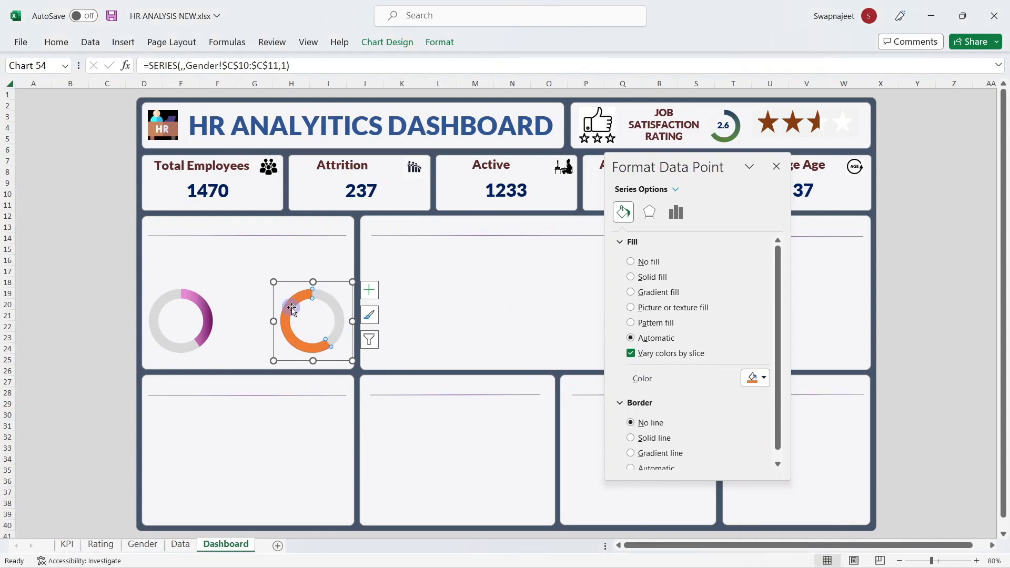
{"action": "left_click", "coordinate": [648, 293]}
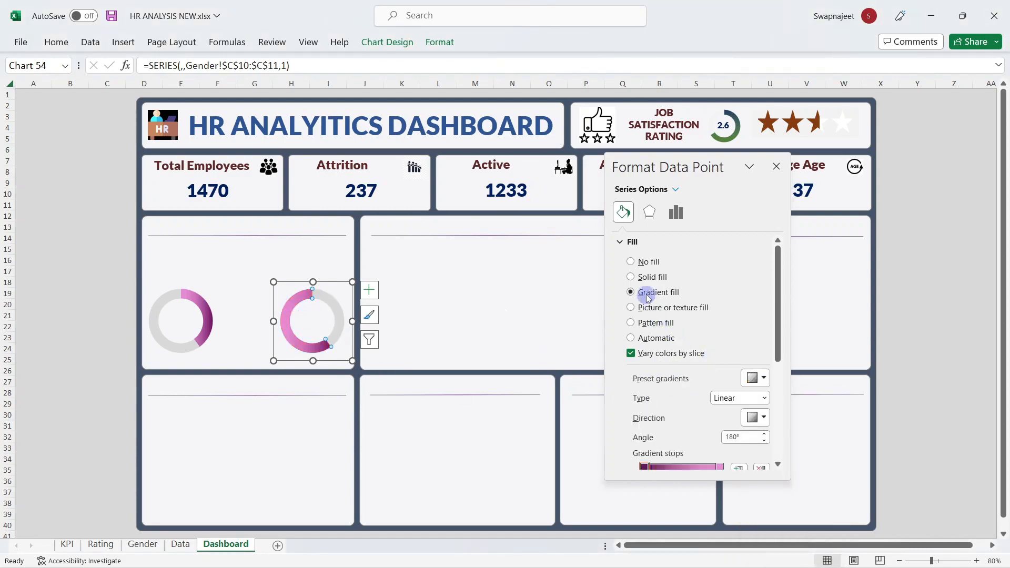
Step: Set the gradient stops to dark blue and a darker blue, then close the formatting pane
{"action": "scroll", "coordinate": [709, 354], "scroll_direction": "down", "scroll_amount": 1}
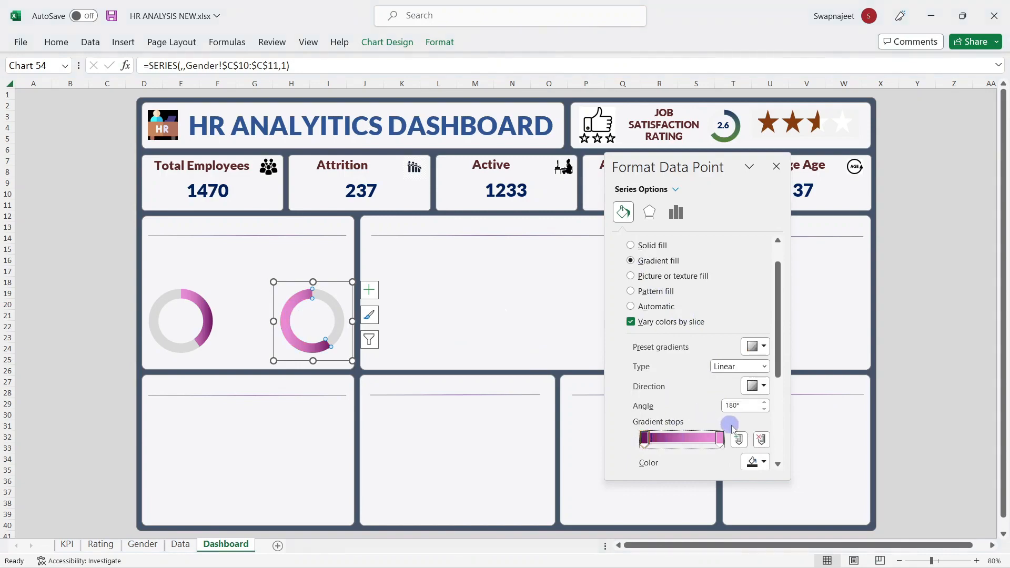
{"action": "left_click", "coordinate": [756, 462]}
{"action": "left_click", "coordinate": [789, 351]}
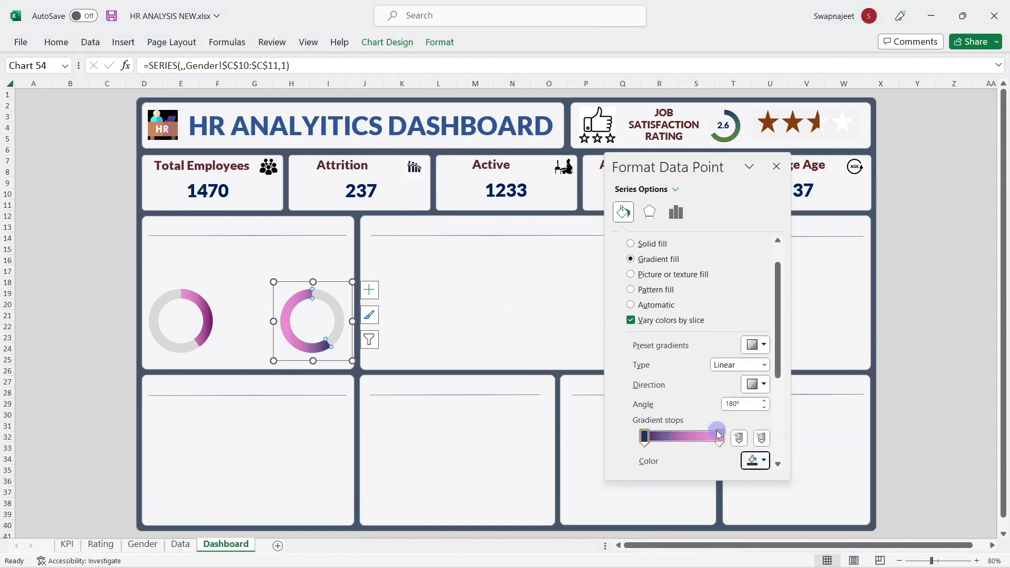
{"action": "left_click", "coordinate": [720, 437]}
{"action": "left_click", "coordinate": [756, 461]}
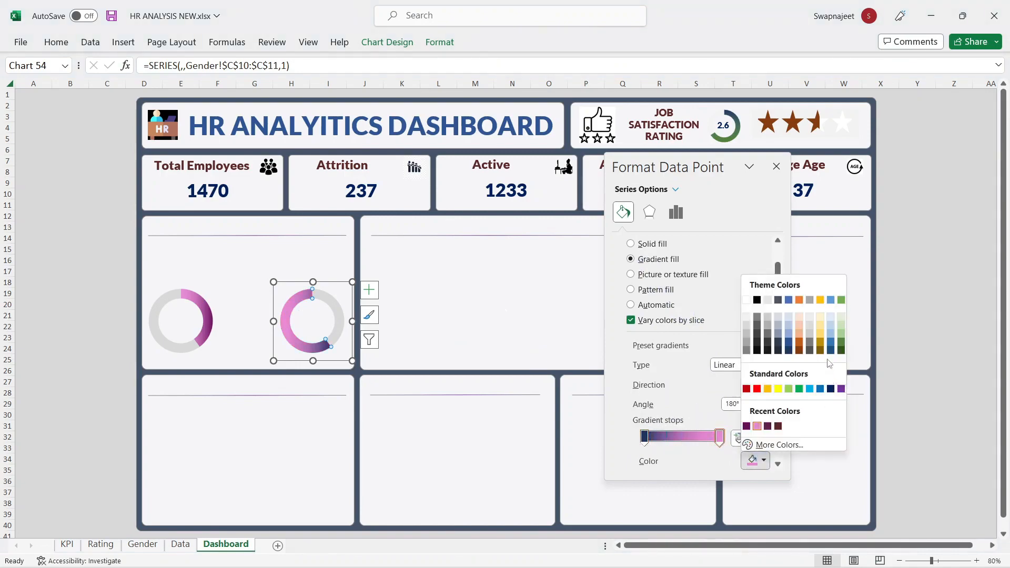
{"action": "left_click", "coordinate": [831, 341]}
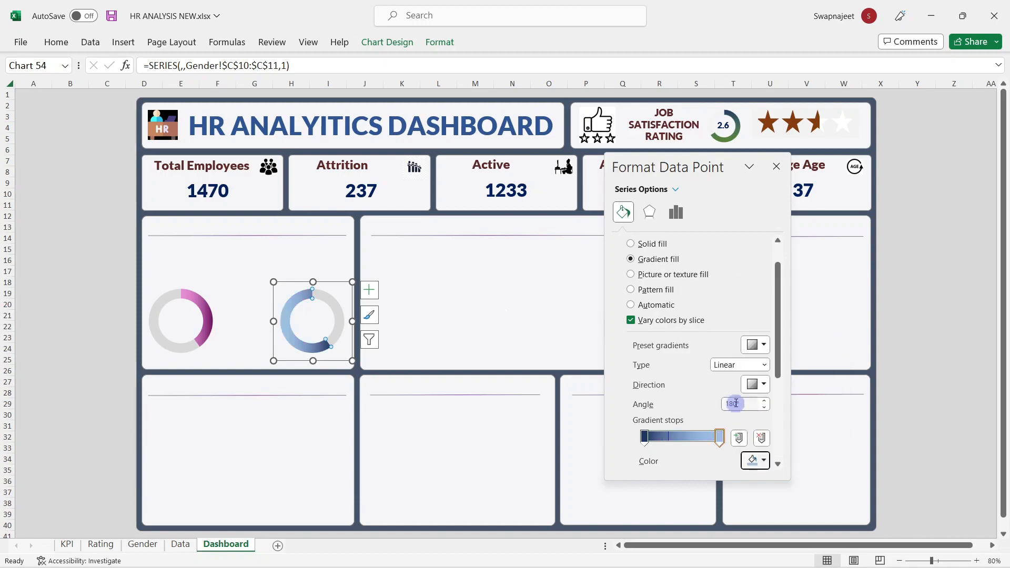
{"action": "left_click", "coordinate": [755, 462]}
{"action": "left_click", "coordinate": [830, 341]}
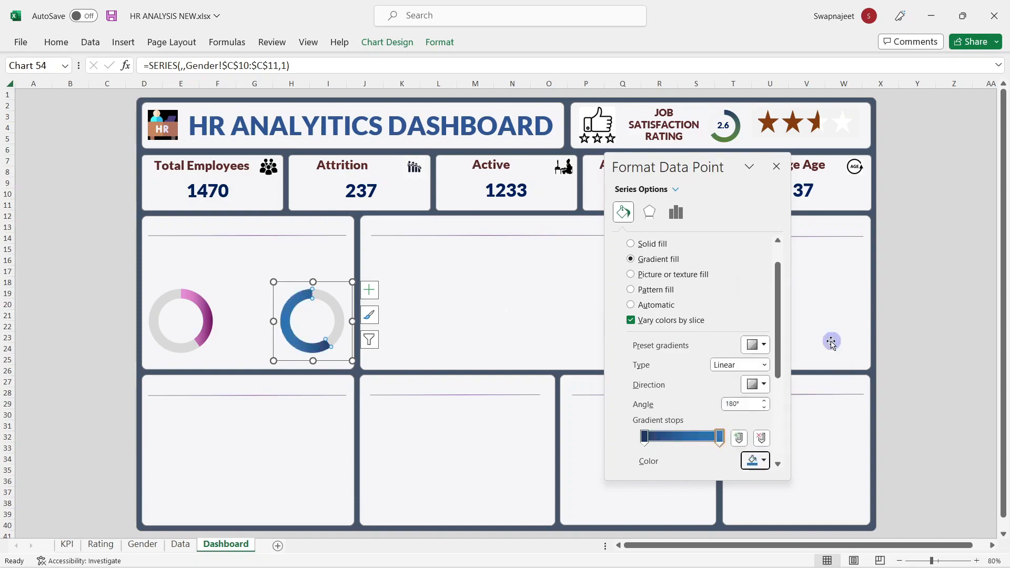
{"action": "left_click", "coordinate": [777, 166]}
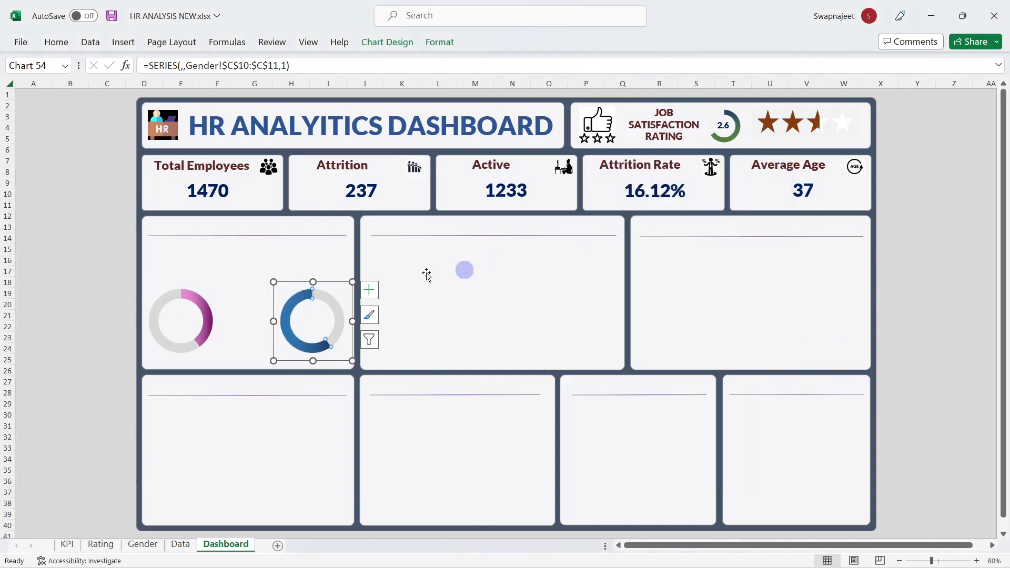
Step: Space the doughnuts apart, pink shifted left and blue nudged right
{"action": "left_click", "coordinate": [375, 275]}
{"action": "left_click", "coordinate": [47, 293]}
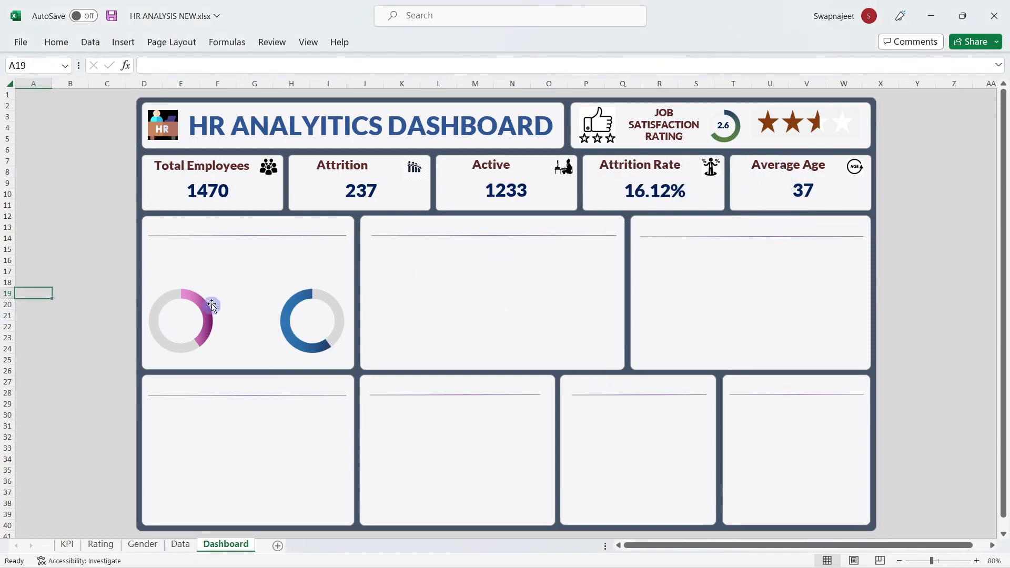
{"action": "left_click", "coordinate": [180, 285]}
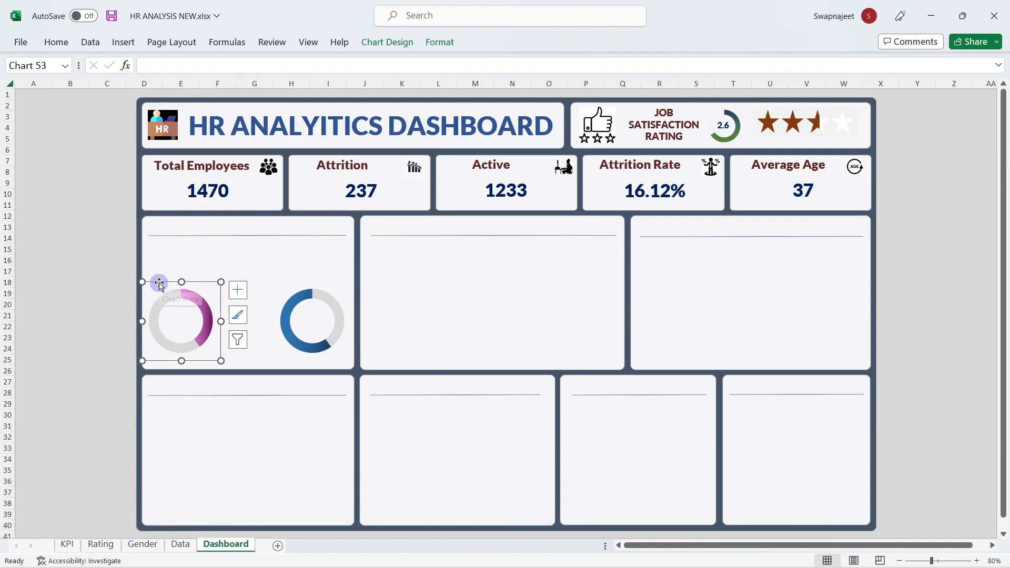
{"action": "left_click_drag", "start_coordinate": [159, 284], "coordinate": [155, 285]}
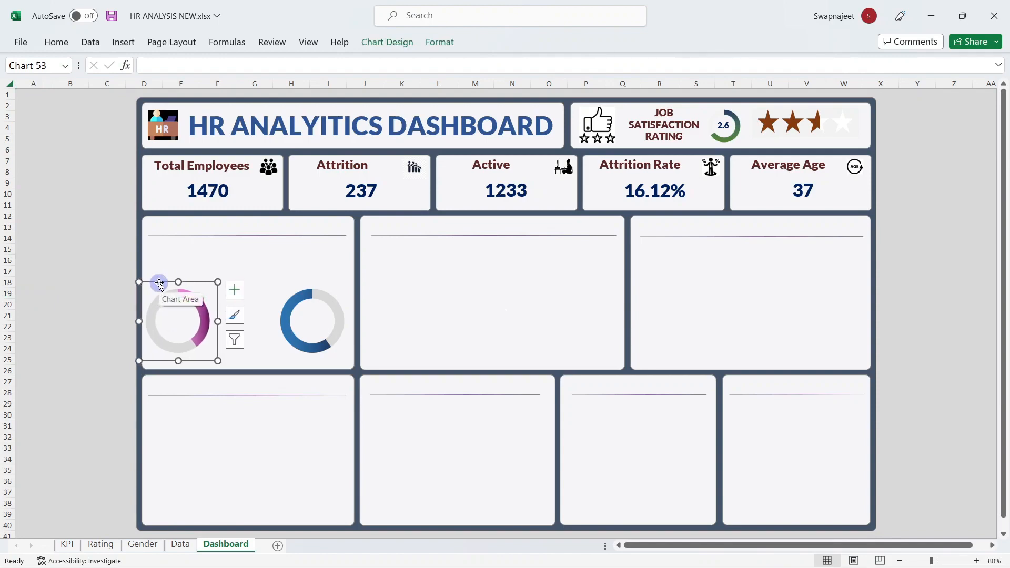
{"action": "left_click", "coordinate": [342, 287]}
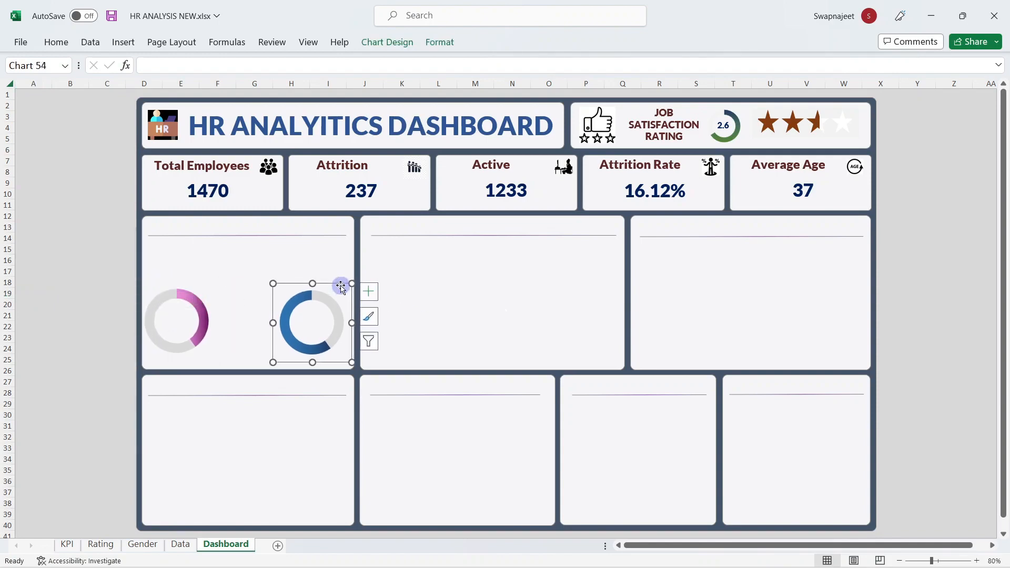
{"action": "key", "text": "Right"}
{"action": "key", "text": "Right"}
{"action": "key", "text": "Right"}
{"action": "key", "text": "Right"}
{"action": "key", "text": "Right"}
{"action": "key", "text": "Right"}
{"action": "key", "text": "Right"}
{"action": "key", "text": "Right"}
{"action": "key", "text": "Right"}
{"action": "key", "text": "Right"}
{"action": "key", "text": "Right"}
{"action": "key", "text": "Right"}
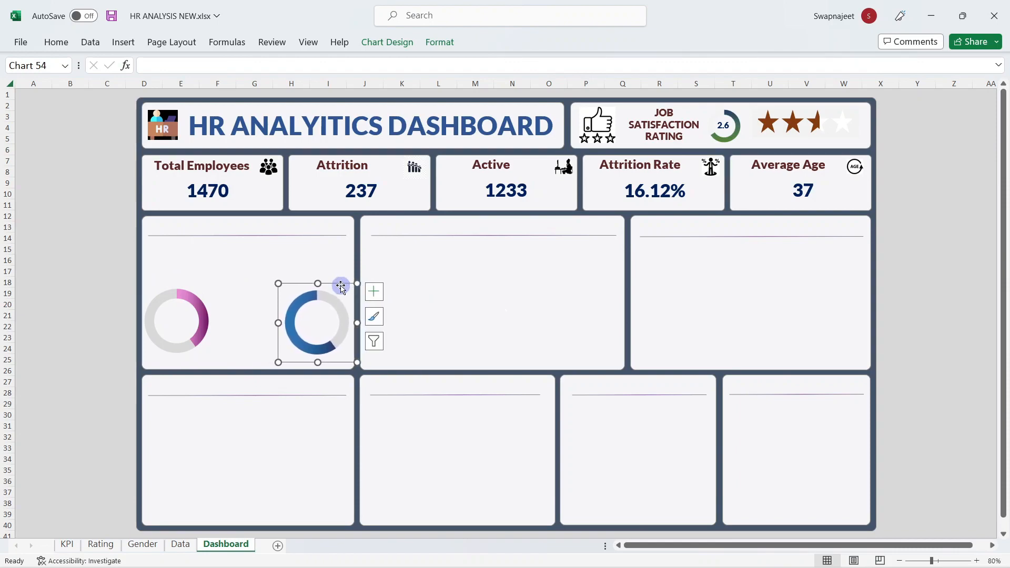
{"action": "key", "text": "Right"}
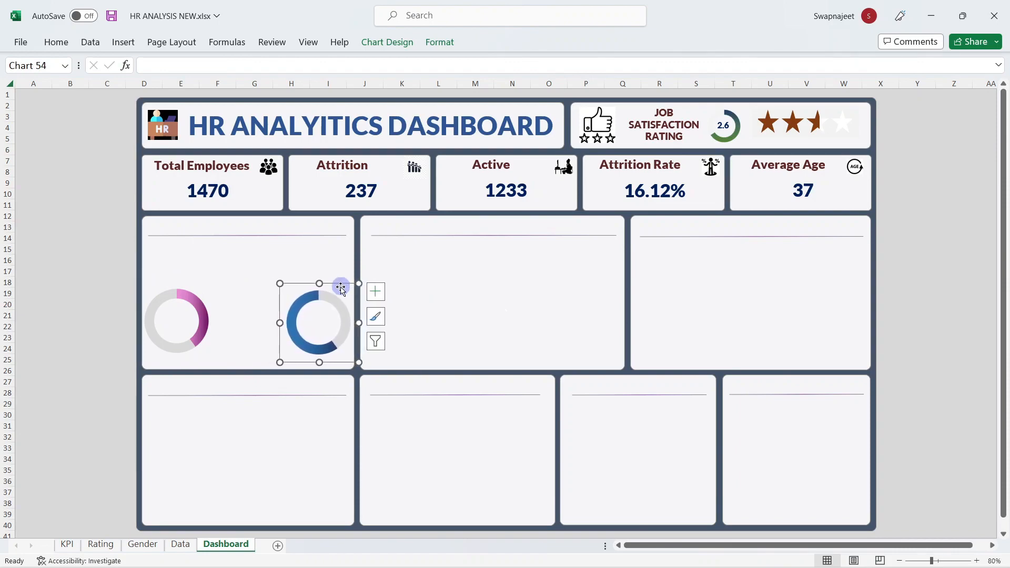
Step: Align both doughnuts with Align Middle and nudge them up together
{"action": "left_click", "coordinate": [179, 312], "text": "ctrl"}
{"action": "left_click", "coordinate": [390, 42]}
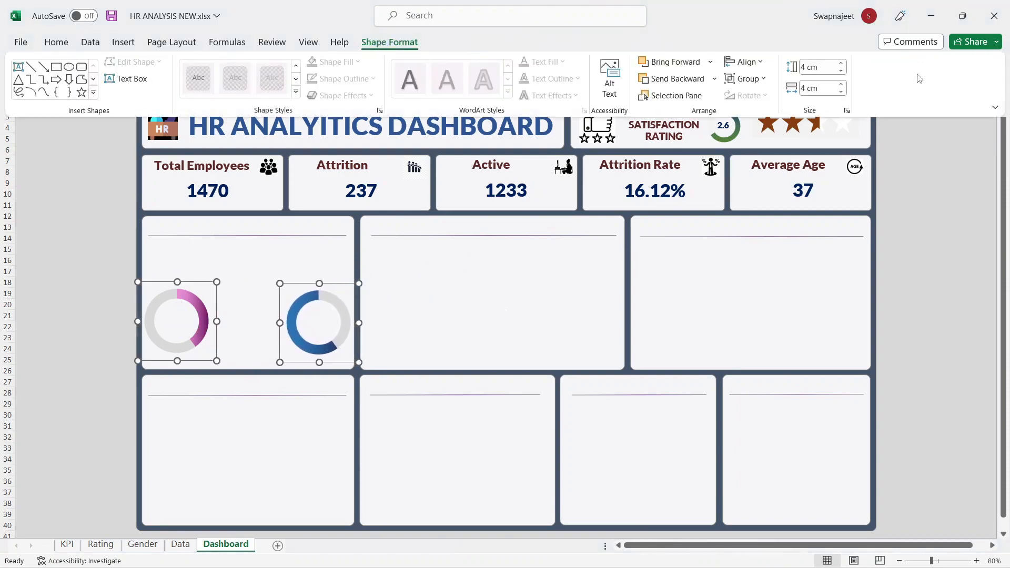
{"action": "left_click", "coordinate": [745, 62]}
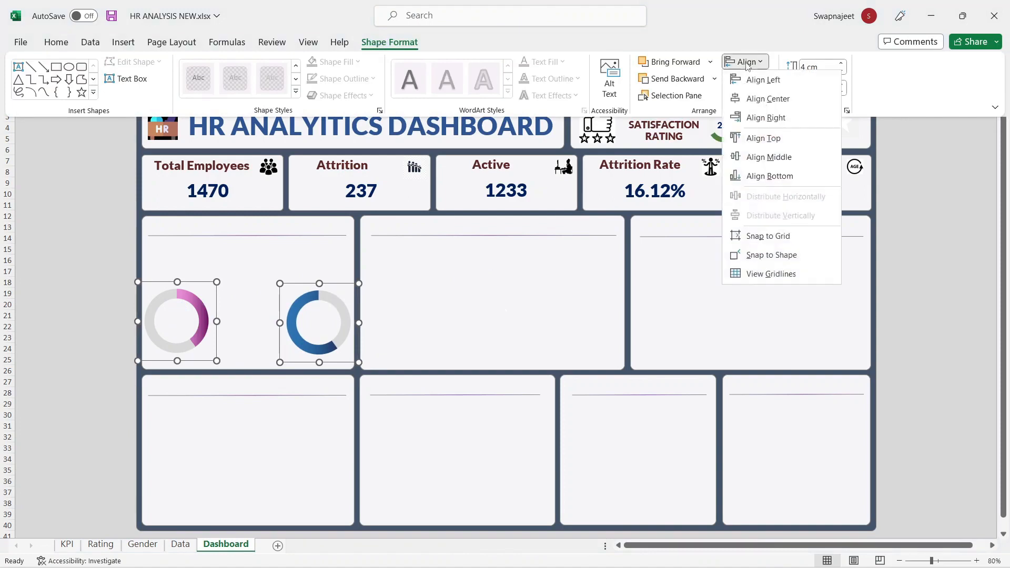
{"action": "left_click", "coordinate": [759, 159]}
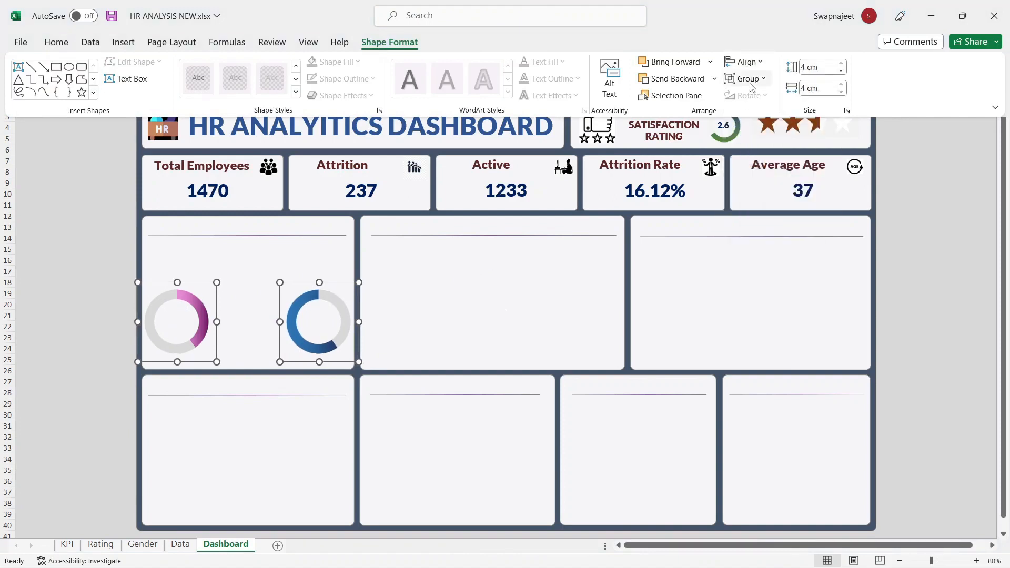
{"action": "left_click", "coordinate": [195, 284]}
{"action": "key", "text": "Up"}
{"action": "key", "text": "Up"}
{"action": "key", "text": "Up"}
{"action": "key", "text": "Up"}
{"action": "key", "text": "Up"}
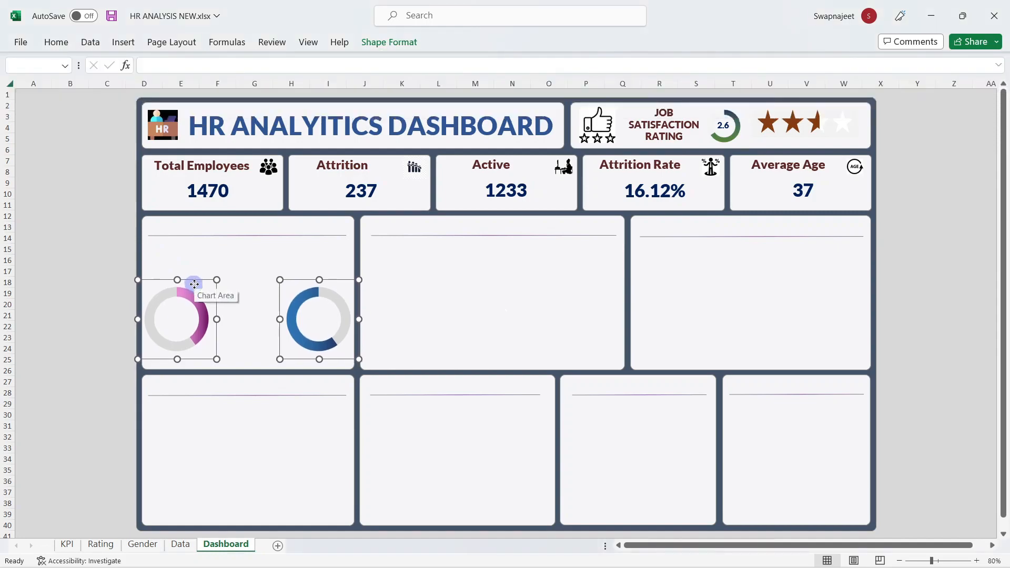
{"action": "key", "text": "Up"}
{"action": "key", "text": "Up"}
{"action": "key", "text": "Up"}
{"action": "key", "text": "Up"}
{"action": "left_click", "coordinate": [73, 260]}
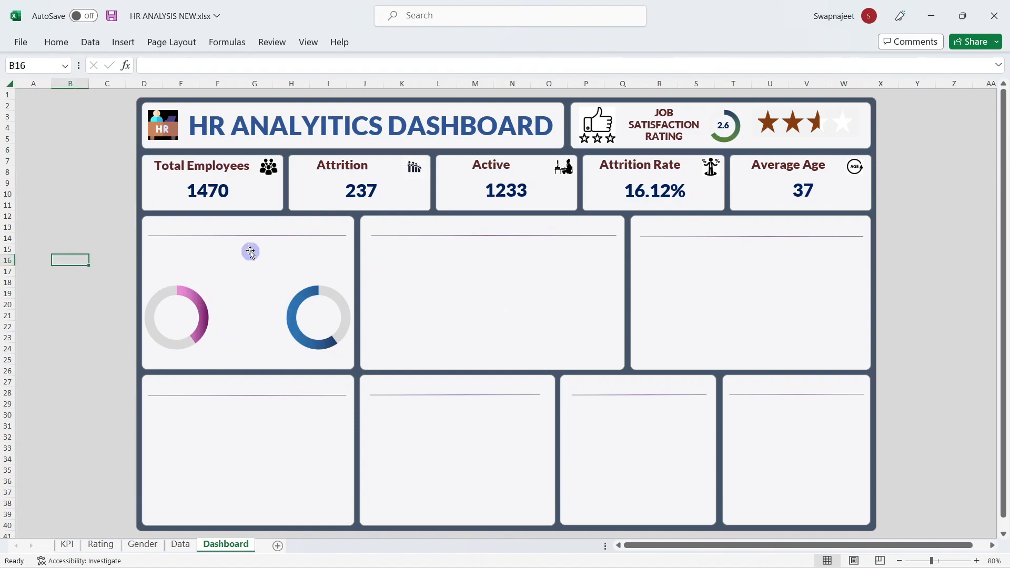
Step: Insert male and female person icons from the Icons library, searching 'peo'
{"action": "left_click", "coordinate": [123, 42]}
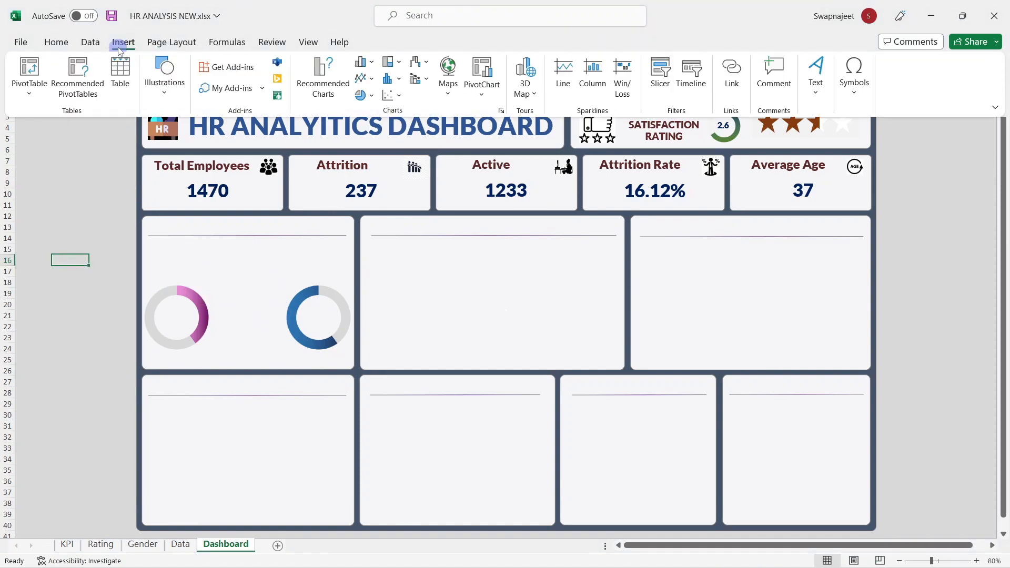
{"action": "left_click", "coordinate": [180, 94]}
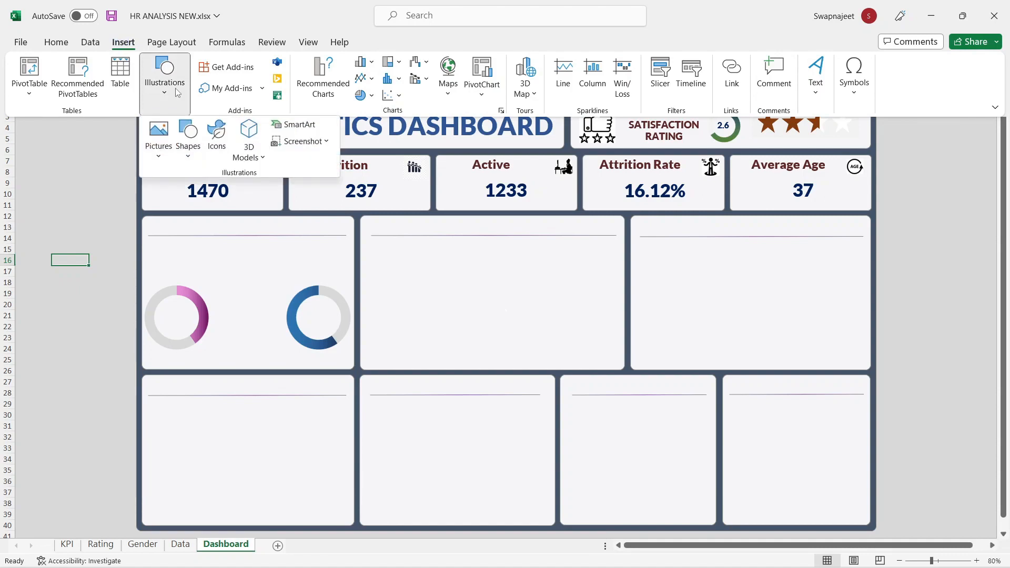
{"action": "left_click", "coordinate": [211, 132]}
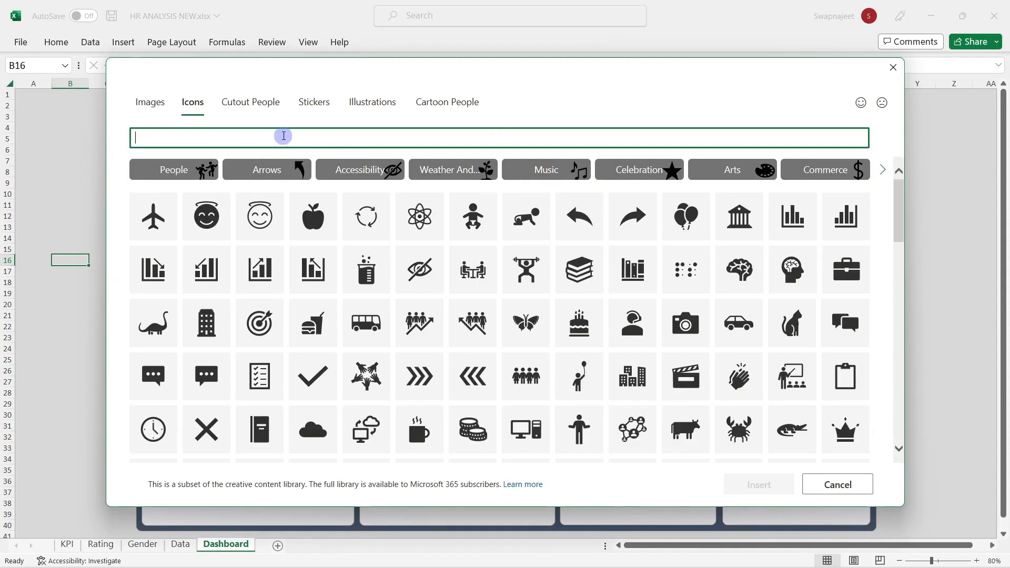
{"action": "type", "text": "people"}
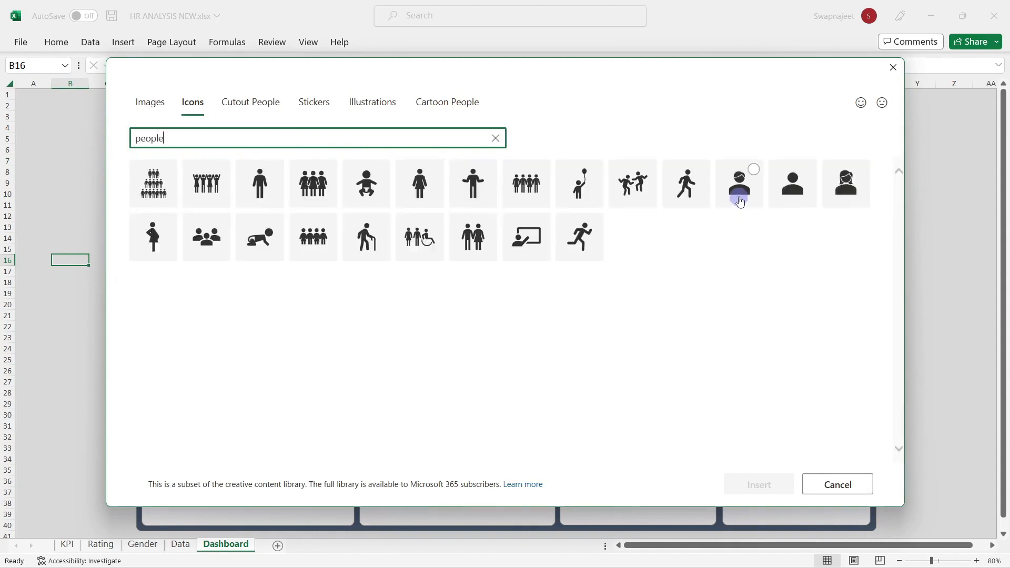
{"action": "left_click", "coordinate": [740, 201]}
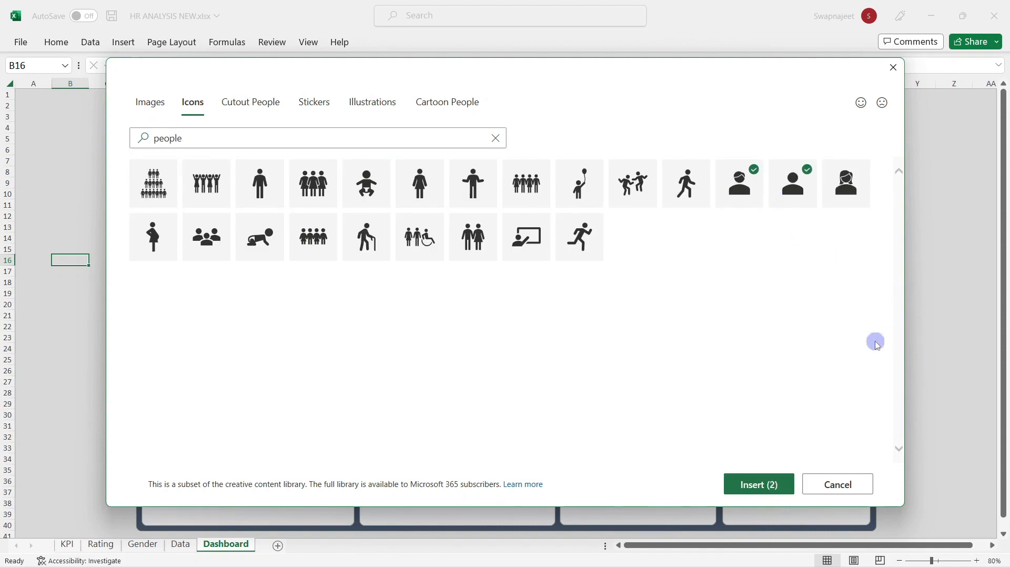
{"action": "left_click", "coordinate": [806, 194]}
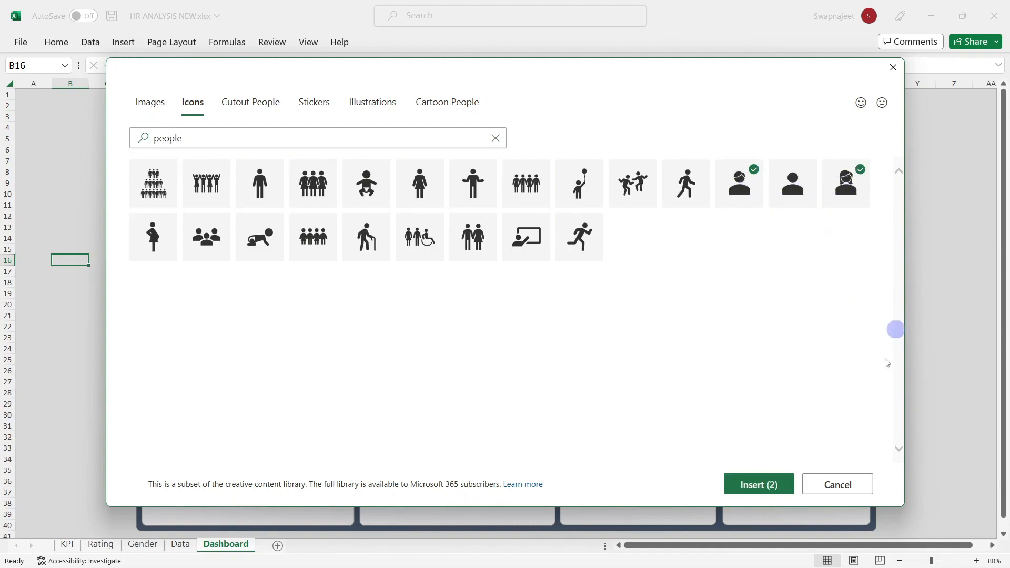
{"action": "left_click", "coordinate": [764, 483]}
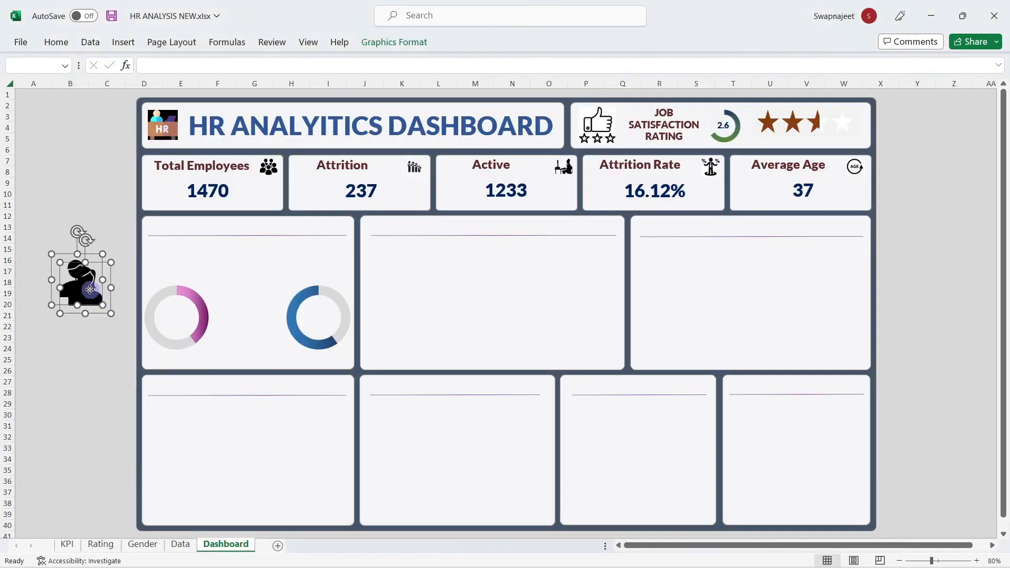
Step: Move the female and male person icons into the gap between the two doughnuts
{"action": "left_click_drag", "start_coordinate": [90, 291], "coordinate": [259, 314]}
{"action": "left_click", "coordinate": [251, 314]}
{"action": "left_click", "coordinate": [258, 316]}
{"action": "left_click", "coordinate": [239, 309]}
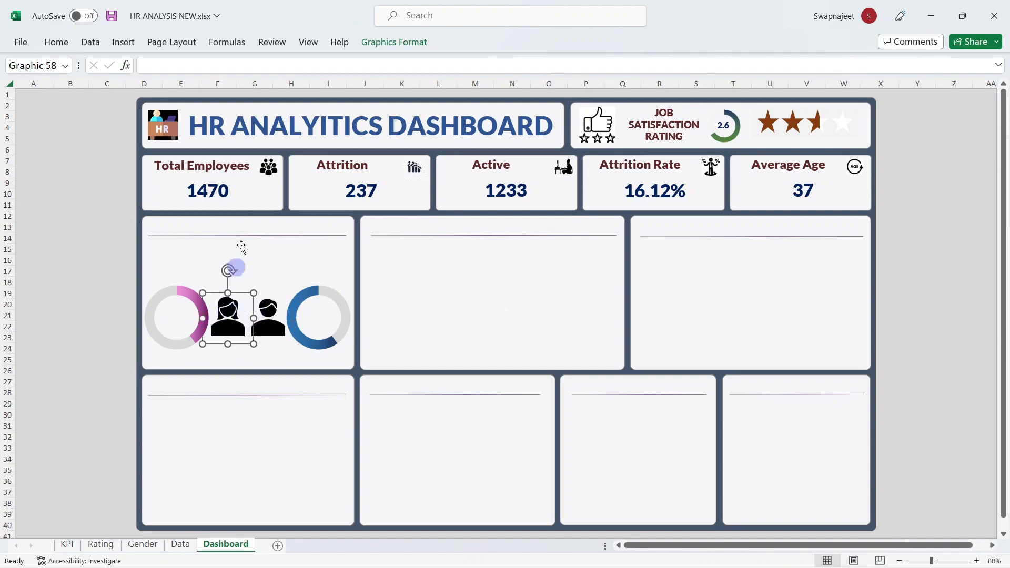
Step: Resize the female icon to 2 cm and the male icon to 2.1 cm high
{"action": "left_click", "coordinate": [395, 42]}
{"action": "left_click", "coordinate": [799, 66]}
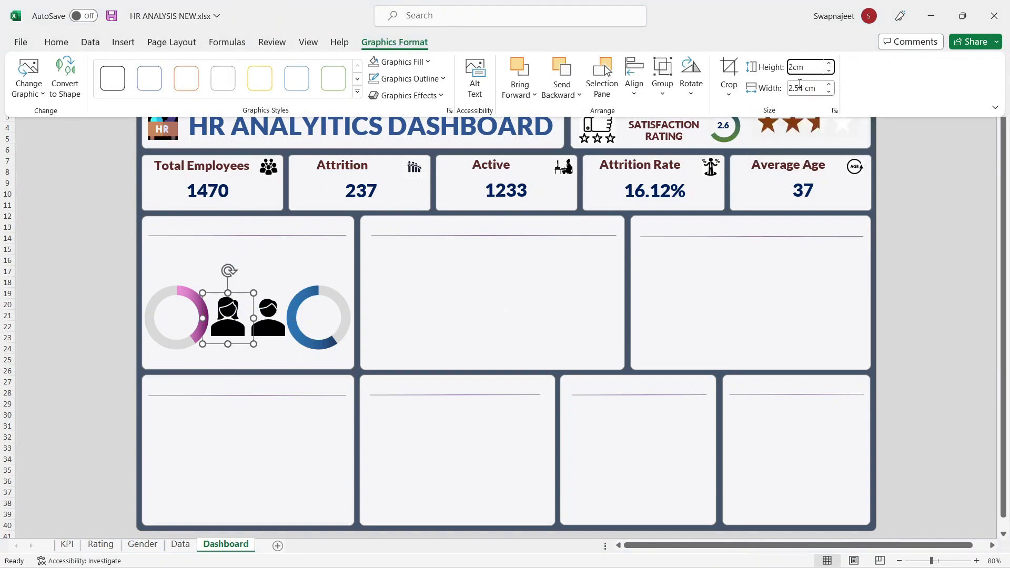
{"action": "left_click", "coordinate": [800, 86]}
{"action": "left_click", "coordinate": [297, 326]}
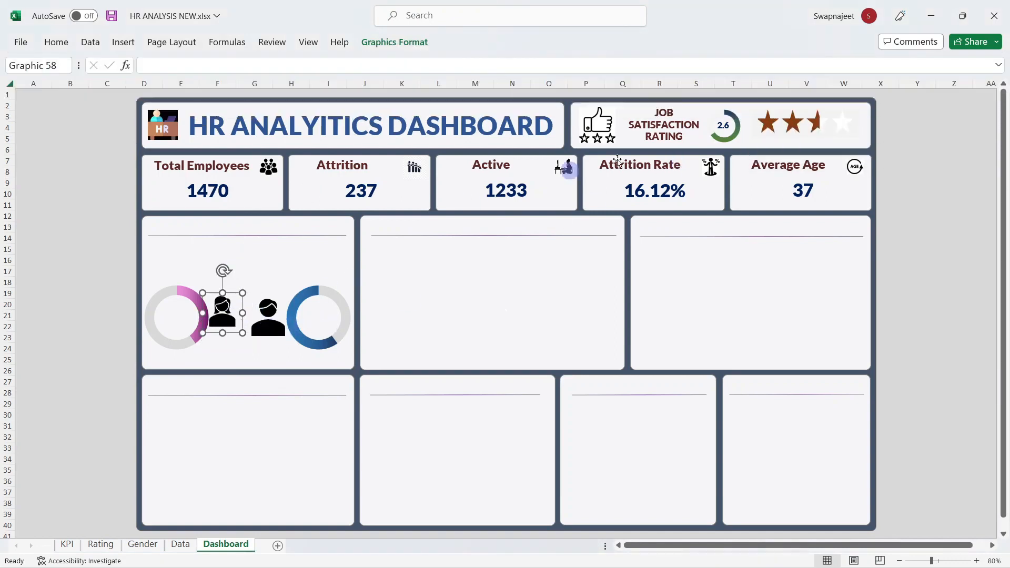
{"action": "left_click", "coordinate": [273, 315]}
{"action": "left_click", "coordinate": [390, 45]}
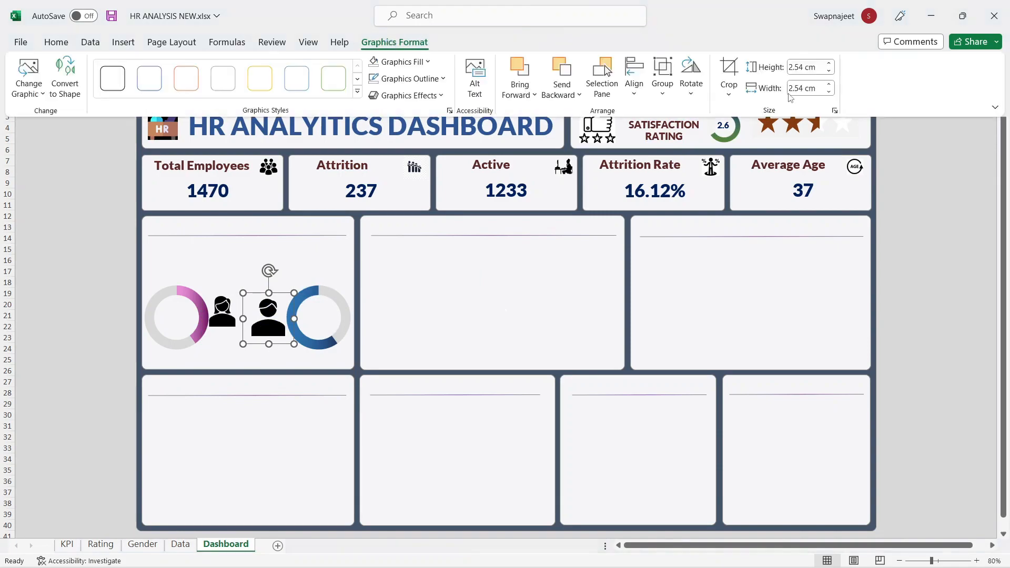
{"action": "left_click", "coordinate": [801, 64]}
{"action": "type", "text": "2.1"}
{"action": "key", "text": "Return"}
Step: Top-align both person icons and nudge them into place side by side
{"action": "left_click", "coordinate": [222, 316], "text": "ctrl"}
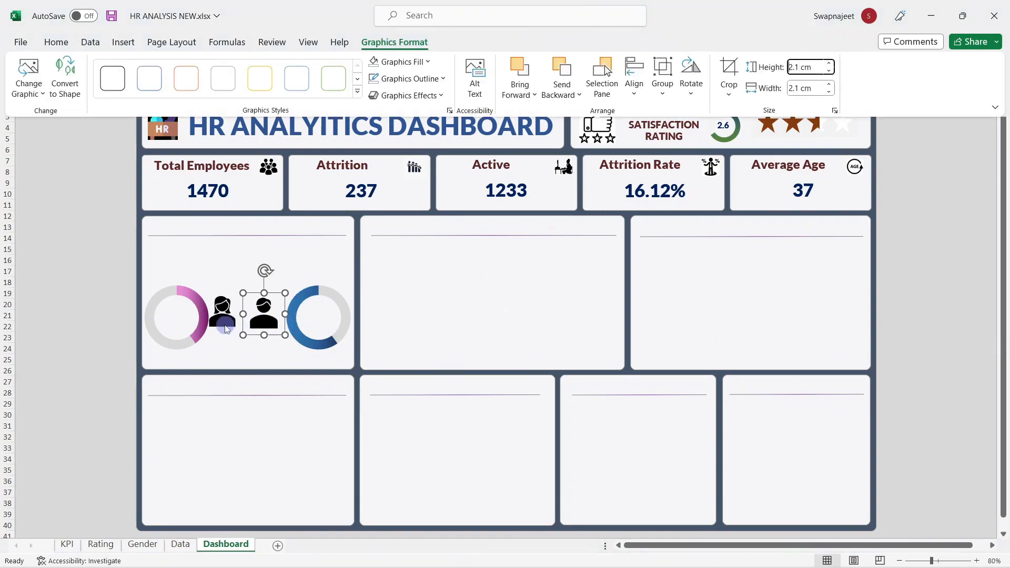
{"action": "left_click", "coordinate": [394, 42]}
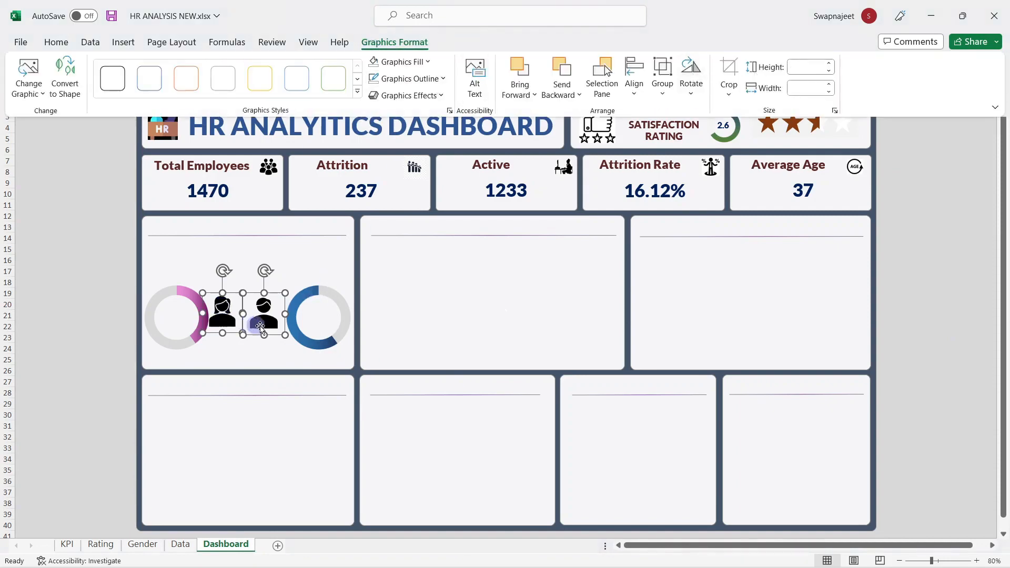
{"action": "left_click", "coordinate": [634, 85]}
{"action": "left_click", "coordinate": [654, 172]}
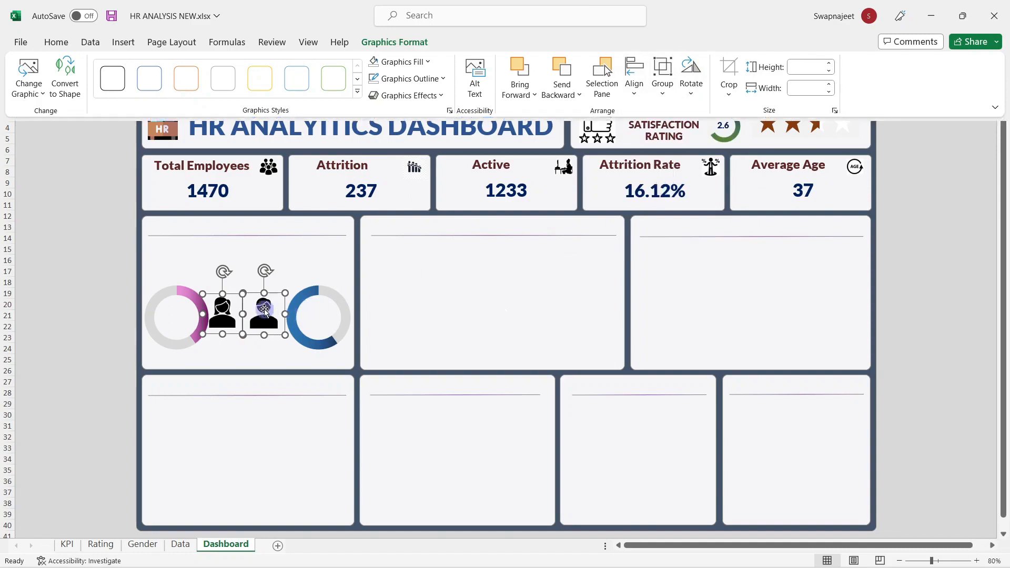
{"action": "left_click_drag", "start_coordinate": [263, 308], "coordinate": [265, 311]}
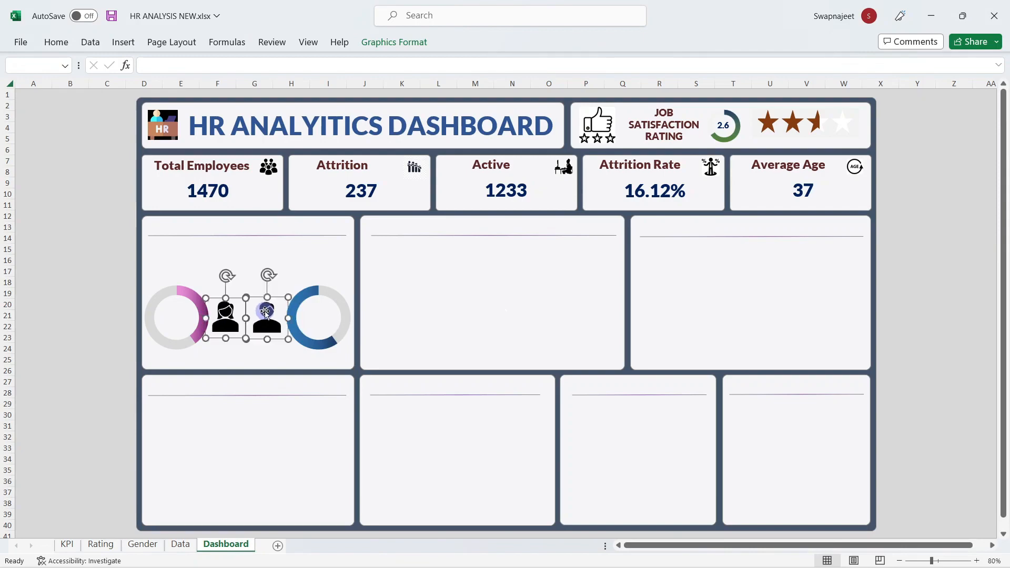
{"action": "left_click", "coordinate": [300, 265]}
{"action": "left_click", "coordinate": [278, 315]}
{"action": "key", "text": "Right"}
{"action": "key", "text": "Right"}
{"action": "key", "text": "Right"}
{"action": "key", "text": "Up"}
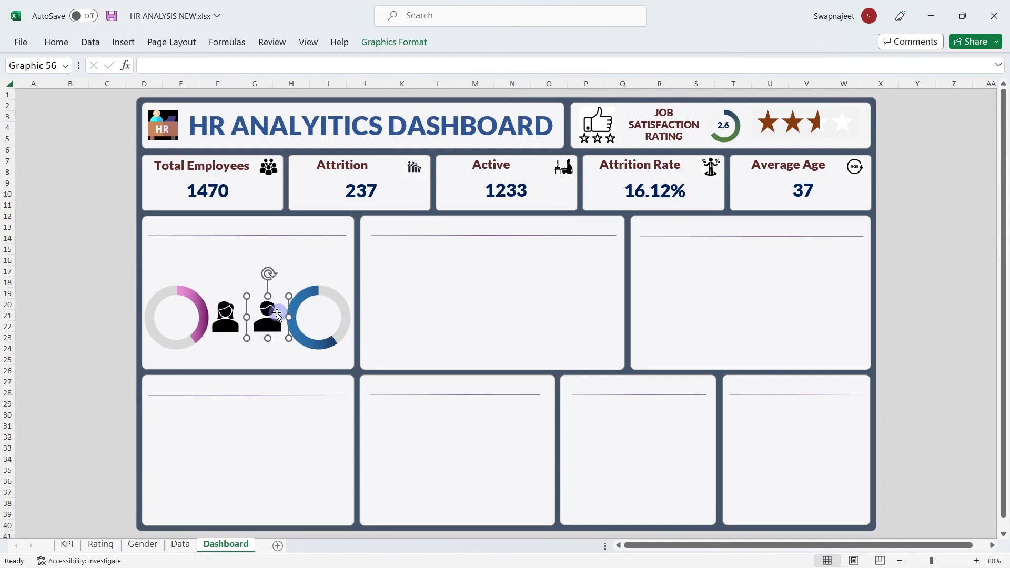
Step: Select the female person icon inside the grouped dashboard objects and show its Graphics Format options
{"action": "left_click", "coordinate": [460, 288]}
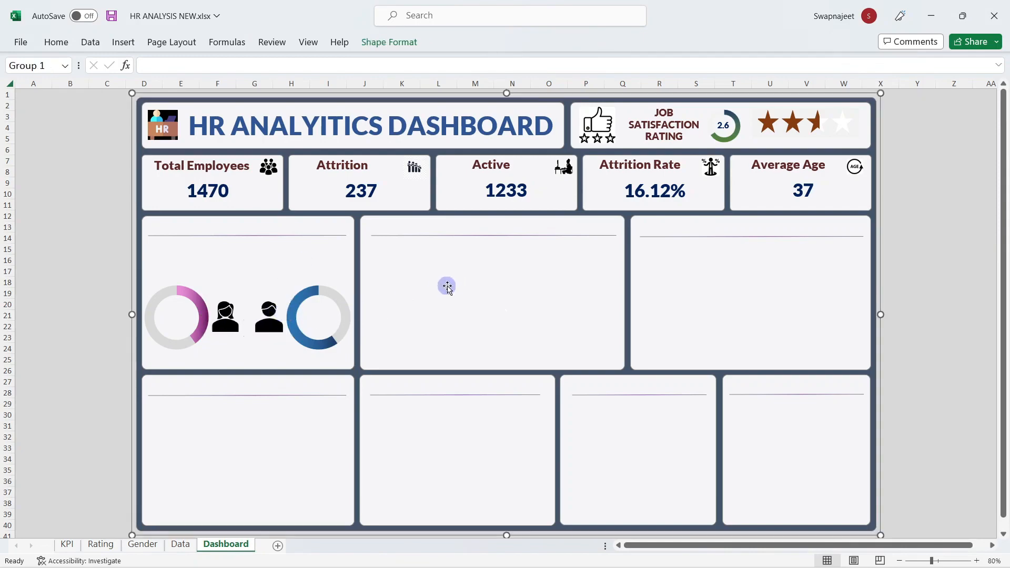
{"action": "left_click", "coordinate": [225, 320]}
{"action": "left_click", "coordinate": [279, 324]}
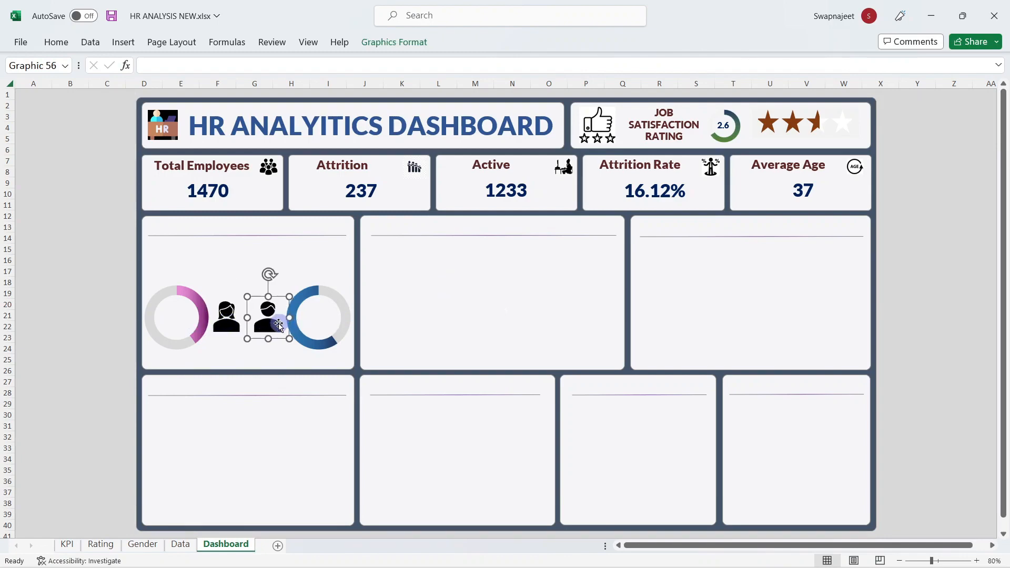
{"action": "left_click", "coordinate": [108, 294]}
{"action": "left_click", "coordinate": [230, 314]}
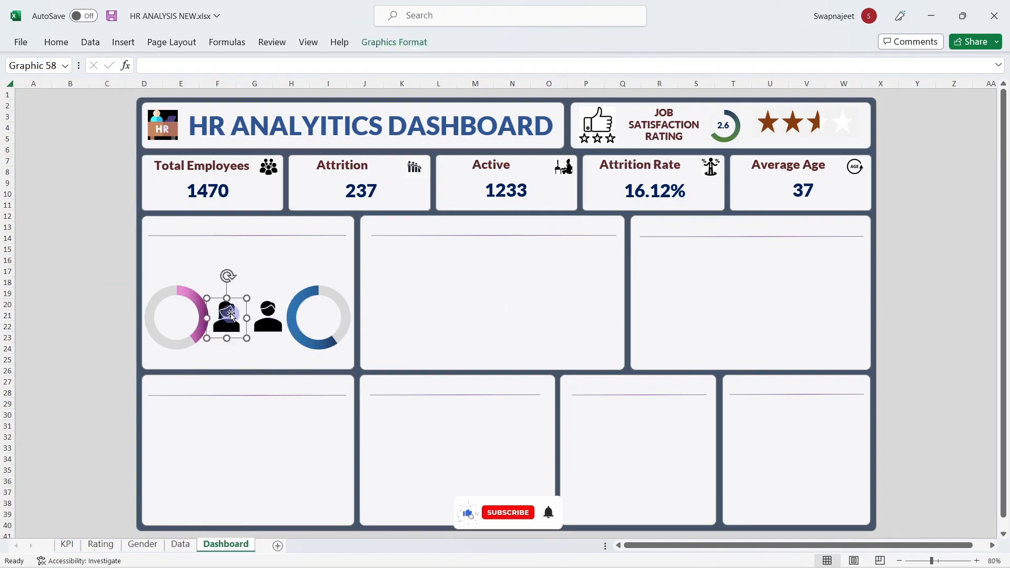
{"action": "left_click", "coordinate": [387, 41]}
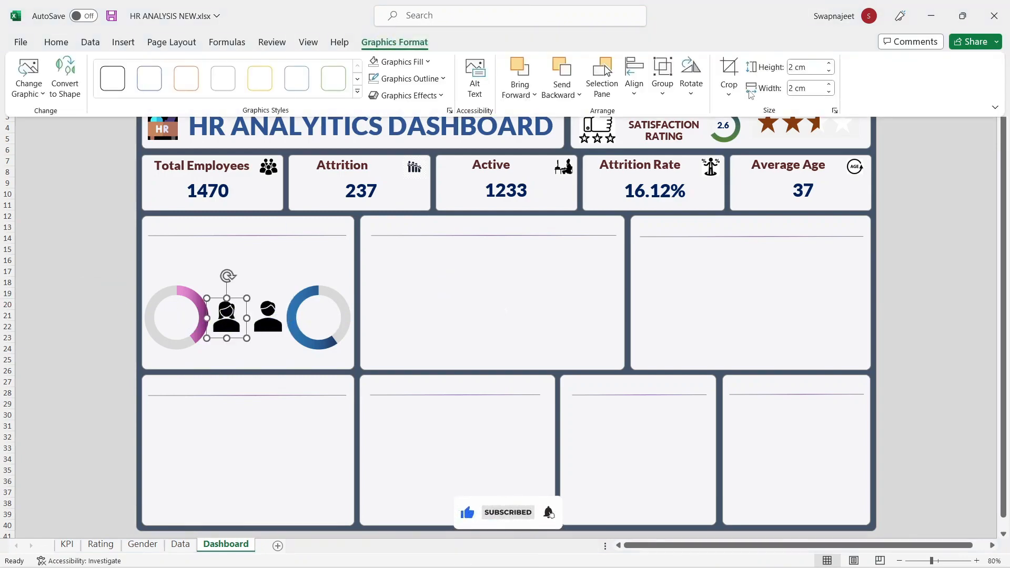
Step: Fill the female person icon with a custom purple colour
{"action": "left_click", "coordinate": [416, 63]}
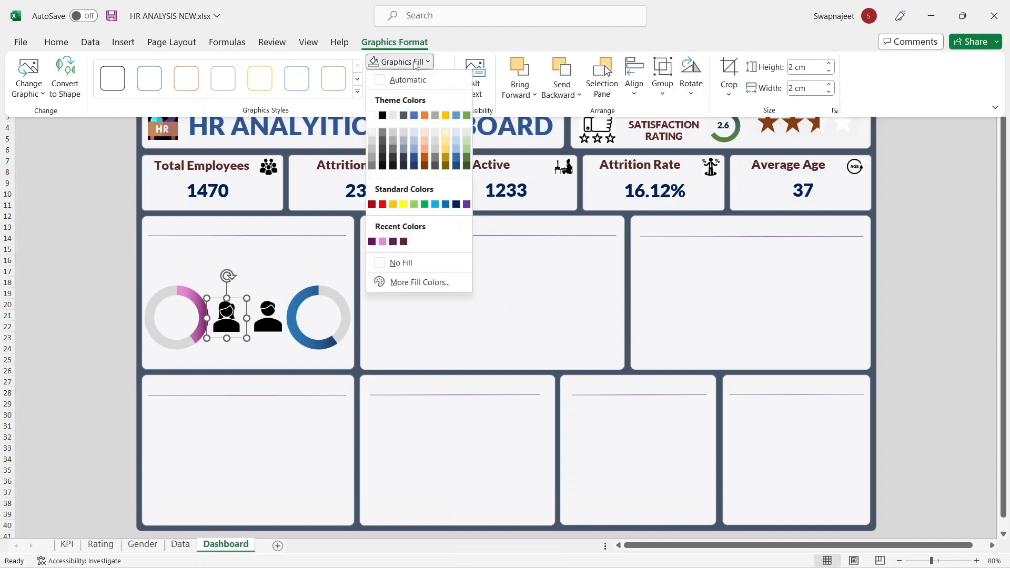
{"action": "left_click", "coordinate": [413, 282]}
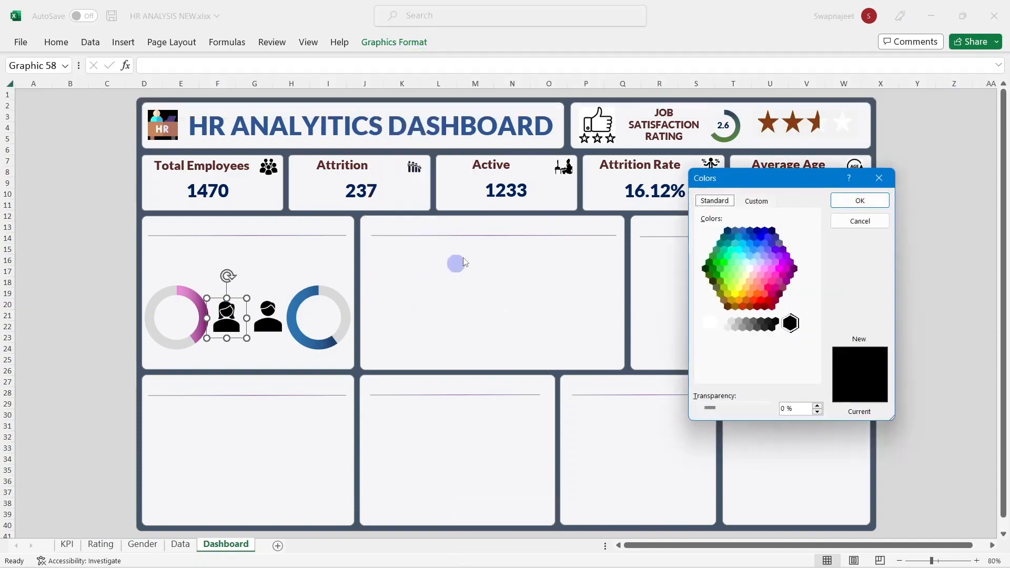
{"action": "left_click", "coordinate": [758, 202]}
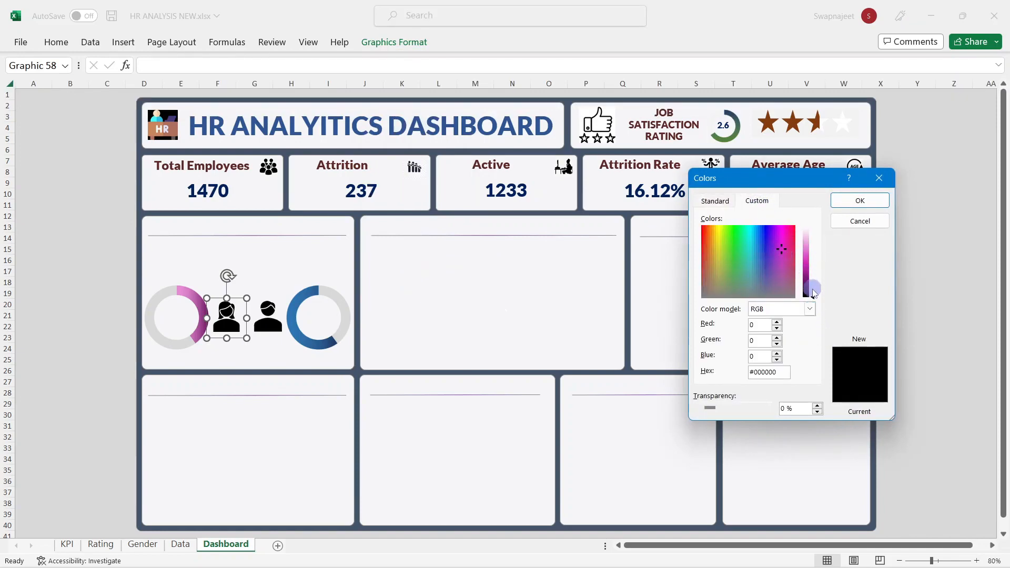
{"action": "left_click_drag", "start_coordinate": [813, 292], "coordinate": [816, 280]}
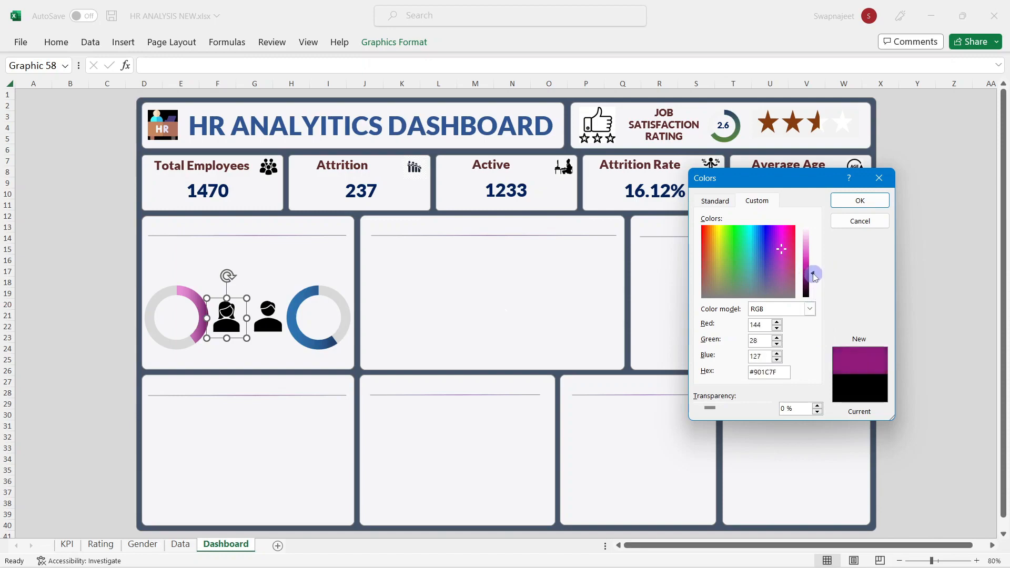
{"action": "left_click", "coordinate": [860, 201]}
Step: Fill the male person icon with dark blue to match its doughnut
{"action": "left_click", "coordinate": [263, 321]}
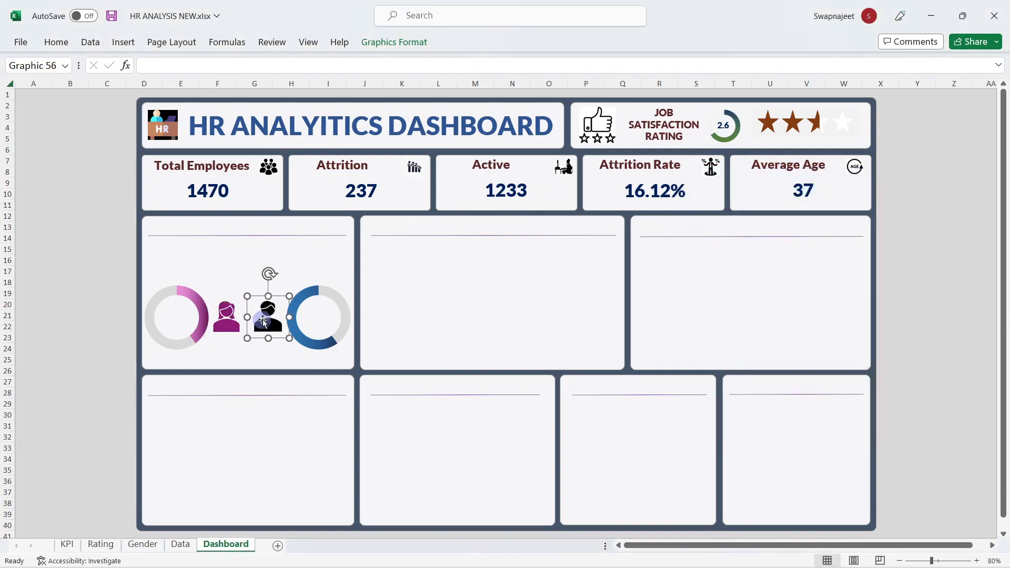
{"action": "left_click", "coordinate": [394, 42]}
{"action": "left_click", "coordinate": [423, 63]}
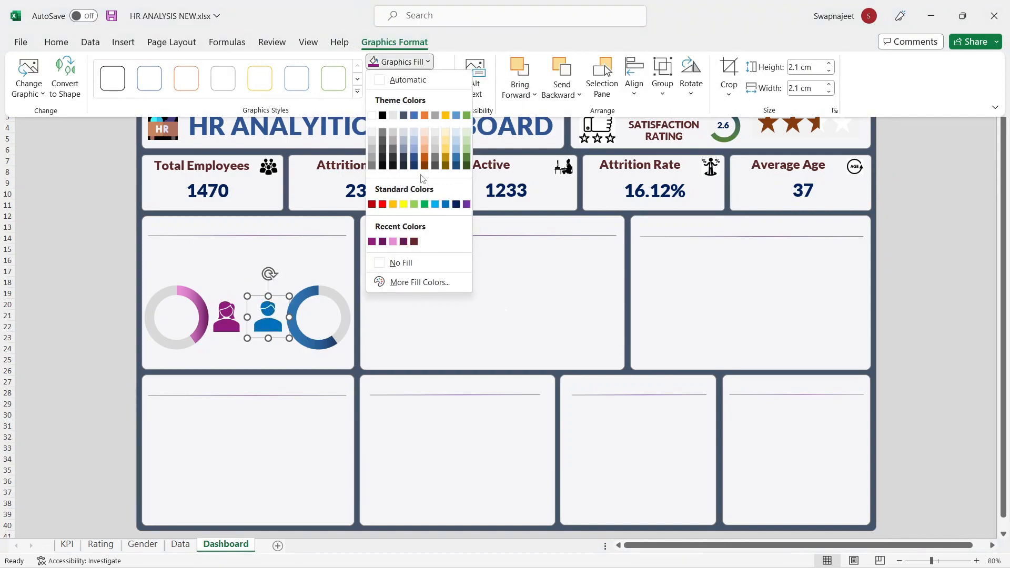
{"action": "left_click", "coordinate": [414, 158]}
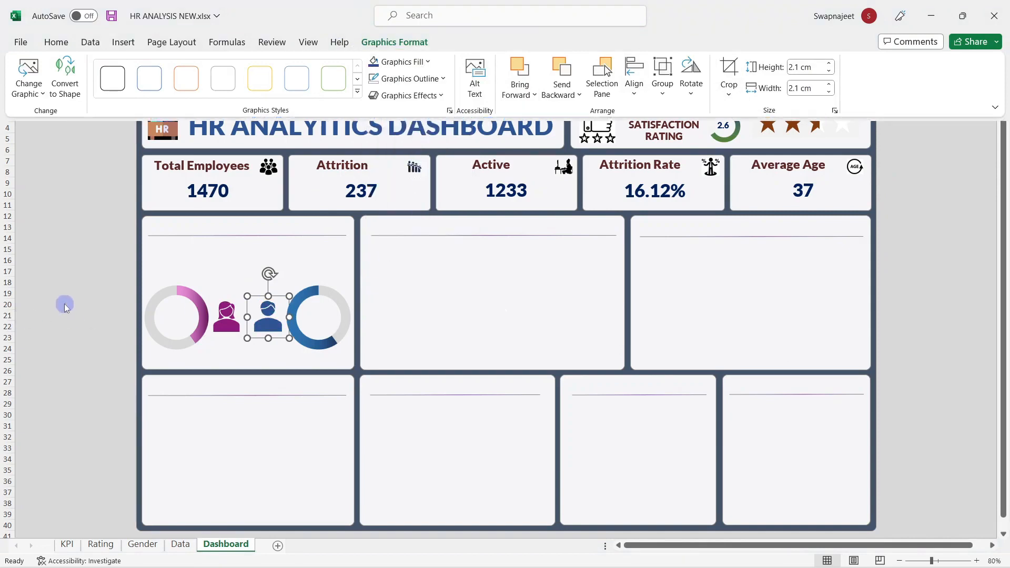
{"action": "left_click", "coordinate": [66, 294]}
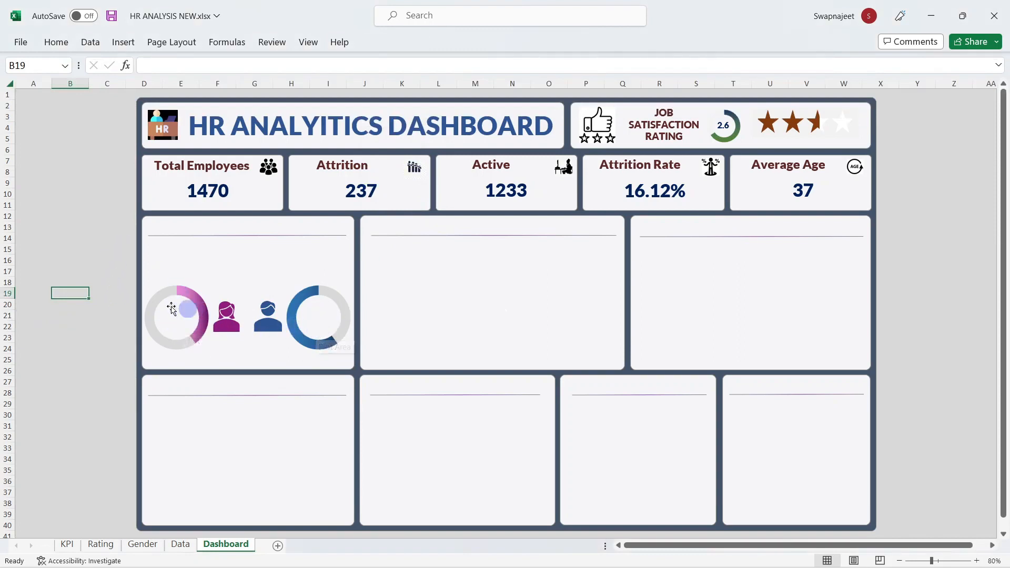
{"action": "left_click", "coordinate": [105, 293]}
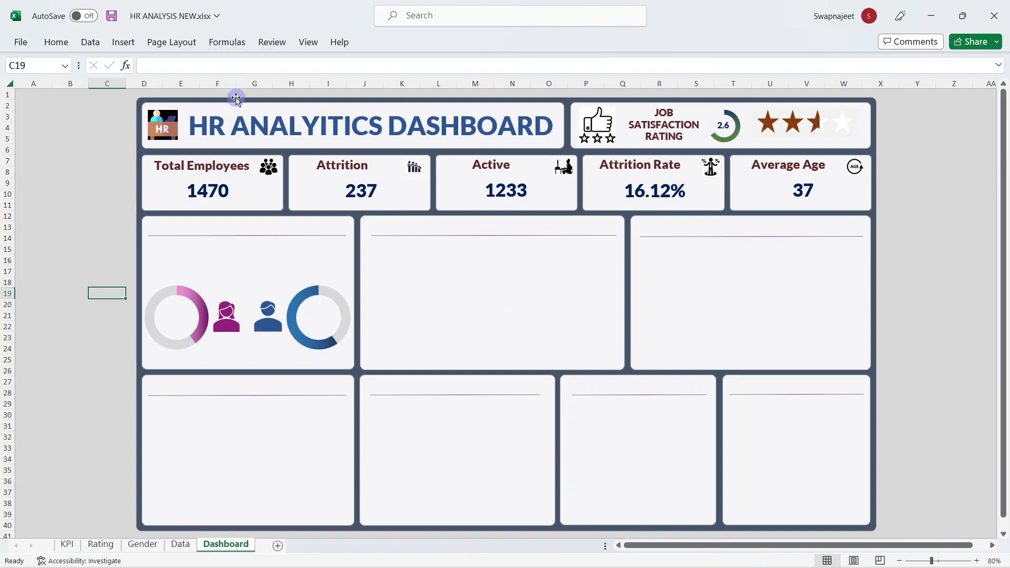
{"action": "left_click", "coordinate": [134, 49]}
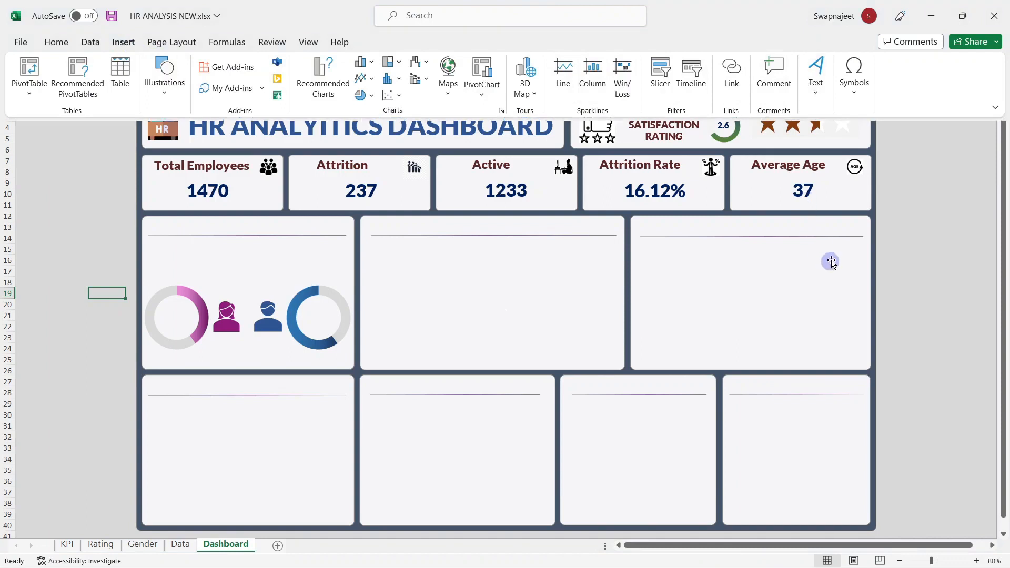
Step: Copy the 2.6 gauge label into the pink doughnut and link it to Gender!$B$10 to show 588
{"action": "left_click", "coordinate": [721, 126]}
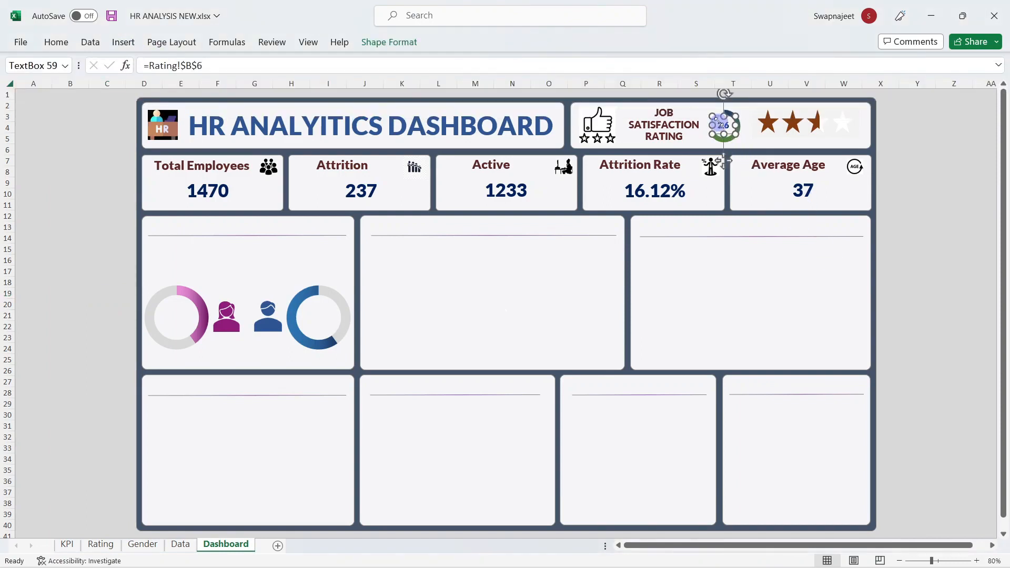
{"action": "left_click_drag", "start_coordinate": [718, 123], "coordinate": [191, 326]}
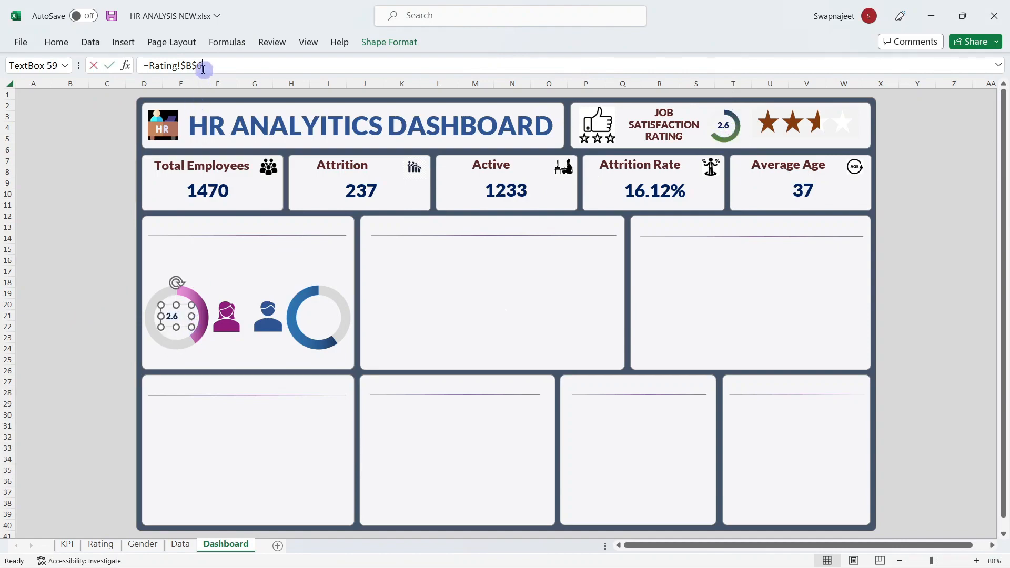
{"action": "left_click_drag", "start_coordinate": [203, 65], "coordinate": [150, 69]}
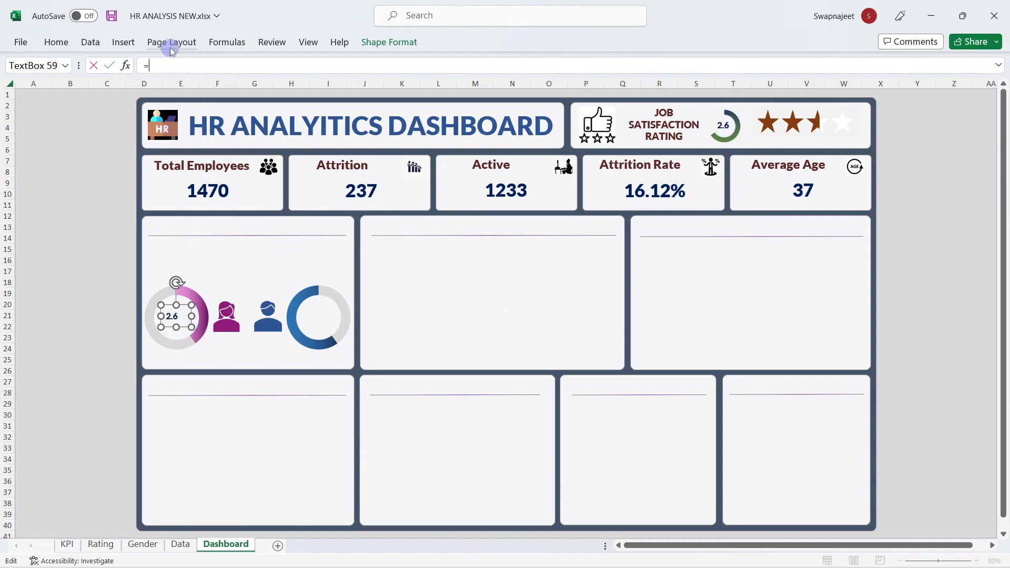
{"action": "left_click", "coordinate": [141, 544]}
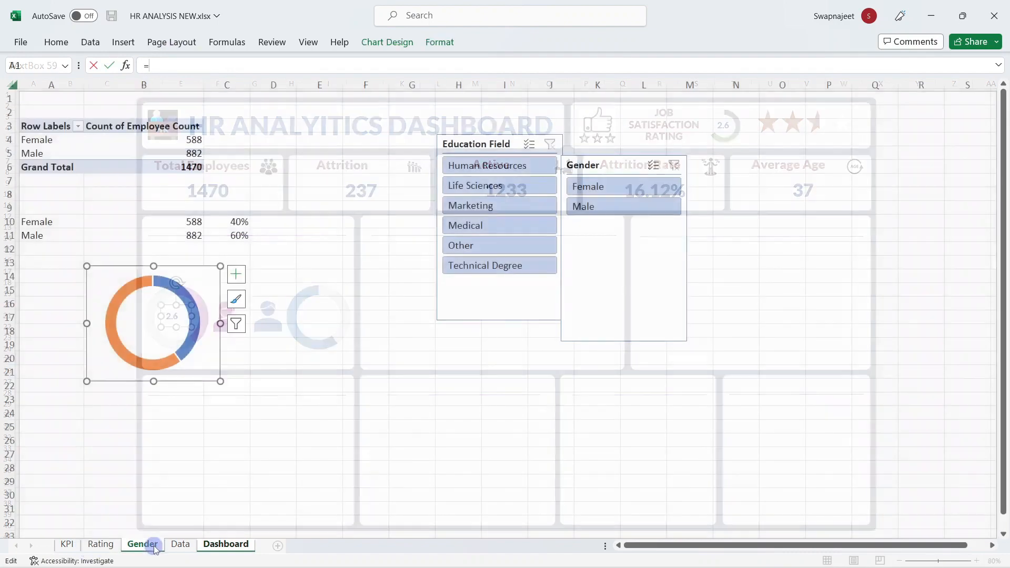
{"action": "left_click", "coordinate": [167, 222]}
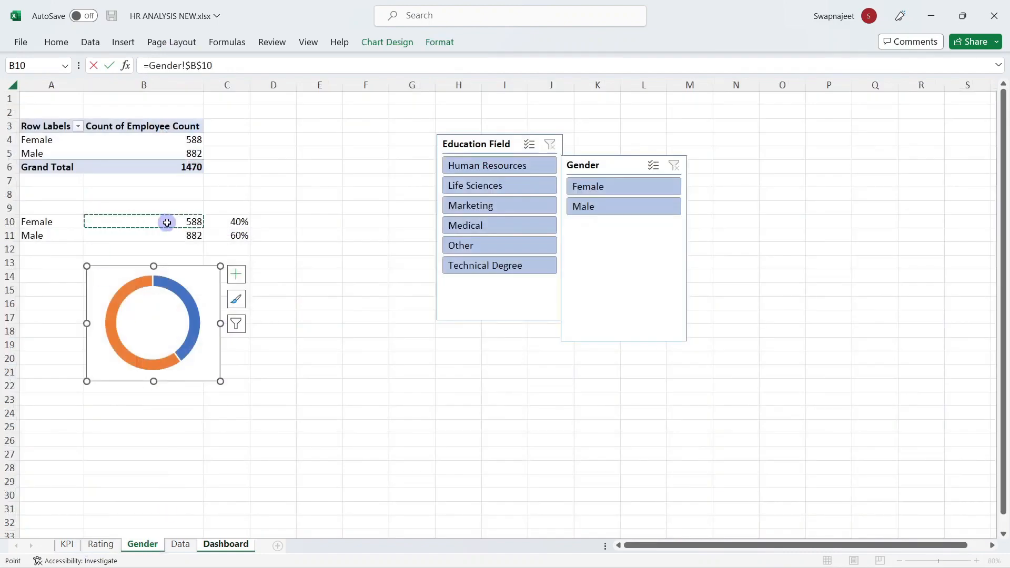
{"action": "key", "text": "Return"}
Step: Adjust the 588 label's font settings and make its text dark blue
{"action": "left_click", "coordinate": [75, 44]}
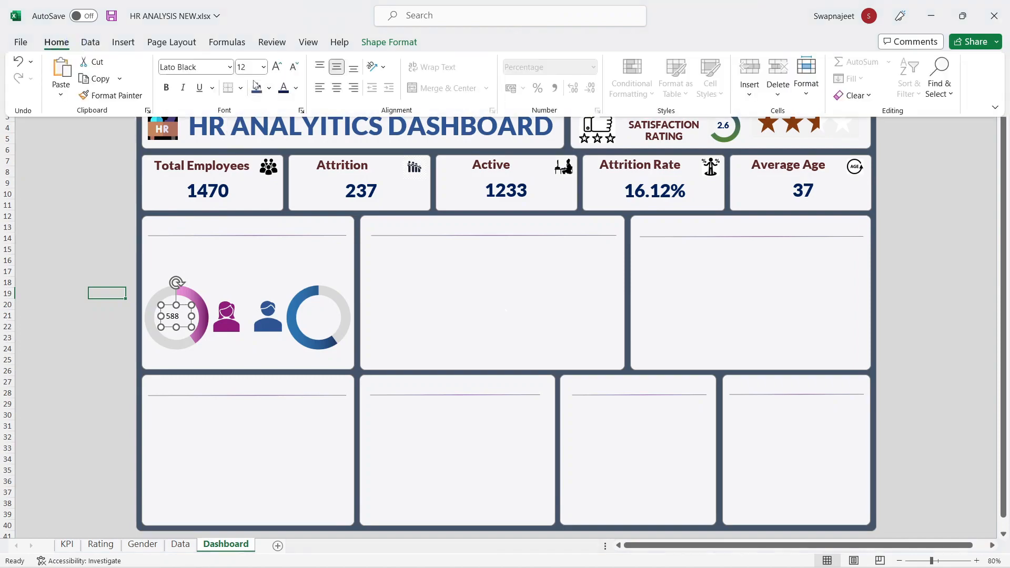
{"action": "left_click", "coordinate": [194, 65]}
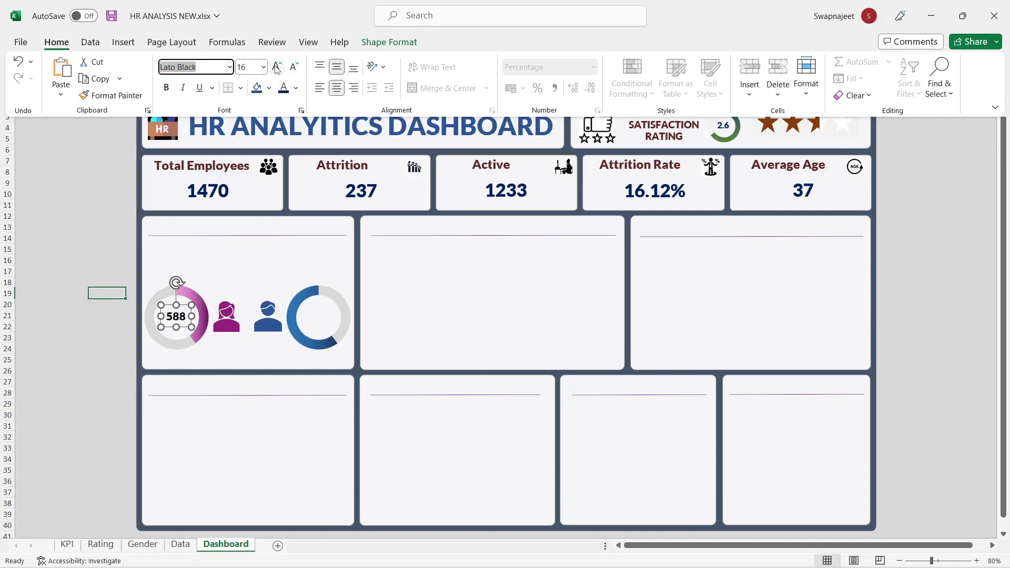
{"action": "left_click", "coordinate": [296, 88]}
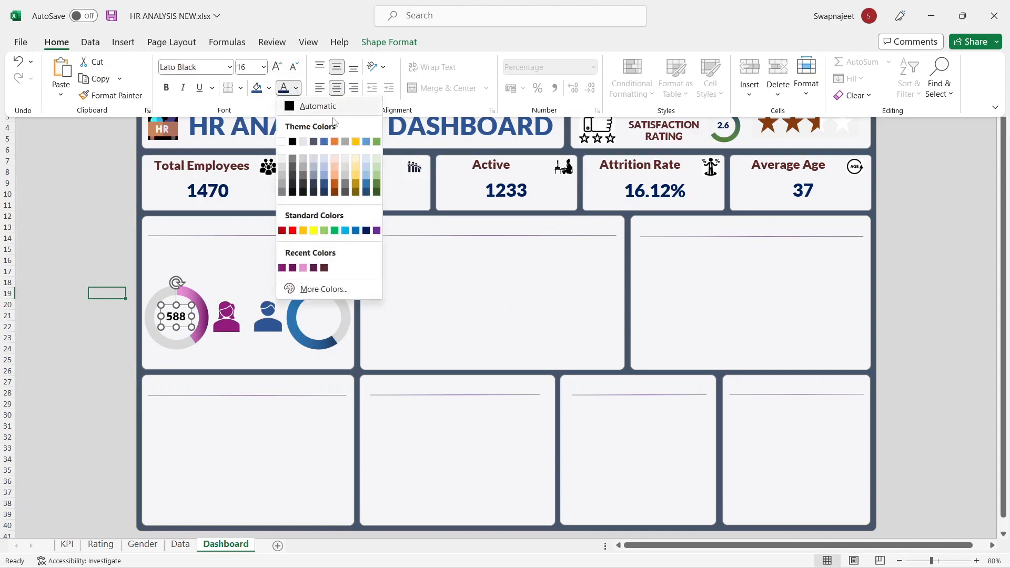
{"action": "left_click", "coordinate": [365, 230]}
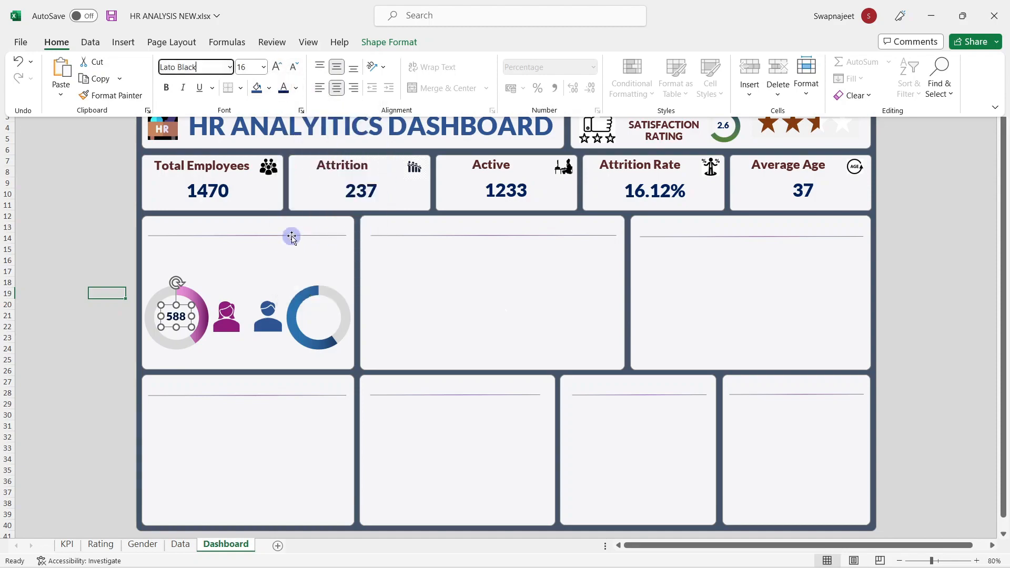
{"action": "left_click", "coordinate": [68, 367]}
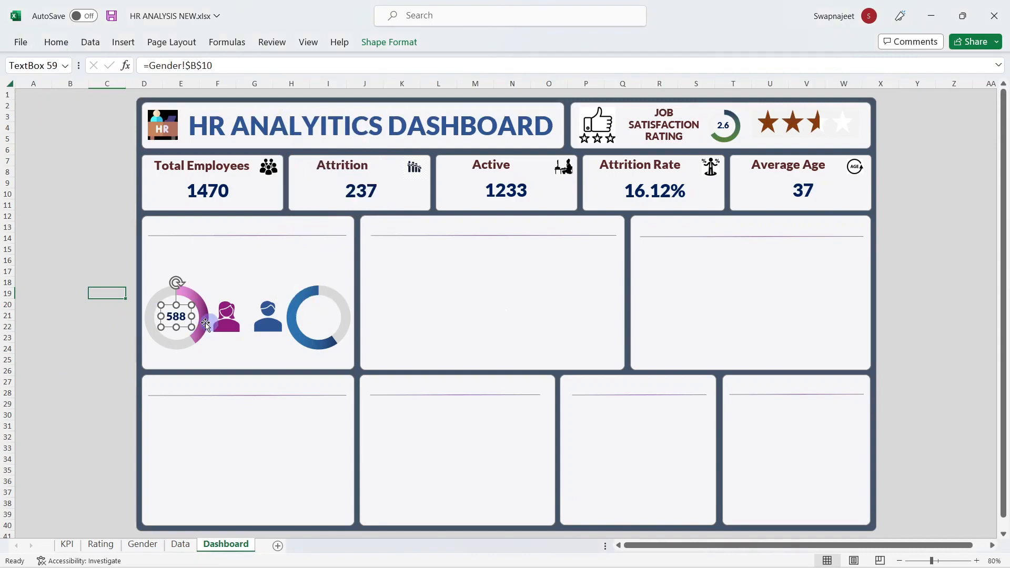
{"action": "left_click", "coordinate": [76, 360]}
{"action": "left_click", "coordinate": [175, 317]}
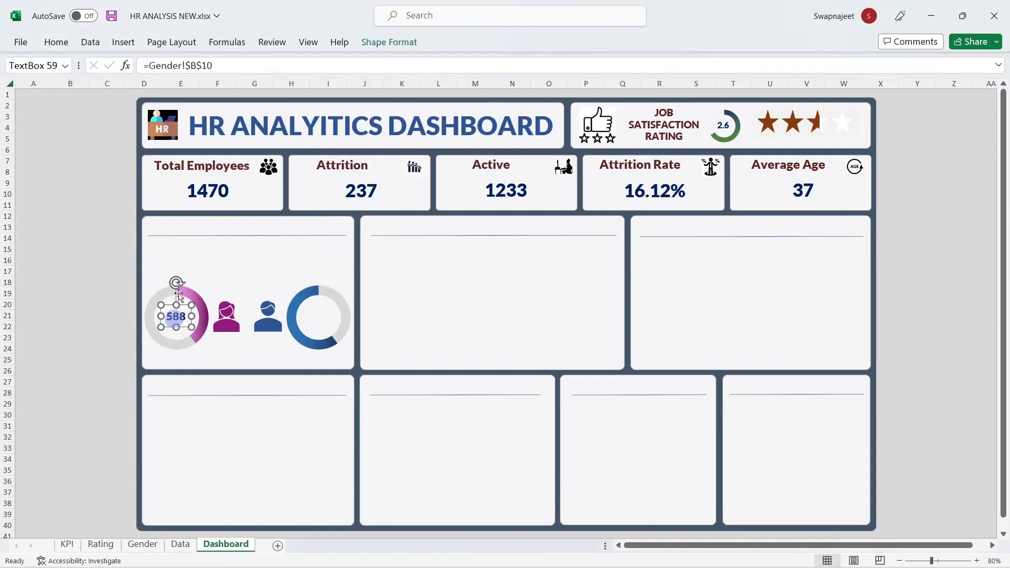
{"action": "left_click", "coordinate": [56, 42]}
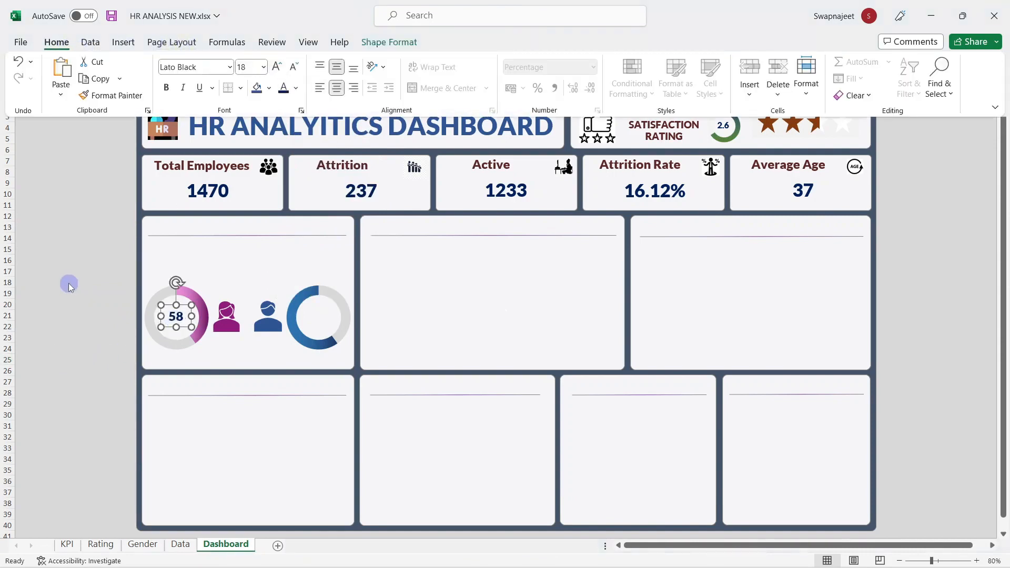
Step: Enlarge the 588 text box and nudge it into the pink doughnut's centre
{"action": "left_click", "coordinate": [164, 311]}
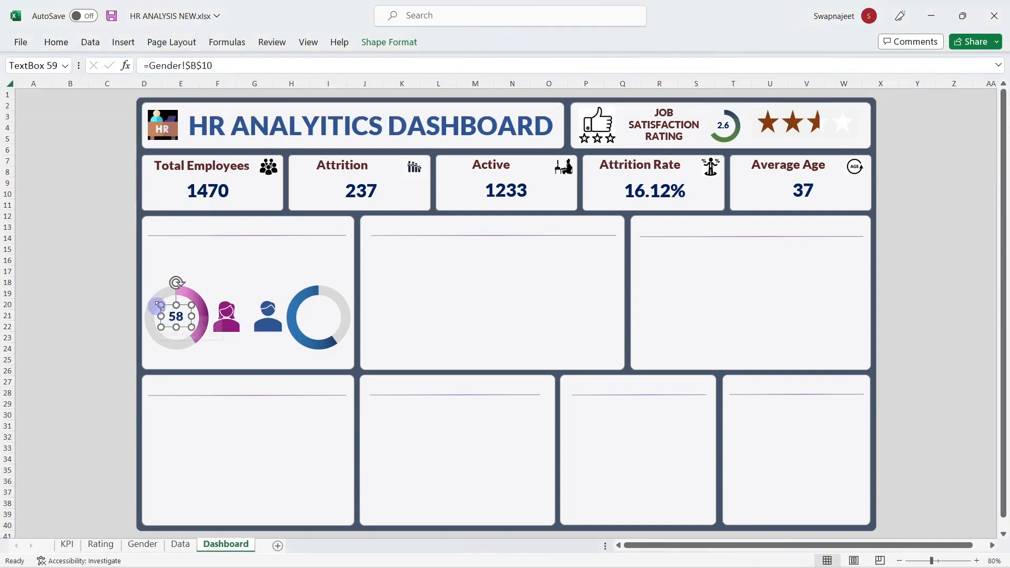
{"action": "left_click_drag", "start_coordinate": [191, 327], "coordinate": [198, 330]}
{"action": "left_click_drag", "start_coordinate": [196, 331], "coordinate": [198, 331]}
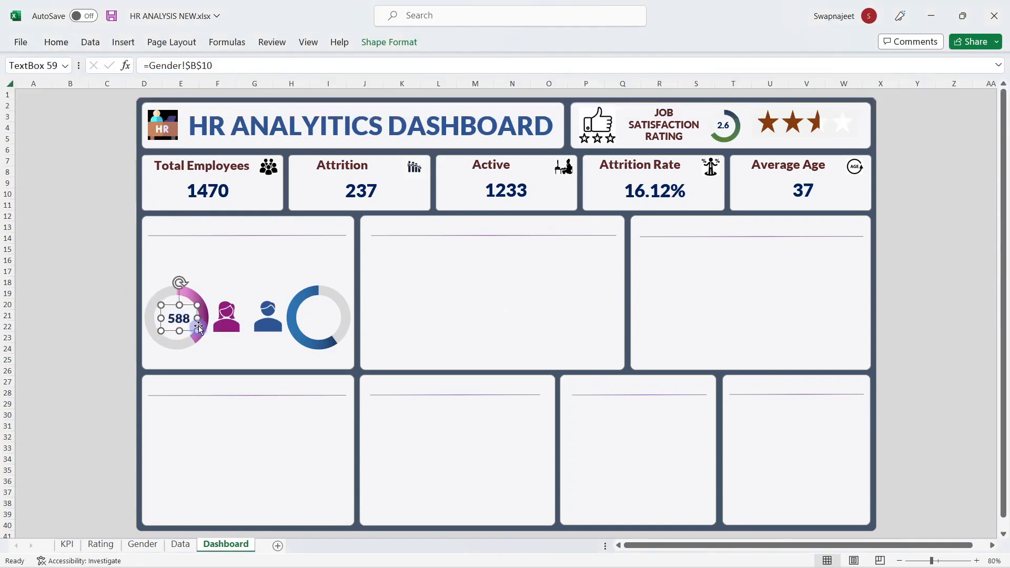
{"action": "key", "text": "Left"}
{"action": "key", "text": "Left"}
{"action": "key", "text": "Up"}
{"action": "key", "text": "Left"}
{"action": "key", "text": "Left"}
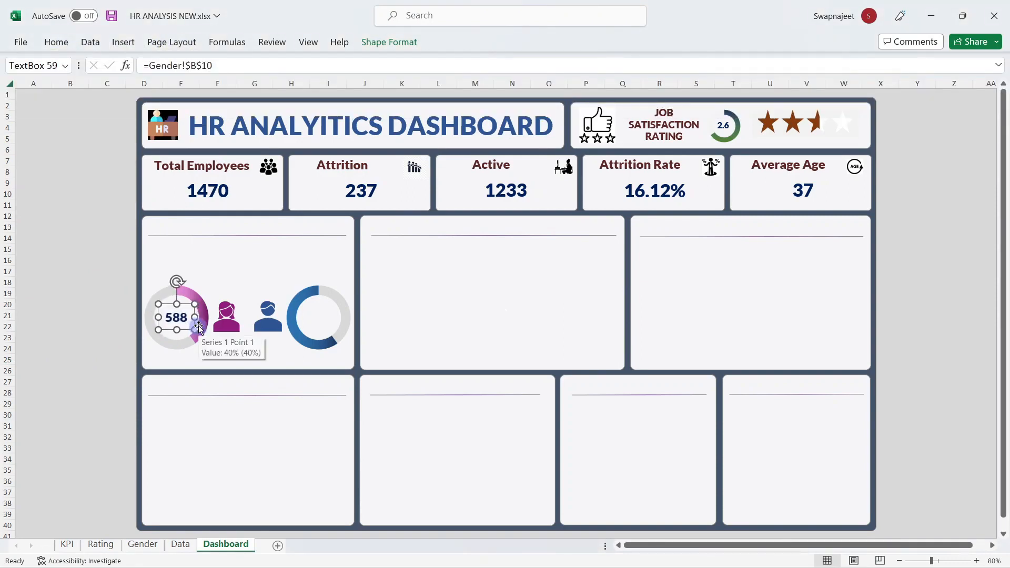
{"action": "key", "text": "Up"}
Step: Duplicate the 588 count label with Ctrl+D for the male chart
{"action": "left_click", "coordinate": [93, 323]}
{"action": "left_click", "coordinate": [184, 321]}
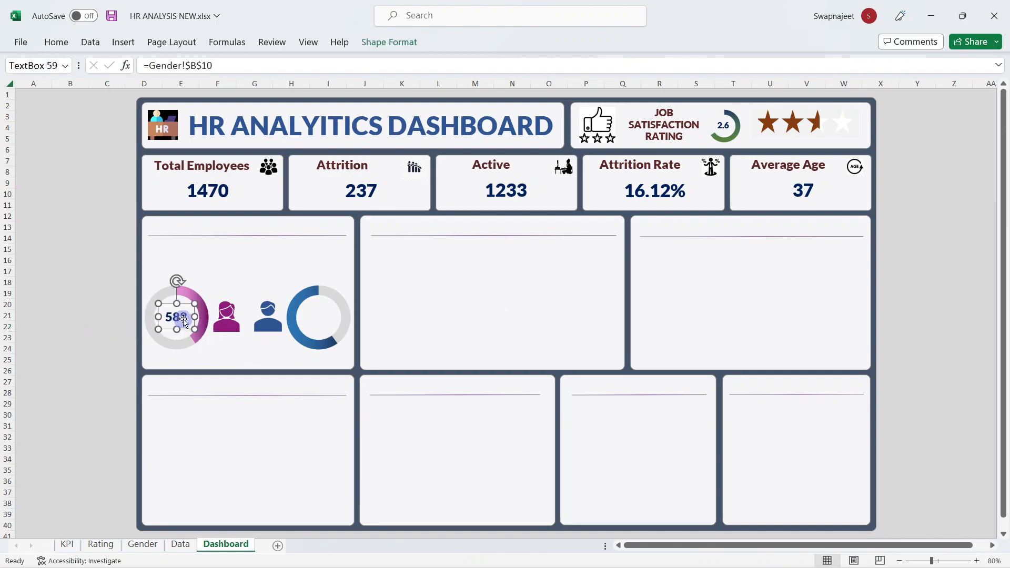
{"action": "key", "text": "ctrl+d"}
Step: Move the copied label into the blue doughnut and relink it to Gender!$B$11 to show 882
{"action": "left_click_drag", "start_coordinate": [188, 325], "coordinate": [321, 316]}
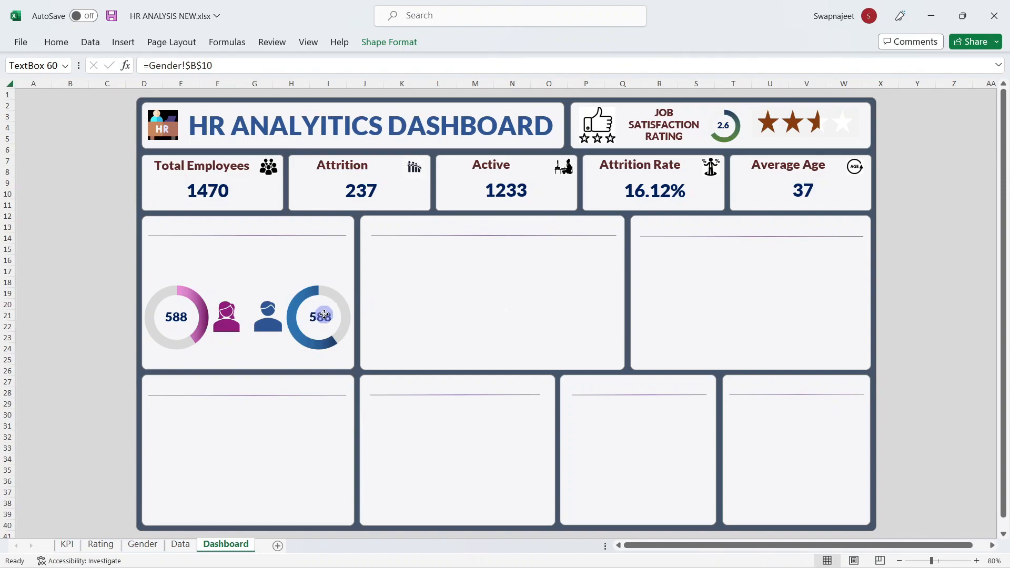
{"action": "left_click_drag", "start_coordinate": [213, 65], "coordinate": [158, 70]}
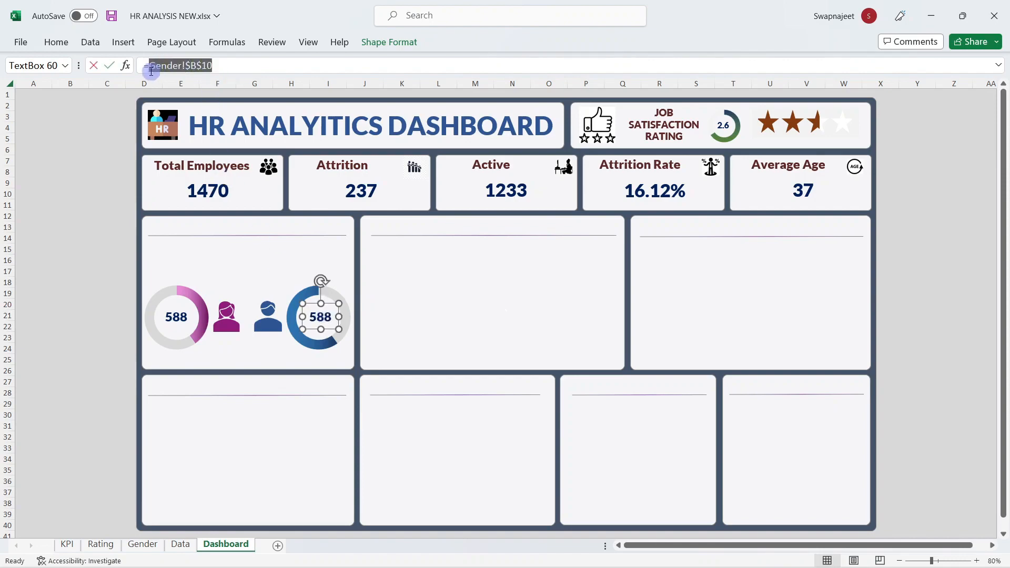
{"action": "key", "text": "BackSpace"}
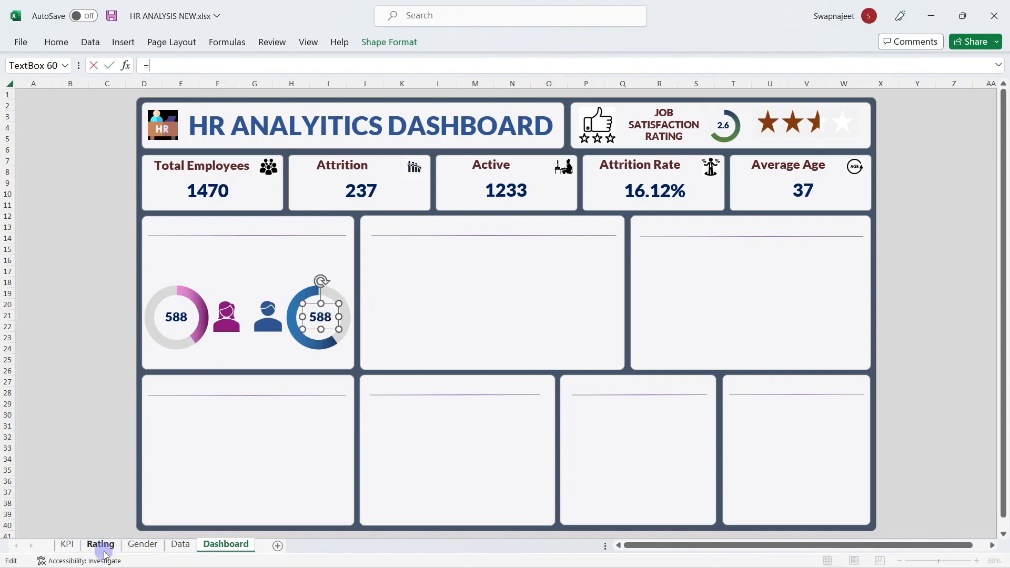
{"action": "left_click", "coordinate": [142, 544]}
{"action": "left_click", "coordinate": [189, 232]}
{"action": "key", "text": "Return"}
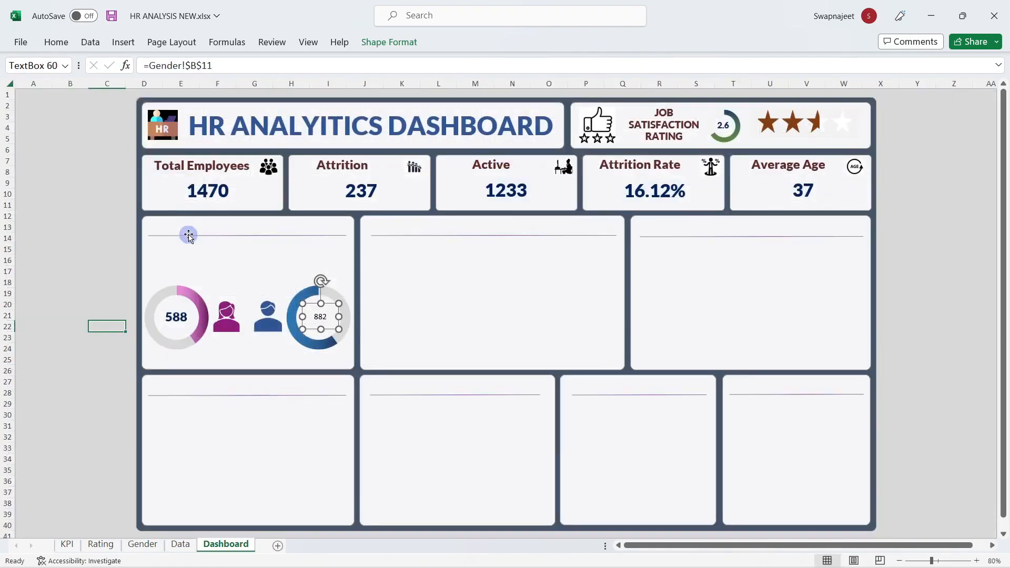
Step: Set the 882 label's font to Lato Black at size 18
{"action": "left_click", "coordinate": [64, 45]}
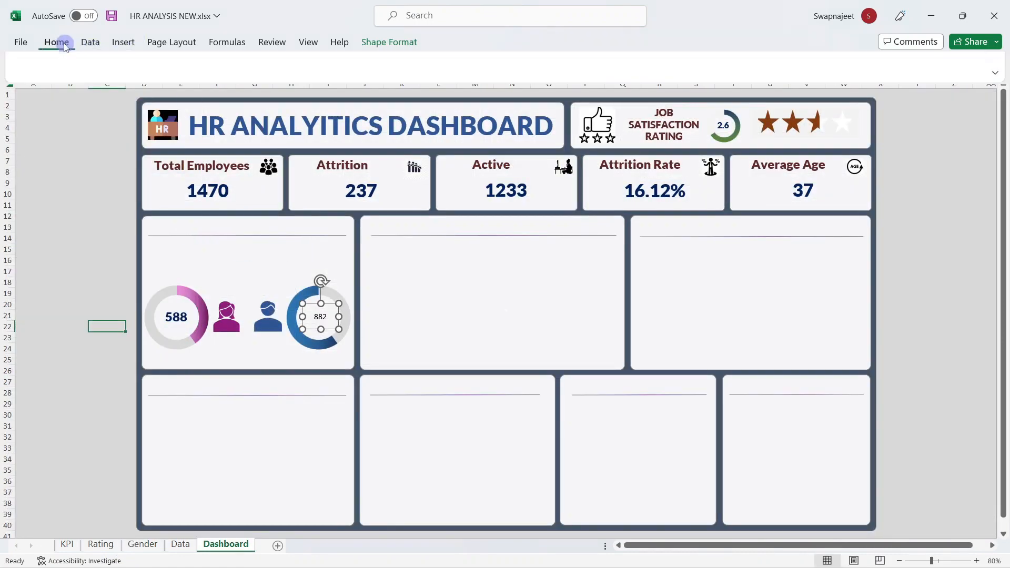
{"action": "left_click", "coordinate": [178, 62]}
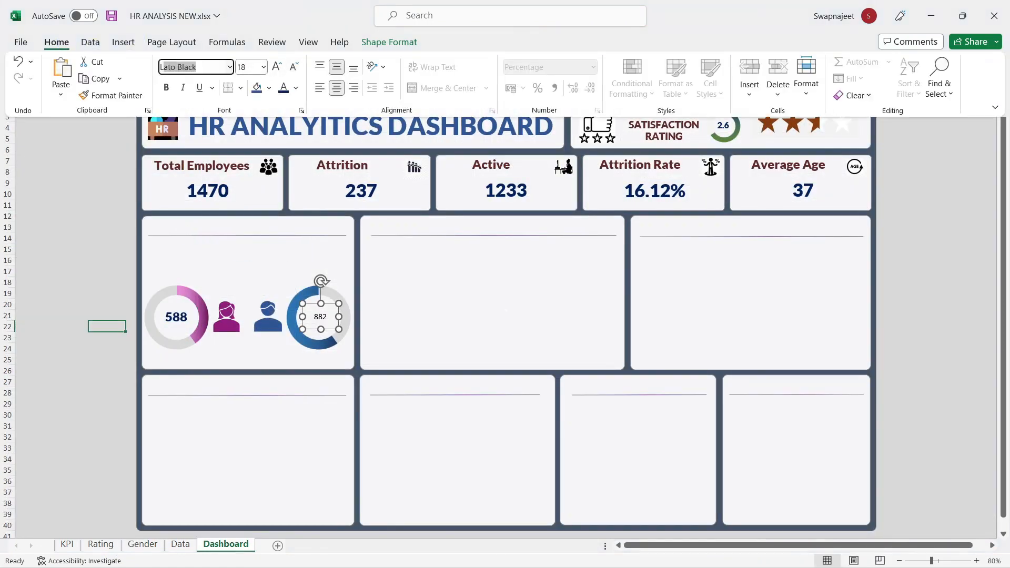
{"action": "type", "text": "La4"}
{"action": "key", "text": "Return"}
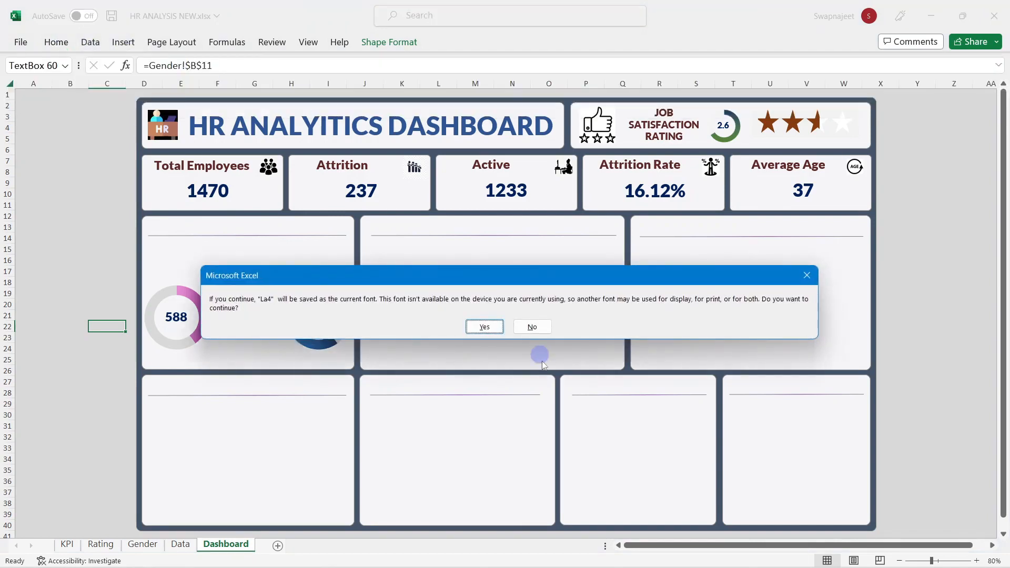
{"action": "left_click", "coordinate": [532, 327]}
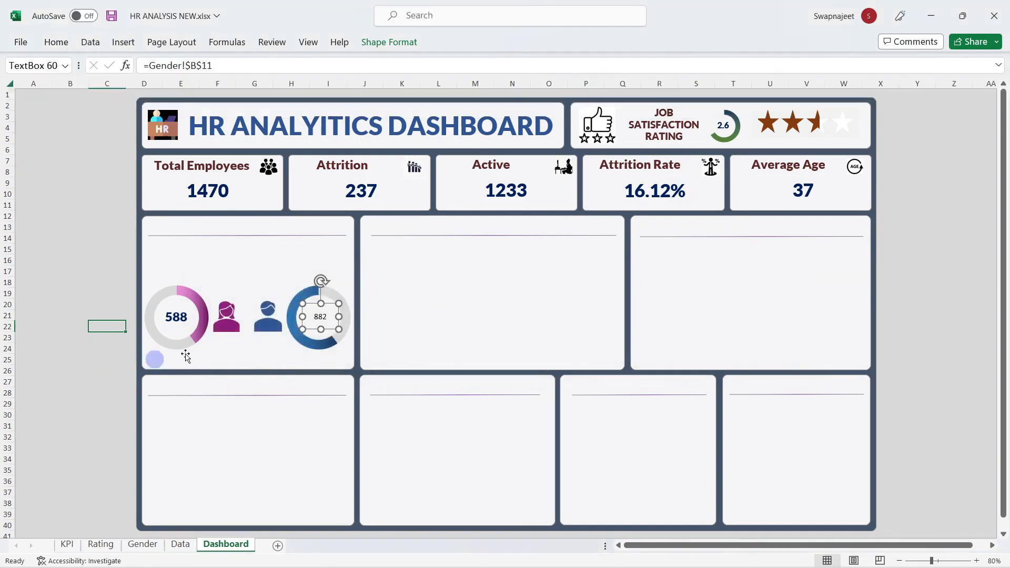
{"action": "left_click", "coordinate": [62, 42]}
{"action": "left_click", "coordinate": [179, 68]}
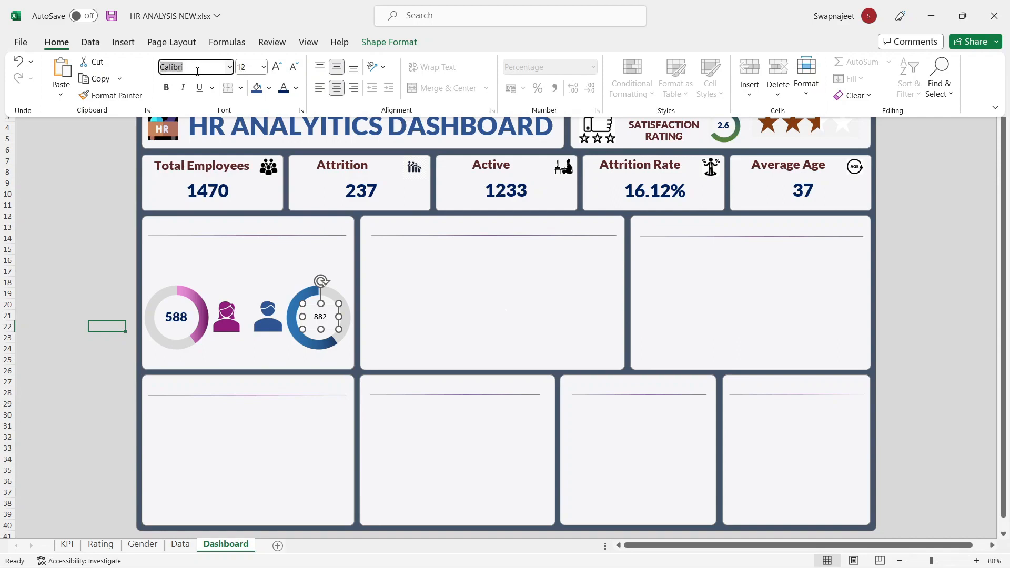
{"action": "left_click", "coordinate": [241, 66]}
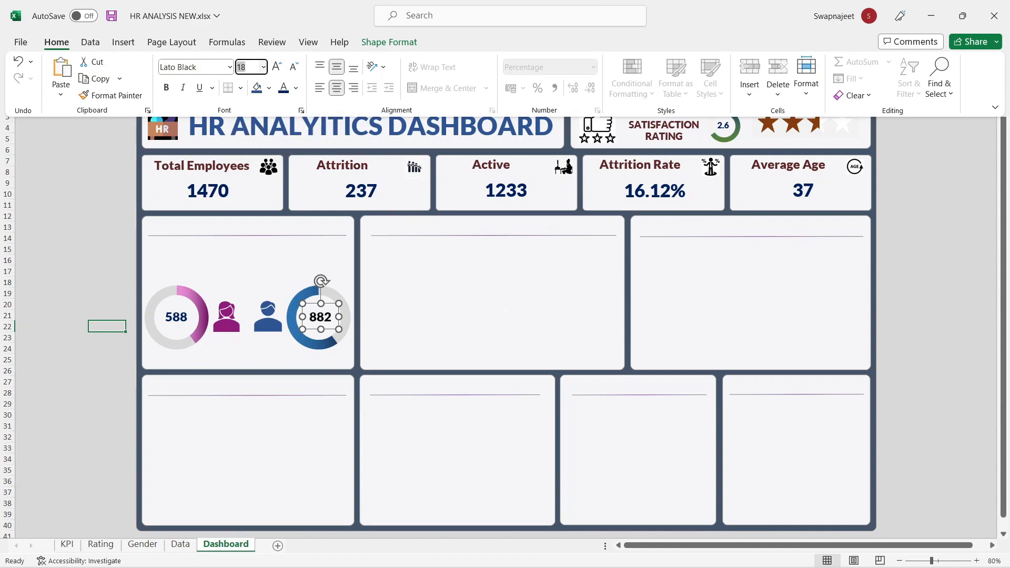
{"action": "left_click", "coordinate": [105, 264]}
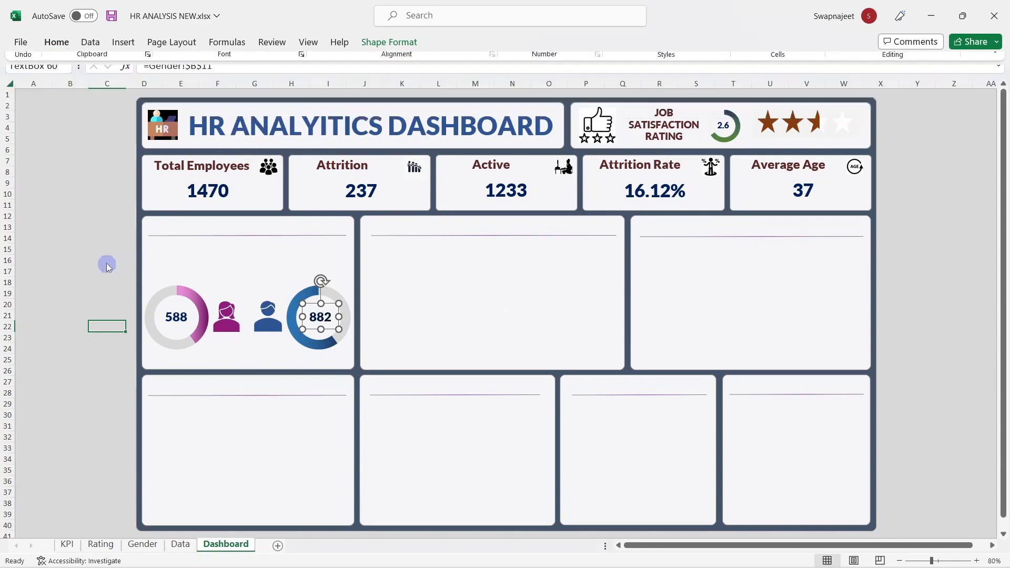
{"action": "left_click", "coordinate": [92, 259]}
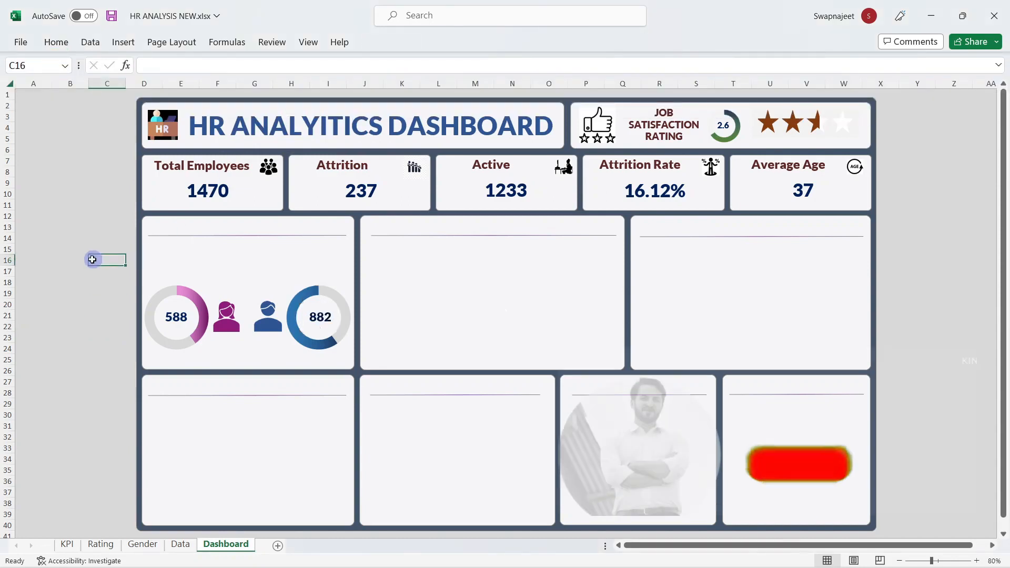
{"action": "left_click", "coordinate": [98, 401]}
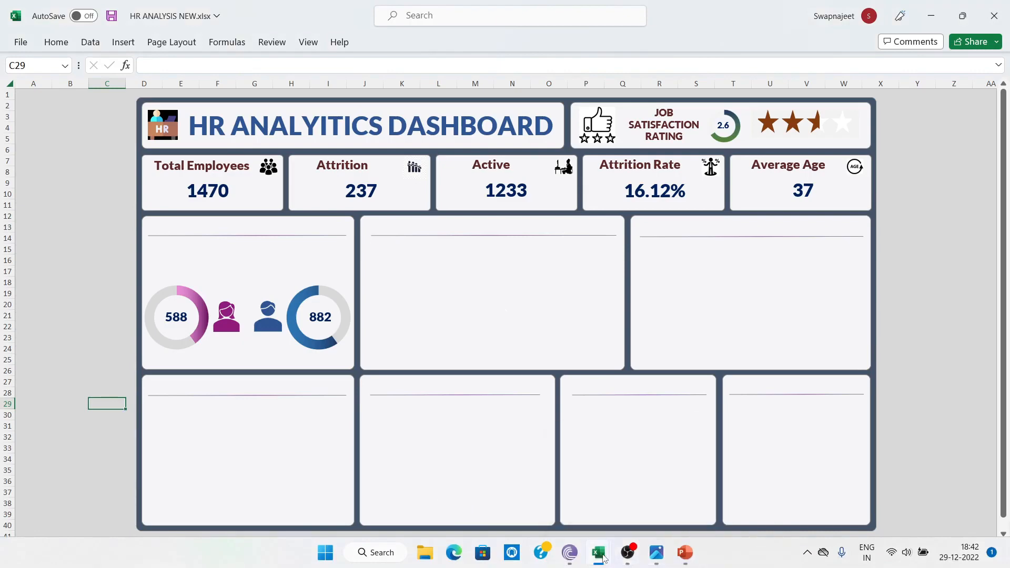
{"action": "left_click", "coordinate": [597, 479]}
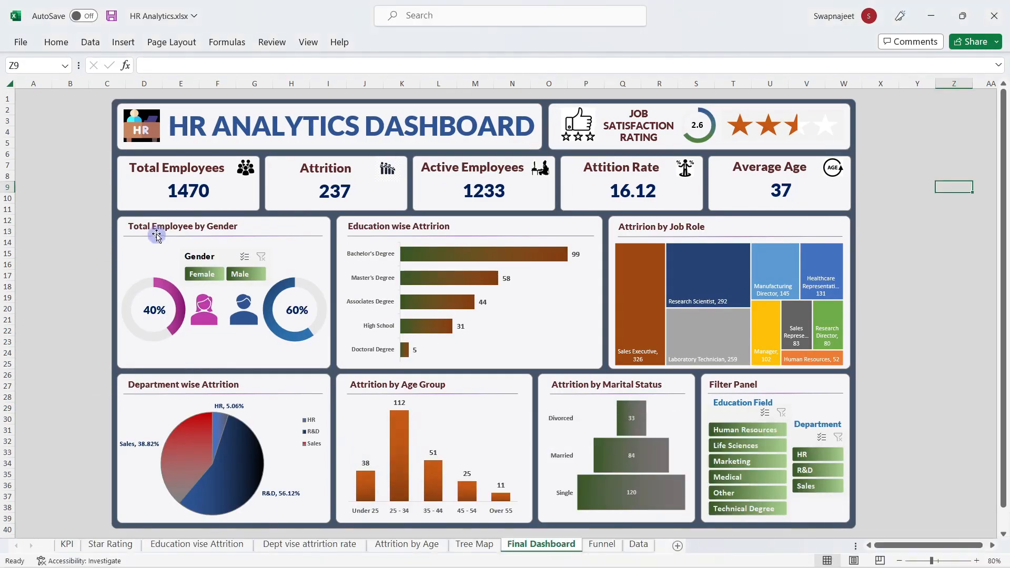
{"action": "key", "text": "alt+Tab"}
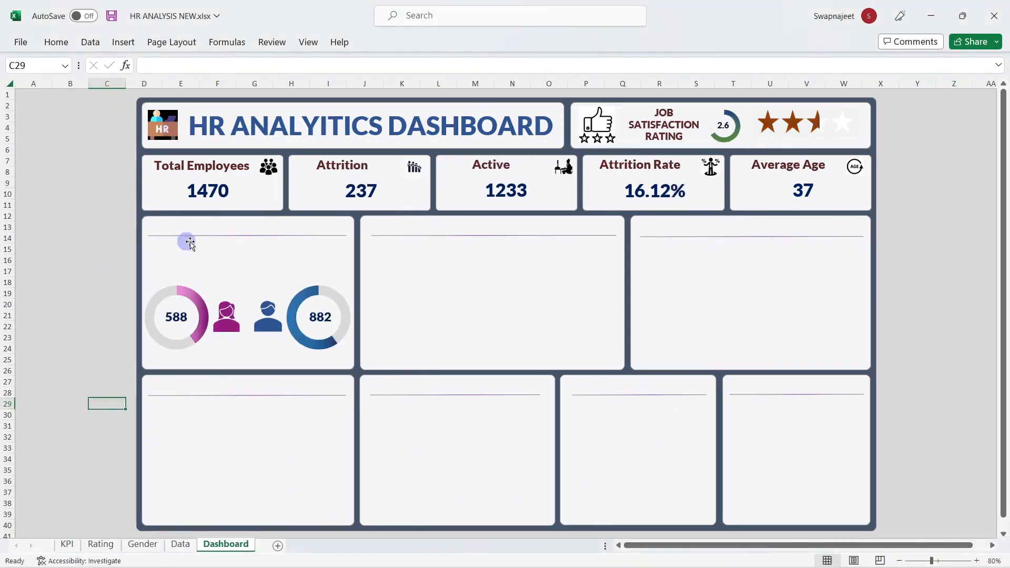
Step: Group the 588 and 882 labels, both doughnuts and both person icons into one object
{"action": "left_click", "coordinate": [168, 305]}
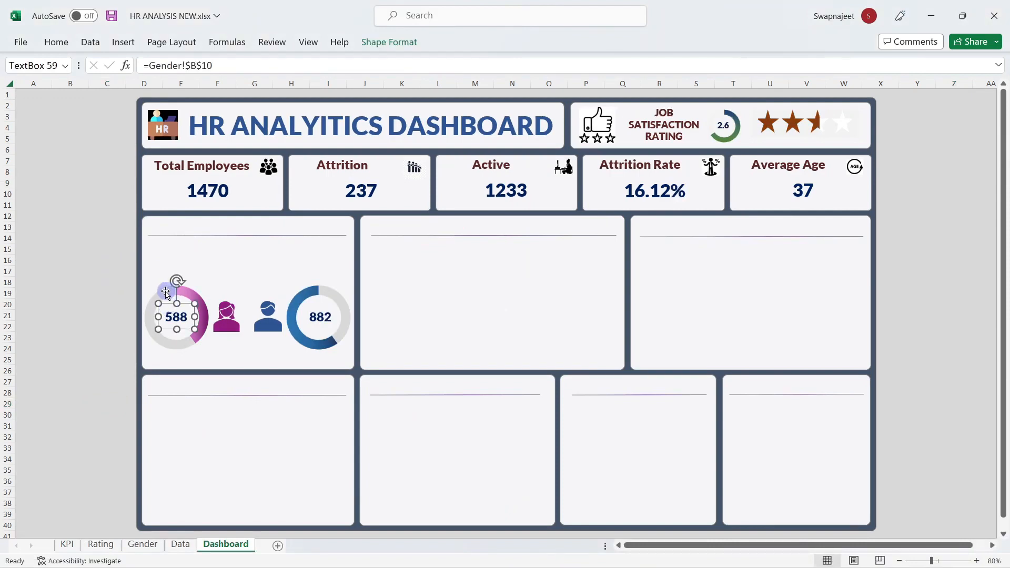
{"action": "left_click", "coordinate": [169, 292], "text": "ctrl"}
{"action": "left_click", "coordinate": [227, 317], "text": "ctrl"}
{"action": "left_click", "coordinate": [268, 317], "text": "ctrl"}
{"action": "left_click", "coordinate": [314, 319], "text": "ctrl"}
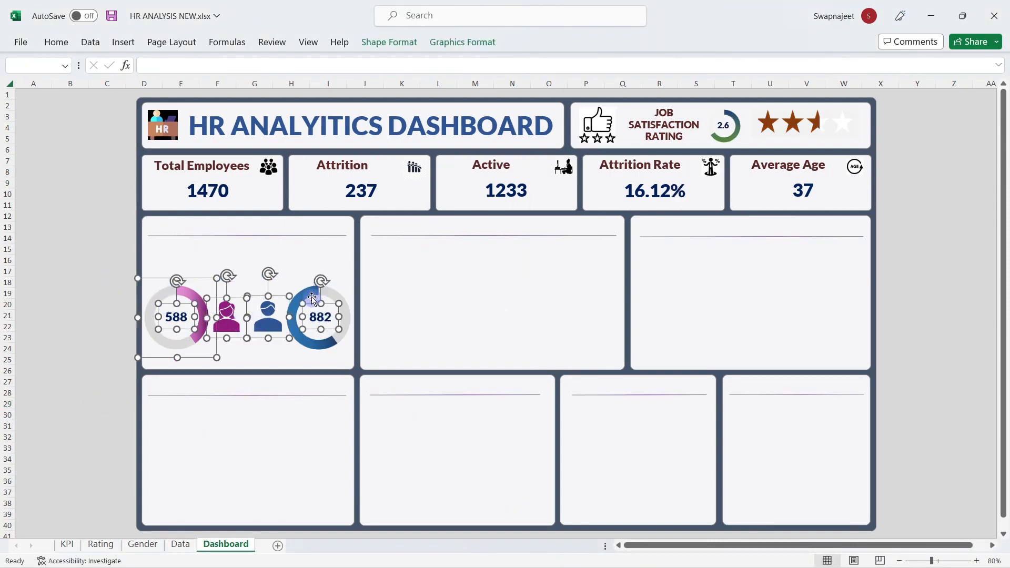
{"action": "left_click", "coordinate": [302, 287], "text": "ctrl"}
{"action": "right_click", "coordinate": [303, 285]}
{"action": "mouse_move", "coordinate": [400, 397]}
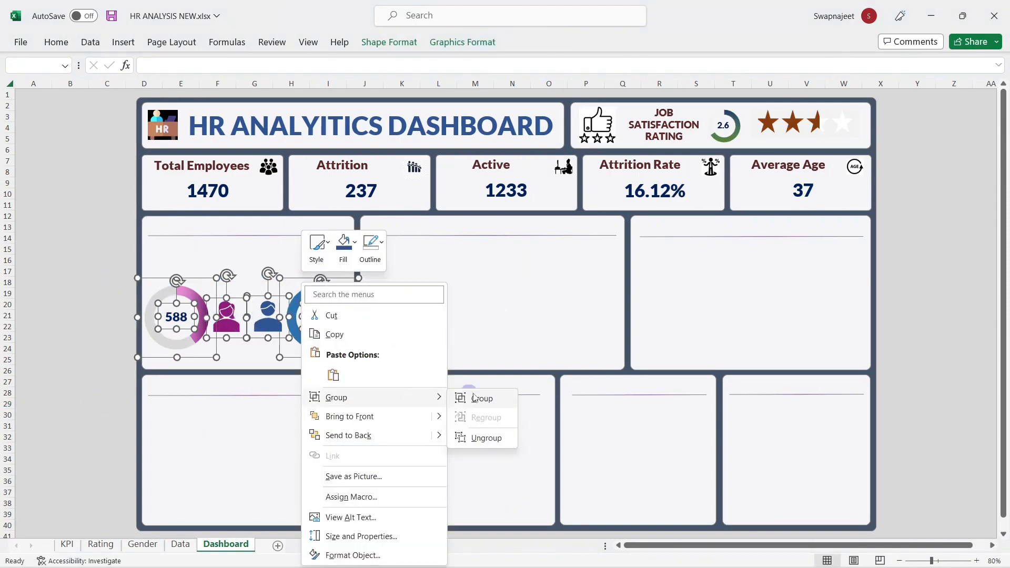
{"action": "left_click", "coordinate": [483, 396]}
Step: Shift the gender group slightly up within its panel, undoing an accidental dashboard move
{"action": "left_click", "coordinate": [281, 284]}
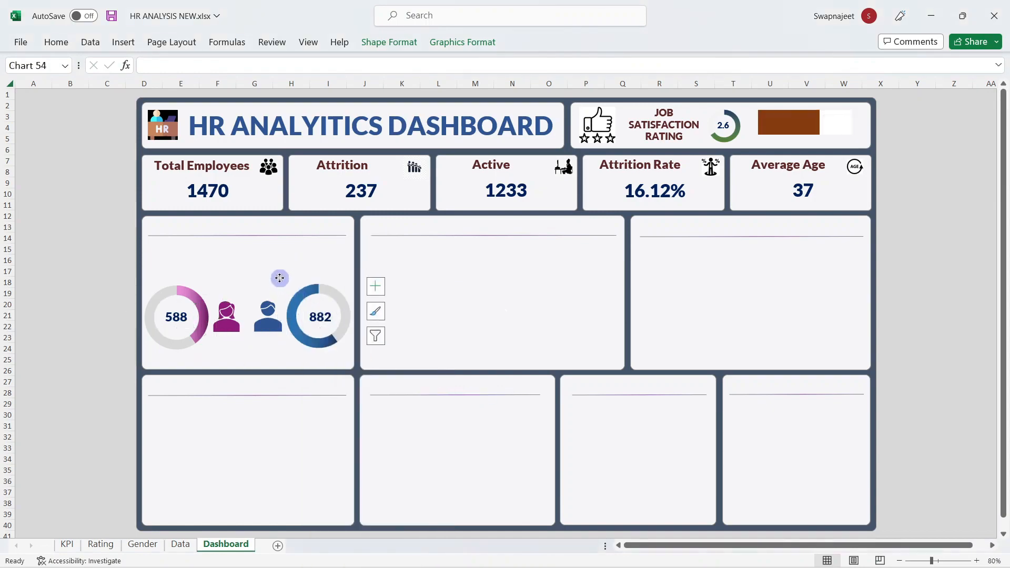
{"action": "left_click", "coordinate": [253, 284]}
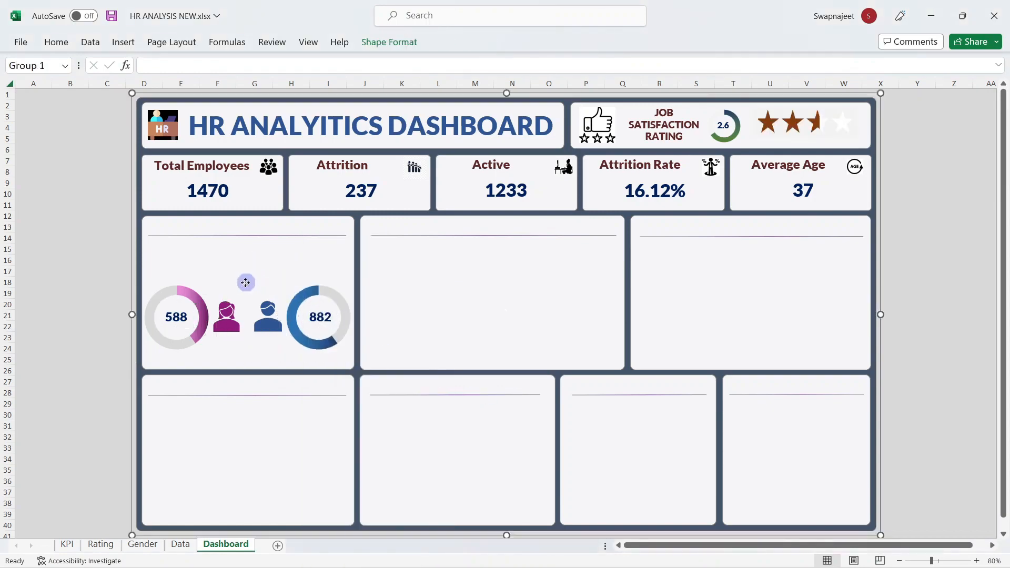
{"action": "left_click", "coordinate": [243, 292]}
{"action": "left_click", "coordinate": [244, 298]}
{"action": "left_click_drag", "start_coordinate": [245, 298], "coordinate": [226, 309]}
{"action": "key", "text": "ctrl+z"}
{"action": "left_click", "coordinate": [225, 311]}
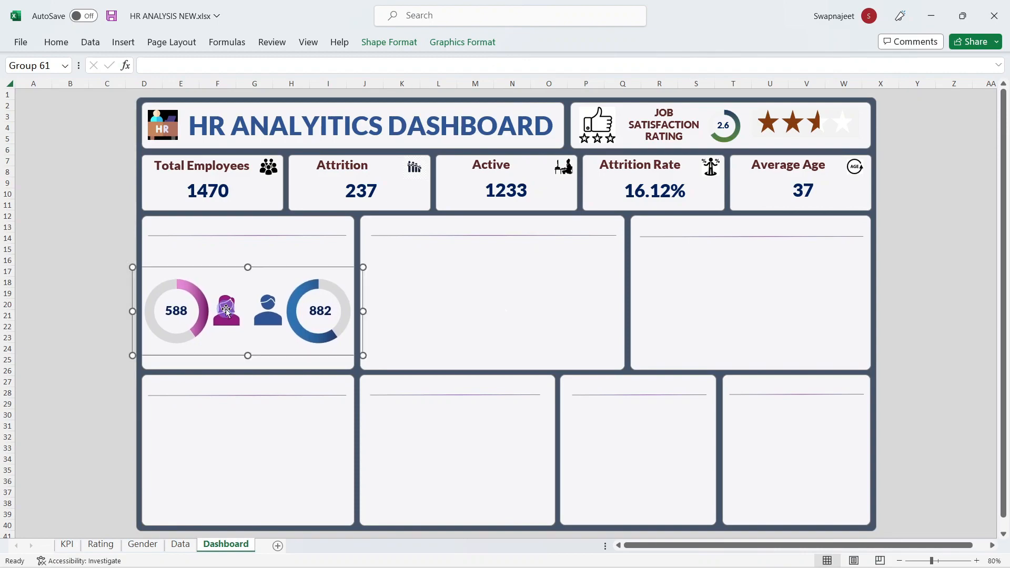
{"action": "left_click", "coordinate": [94, 290]}
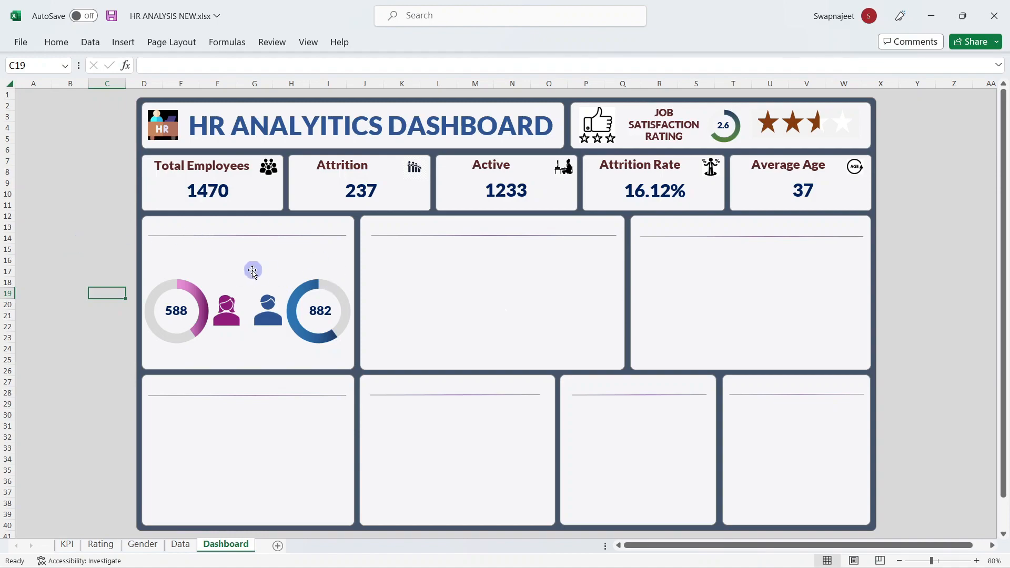
Step: Add a text box reading 'Total Employees by Gender' across the top of the gender panel
{"action": "left_click", "coordinate": [124, 42]}
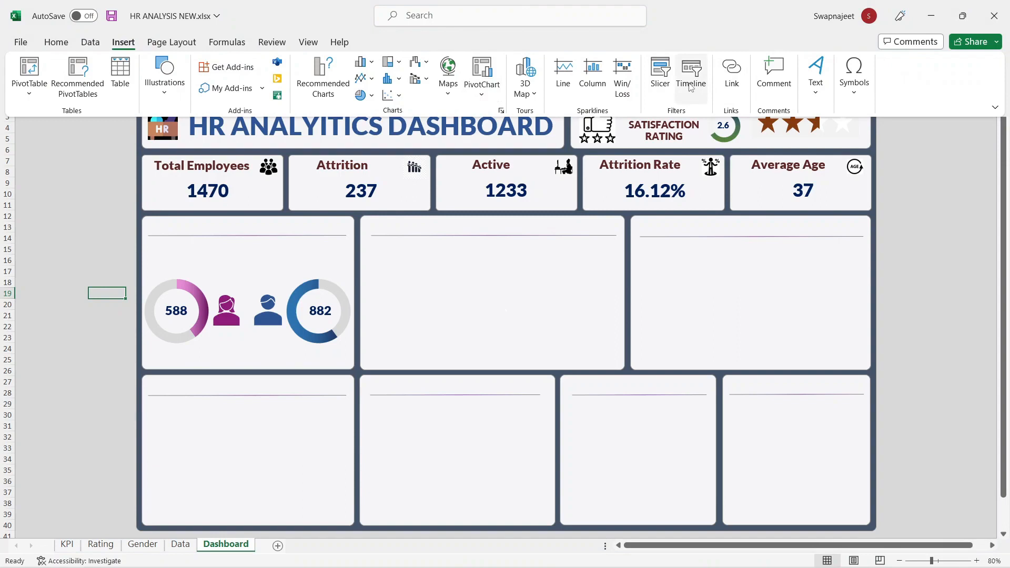
{"action": "left_click", "coordinate": [816, 79]}
{"action": "left_click", "coordinate": [816, 149]}
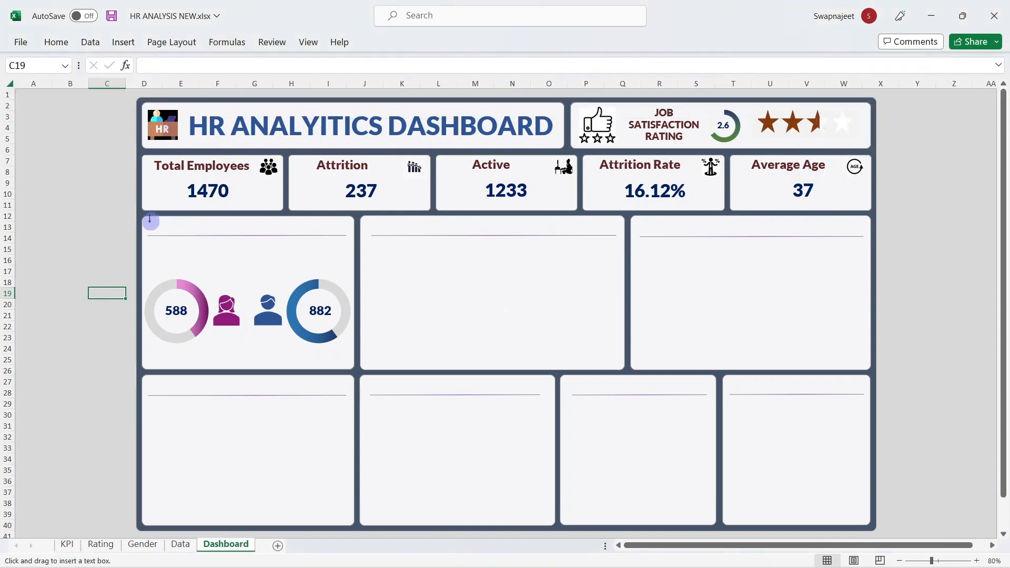
{"action": "left_click_drag", "start_coordinate": [149, 220], "coordinate": [321, 233]}
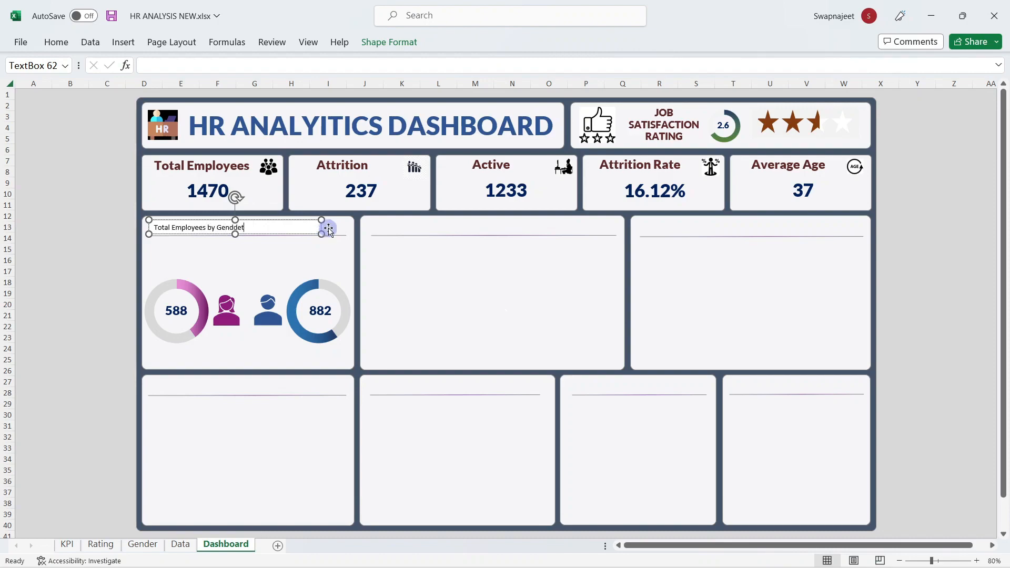
{"action": "type", "text": "r"}
{"action": "left_click", "coordinate": [334, 126]}
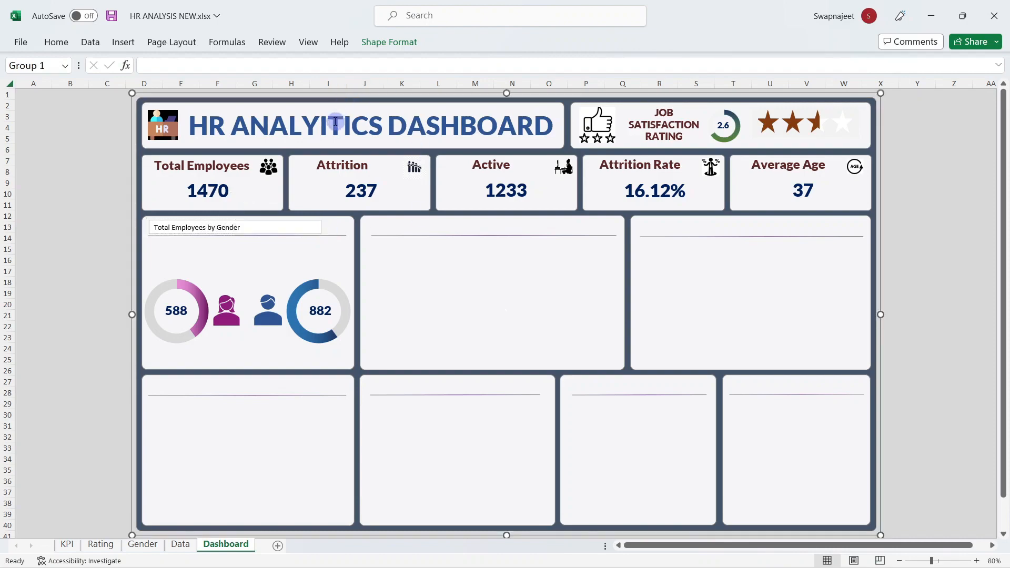
Step: Fix the dashboard title's spelling by deleting the stray 'I'
{"action": "left_click", "coordinate": [327, 125]}
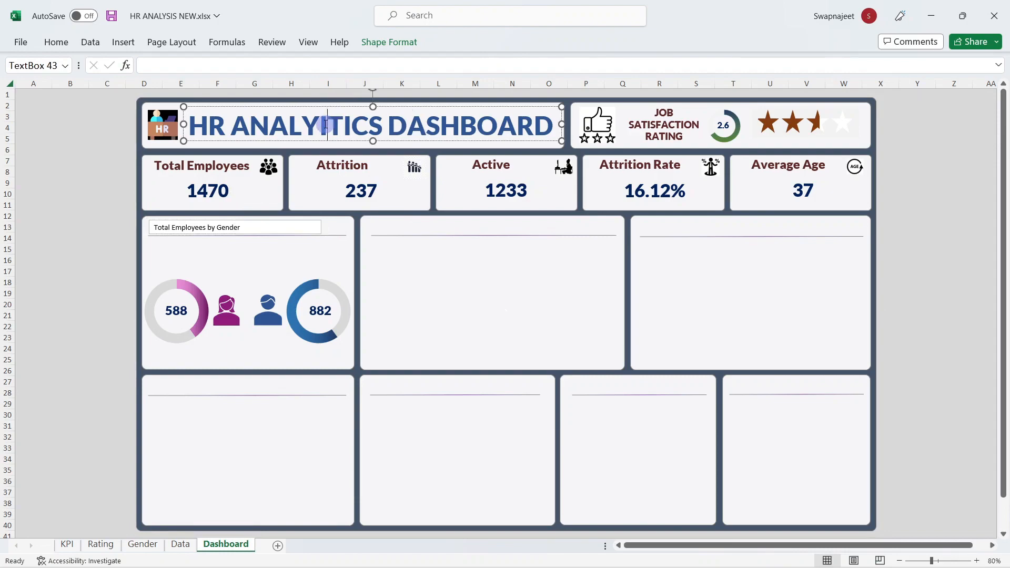
{"action": "key", "text": "BackSpace"}
{"action": "left_click", "coordinate": [92, 271]}
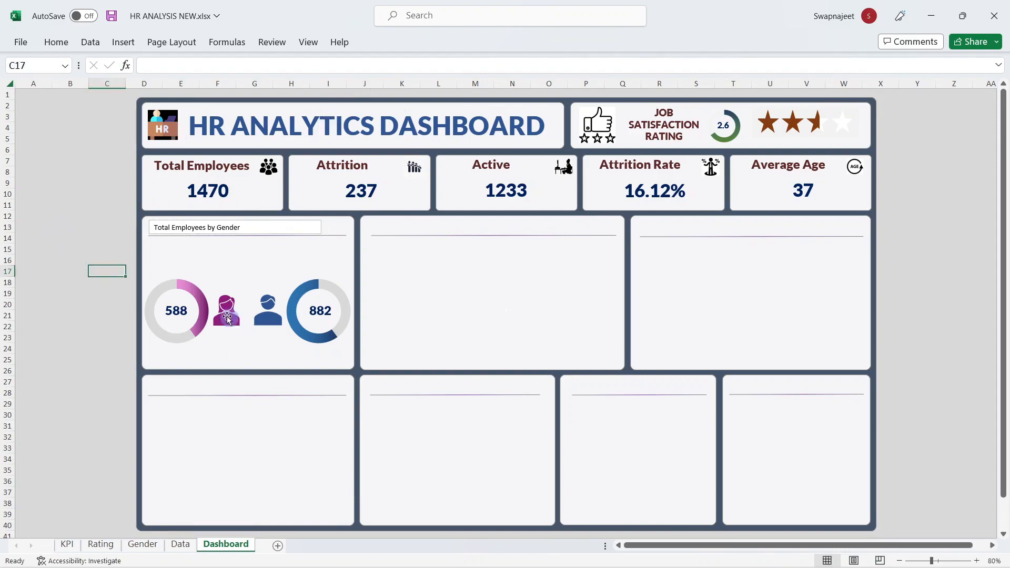
Step: Give the gender heading text box no fill and no outline
{"action": "left_click", "coordinate": [199, 225]}
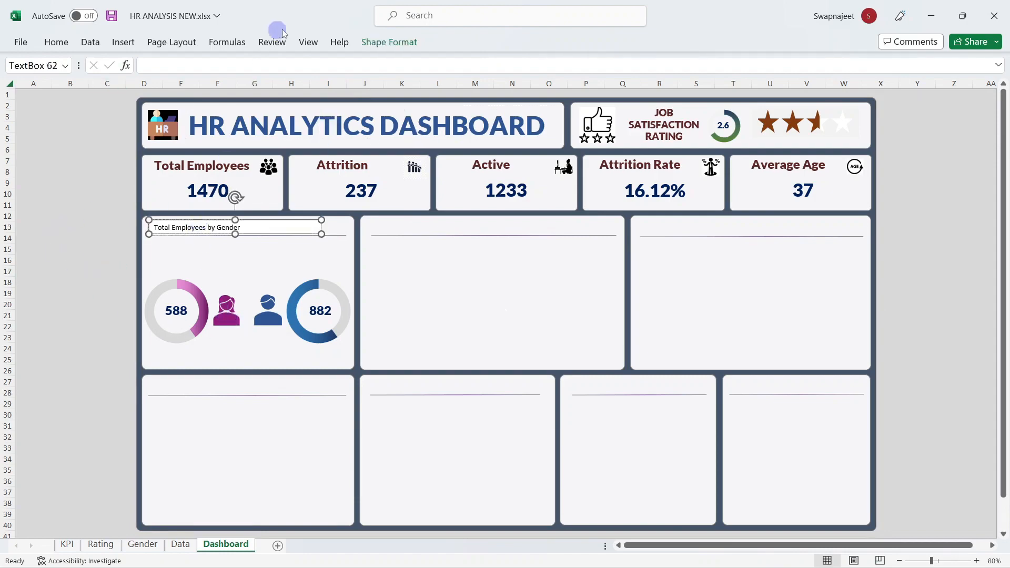
{"action": "left_click", "coordinate": [402, 42]}
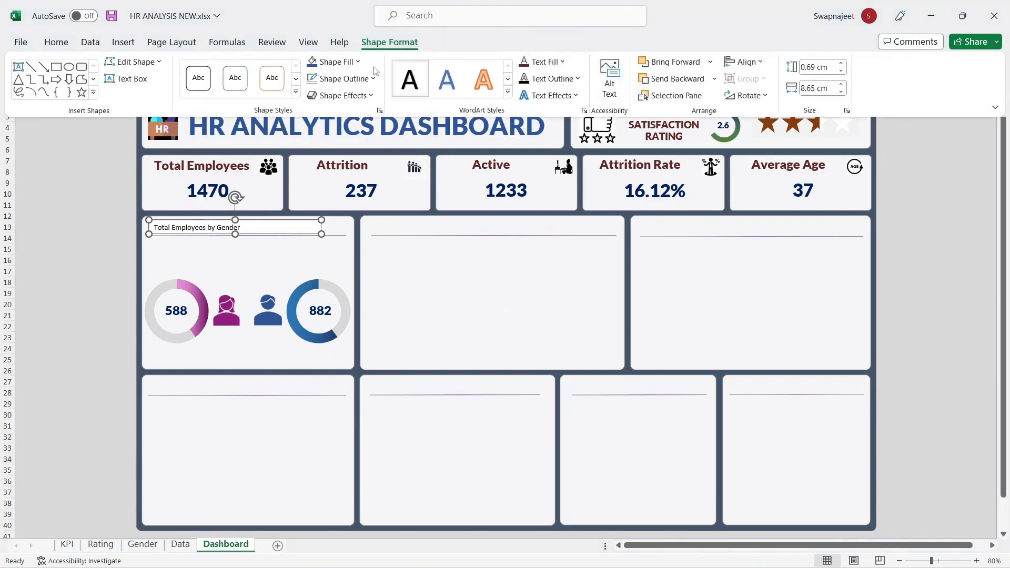
{"action": "left_click", "coordinate": [358, 62]}
{"action": "left_click", "coordinate": [338, 263]}
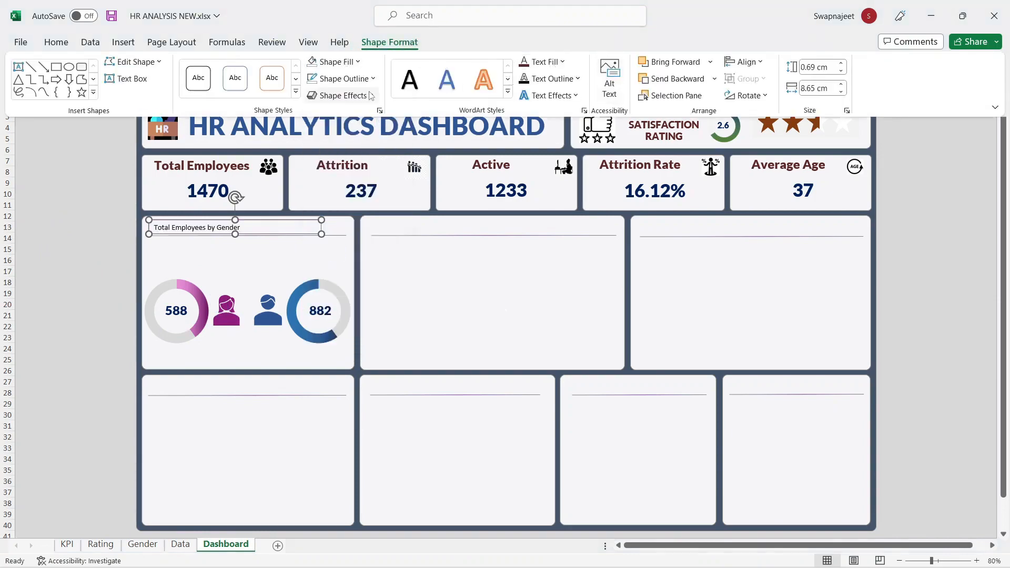
{"action": "left_click", "coordinate": [342, 79]}
{"action": "left_click", "coordinate": [337, 280]}
{"action": "left_click", "coordinate": [56, 41]}
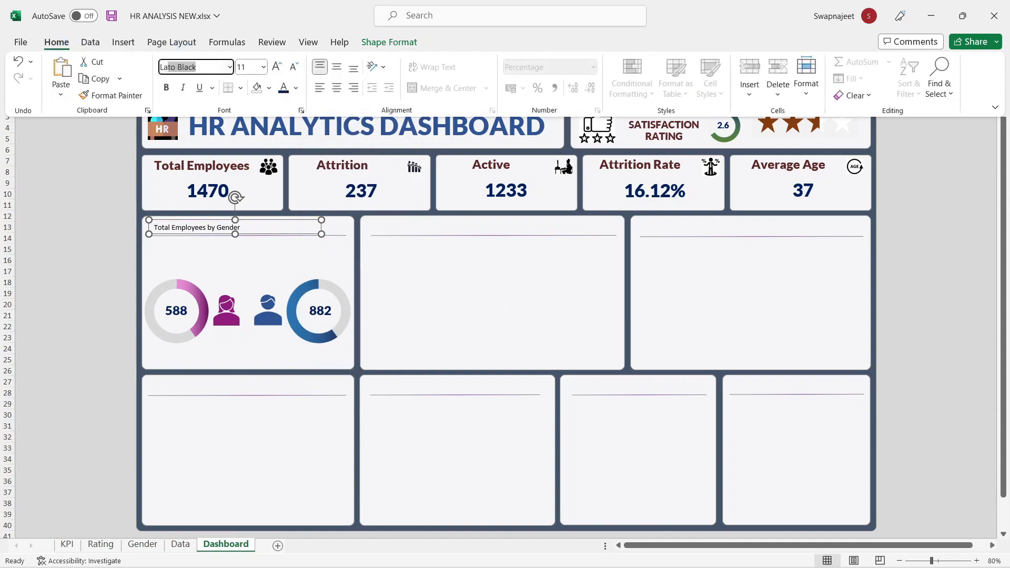
Step: Format the gender heading as Lato Black, 14 pt, in dark red
{"action": "key", "text": "Return"}
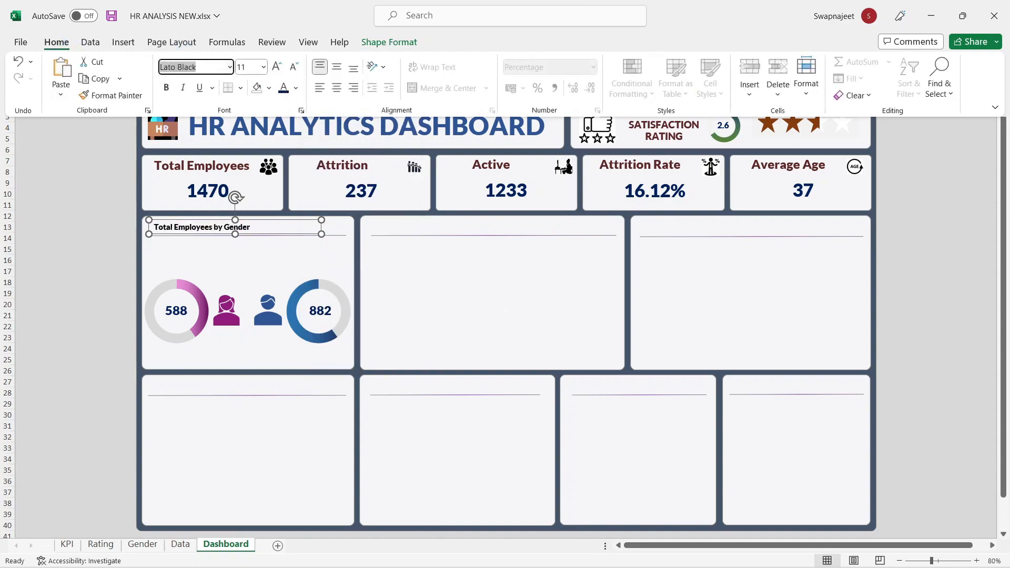
{"action": "left_click", "coordinate": [245, 65]}
{"action": "type", "text": "14"}
{"action": "key", "text": "Return"}
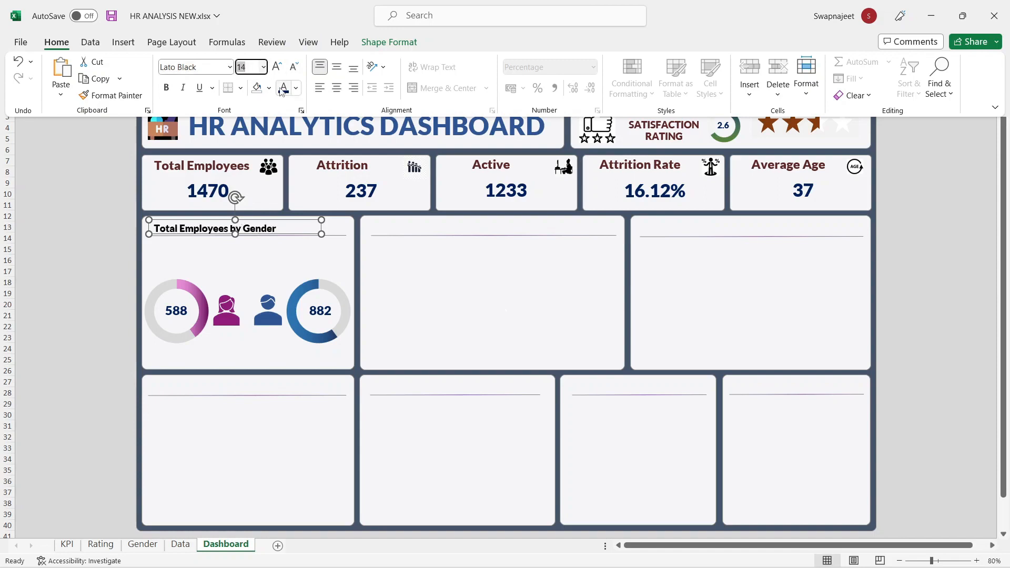
{"action": "left_click", "coordinate": [297, 90]}
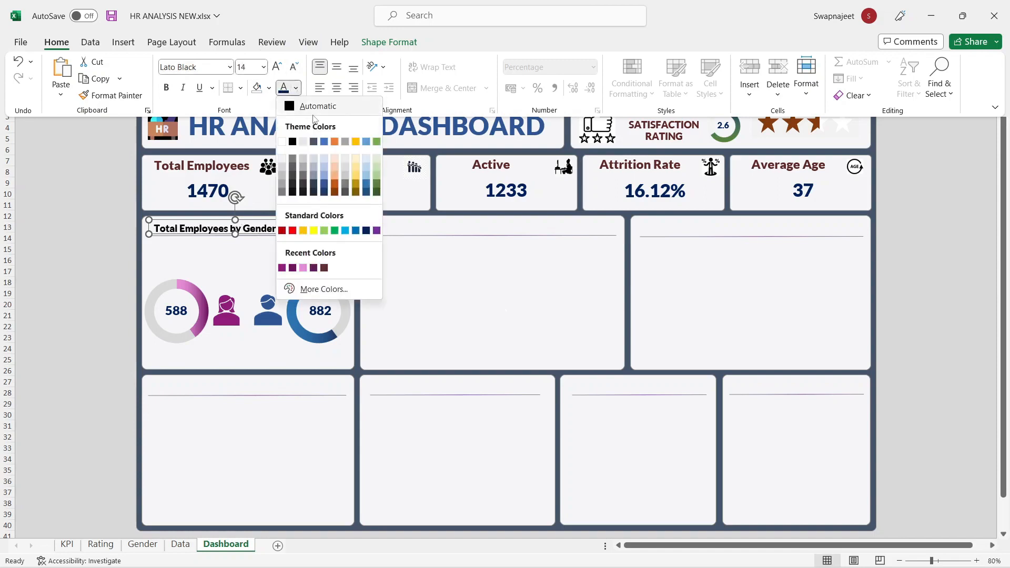
{"action": "left_click", "coordinate": [324, 268]}
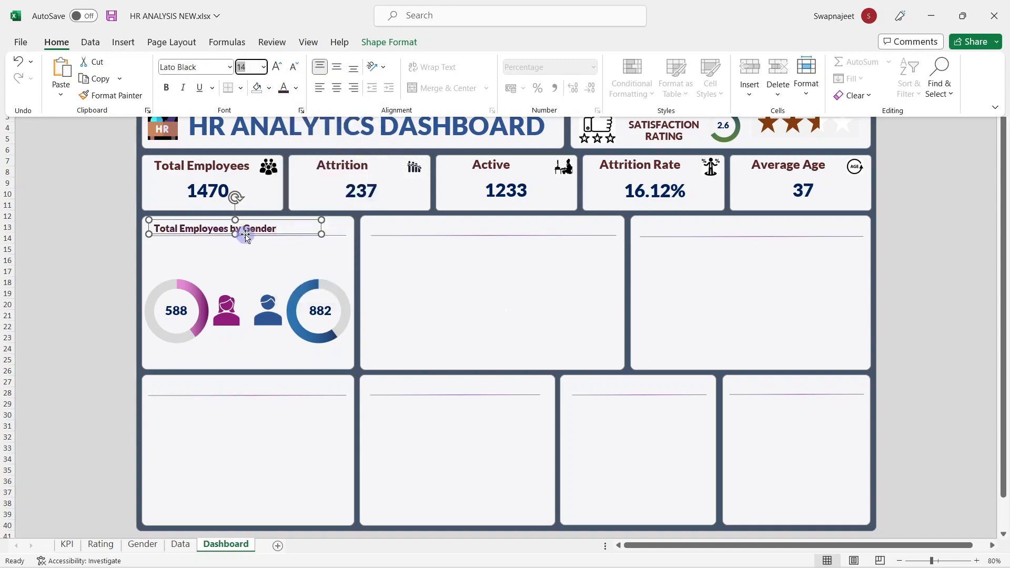
Step: Nudge the heading box into position within the gender panel
{"action": "left_click", "coordinate": [263, 66]}
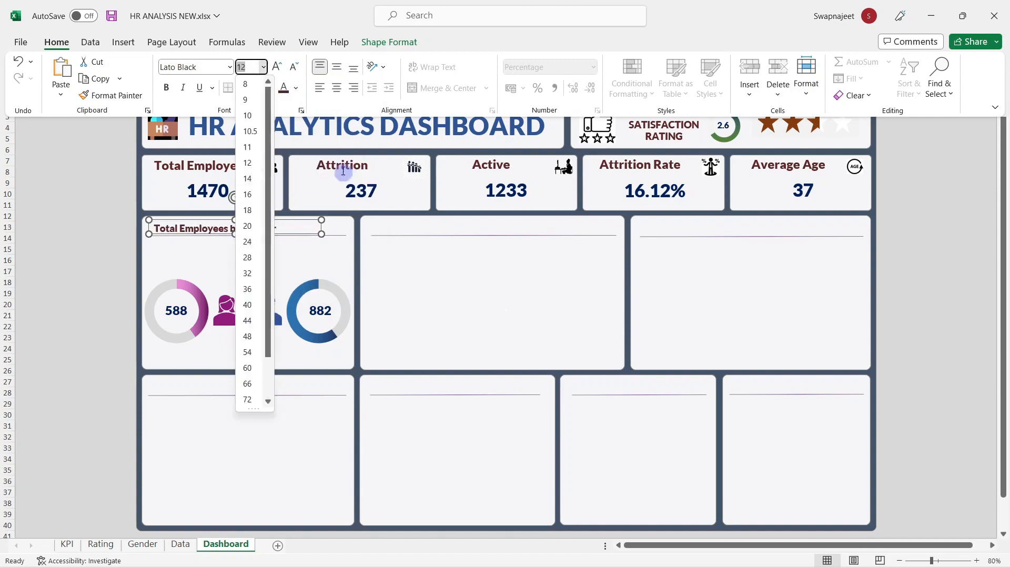
{"action": "left_click", "coordinate": [237, 224]}
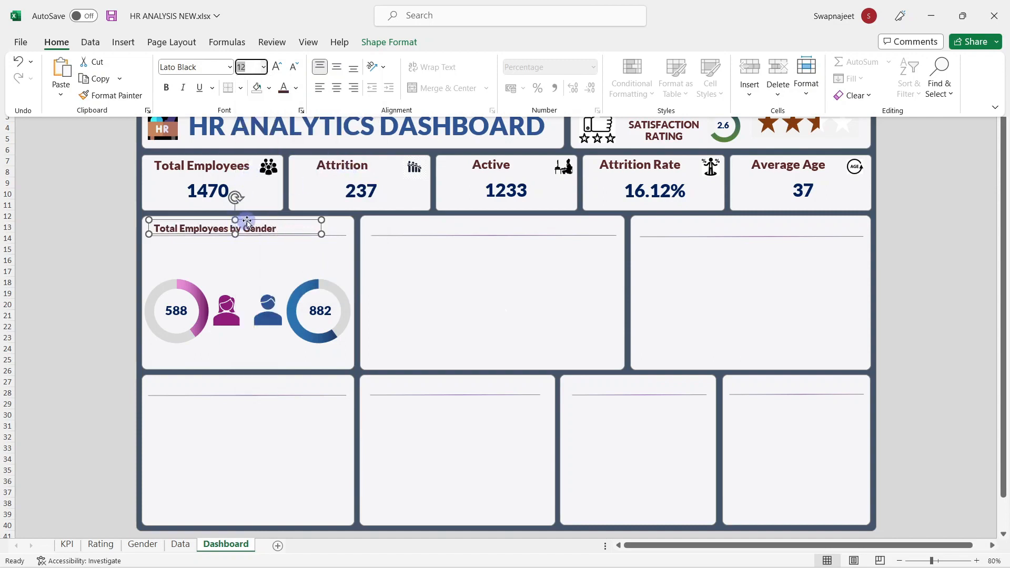
{"action": "left_click", "coordinate": [246, 221]}
{"action": "key", "text": "Up"}
{"action": "key", "text": "Up"}
{"action": "key", "text": "Left"}
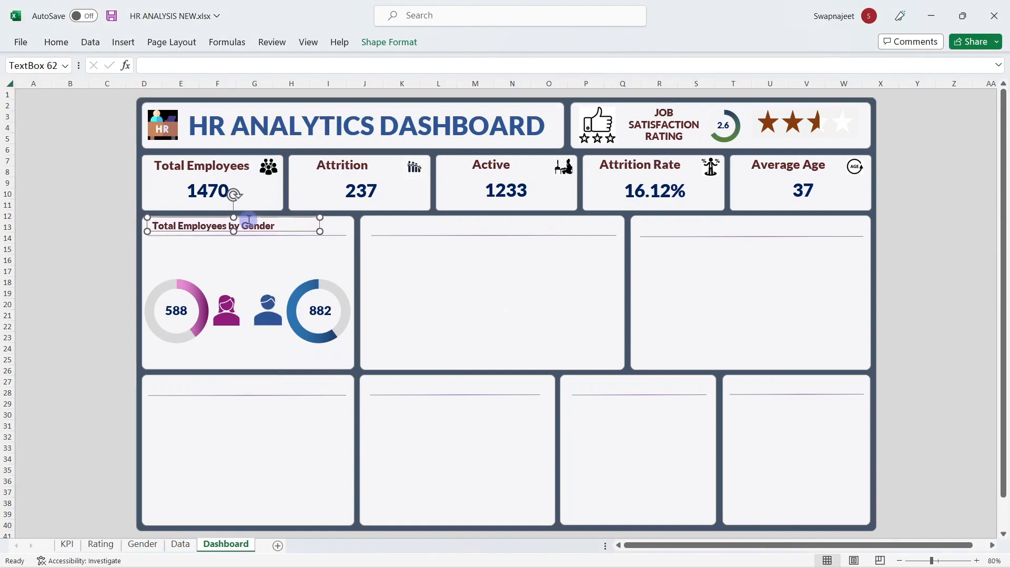
{"action": "key", "text": "Down"}
{"action": "left_click", "coordinate": [66, 248]}
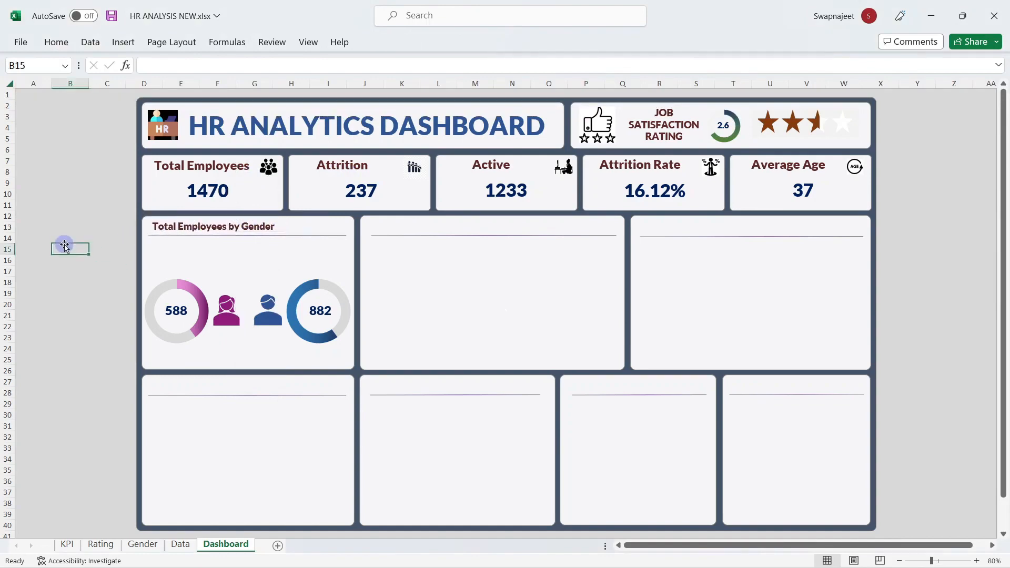
{"action": "mouse_move", "coordinate": [597, 550]}
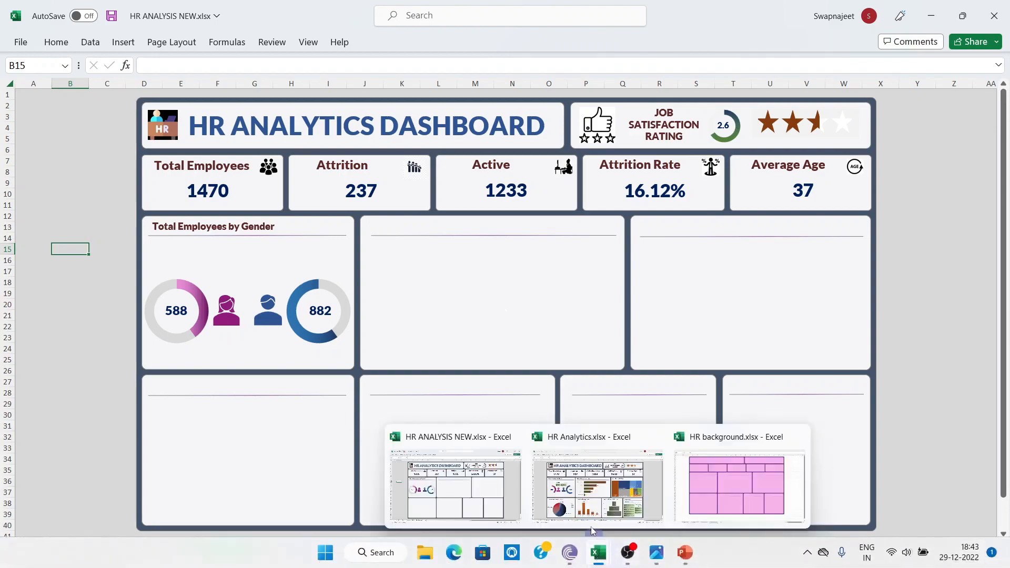
{"action": "mouse_move", "coordinate": [589, 492]}
Step: Reduce the gender heading's font size to 13 pt
{"action": "left_click", "coordinate": [168, 225]}
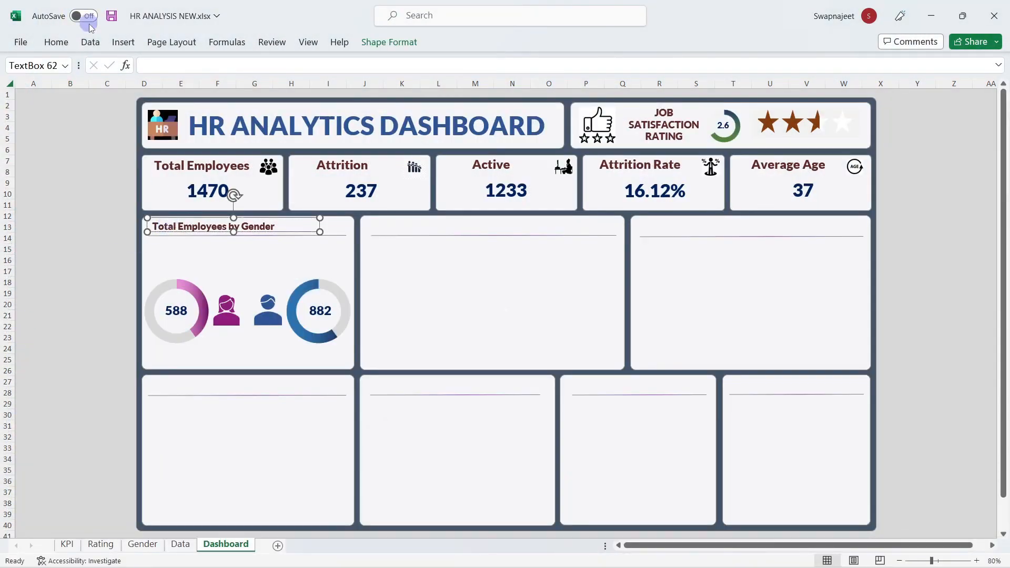
{"action": "left_click", "coordinate": [56, 42]}
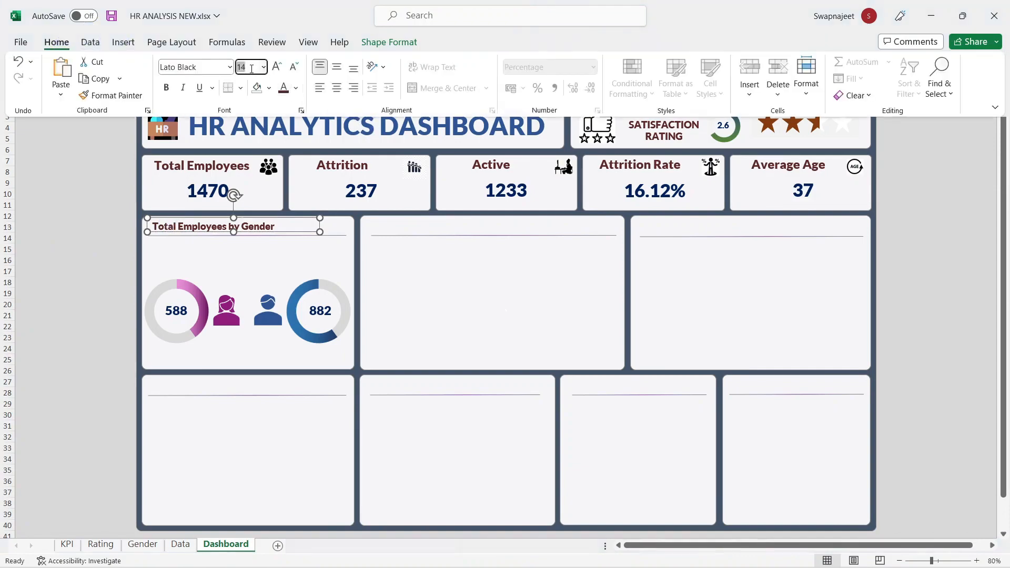
{"action": "key", "text": "Return"}
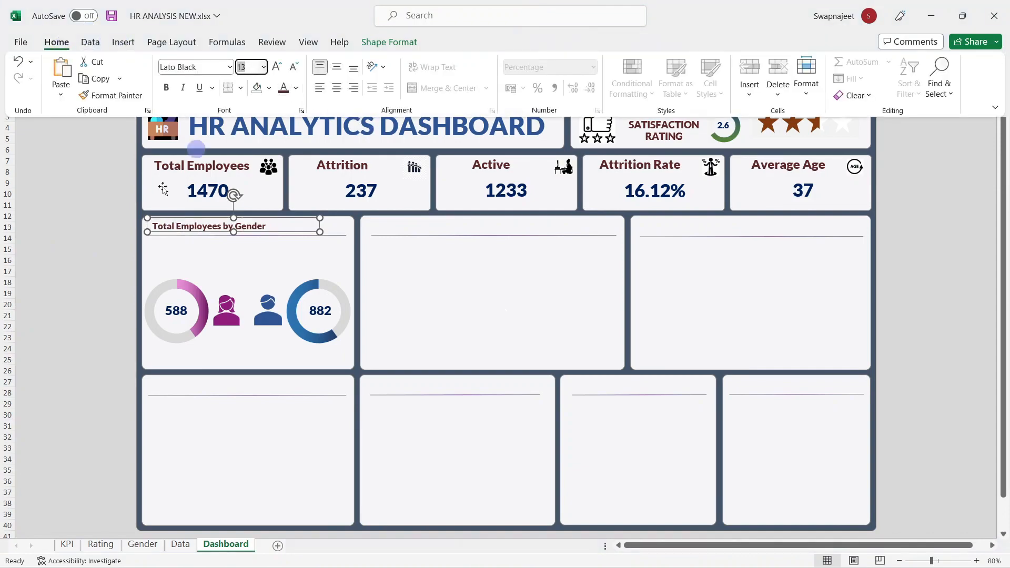
{"action": "left_click", "coordinate": [121, 252]}
{"action": "left_click", "coordinate": [121, 250]}
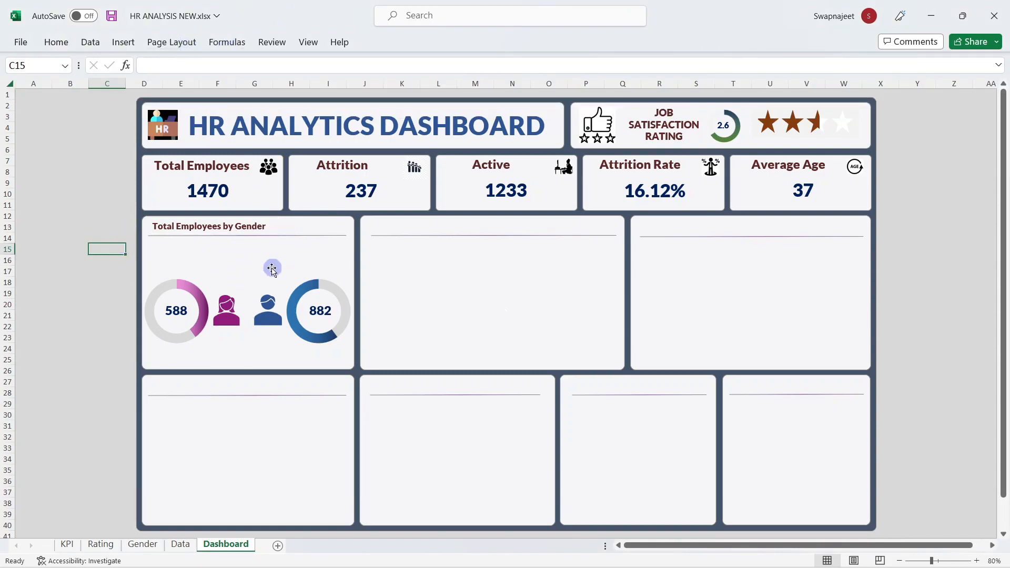
Step: Copy the Gender slicer from the Gender sheet onto the dashboard's gender panel
{"action": "left_click", "coordinate": [132, 545]}
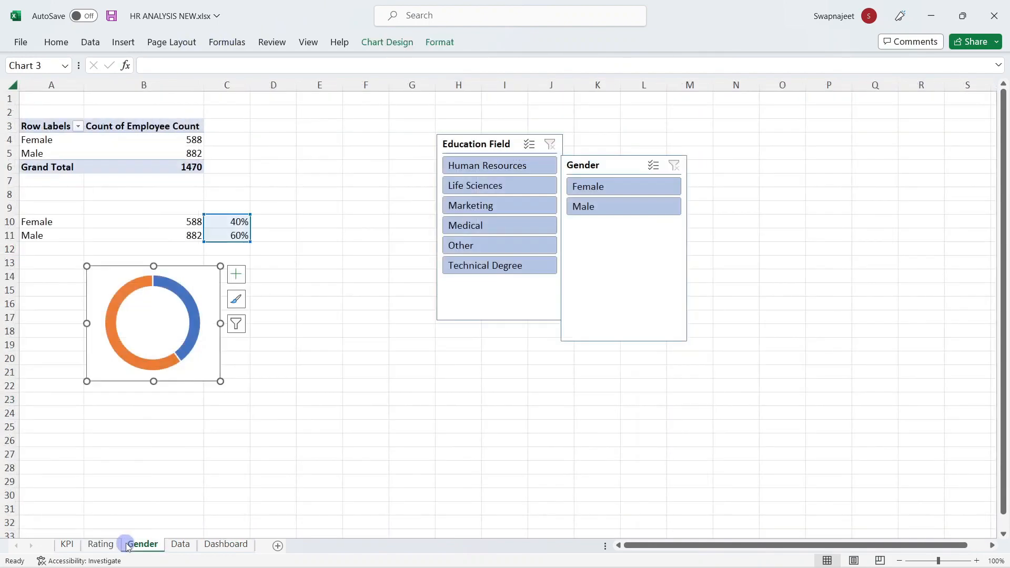
{"action": "left_click", "coordinate": [635, 253]}
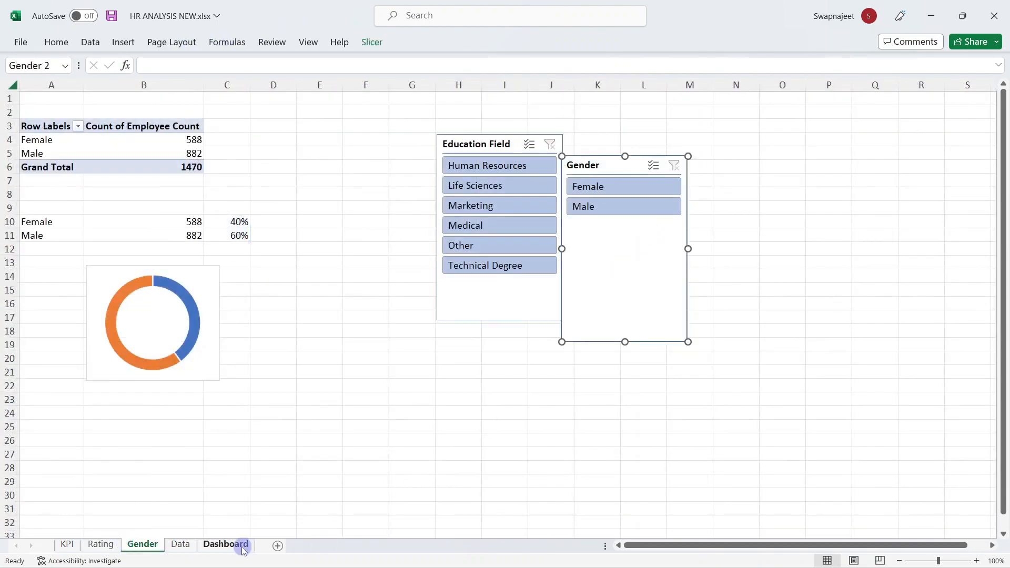
{"action": "left_click", "coordinate": [245, 545]}
{"action": "key", "text": "ctrl+v"}
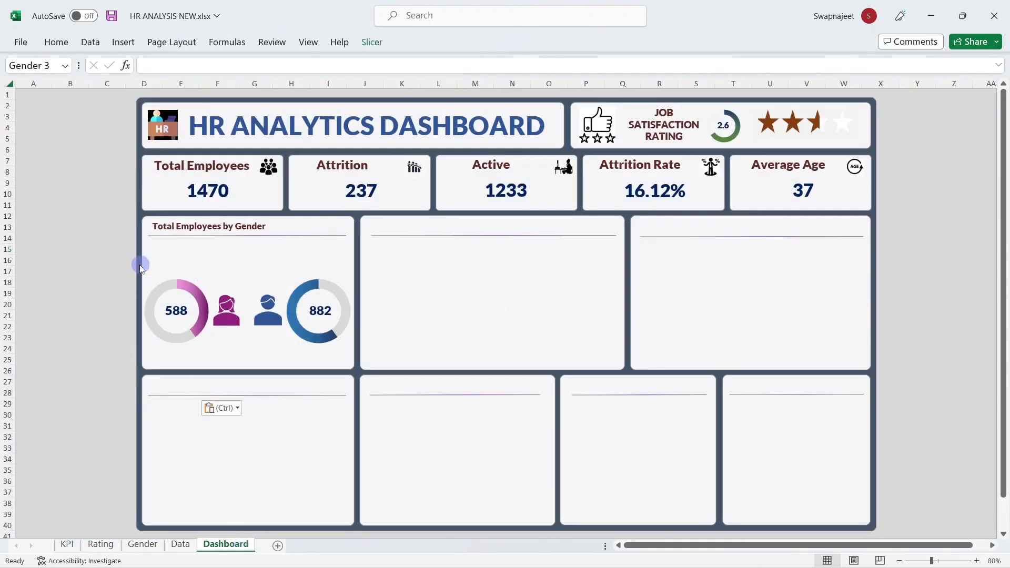
{"action": "left_click_drag", "start_coordinate": [123, 252], "coordinate": [226, 248]}
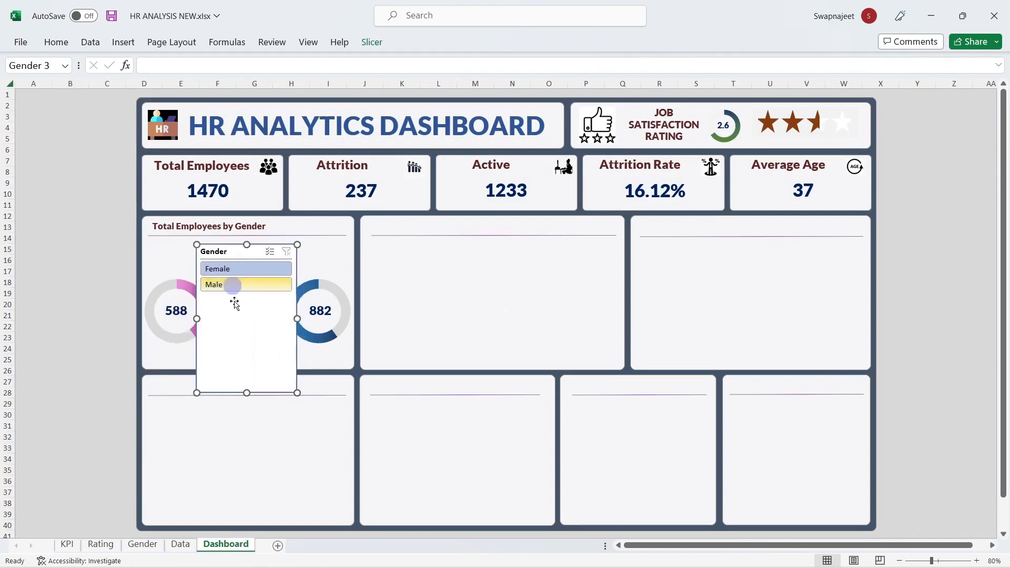
{"action": "left_click_drag", "start_coordinate": [255, 297], "coordinate": [255, 297]}
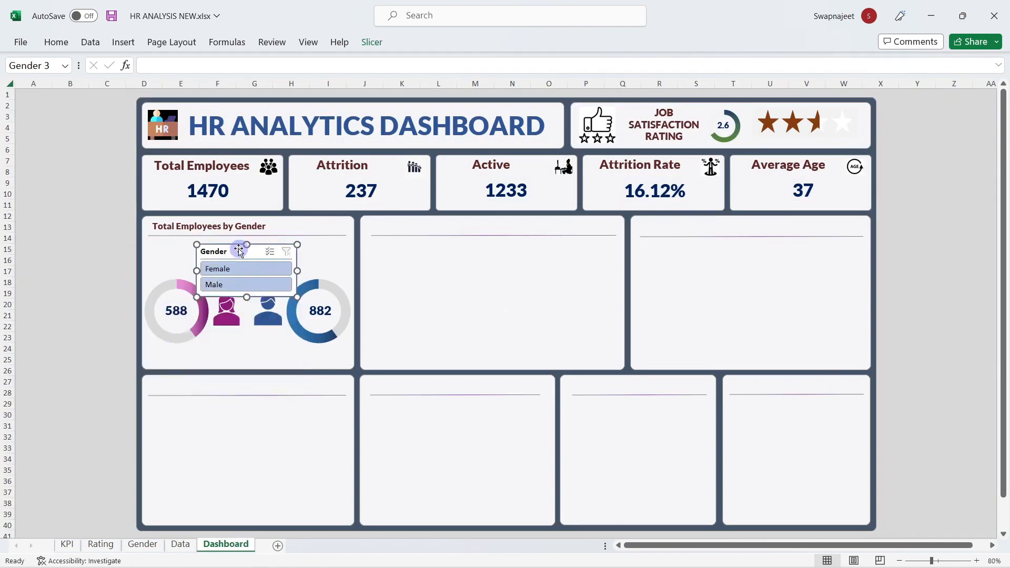
{"action": "left_click_drag", "start_coordinate": [239, 251], "coordinate": [239, 248]}
Step: Lay the Female and Male buttons side by side and shrink the slicer to fit
{"action": "left_click", "coordinate": [373, 42]}
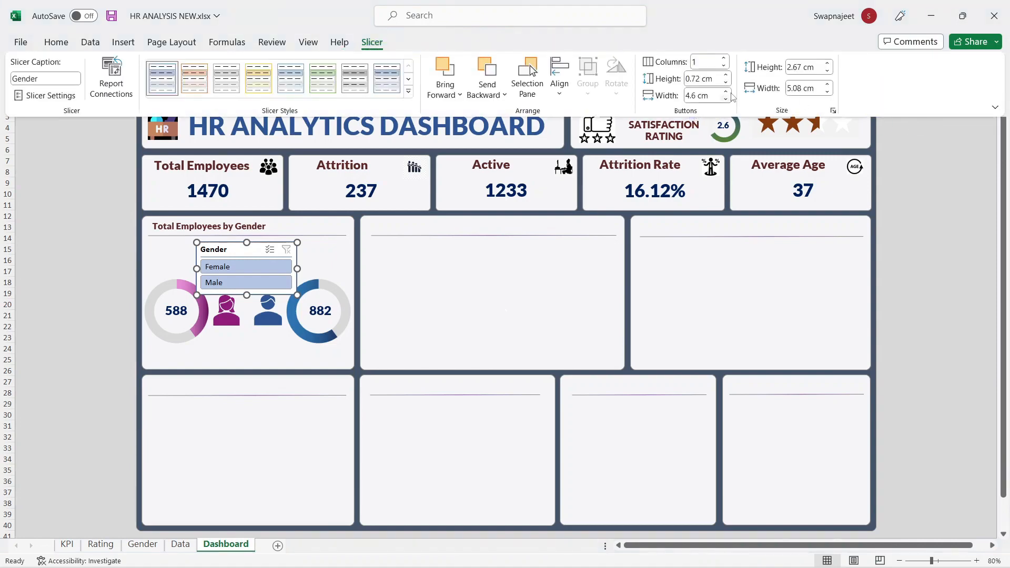
{"action": "left_click", "coordinate": [726, 59]}
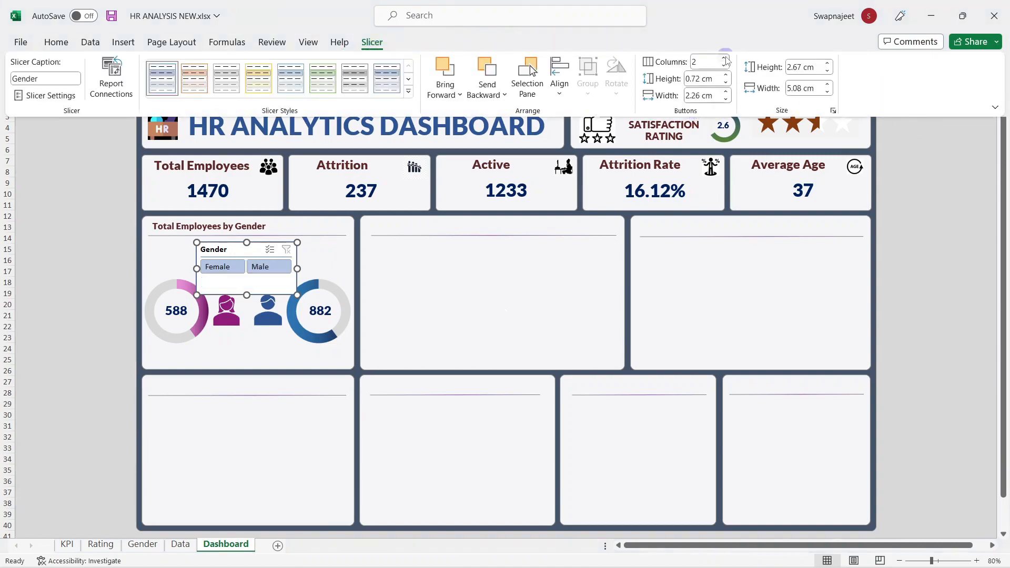
{"action": "left_click", "coordinate": [249, 279]}
{"action": "left_click_drag", "start_coordinate": [247, 295], "coordinate": [244, 260]}
{"action": "left_click", "coordinate": [45, 259]}
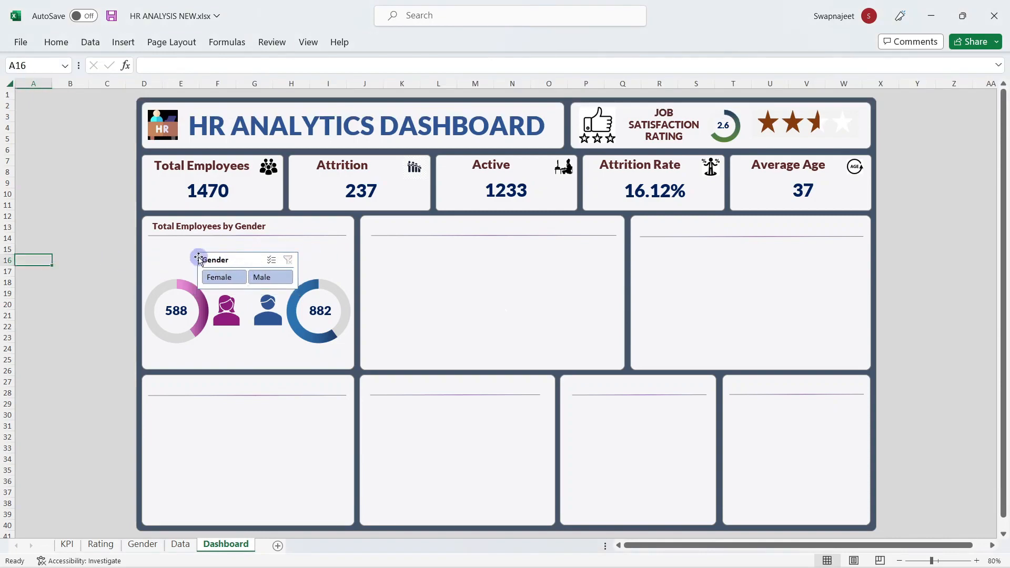
{"action": "left_click", "coordinate": [227, 259]}
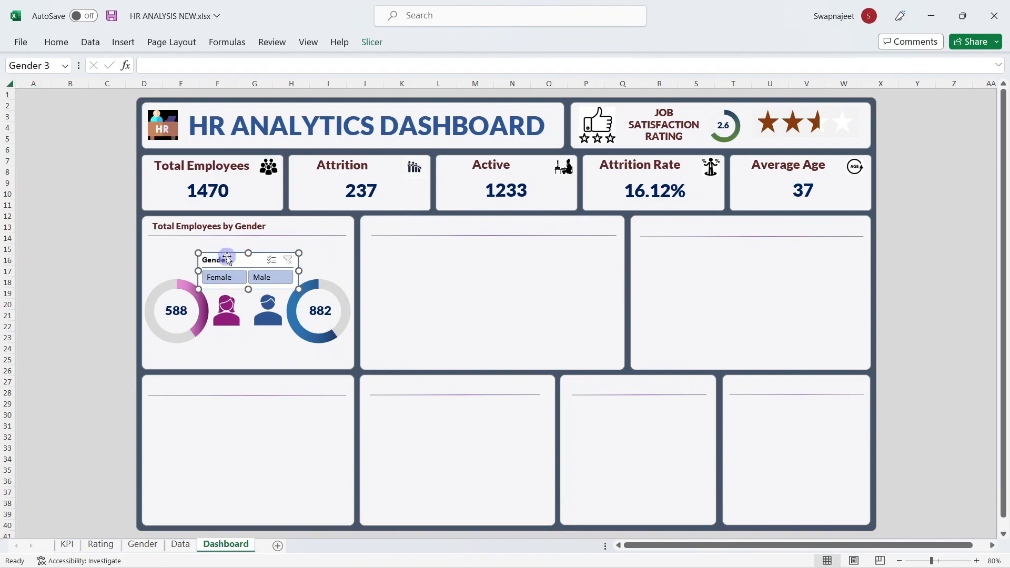
{"action": "left_click_drag", "start_coordinate": [227, 259], "coordinate": [227, 255]}
Step: Test the slicer with Female and Male, then clear it to restore 588 and 882
{"action": "left_click", "coordinate": [107, 282]}
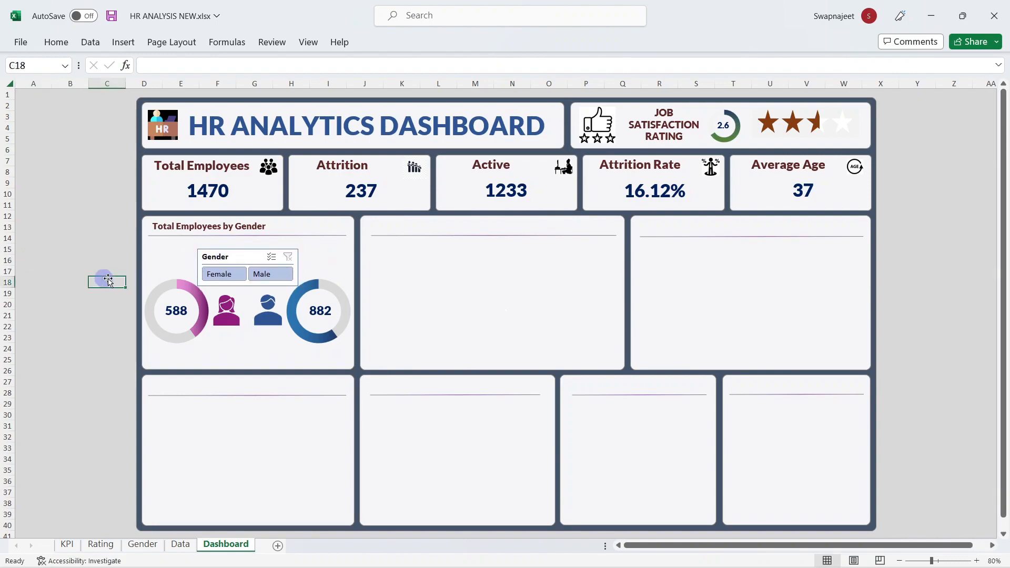
{"action": "left_click", "coordinate": [232, 274]}
{"action": "left_click", "coordinate": [280, 275]}
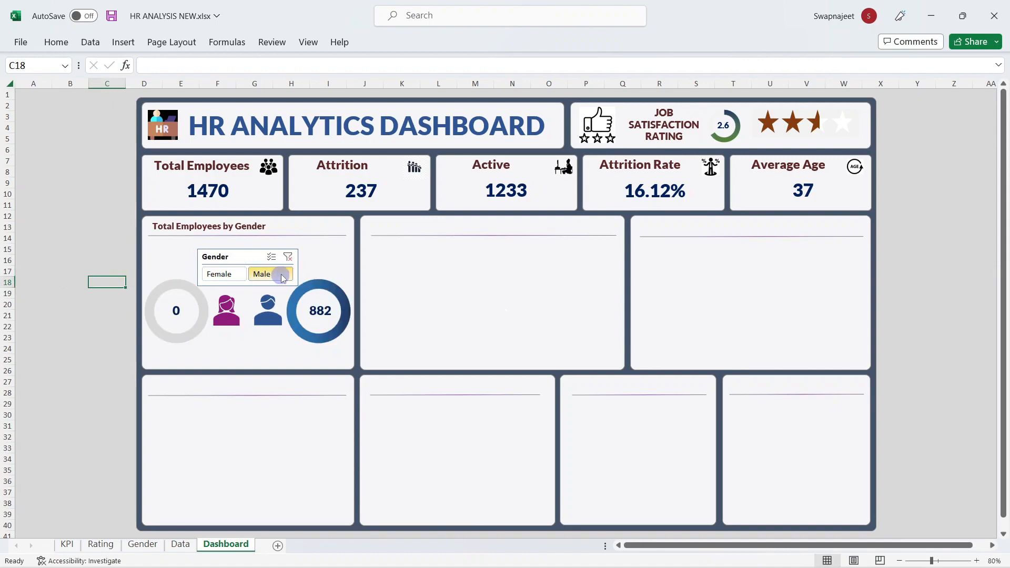
{"action": "left_click", "coordinate": [226, 274]}
{"action": "left_click", "coordinate": [271, 275]}
{"action": "left_click", "coordinate": [226, 274]}
{"action": "left_click", "coordinate": [273, 276]}
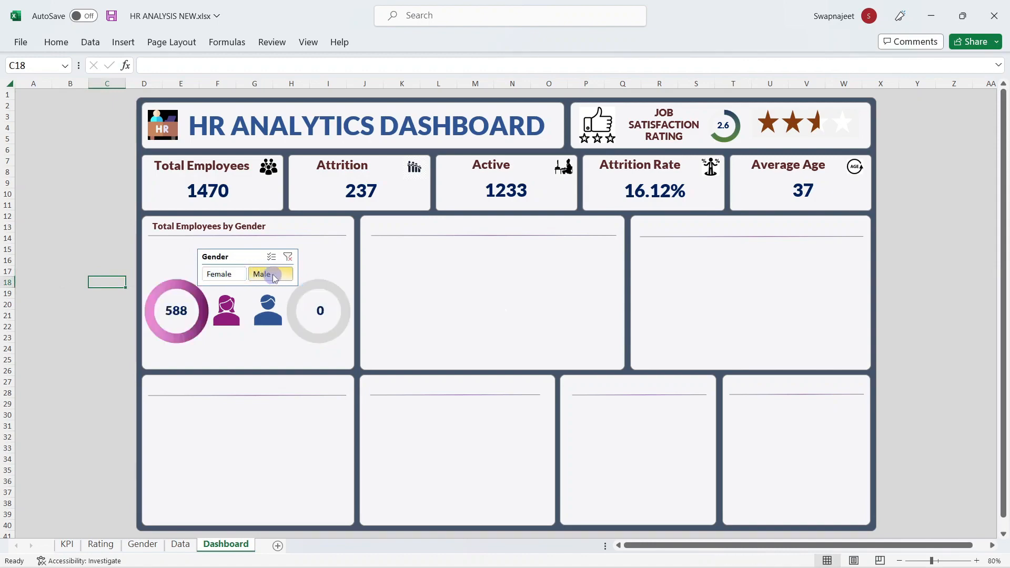
{"action": "left_click", "coordinate": [288, 257]}
{"action": "left_click", "coordinate": [96, 216]}
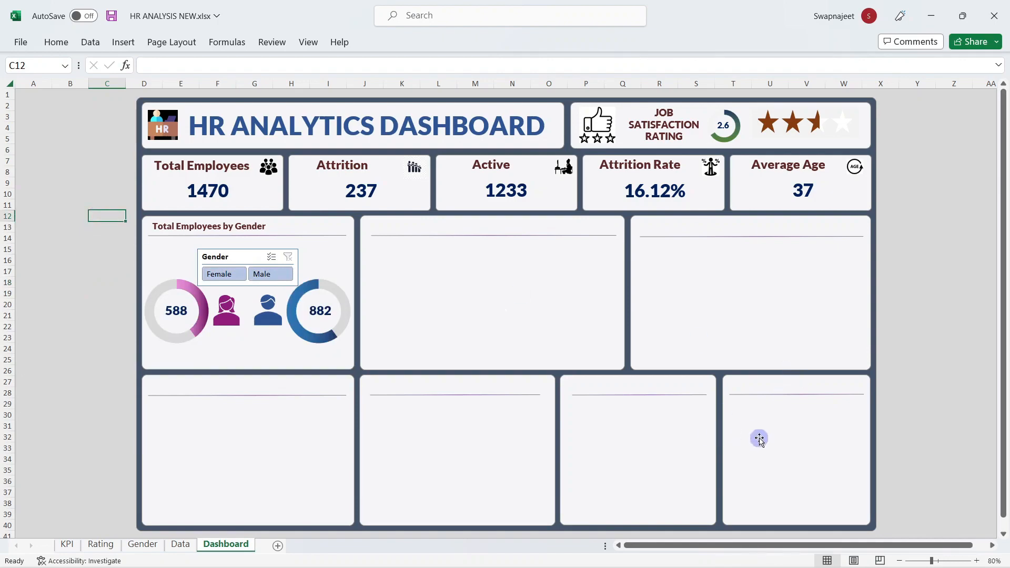
{"action": "left_click", "coordinate": [945, 256]}
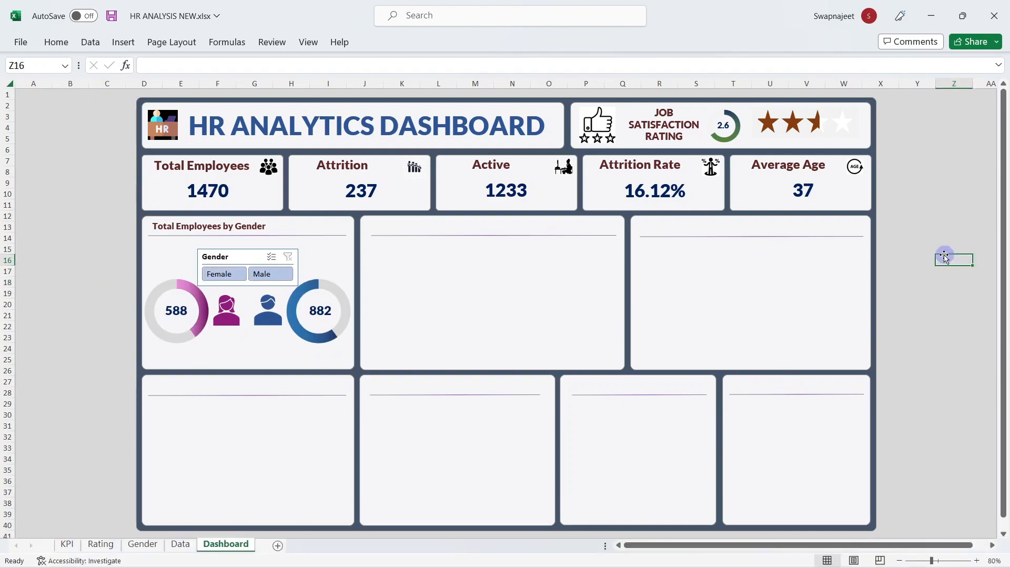
{"action": "left_click", "coordinate": [142, 406]}
Step: Insert a PivotTable from the Data sheet's Table1 on a new worksheet
{"action": "left_click", "coordinate": [176, 544]}
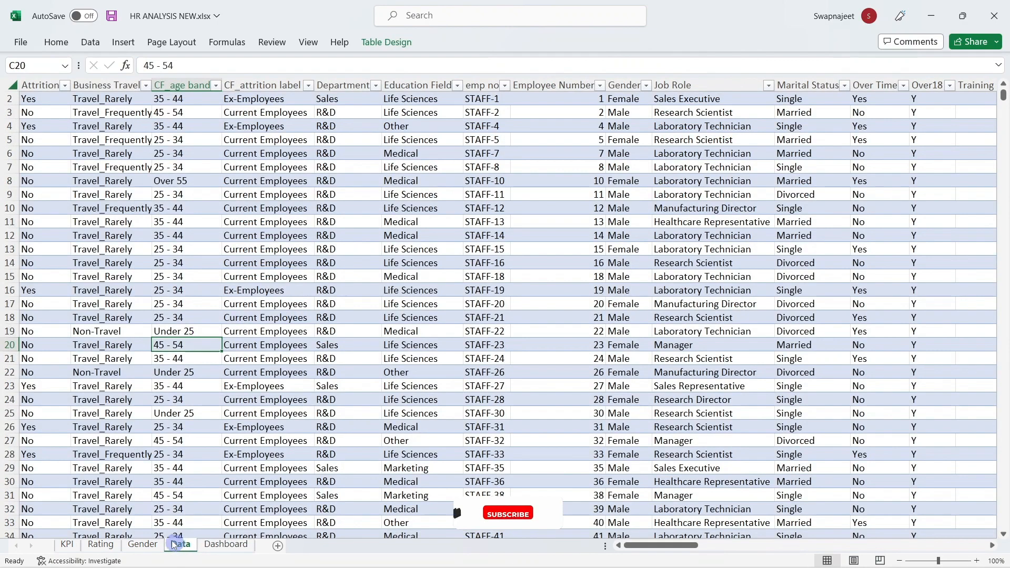
{"action": "scroll", "coordinate": [318, 420], "scroll_direction": "up", "scroll_amount": 1}
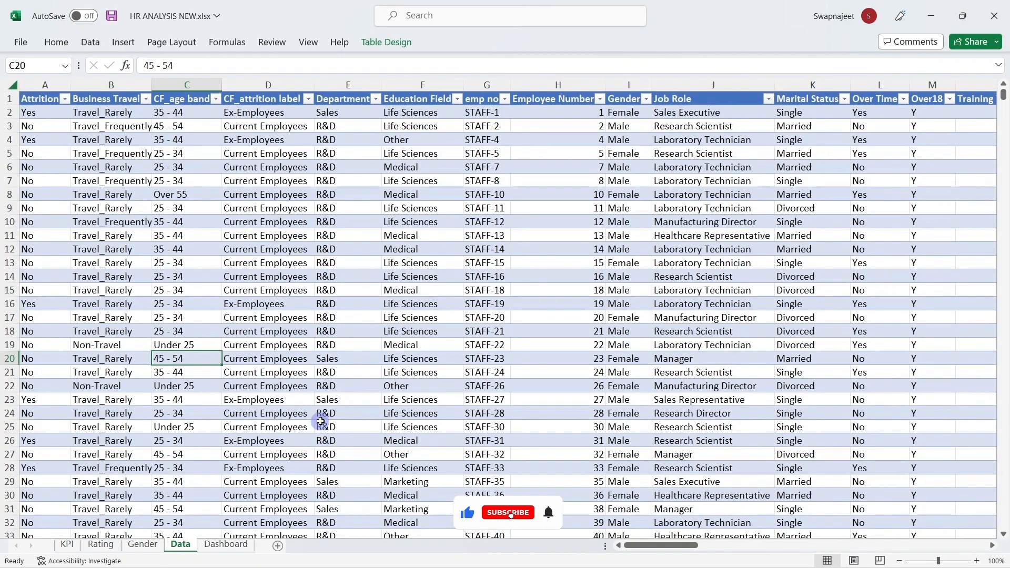
{"action": "left_click", "coordinate": [129, 42]}
{"action": "left_click", "coordinate": [29, 74]}
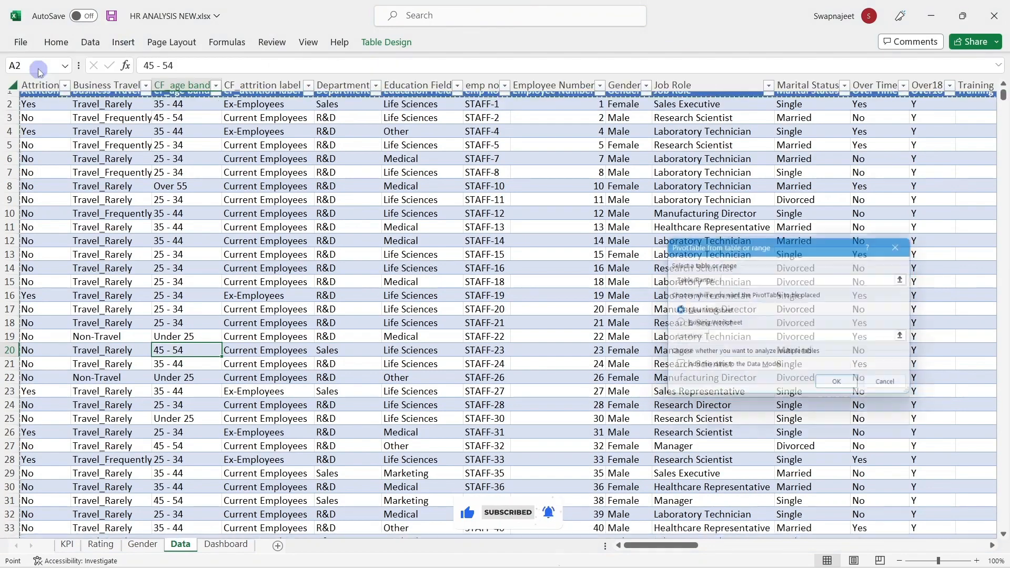
{"action": "left_click", "coordinate": [830, 388]}
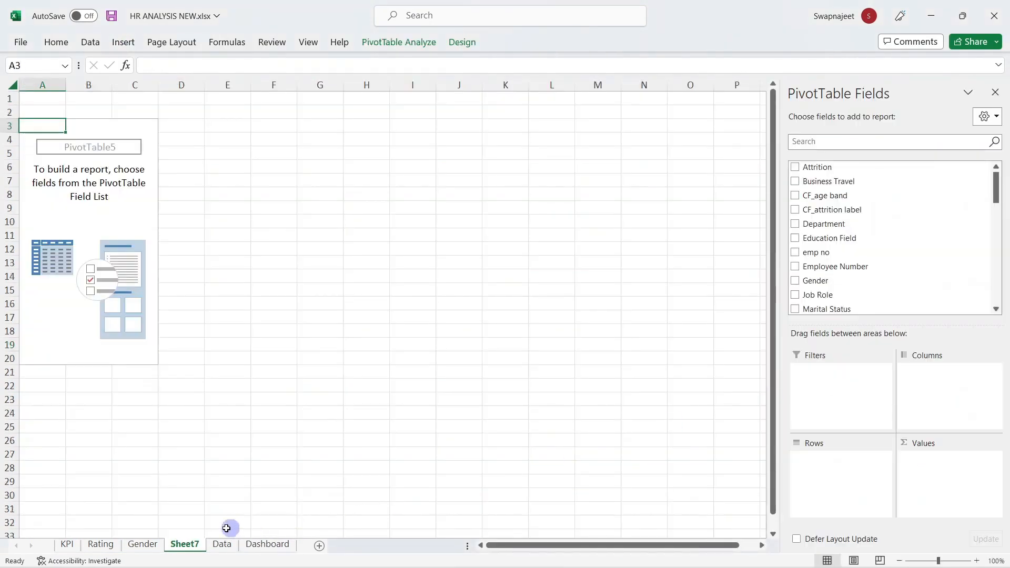
Step: Name both the PivotTable and Sheet7 'Education by Attrition'
{"action": "left_click", "coordinate": [401, 41]}
{"action": "left_click", "coordinate": [17, 76]}
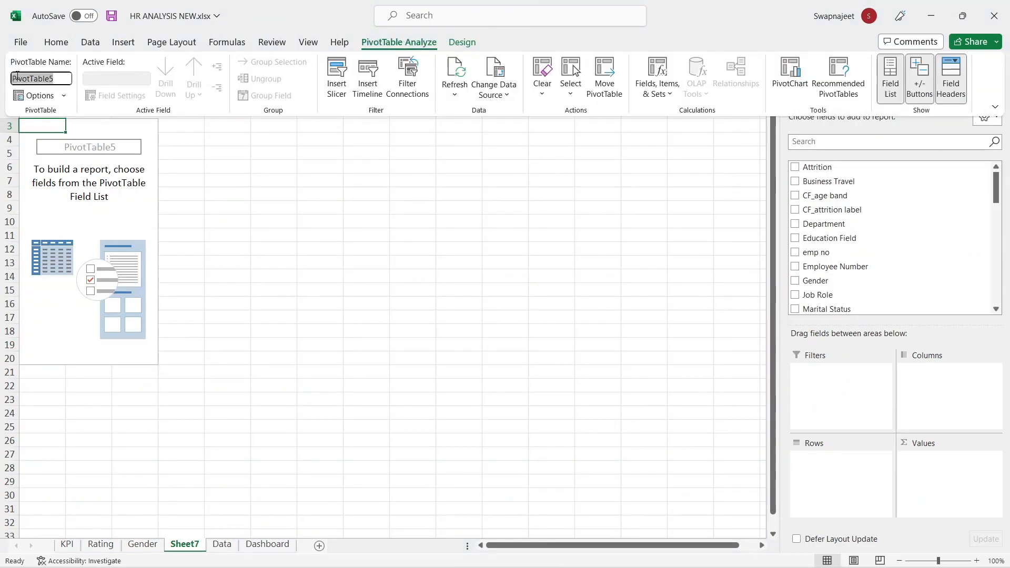
{"action": "type", "text": "Education by Attrit"}
{"action": "left_click", "coordinate": [329, 341]}
{"action": "left_click", "coordinate": [291, 449]}
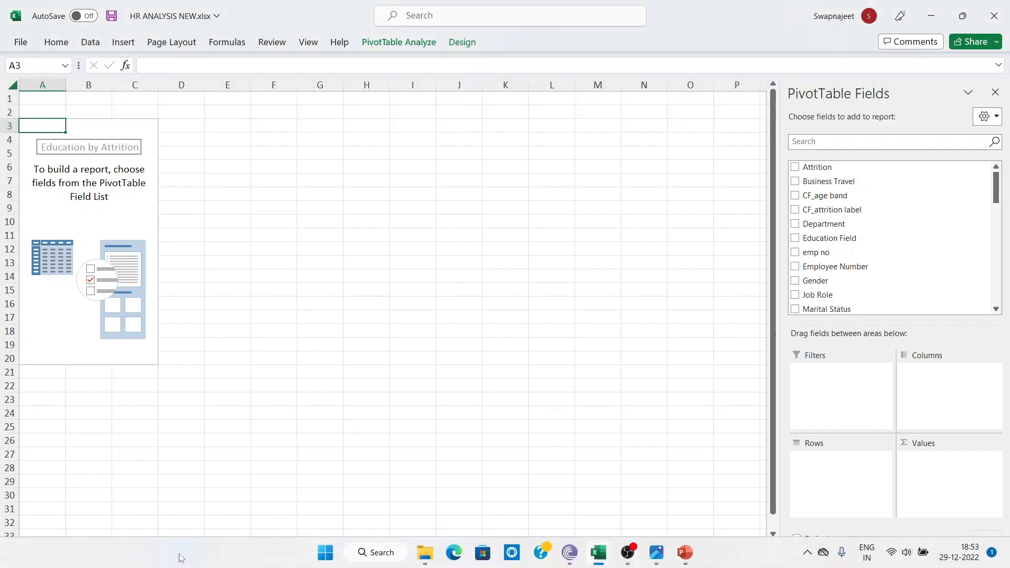
{"action": "left_click", "coordinate": [179, 524]}
{"action": "double_click", "coordinate": [184, 544]}
{"action": "left_click", "coordinate": [231, 400]}
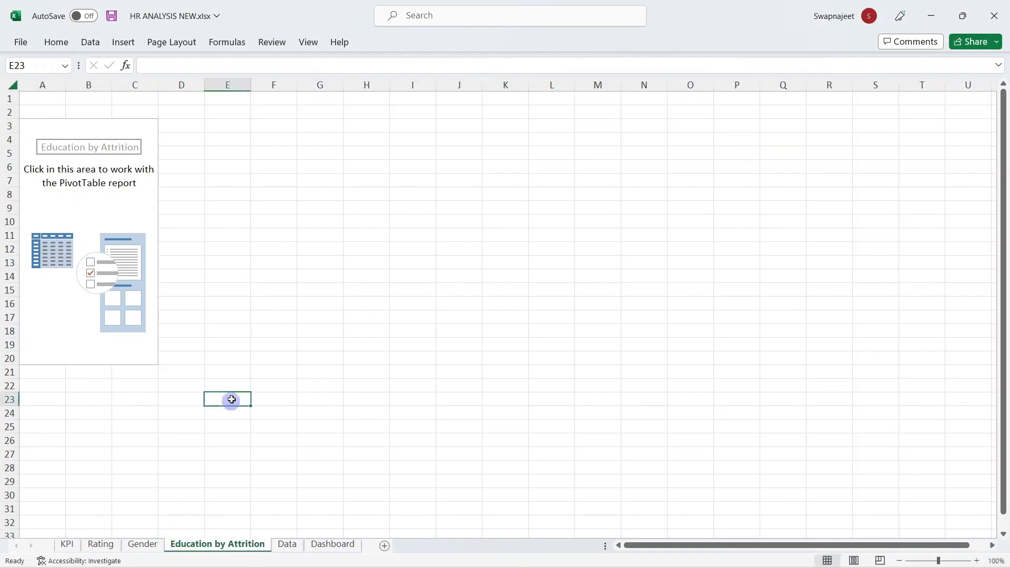
Step: Put Education in Rows and sum CF_attrition count in Values
{"action": "left_click", "coordinate": [119, 189]}
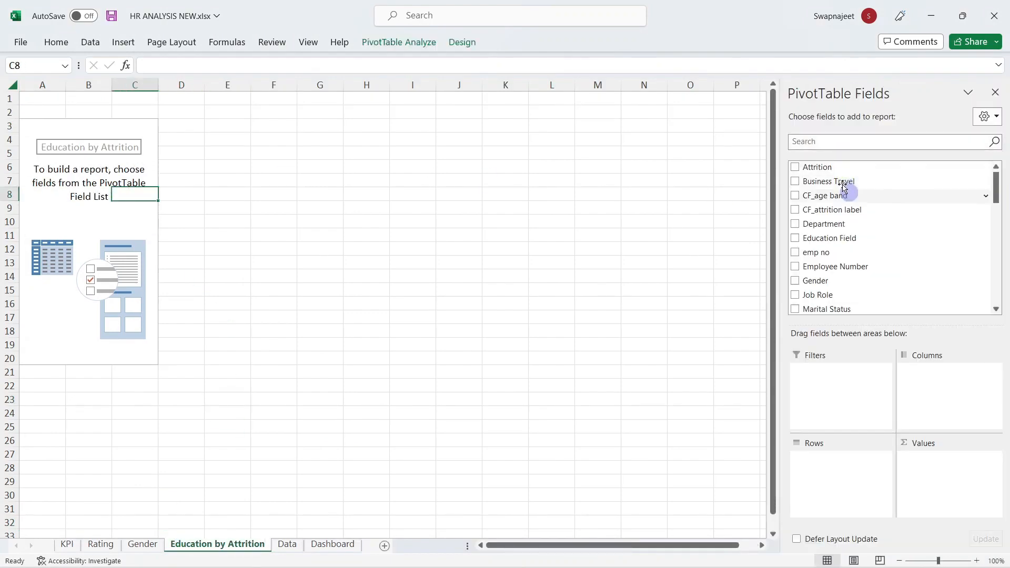
{"action": "scroll", "coordinate": [846, 263], "scroll_direction": "down", "scroll_amount": 2}
{"action": "left_click", "coordinate": [819, 143]}
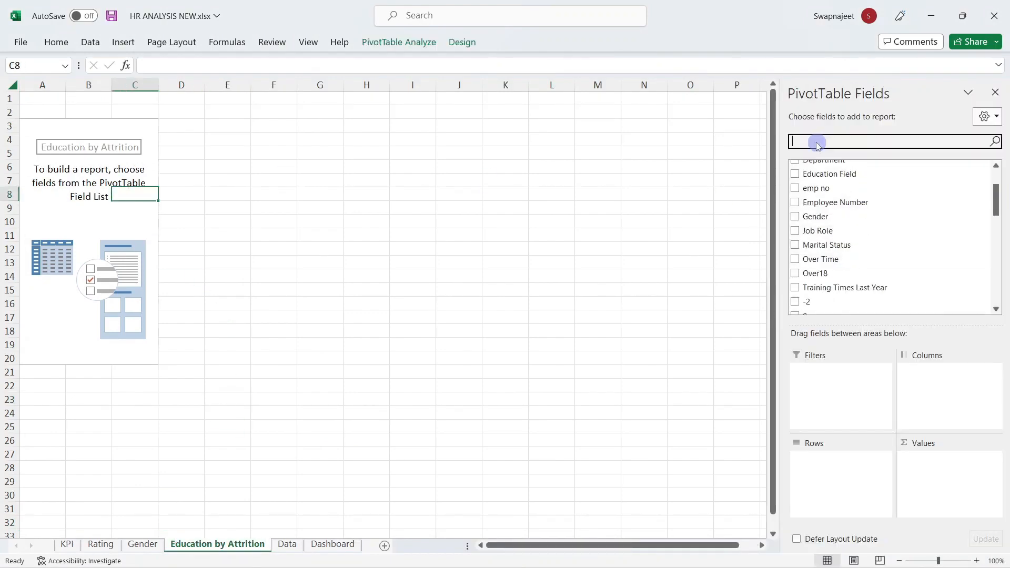
{"action": "type", "text": "ed"}
{"action": "left_click_drag", "start_coordinate": [826, 181], "coordinate": [854, 463]}
{"action": "left_click", "coordinate": [842, 226]}
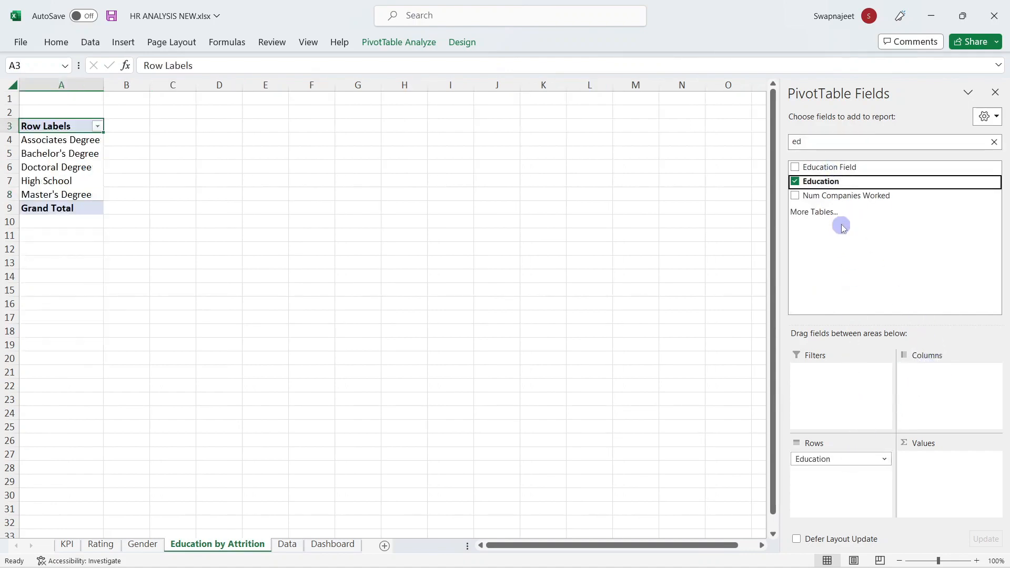
{"action": "left_click", "coordinate": [819, 141]}
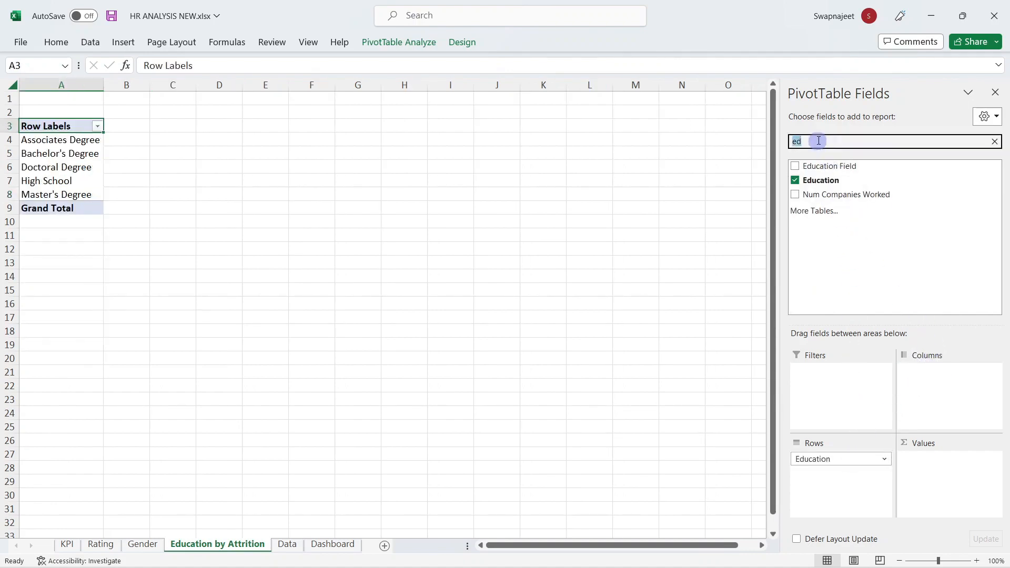
{"action": "type", "text": "att"}
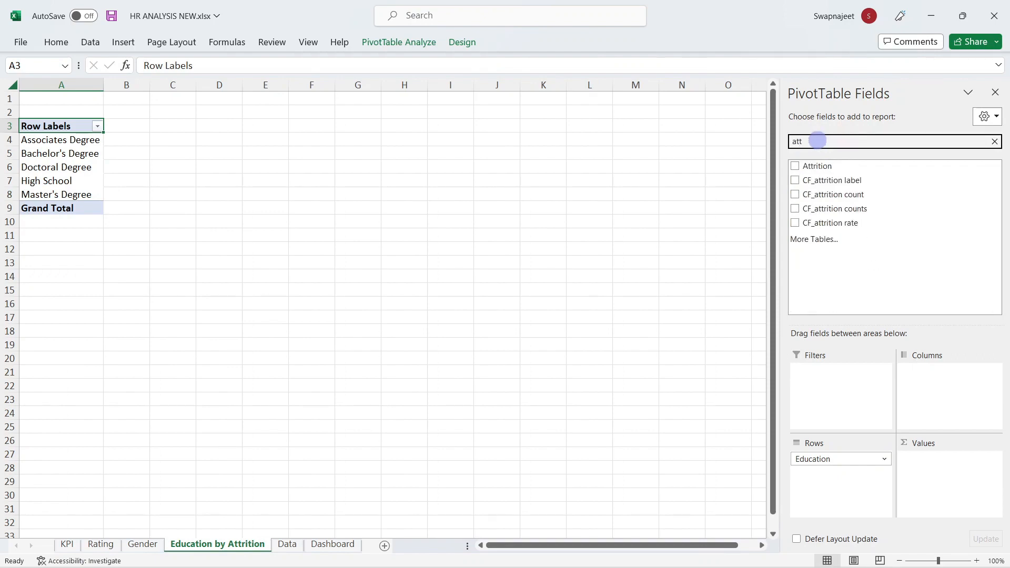
{"action": "left_click_drag", "start_coordinate": [828, 196], "coordinate": [970, 453]}
{"action": "left_click", "coordinate": [994, 93]}
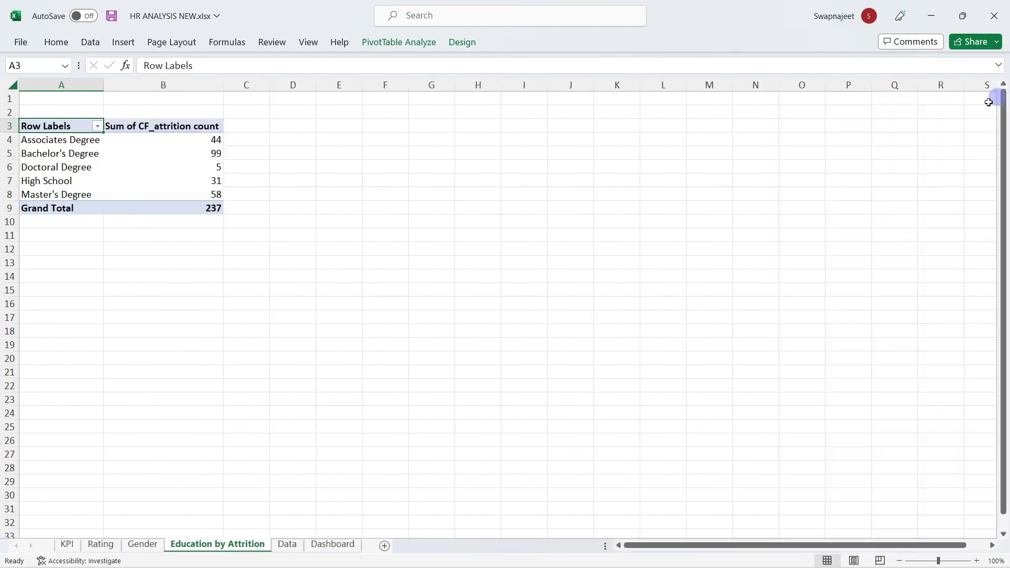
Step: Insert a clustered bar PivotChart from the education pivot data A4:B8
{"action": "left_click", "coordinate": [336, 169]}
{"action": "left_click_drag", "start_coordinate": [52, 137], "coordinate": [192, 188]}
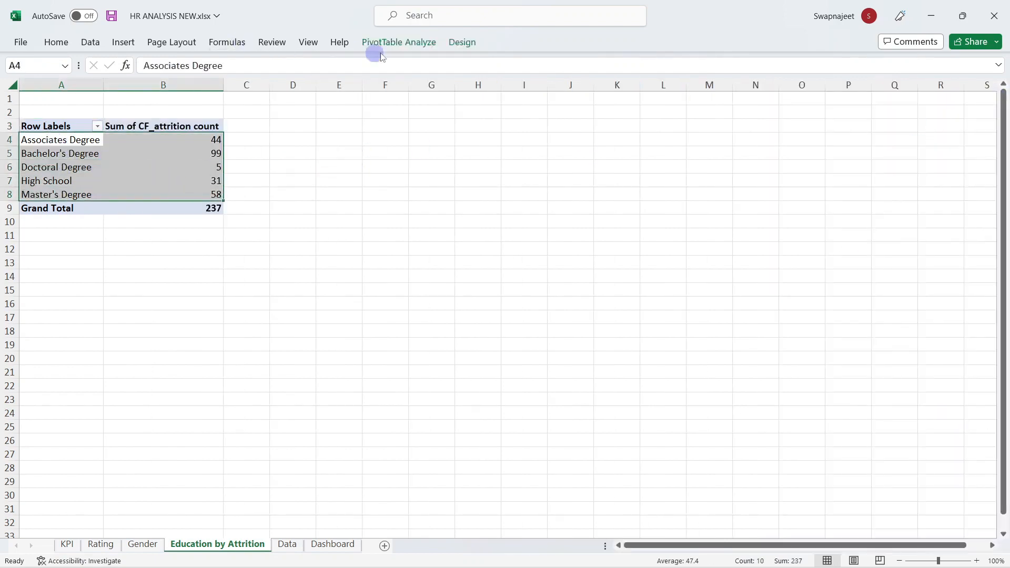
{"action": "mouse_move", "coordinate": [158, 181]}
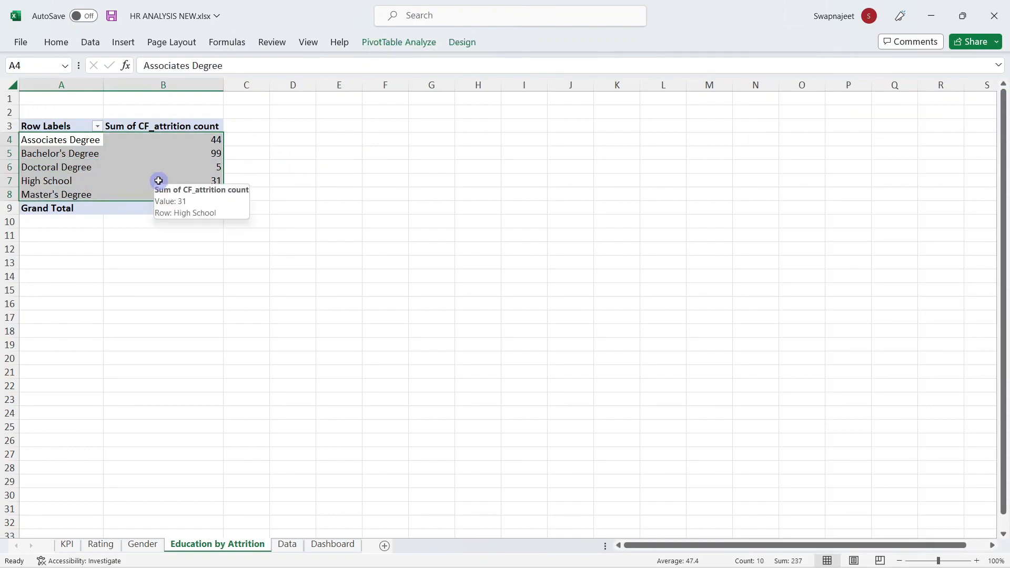
{"action": "left_click", "coordinate": [409, 44]}
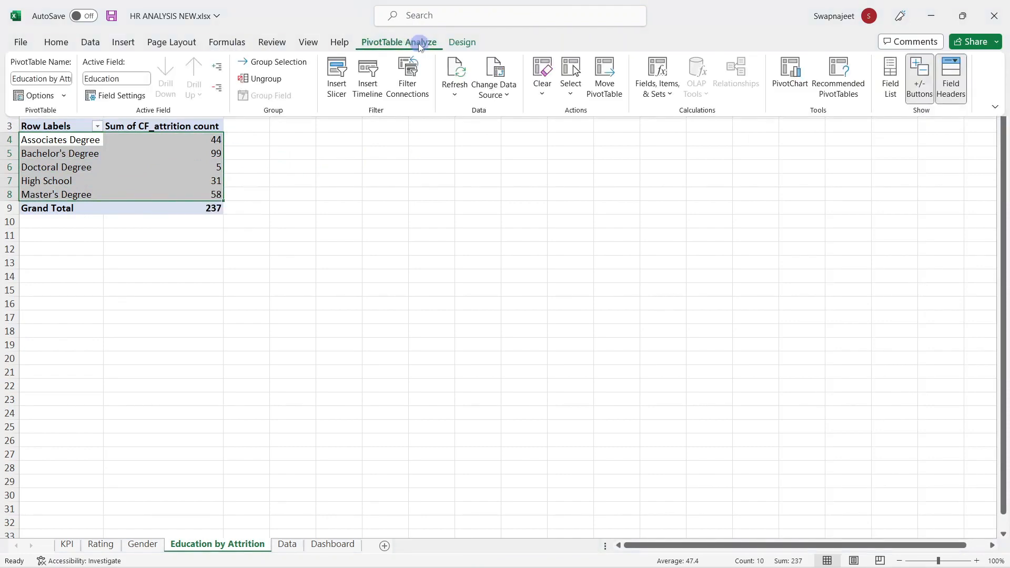
{"action": "left_click", "coordinate": [790, 73]}
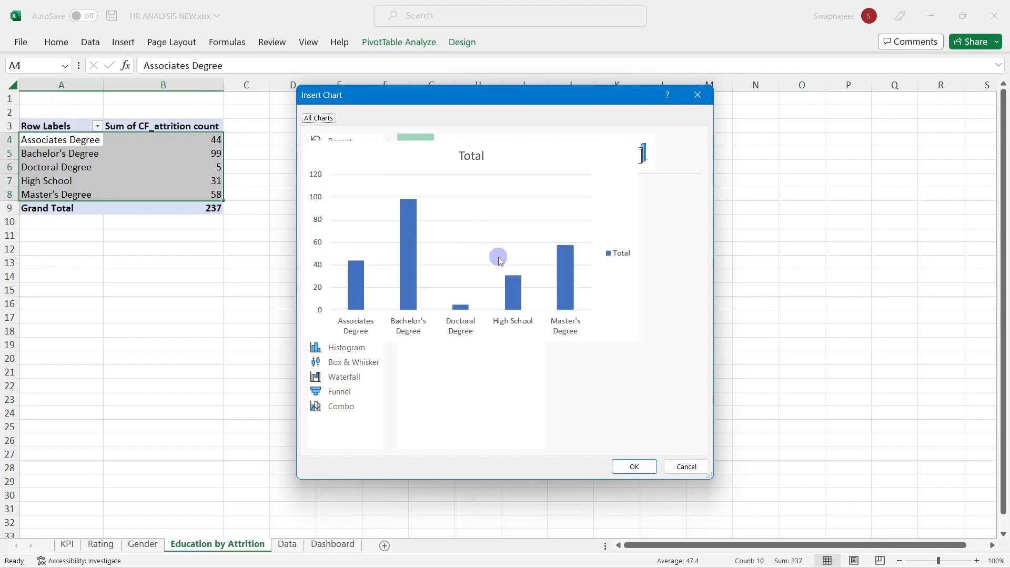
{"action": "left_click", "coordinate": [346, 212]}
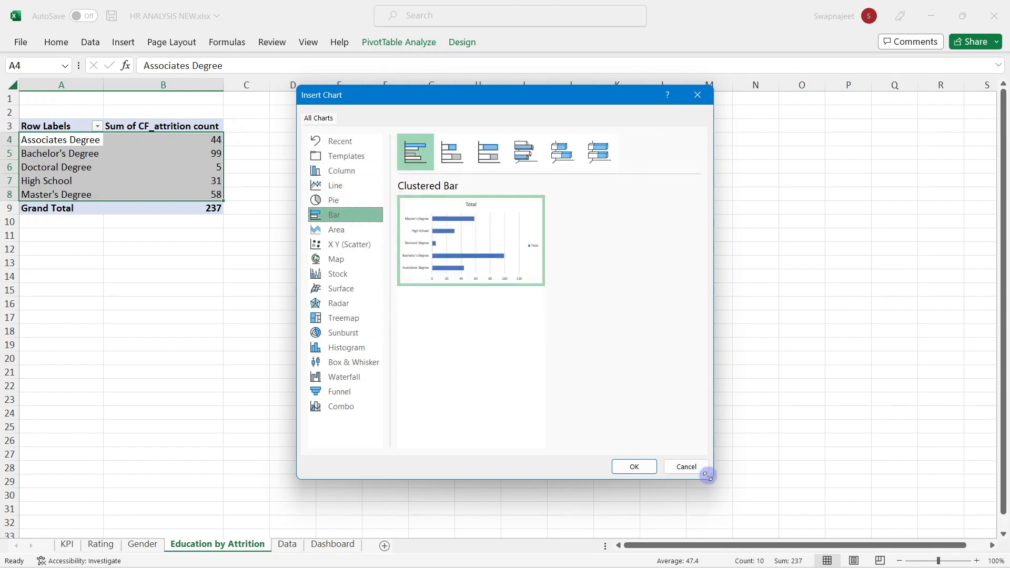
{"action": "left_click", "coordinate": [635, 467]}
{"action": "left_click", "coordinate": [275, 350]}
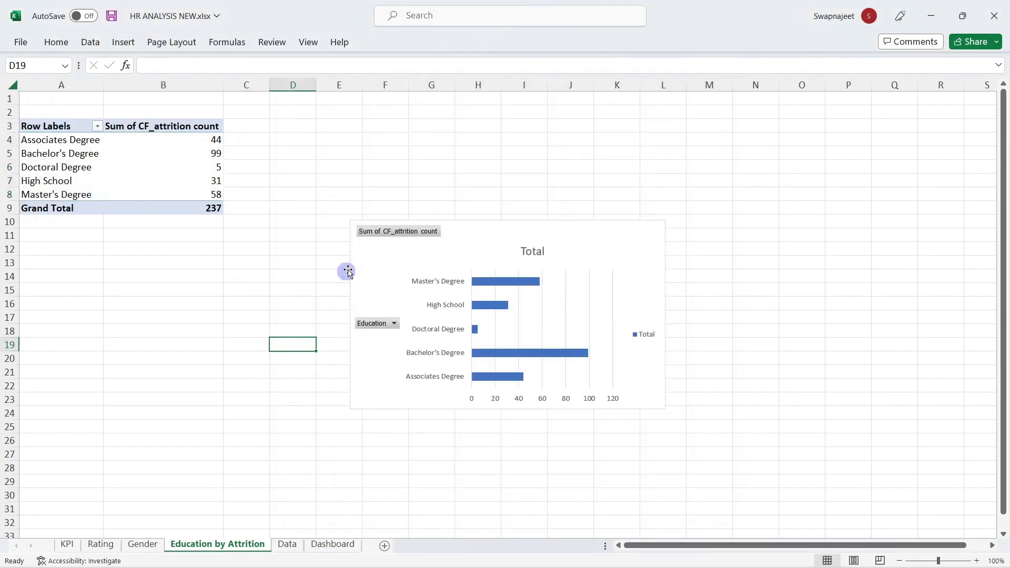
Step: Hide the chart's field buttons and delete its Total legend and title
{"action": "left_click", "coordinate": [384, 235]}
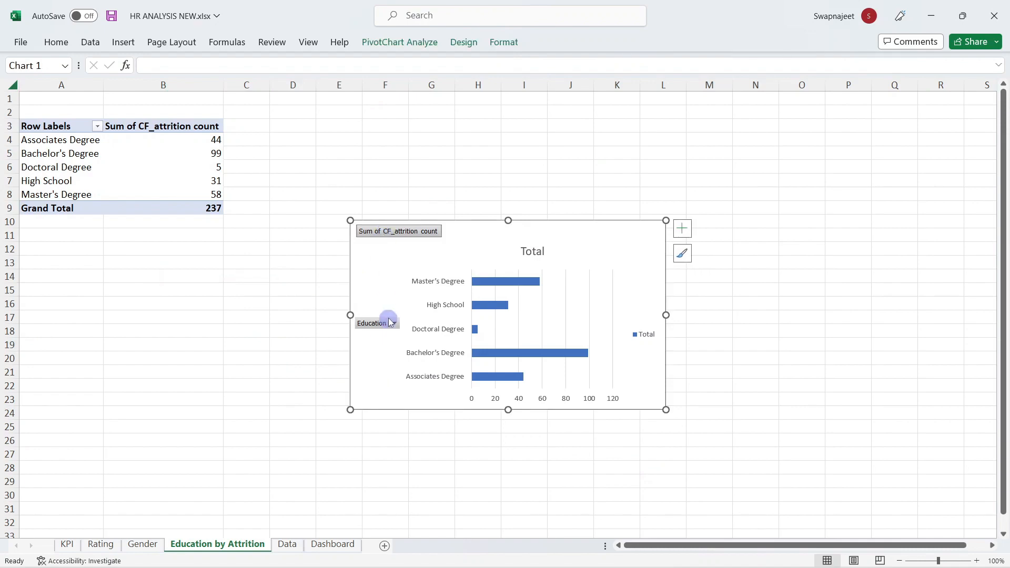
{"action": "left_click", "coordinate": [392, 323]}
{"action": "left_click", "coordinate": [412, 282]}
{"action": "right_click", "coordinate": [388, 231]}
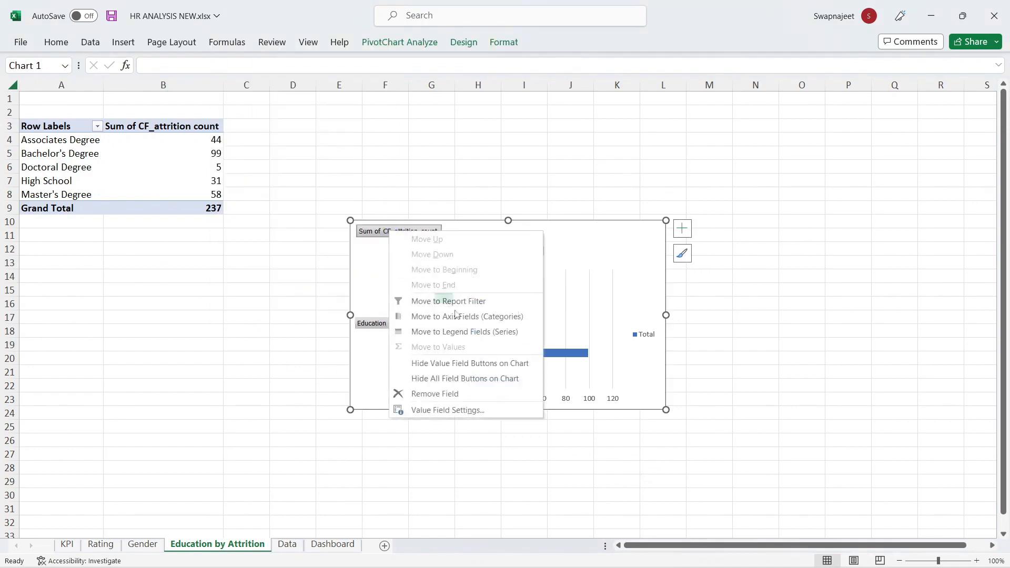
{"action": "left_click", "coordinate": [470, 363]}
{"action": "right_click", "coordinate": [372, 314]}
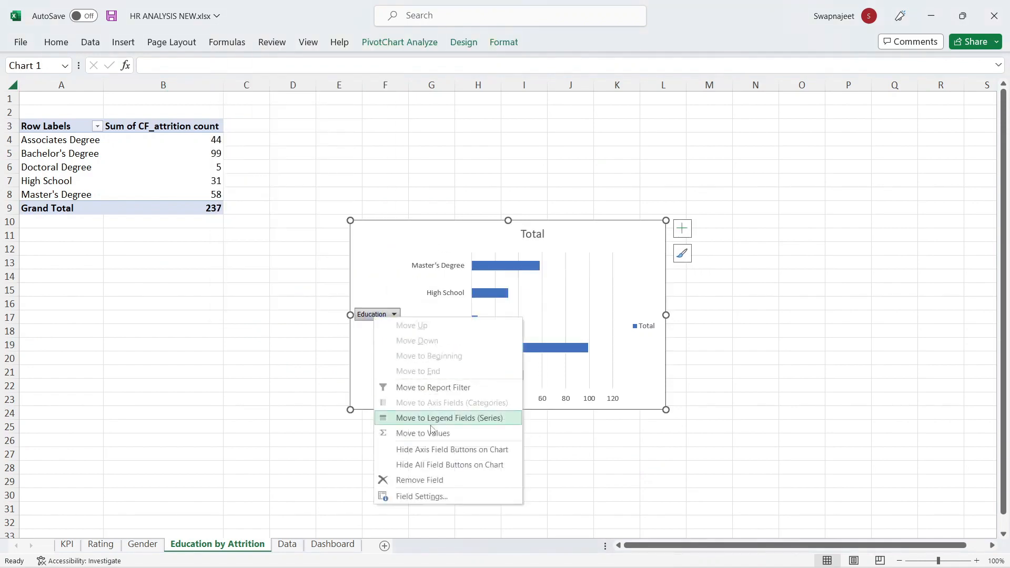
{"action": "left_click", "coordinate": [438, 463]}
{"action": "left_click", "coordinate": [642, 325]}
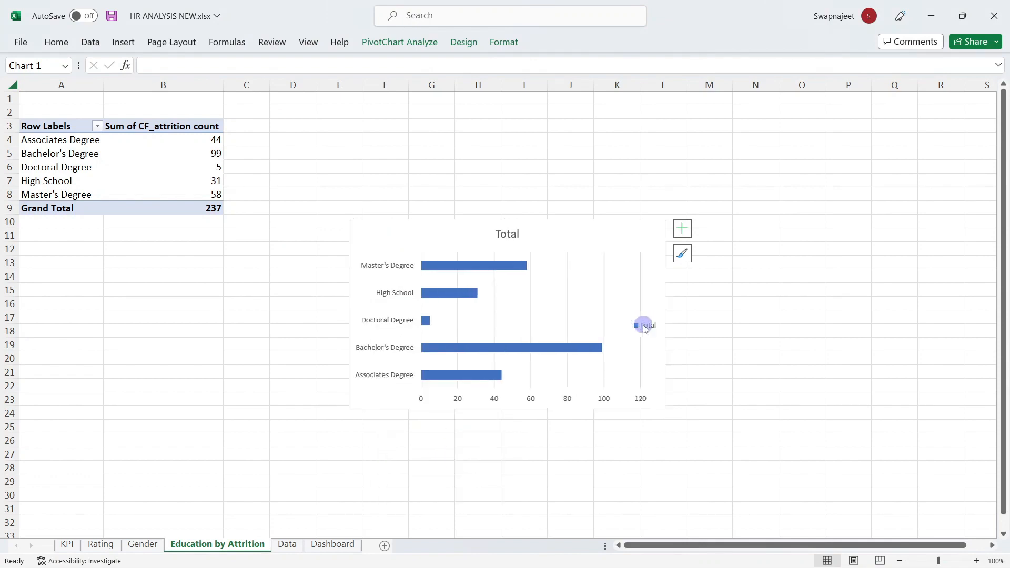
{"action": "key", "text": "Delete"}
{"action": "left_click", "coordinate": [518, 234]}
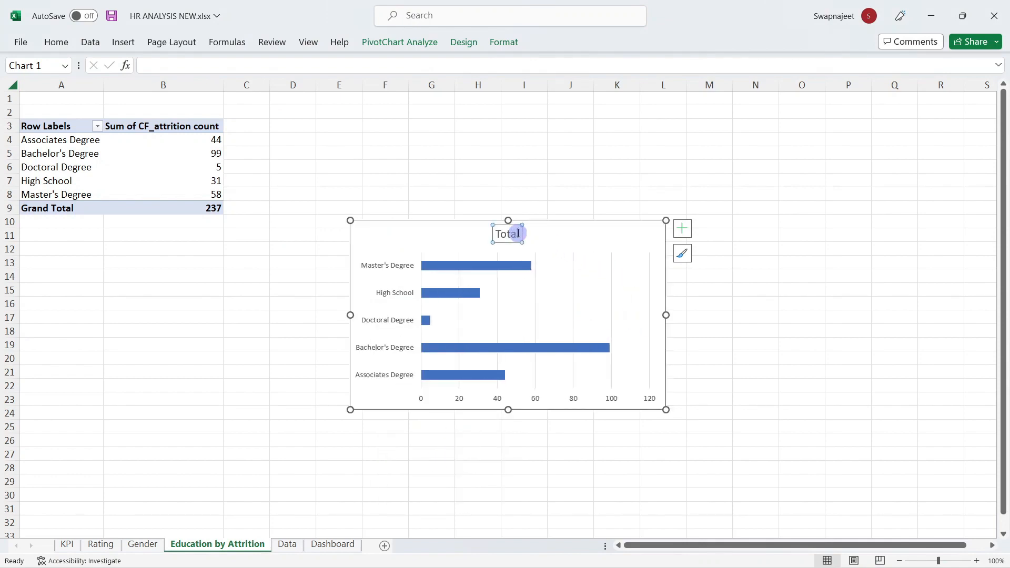
{"action": "key", "text": "Delete"}
Step: Remove the axes and show data labels 58, 31, 5, 99 and 44 on the bars
{"action": "left_click", "coordinate": [682, 228]}
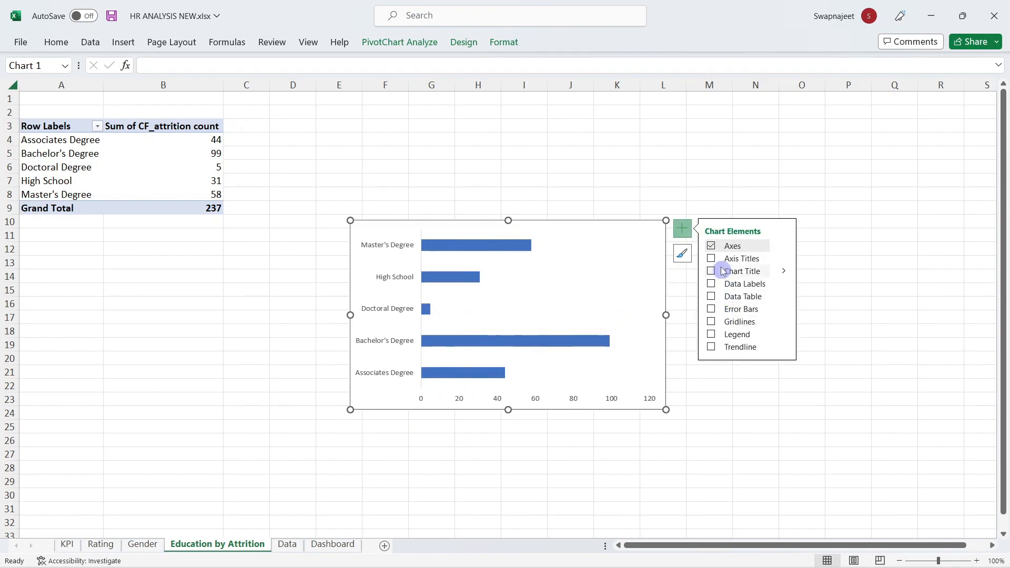
{"action": "left_click", "coordinate": [712, 247]}
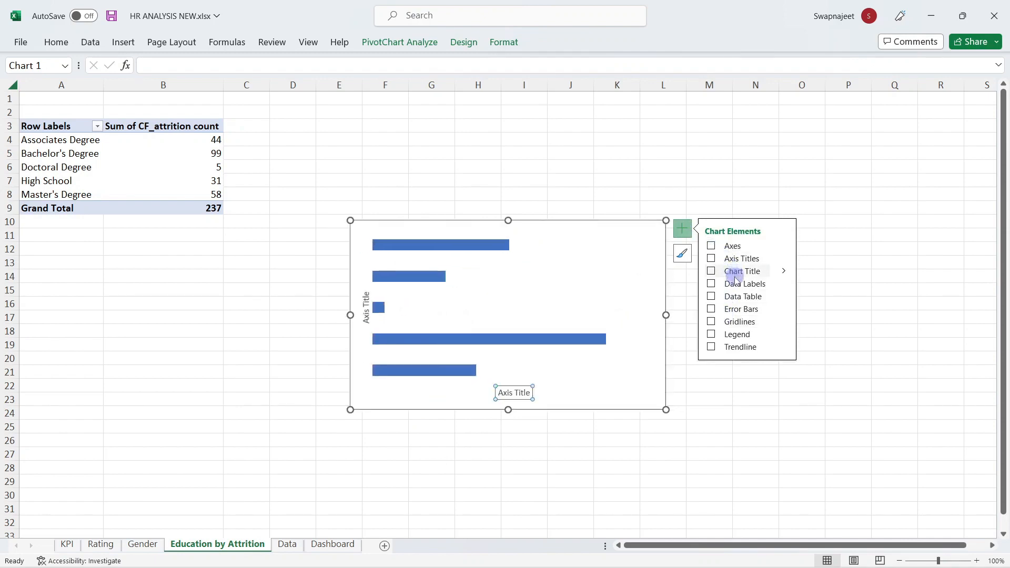
{"action": "left_click", "coordinate": [712, 284]}
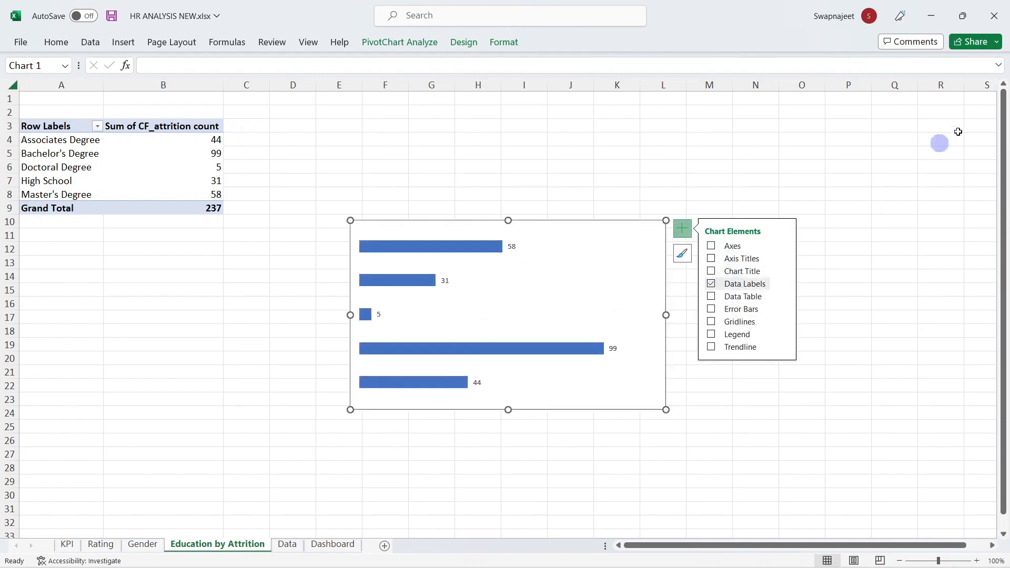
{"action": "left_click", "coordinate": [884, 144]}
{"action": "left_click", "coordinate": [647, 286]}
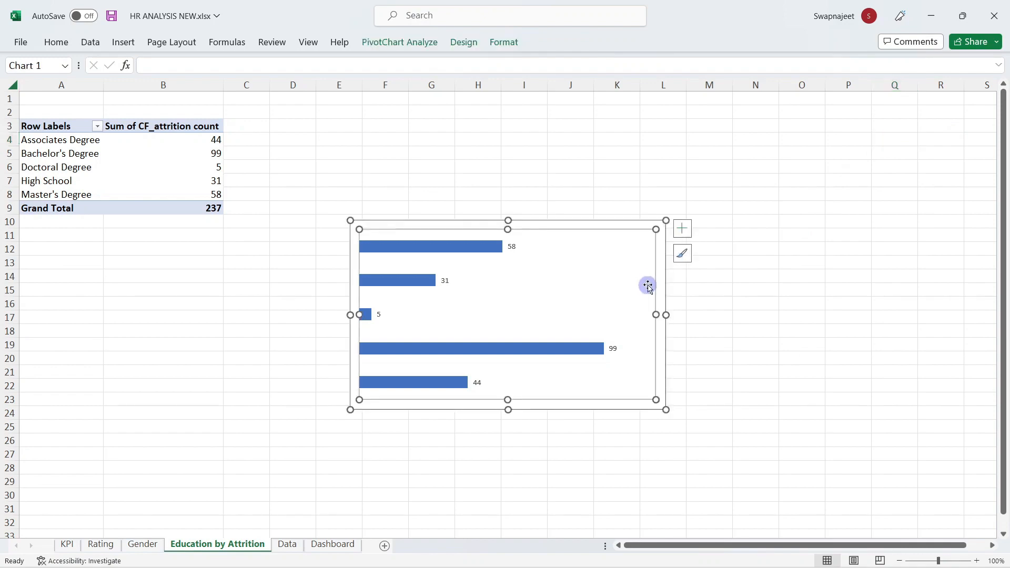
{"action": "left_click", "coordinate": [608, 227]}
Step: Sort the education attrition counts from smallest to largest
{"action": "right_click", "coordinate": [165, 167]}
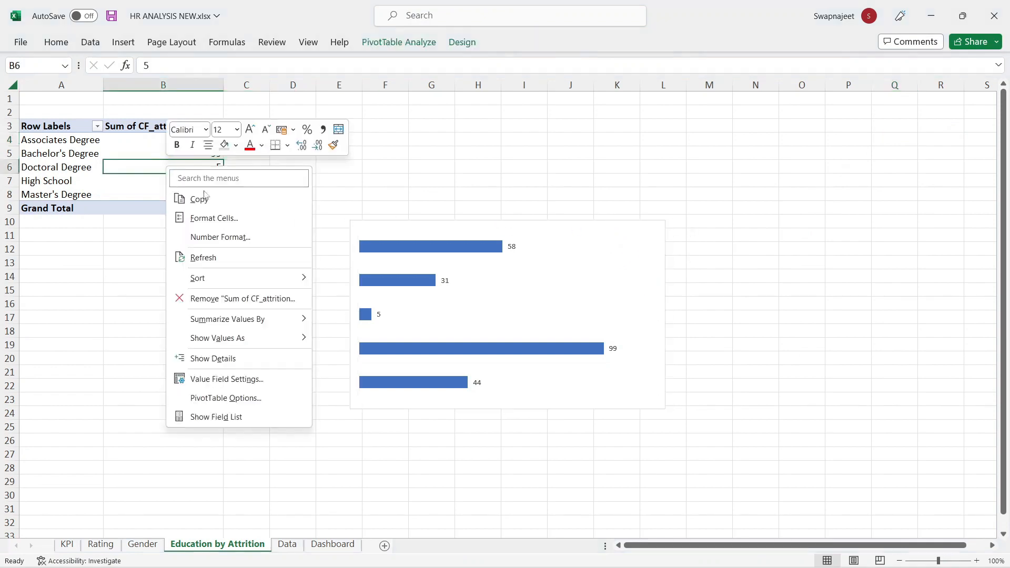
{"action": "mouse_move", "coordinate": [234, 285]}
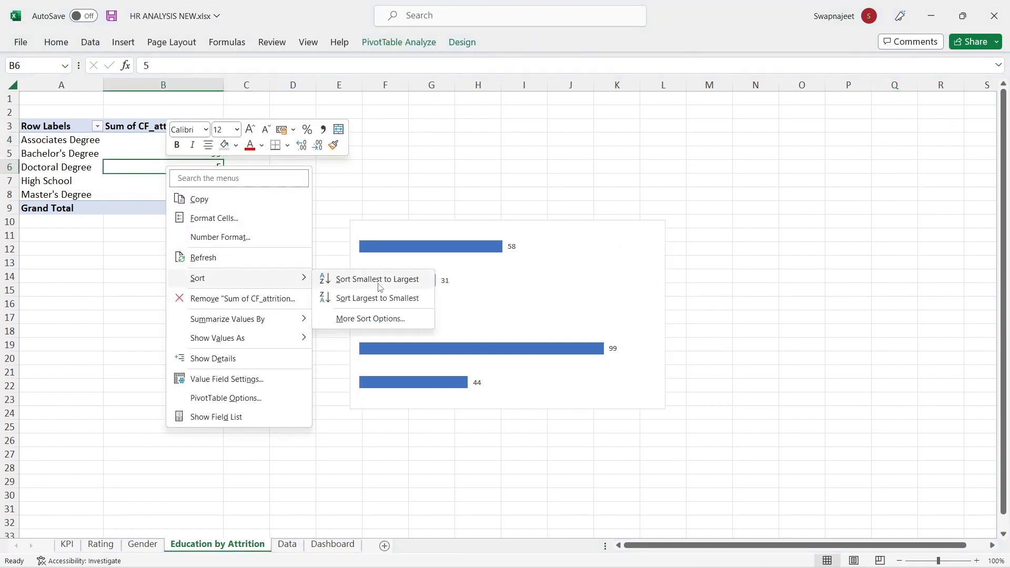
{"action": "left_click", "coordinate": [379, 279]}
{"action": "left_click", "coordinate": [276, 286]}
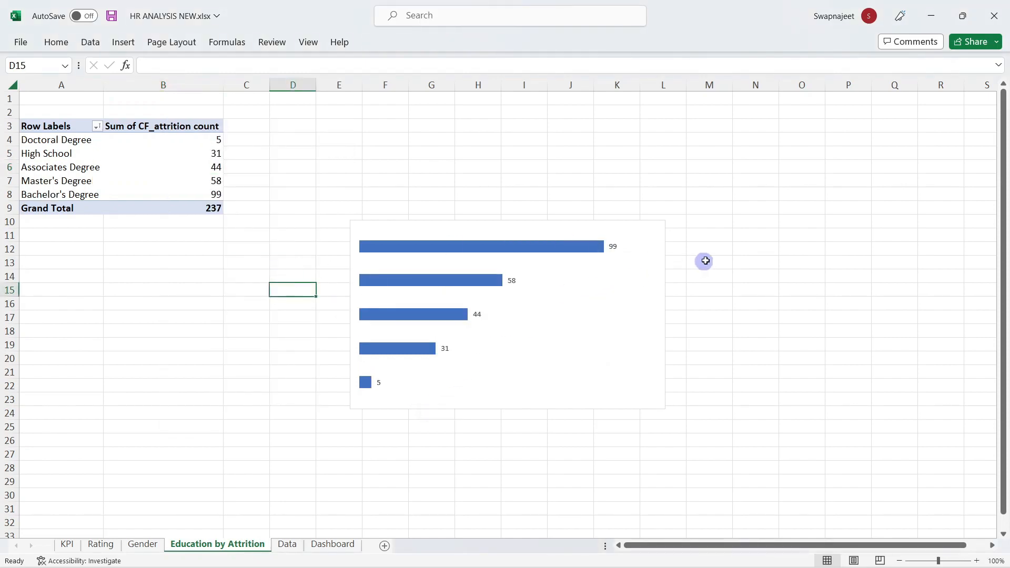
{"action": "left_click", "coordinate": [706, 261]}
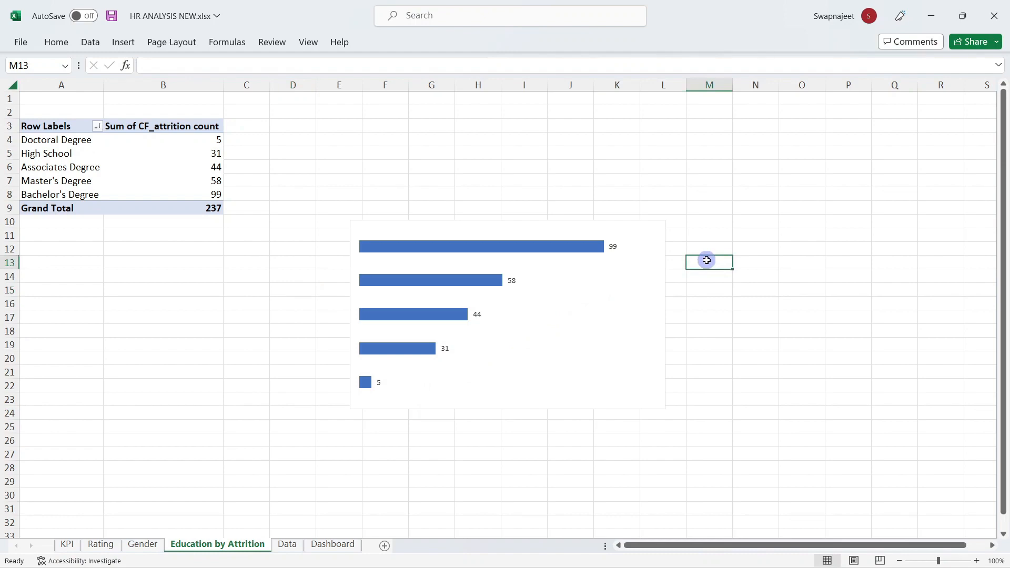
Step: Bring back the axes for degree-name labels, then delete the horizontal value axis
{"action": "left_click", "coordinate": [542, 300]}
{"action": "left_click", "coordinate": [683, 230]}
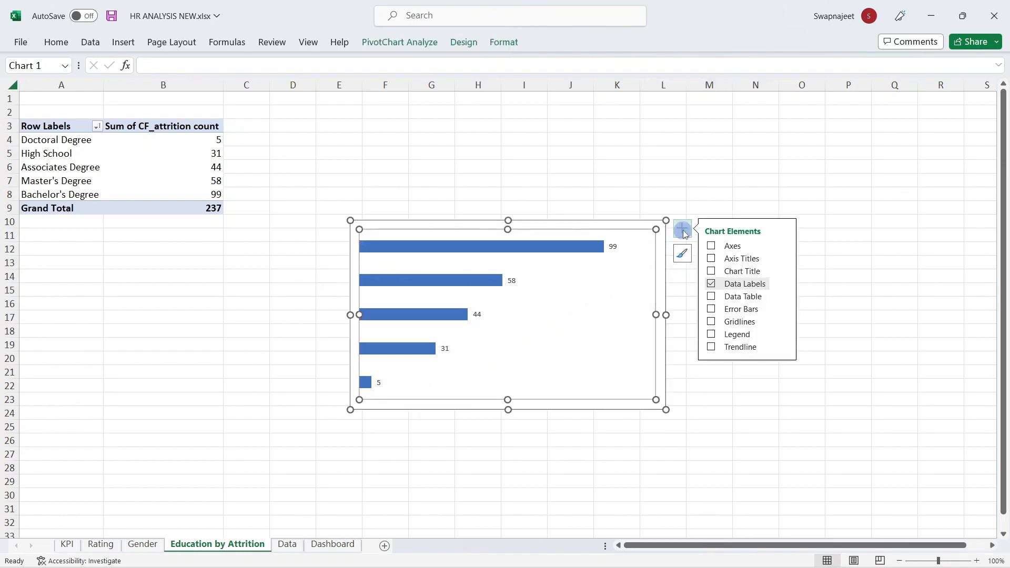
{"action": "left_click", "coordinate": [731, 257]}
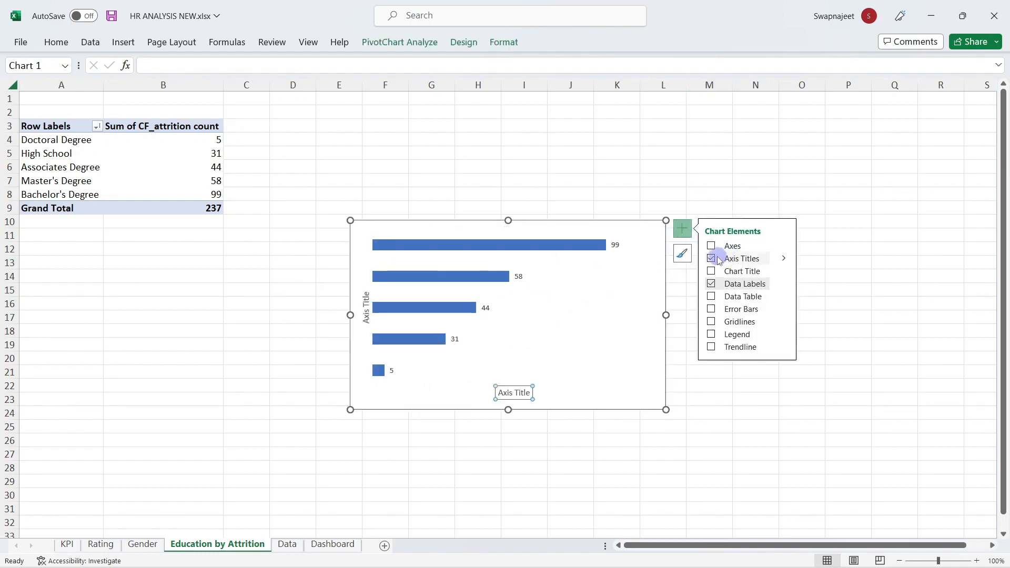
{"action": "left_click", "coordinate": [712, 258]}
{"action": "left_click", "coordinate": [712, 245]}
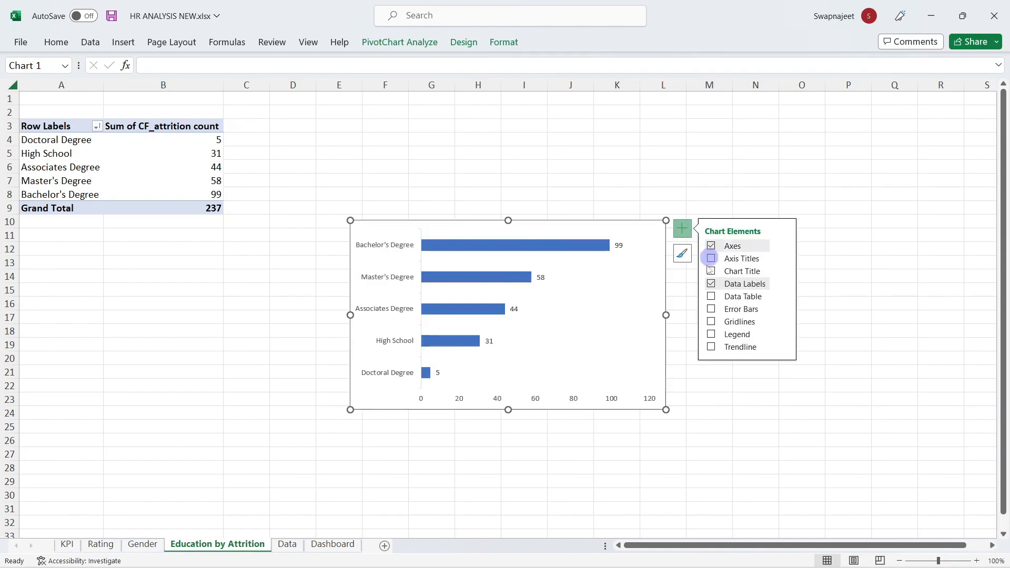
{"action": "left_click", "coordinate": [577, 404]}
{"action": "key", "text": "Delete"}
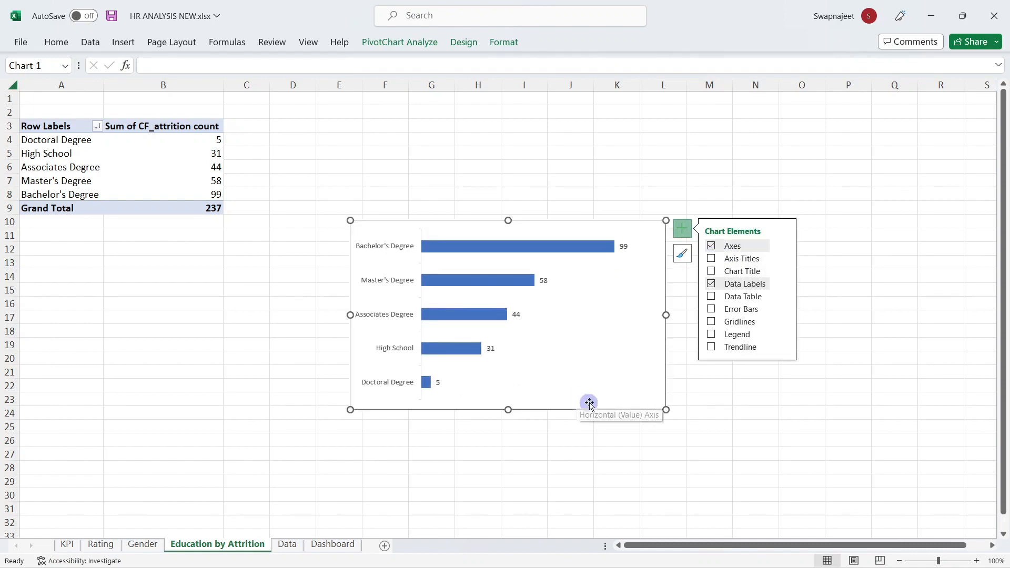
{"action": "left_click", "coordinate": [849, 246]}
{"action": "left_click", "coordinate": [663, 294]}
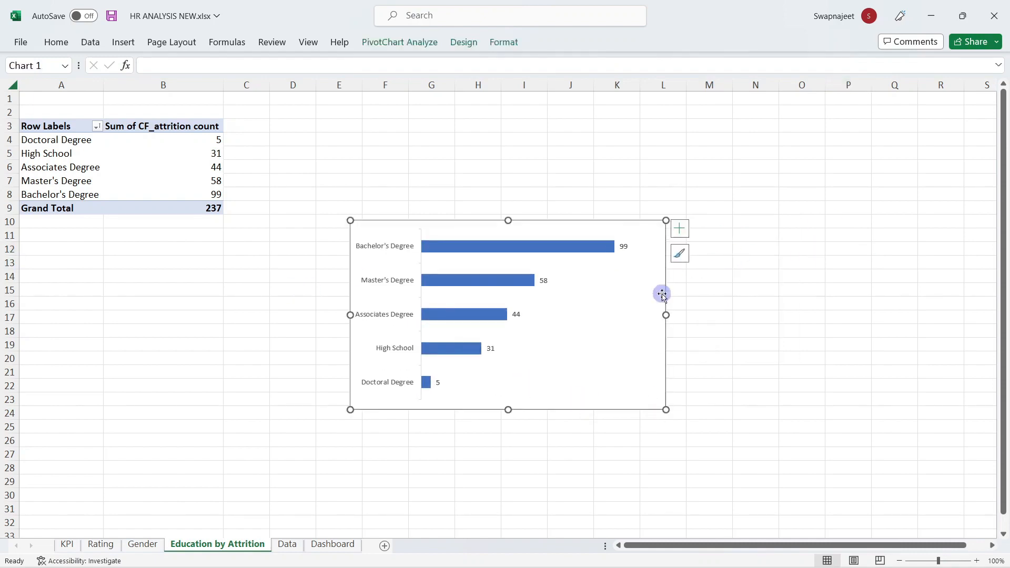
Step: Paste the education bar chart into the dashboard's middle panel and resize it to fit
{"action": "left_click", "coordinate": [333, 545]}
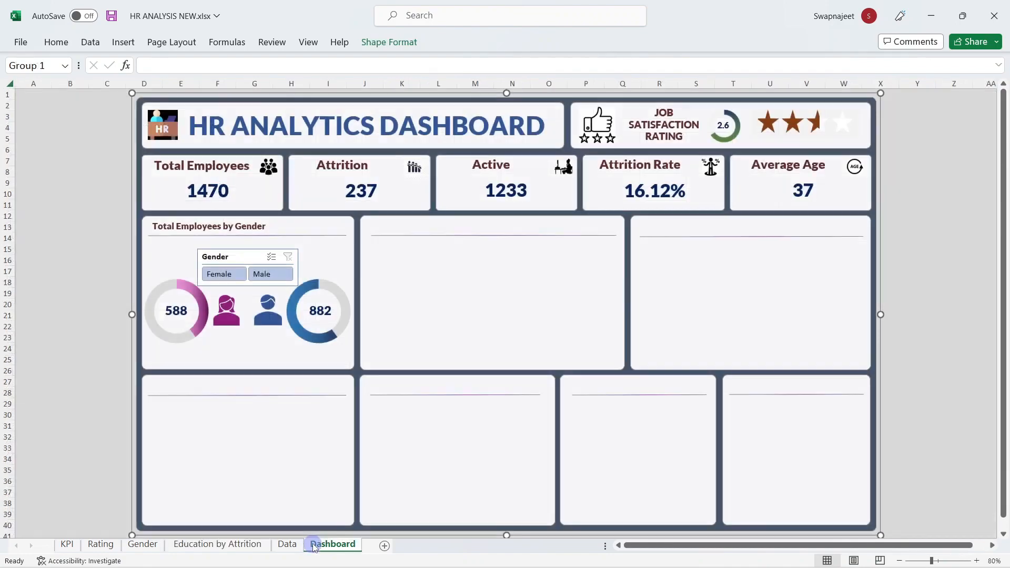
{"action": "left_click", "coordinate": [420, 294]}
{"action": "key", "text": "ctrl+v"}
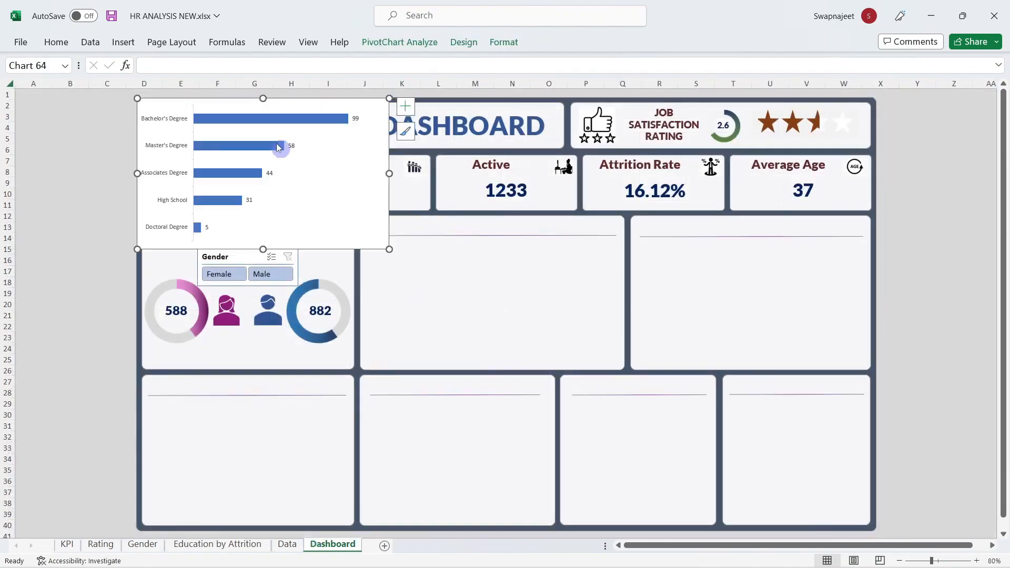
{"action": "left_click_drag", "start_coordinate": [282, 107], "coordinate": [459, 293]}
{"action": "key", "text": "ctrl+z"}
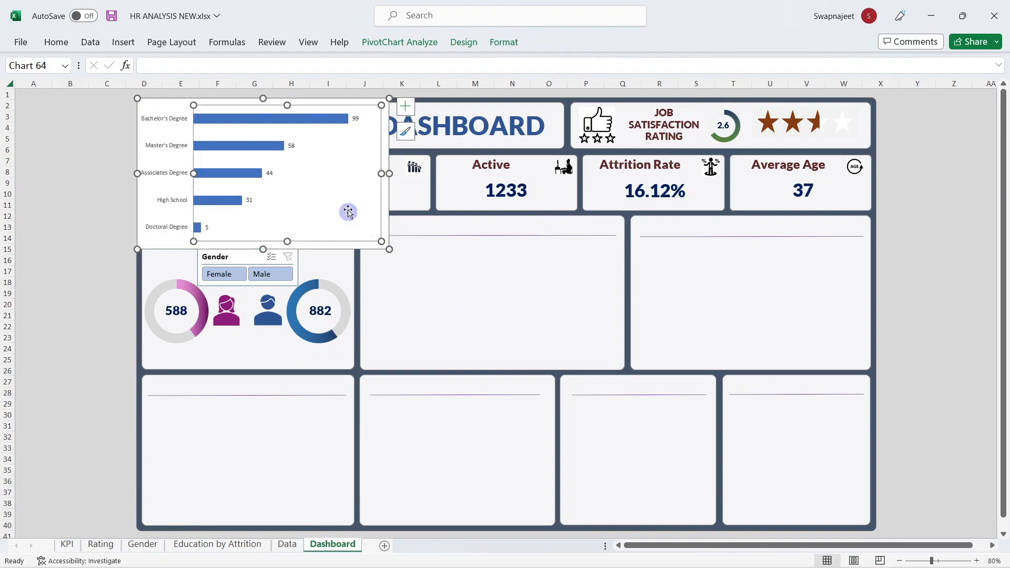
{"action": "left_click_drag", "start_coordinate": [385, 196], "coordinate": [622, 312]}
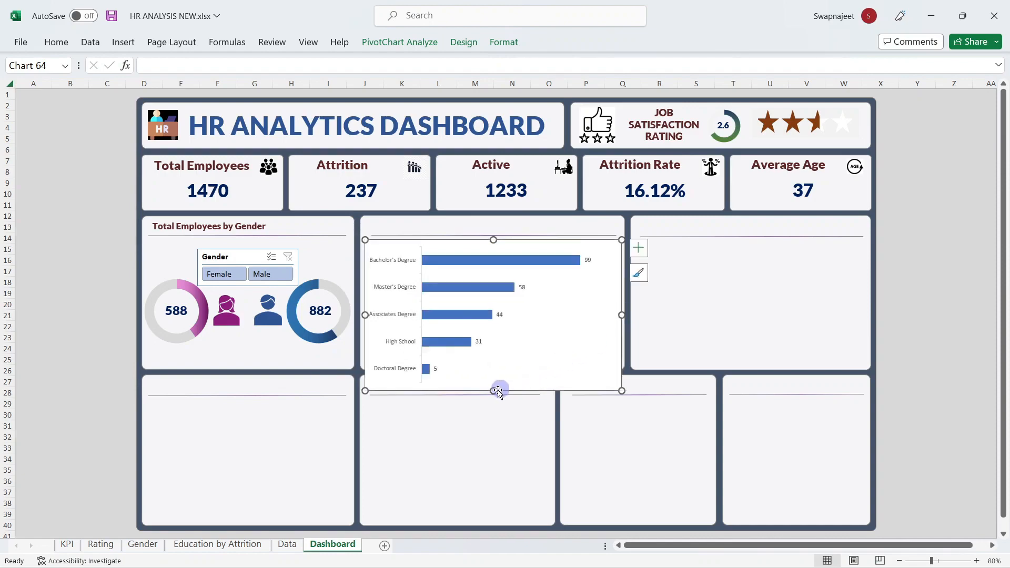
{"action": "left_click_drag", "start_coordinate": [495, 390], "coordinate": [499, 369]}
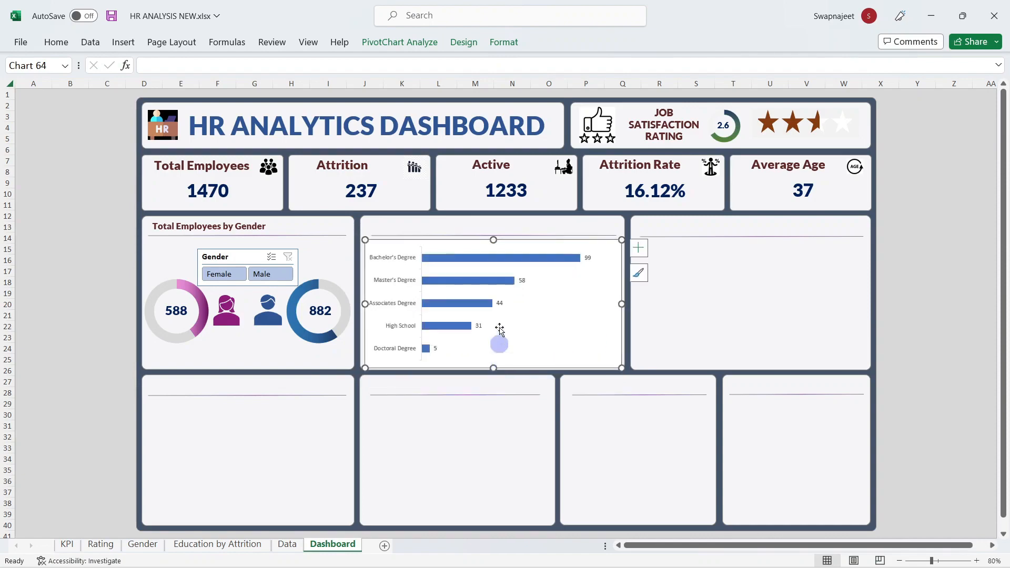
{"action": "left_click_drag", "start_coordinate": [494, 240], "coordinate": [494, 235]}
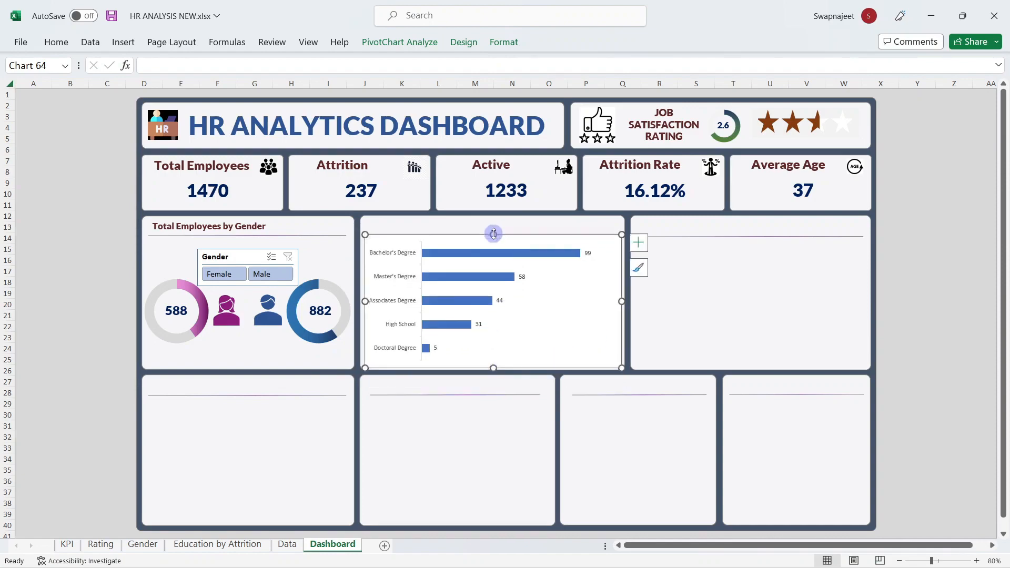
{"action": "right_click", "coordinate": [582, 322]}
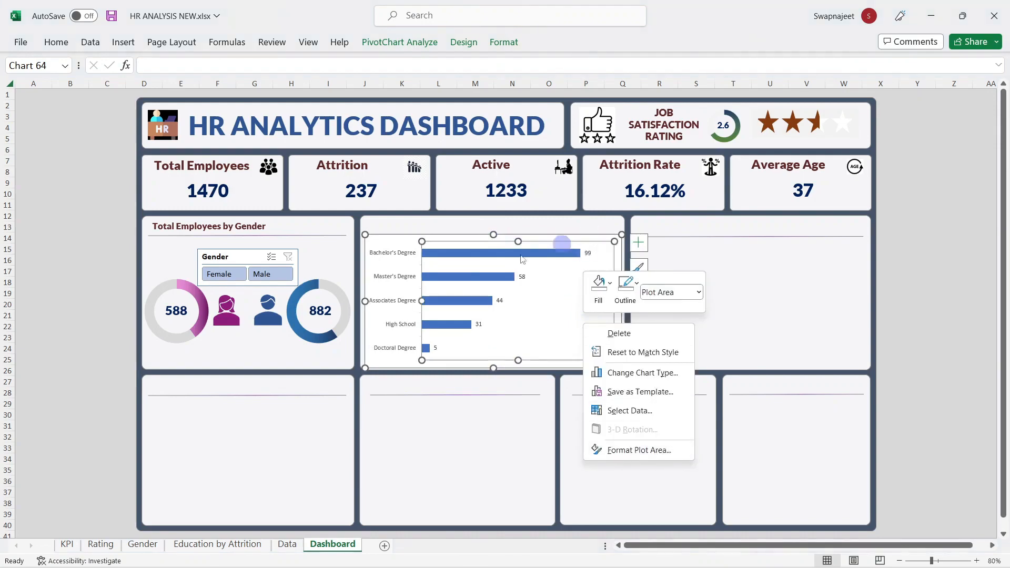
{"action": "left_click", "coordinate": [366, 235]}
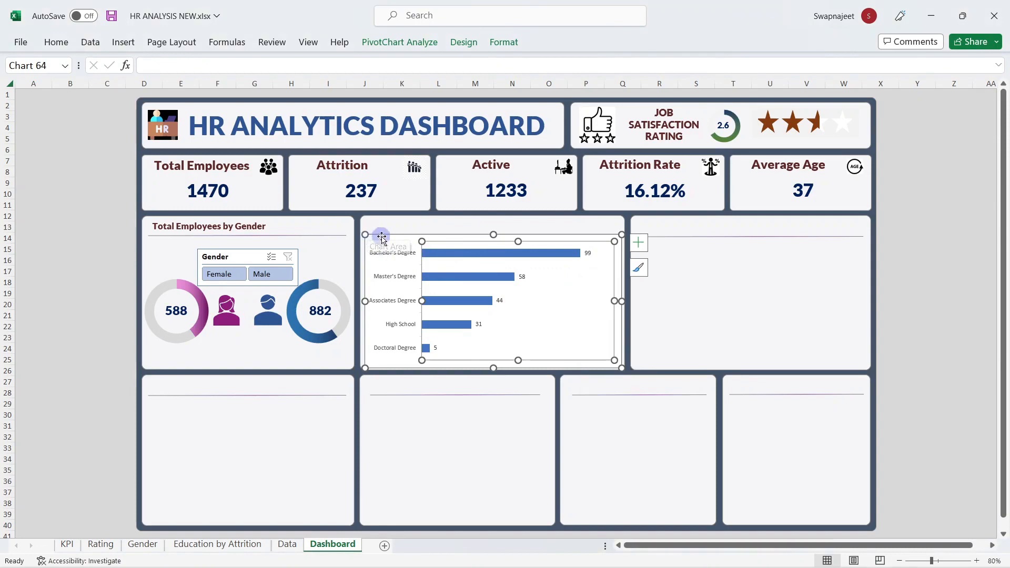
{"action": "left_click", "coordinate": [624, 341]}
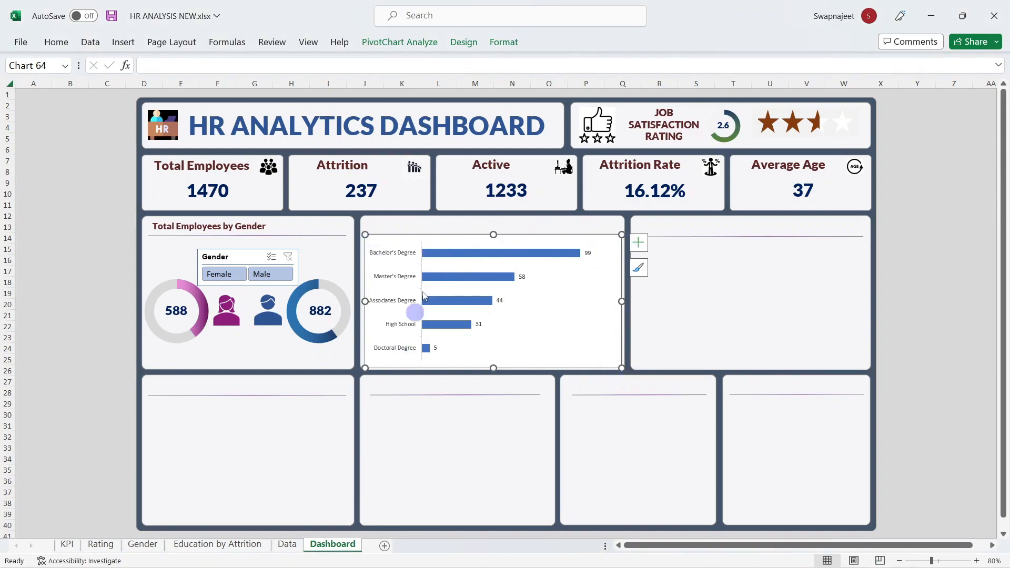
{"action": "left_click", "coordinate": [466, 269]}
Step: Set the education chart area to no fill and no border line
{"action": "left_click", "coordinate": [381, 241]}
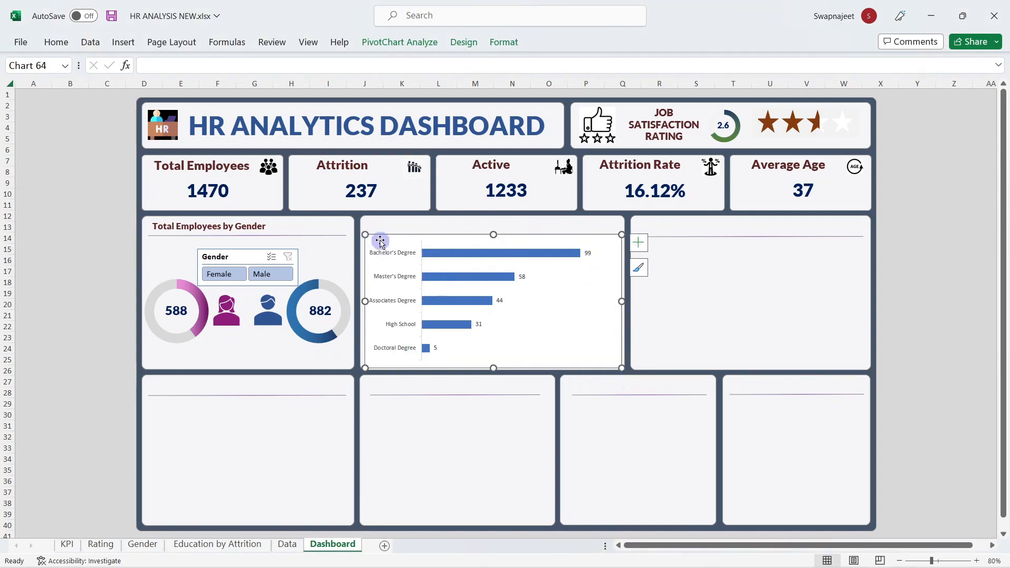
{"action": "right_click", "coordinate": [379, 242]}
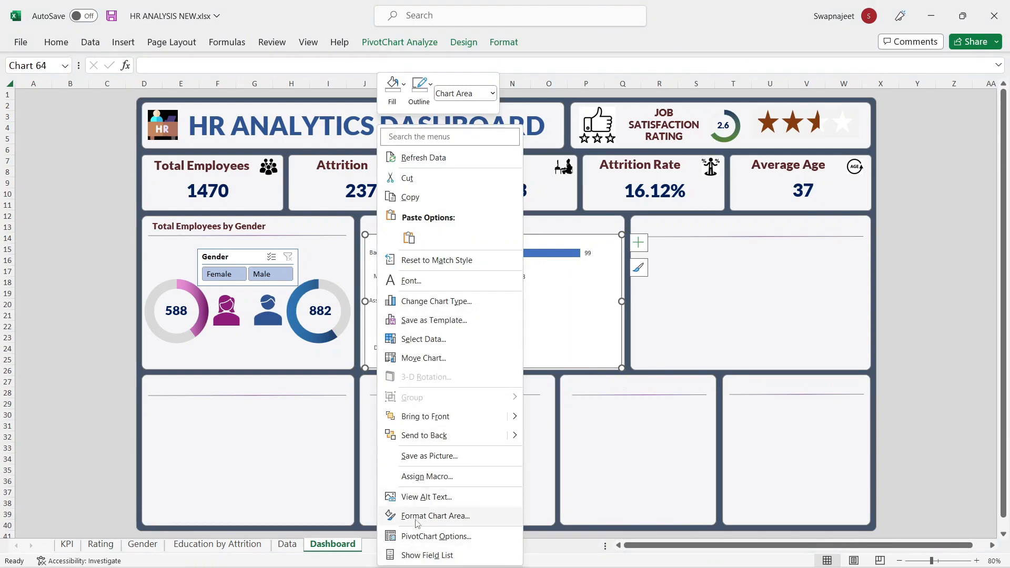
{"action": "left_click", "coordinate": [441, 513]}
{"action": "left_click", "coordinate": [646, 262]}
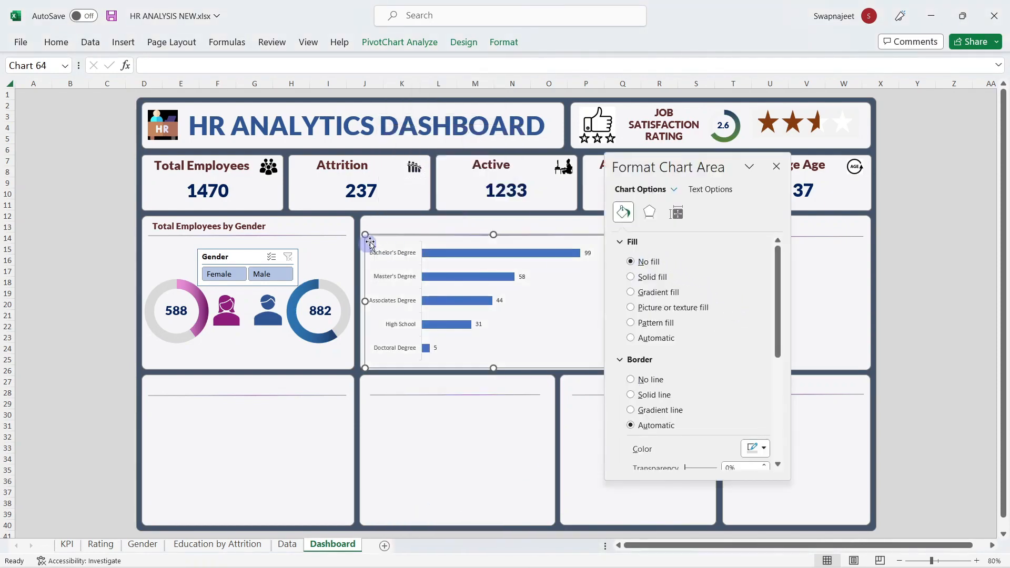
{"action": "left_click", "coordinate": [654, 383]}
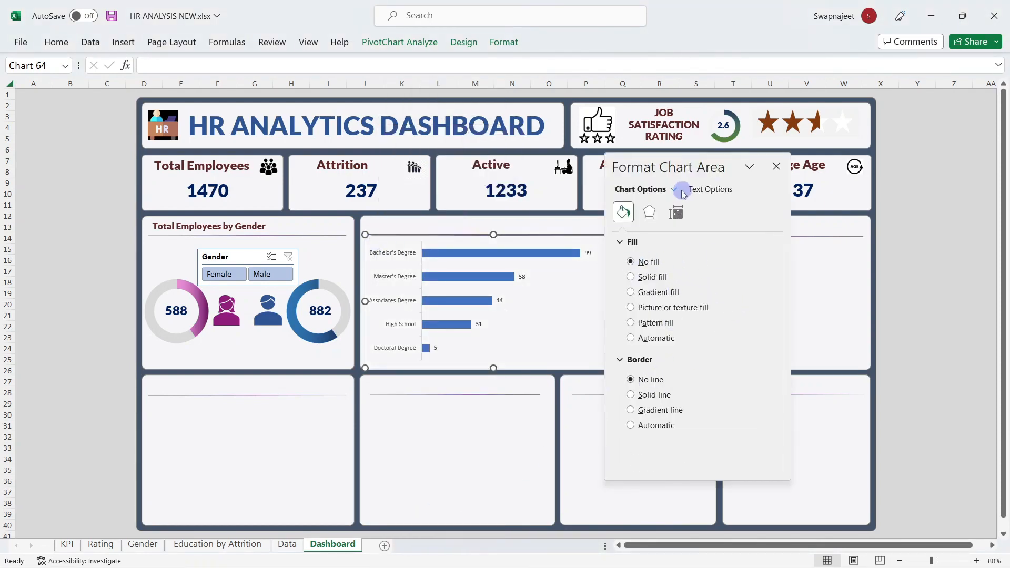
{"action": "left_click", "coordinate": [677, 214]}
Step: Set the education bars' series gap width to 75%
{"action": "left_click", "coordinate": [445, 256]}
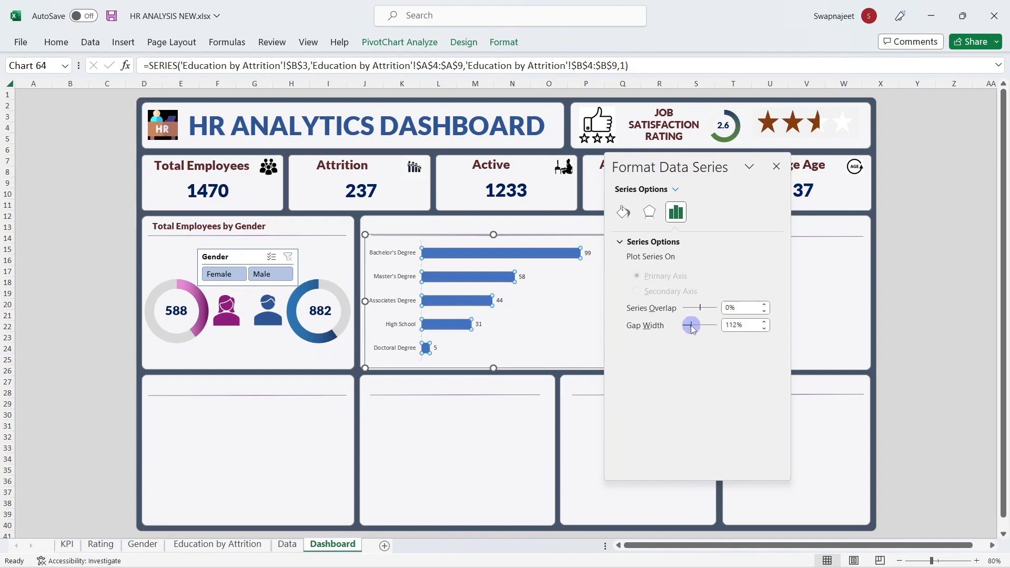
{"action": "left_click_drag", "start_coordinate": [692, 326], "coordinate": [691, 327]}
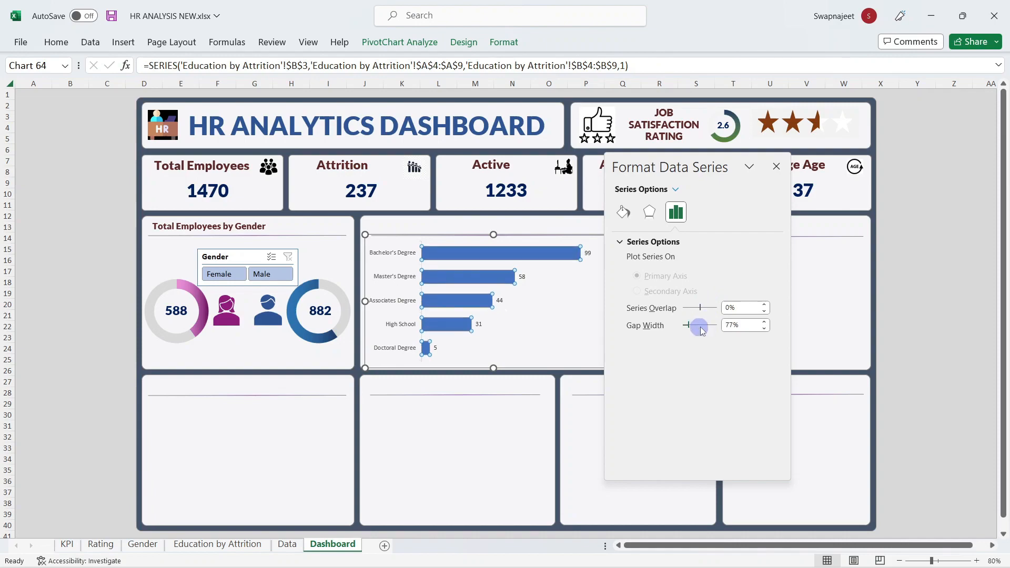
{"action": "double_click", "coordinate": [728, 326]}
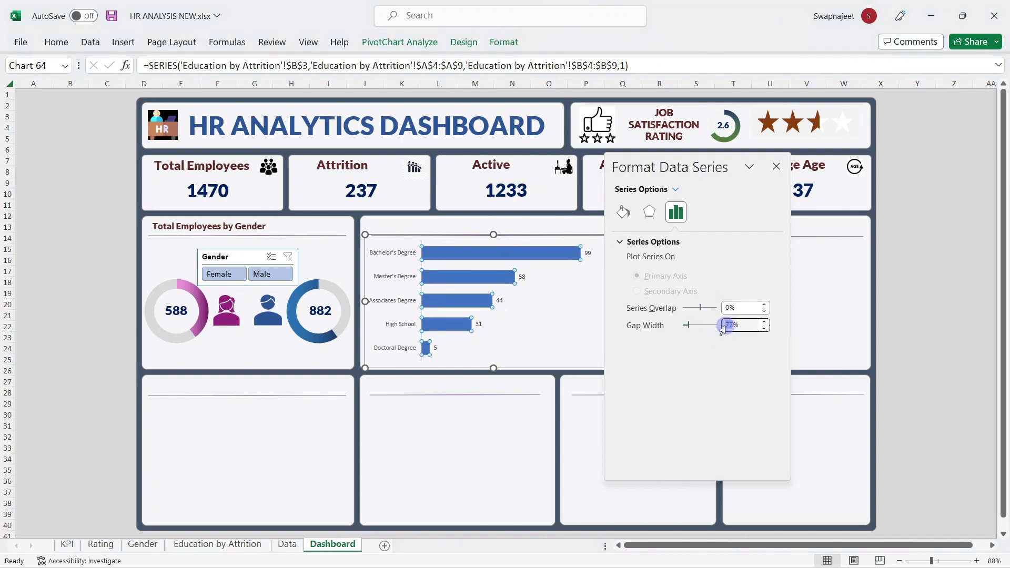
{"action": "type", "text": "75"}
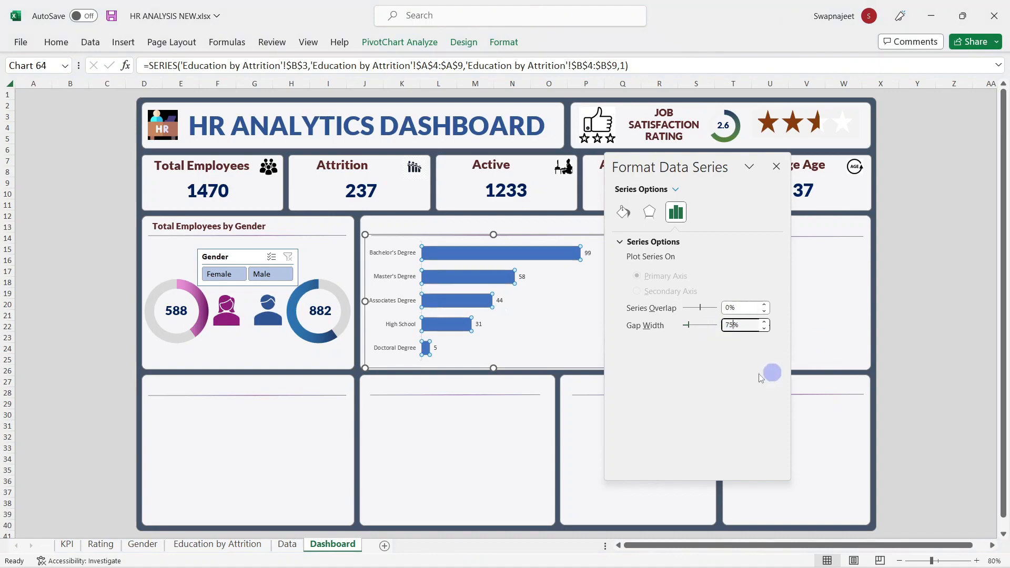
{"action": "left_click", "coordinate": [617, 215]}
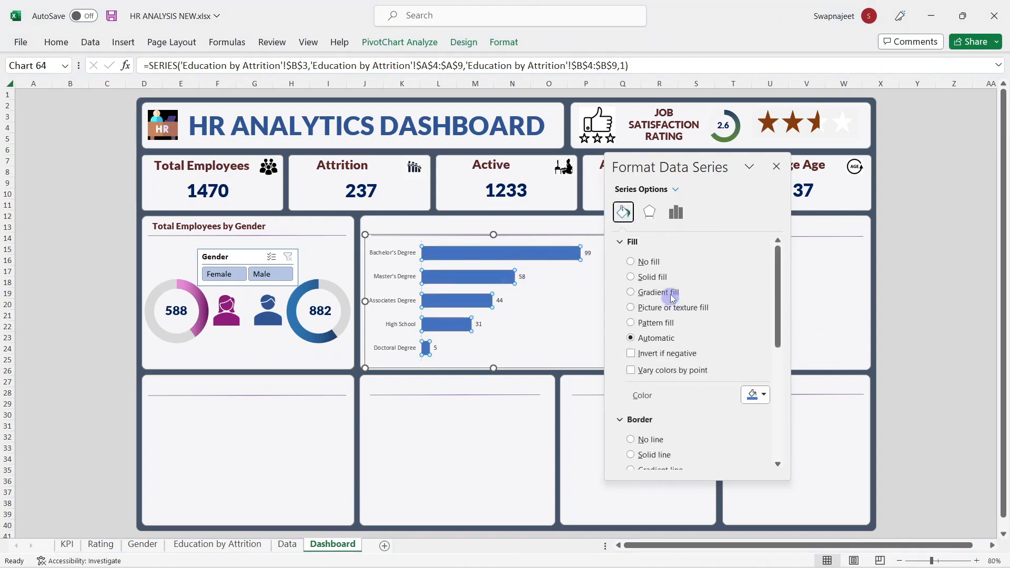
Step: Give the bars a gradient fill with a dark green first stop
{"action": "left_click", "coordinate": [678, 295]}
{"action": "scroll", "coordinate": [731, 305], "scroll_direction": "down", "scroll_amount": 5}
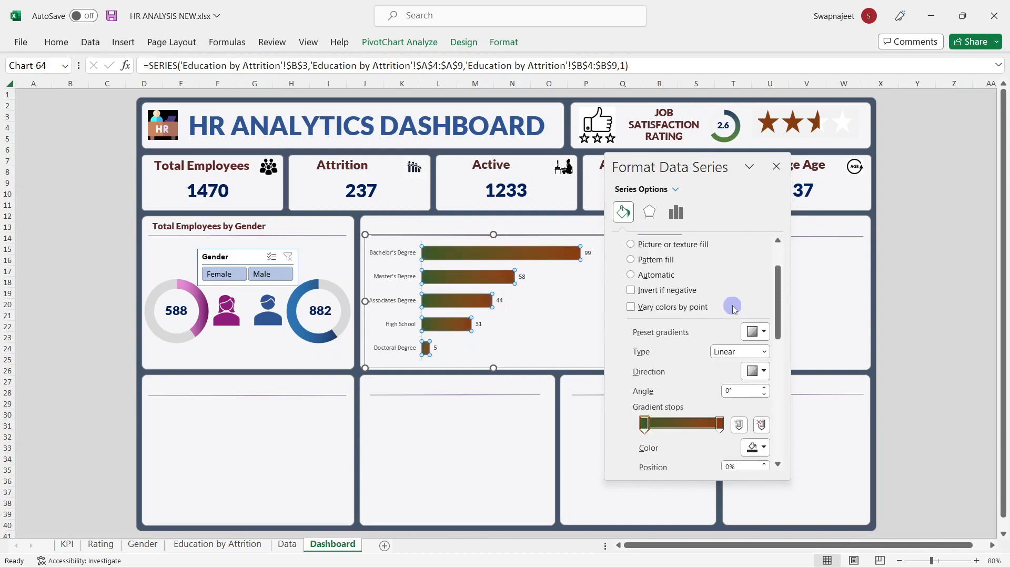
{"action": "left_click", "coordinate": [645, 330]}
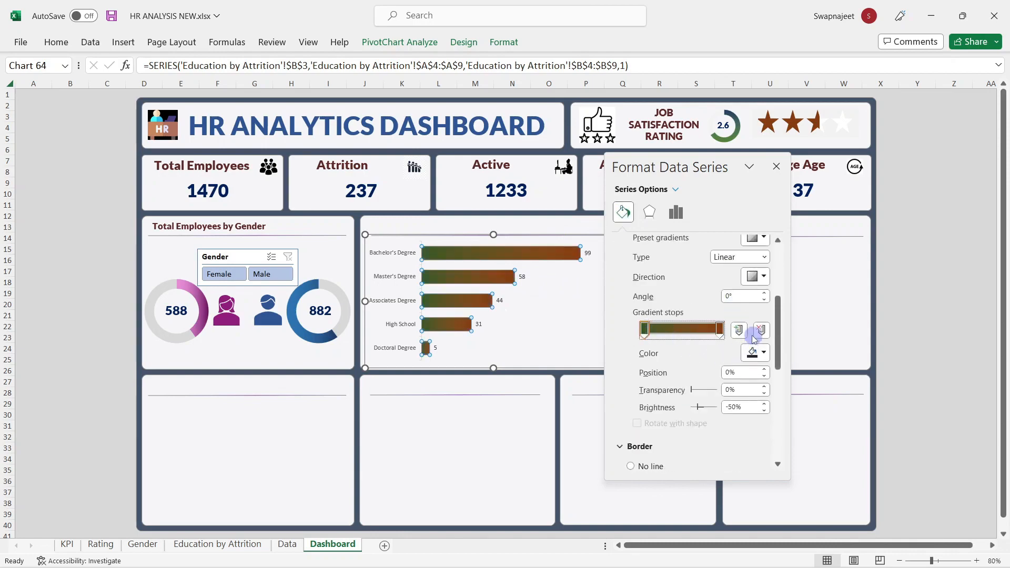
{"action": "left_click", "coordinate": [757, 353]}
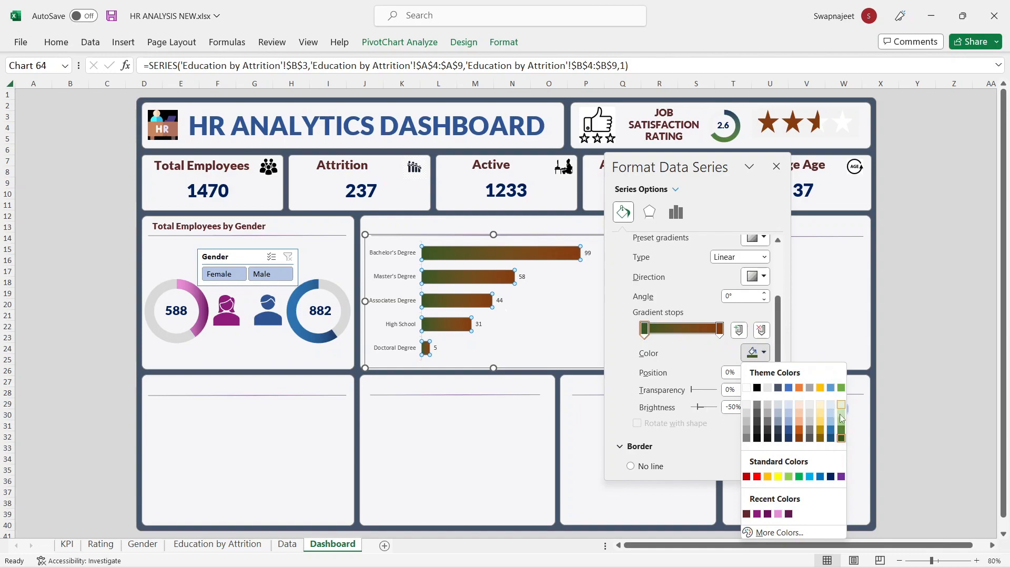
{"action": "left_click", "coordinate": [842, 438]}
{"action": "left_click", "coordinate": [719, 329]}
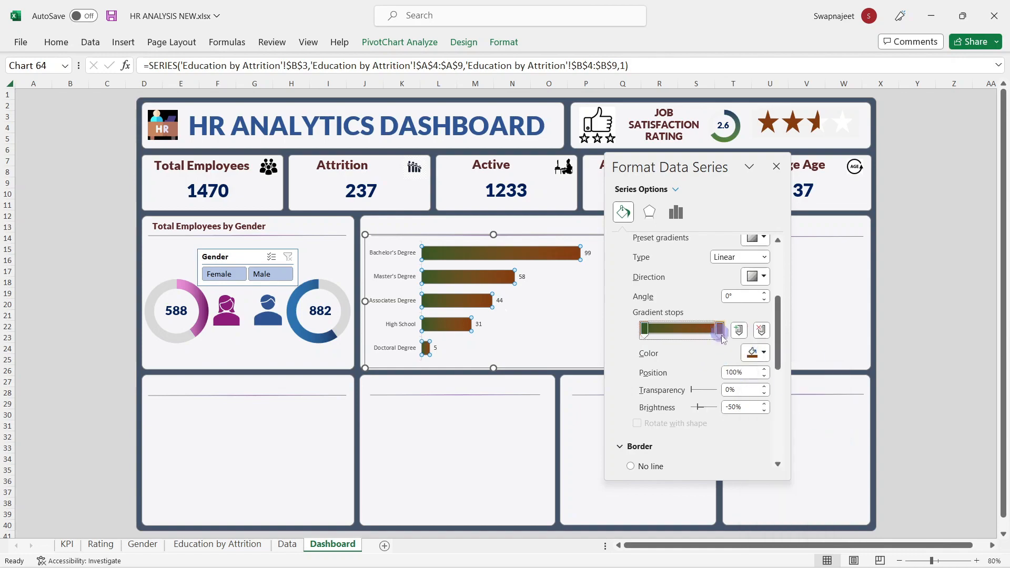
Step: Make the end gradient stop green as well and close the formatting pane
{"action": "left_click", "coordinate": [756, 354]}
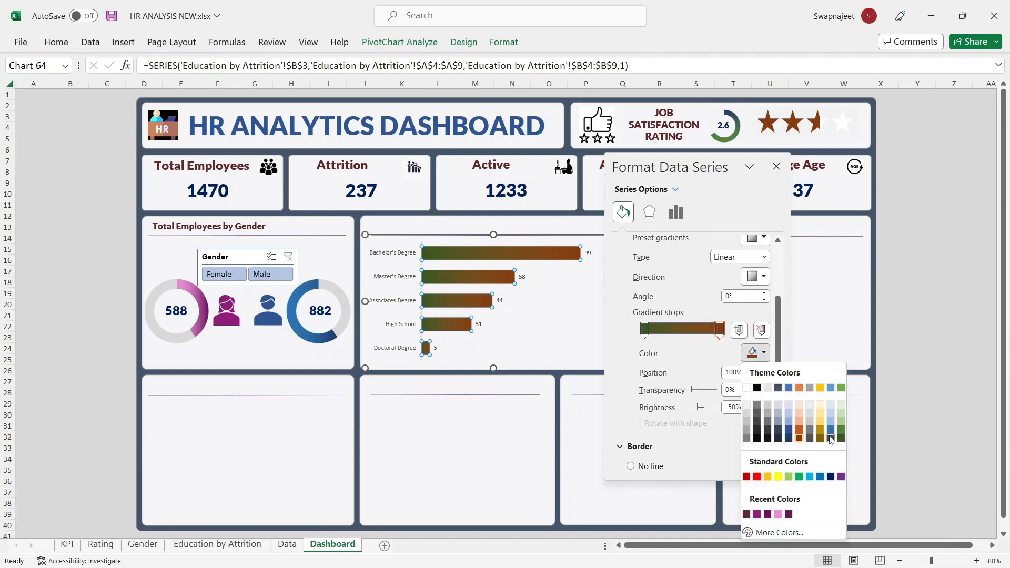
{"action": "left_click", "coordinate": [841, 425]}
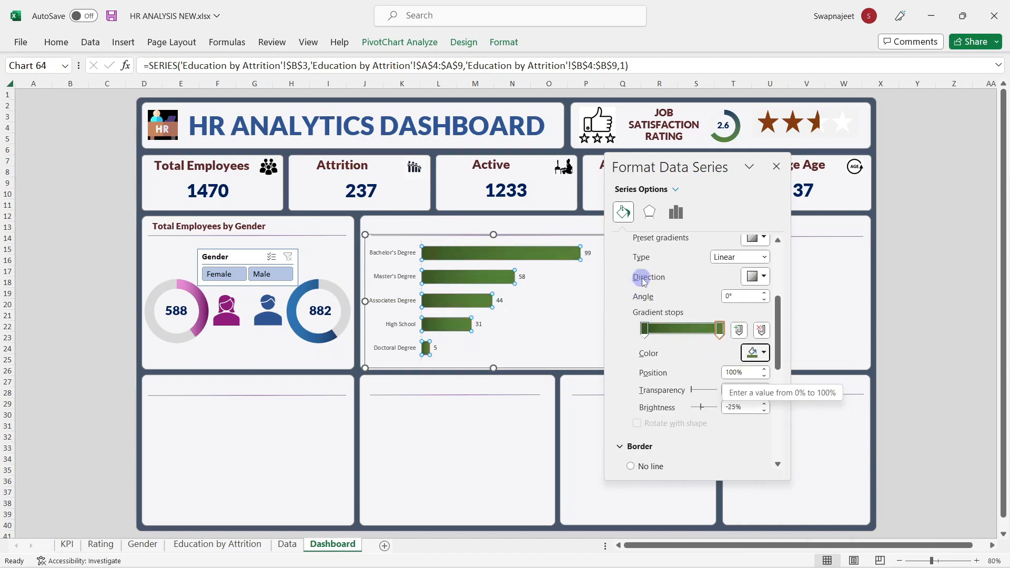
{"action": "scroll", "coordinate": [743, 311], "scroll_direction": "down", "scroll_amount": 3}
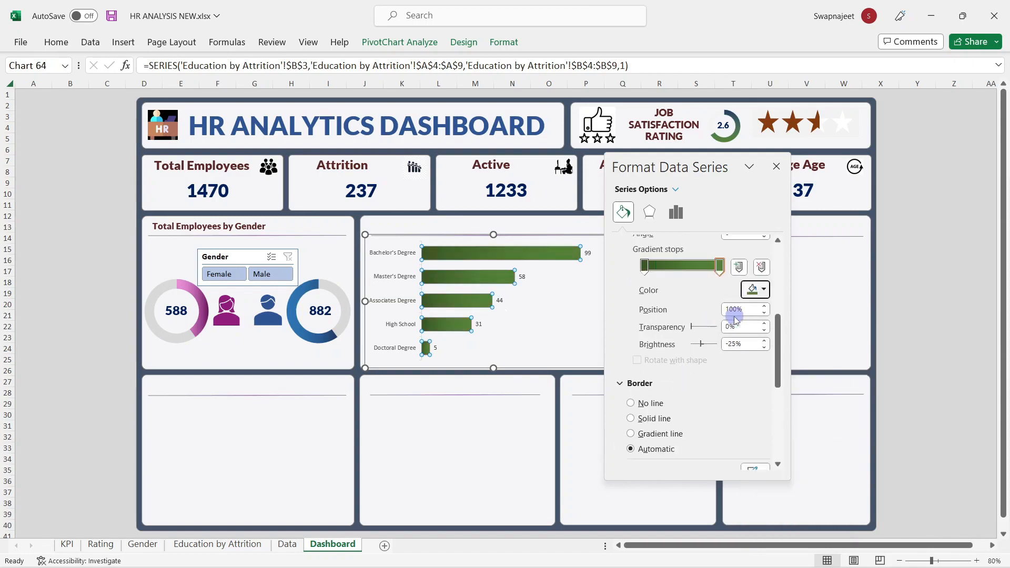
{"action": "scroll", "coordinate": [695, 378], "scroll_direction": "up", "scroll_amount": 2}
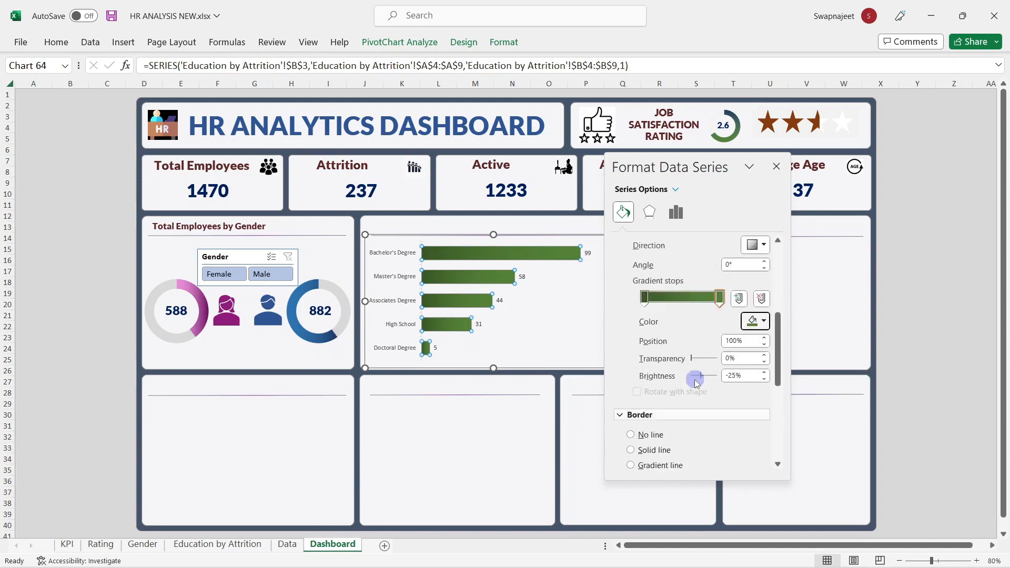
{"action": "left_click", "coordinate": [776, 166]}
{"action": "left_click", "coordinate": [591, 281]}
{"action": "left_click", "coordinate": [387, 256]}
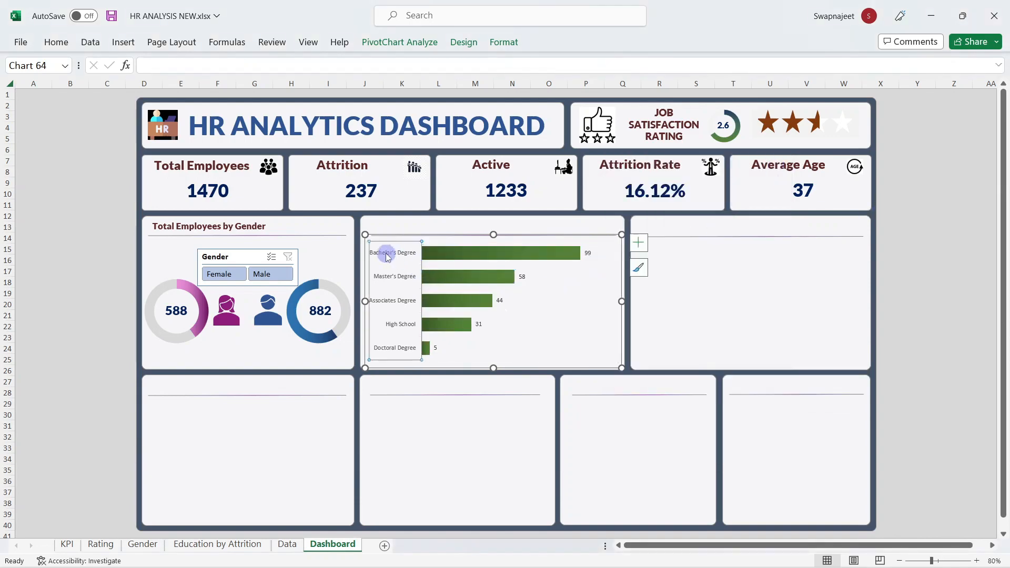
Step: Bold the education category labels and enlarge the bar value labels to 10 pt
{"action": "left_click", "coordinate": [53, 42]}
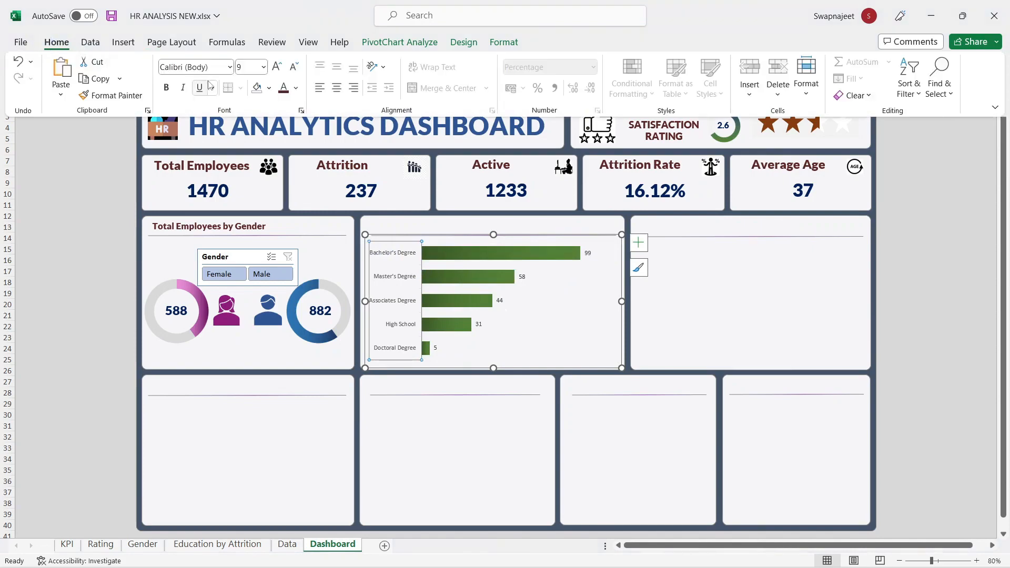
{"action": "left_click", "coordinate": [172, 90]}
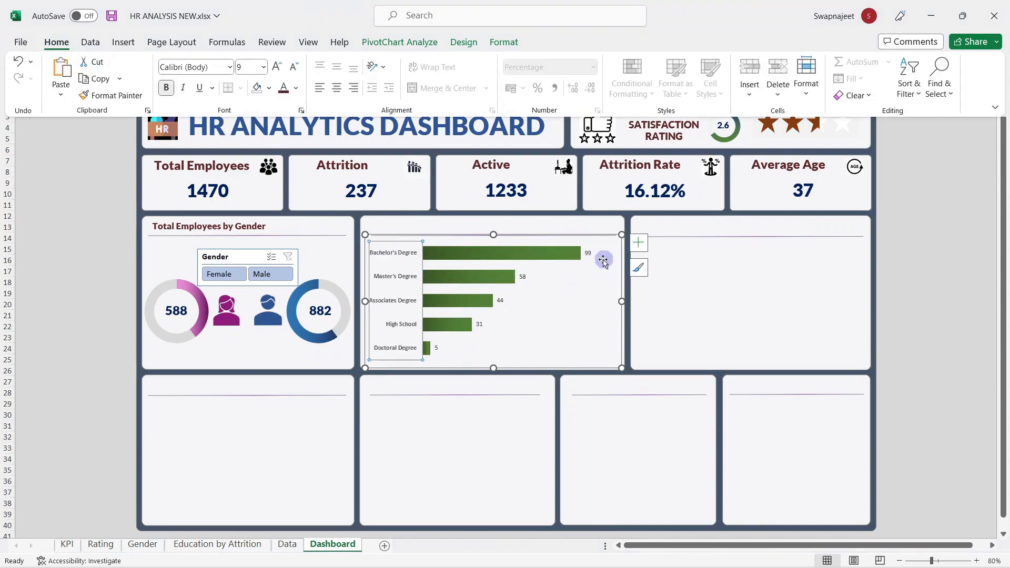
{"action": "left_click", "coordinate": [589, 254]}
{"action": "left_click", "coordinate": [57, 43]}
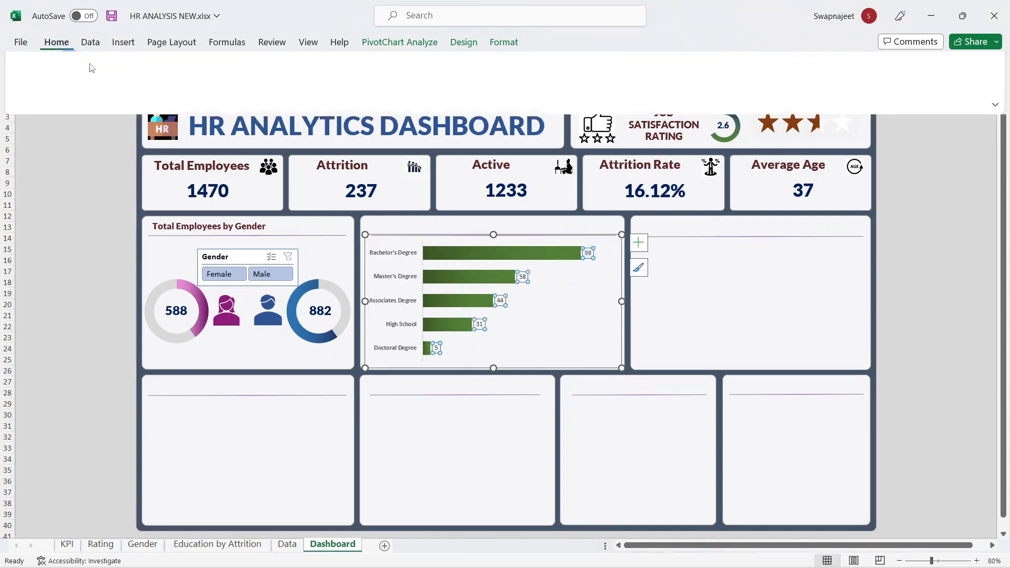
{"action": "left_click", "coordinate": [278, 71]}
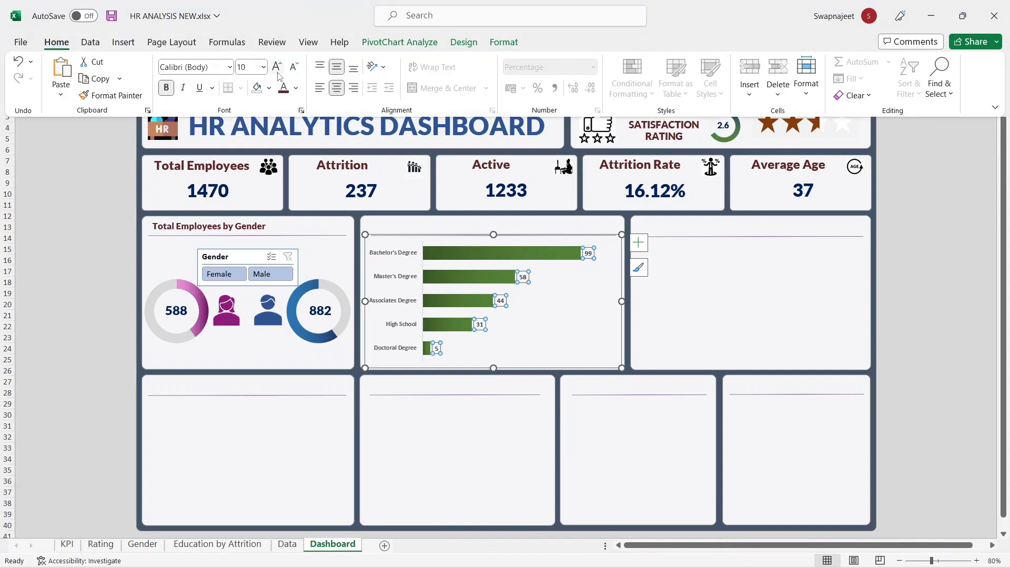
{"action": "left_click", "coordinate": [959, 263]}
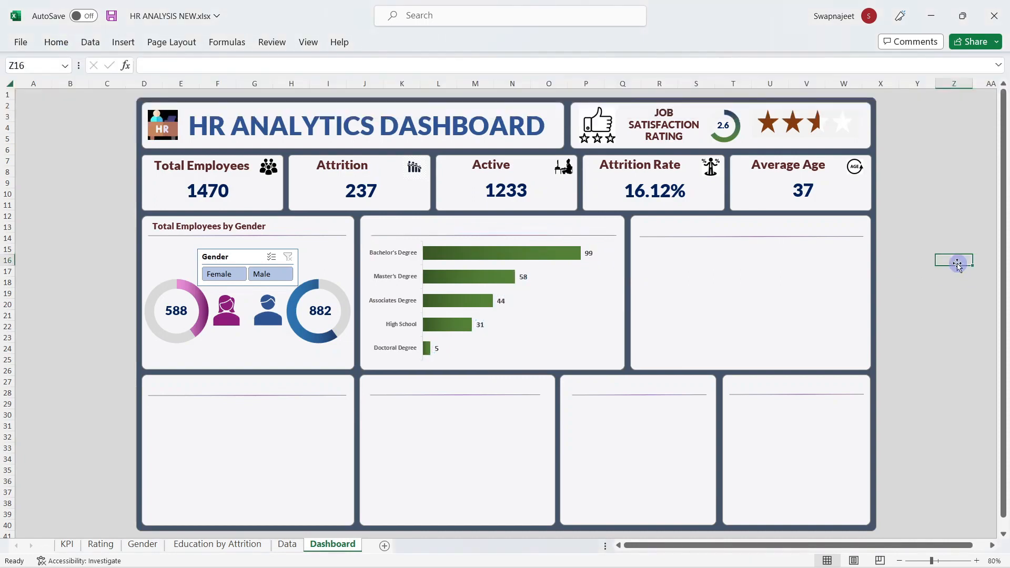
Step: Duplicate the gender title box onto the education panel and retype it 'Education wise Attrition'
{"action": "left_click", "coordinate": [164, 226]}
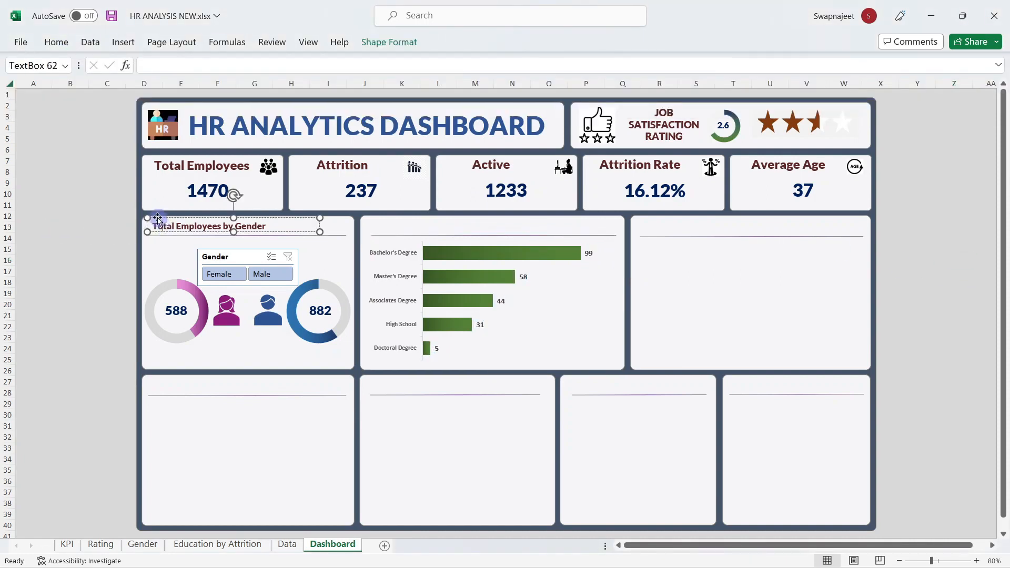
{"action": "key", "text": "ctrl+d"}
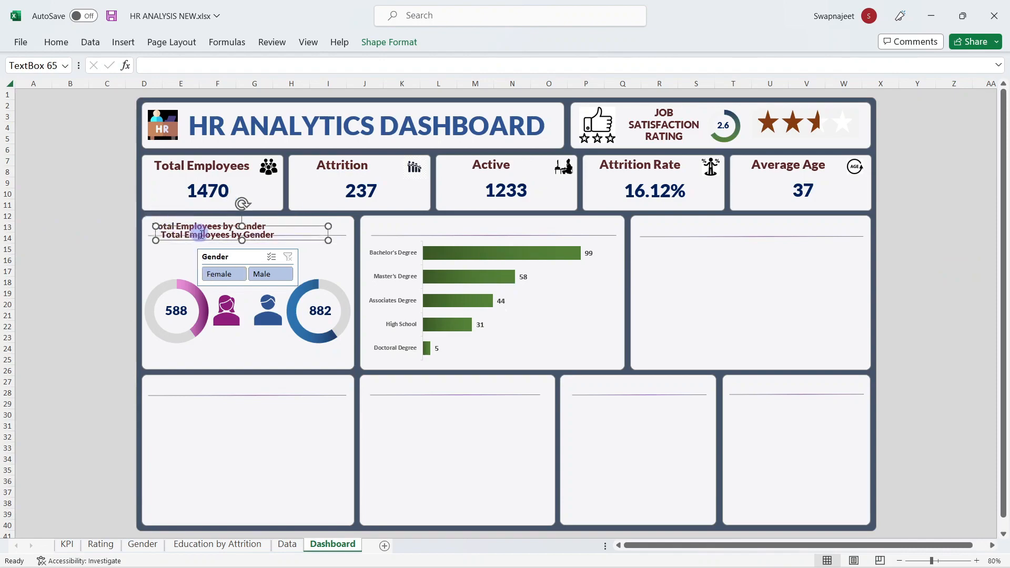
{"action": "left_click_drag", "start_coordinate": [279, 238], "coordinate": [489, 233]}
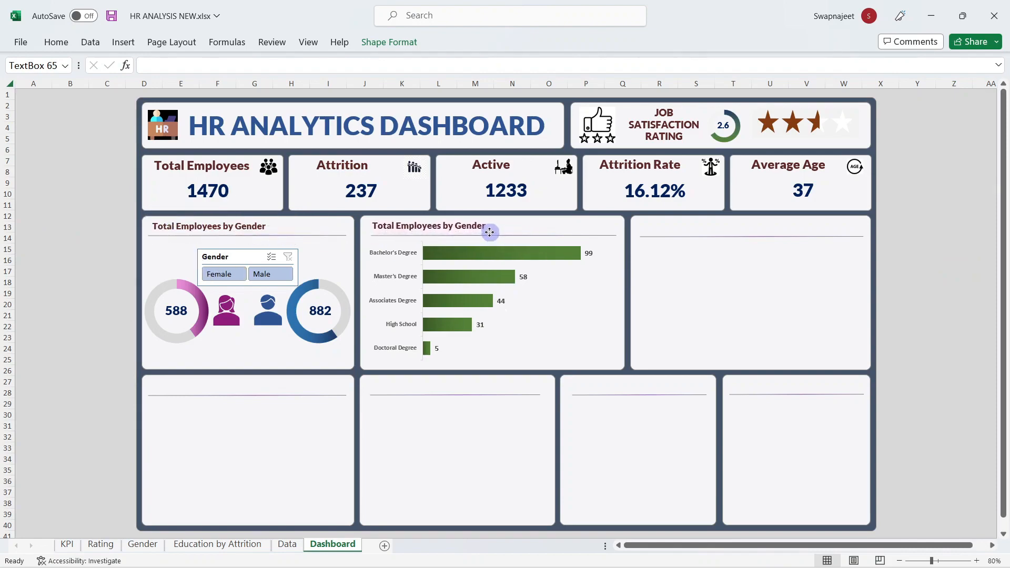
{"action": "triple_click", "coordinate": [423, 233]}
{"action": "type", "text": "Education wise Attrition"}
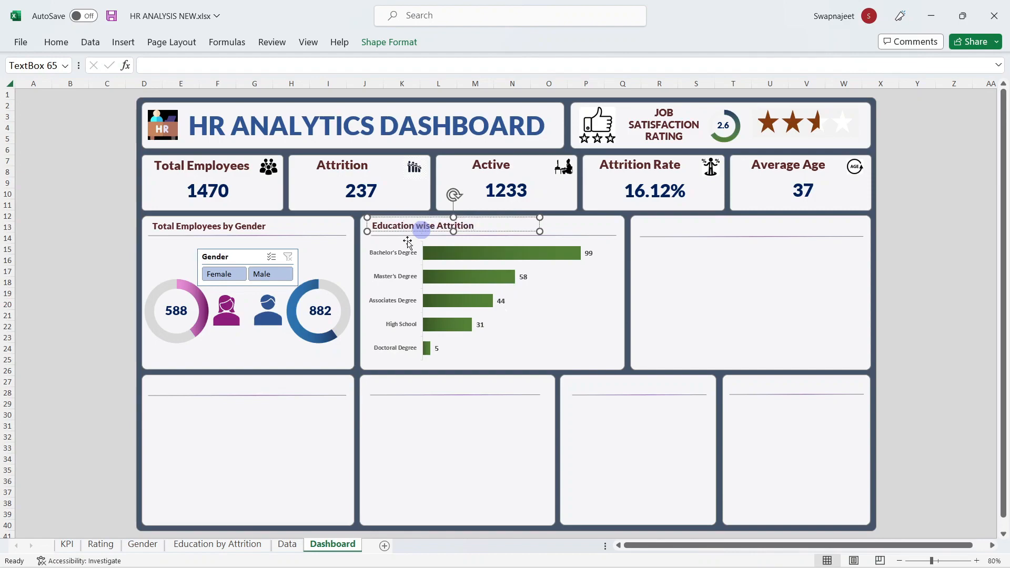
{"action": "left_click", "coordinate": [81, 283]}
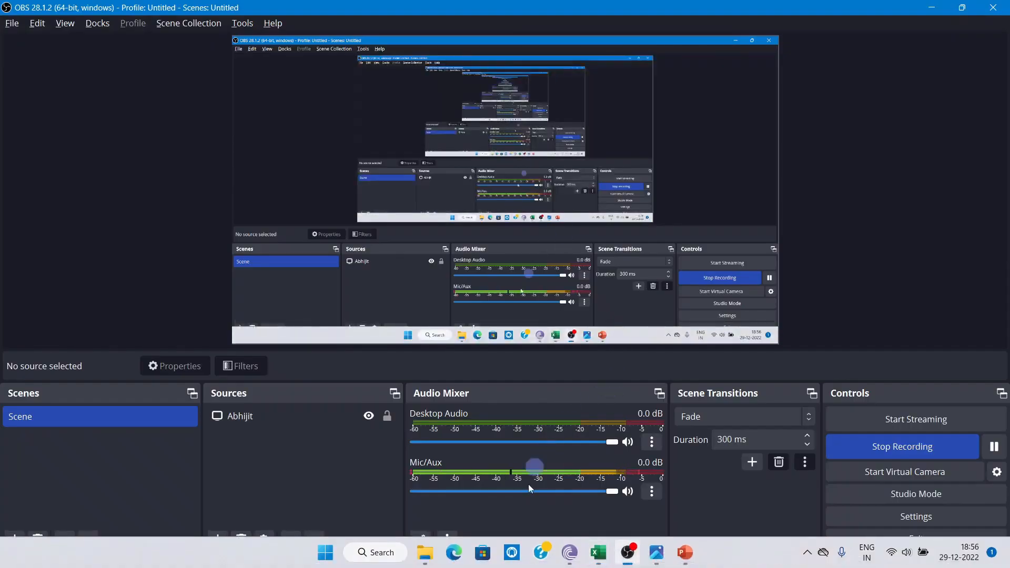
Step: Look at the finished HR Analytics workbook, then return to HR ANALYSIS NEW
{"action": "left_click", "coordinate": [594, 556]}
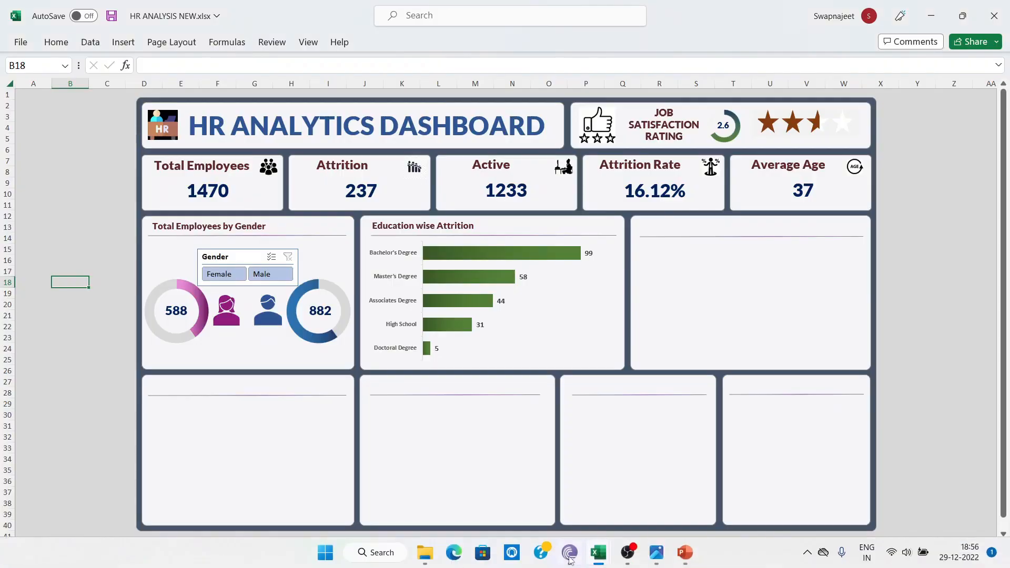
{"action": "mouse_move", "coordinate": [605, 564]}
{"action": "left_click", "coordinate": [591, 512]}
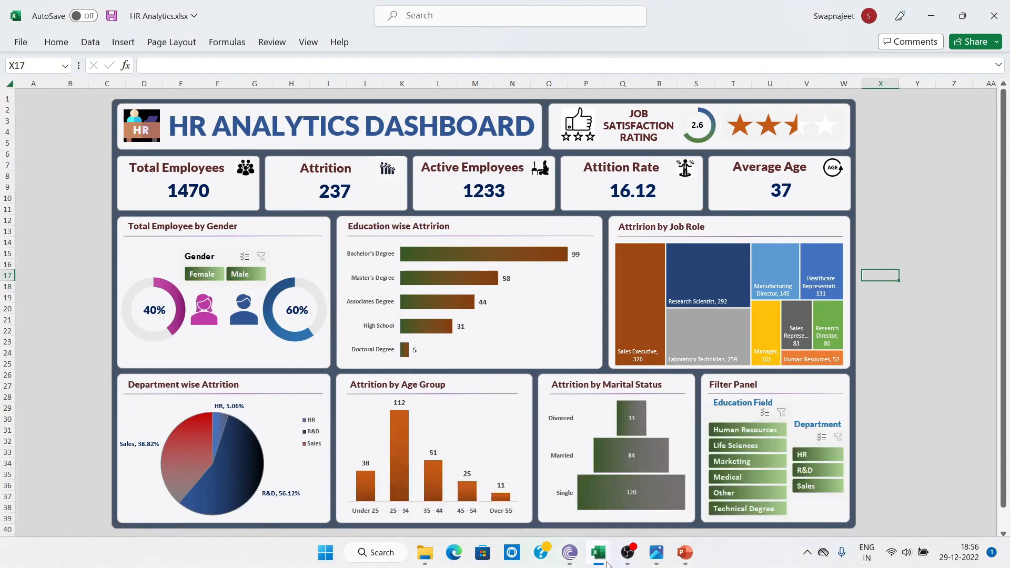
{"action": "left_click", "coordinate": [473, 494]}
{"action": "left_click", "coordinate": [99, 361]}
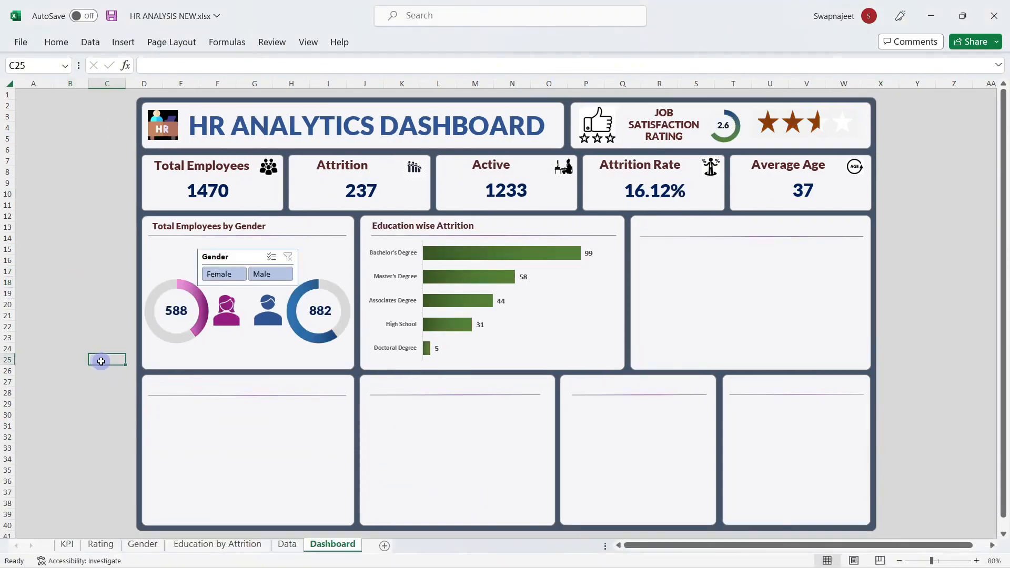
Step: Create a pivot table from the Data sheet's employee table on a new sheet
{"action": "left_click", "coordinate": [288, 545]}
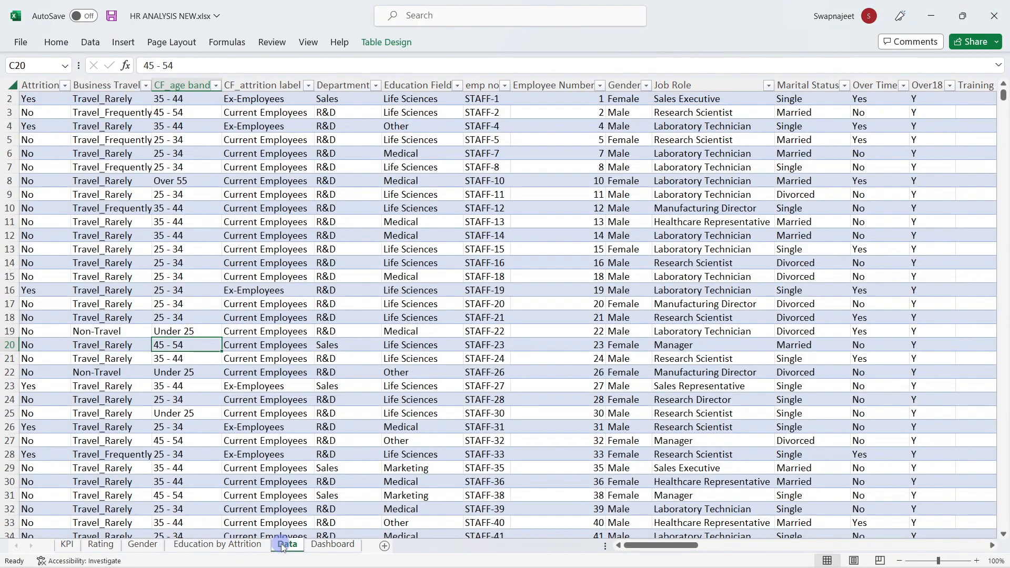
{"action": "left_click", "coordinate": [628, 195]}
{"action": "left_click", "coordinate": [112, 45]}
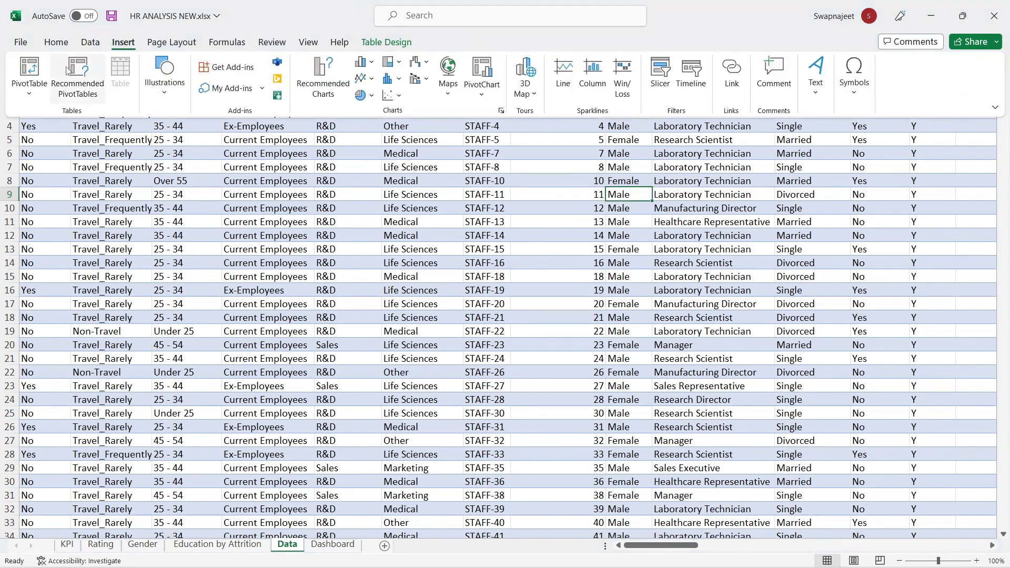
{"action": "left_click", "coordinate": [24, 71]}
{"action": "left_click", "coordinate": [824, 392]}
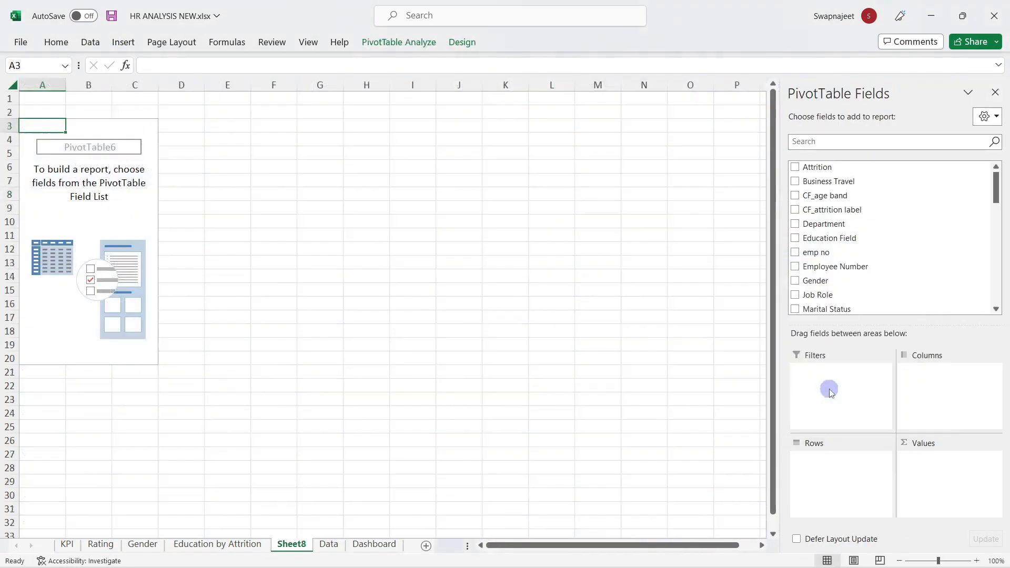
Step: Name the pivot table and its sheet 'Attrition by Job'
{"action": "left_click", "coordinate": [375, 42]}
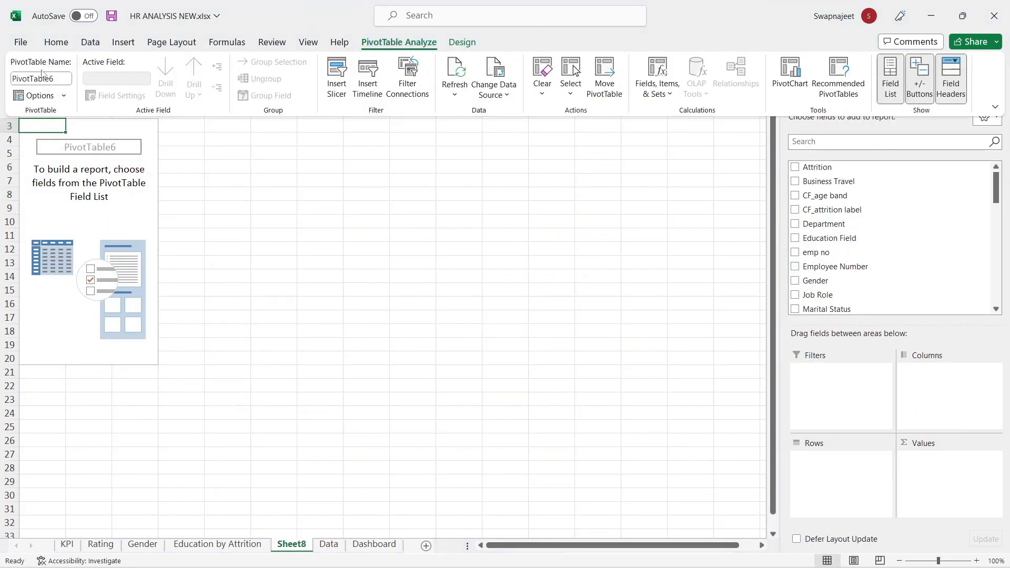
{"action": "left_click", "coordinate": [39, 79]}
{"action": "type", "text": "Attrition by Job"}
{"action": "left_click", "coordinate": [185, 191]}
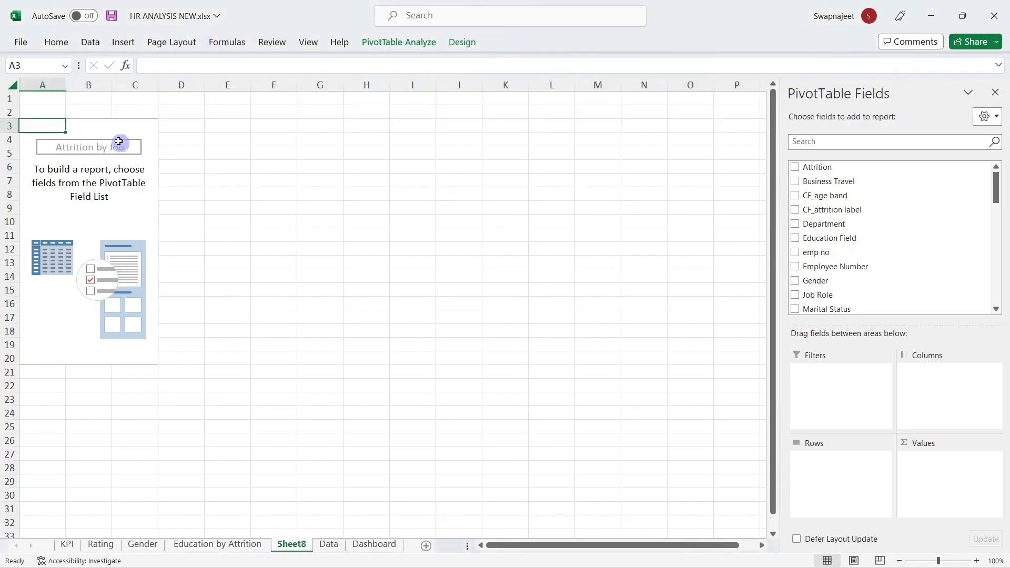
{"action": "left_click", "coordinate": [36, 79]}
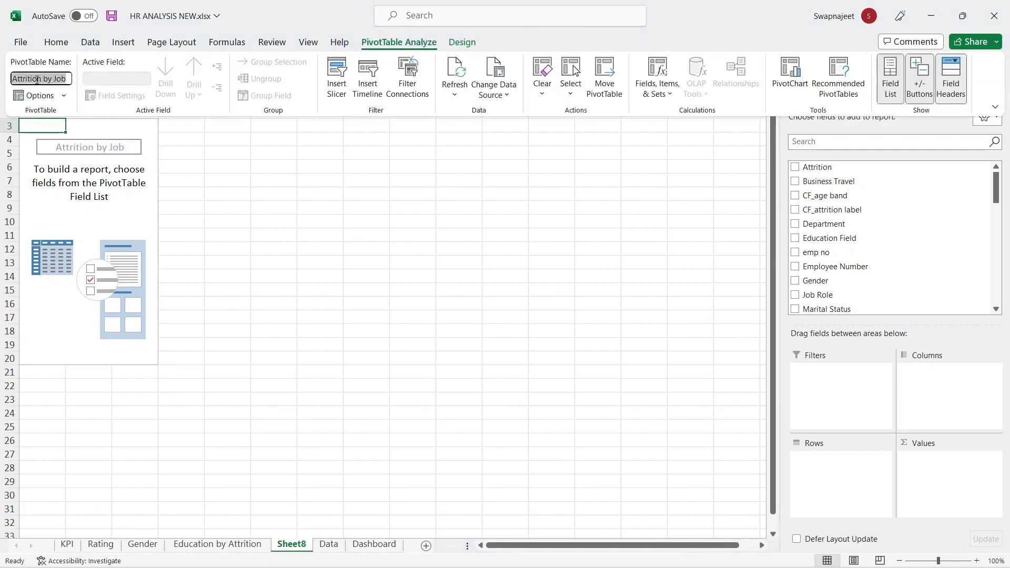
{"action": "left_click", "coordinate": [291, 543]}
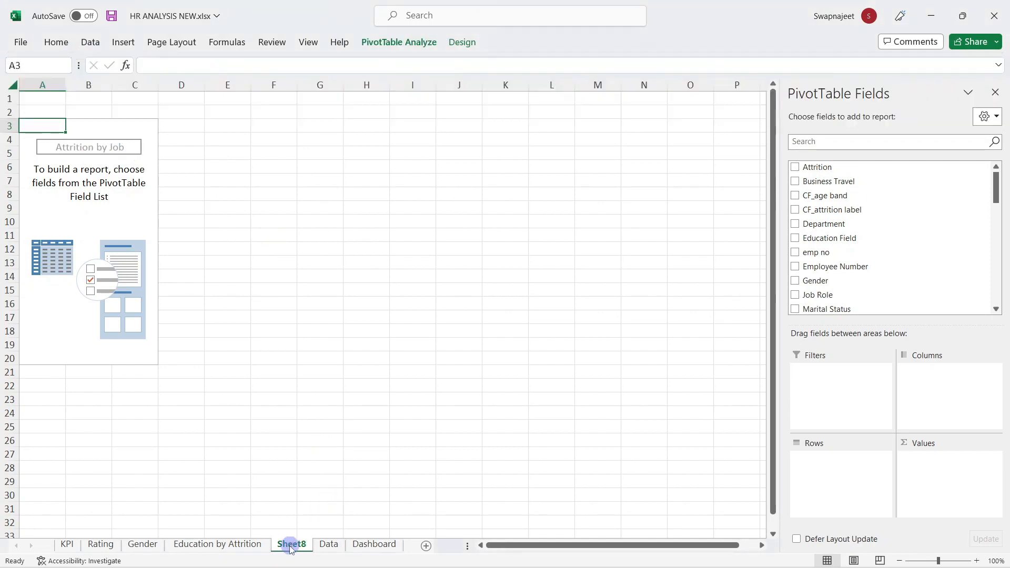
{"action": "double_click", "coordinate": [278, 548]}
{"action": "left_click", "coordinate": [280, 397]}
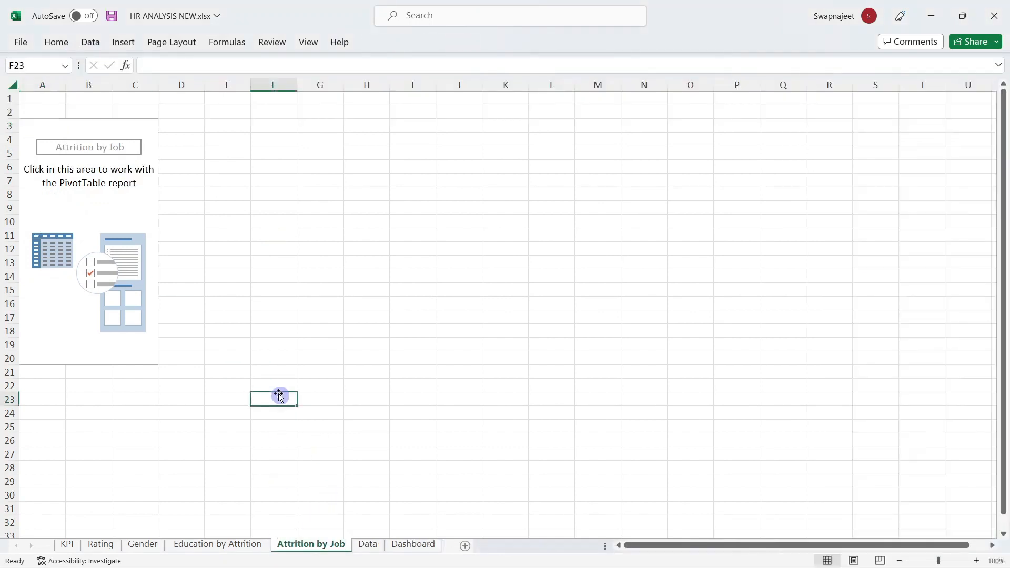
Step: Add Job Role as pivot rows and CF_attrition count as pivot values
{"action": "left_click", "coordinate": [87, 206]}
{"action": "left_click", "coordinate": [799, 142]}
{"action": "type", "text": "J"}
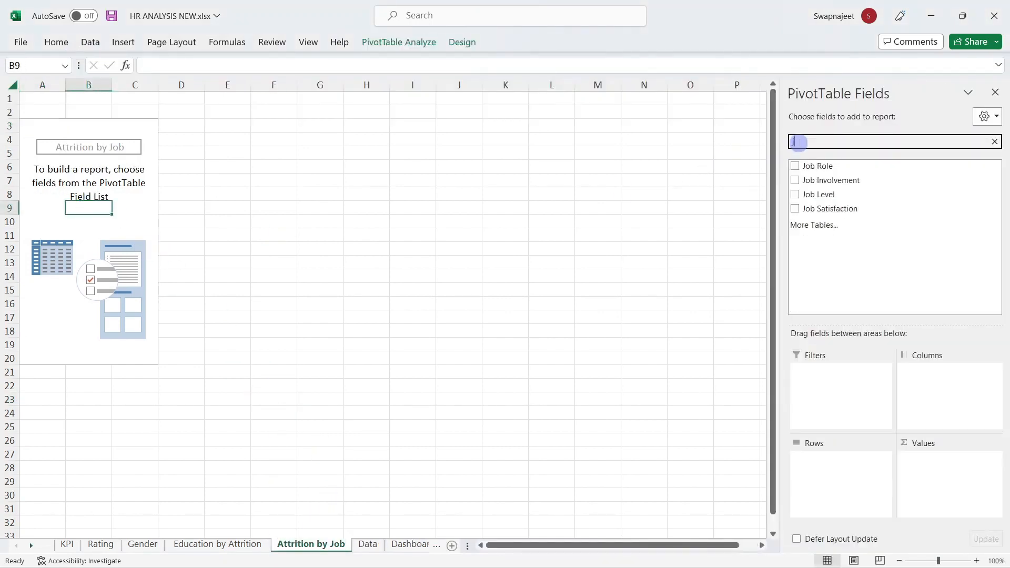
{"action": "left_click", "coordinate": [796, 166]}
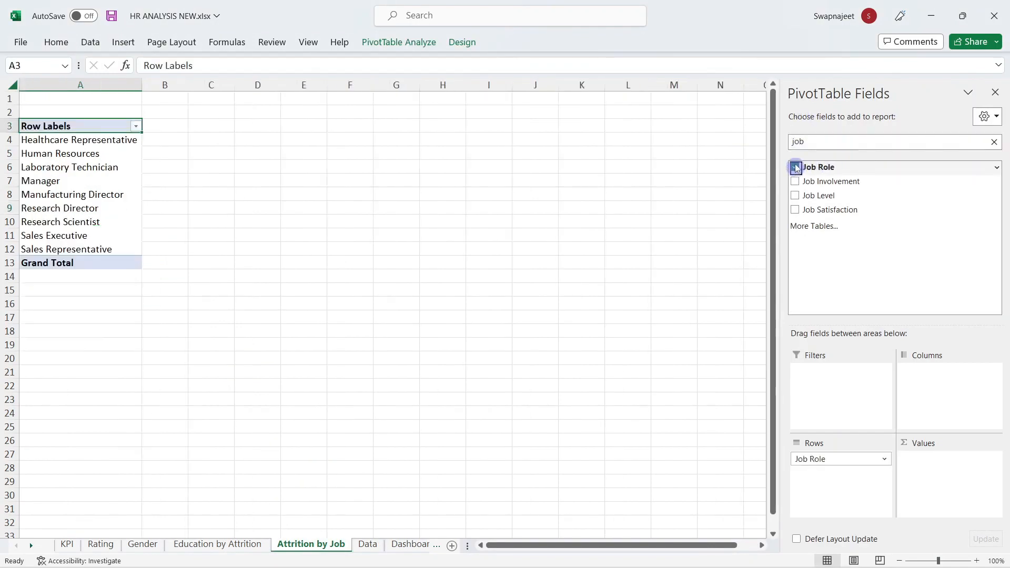
{"action": "left_click", "coordinate": [814, 142]}
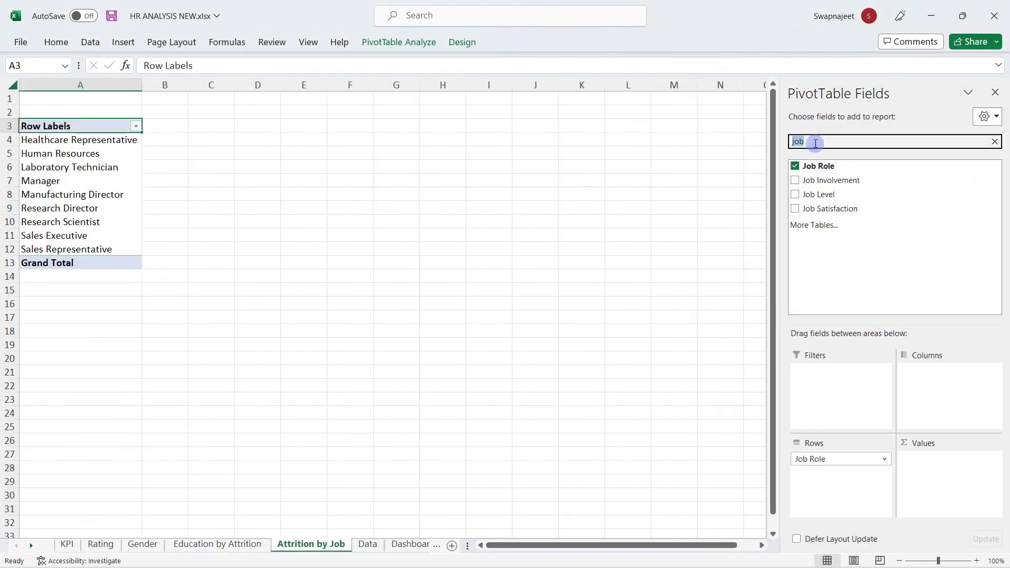
{"action": "type", "text": "att"}
{"action": "left_click_drag", "start_coordinate": [837, 195], "coordinate": [932, 506]}
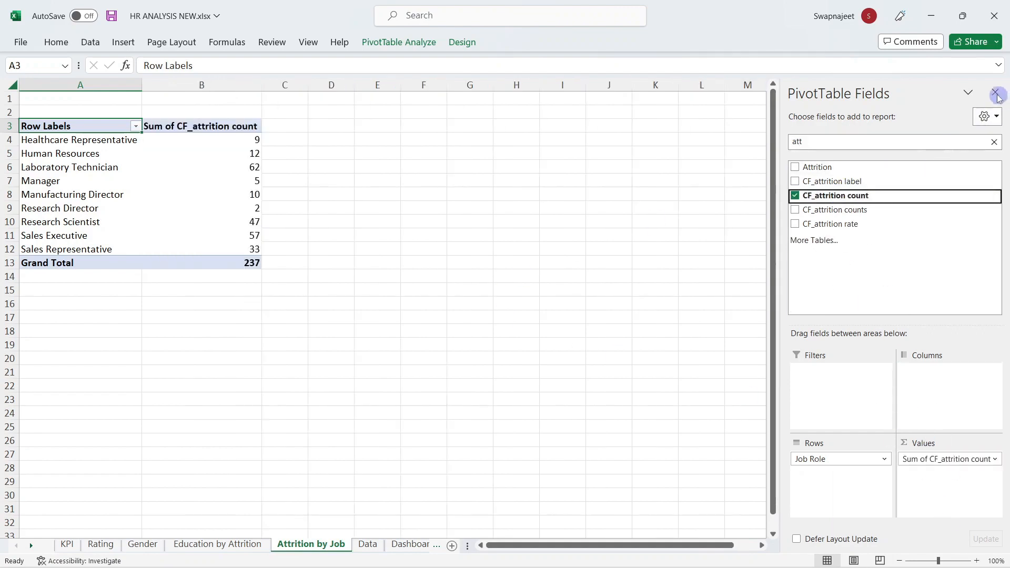
Step: Close the field list and bring up the PivotTable Analyze tools
{"action": "left_click", "coordinate": [997, 94]}
{"action": "left_click", "coordinate": [340, 208]}
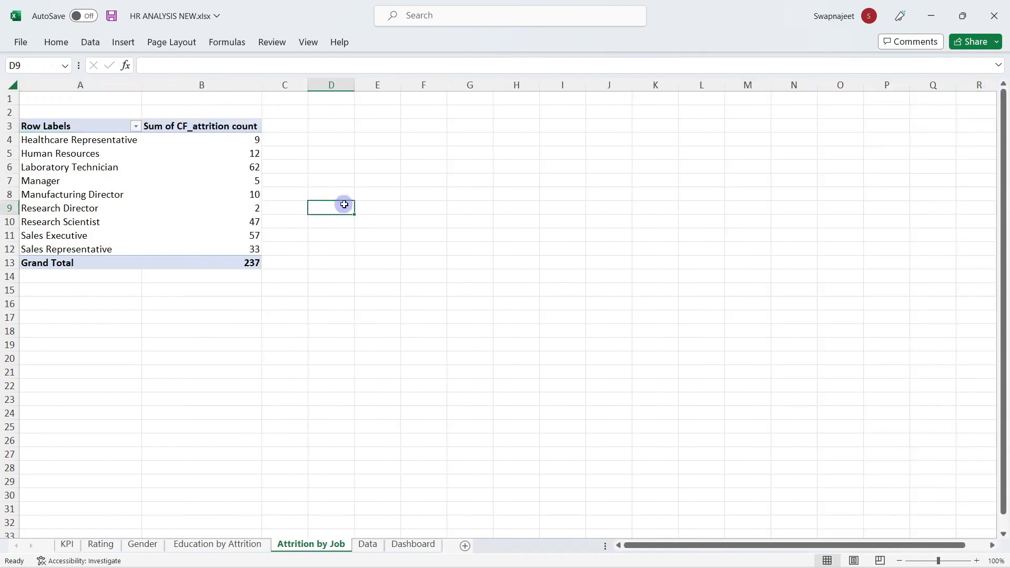
{"action": "left_click", "coordinate": [223, 220]}
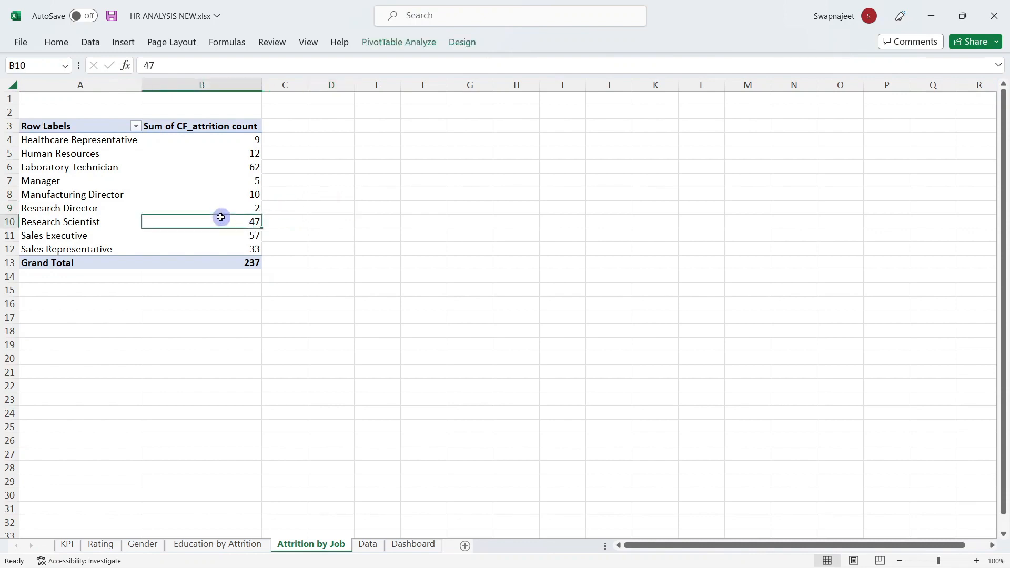
{"action": "left_click", "coordinate": [378, 43]}
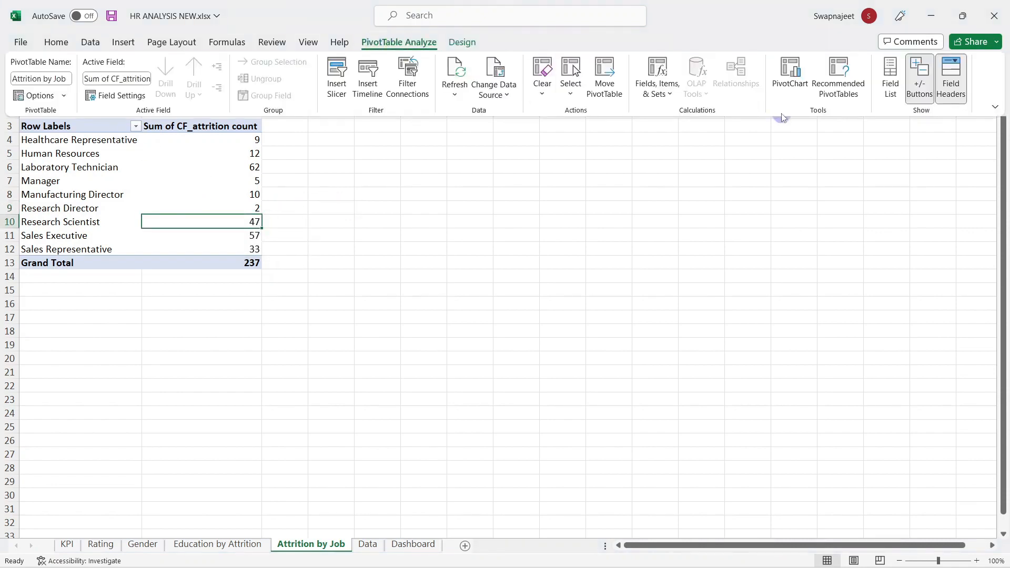
{"action": "left_click", "coordinate": [790, 71]}
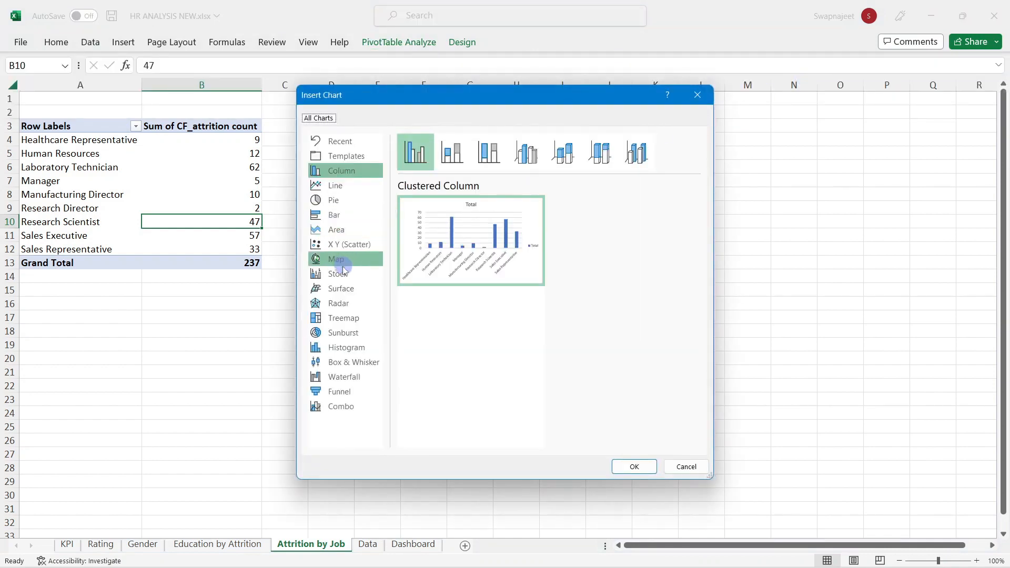
{"action": "left_click", "coordinate": [360, 316]}
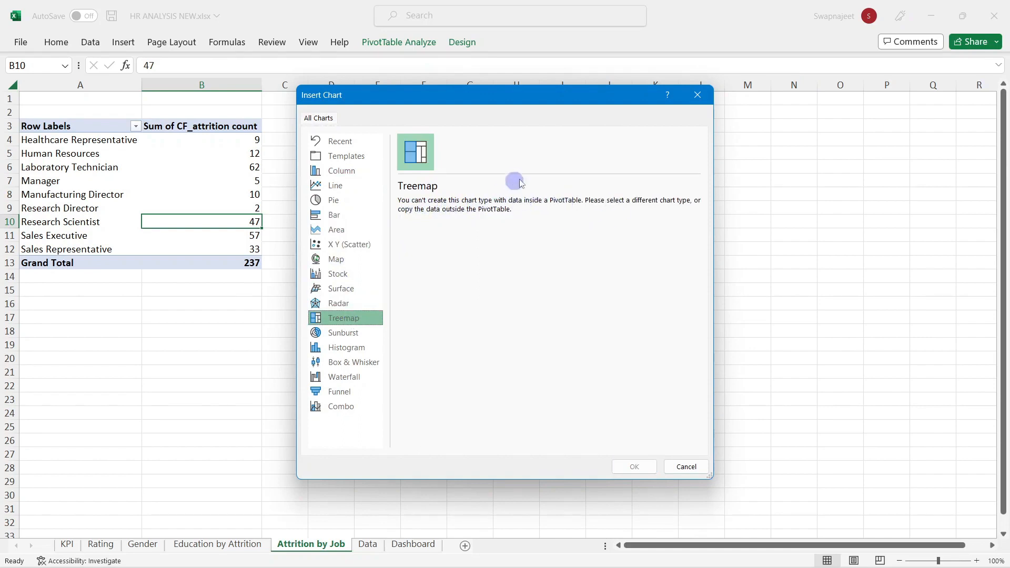
{"action": "left_click", "coordinate": [700, 106]}
{"action": "left_click", "coordinate": [323, 178]}
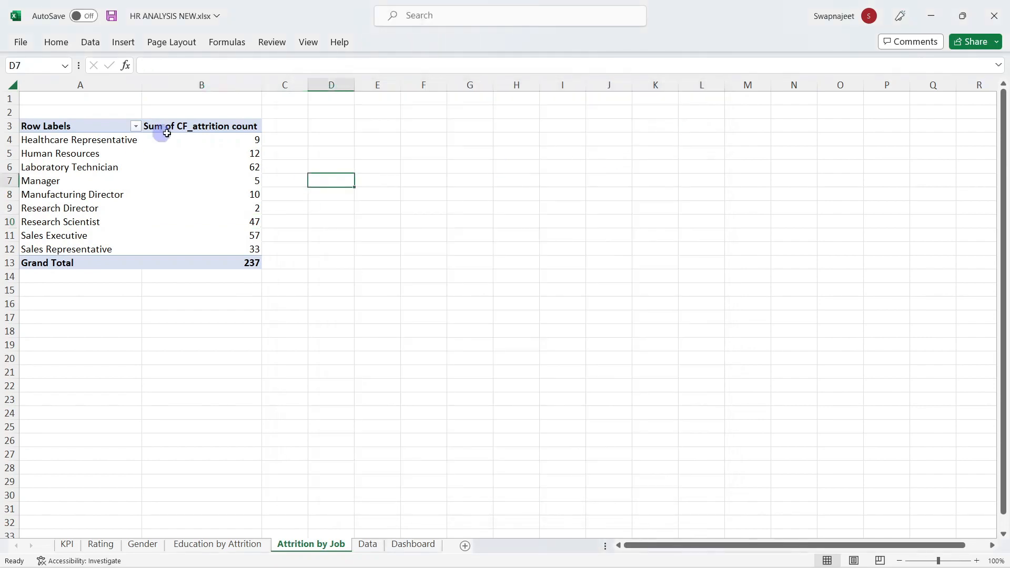
Step: Add the headings 'Job Role' in D3 and 'Attrition' in E3
{"action": "left_click", "coordinate": [462, 188]}
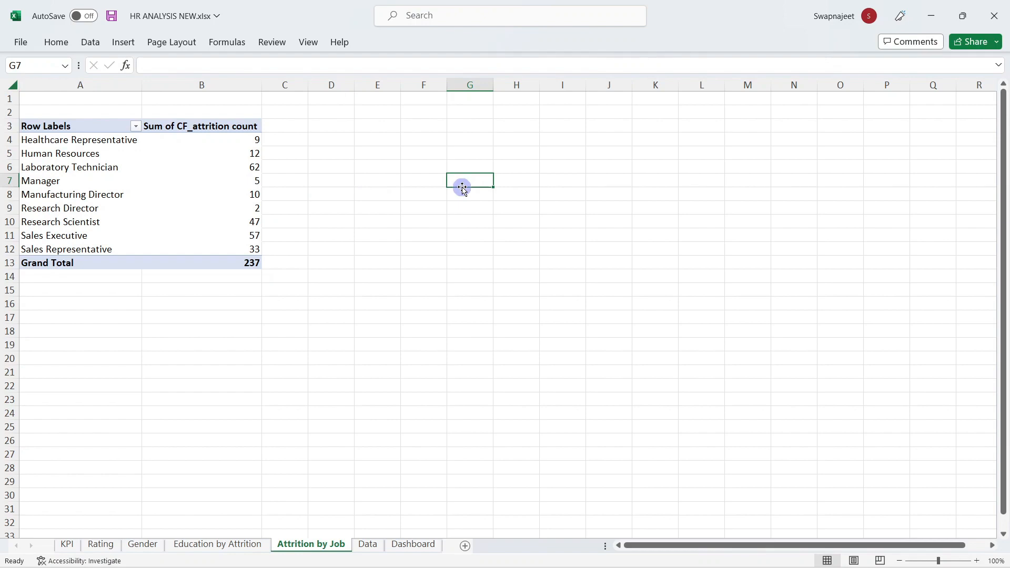
{"action": "left_click", "coordinate": [148, 153]}
{"action": "left_click", "coordinate": [331, 145]}
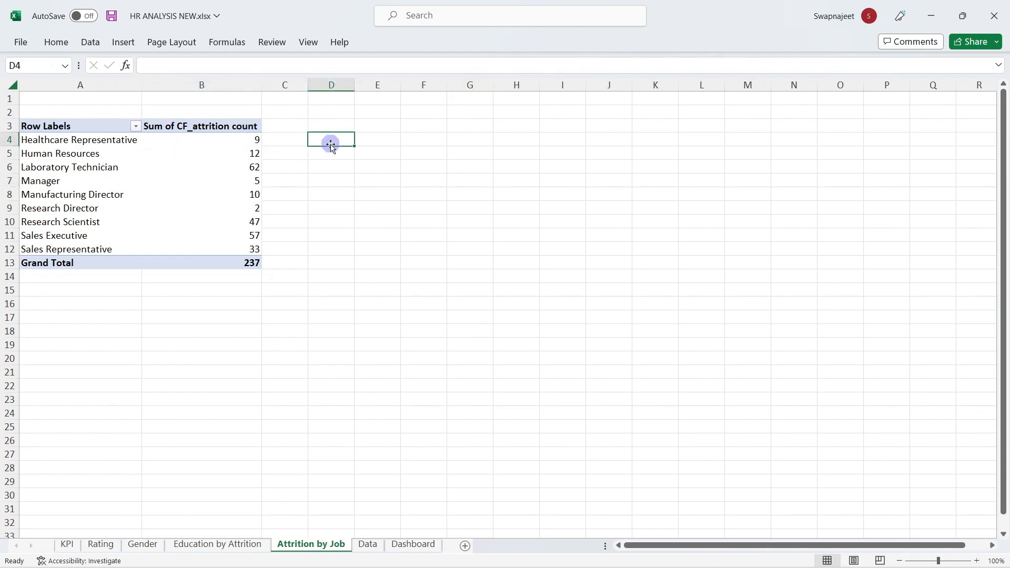
{"action": "left_click", "coordinate": [334, 127]}
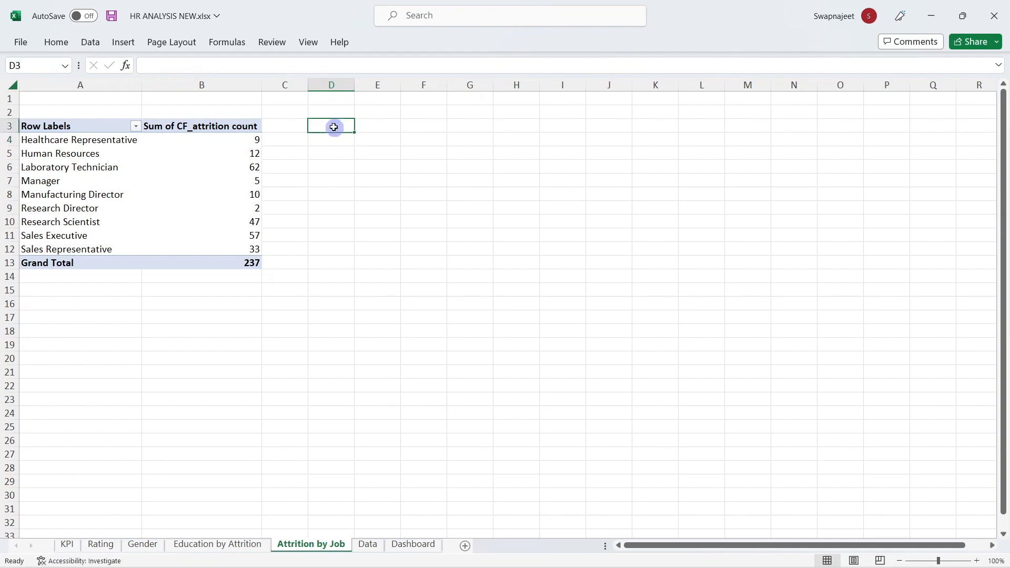
{"action": "type", "text": "Job Ro"}
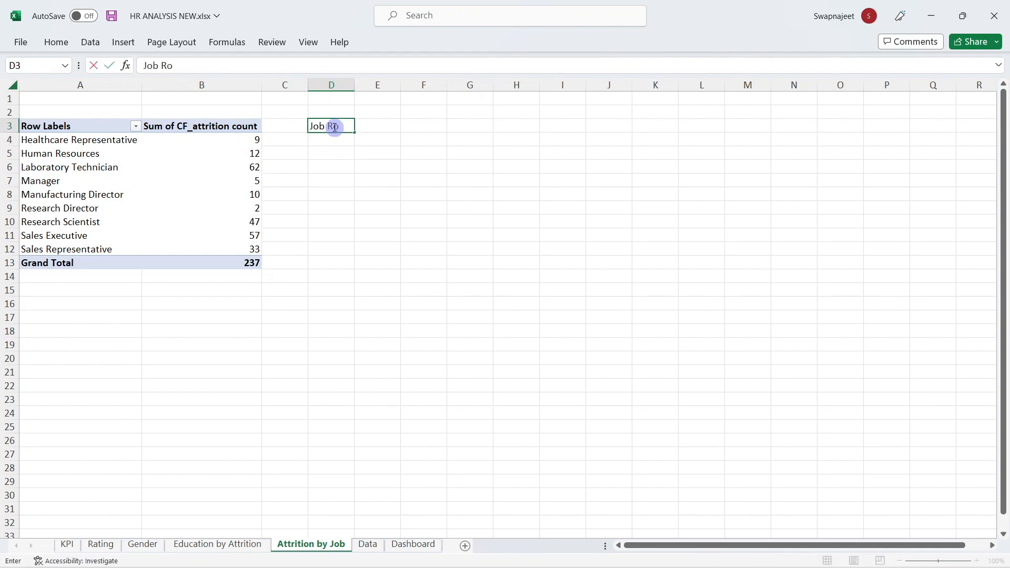
{"action": "type", "text": "le"}
{"action": "key", "text": "Tab"}
{"action": "type", "text": "Att"}
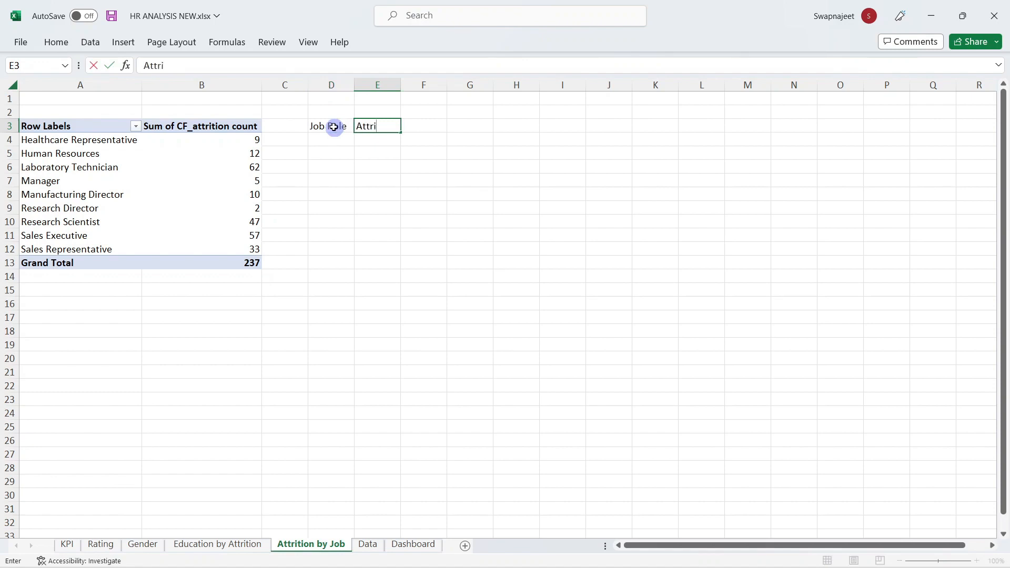
{"action": "left_click", "coordinate": [327, 149]}
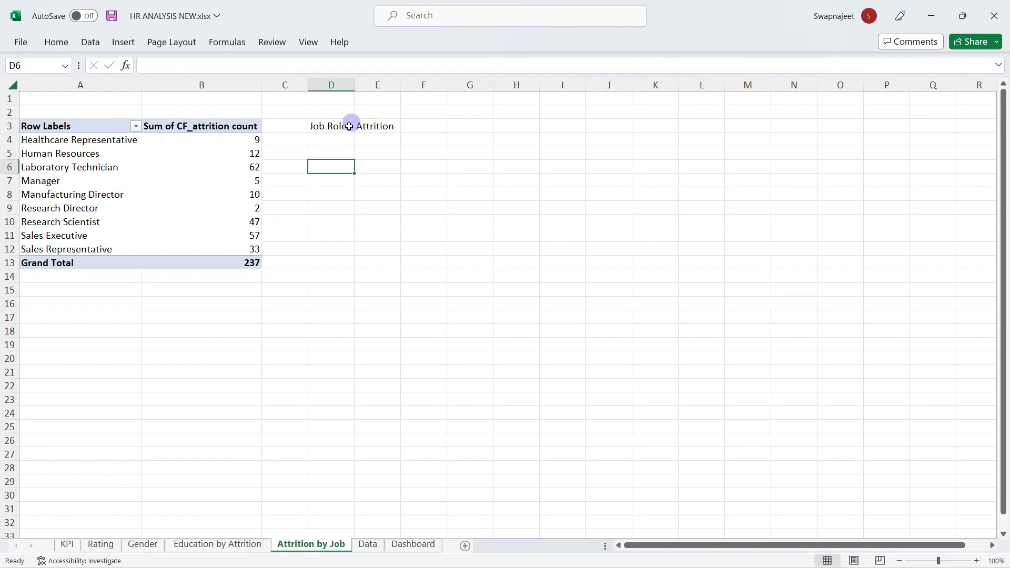
Step: Enter =A4 in D4, autofit column D, and fill it down to row 12
{"action": "left_click", "coordinate": [136, 139]}
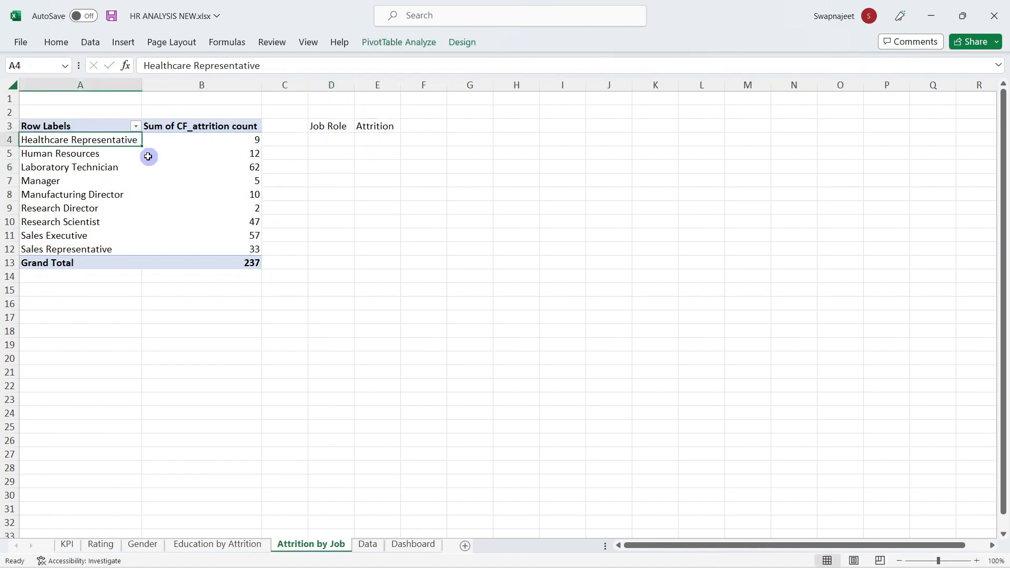
{"action": "left_click", "coordinate": [340, 141]}
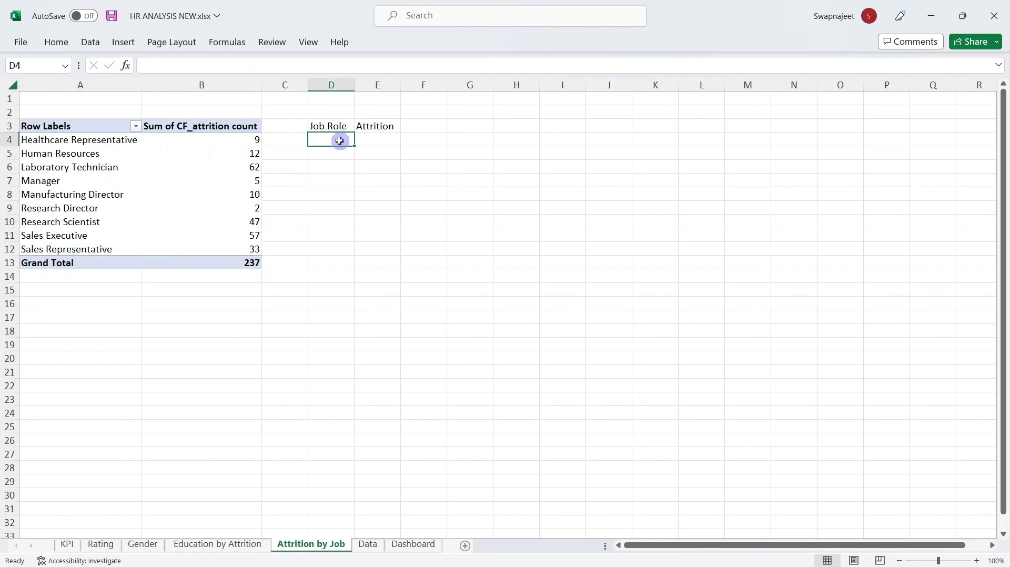
{"action": "type", "text": "="}
{"action": "left_click", "coordinate": [114, 138]}
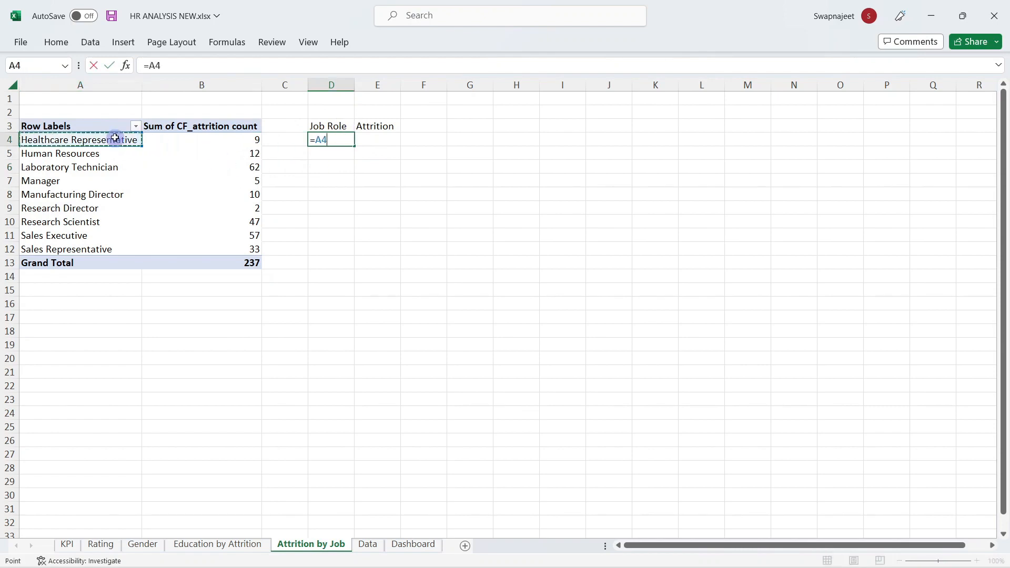
{"action": "key", "text": "Return"}
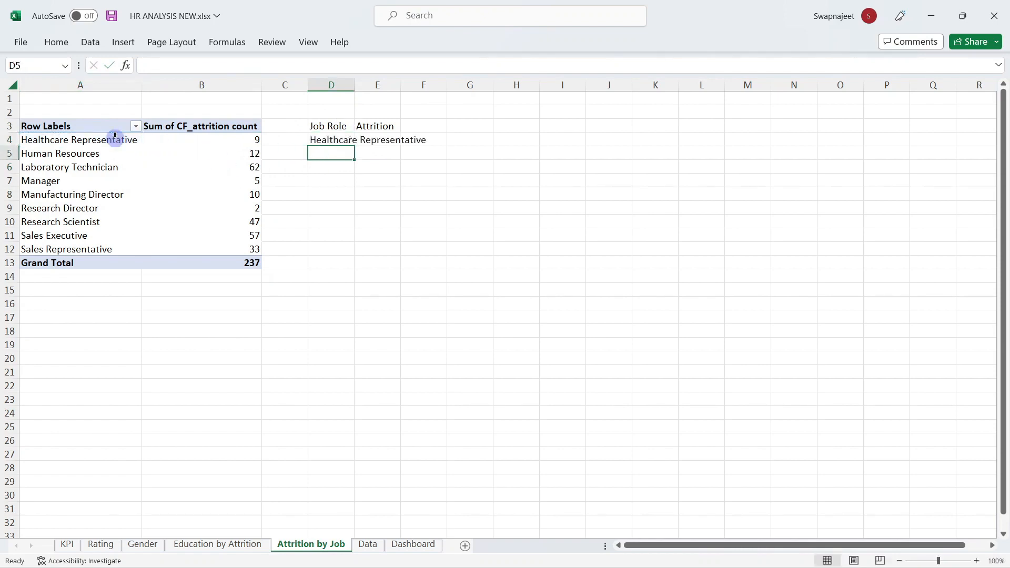
{"action": "double_click", "coordinate": [355, 84]}
{"action": "left_click", "coordinate": [425, 142]}
{"action": "left_click_drag", "start_coordinate": [430, 146], "coordinate": [427, 254]}
Step: Enter a GETPIVOTDATA attrition lookup in E4 and fill it down to E12
{"action": "left_click", "coordinate": [481, 260]}
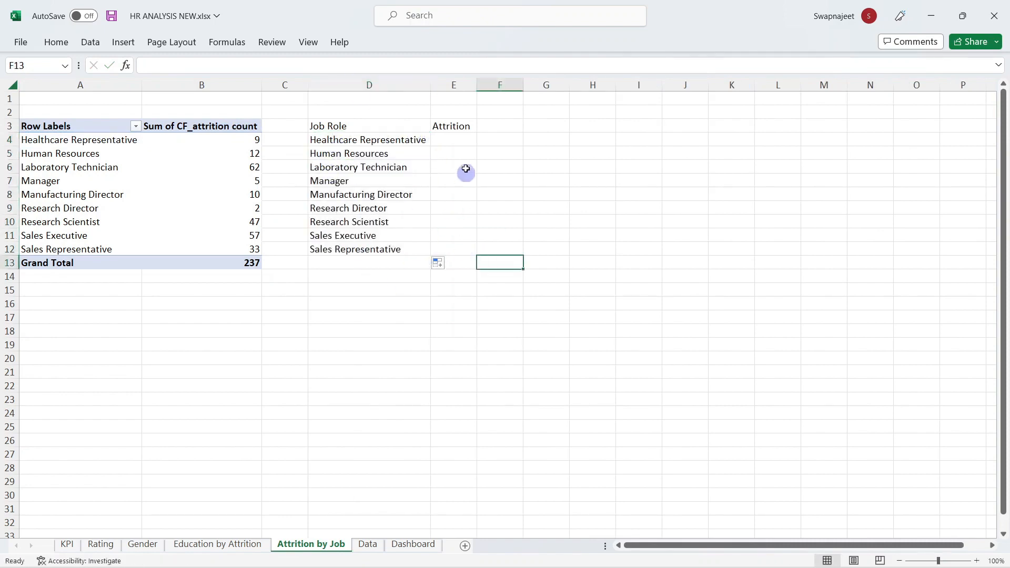
{"action": "left_click", "coordinate": [459, 139]}
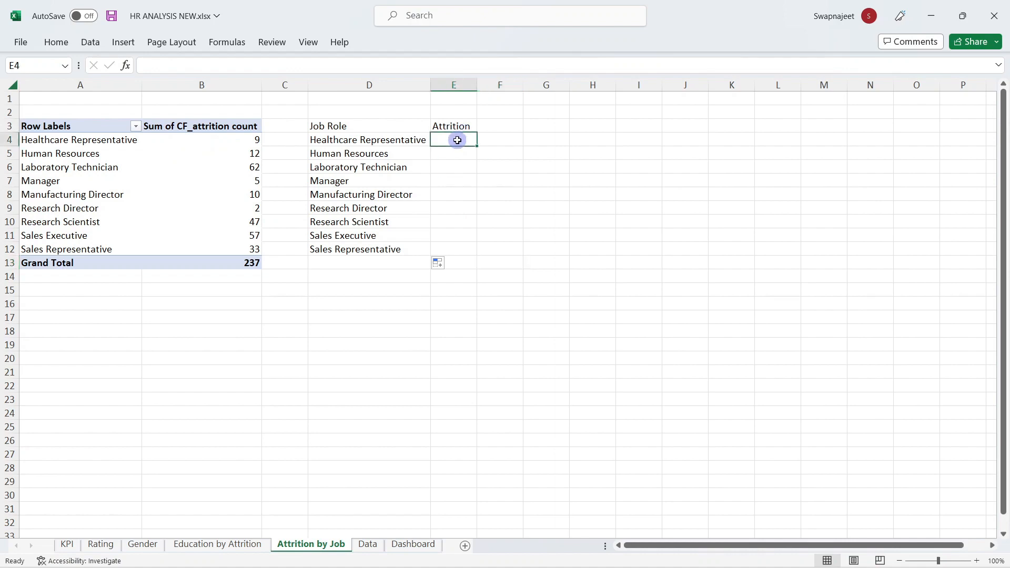
{"action": "type", "text": "="}
{"action": "left_click", "coordinate": [256, 139]}
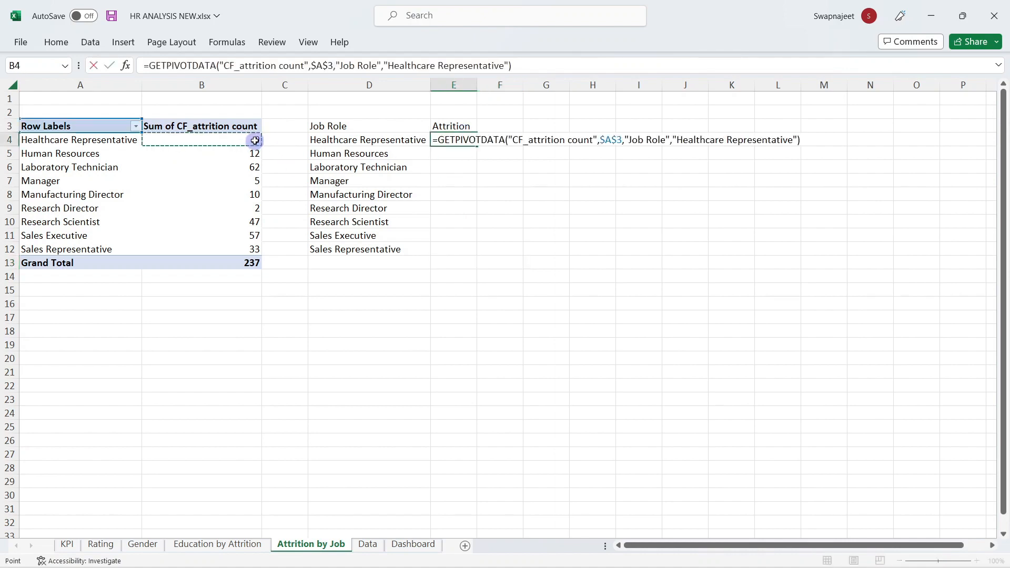
{"action": "key", "text": "Return"}
{"action": "left_click", "coordinate": [474, 140]}
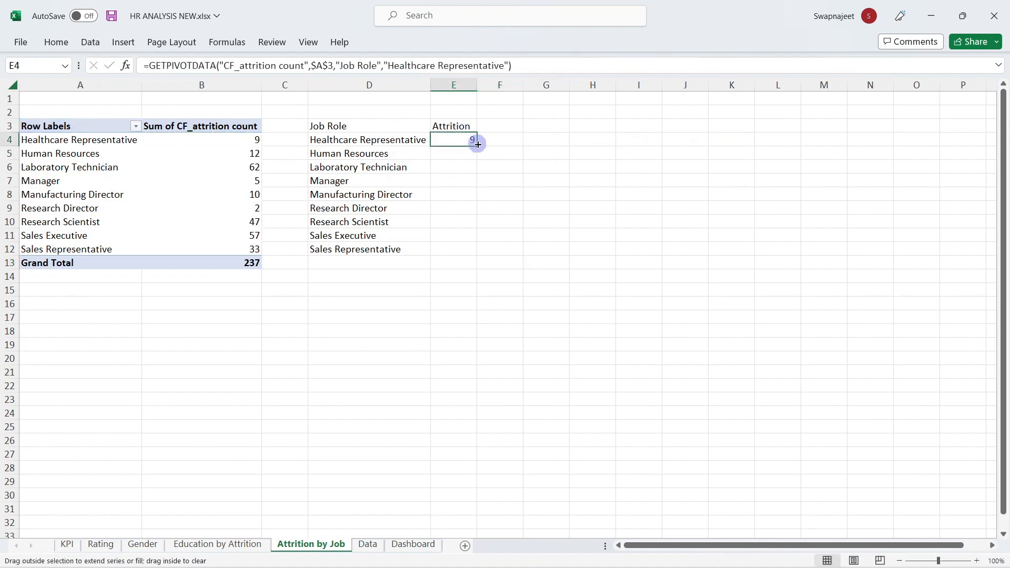
{"action": "left_click_drag", "start_coordinate": [477, 146], "coordinate": [467, 256]}
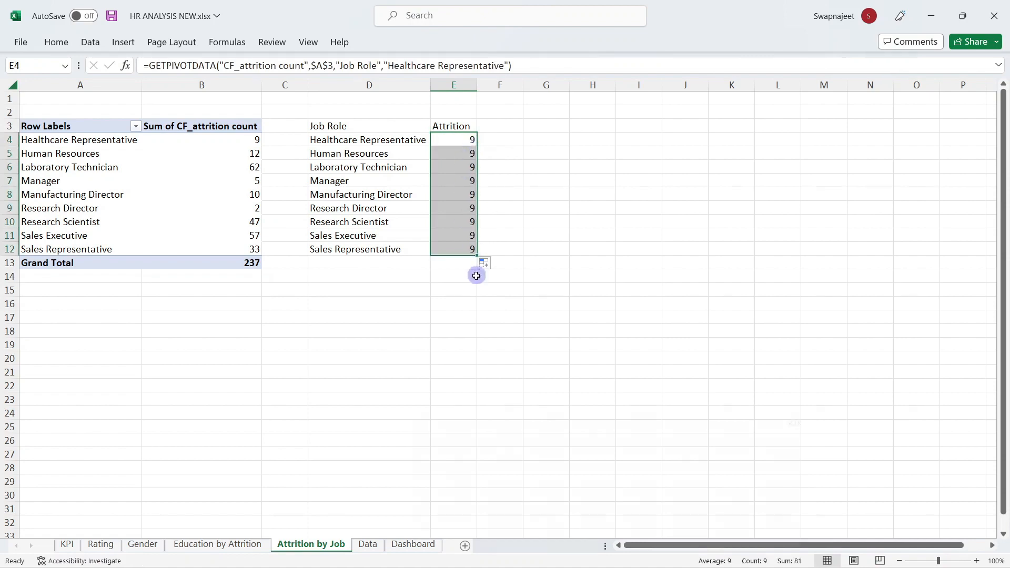
{"action": "left_click", "coordinate": [460, 342]}
Step: Change the E4 lookup to reference A4 instead of a fixed role, then refill to E12
{"action": "left_click", "coordinate": [465, 138]}
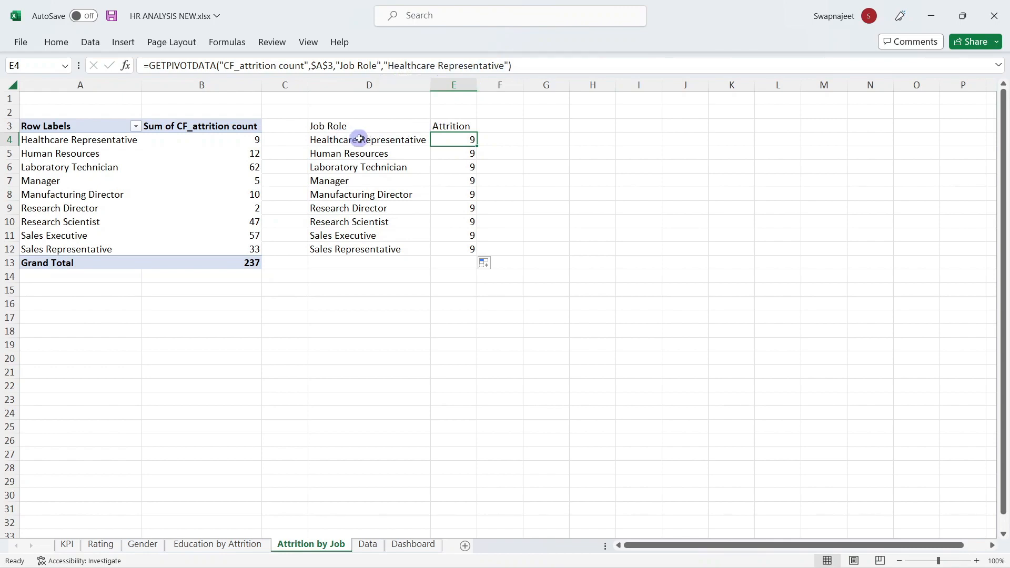
{"action": "left_click_drag", "start_coordinate": [383, 65], "coordinate": [507, 66]}
{"action": "key", "text": "BackSpace"}
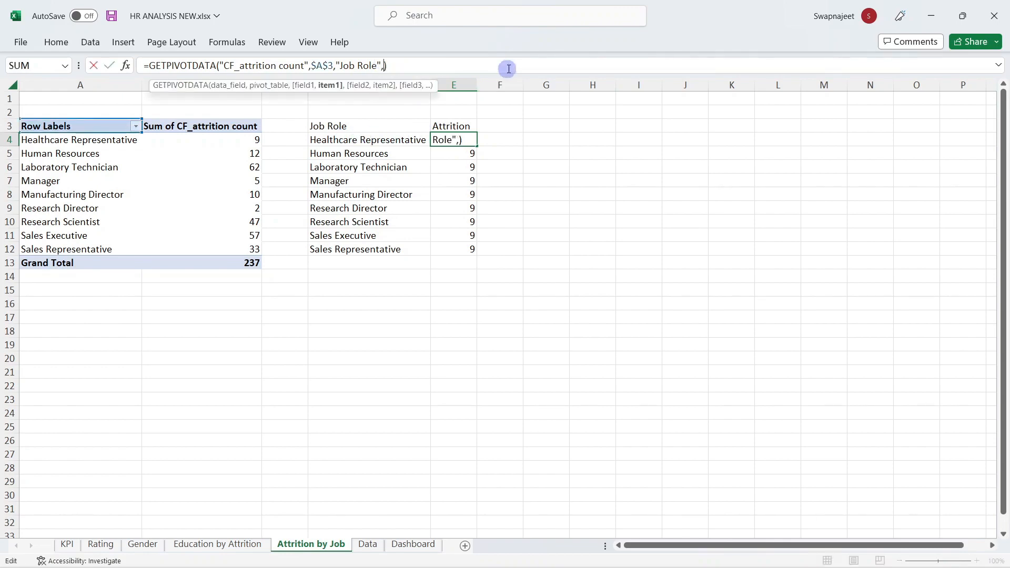
{"action": "left_click", "coordinate": [105, 141]}
{"action": "key", "text": "Return"}
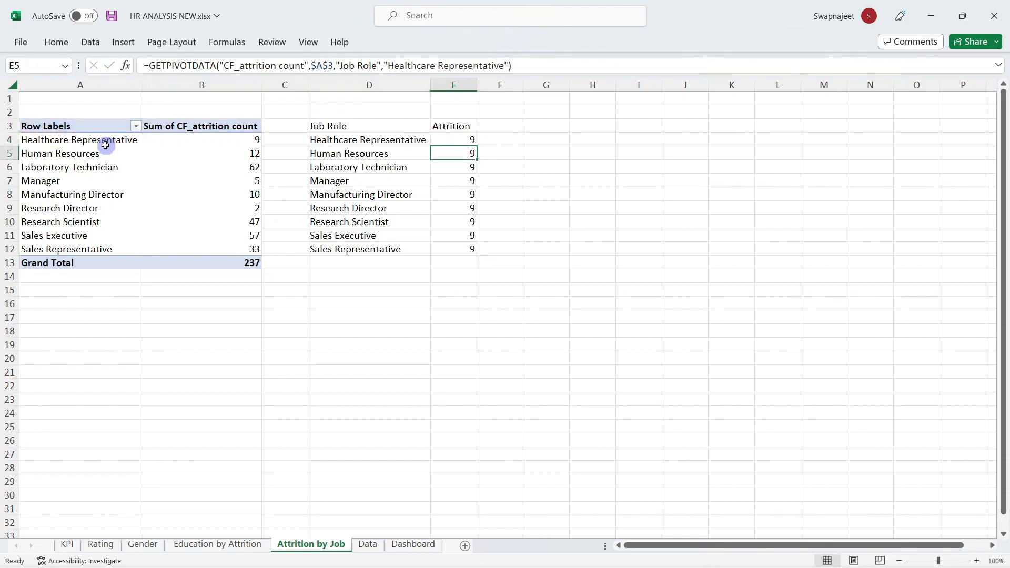
{"action": "left_click", "coordinate": [473, 140]}
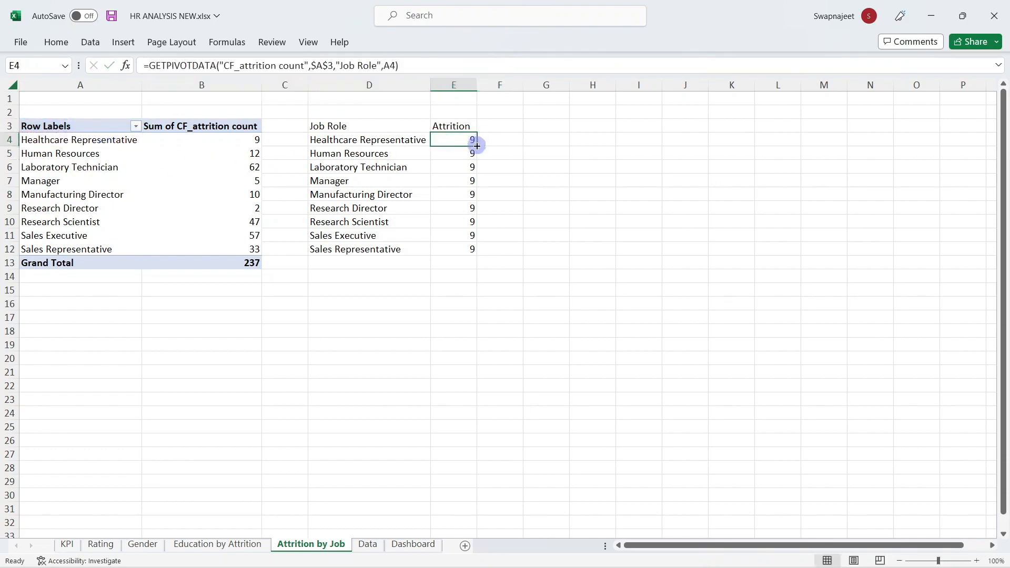
{"action": "left_click_drag", "start_coordinate": [477, 145], "coordinate": [477, 256]}
{"action": "left_click", "coordinate": [504, 291]}
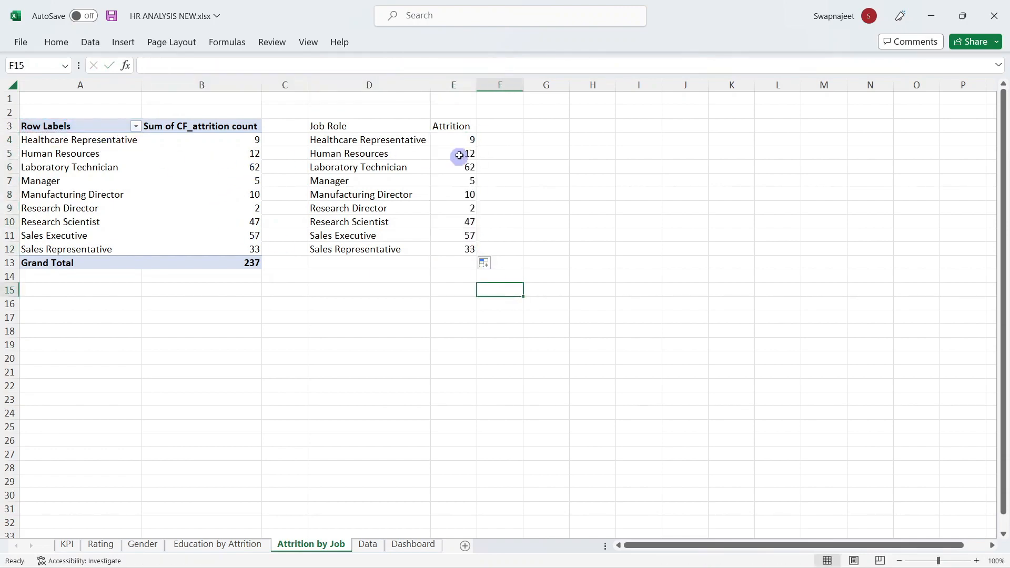
{"action": "left_click_drag", "start_coordinate": [572, 266], "coordinate": [542, 267]}
{"action": "left_click_drag", "start_coordinate": [323, 138], "coordinate": [474, 251]}
Step: Insert a treemap from D4:E12, delete its legend and title, and copy it
{"action": "left_click", "coordinate": [124, 44]}
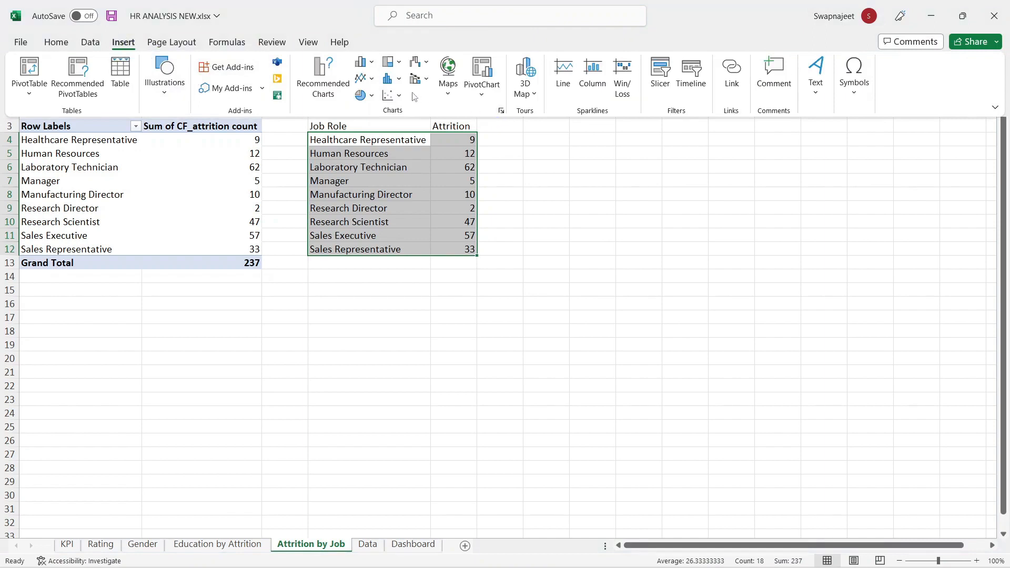
{"action": "left_click", "coordinate": [391, 62]}
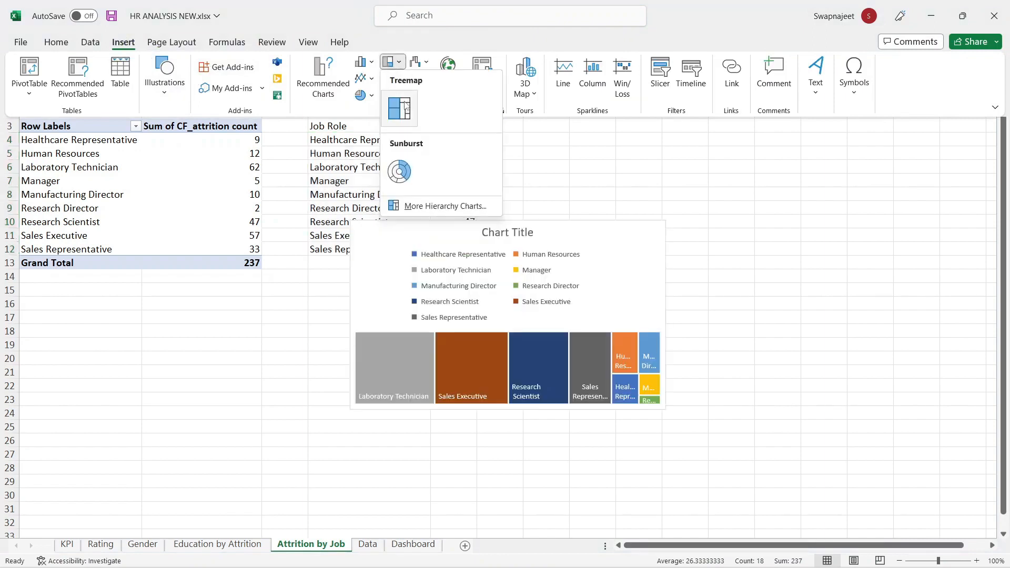
{"action": "left_click", "coordinate": [396, 105]}
{"action": "left_click_drag", "start_coordinate": [574, 230], "coordinate": [721, 155]}
{"action": "left_click", "coordinate": [594, 188]}
{"action": "key", "text": "Delete"}
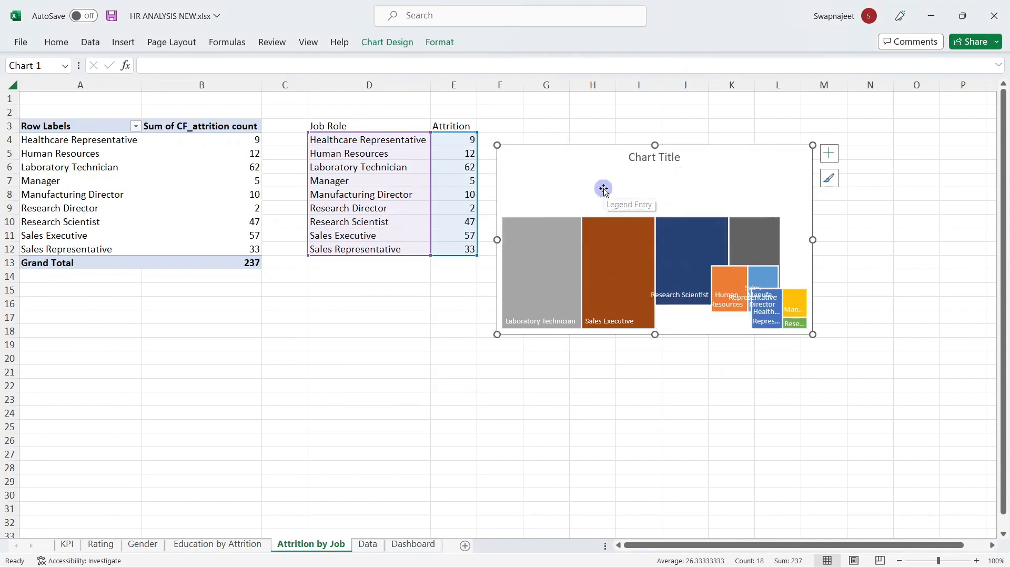
{"action": "left_click", "coordinate": [624, 387]}
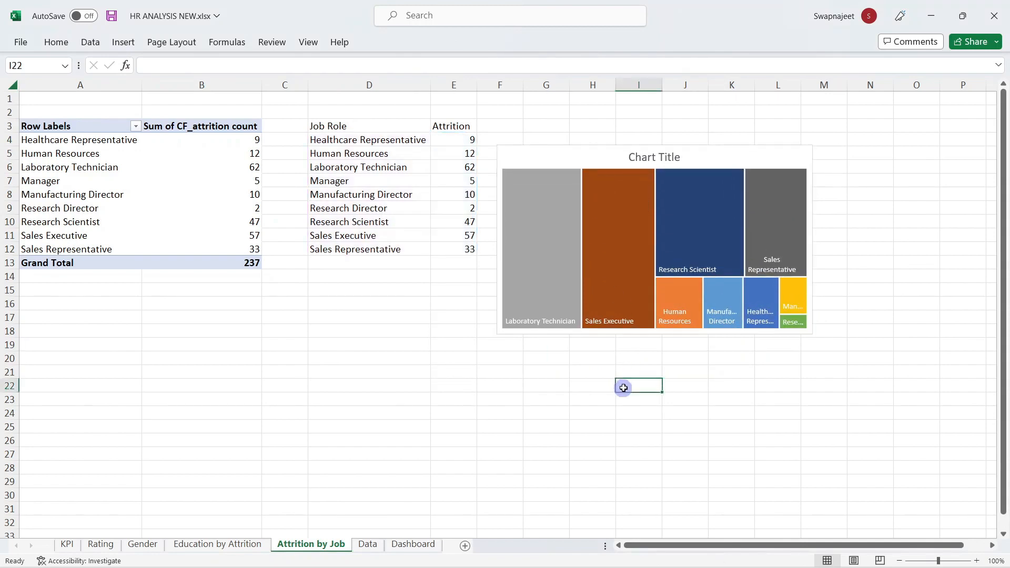
{"action": "left_click", "coordinate": [635, 157]}
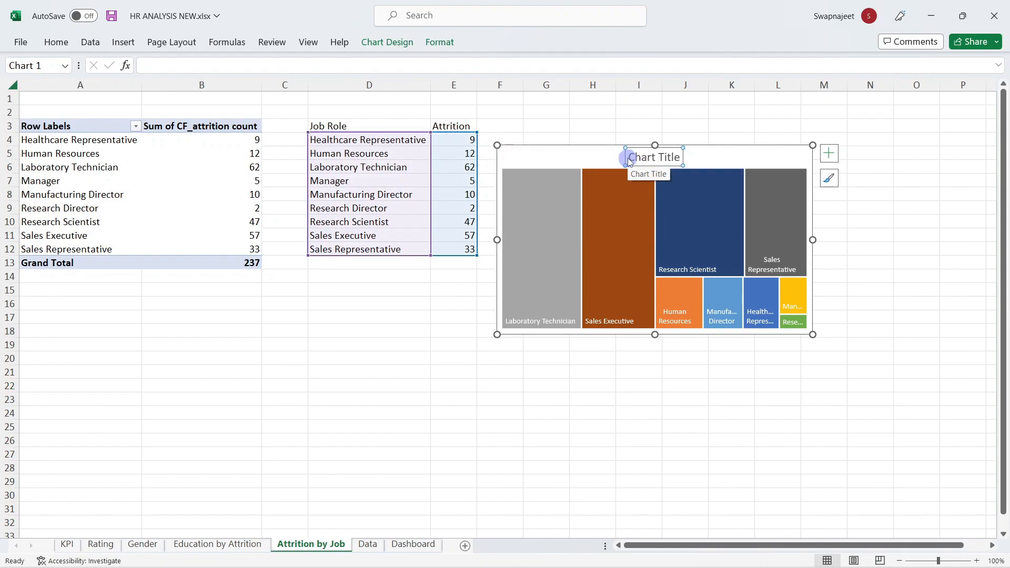
{"action": "key", "text": "Delete"}
{"action": "key", "text": "ctrl+c"}
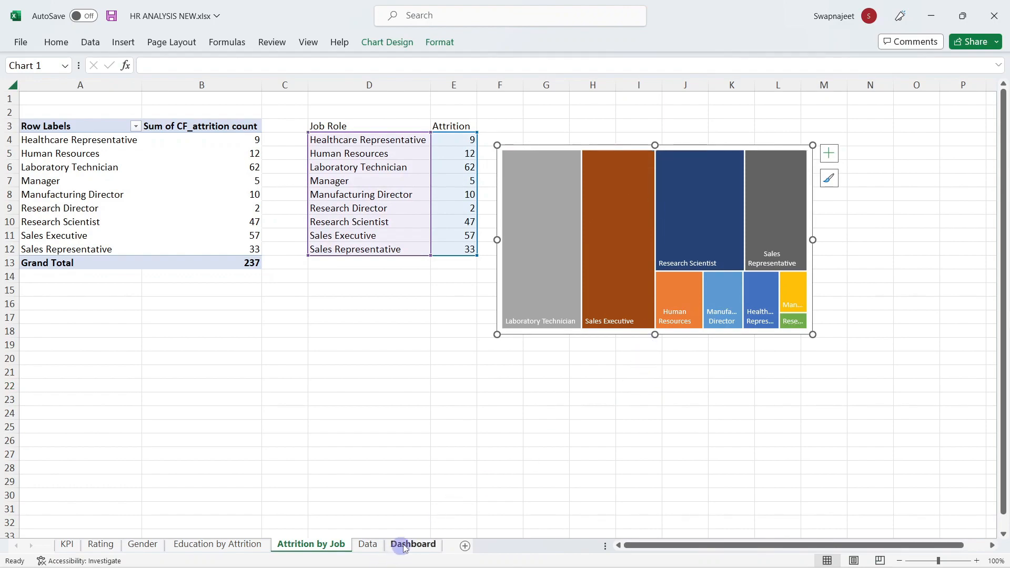
Step: Paste the treemap onto the Dashboard sheet and size it into the right-side card
{"action": "left_click", "coordinate": [413, 544]}
{"action": "left_click", "coordinate": [661, 293]}
{"action": "key", "text": "ctrl+v"}
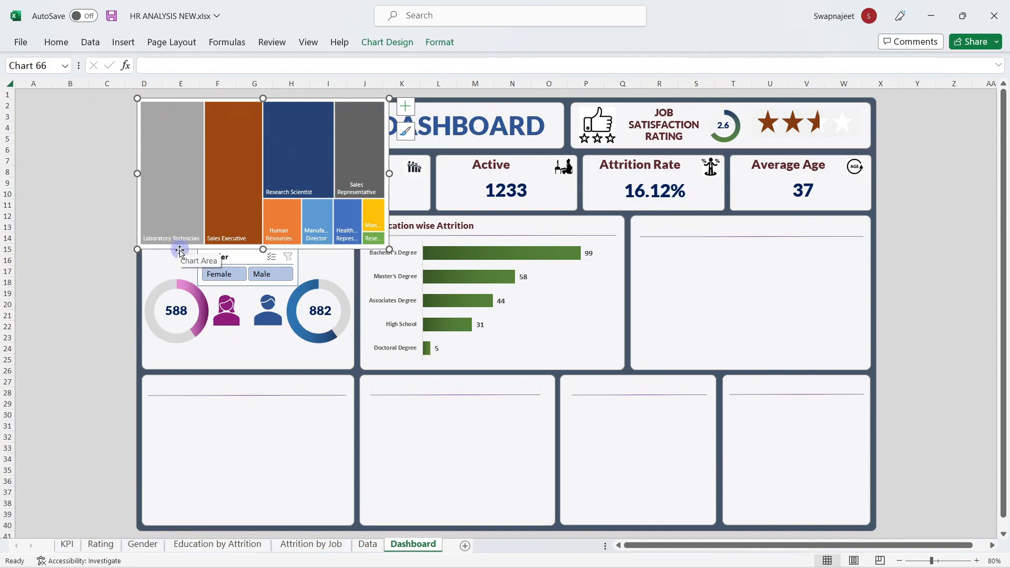
{"action": "left_click_drag", "start_coordinate": [181, 251], "coordinate": [682, 396]}
{"action": "left_click_drag", "start_coordinate": [890, 319], "coordinate": [866, 318]}
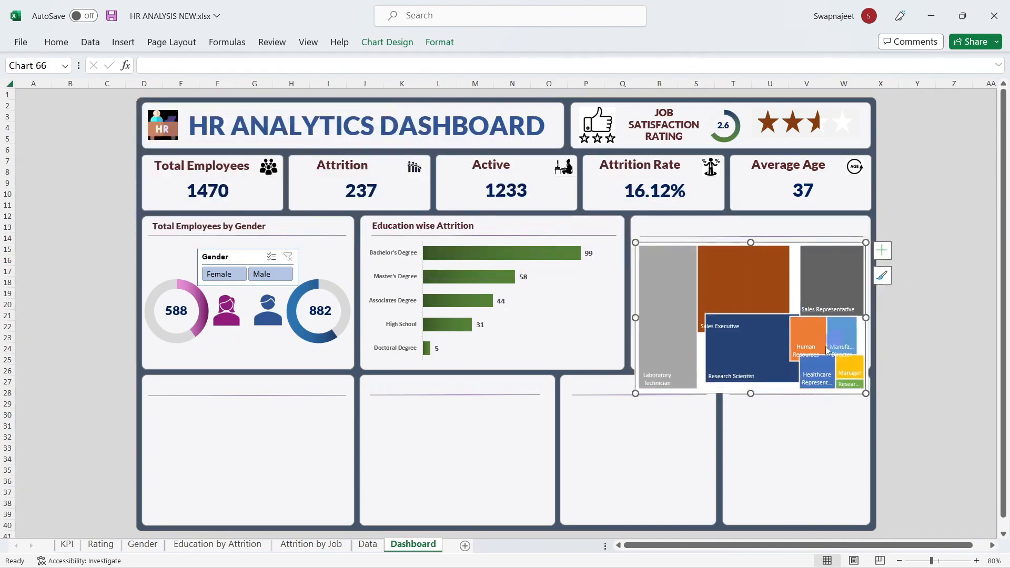
{"action": "left_click_drag", "start_coordinate": [751, 386], "coordinate": [751, 365]}
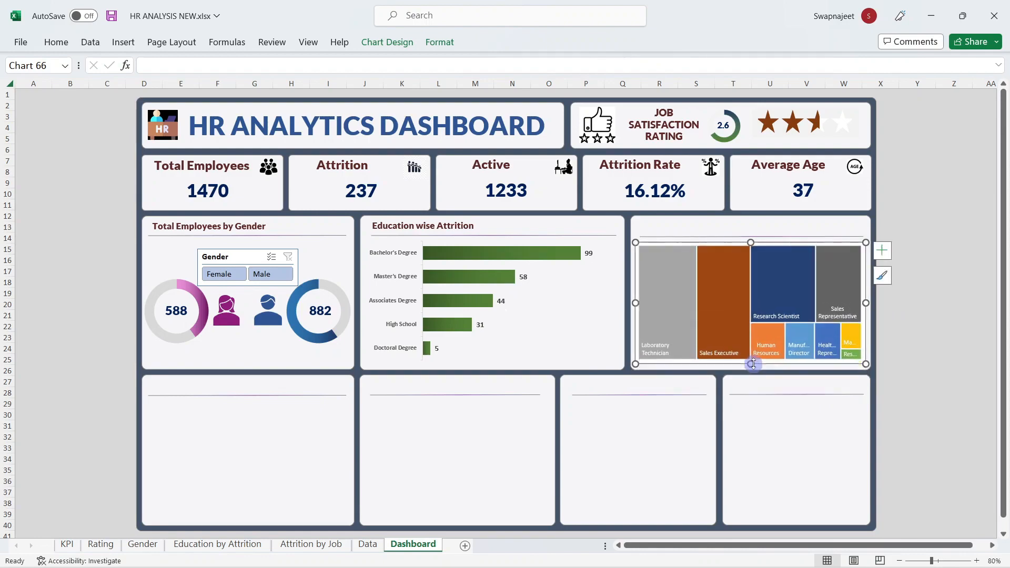
{"action": "left_click_drag", "start_coordinate": [741, 243], "coordinate": [741, 240]}
{"action": "left_click", "coordinate": [904, 236]}
Step: Set the treemap's chart area to no fill and no border
{"action": "left_click", "coordinate": [675, 269]}
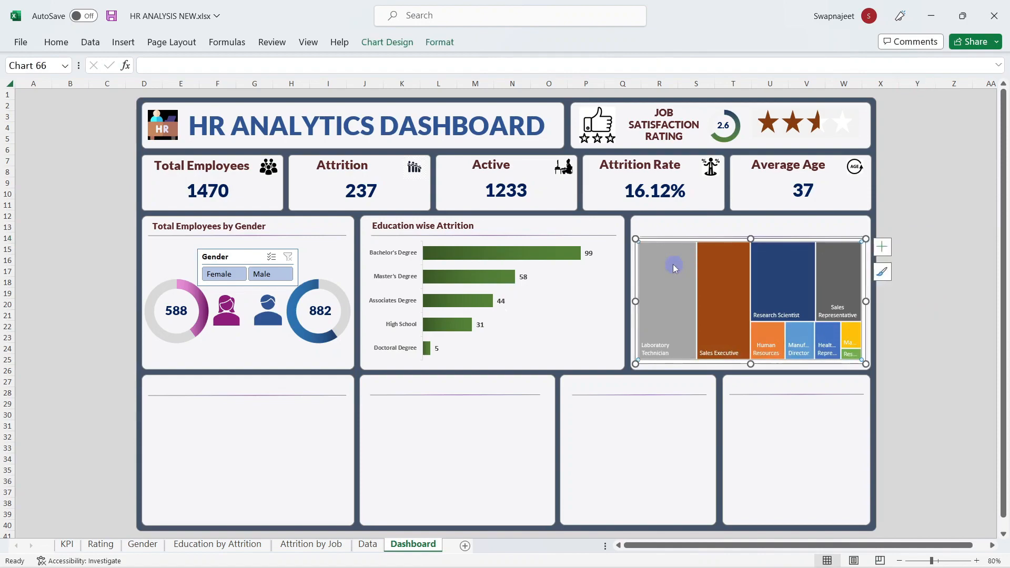
{"action": "right_click", "coordinate": [675, 268]}
{"action": "left_click", "coordinate": [748, 411]}
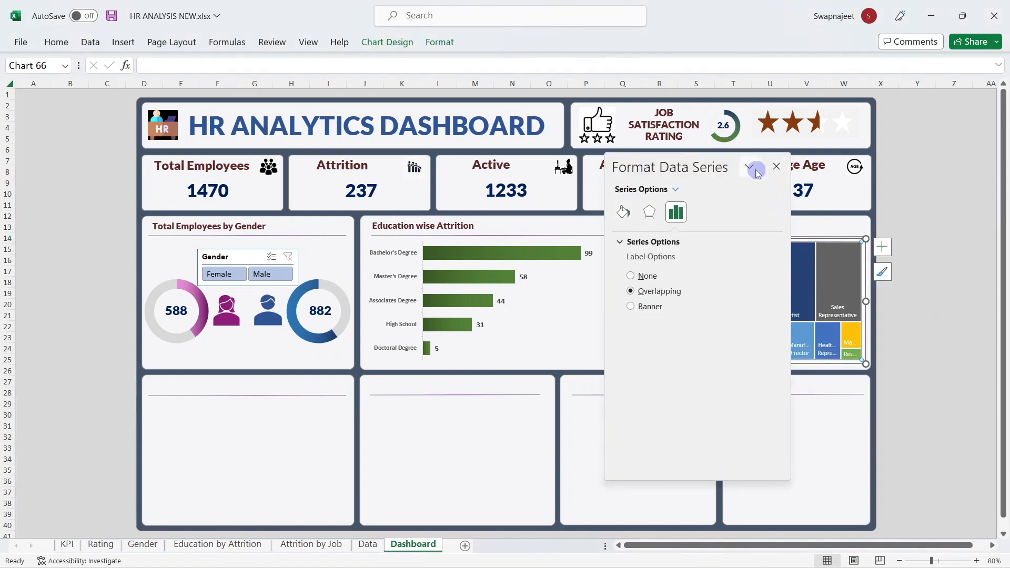
{"action": "left_click_drag", "start_coordinate": [752, 165], "coordinate": [516, 153]}
{"action": "left_click_drag", "start_coordinate": [697, 164], "coordinate": [410, 157]}
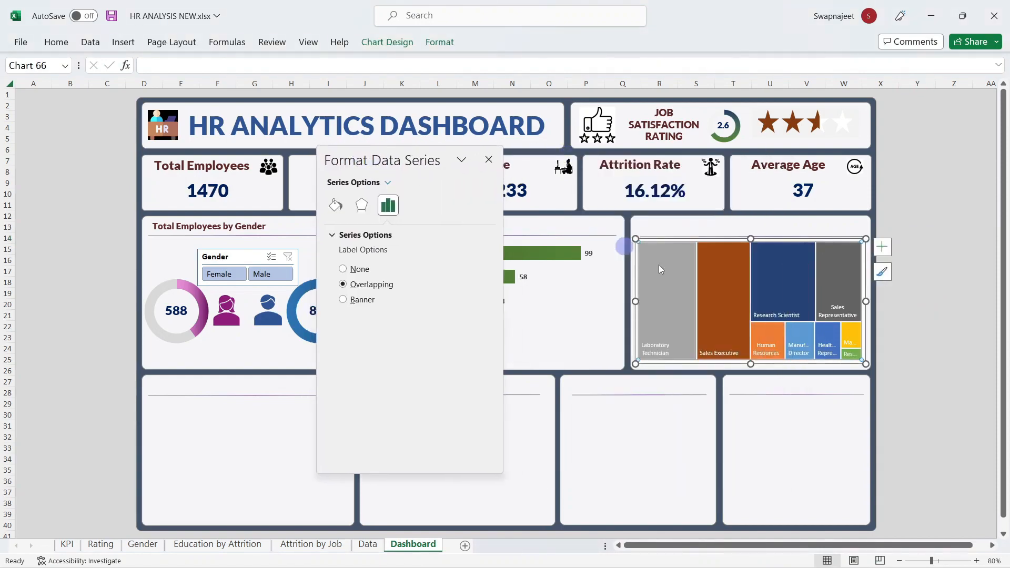
{"action": "left_click", "coordinate": [646, 242]}
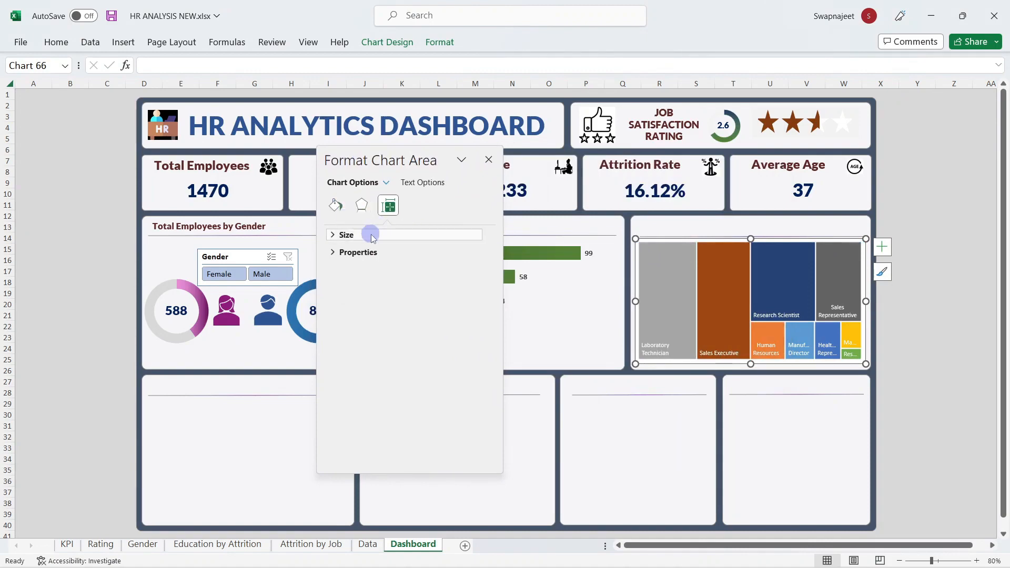
{"action": "left_click", "coordinate": [335, 206]}
{"action": "left_click", "coordinate": [361, 255]}
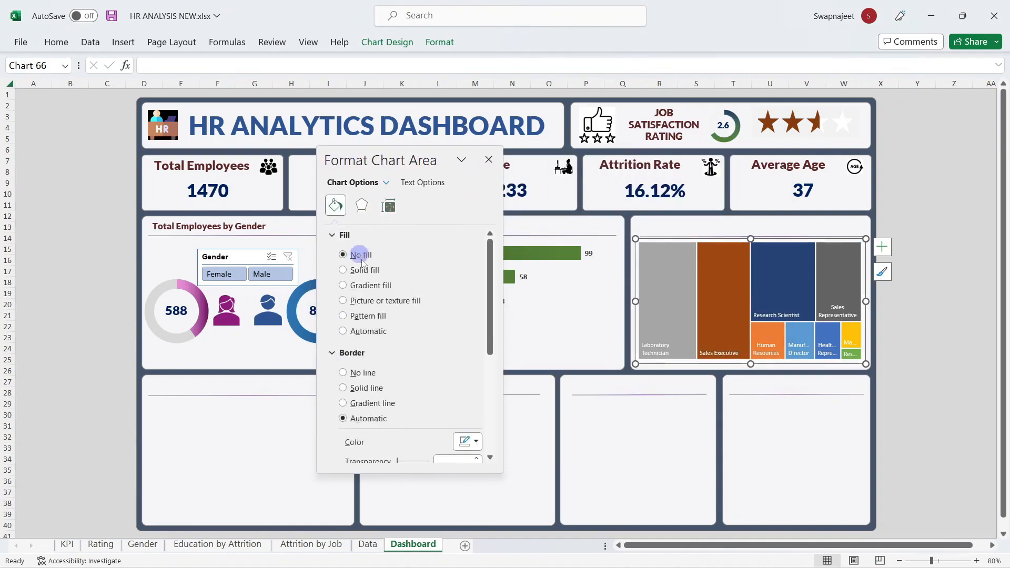
{"action": "left_click", "coordinate": [370, 373]}
Step: Give the Laboratory Technician tile a blue solid fill
{"action": "left_click", "coordinate": [667, 277]}
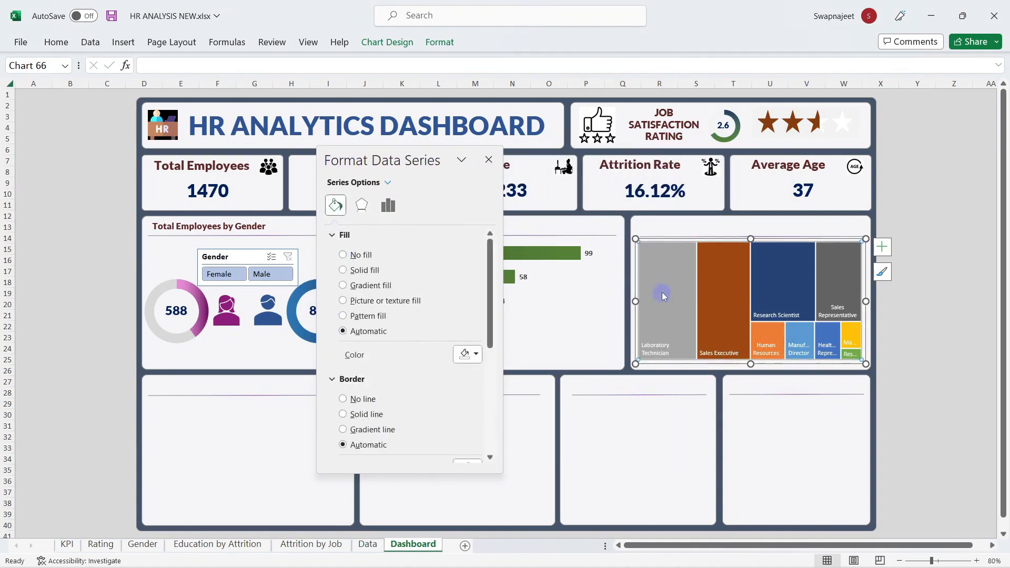
{"action": "left_click", "coordinate": [660, 289]}
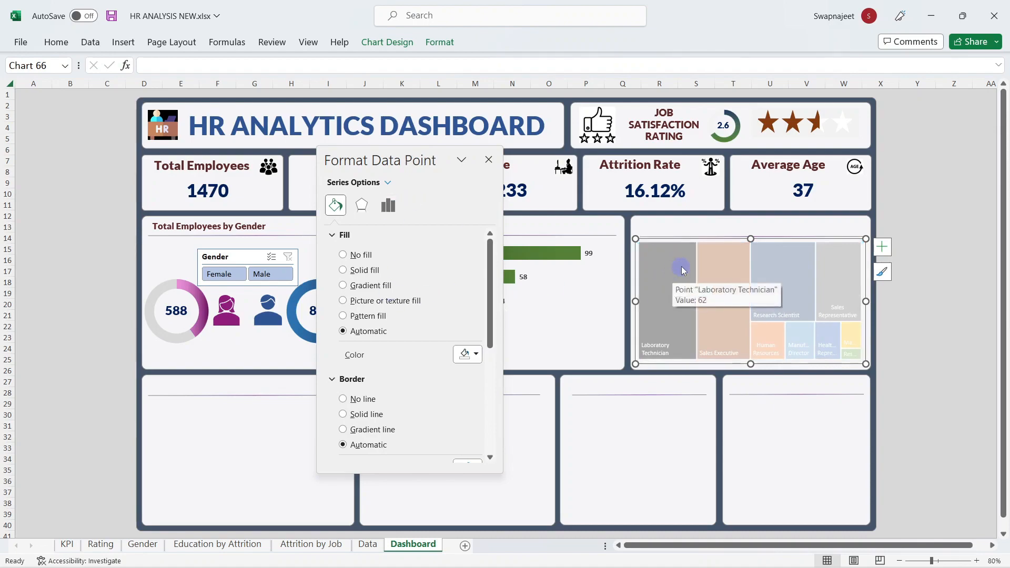
{"action": "left_click", "coordinate": [464, 356]}
{"action": "left_click", "coordinate": [502, 427]}
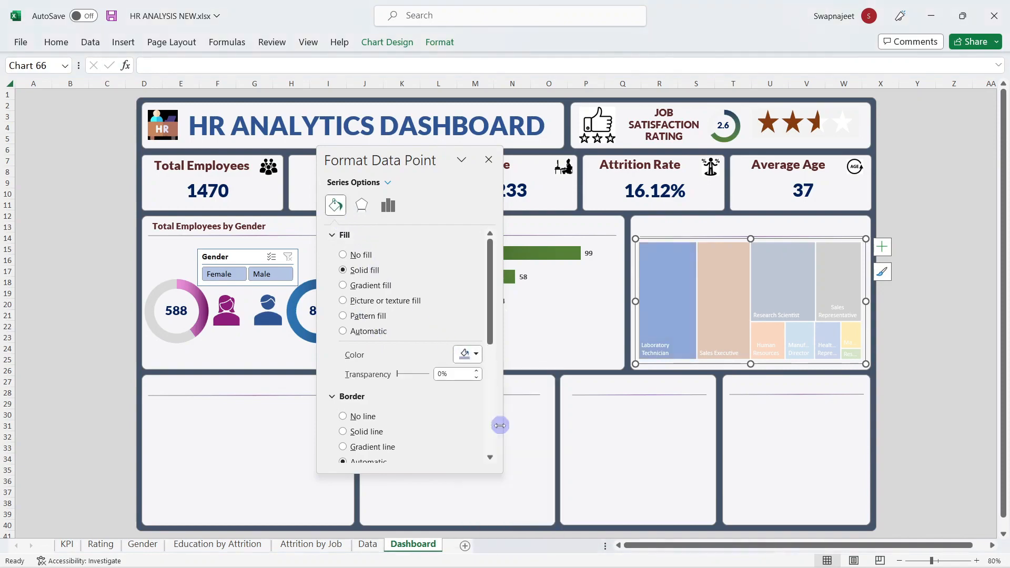
{"action": "left_click", "coordinate": [465, 353]}
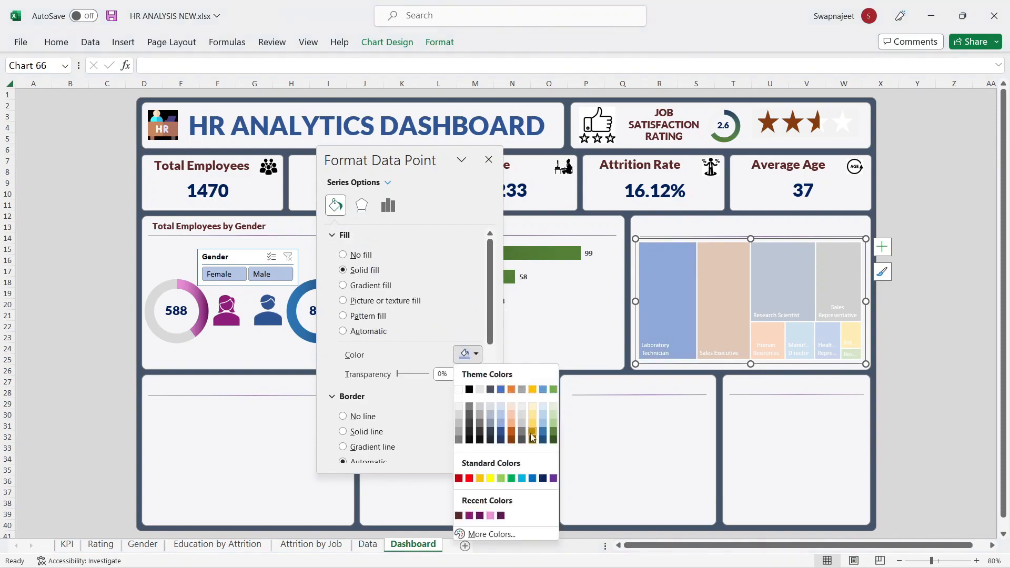
{"action": "left_click", "coordinate": [543, 434]}
{"action": "left_click", "coordinate": [489, 159]}
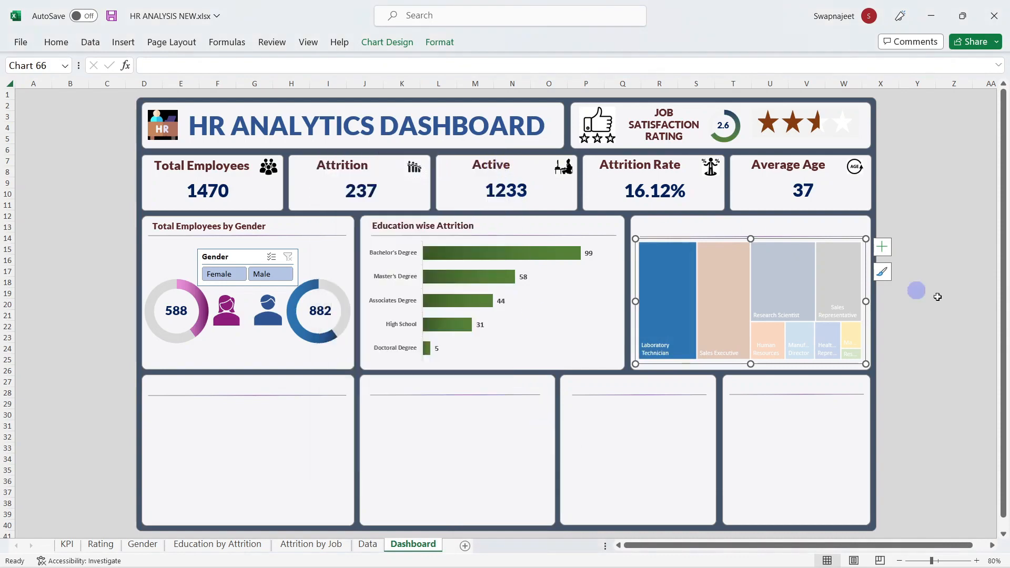
{"action": "left_click", "coordinate": [983, 304]}
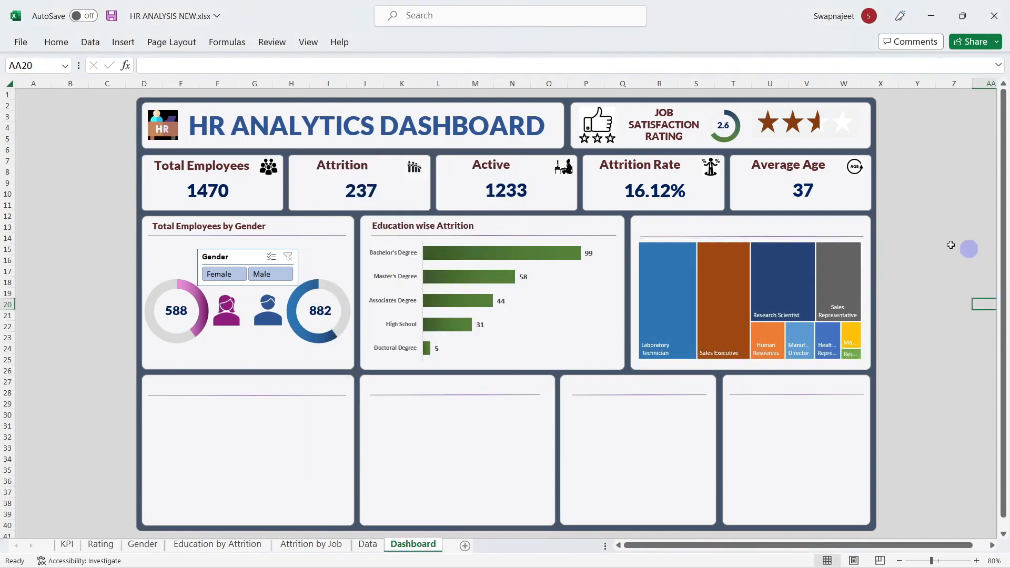
{"action": "left_click", "coordinate": [435, 222]}
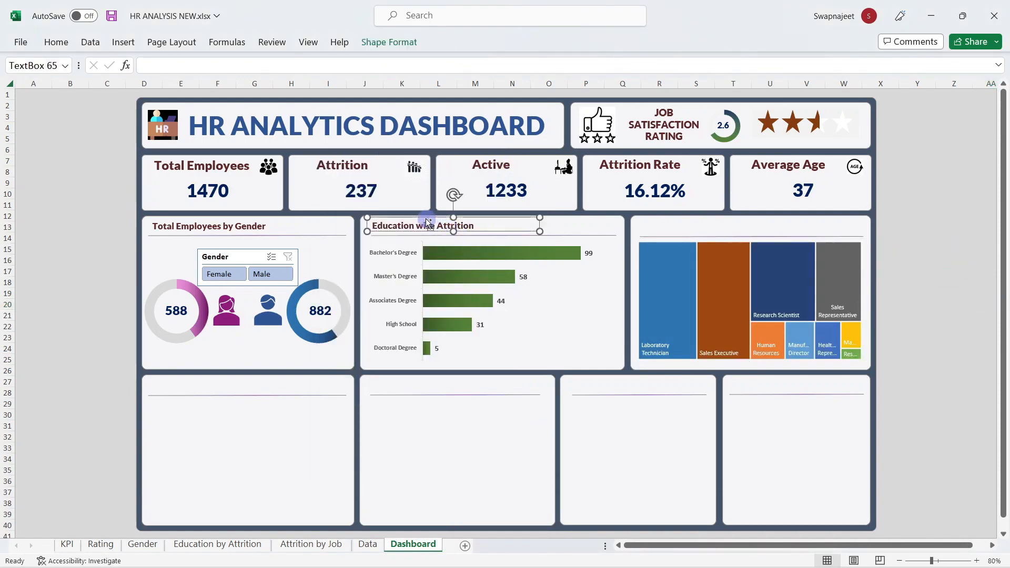
Step: Duplicate the Education wise Attrition heading onto the treemap card, retyped as 'Attrition by Job Role'
{"action": "key", "text": "ctrl+d"}
{"action": "left_click_drag", "start_coordinate": [448, 237], "coordinate": [707, 232]}
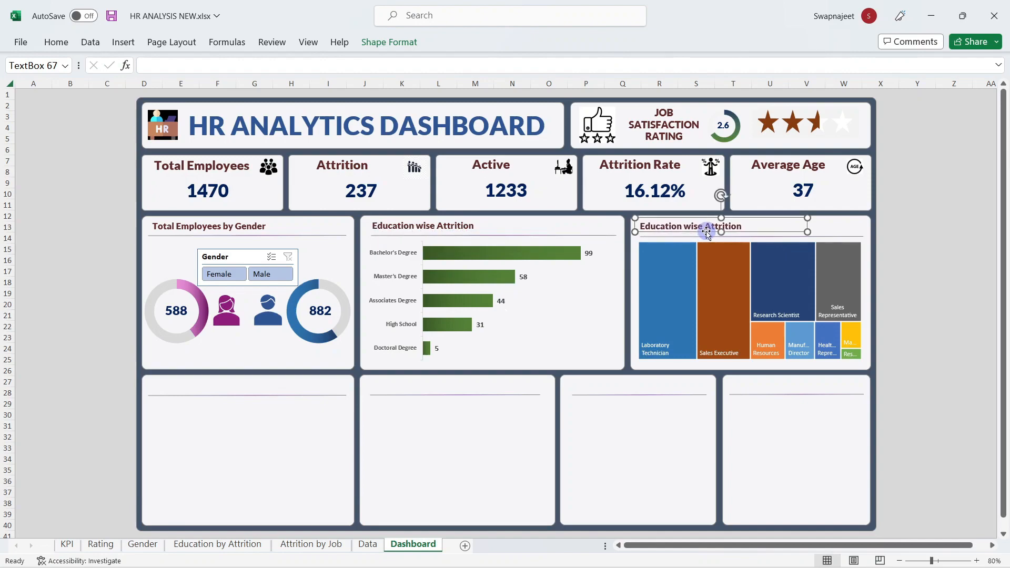
{"action": "triple_click", "coordinate": [694, 227]}
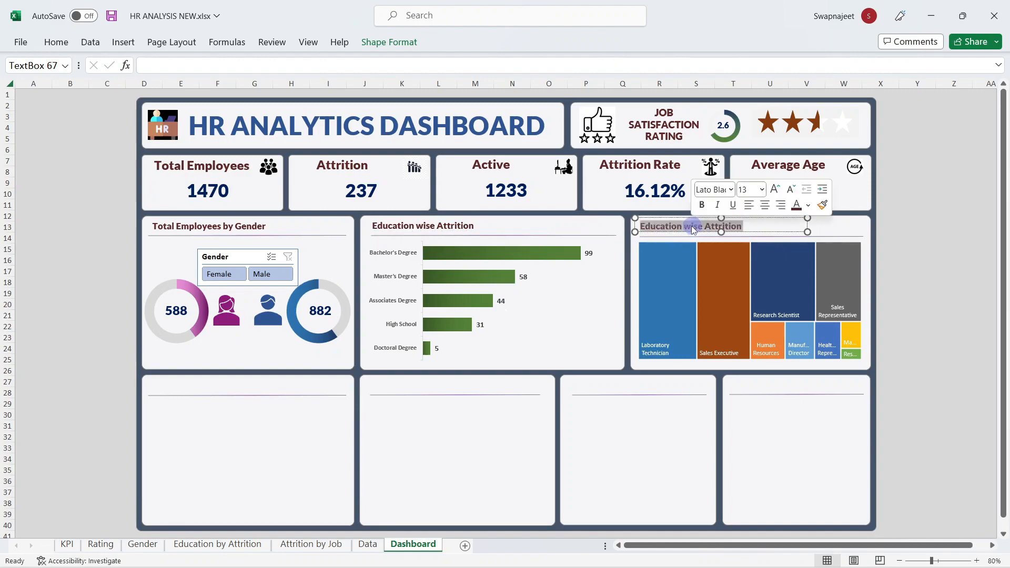
{"action": "type", "text": "Attrition by Job Role"}
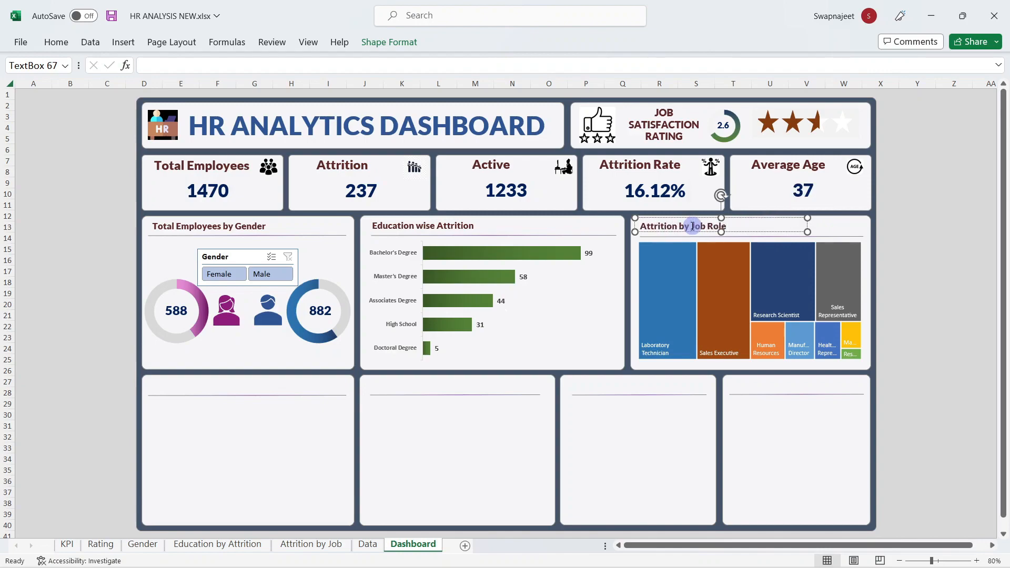
{"action": "left_click", "coordinate": [921, 209]}
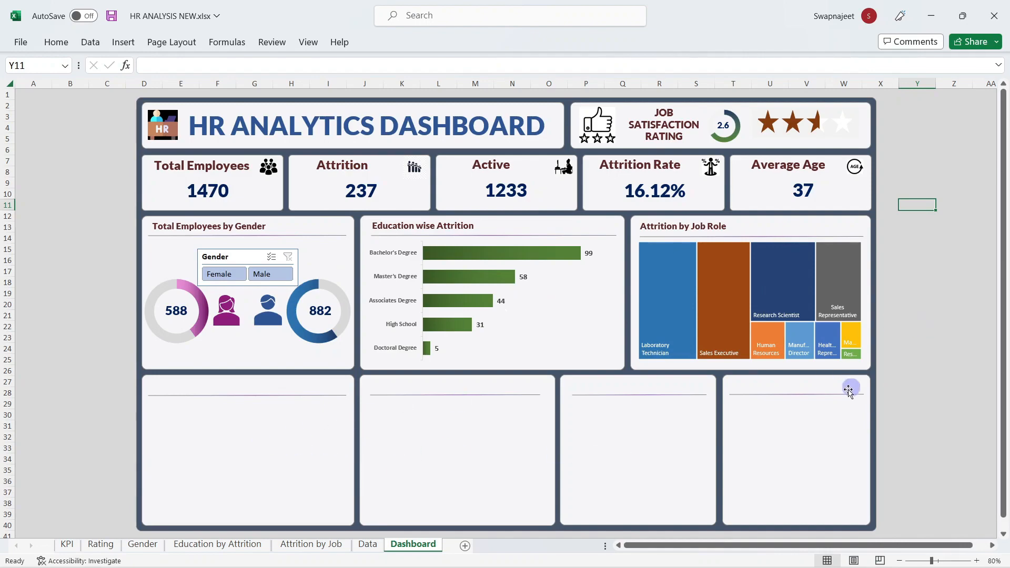
Step: Create a PivotTable from the Data sheet on a new sheet, named Dept wise Attrition
{"action": "left_click", "coordinate": [70, 293]}
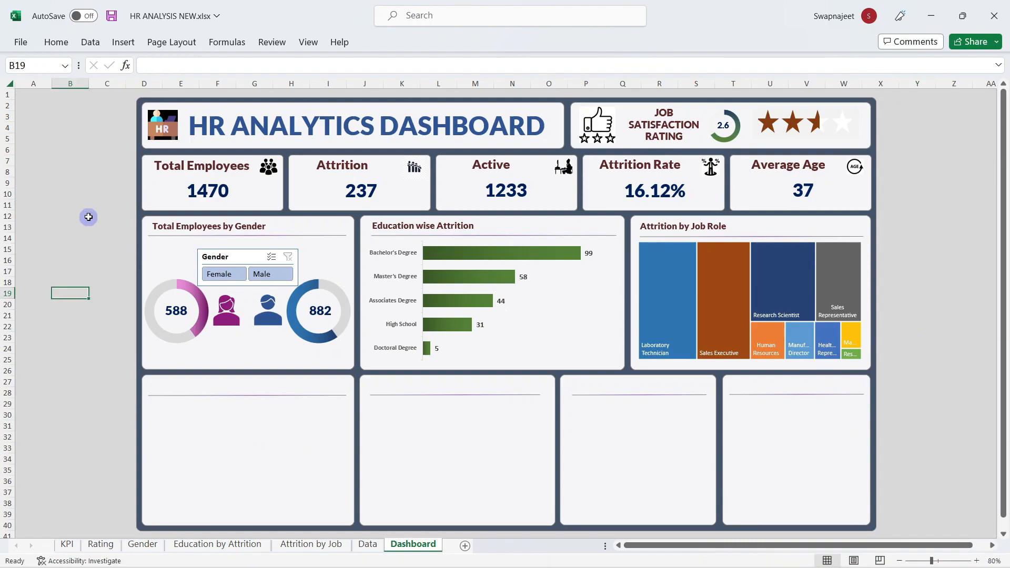
{"action": "left_click", "coordinate": [368, 544]}
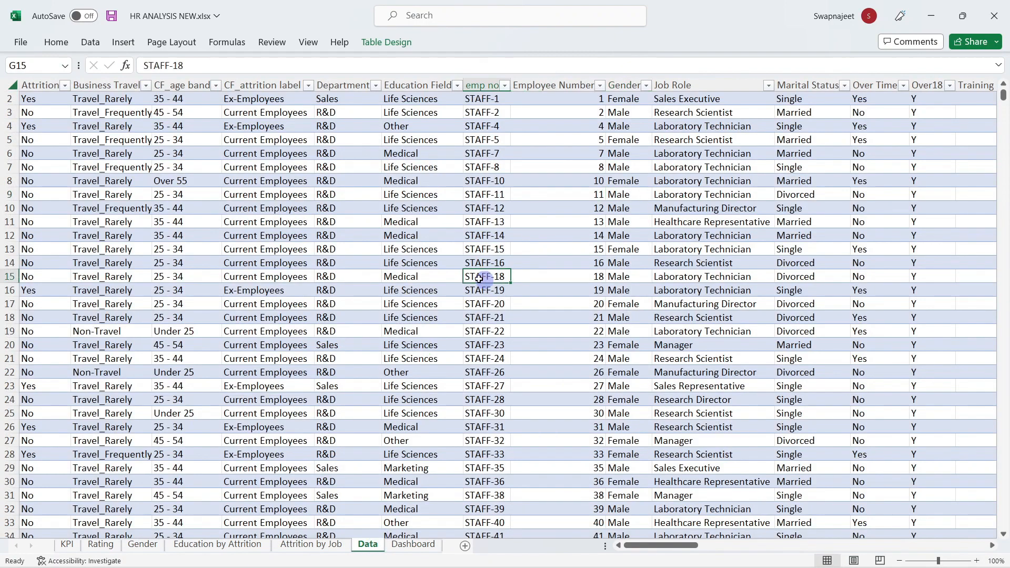
{"action": "left_click", "coordinate": [125, 41]}
{"action": "left_click", "coordinate": [19, 71]}
{"action": "left_click", "coordinate": [841, 388]}
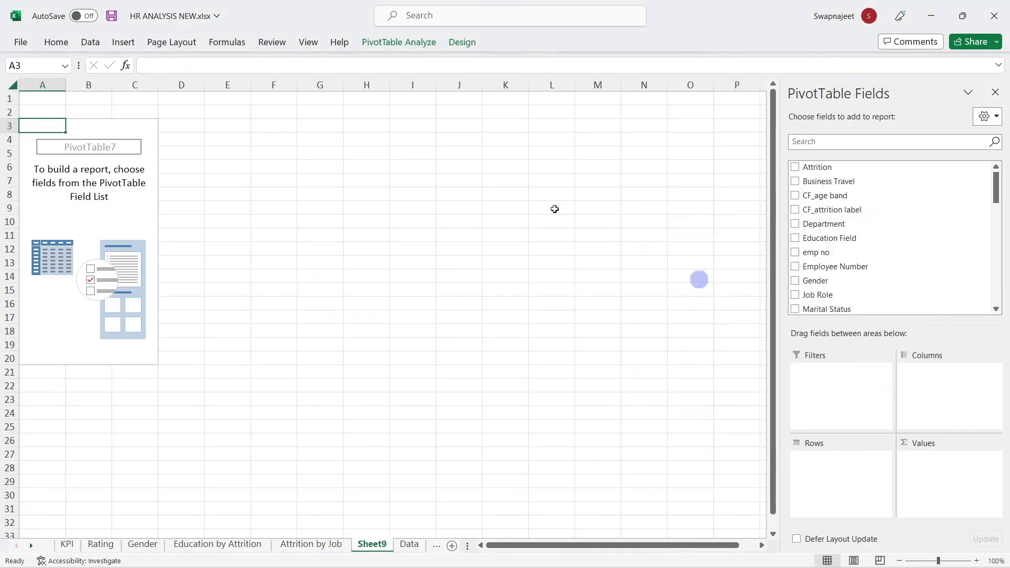
{"action": "left_click", "coordinate": [416, 42]}
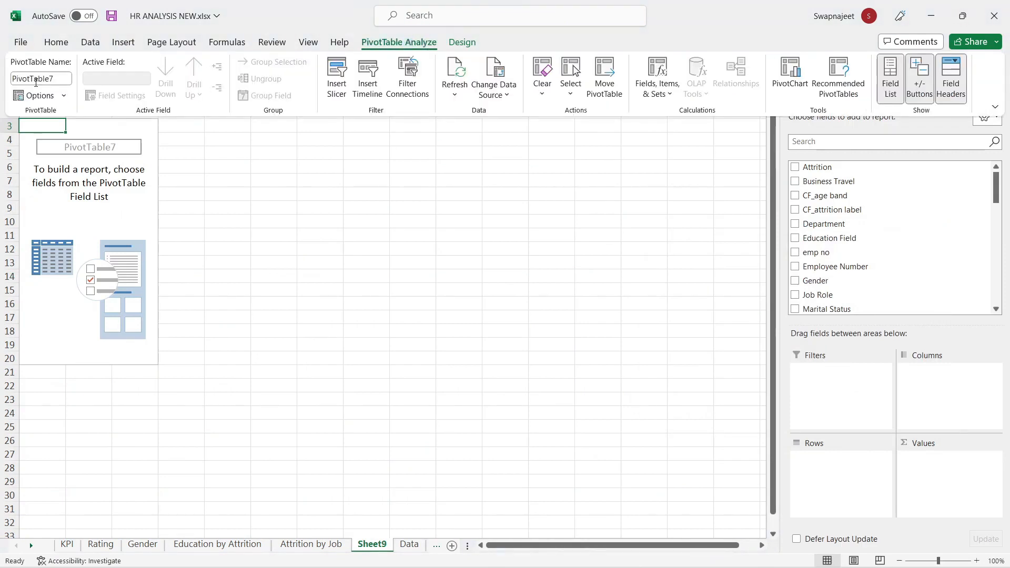
{"action": "left_click", "coordinate": [36, 79]}
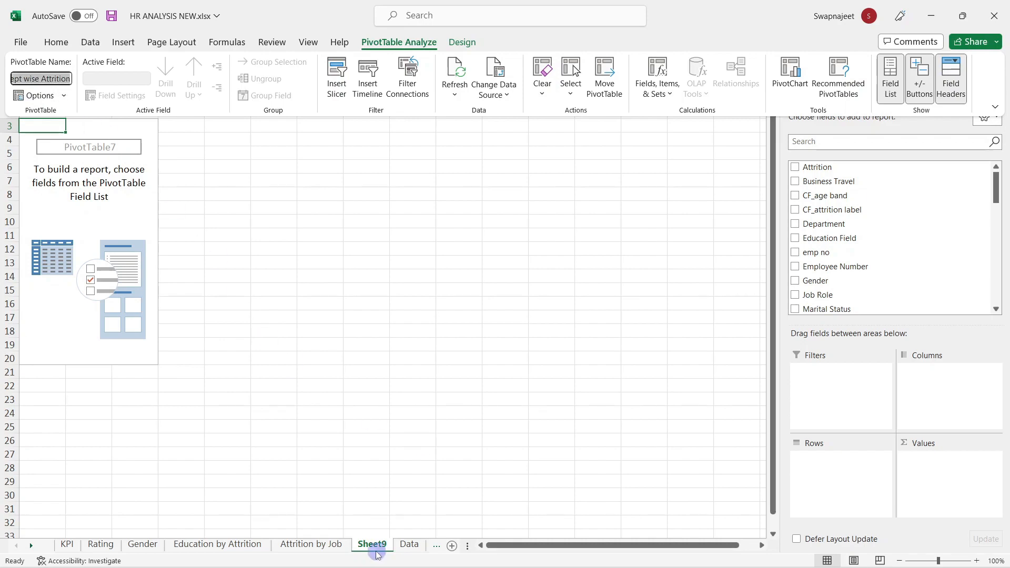
{"action": "left_click", "coordinate": [377, 535]}
{"action": "type", "text": "Dept wise Attrition"}
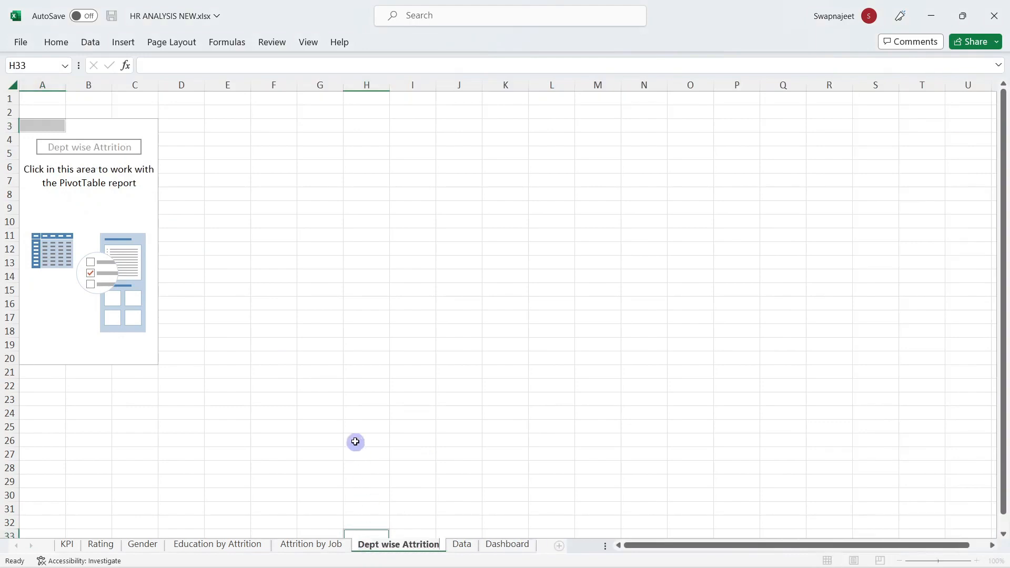
{"action": "left_click", "coordinate": [355, 442]}
Step: Put Department in the pivot's rows and CF_attrition count in its values
{"action": "left_click", "coordinate": [110, 240]}
{"action": "left_click", "coordinate": [810, 146]}
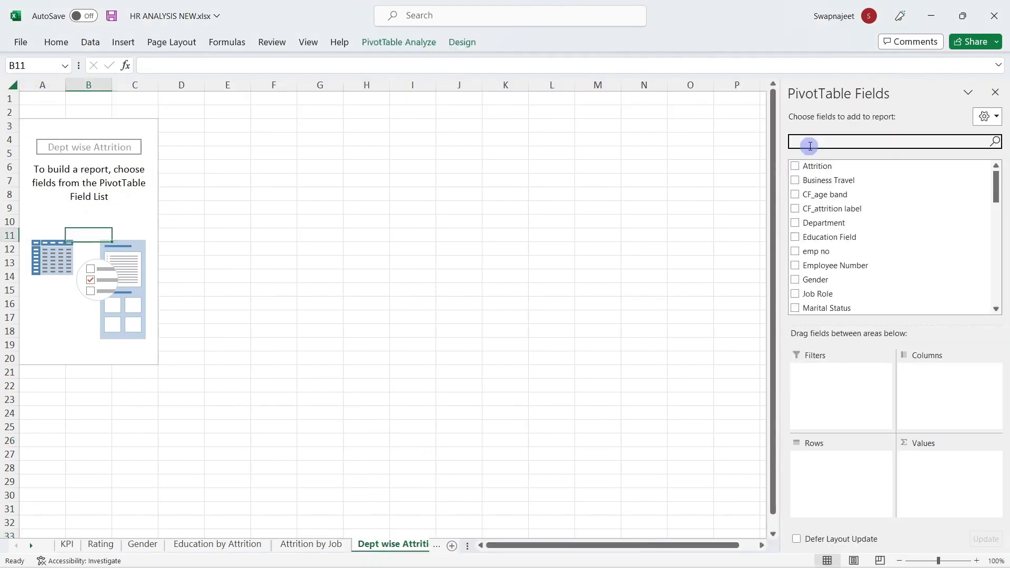
{"action": "type", "text": "dep"}
{"action": "left_click_drag", "start_coordinate": [824, 166], "coordinate": [863, 474]}
{"action": "left_click", "coordinate": [853, 146]}
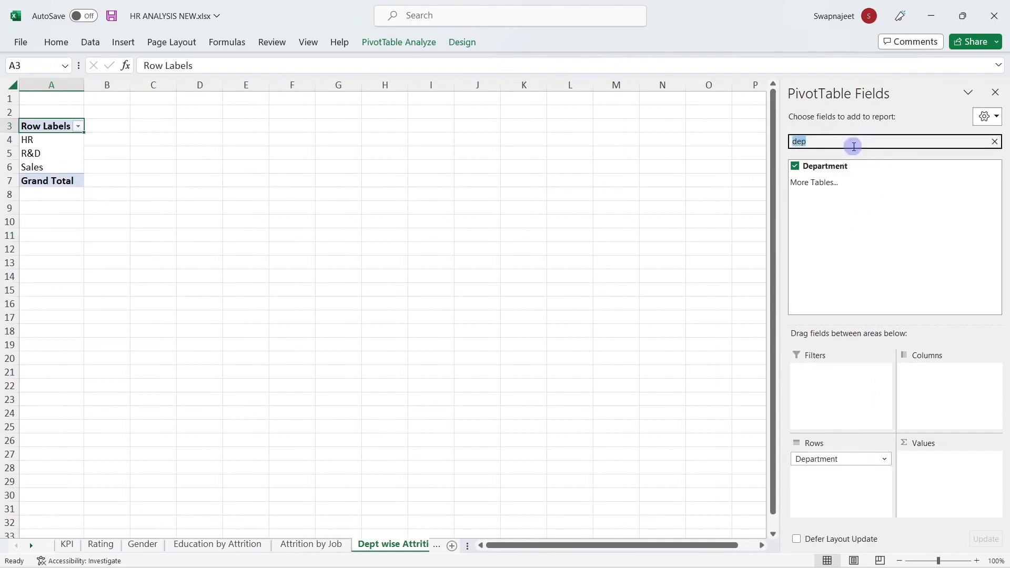
{"action": "type", "text": "attr"}
{"action": "left_click_drag", "start_coordinate": [848, 198], "coordinate": [945, 466]}
Step: Show the values as % of Column Total: HR 5.06%, R&D 56.12%, Sales 38.82%
{"action": "right_click", "coordinate": [171, 159]}
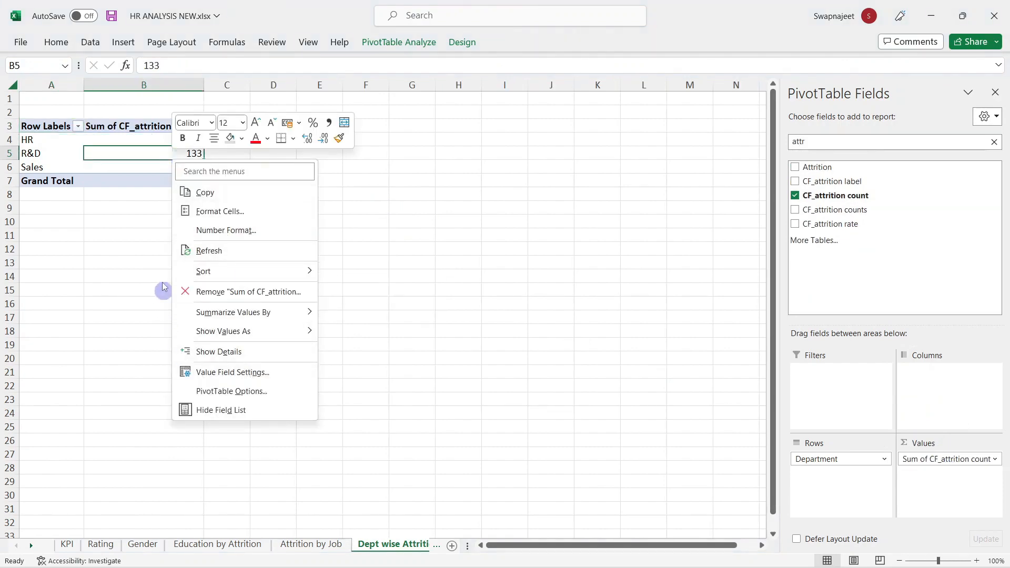
{"action": "right_click", "coordinate": [136, 153]}
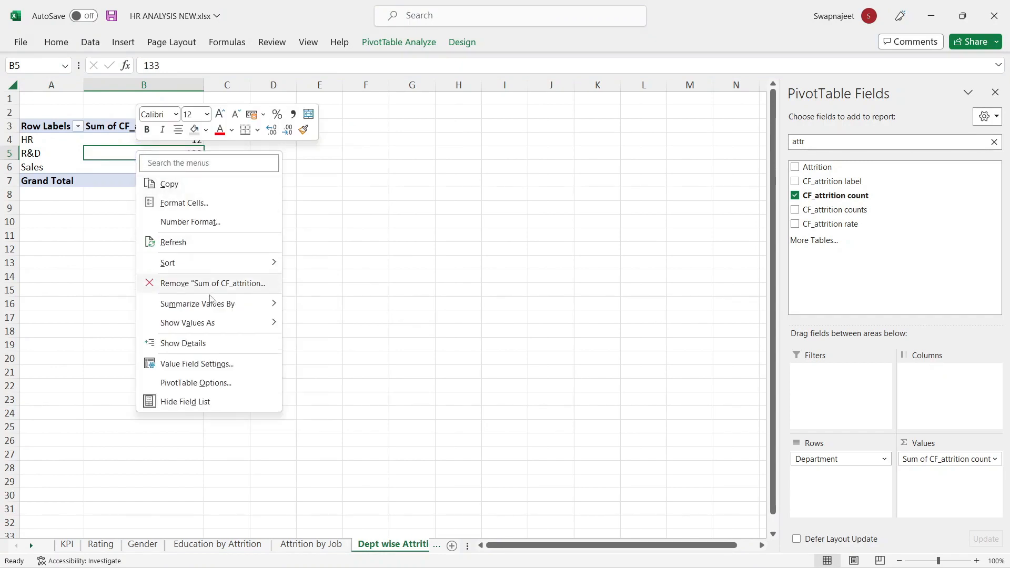
{"action": "mouse_move", "coordinate": [210, 301]}
{"action": "mouse_move", "coordinate": [238, 323]}
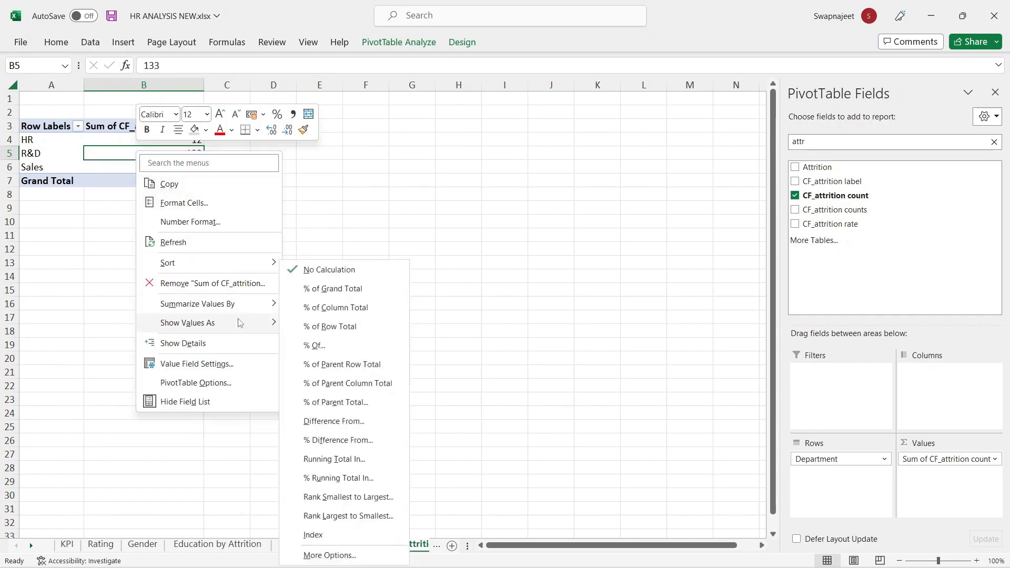
{"action": "left_click", "coordinate": [333, 309]}
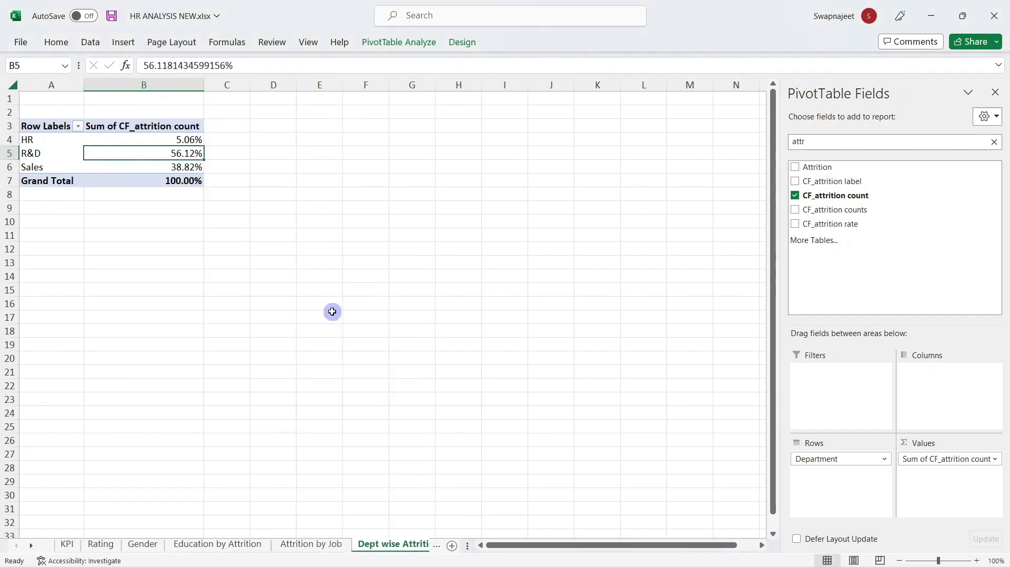
{"action": "left_click", "coordinate": [285, 259]}
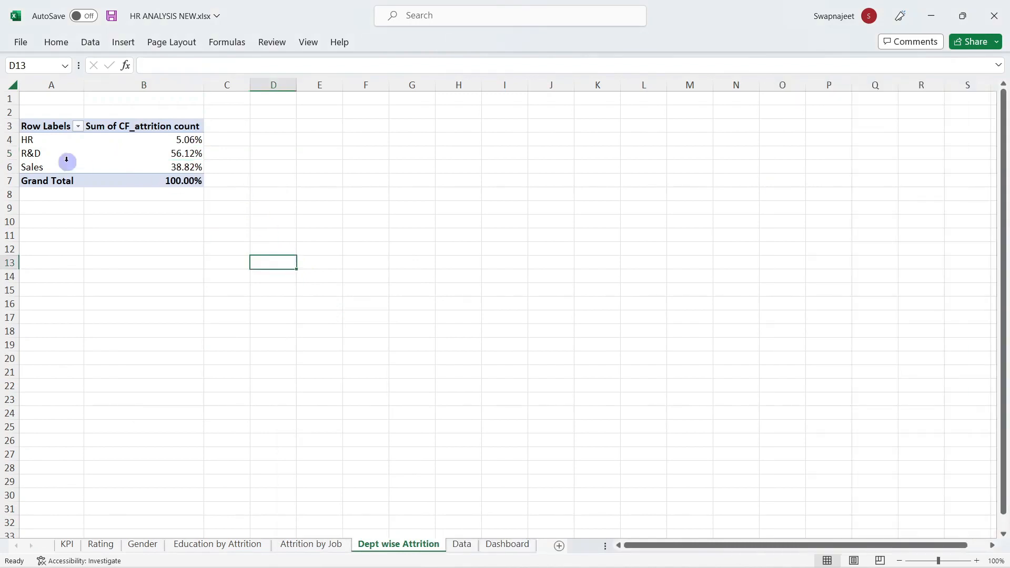
{"action": "left_click", "coordinate": [169, 151]}
{"action": "left_click", "coordinate": [397, 44]}
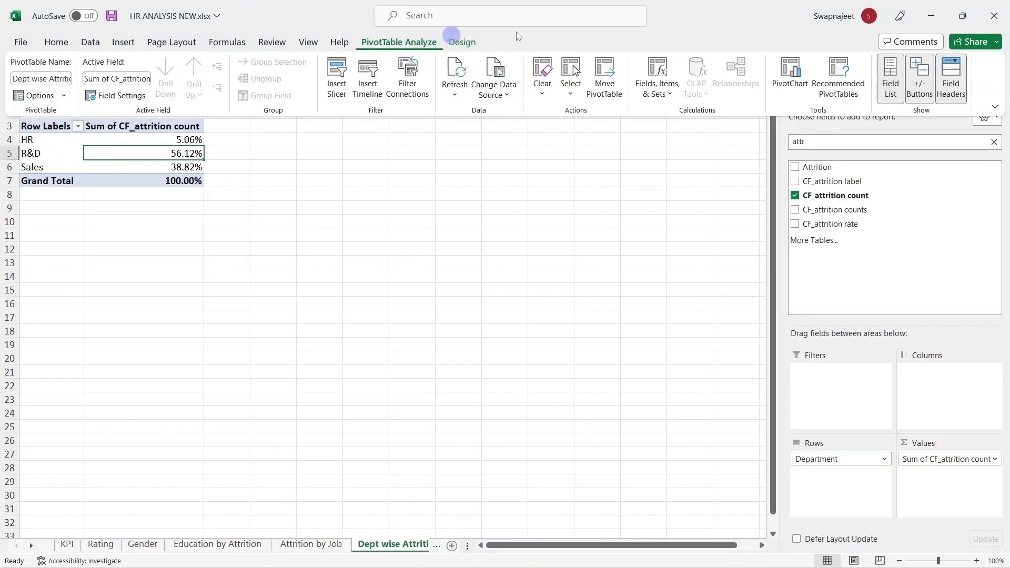
Step: Insert a Pie PivotChart, hide all its field buttons and delete the Total title
{"action": "left_click", "coordinate": [807, 104]}
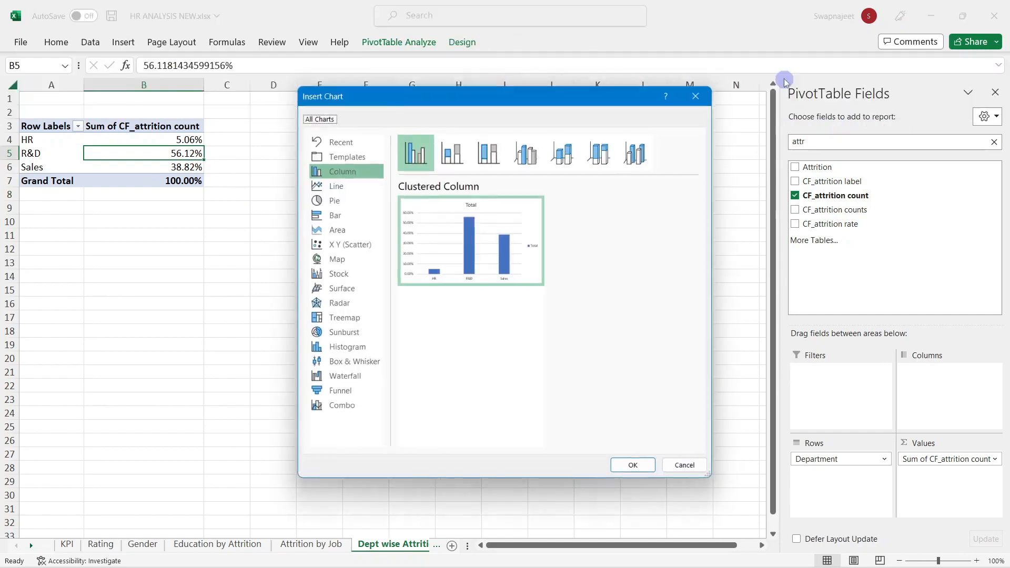
{"action": "left_click", "coordinate": [333, 200]}
{"action": "left_click", "coordinate": [635, 466]}
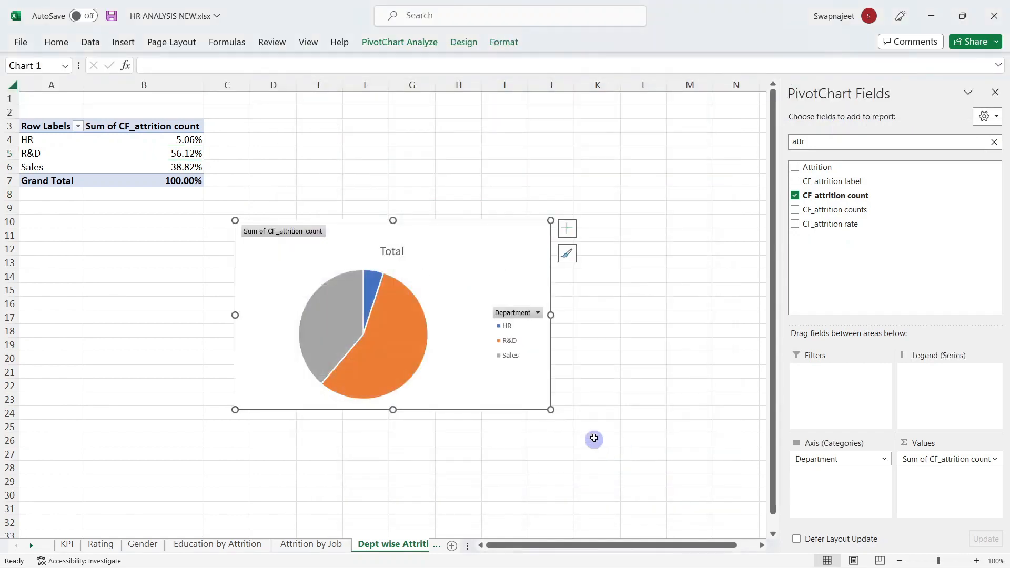
{"action": "left_click", "coordinate": [641, 352]}
{"action": "right_click", "coordinate": [289, 236]}
{"action": "left_click", "coordinate": [347, 382]}
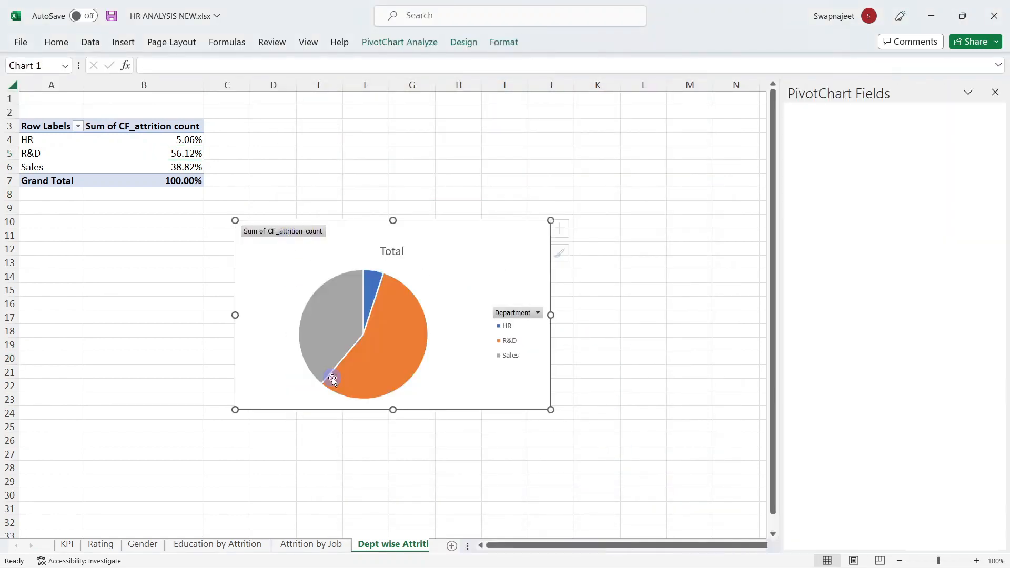
{"action": "left_click", "coordinate": [532, 326]}
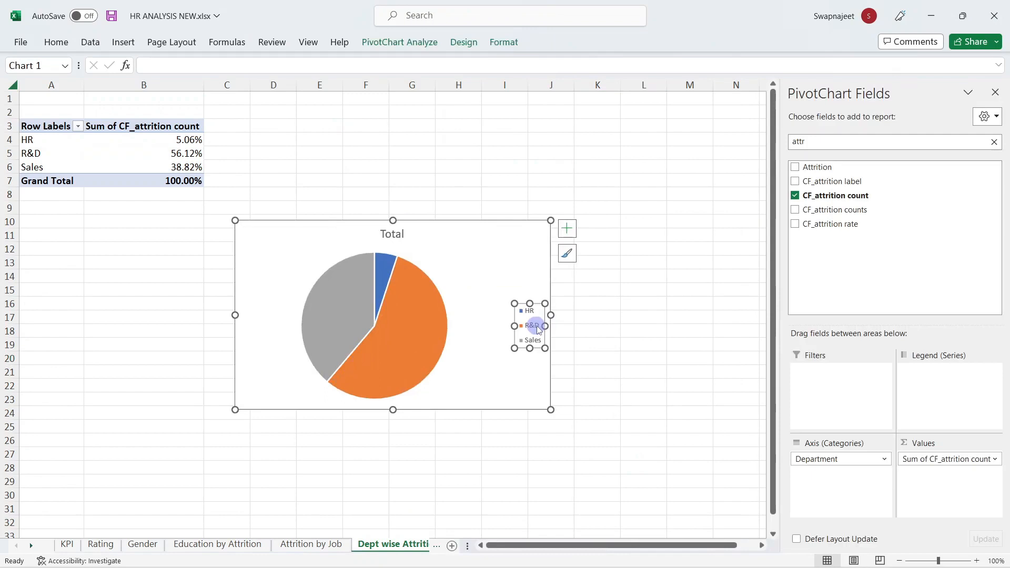
{"action": "left_click", "coordinate": [379, 233]}
{"action": "key", "text": "Delete"}
{"action": "left_click", "coordinate": [548, 253]}
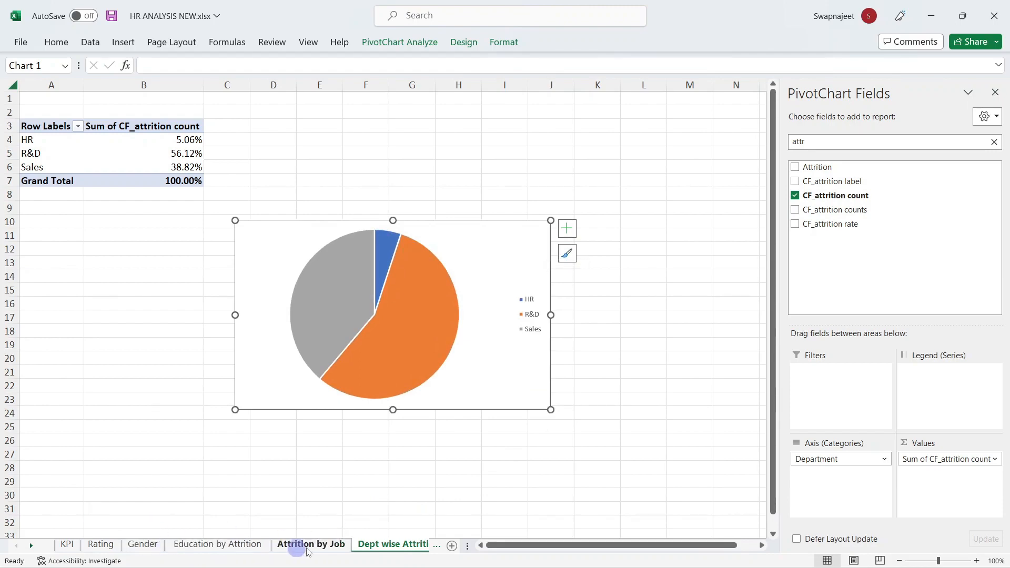
Step: Paste the pie chart onto the Dashboard sheet
{"action": "left_click_drag", "start_coordinate": [466, 546], "coordinate": [532, 548]}
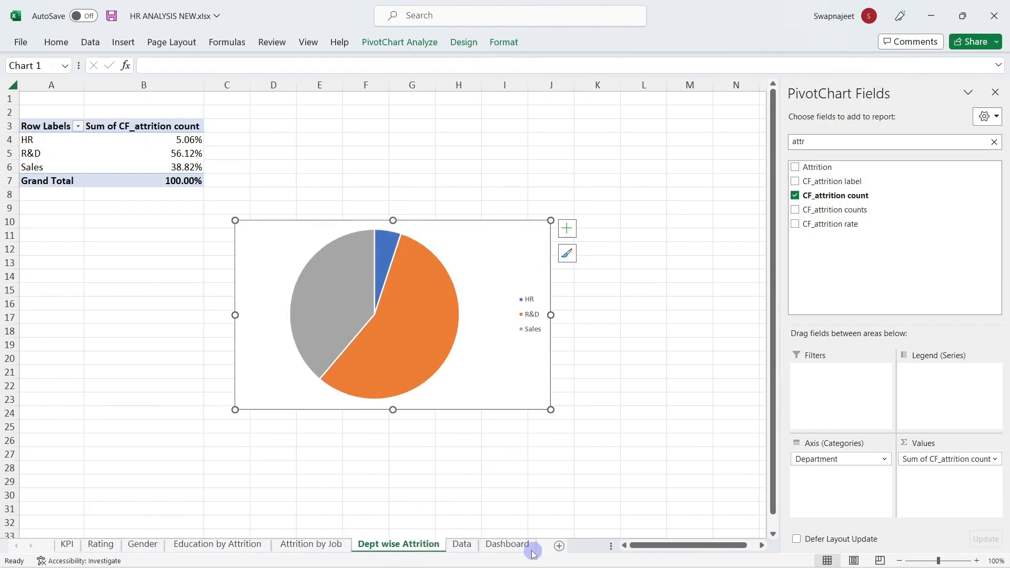
{"action": "left_click", "coordinate": [516, 545]}
{"action": "left_click", "coordinate": [268, 423]}
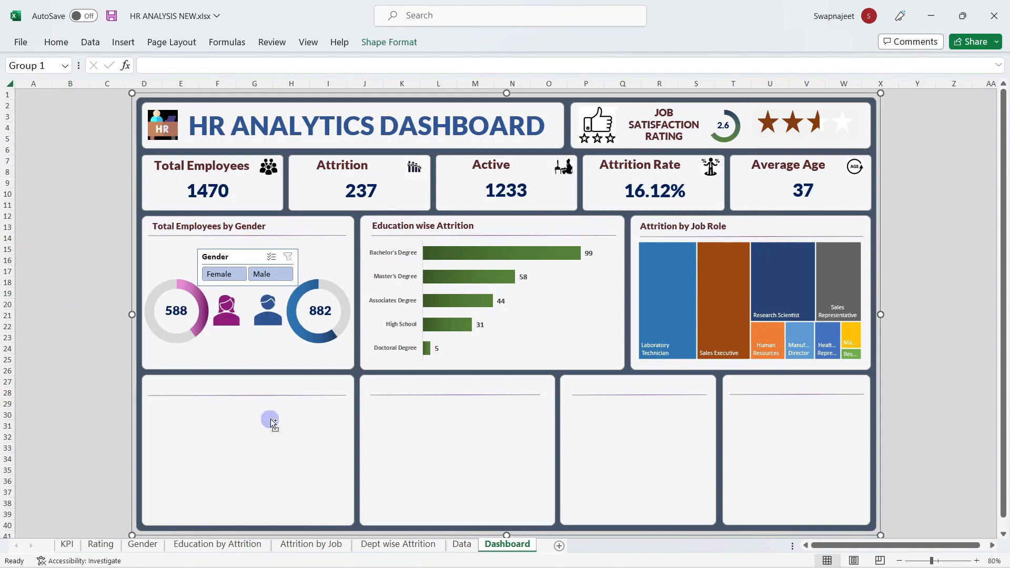
{"action": "key", "text": "ctrl+v"}
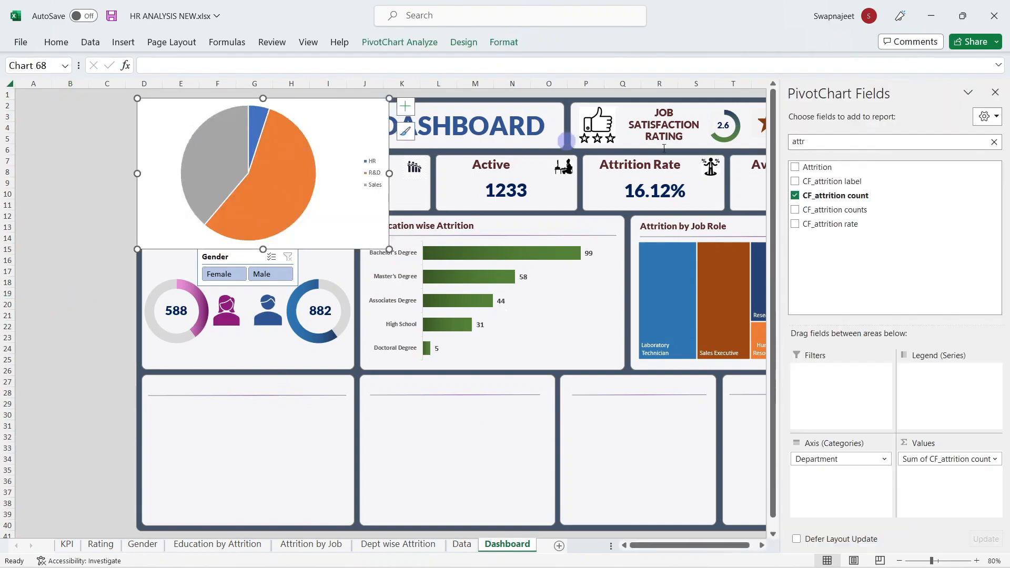
{"action": "left_click", "coordinate": [995, 92]}
Step: Move and resize the pie into the bottom-left panel, then bring up Format Chart Area
{"action": "left_click", "coordinate": [350, 112]}
{"action": "mouse_move", "coordinate": [350, 112]}
{"action": "left_mouse_down"}
{"action": "mouse_move", "coordinate": [254, 128]}
{"action": "mouse_move", "coordinate": [286, 128]}
{"action": "mouse_move", "coordinate": [298, 406]}
{"action": "left_mouse_up"}
{"action": "left_click_drag", "start_coordinate": [246, 525], "coordinate": [246, 521]}
{"action": "left_click_drag", "start_coordinate": [347, 459], "coordinate": [350, 459]}
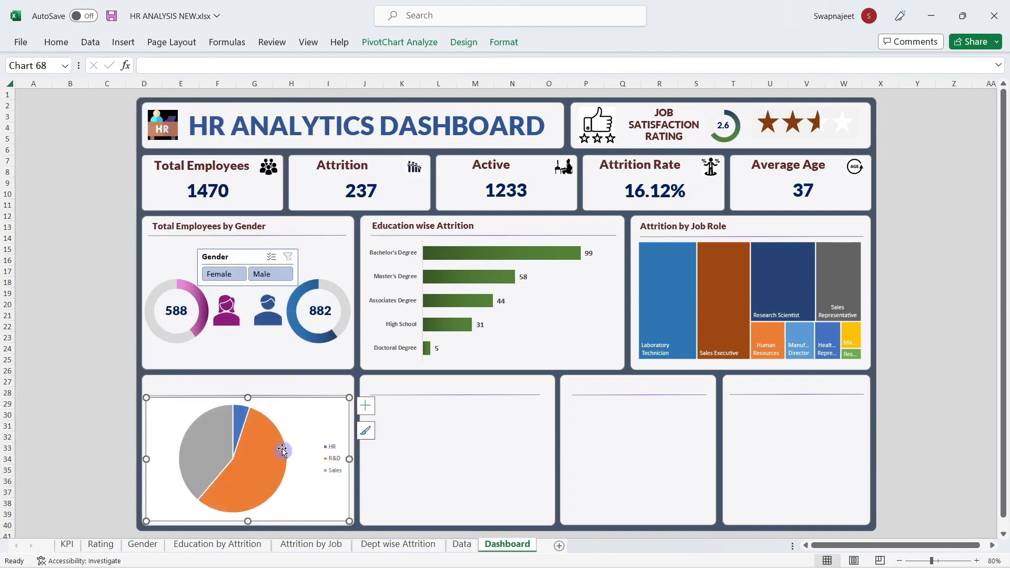
{"action": "right_click", "coordinate": [306, 415]}
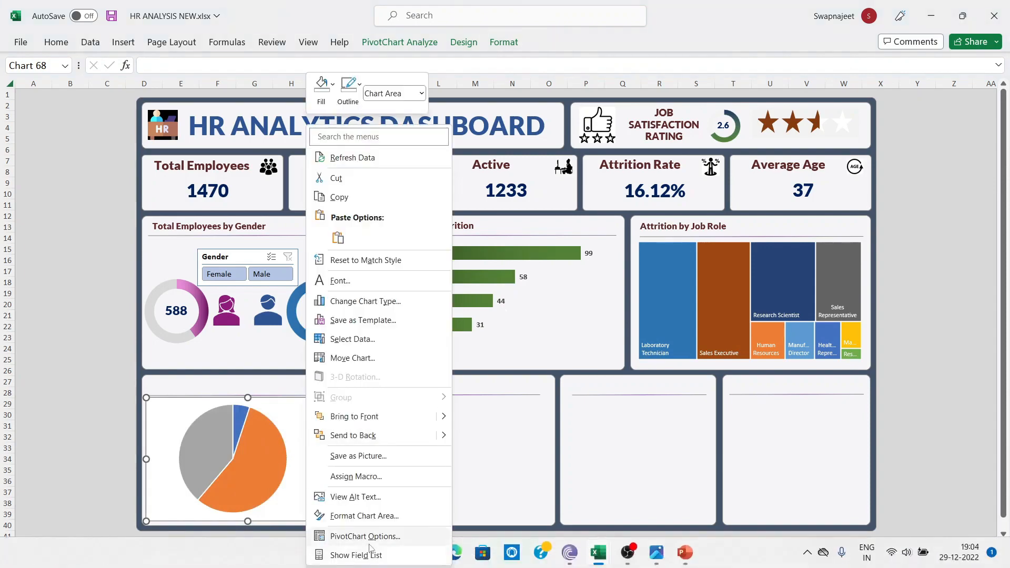
{"action": "left_click", "coordinate": [345, 515]}
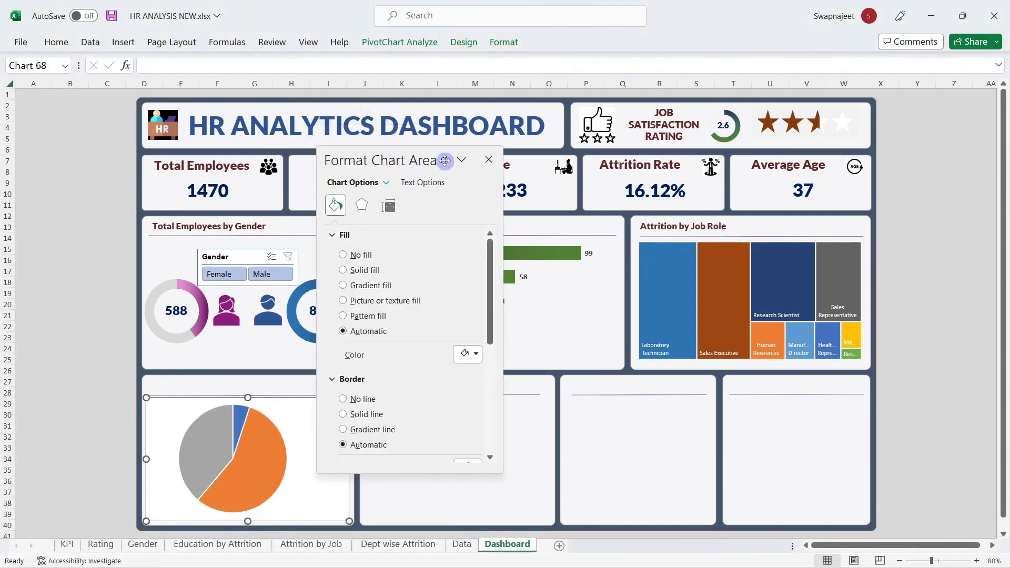
Step: Remove the chart area's background fill and border
{"action": "left_click_drag", "start_coordinate": [446, 161], "coordinate": [665, 146]}
{"action": "left_click", "coordinate": [563, 237]}
{"action": "left_click", "coordinate": [581, 356]}
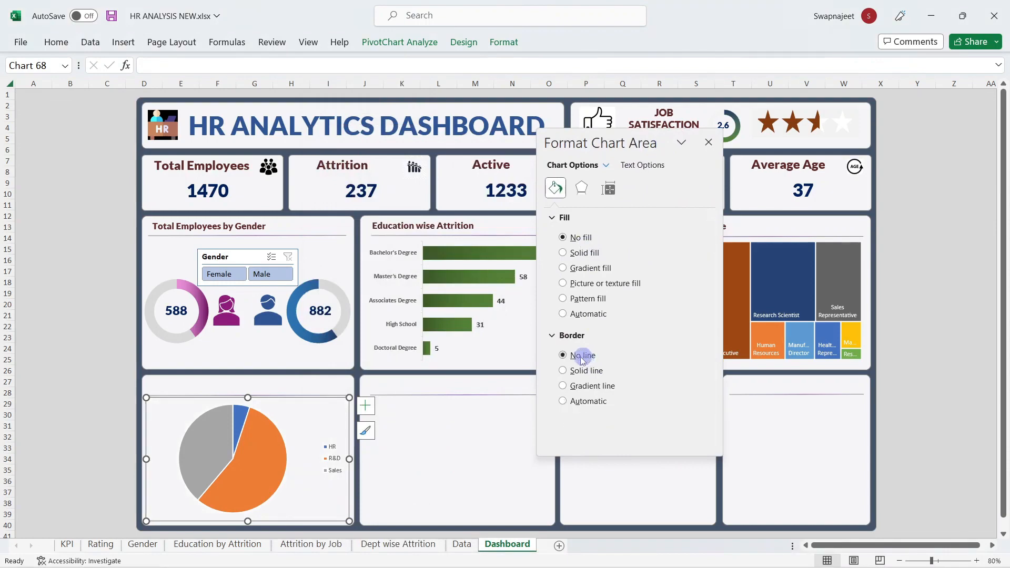
Step: Give the Sales slice a gradient fill with a 180° angle
{"action": "left_click", "coordinate": [182, 473]}
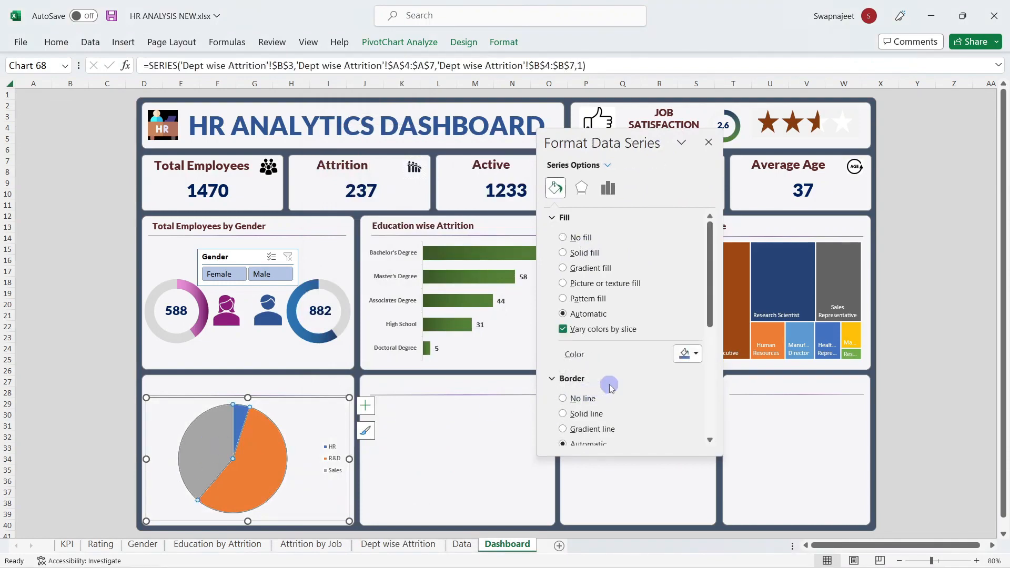
{"action": "left_click", "coordinate": [200, 446]}
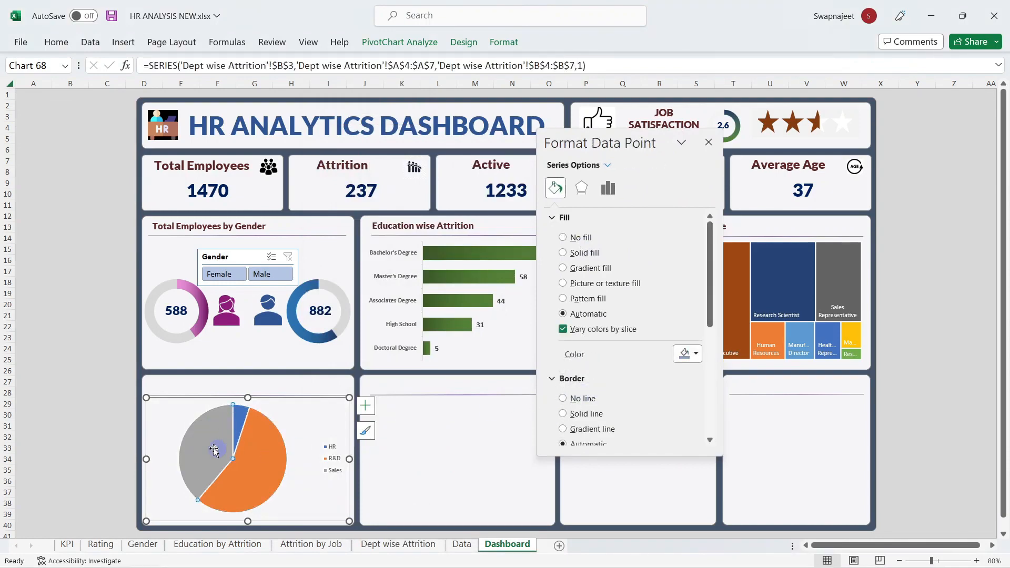
{"action": "left_click", "coordinate": [689, 353]}
{"action": "left_click", "coordinate": [689, 353]}
{"action": "left_click", "coordinate": [590, 268]}
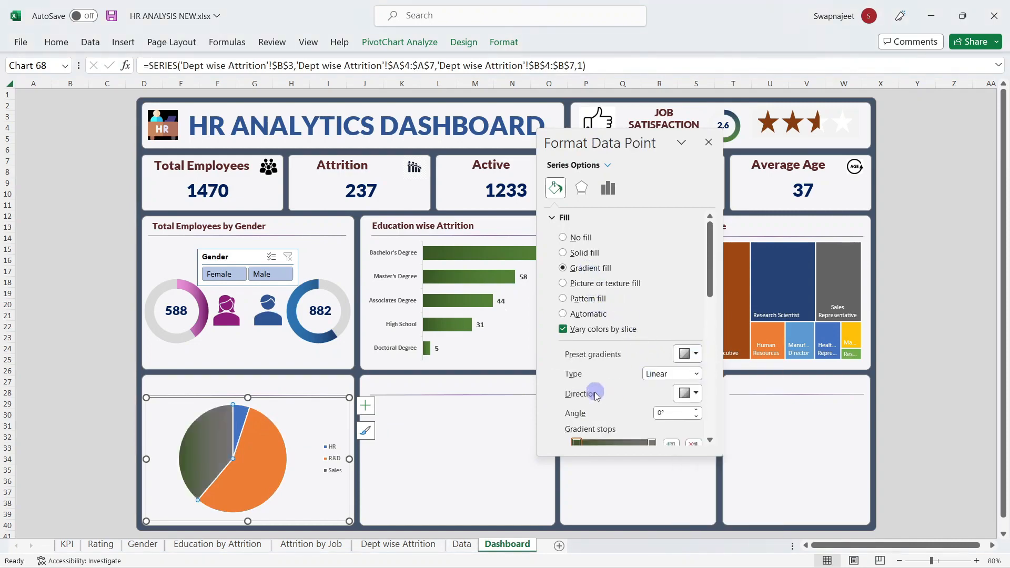
{"action": "scroll", "coordinate": [596, 392], "scroll_direction": "down", "scroll_amount": 1}
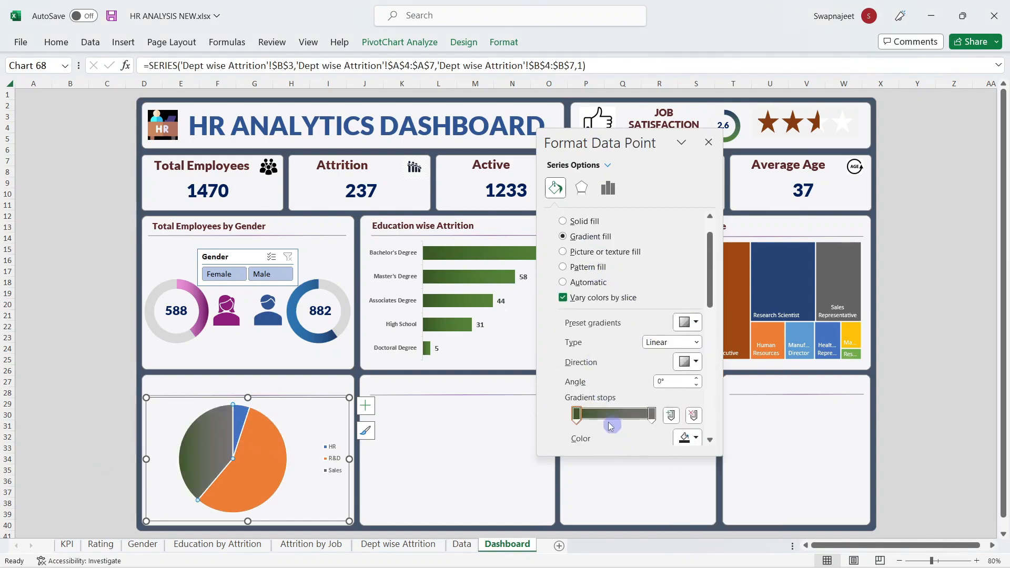
{"action": "left_click", "coordinate": [687, 438]}
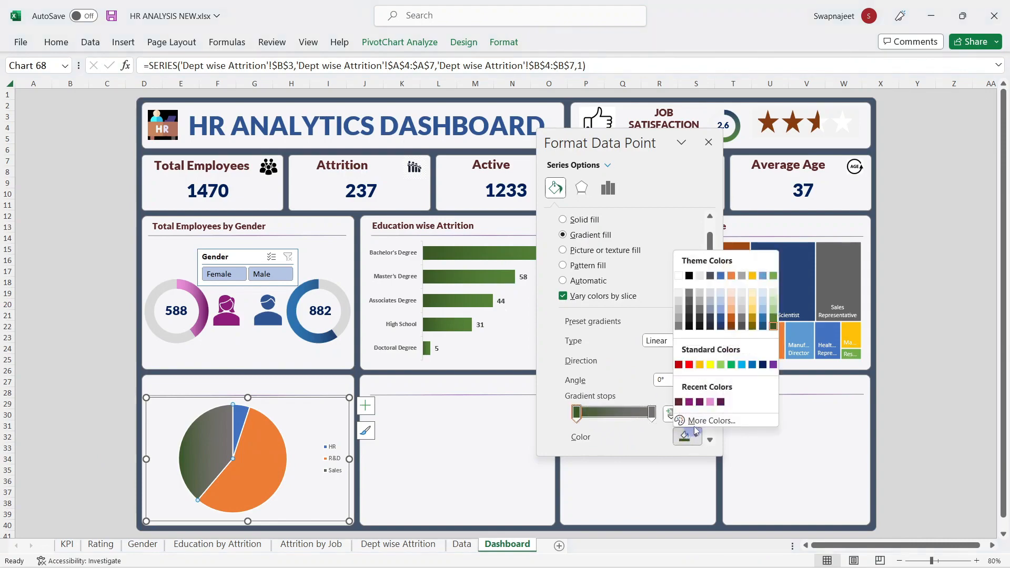
{"action": "left_click", "coordinate": [742, 326]}
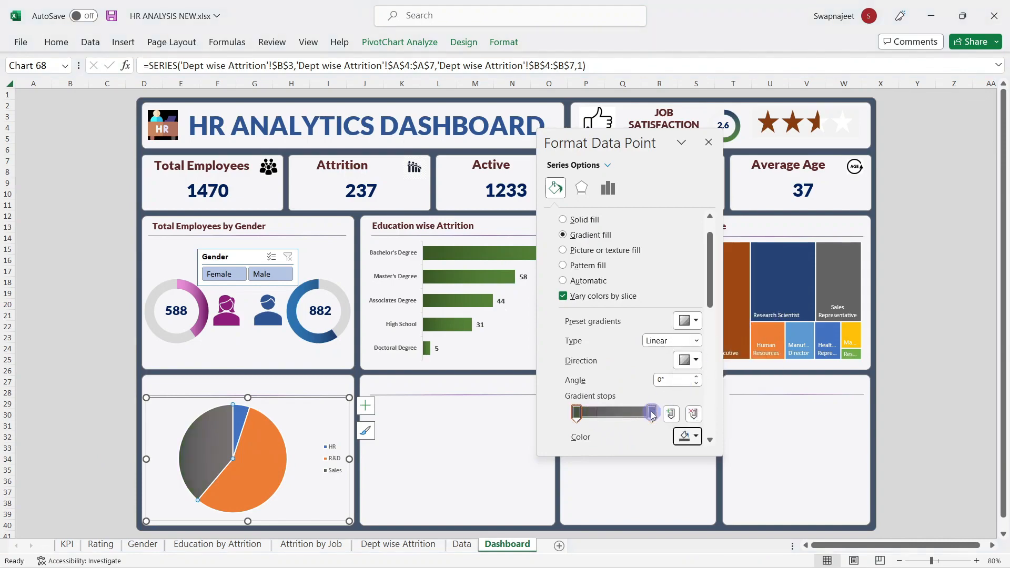
{"action": "left_click", "coordinate": [667, 384]}
{"action": "type", "text": "180"}
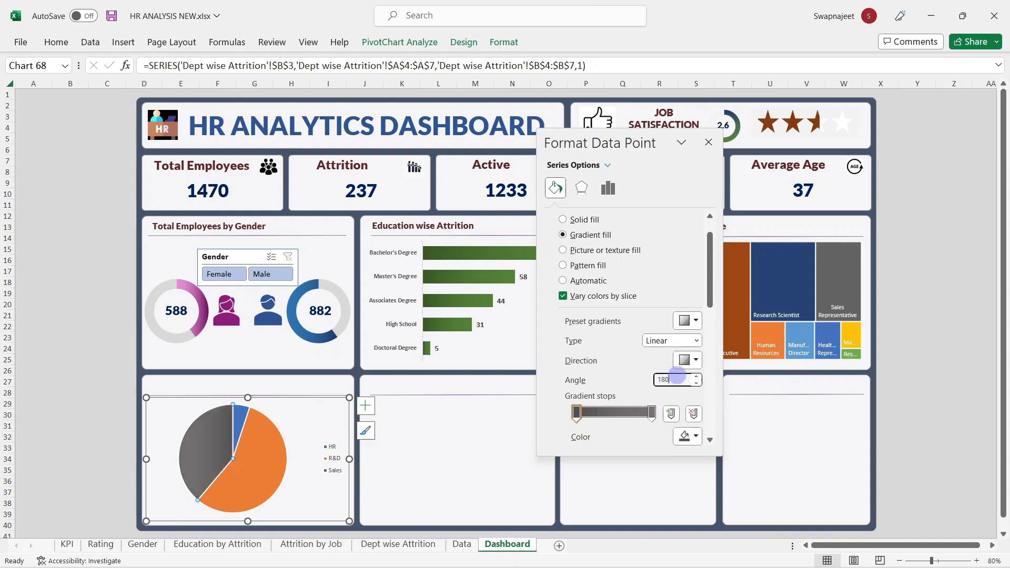
Step: Set the Sales slice's right gradient stop to a grey shade
{"action": "left_click", "coordinate": [653, 414]}
{"action": "left_click", "coordinate": [688, 436]}
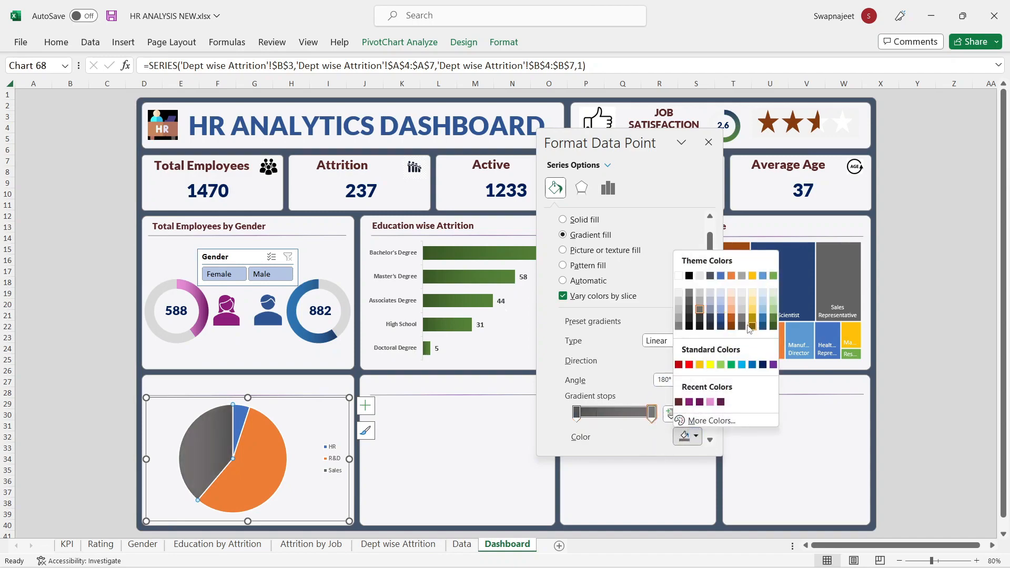
{"action": "left_click", "coordinate": [588, 417]}
{"action": "left_click", "coordinate": [688, 436]}
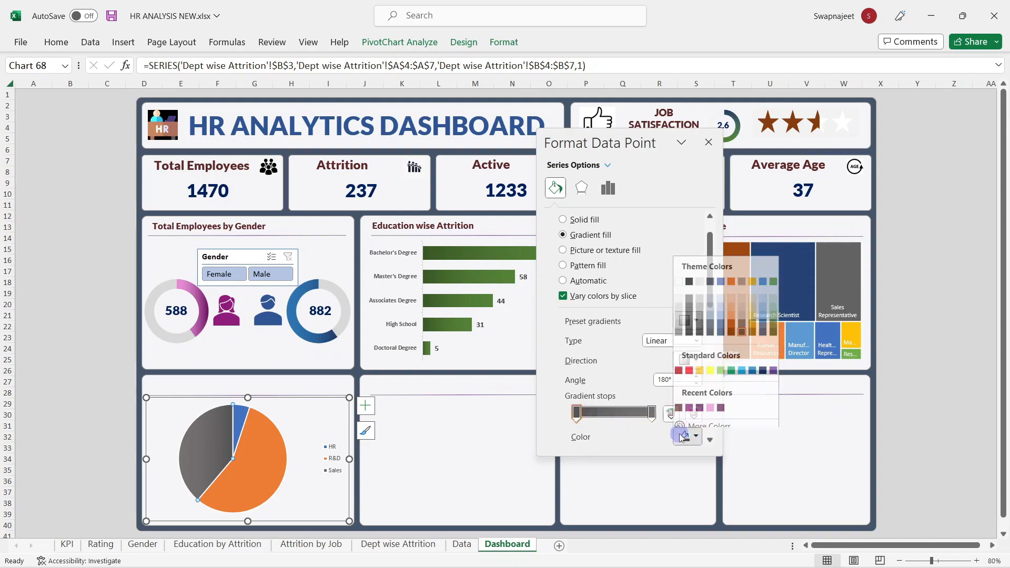
{"action": "left_click", "coordinate": [652, 413]}
{"action": "left_click", "coordinate": [688, 437]}
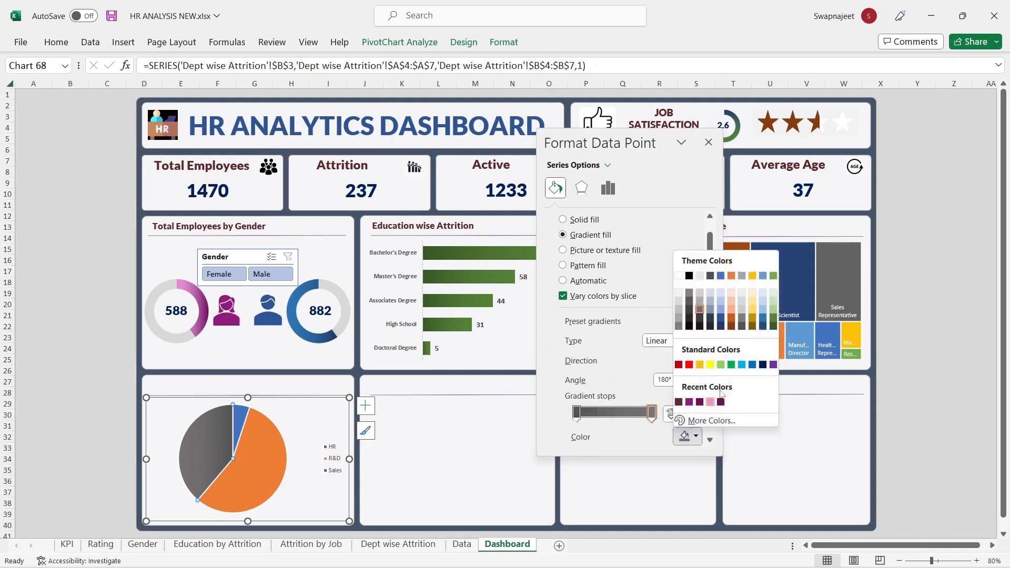
{"action": "left_click", "coordinate": [743, 319]}
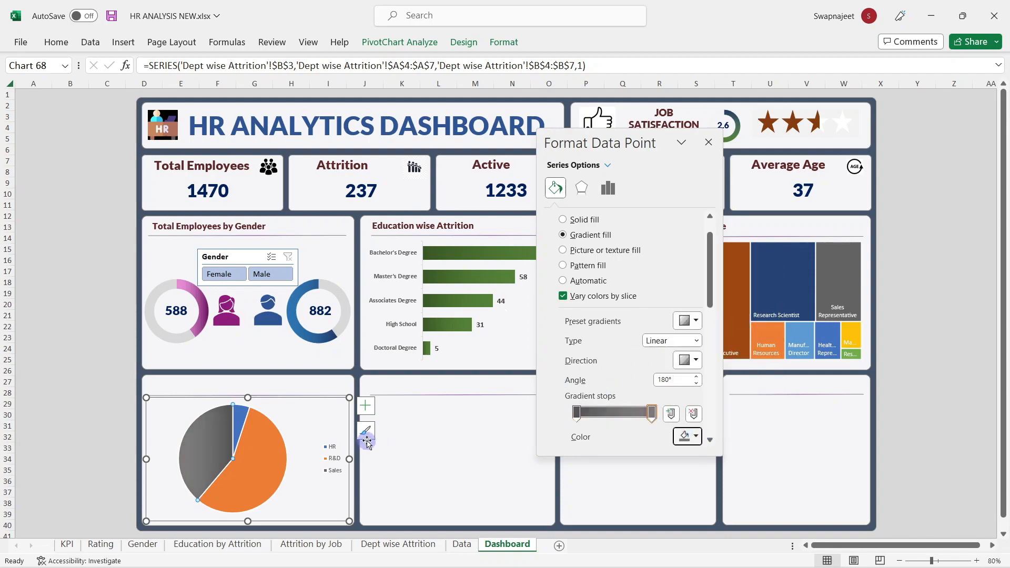
Step: Give the HR slice a dark-blue to light-blue gradient fill
{"action": "left_click", "coordinate": [239, 418]}
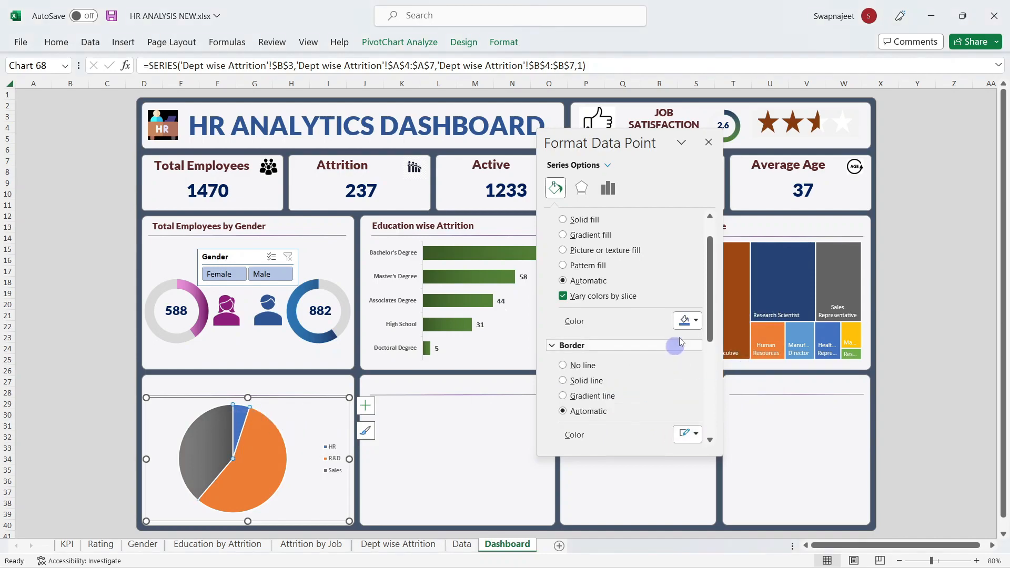
{"action": "left_click", "coordinate": [688, 321]}
{"action": "left_click", "coordinate": [634, 315]}
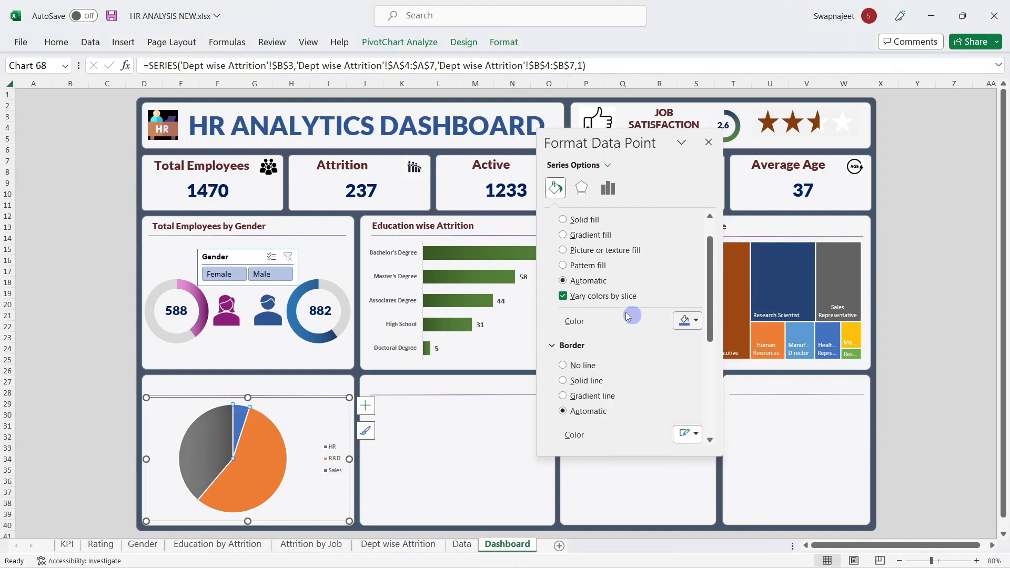
{"action": "left_click", "coordinate": [584, 235]}
{"action": "left_click", "coordinate": [574, 414]}
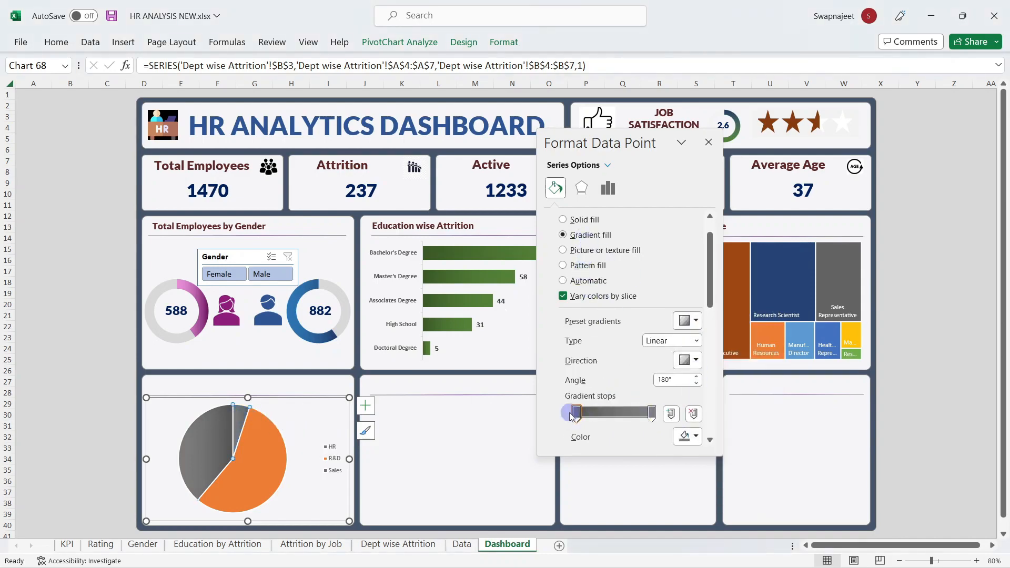
{"action": "left_click", "coordinate": [697, 437]}
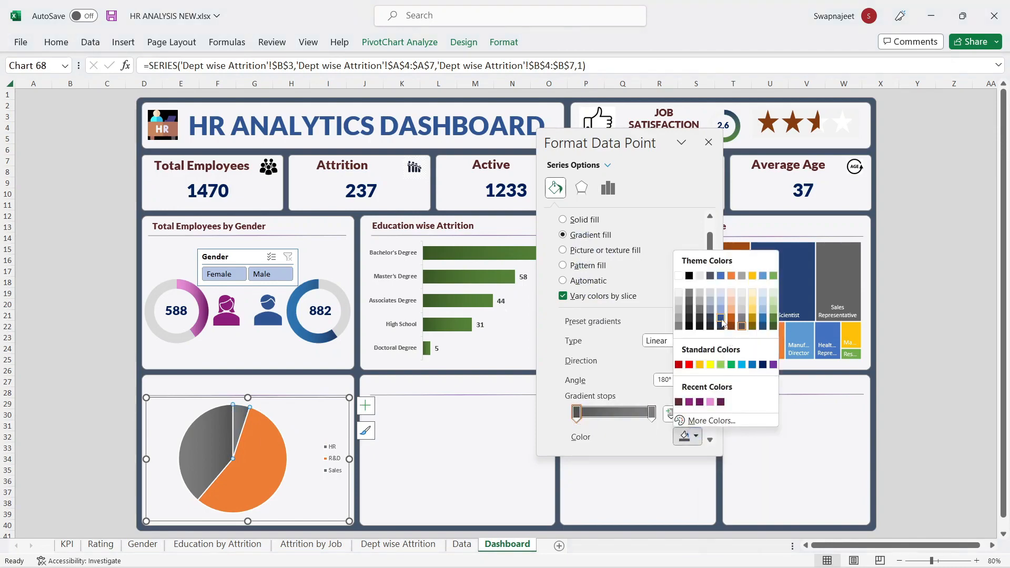
{"action": "left_click", "coordinate": [721, 318]}
{"action": "left_click", "coordinate": [652, 413]}
{"action": "left_click", "coordinate": [687, 436]}
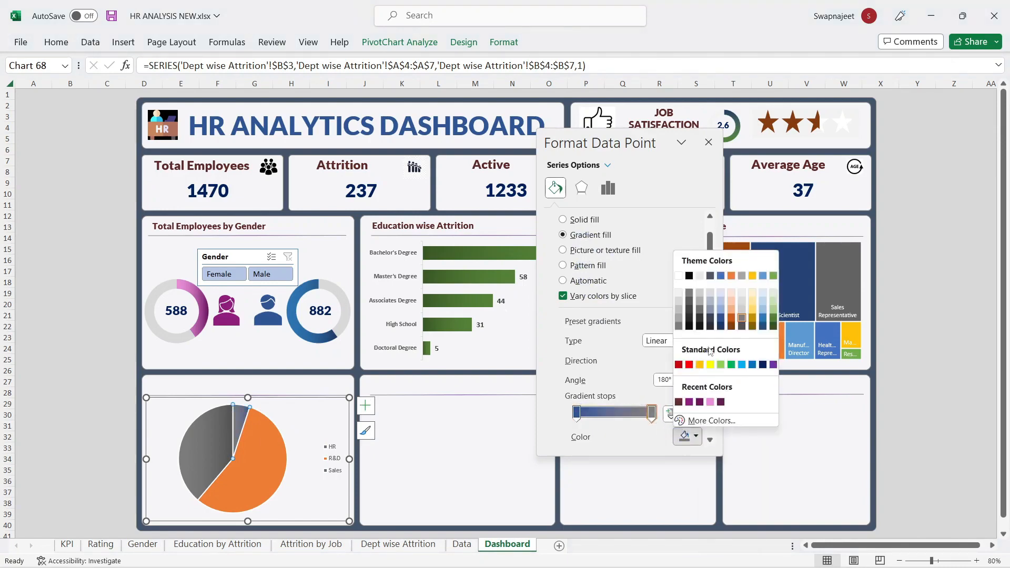
{"action": "left_click", "coordinate": [721, 310]}
Step: Fill the R&D slice solid dark blue
{"action": "left_click", "coordinate": [249, 466]}
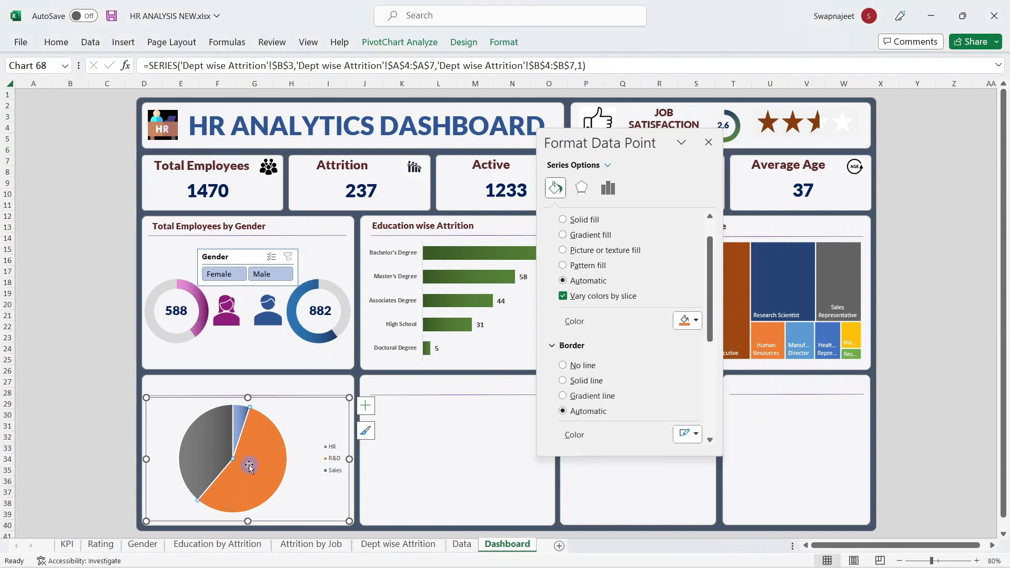
{"action": "left_click", "coordinate": [696, 321]}
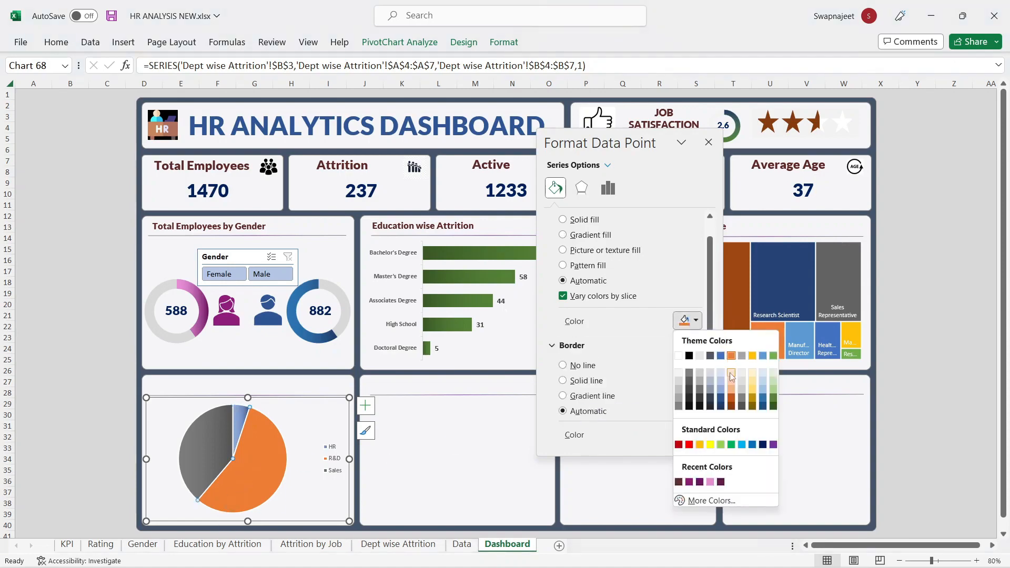
{"action": "left_click", "coordinate": [773, 406]}
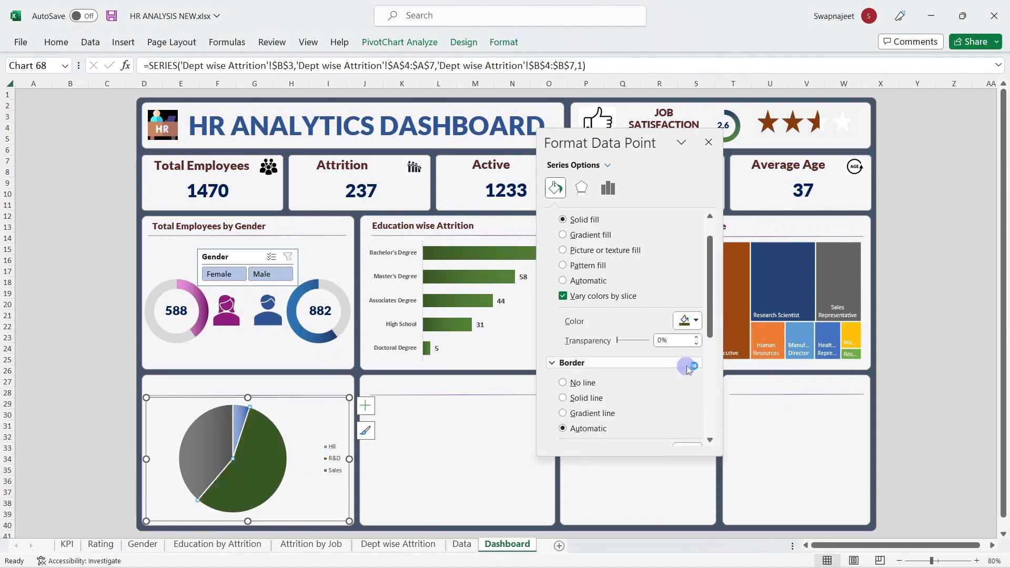
{"action": "left_click", "coordinate": [693, 320]}
{"action": "left_click", "coordinate": [763, 405]}
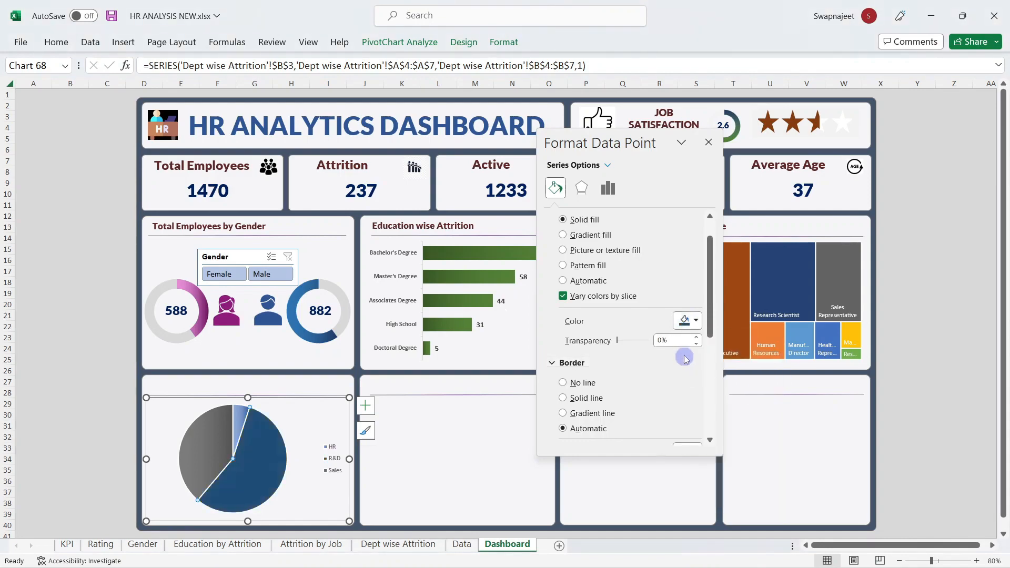
Step: Turn the R&D slice into a dark blue gradient with both stops dark blue
{"action": "left_click", "coordinate": [584, 235]}
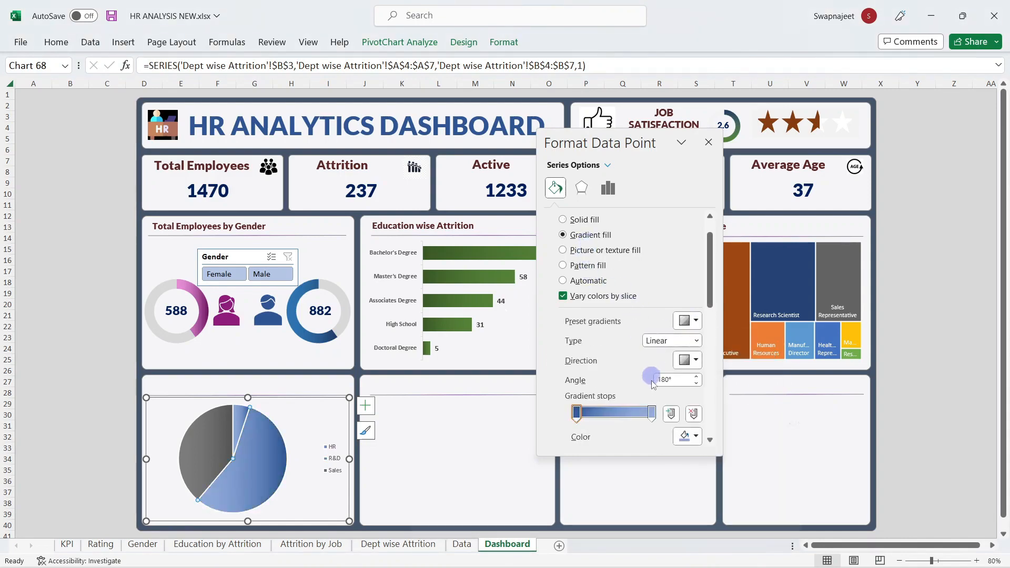
{"action": "left_click", "coordinate": [688, 437]}
{"action": "left_click", "coordinate": [764, 327]}
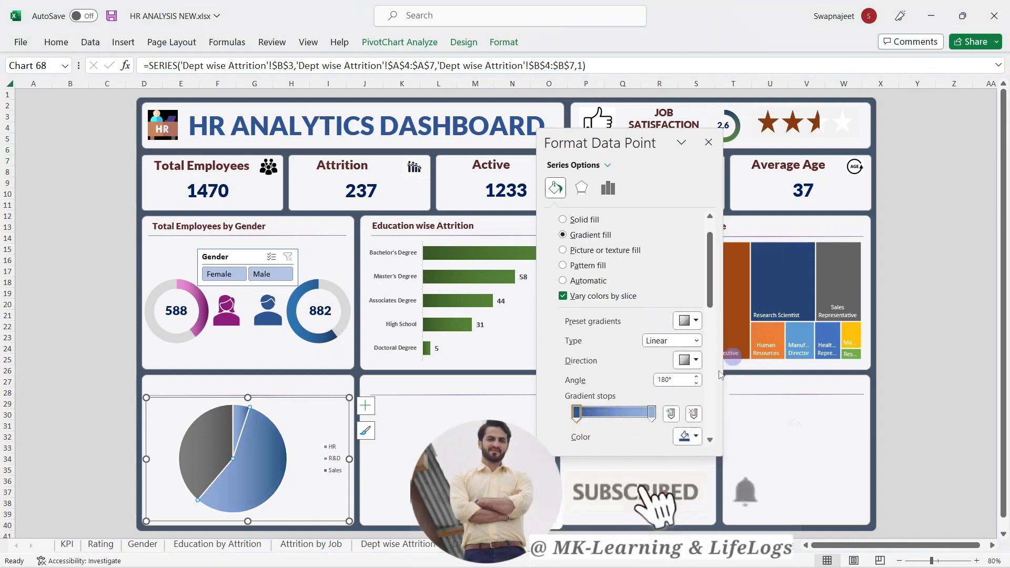
{"action": "left_click", "coordinate": [658, 419]}
{"action": "left_click", "coordinate": [688, 437]}
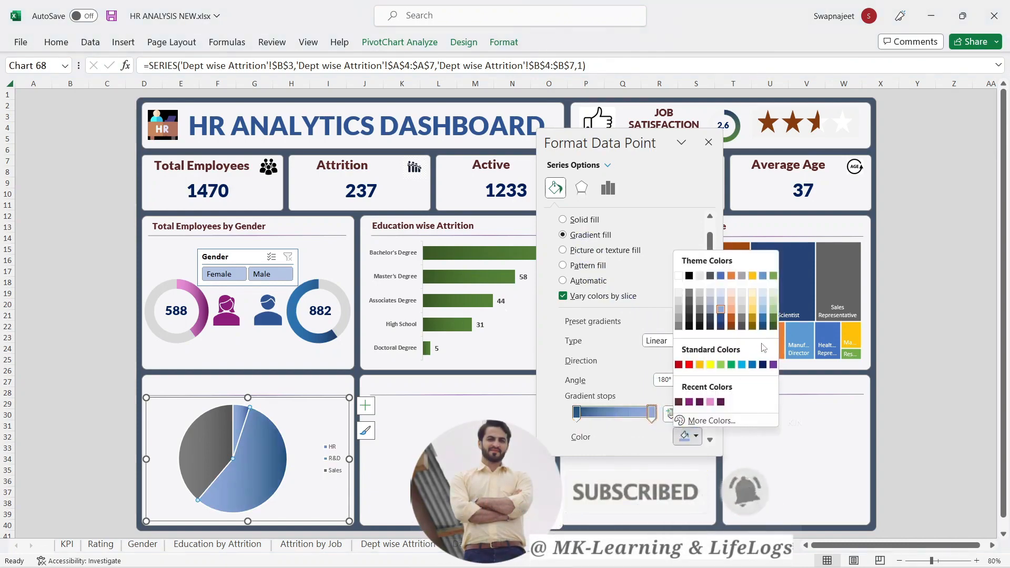
{"action": "left_click", "coordinate": [764, 325]}
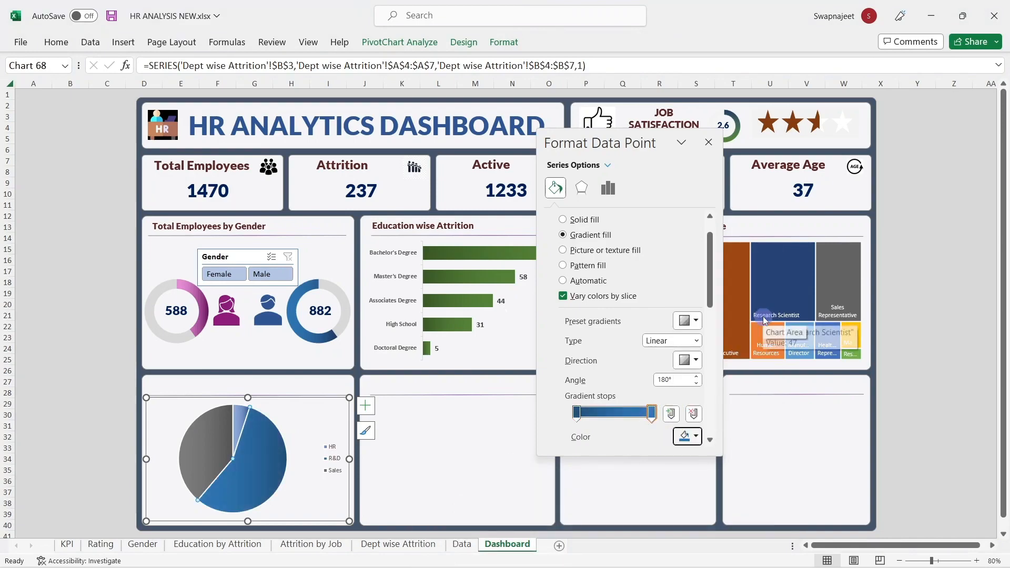
{"action": "left_click", "coordinate": [709, 142]}
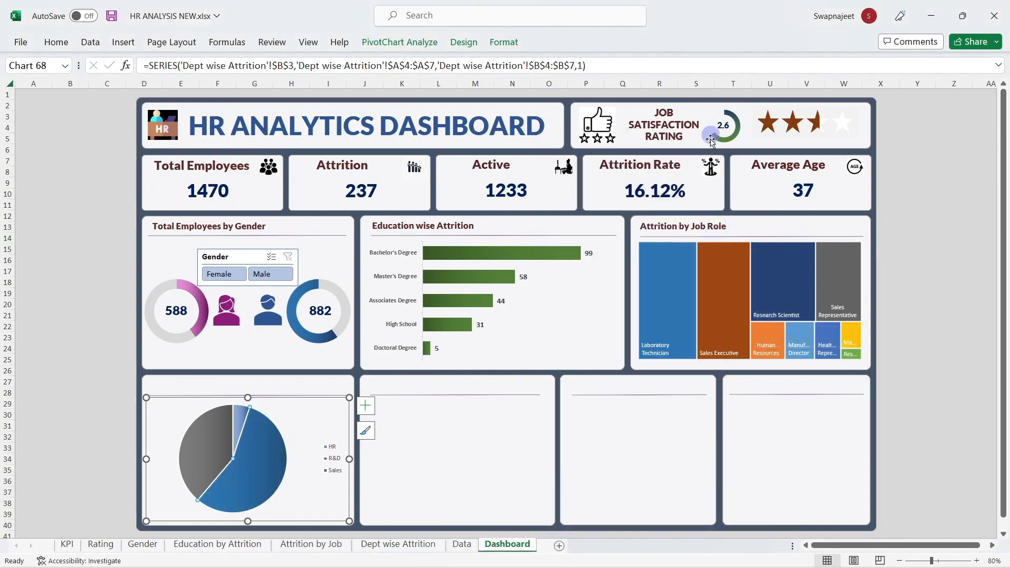
{"action": "left_click", "coordinate": [76, 337]}
{"action": "left_click", "coordinate": [268, 475]}
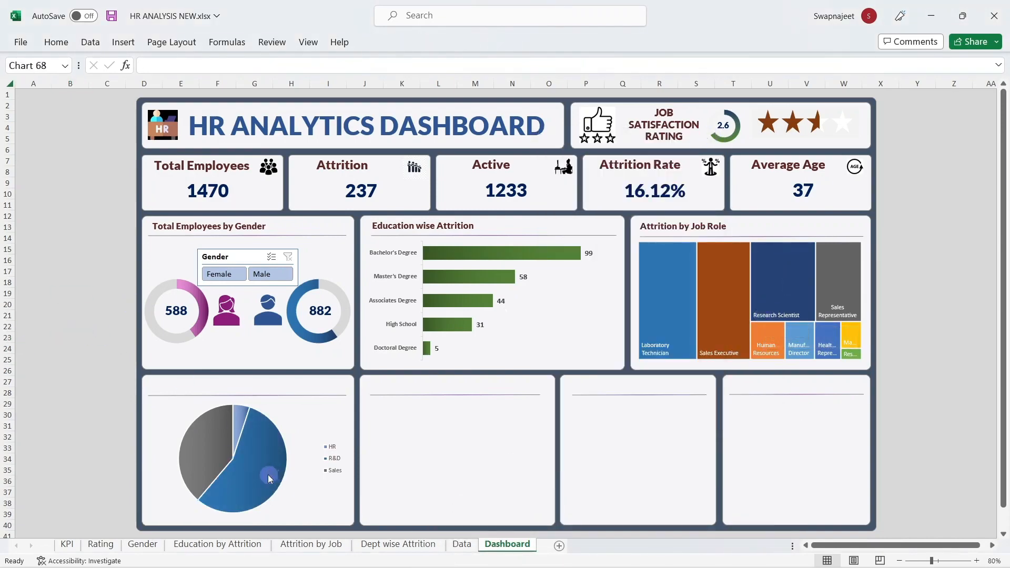
Step: Give the pie series' slice borders a solid line colour
{"action": "right_click", "coordinate": [266, 473]}
{"action": "key", "text": "Escape"}
{"action": "right_click", "coordinate": [174, 422]}
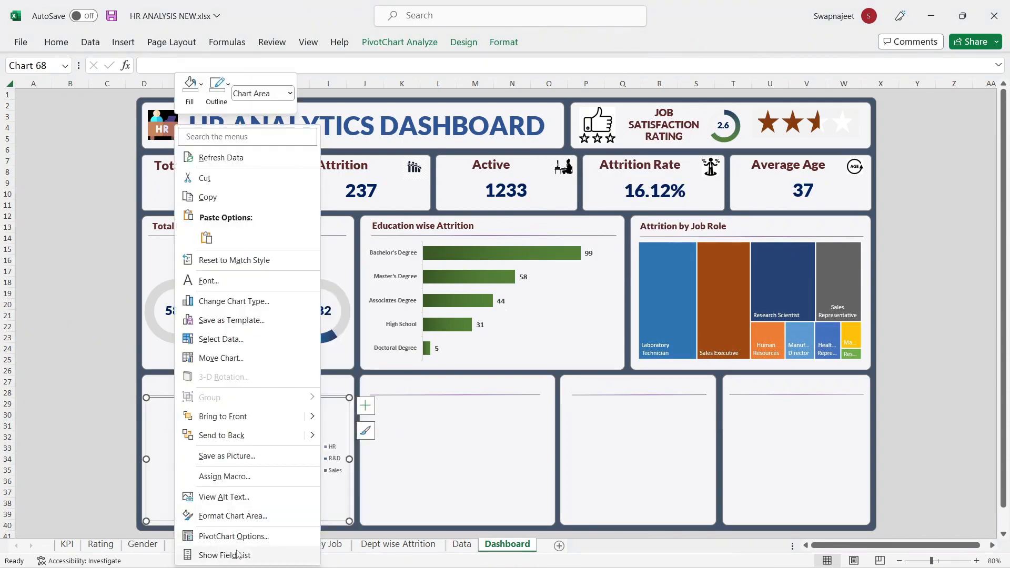
{"action": "left_click", "coordinate": [224, 517]}
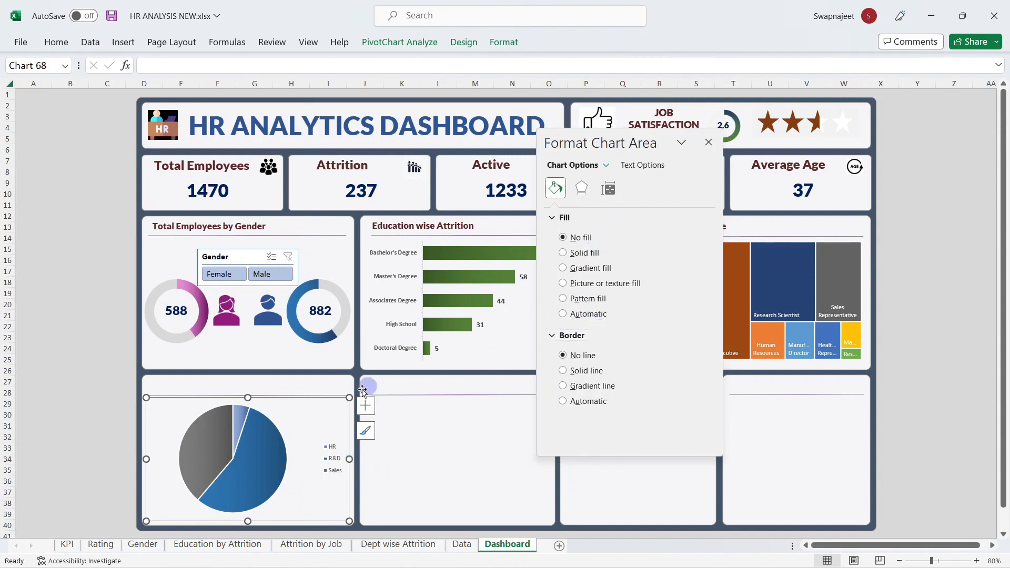
{"action": "left_click", "coordinate": [253, 447]}
{"action": "scroll", "coordinate": [579, 327], "scroll_direction": "down", "scroll_amount": 3}
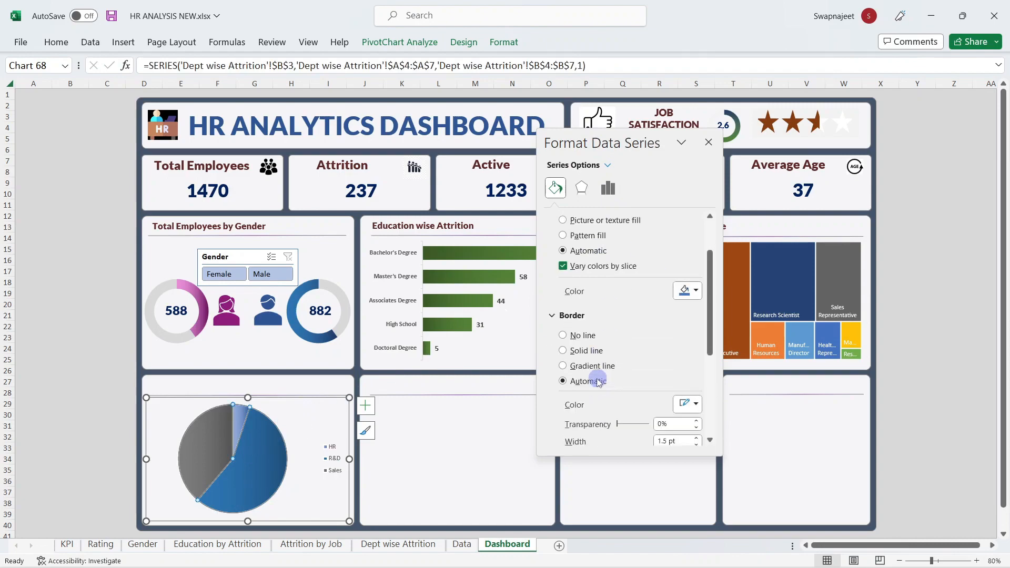
{"action": "scroll", "coordinate": [598, 345], "scroll_direction": "down", "scroll_amount": 2}
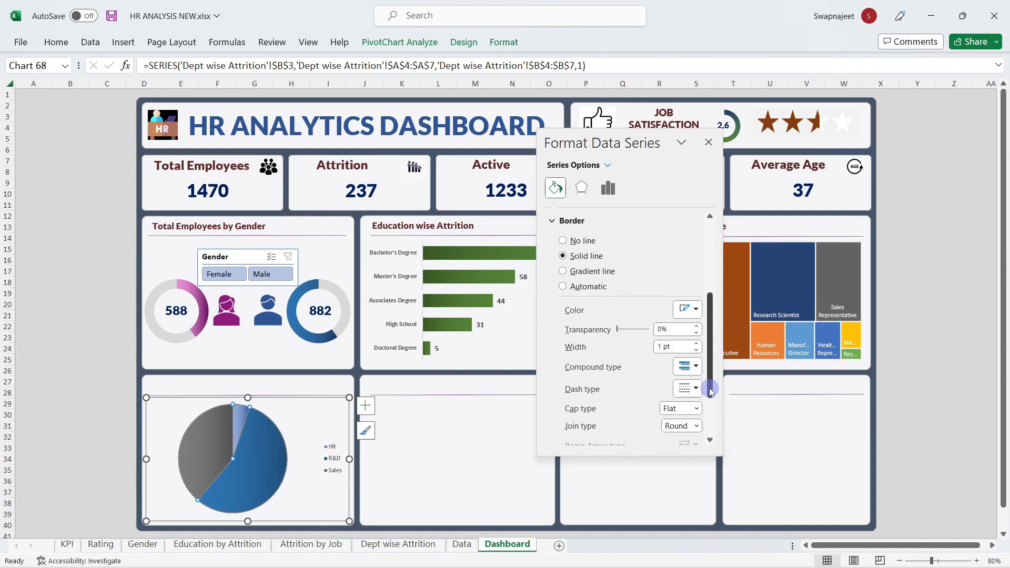
{"action": "left_click", "coordinate": [696, 310]}
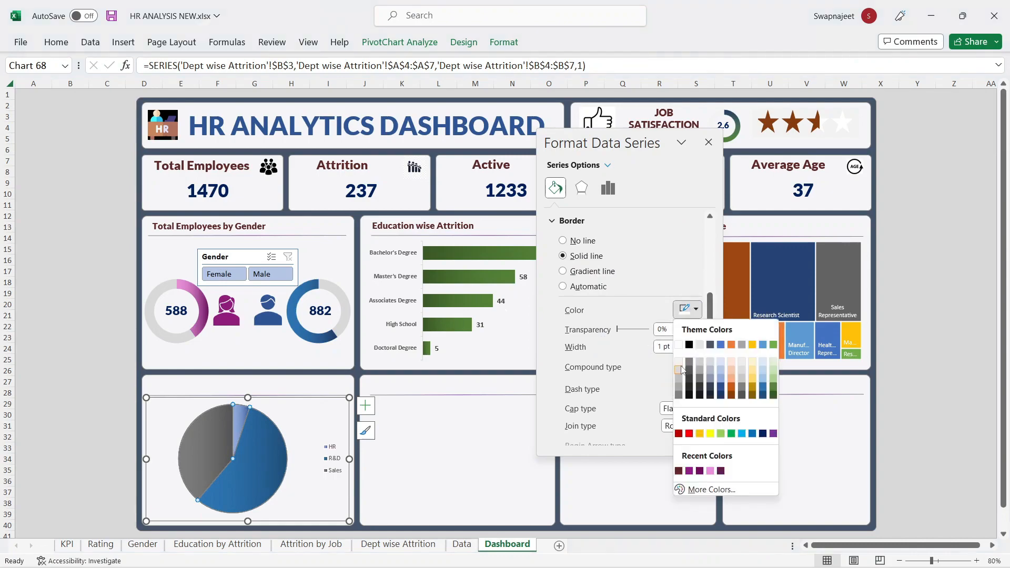
{"action": "left_click", "coordinate": [681, 372]}
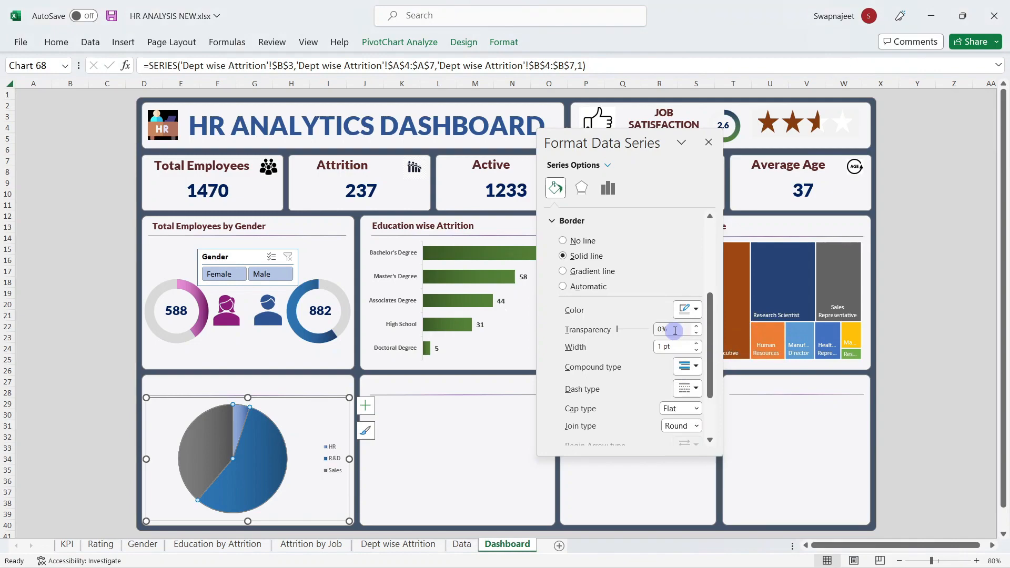
{"action": "left_click", "coordinate": [695, 311]}
{"action": "left_click", "coordinate": [678, 363]}
{"action": "left_click", "coordinate": [709, 142]}
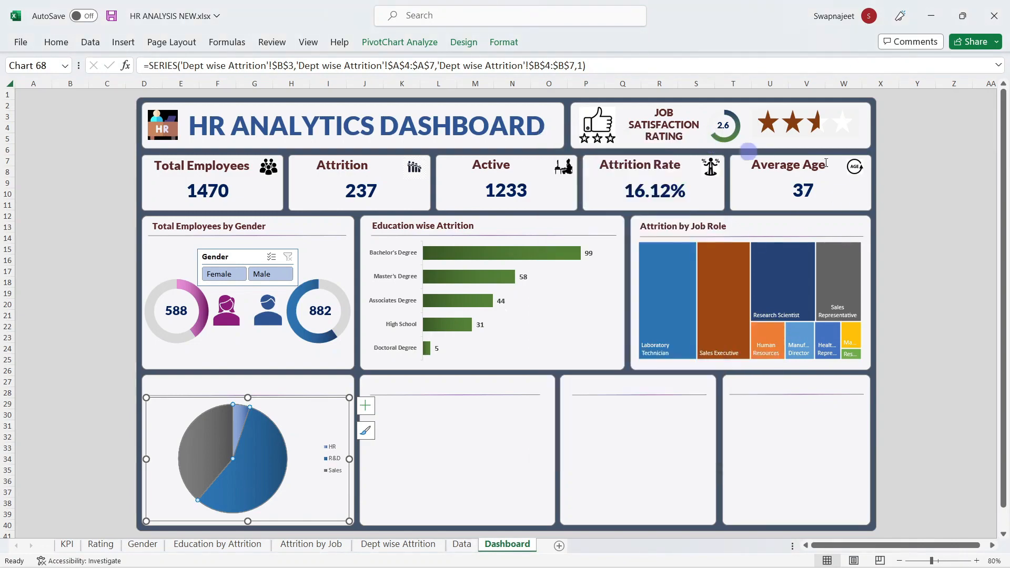
{"action": "left_click", "coordinate": [947, 183]}
Step: Reopen Format Data Series with the whole pie series selected
{"action": "right_click", "coordinate": [259, 459]}
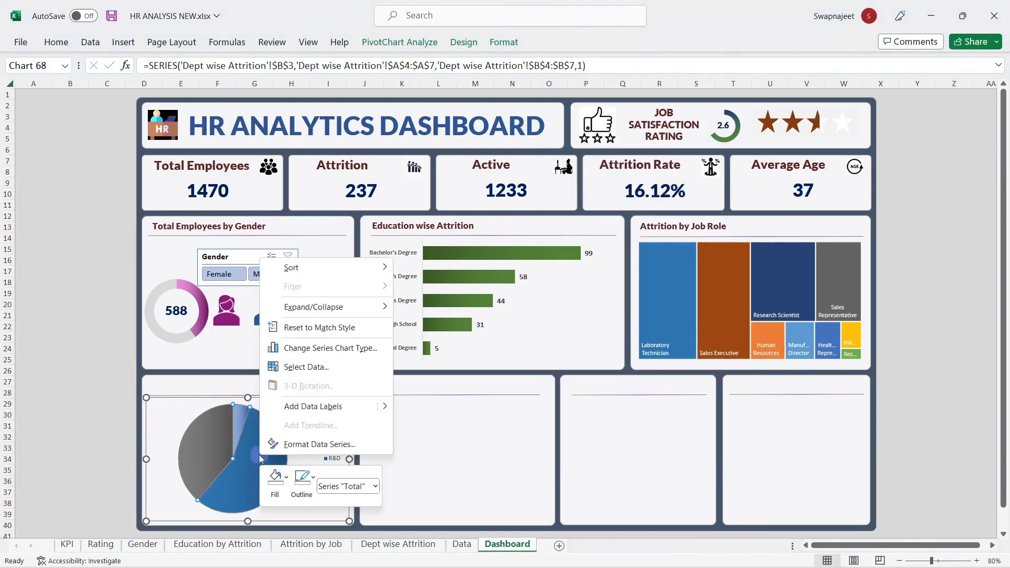
{"action": "left_click", "coordinate": [319, 445]}
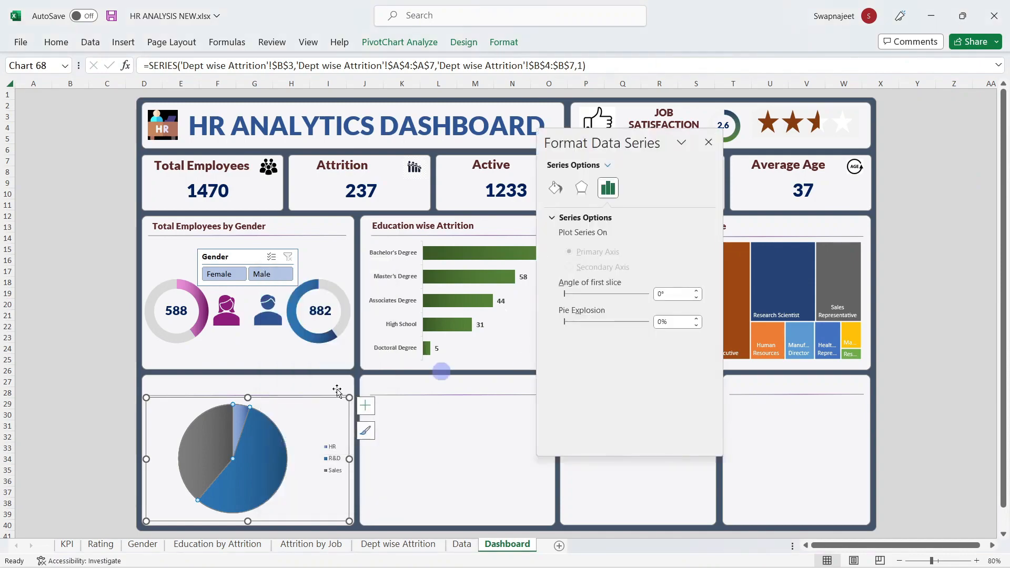
{"action": "left_click", "coordinate": [219, 444]}
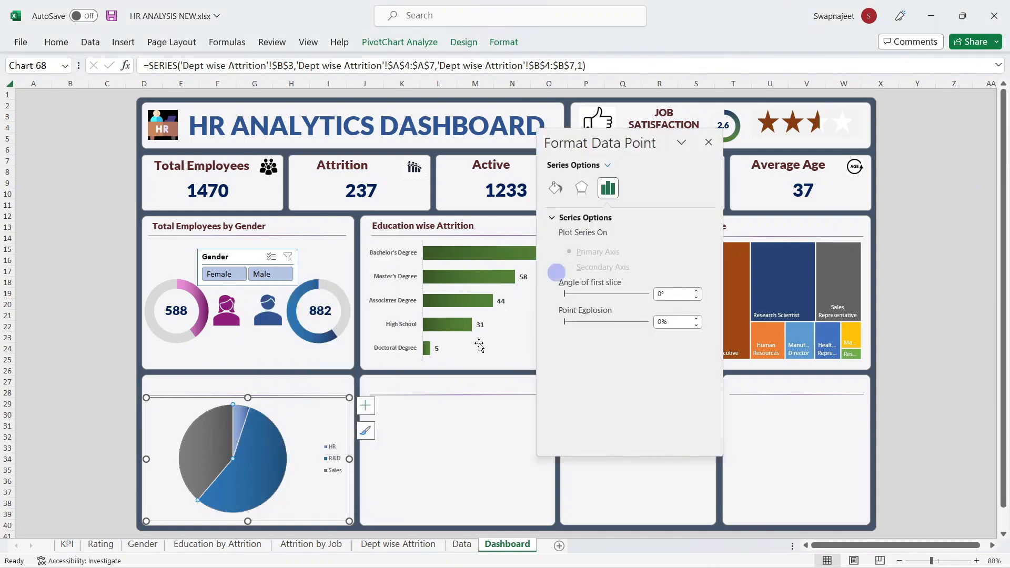
{"action": "left_click", "coordinate": [320, 410]}
{"action": "left_click", "coordinate": [253, 429]}
{"action": "left_click", "coordinate": [558, 189]}
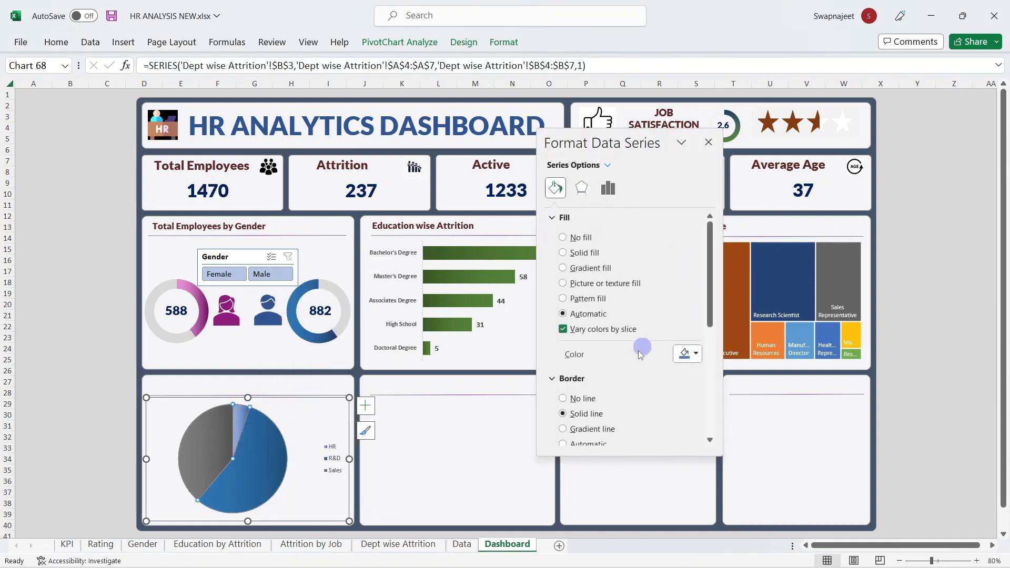
Step: Set the slice border colour and a 0.75 pt border width
{"action": "scroll", "coordinate": [631, 354], "scroll_direction": "down", "scroll_amount": 4}
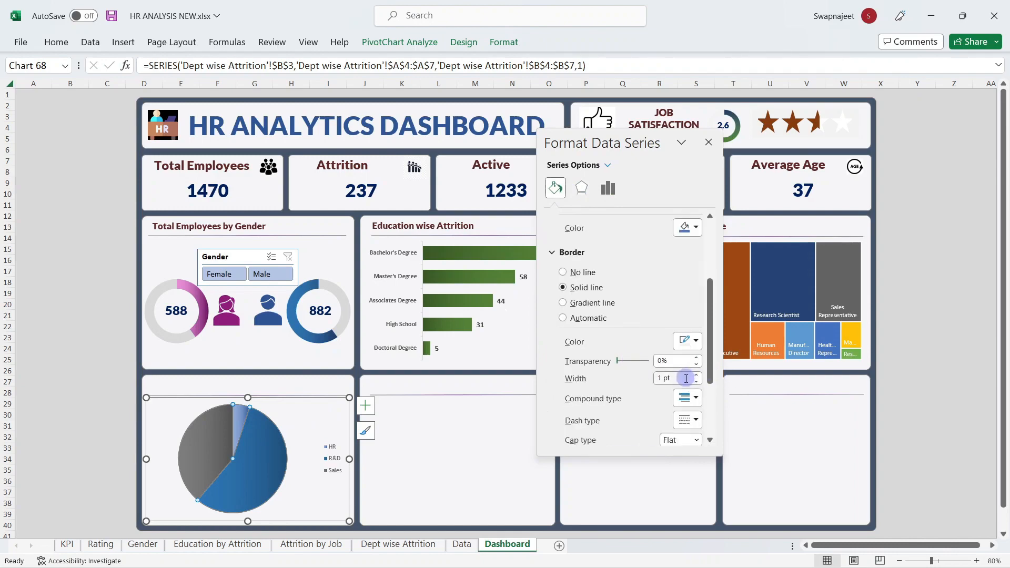
{"action": "scroll", "coordinate": [641, 369], "scroll_direction": "down", "scroll_amount": 3}
{"action": "scroll", "coordinate": [641, 371], "scroll_direction": "down", "scroll_amount": 2}
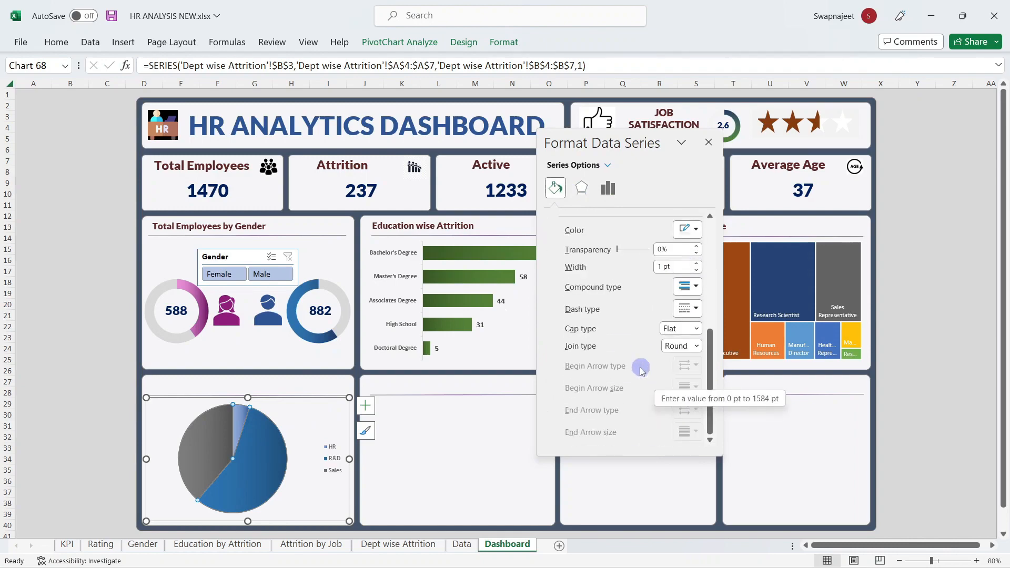
{"action": "scroll", "coordinate": [641, 371], "scroll_direction": "up", "scroll_amount": 2}
{"action": "left_click", "coordinate": [687, 260]}
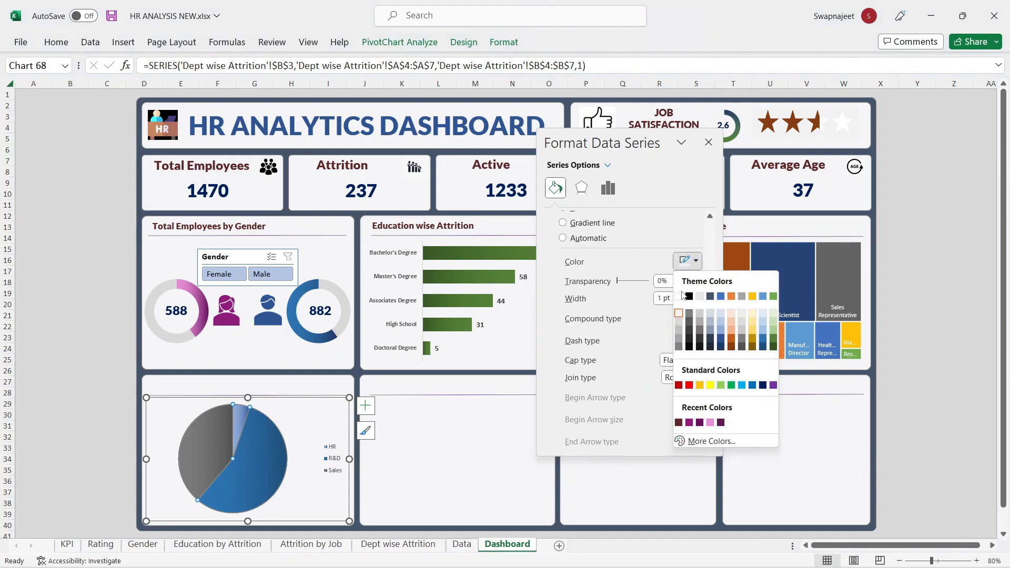
{"action": "left_click", "coordinate": [682, 326]}
{"action": "left_click", "coordinate": [697, 301]}
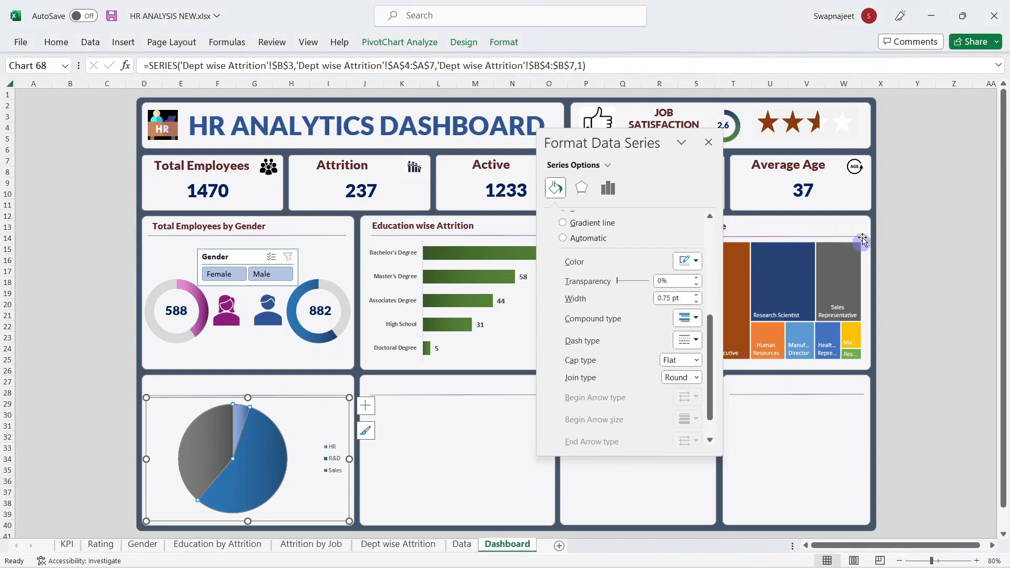
{"action": "left_click", "coordinate": [709, 144]}
{"action": "left_click", "coordinate": [900, 166]}
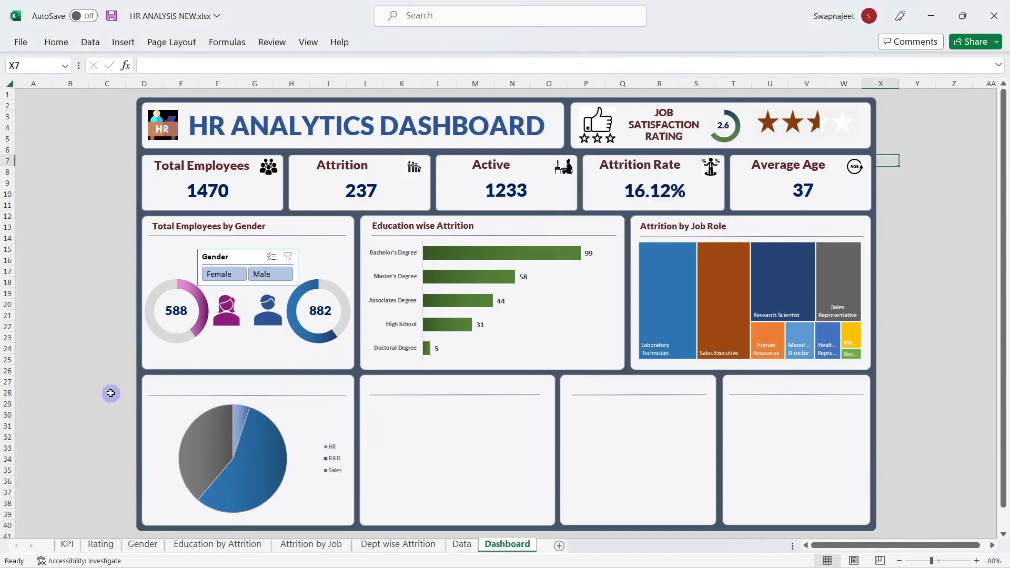
Step: Copy the 'Total Employees by Gender' heading onto the pie panel and start retyping its text
{"action": "left_click", "coordinate": [220, 228]}
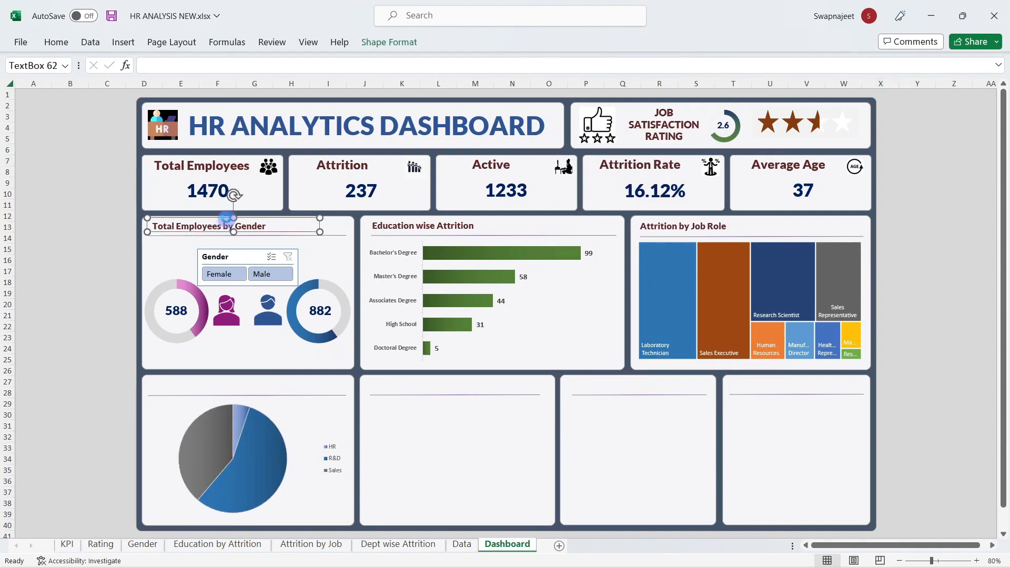
{"action": "left_click_drag", "start_coordinate": [227, 217], "coordinate": [289, 376]}
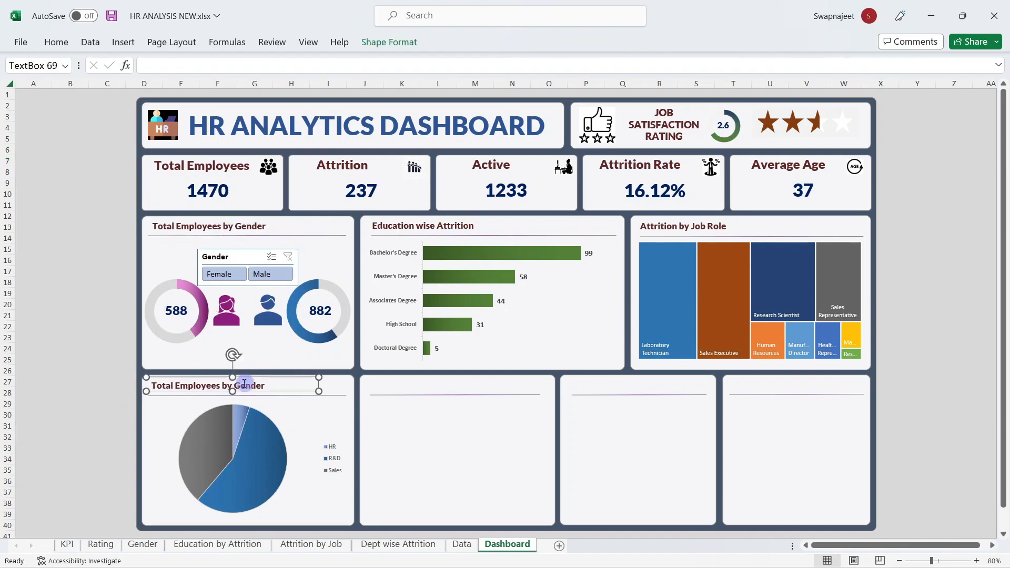
{"action": "triple_click", "coordinate": [241, 383]}
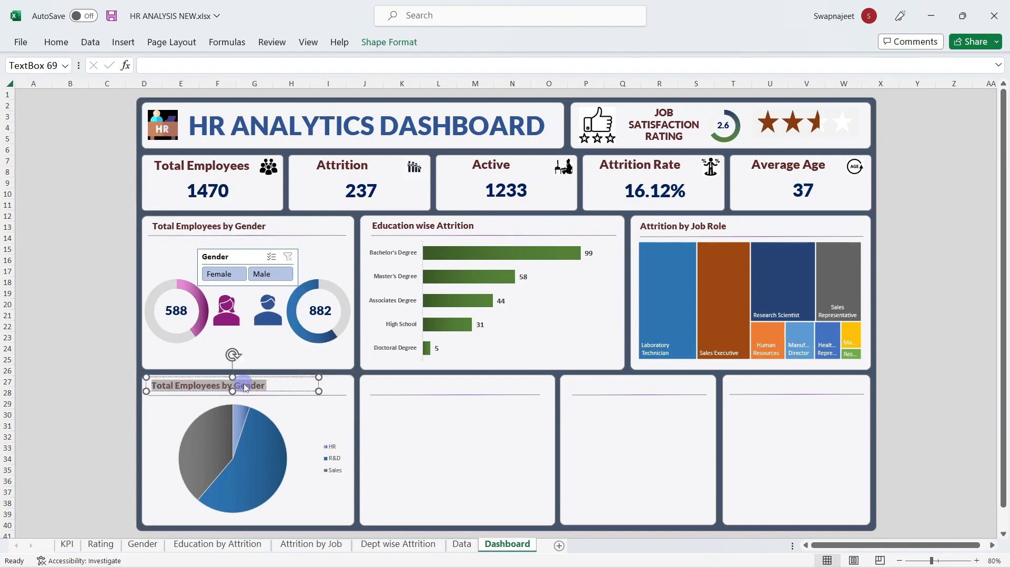
{"action": "type", "text": "Depatment wise Attrition"}
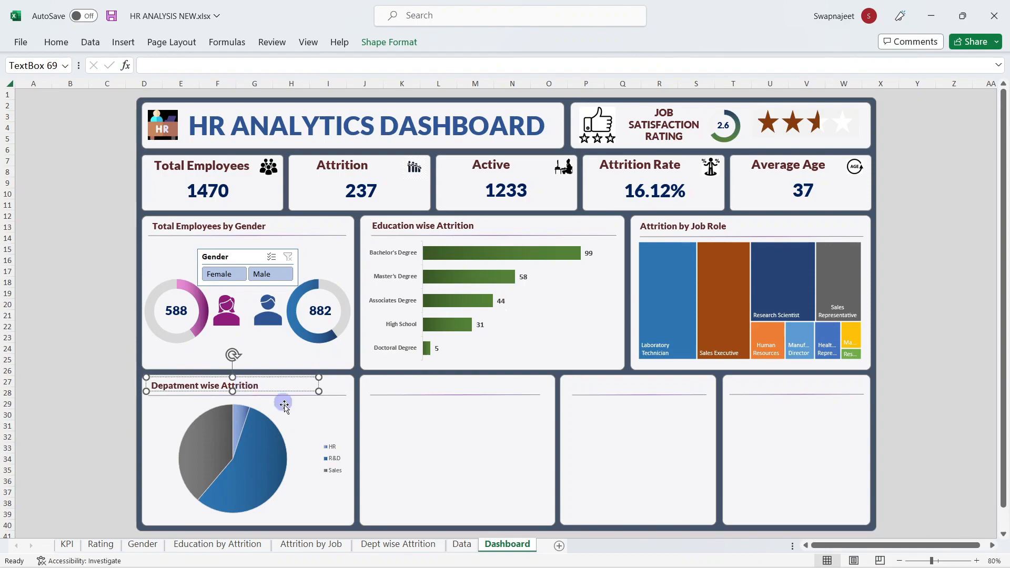
Step: Add percentage data labels to the Department wise Attrition pie chart
{"action": "left_click", "coordinate": [285, 414]}
{"action": "left_click", "coordinate": [336, 462]}
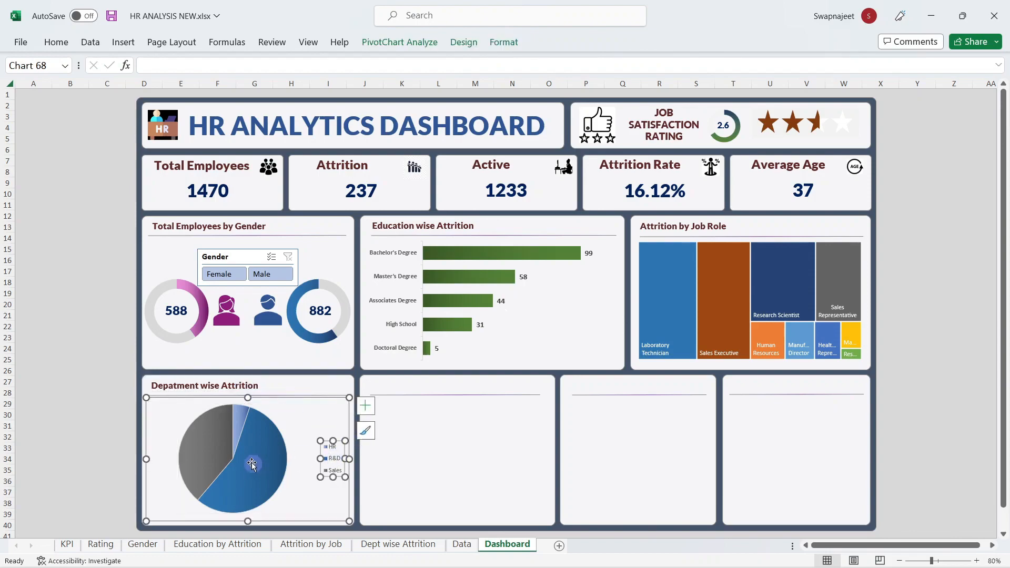
{"action": "left_click", "coordinate": [372, 410]}
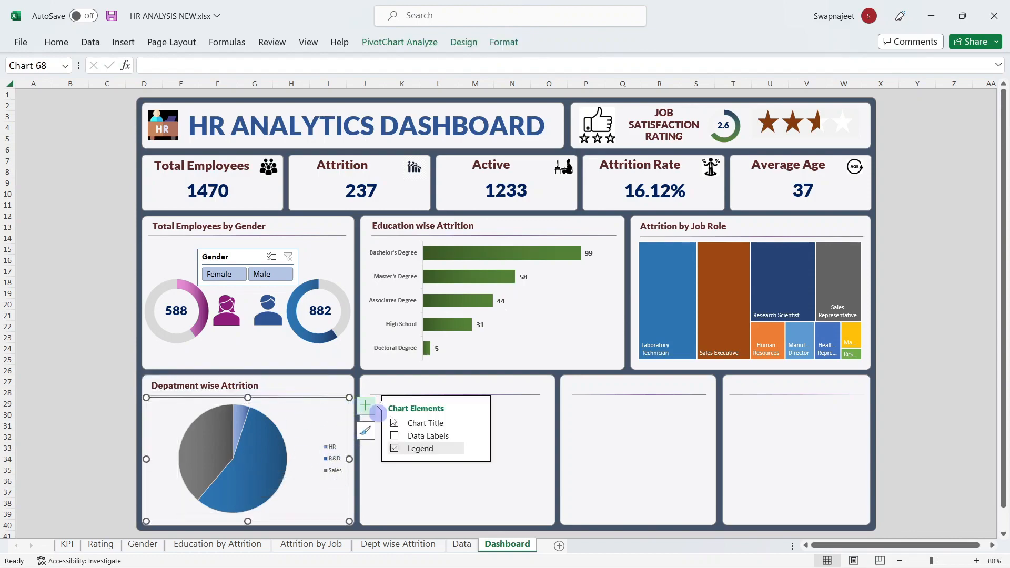
{"action": "left_click", "coordinate": [395, 436]}
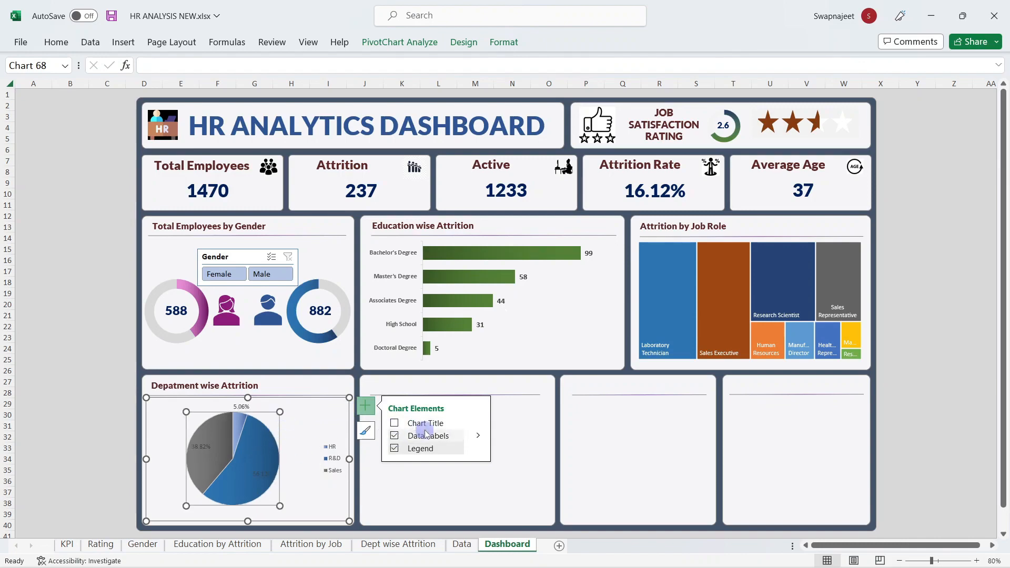
{"action": "mouse_move", "coordinate": [476, 438]}
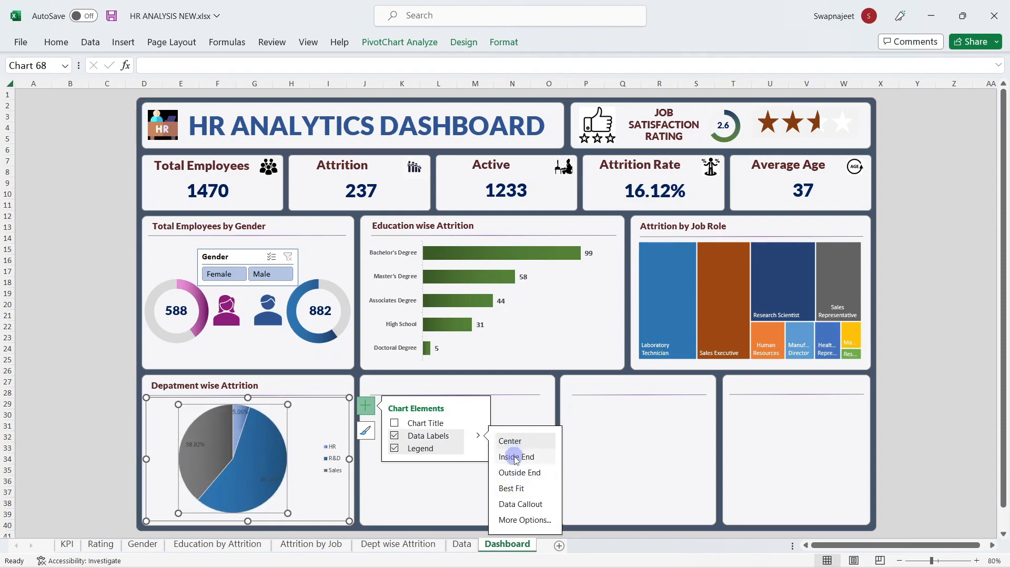
{"action": "left_click", "coordinate": [89, 413]}
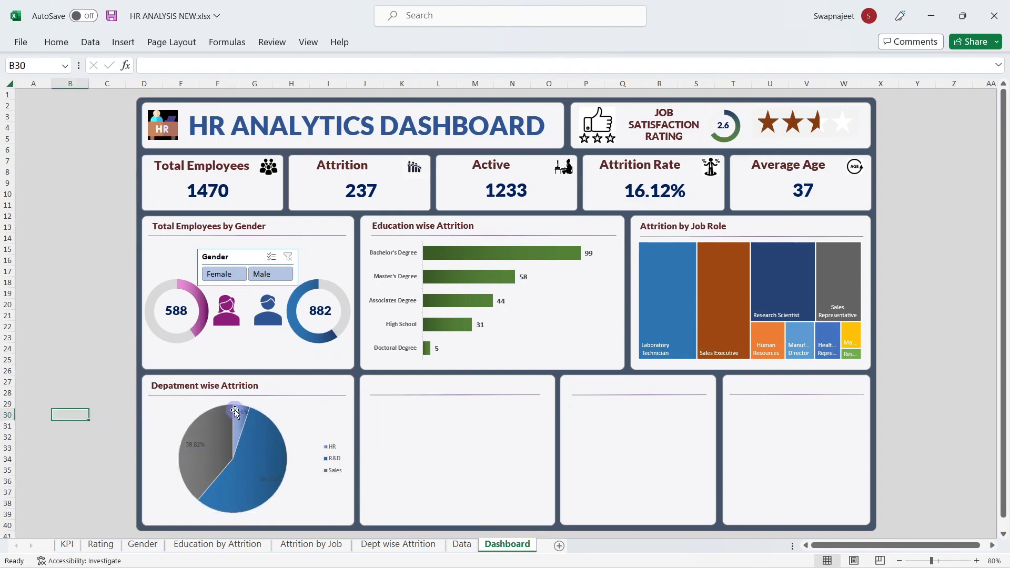
Step: Give the pie's data labels a light font colour
{"action": "left_click", "coordinate": [233, 411]}
{"action": "left_click", "coordinate": [62, 44]}
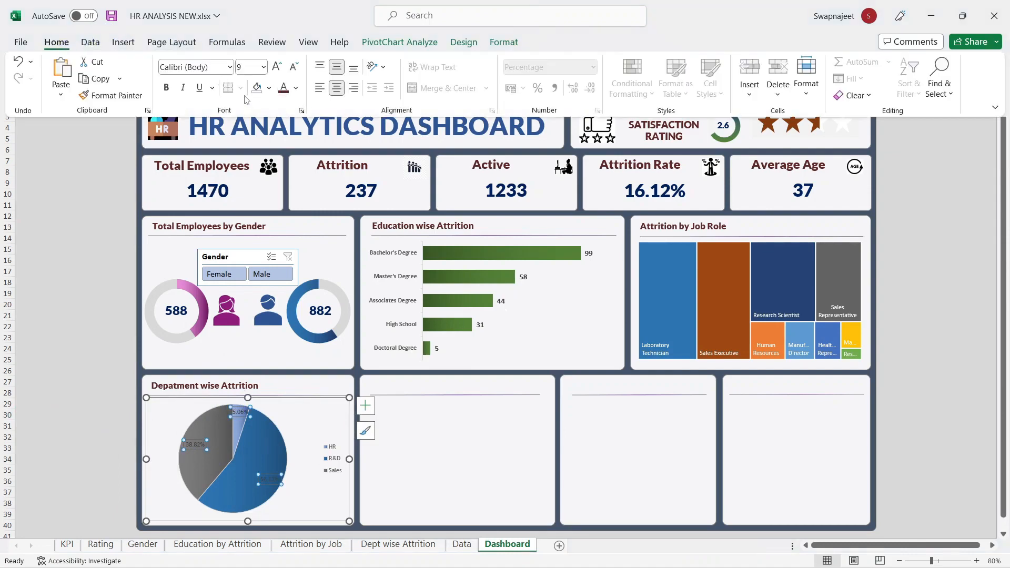
{"action": "left_click", "coordinate": [295, 88]}
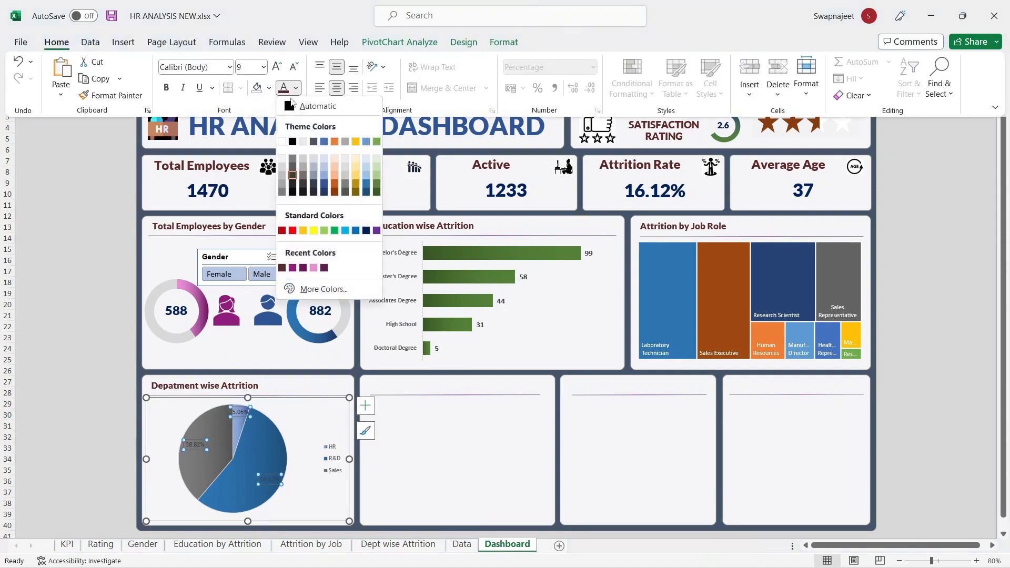
{"action": "left_click", "coordinate": [283, 166]}
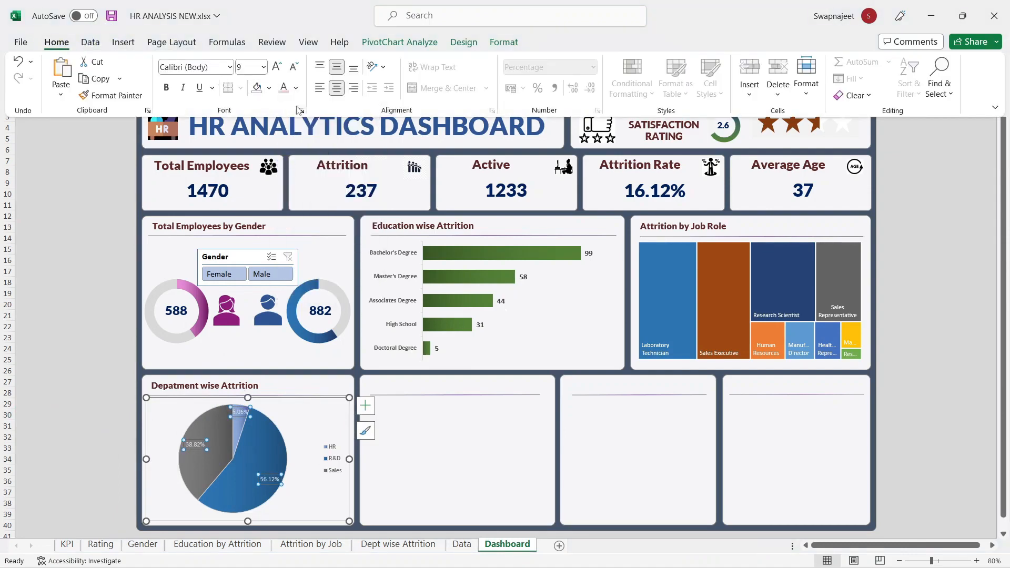
{"action": "left_click", "coordinate": [295, 88]}
{"action": "left_click", "coordinate": [284, 160]}
Step: Enlarge the pie legend text to 10.5 and make it bold
{"action": "left_click", "coordinate": [333, 458]}
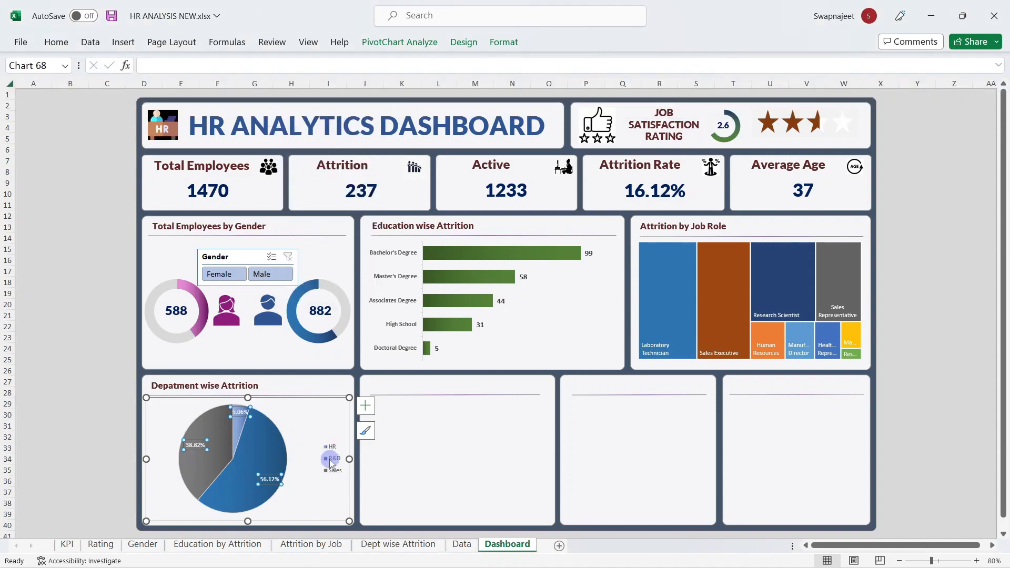
{"action": "left_click", "coordinate": [56, 42]}
{"action": "left_click", "coordinate": [279, 68]}
{"action": "left_click", "coordinate": [279, 69]}
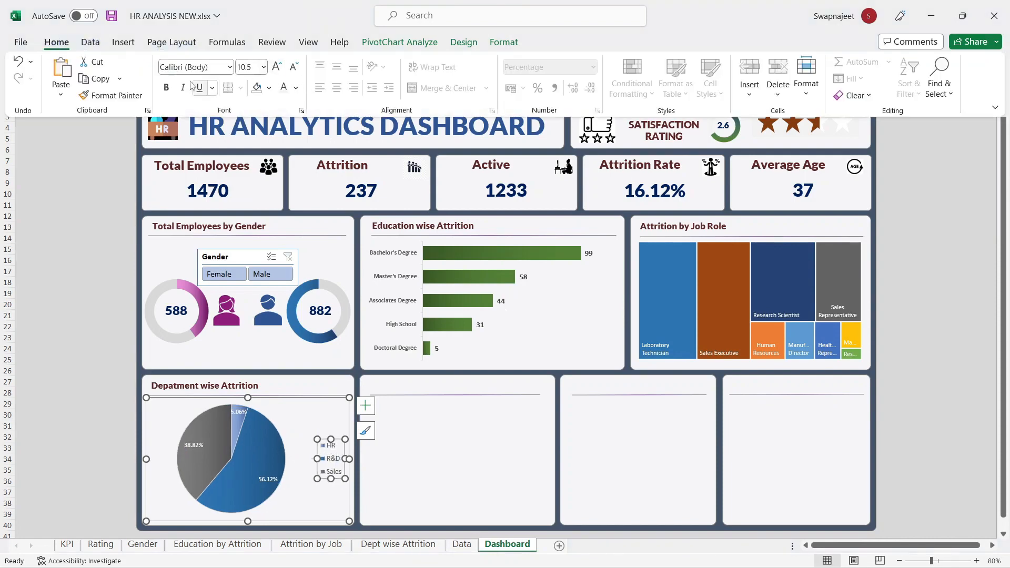
{"action": "left_click", "coordinate": [166, 87]}
{"action": "left_click", "coordinate": [65, 382]}
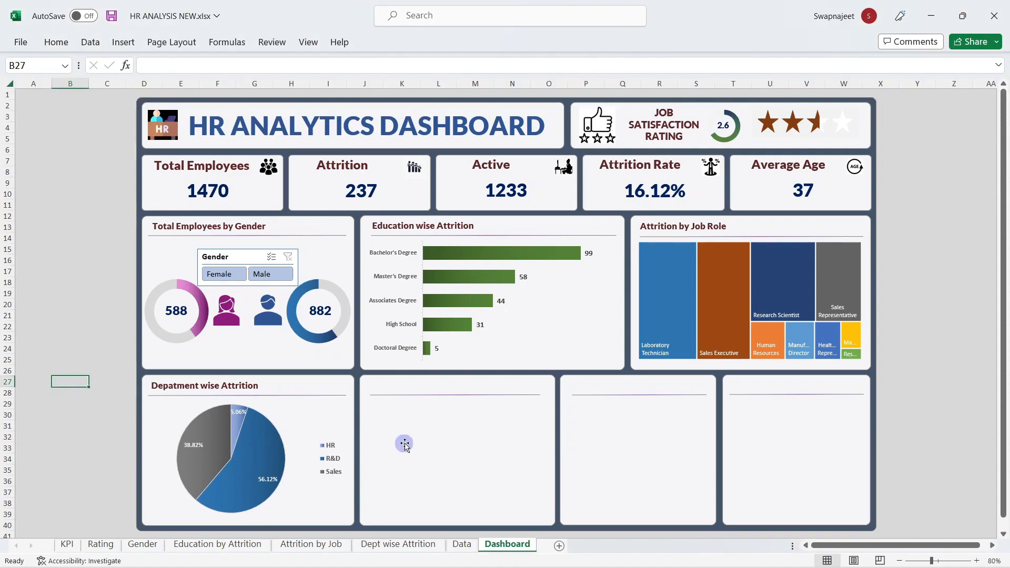
Step: Check the reference dashboard, then insert a new pivot table from the Data sheet's table
{"action": "mouse_move", "coordinate": [505, 534]}
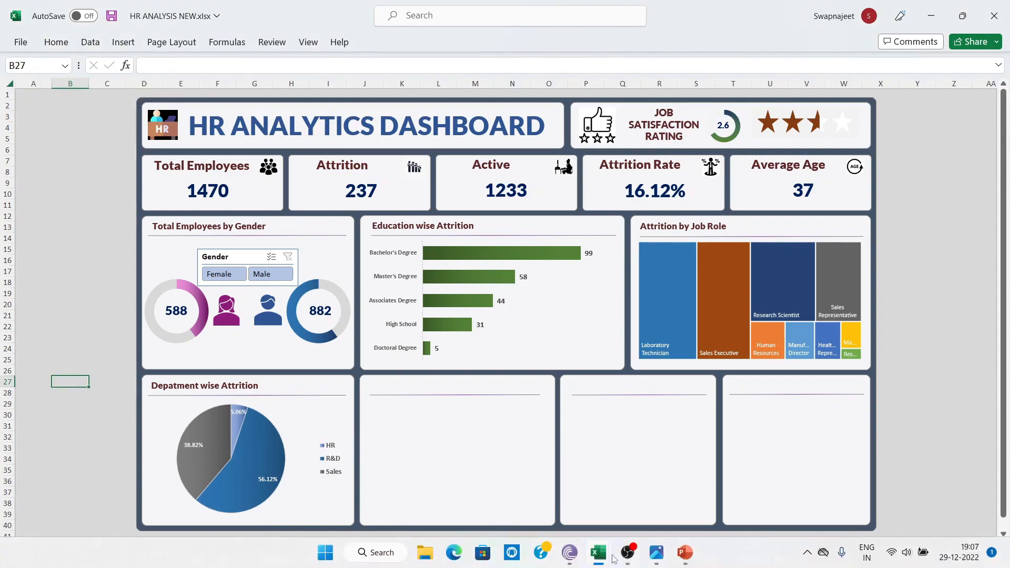
{"action": "mouse_move", "coordinate": [611, 557]}
{"action": "left_click", "coordinate": [606, 518]}
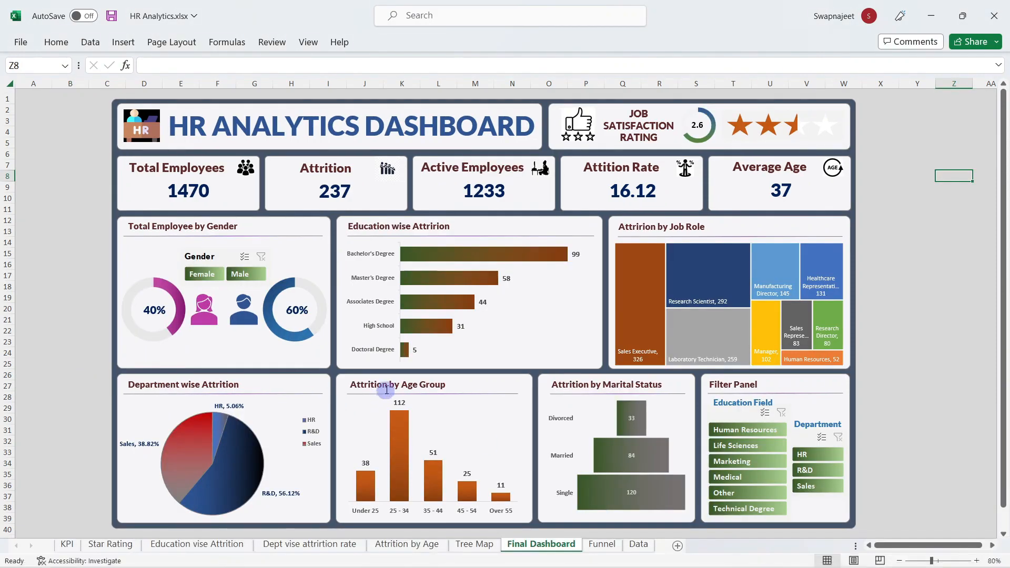
{"action": "key", "text": "alt+Tab"}
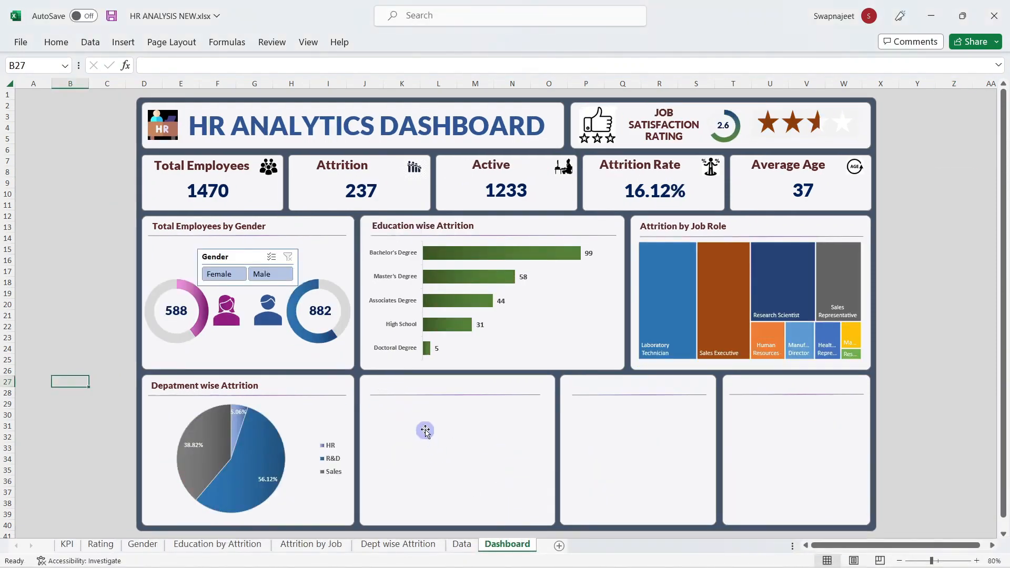
{"action": "left_click", "coordinate": [461, 545]}
{"action": "left_click", "coordinate": [717, 281]}
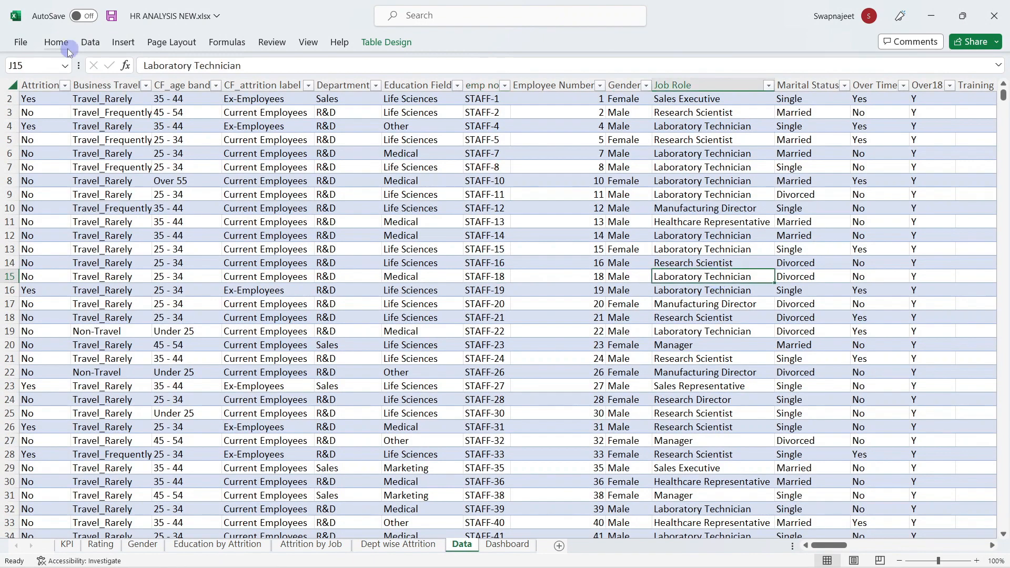
{"action": "left_click", "coordinate": [123, 42]}
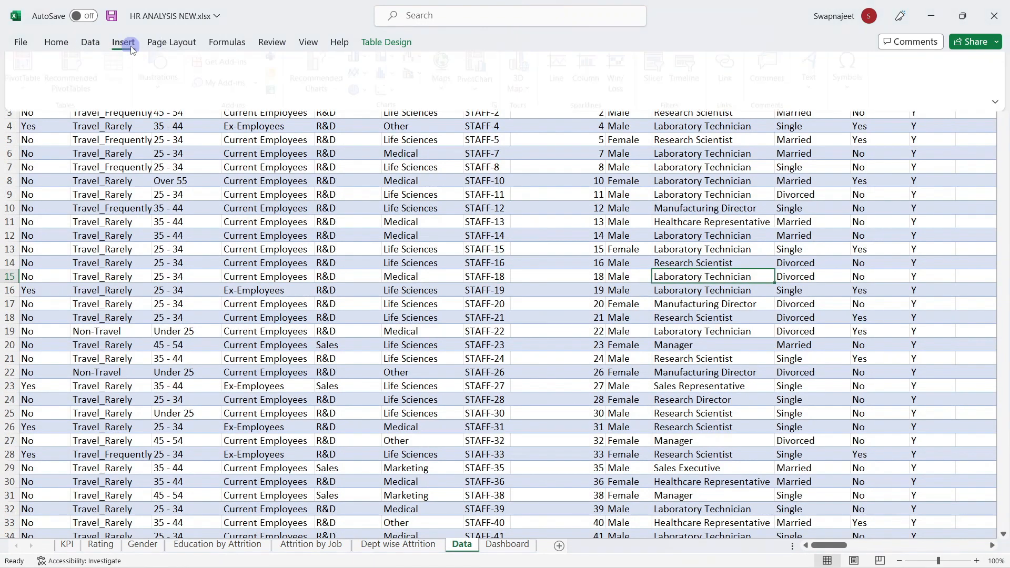
{"action": "left_click", "coordinate": [34, 73]}
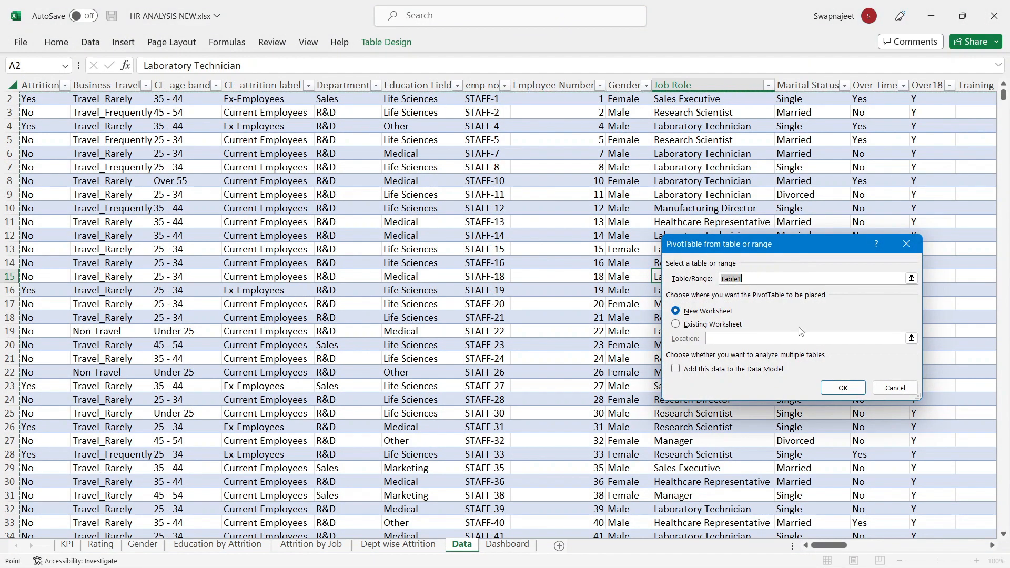
{"action": "left_click", "coordinate": [841, 386]}
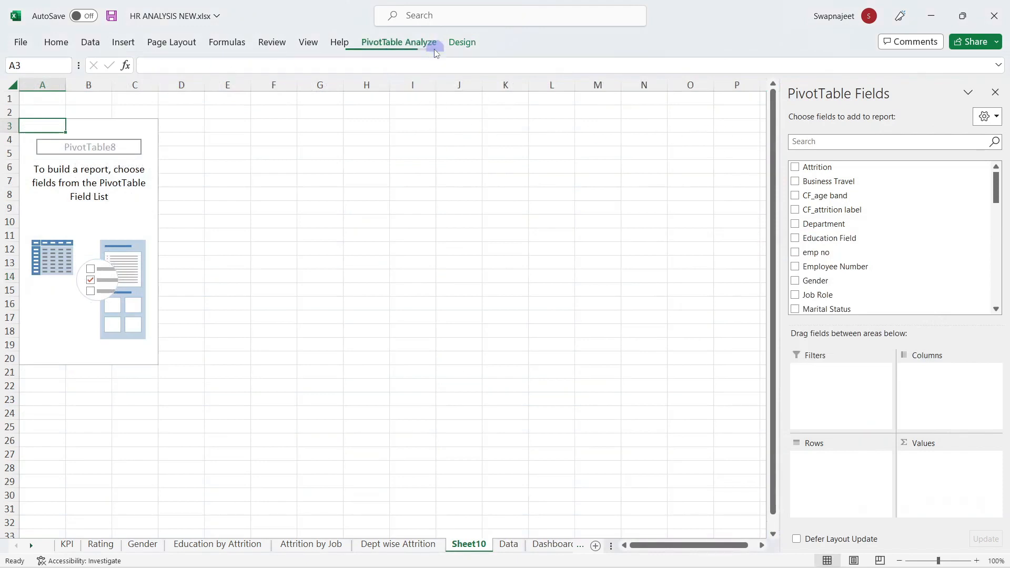
Step: Name the pivot table and its sheet 'Attrition by Age group'
{"action": "left_click", "coordinate": [421, 43]}
{"action": "left_click", "coordinate": [31, 79]}
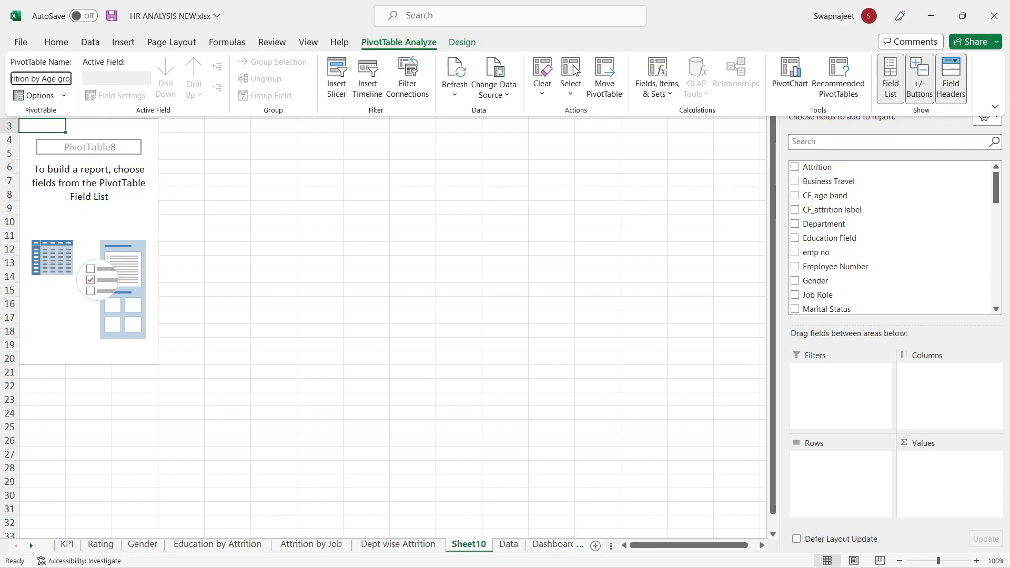
{"action": "triple_click", "coordinate": [32, 78]}
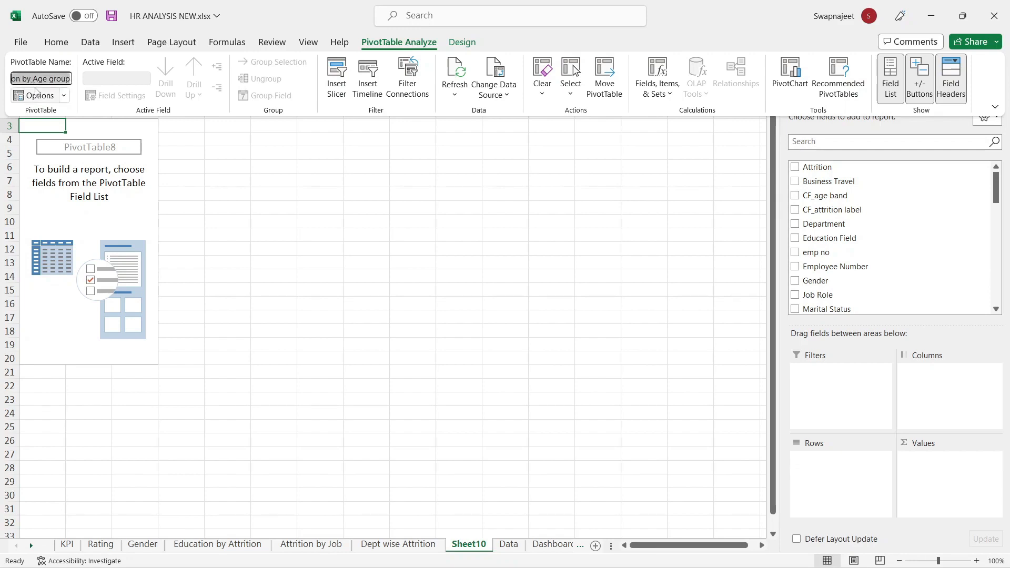
{"action": "left_click", "coordinate": [470, 543]}
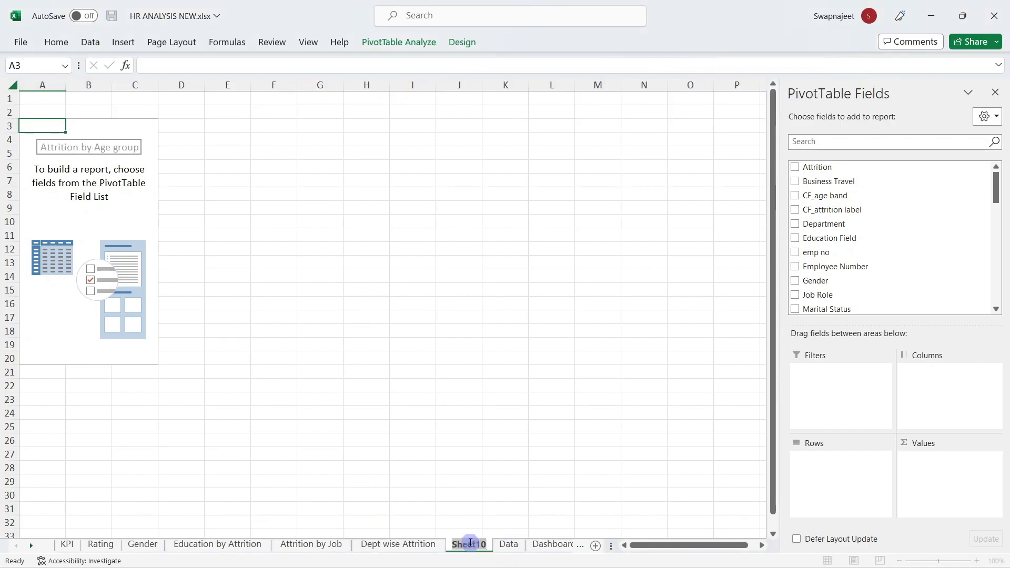
{"action": "type", "text": "Attrition by Age group"}
{"action": "left_click", "coordinate": [443, 466]}
Step: Put CF_age band in Rows and sum CF_attrition count in Values
{"action": "left_click", "coordinate": [56, 158]}
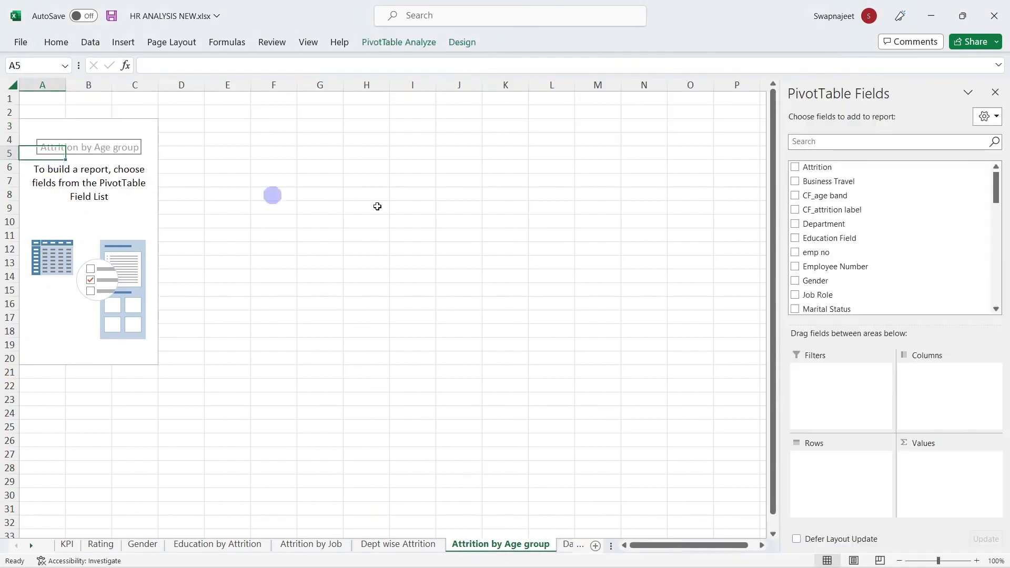
{"action": "left_click", "coordinate": [823, 143]}
{"action": "type", "text": "ag"}
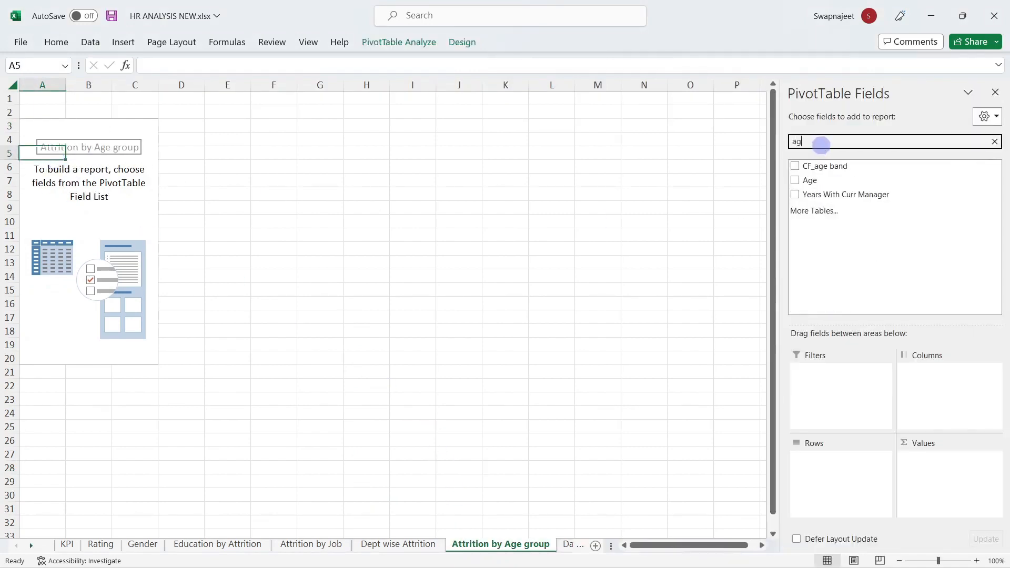
{"action": "left_click", "coordinate": [830, 165]}
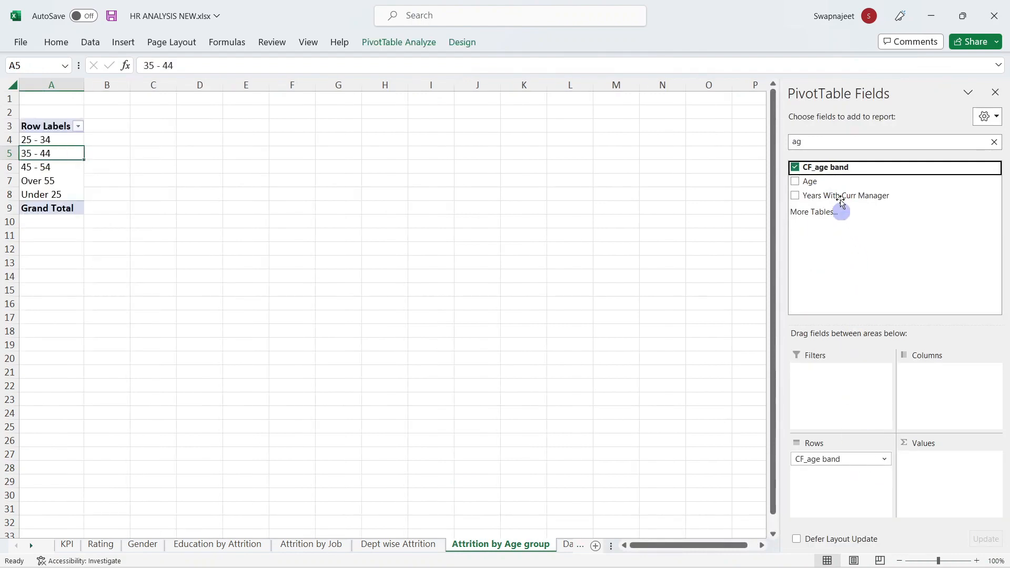
{"action": "left_click", "coordinate": [831, 144]}
{"action": "type", "text": "att"}
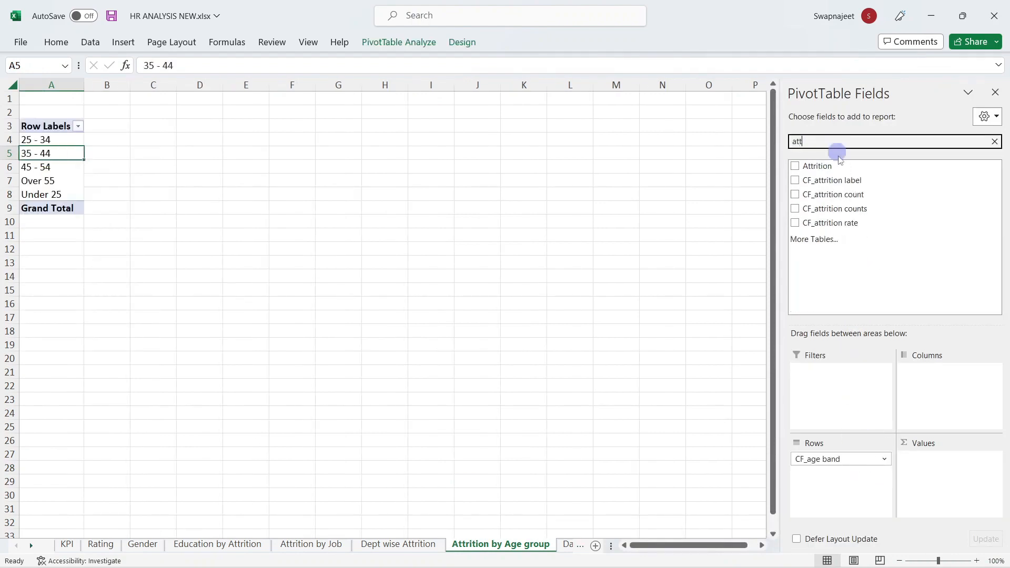
{"action": "left_click_drag", "start_coordinate": [866, 196], "coordinate": [999, 492]}
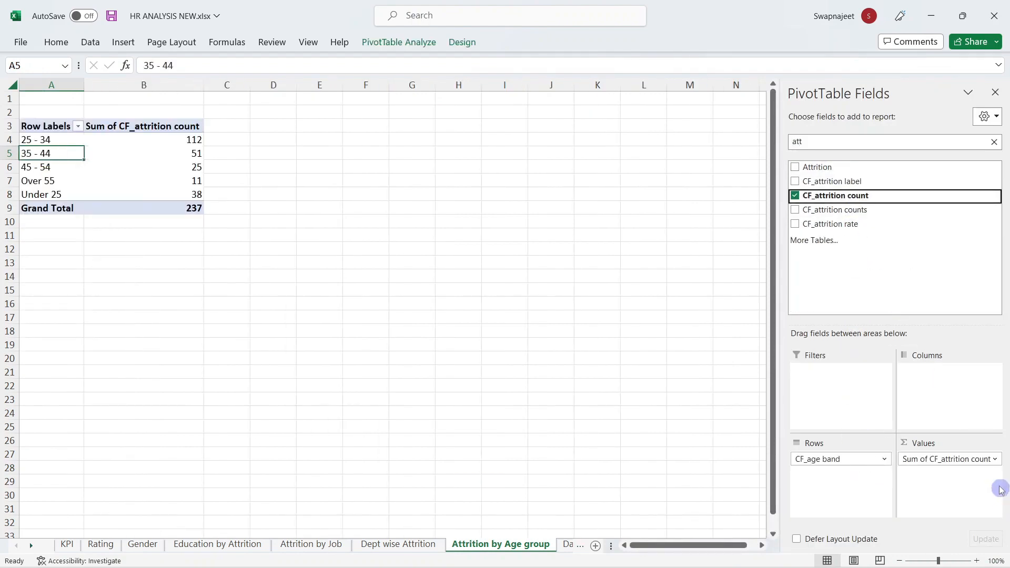
{"action": "left_click", "coordinate": [996, 93]}
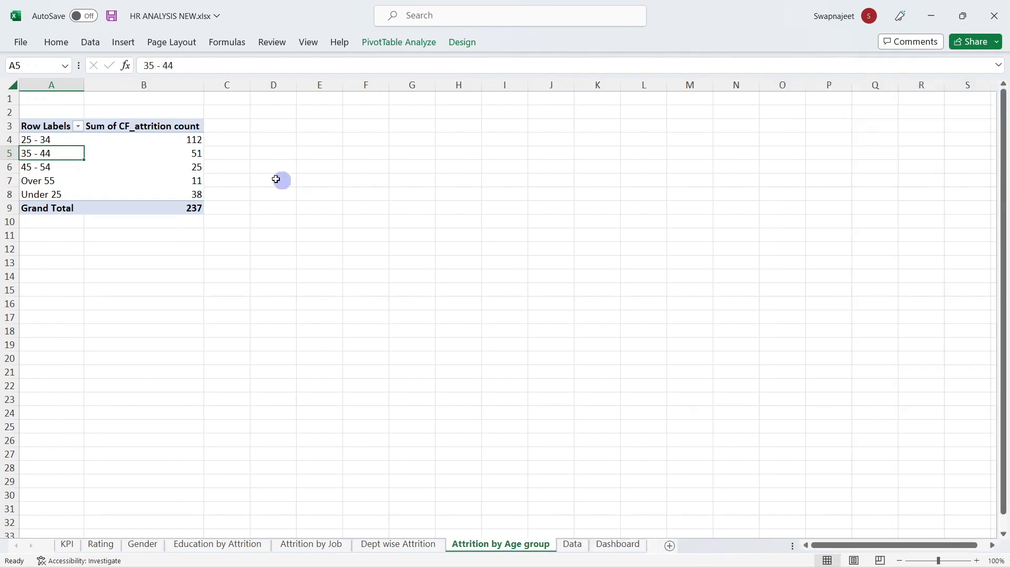
{"action": "left_click_drag", "start_coordinate": [62, 140], "coordinate": [158, 194]}
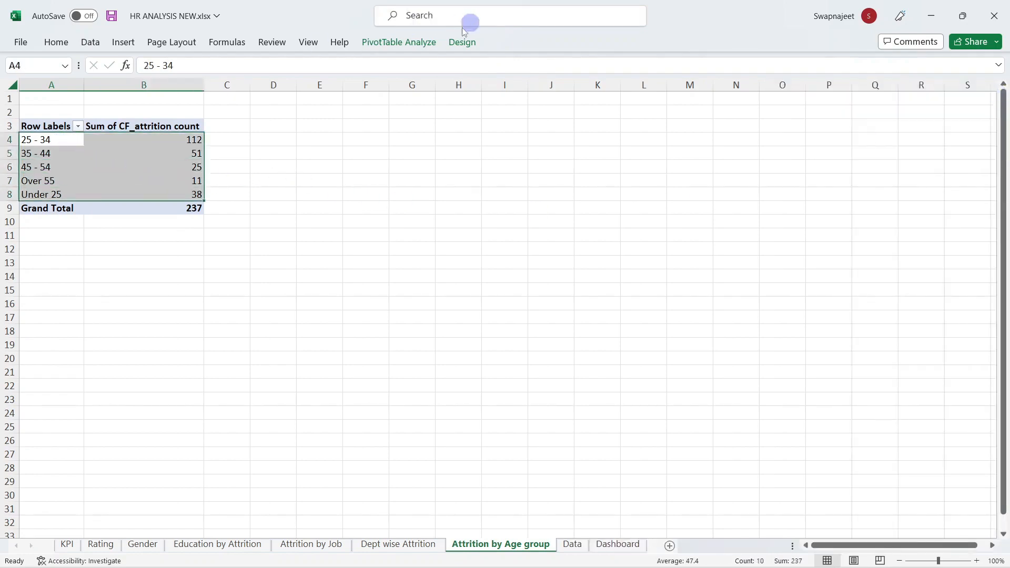
Step: Insert a clustered column pivot chart and sort age bands by attrition, largest first
{"action": "left_click", "coordinate": [402, 46]}
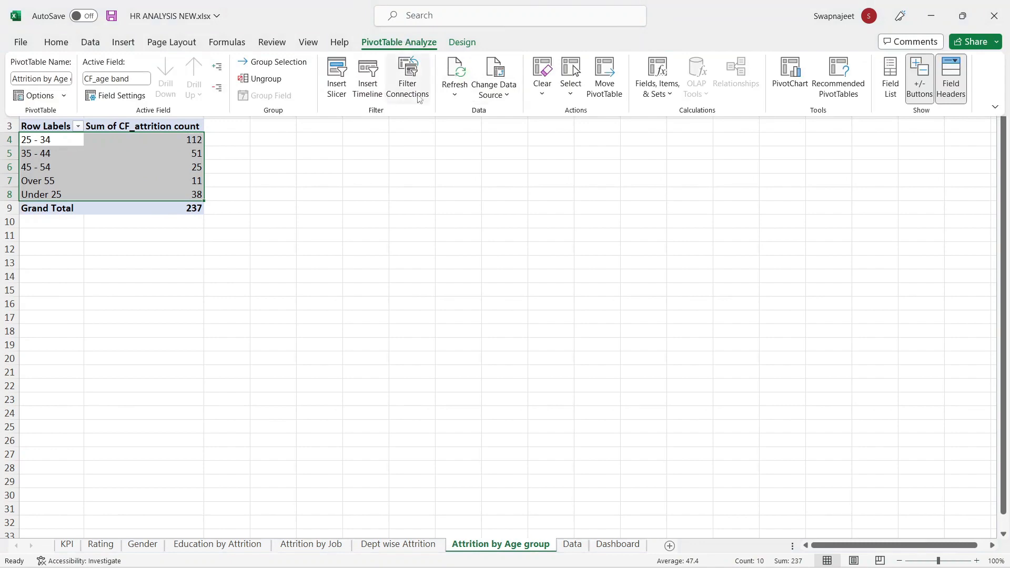
{"action": "left_click", "coordinate": [790, 76]}
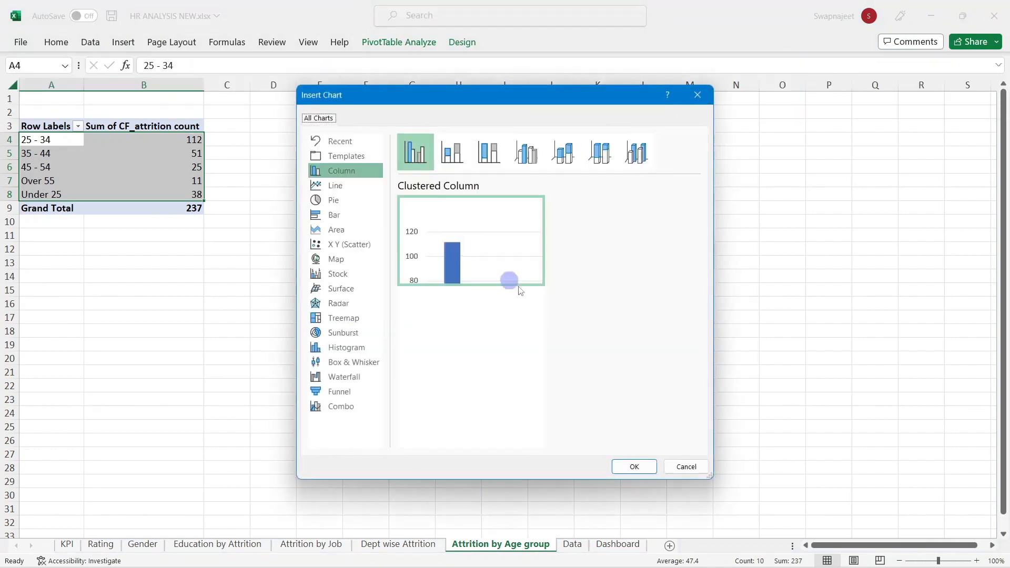
{"action": "left_click", "coordinate": [634, 466]}
{"action": "right_click", "coordinate": [155, 158]}
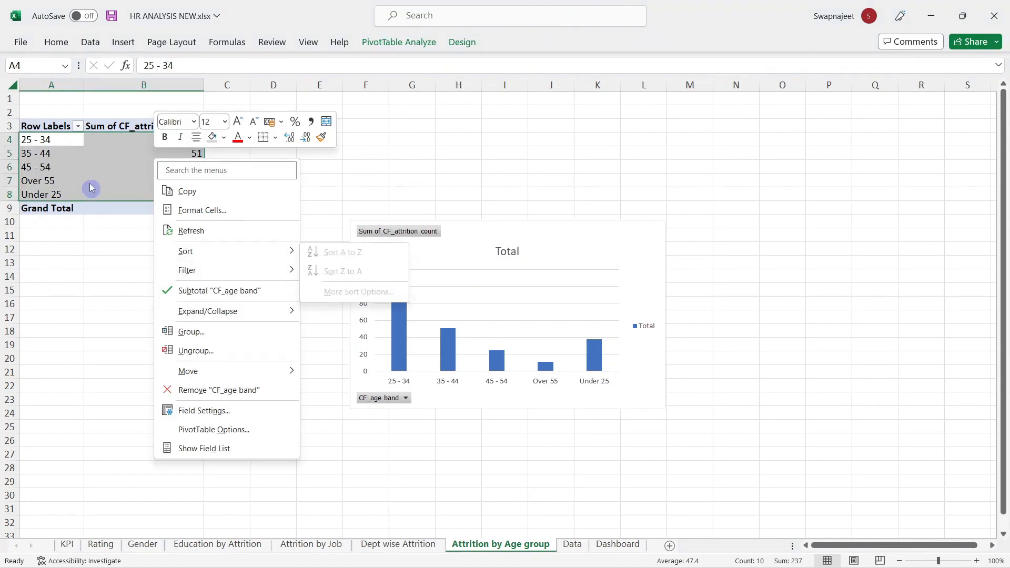
{"action": "left_click", "coordinate": [149, 159]}
{"action": "left_click", "coordinate": [150, 159]}
{"action": "right_click", "coordinate": [179, 180]}
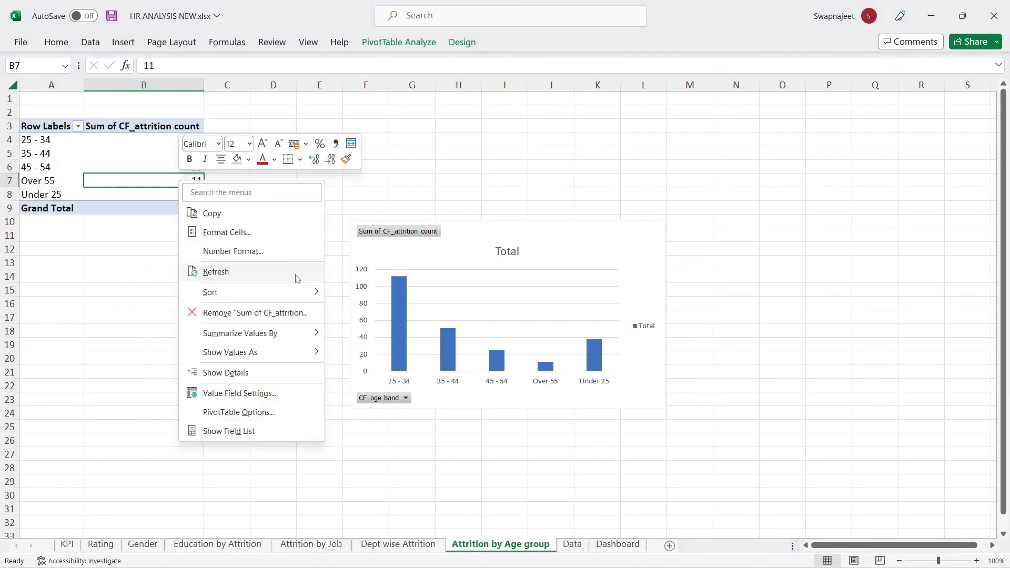
{"action": "left_click", "coordinate": [364, 293]}
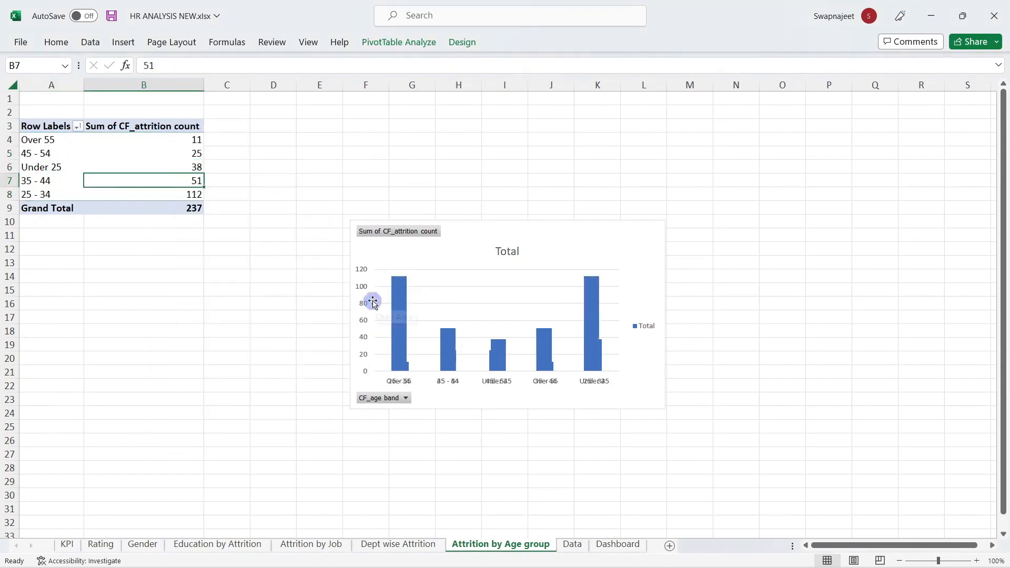
{"action": "right_click", "coordinate": [184, 168]}
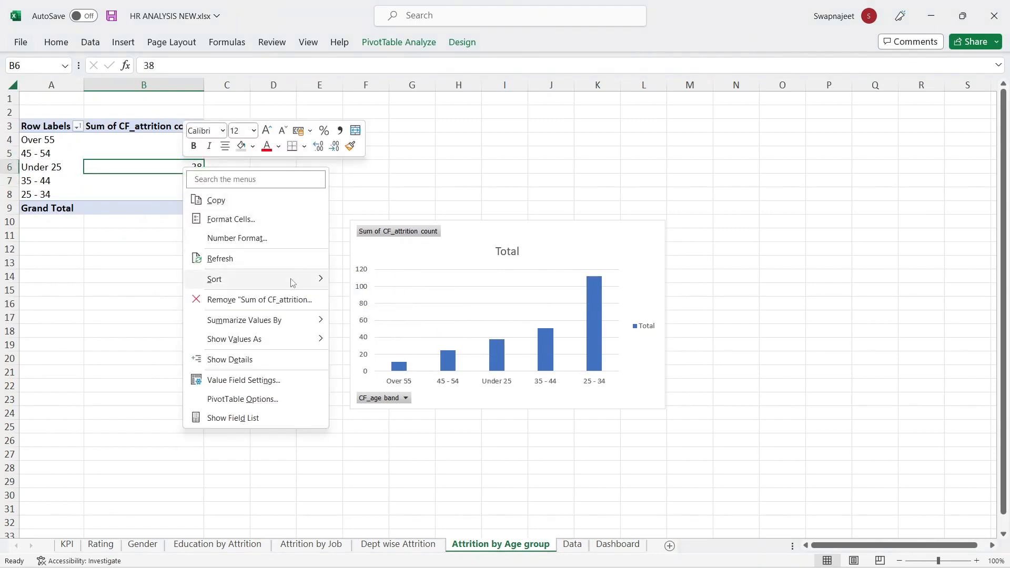
{"action": "mouse_move", "coordinate": [292, 280]}
{"action": "left_click", "coordinate": [384, 300]}
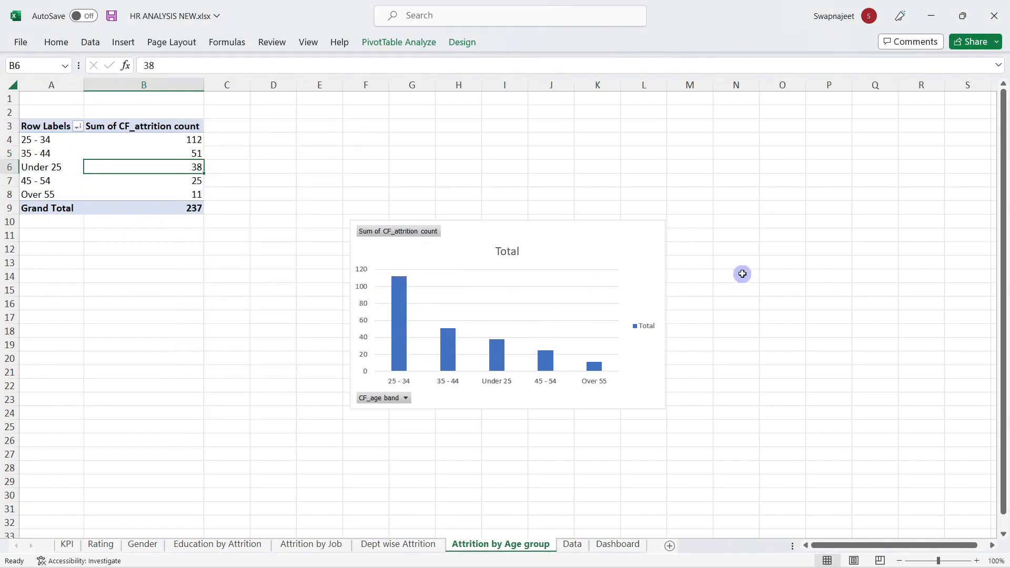
Step: Hide field buttons and remove the chart's vertical axis, title, legend and gridlines
{"action": "right_click", "coordinate": [416, 235]}
{"action": "left_click", "coordinate": [463, 382]}
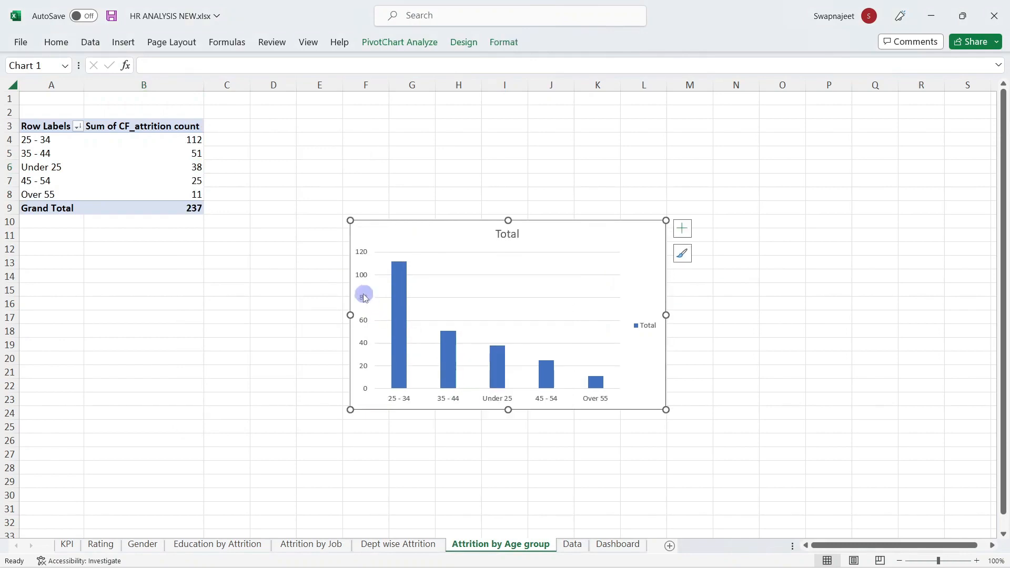
{"action": "left_click", "coordinate": [365, 298]}
{"action": "key", "text": "Delete"}
{"action": "left_click", "coordinate": [498, 236]}
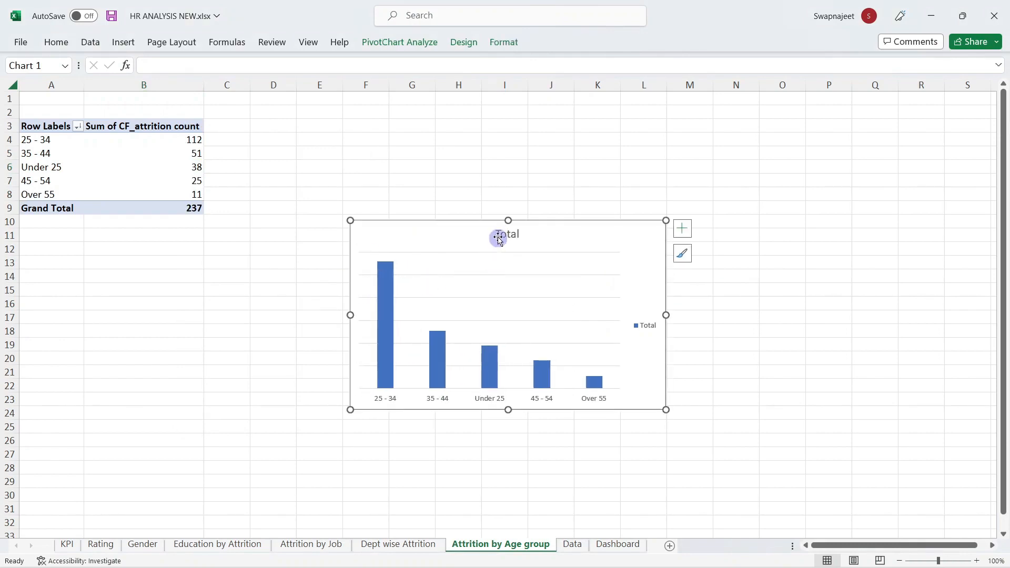
{"action": "key", "text": "Delete"}
{"action": "left_click", "coordinate": [643, 315]}
{"action": "key", "text": "Delete"}
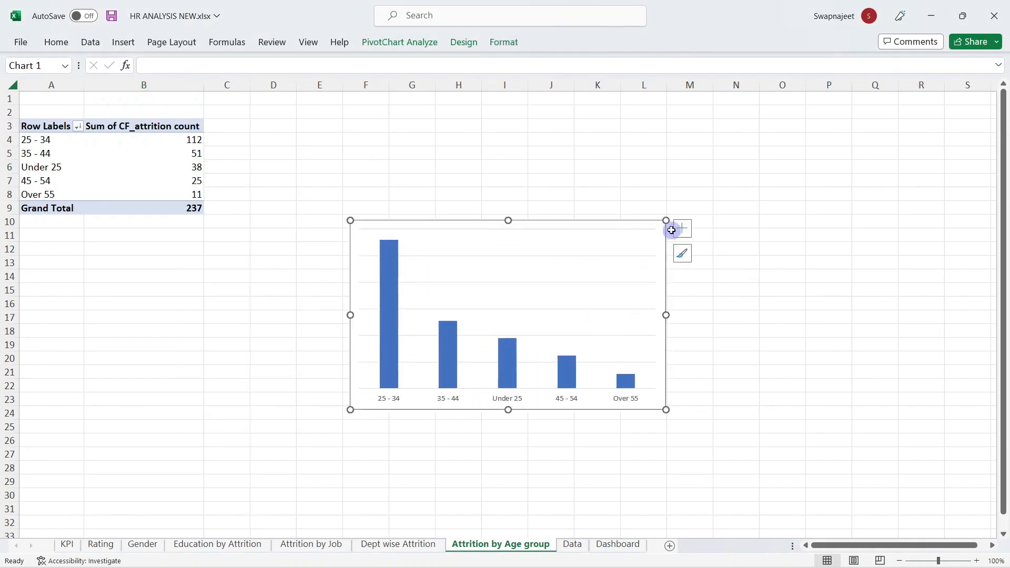
{"action": "left_click", "coordinate": [683, 229]}
{"action": "left_click", "coordinate": [713, 323]}
{"action": "left_click", "coordinate": [644, 126]}
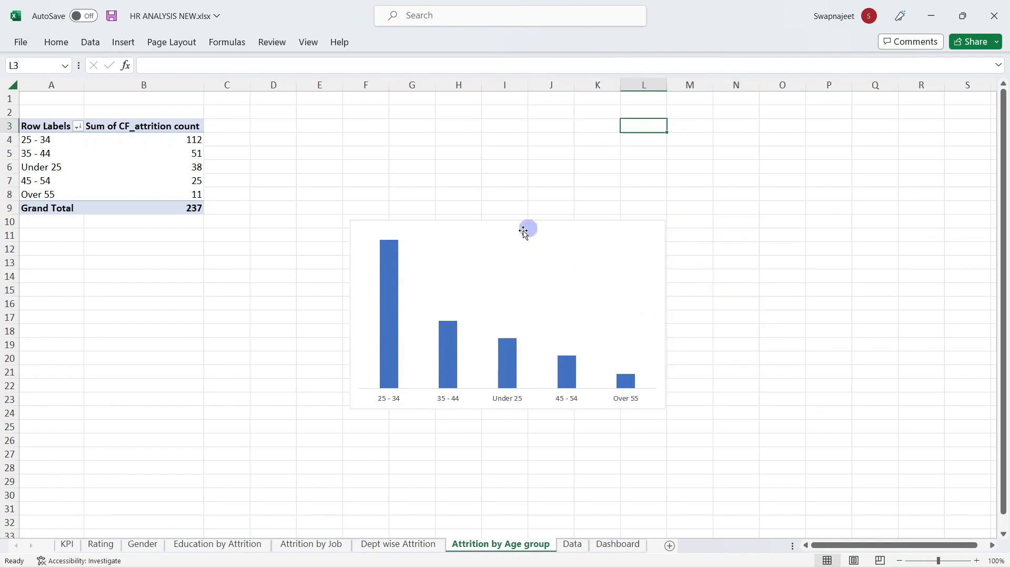
{"action": "left_click", "coordinate": [514, 240]}
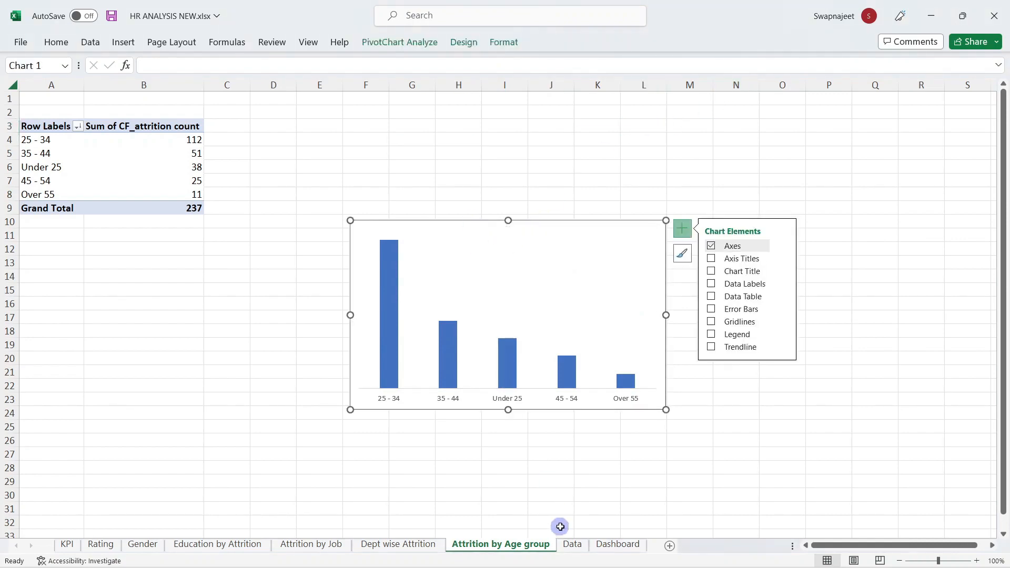
Step: Paste the chart into the Dashboard's second lower panel and size it to fit
{"action": "left_click", "coordinate": [615, 545]}
{"action": "key", "text": "ctrl+v"}
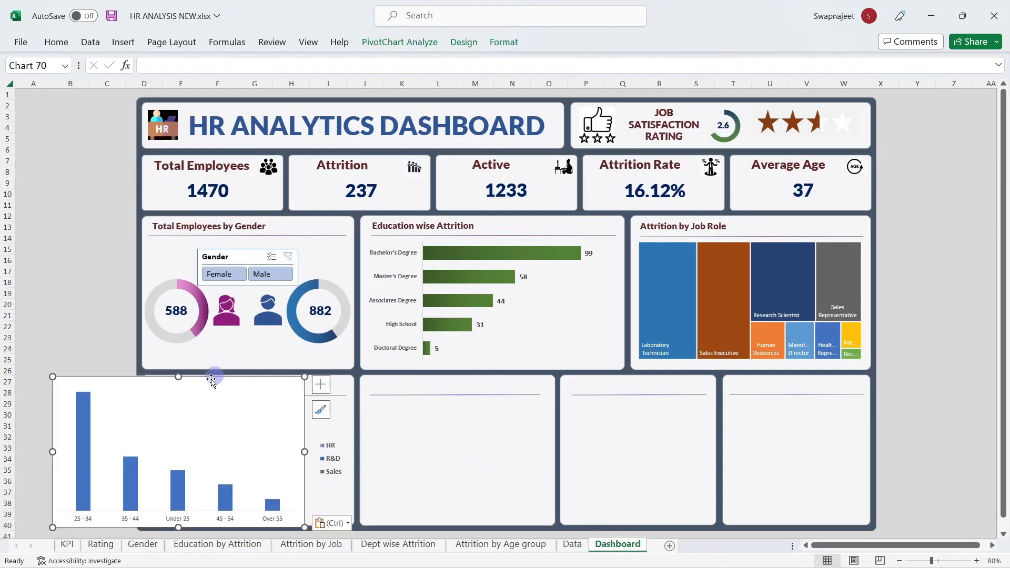
{"action": "left_click_drag", "start_coordinate": [211, 384], "coordinate": [488, 397]}
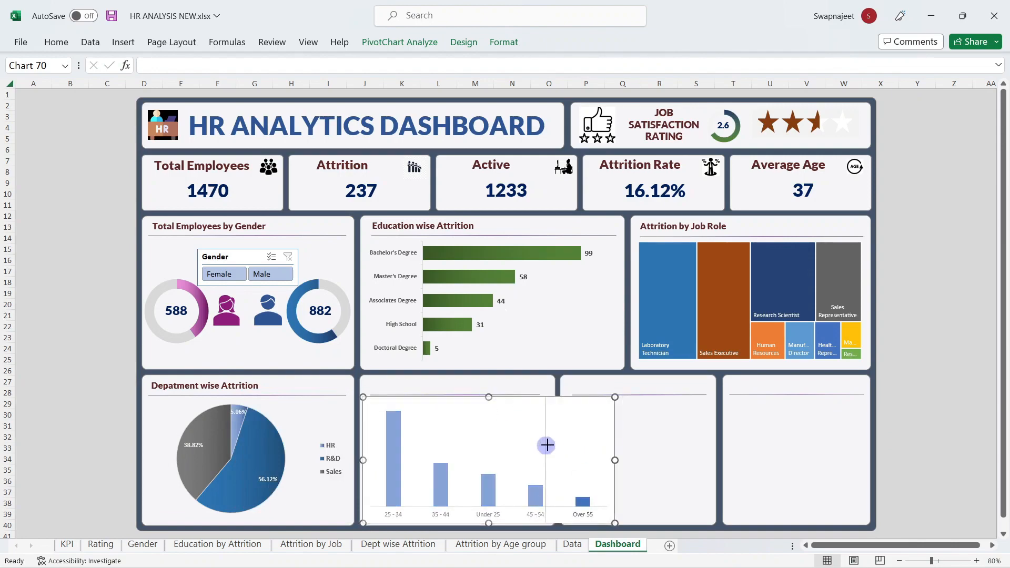
{"action": "left_click_drag", "start_coordinate": [546, 445], "coordinate": [551, 445]}
Step: Add data labels and give the chart area no fill and no border
{"action": "left_click", "coordinate": [566, 406]}
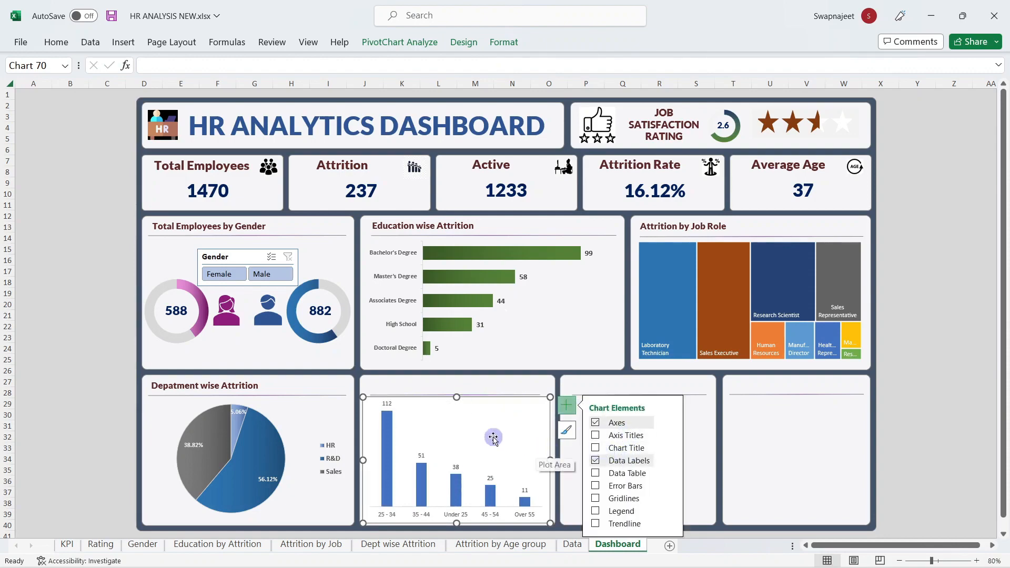
{"action": "right_click", "coordinate": [493, 410]}
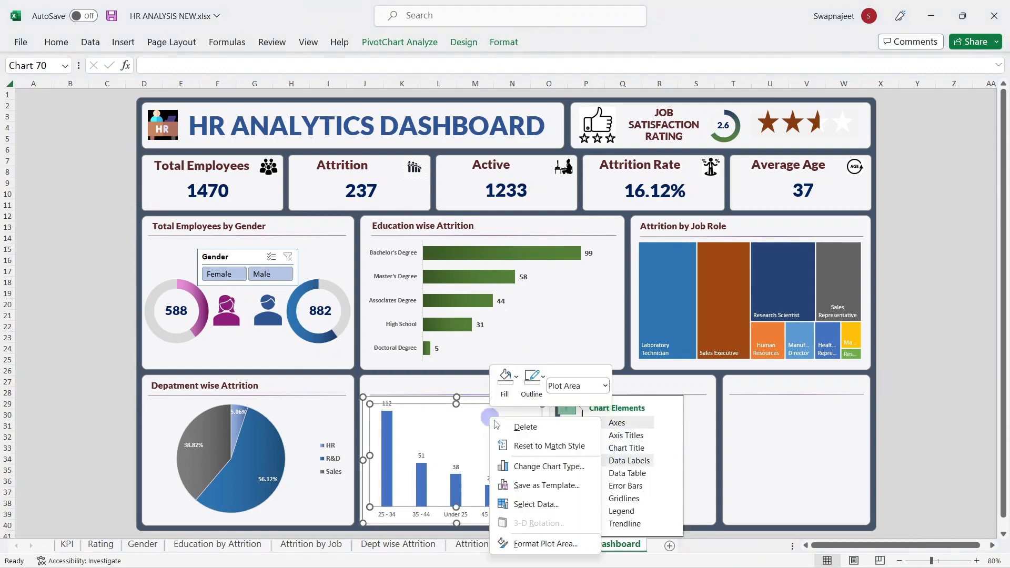
{"action": "right_click", "coordinate": [428, 399]}
{"action": "left_click", "coordinate": [485, 516]}
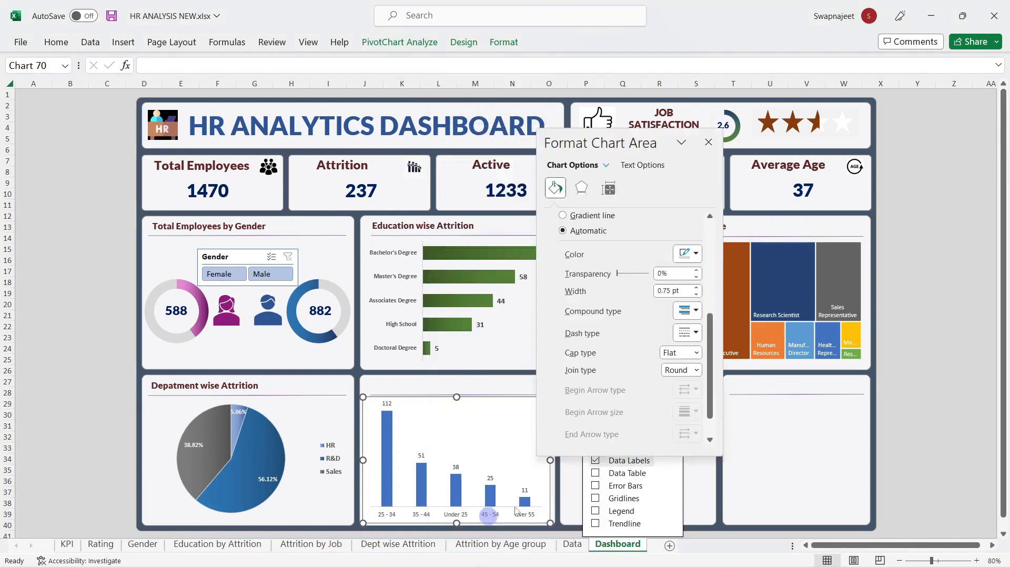
{"action": "left_click", "coordinate": [598, 232]}
{"action": "left_click", "coordinate": [559, 190]}
{"action": "scroll", "coordinate": [632, 274], "scroll_direction": "up", "scroll_amount": 5}
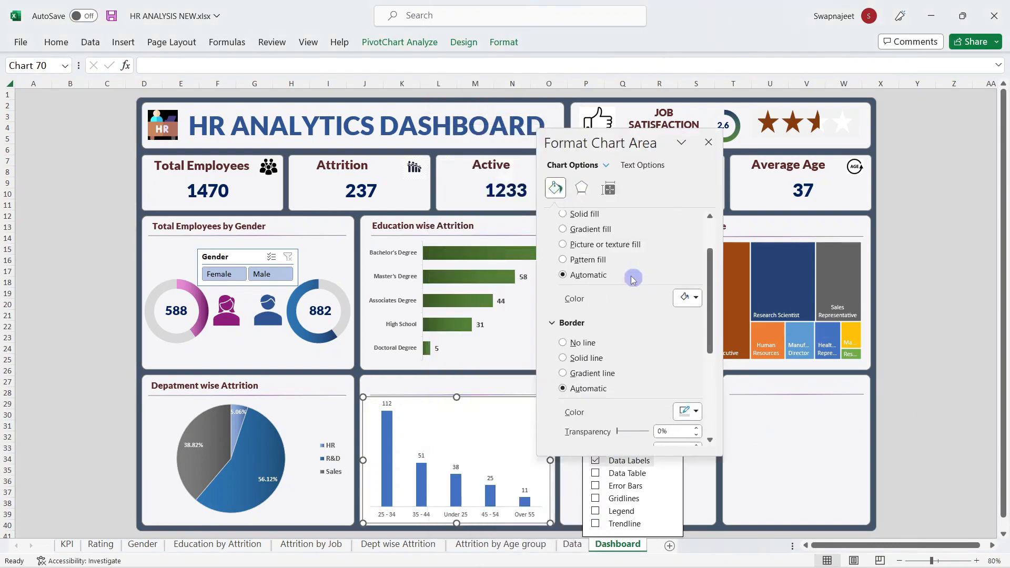
{"action": "left_click", "coordinate": [577, 238]}
{"action": "left_click", "coordinate": [593, 358]}
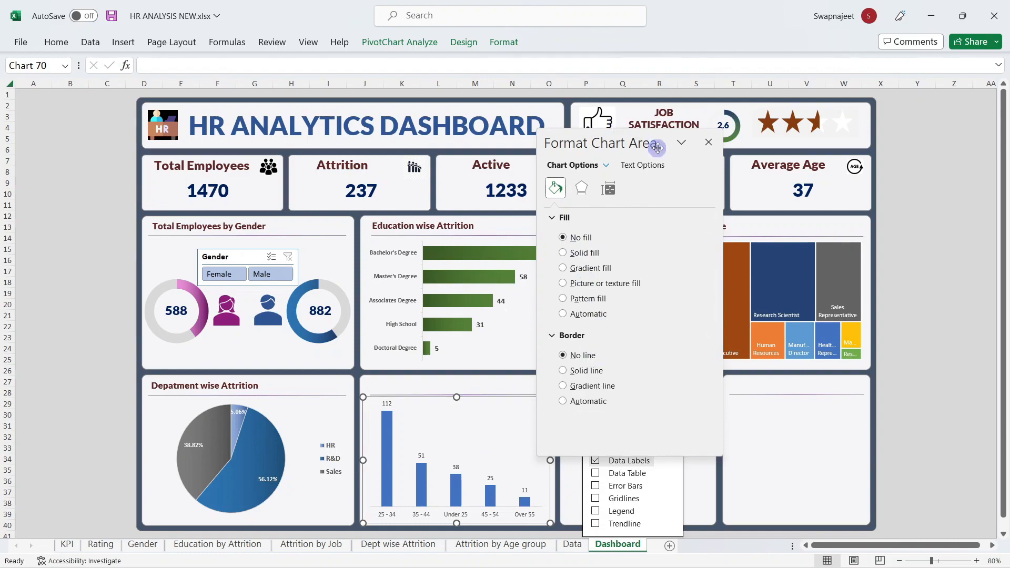
{"action": "left_click_drag", "start_coordinate": [657, 148], "coordinate": [802, 144]}
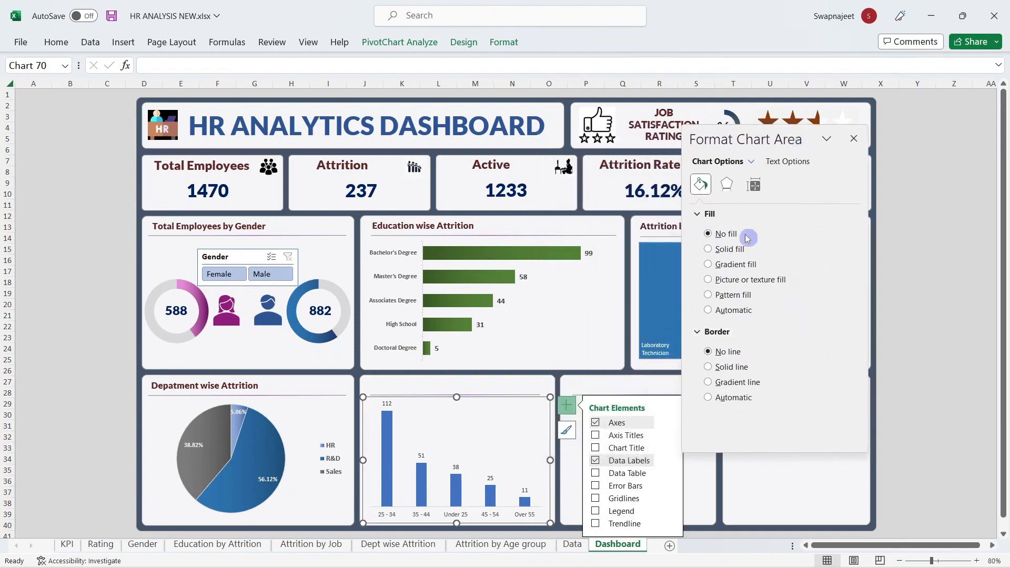
{"action": "left_click", "coordinate": [389, 444]}
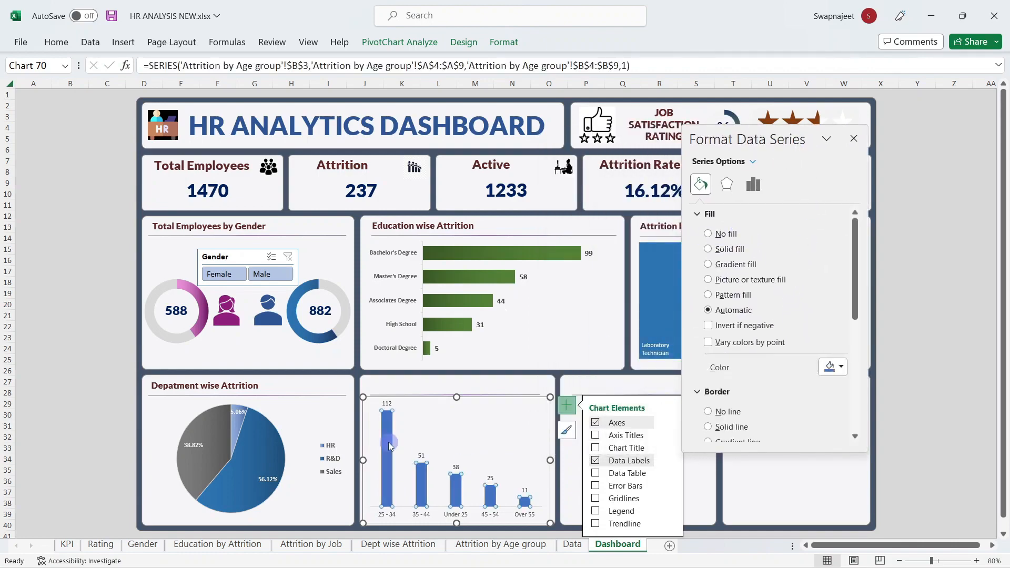
Step: Reduce the column gap width and switch the series fill to gradient
{"action": "left_click", "coordinate": [753, 185]}
{"action": "left_click_drag", "start_coordinate": [776, 298], "coordinate": [773, 300]}
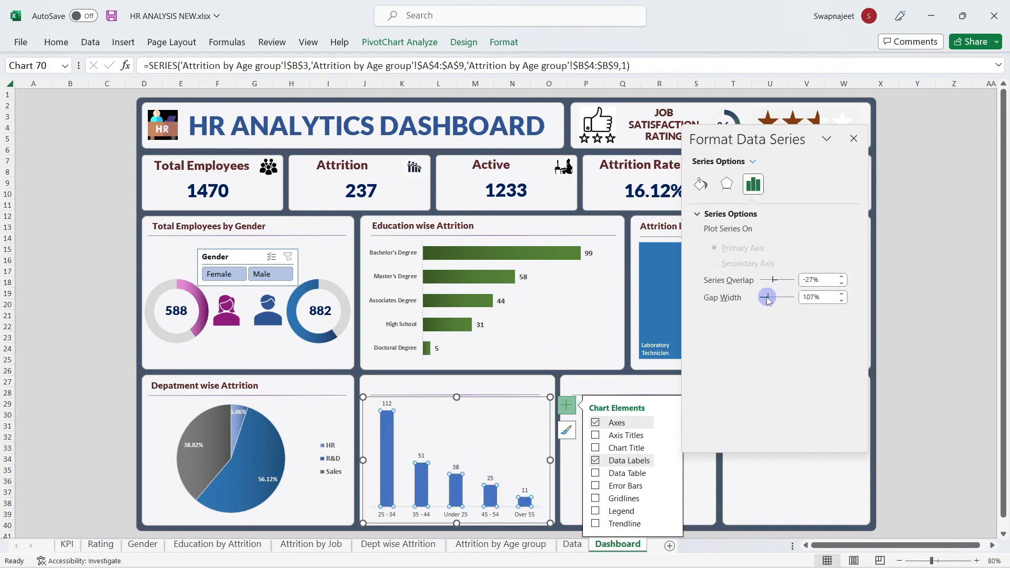
{"action": "left_click_drag", "start_coordinate": [768, 299], "coordinate": [766, 300]}
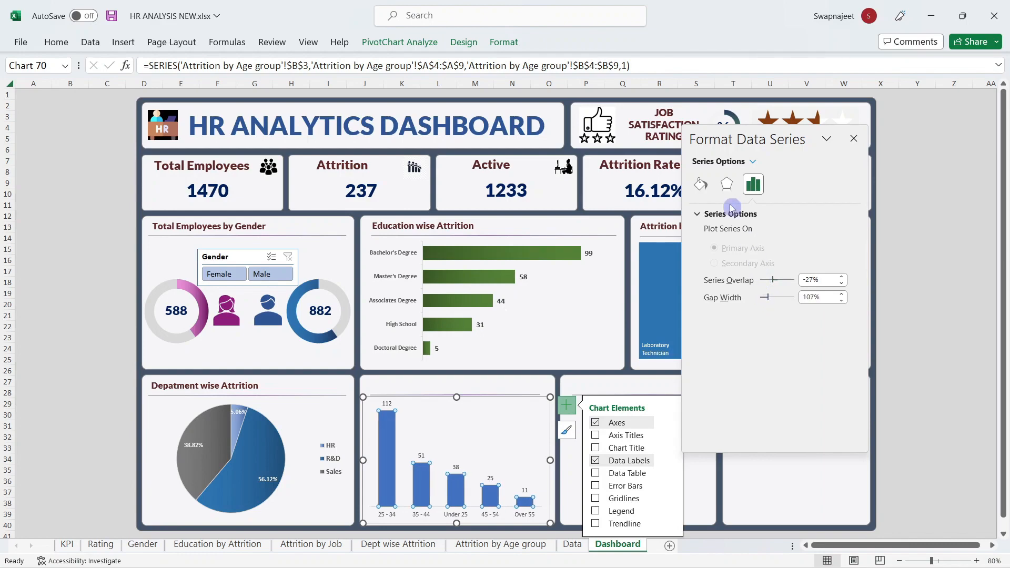
{"action": "left_click", "coordinate": [701, 184]}
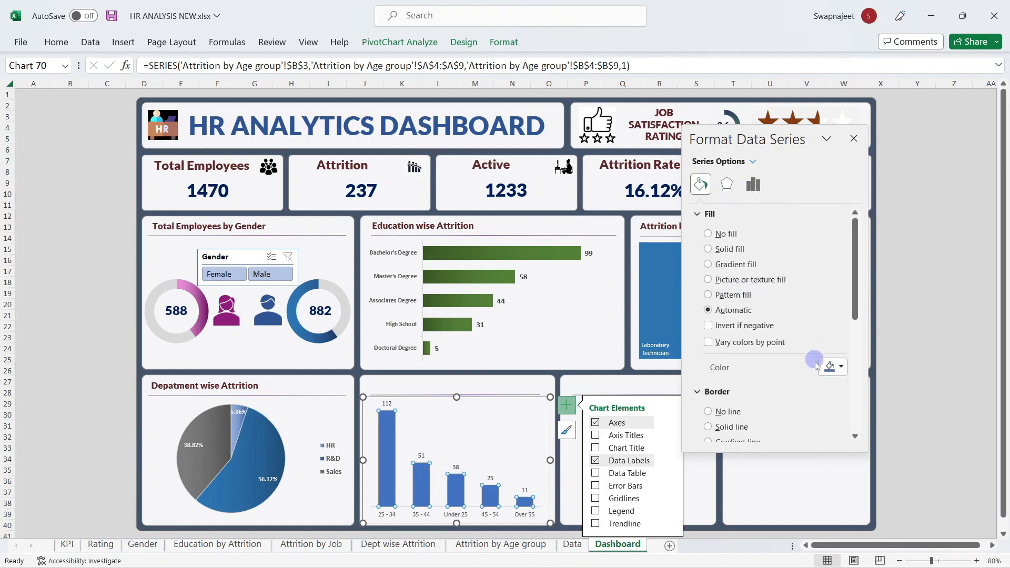
{"action": "left_click", "coordinate": [728, 264]}
Step: Make the first gradient stop dark green, set a 0° angle, and the last stop green
{"action": "scroll", "coordinate": [782, 389], "scroll_direction": "down", "scroll_amount": 2}
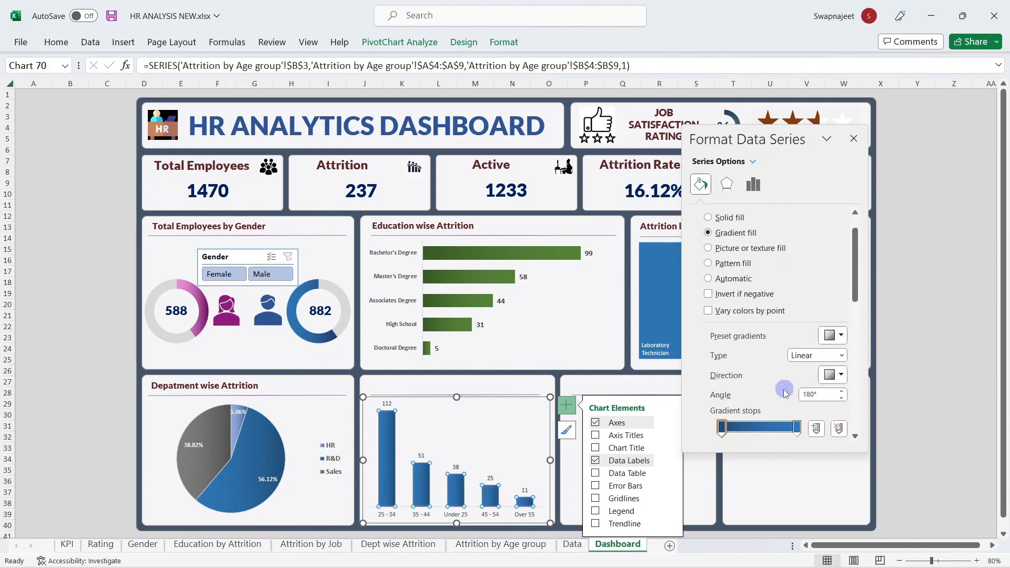
{"action": "scroll", "coordinate": [785, 394], "scroll_direction": "down", "scroll_amount": 1}
{"action": "left_click", "coordinate": [837, 420]}
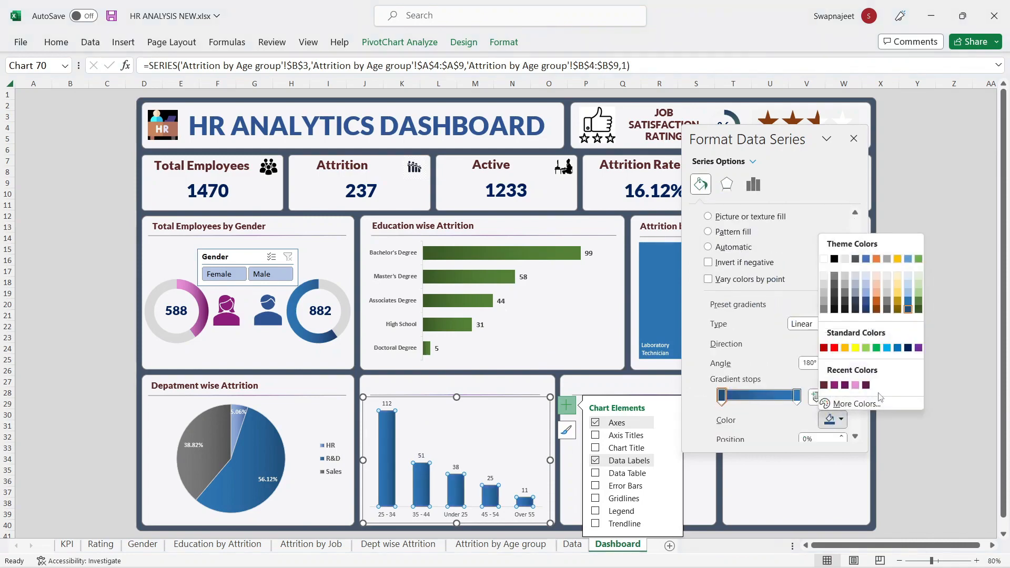
{"action": "left_click", "coordinate": [919, 309]}
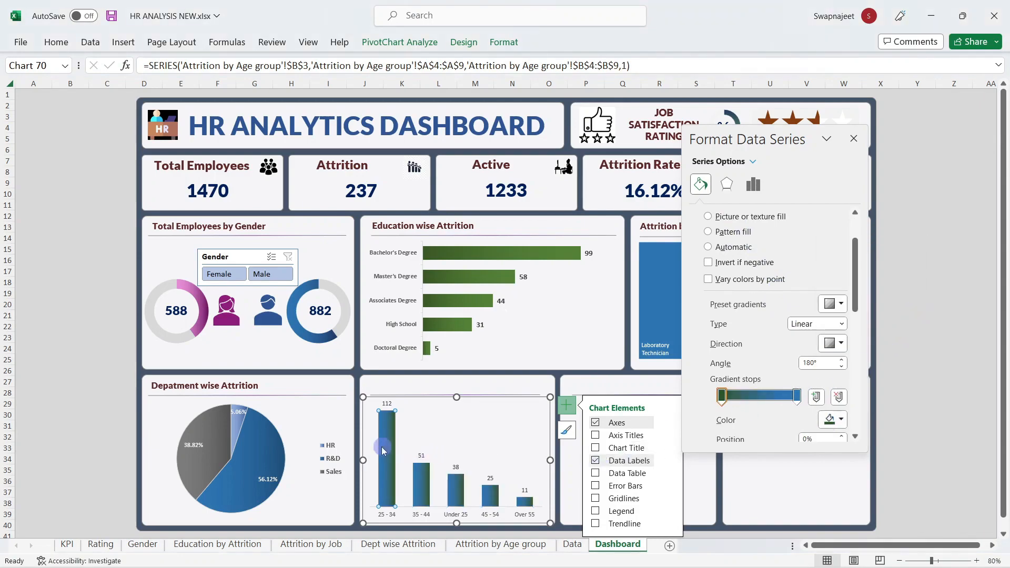
{"action": "left_click", "coordinate": [821, 364]}
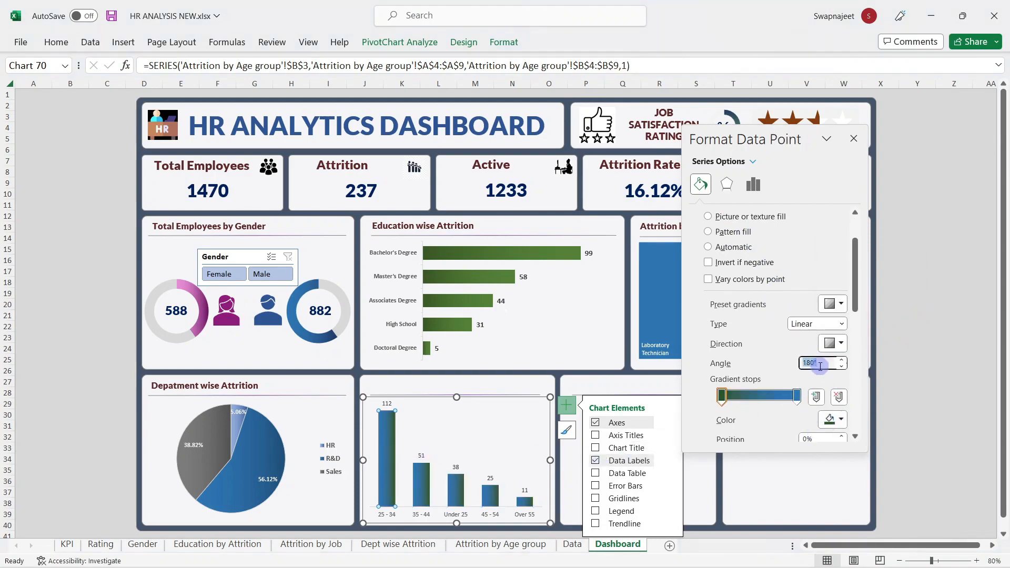
{"action": "type", "text": "0"}
{"action": "key", "text": "Return"}
{"action": "left_click", "coordinate": [797, 396]}
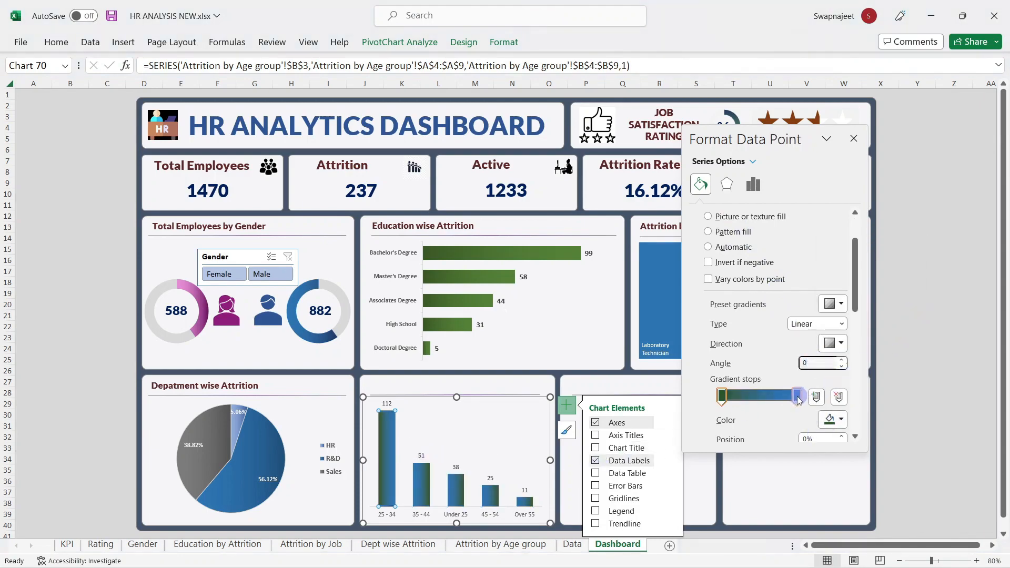
{"action": "left_click", "coordinate": [830, 420]}
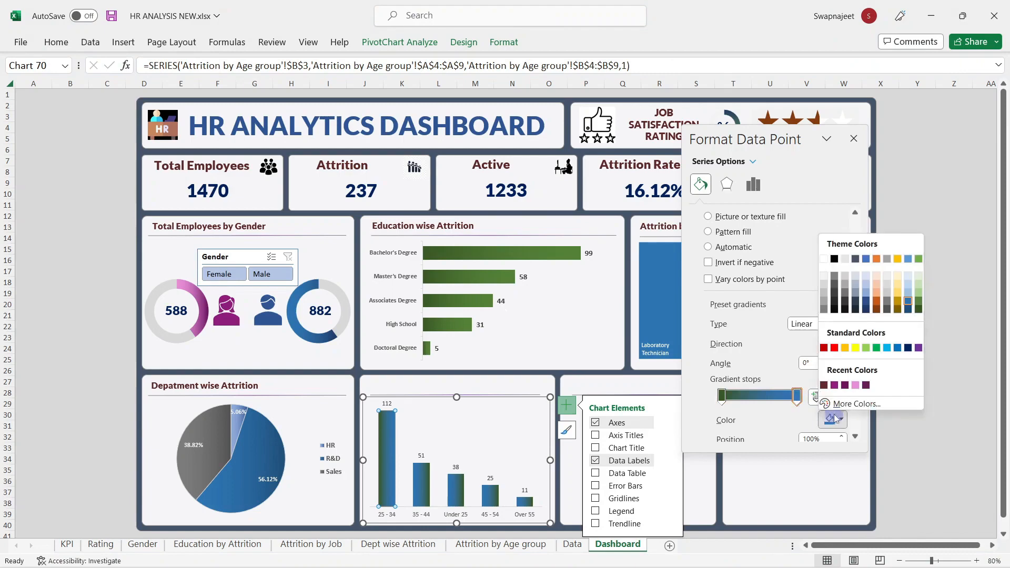
{"action": "left_click", "coordinate": [919, 296]}
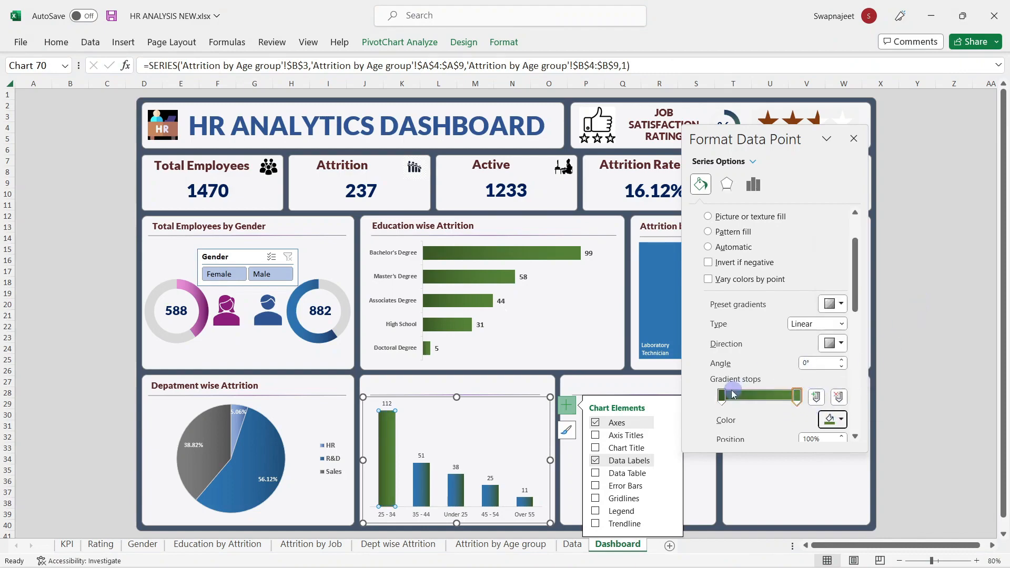
Step: Reselect the whole age-group series and set both gradient stops to dark green
{"action": "left_click", "coordinate": [733, 395]}
{"action": "left_click", "coordinate": [421, 476]}
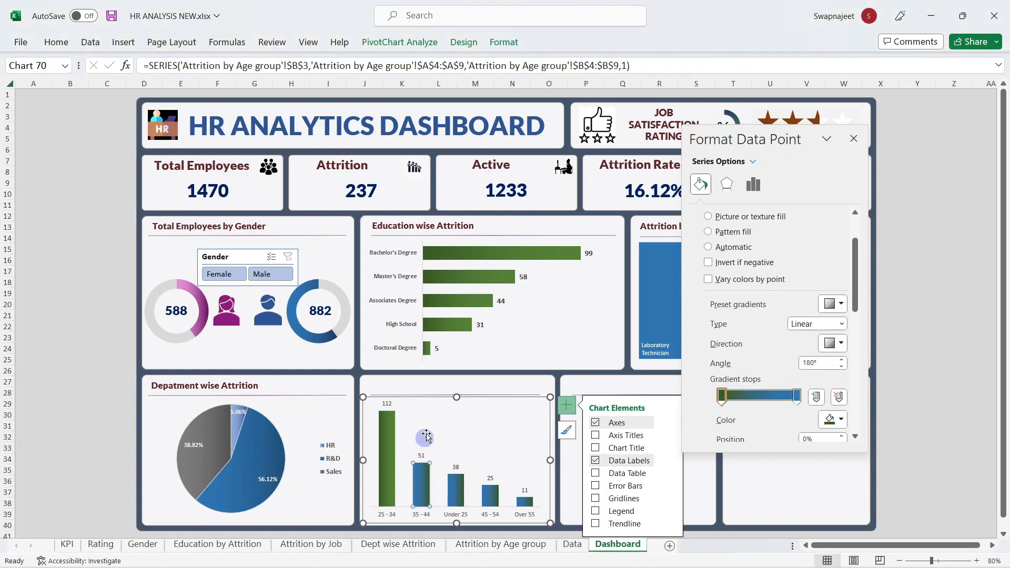
{"action": "left_click", "coordinate": [427, 437]}
{"action": "left_click", "coordinate": [456, 487]}
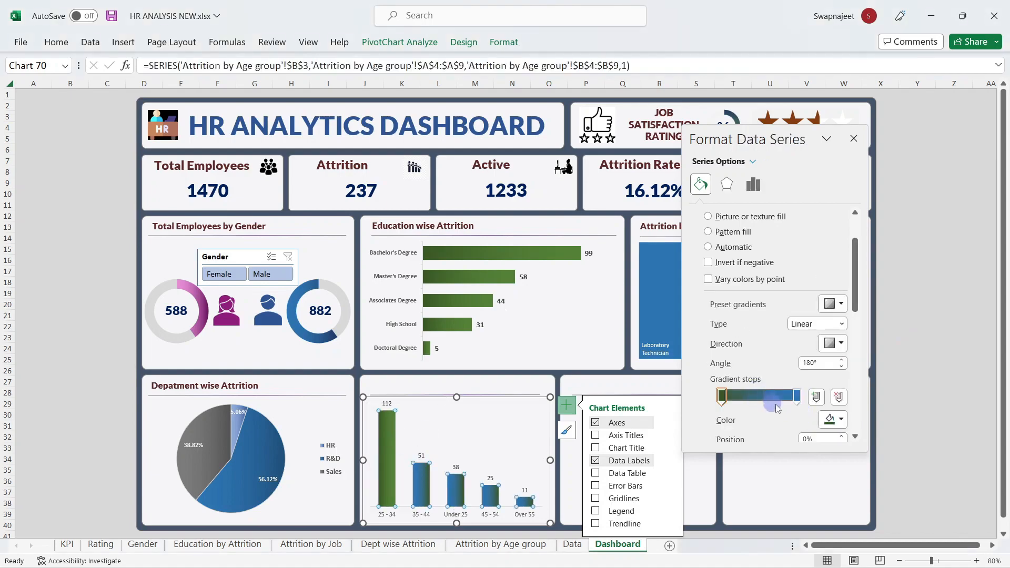
{"action": "left_click", "coordinate": [830, 420]}
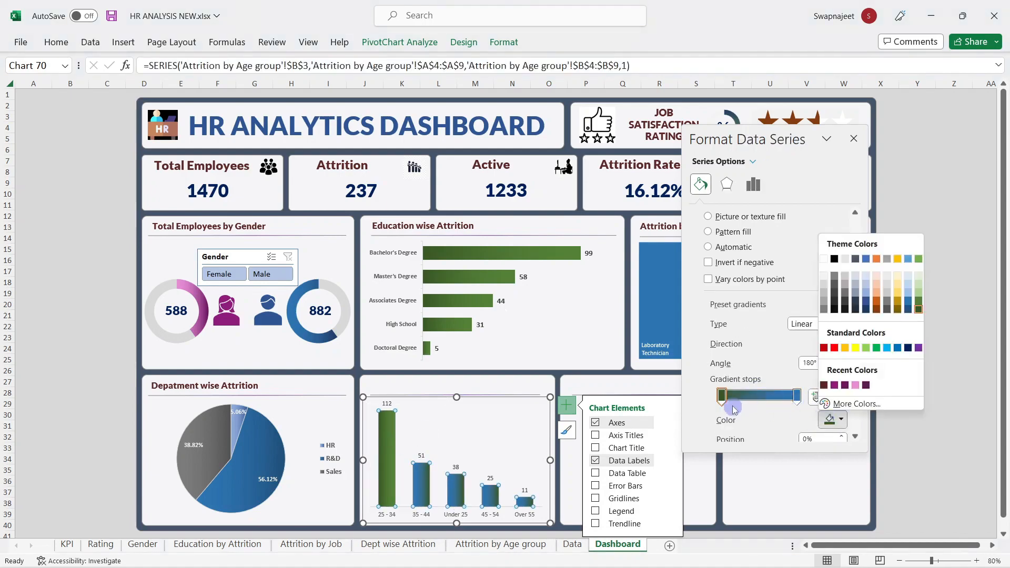
{"action": "left_click", "coordinate": [919, 308]}
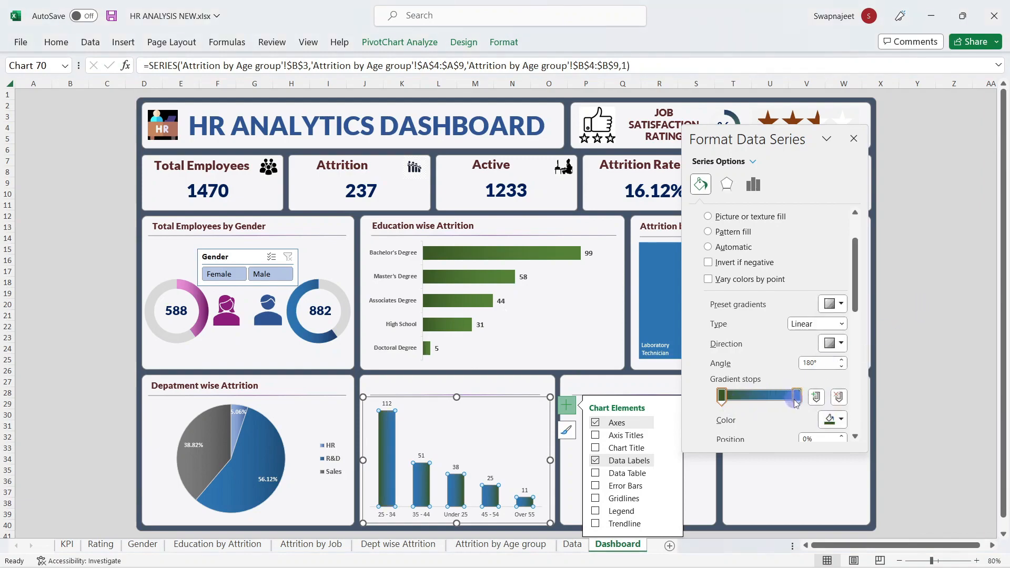
{"action": "left_click", "coordinate": [830, 419]}
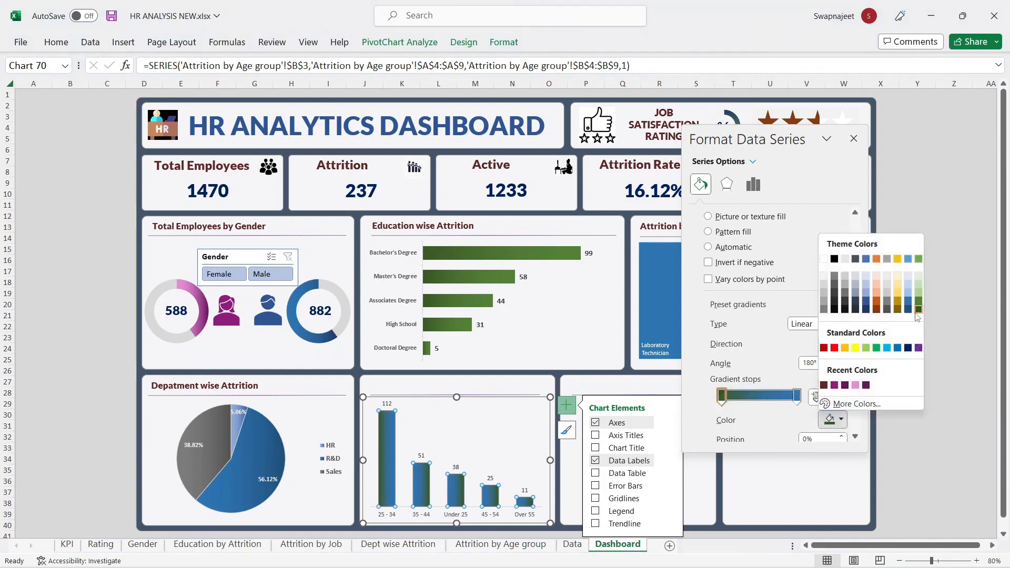
{"action": "left_click", "coordinate": [918, 313]}
{"action": "left_click", "coordinate": [798, 397]}
{"action": "left_click", "coordinate": [830, 419]}
{"action": "left_click", "coordinate": [918, 300]}
{"action": "left_click", "coordinate": [813, 363]}
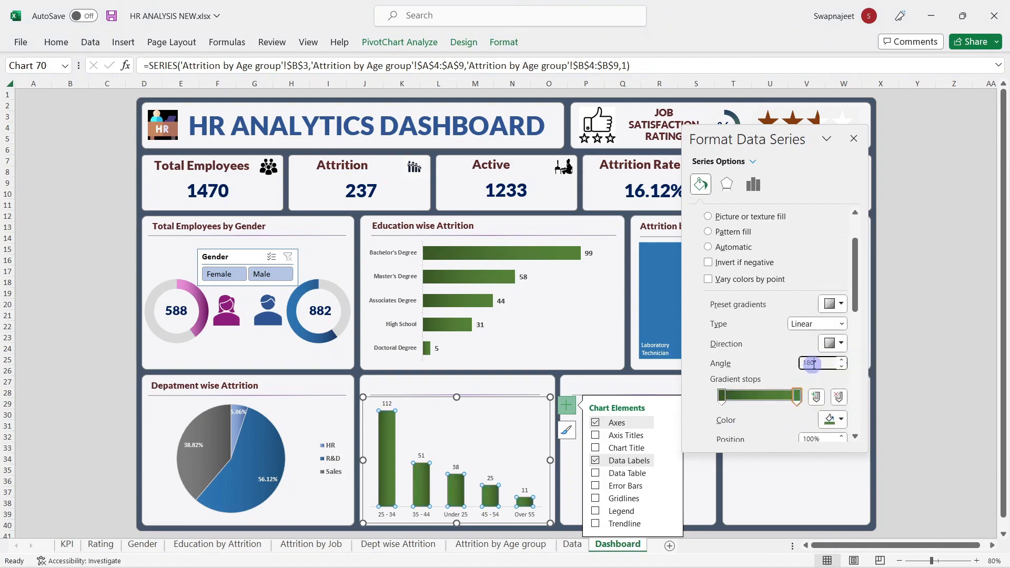
Step: Set the gradient angle to 90° with both stops dark green
{"action": "key", "text": "Return"}
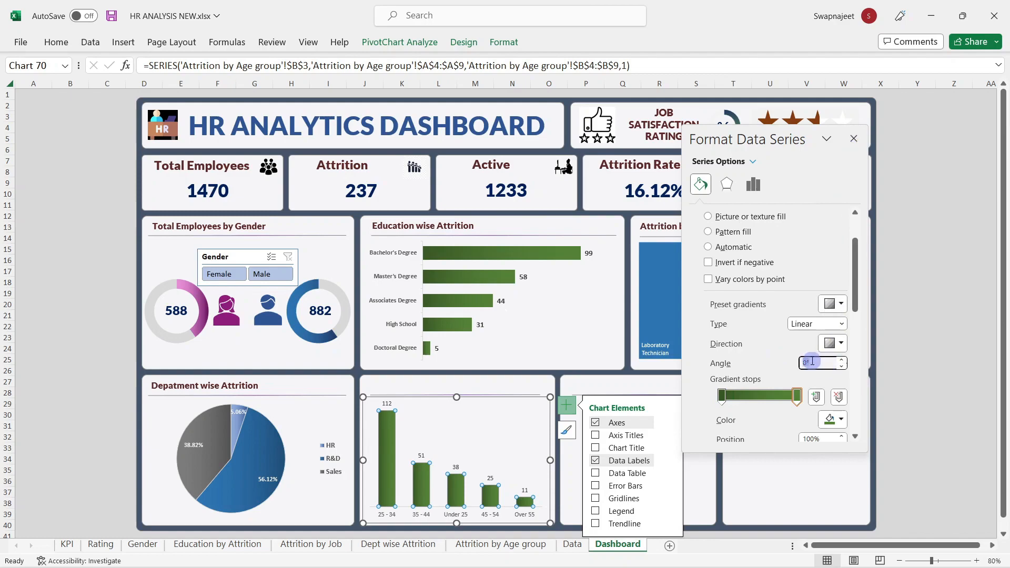
{"action": "type", "text": "90"}
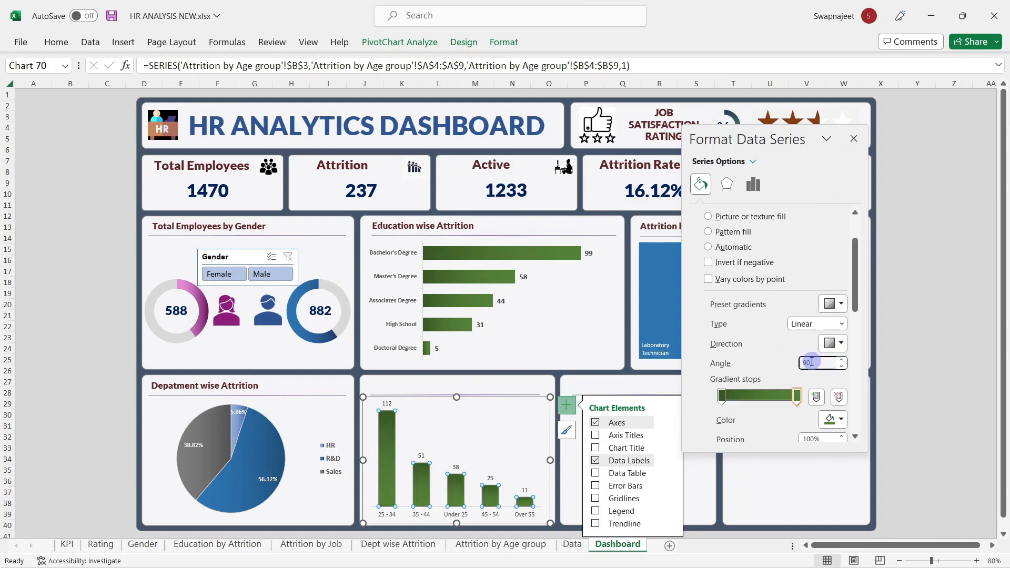
{"action": "left_click", "coordinate": [722, 400]}
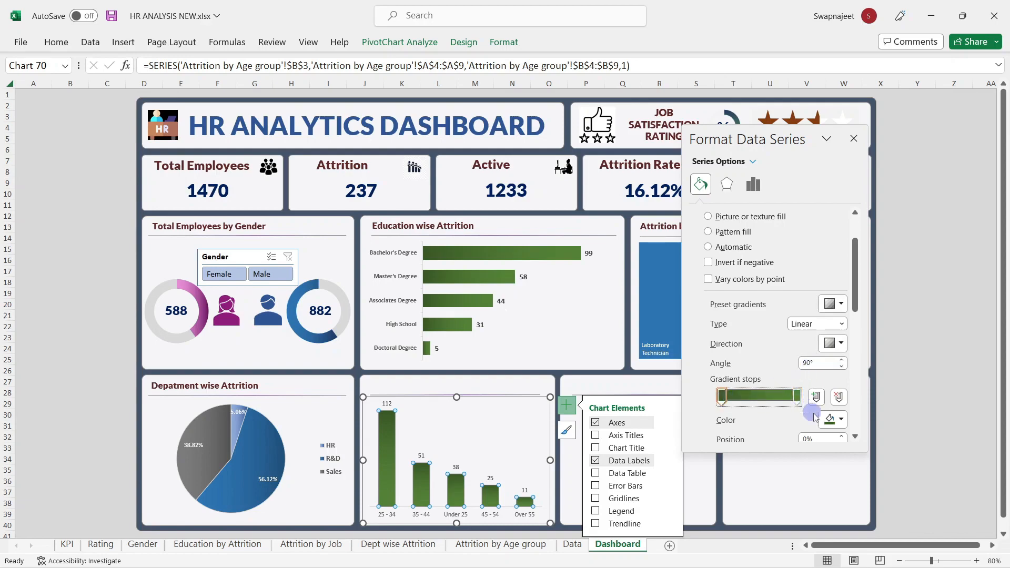
{"action": "left_click", "coordinate": [841, 420]}
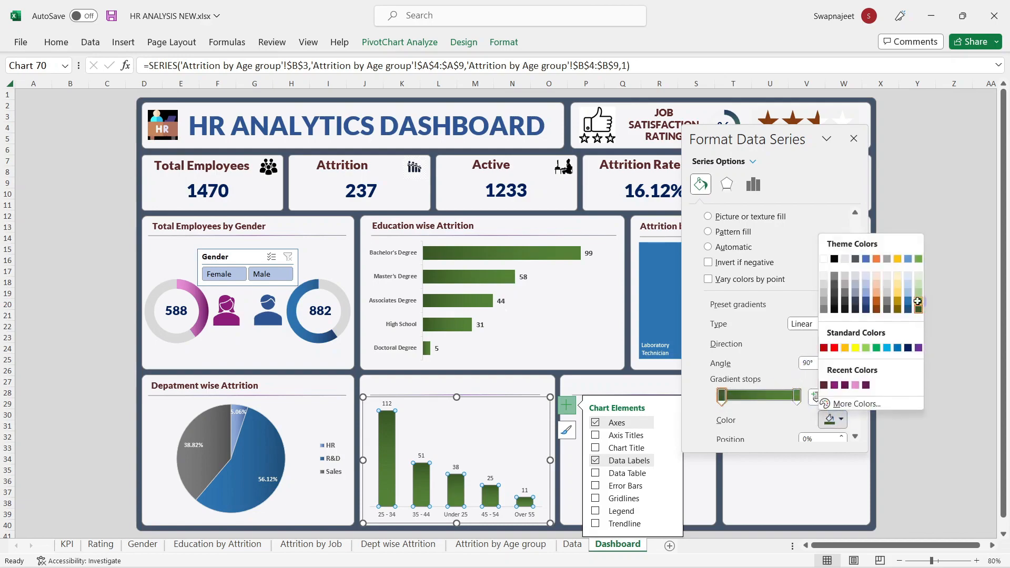
{"action": "left_click", "coordinate": [918, 305]}
{"action": "left_click", "coordinate": [797, 398]}
{"action": "left_click", "coordinate": [841, 420]}
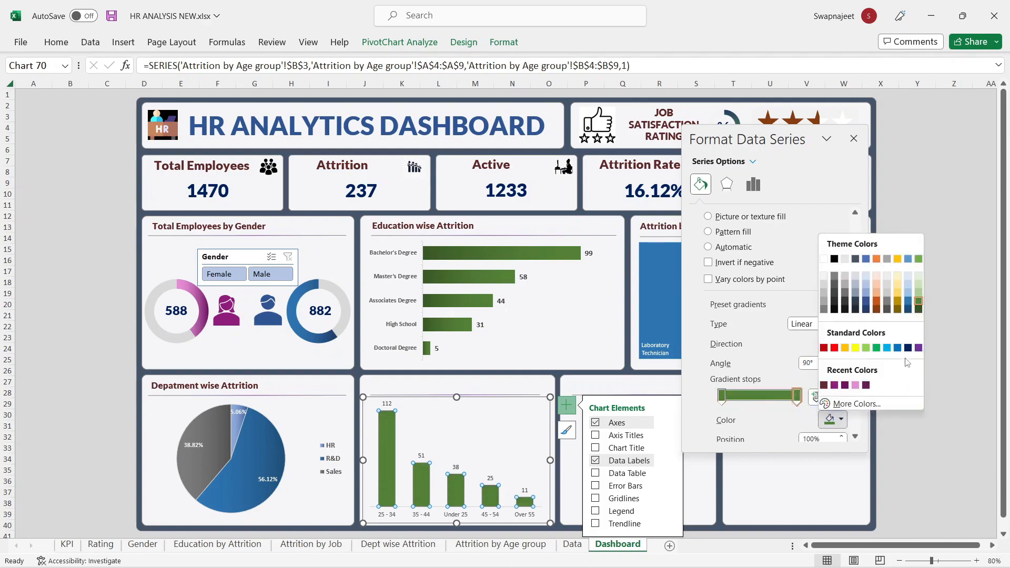
{"action": "left_click", "coordinate": [919, 310]}
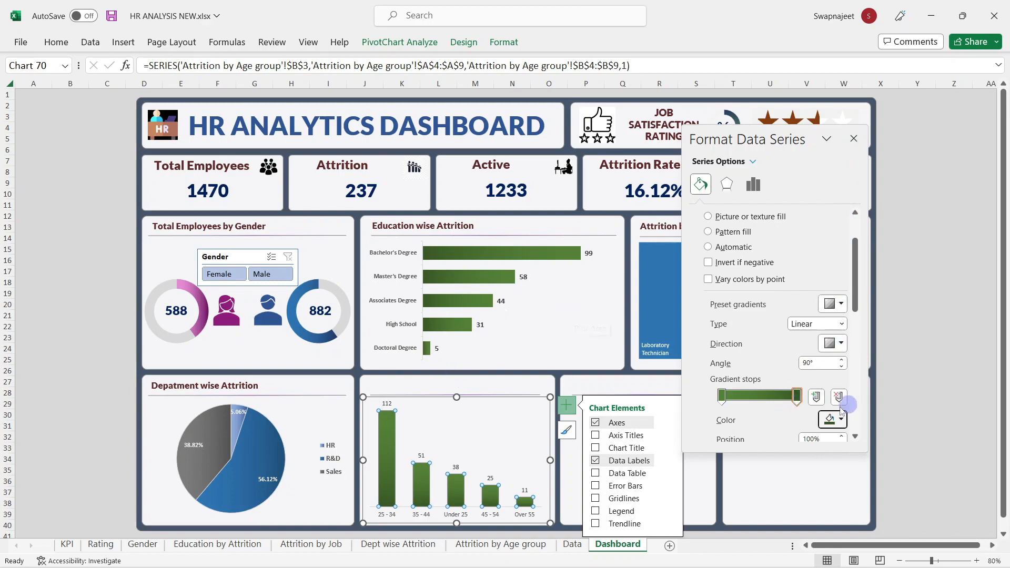
Step: Recolour both gradient stops orange and close the formatting panel
{"action": "left_click", "coordinate": [830, 420]}
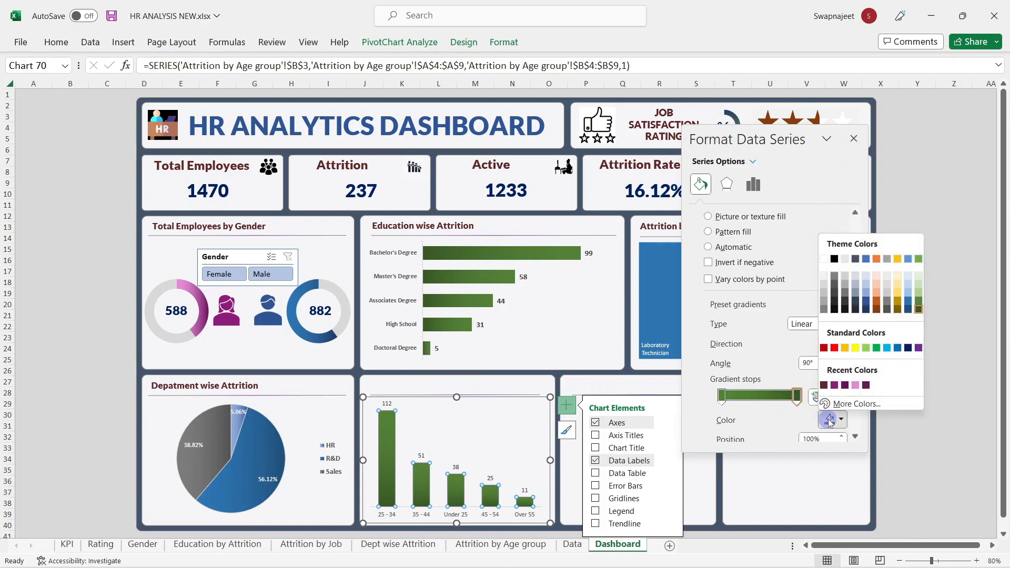
{"action": "left_click", "coordinate": [729, 397]}
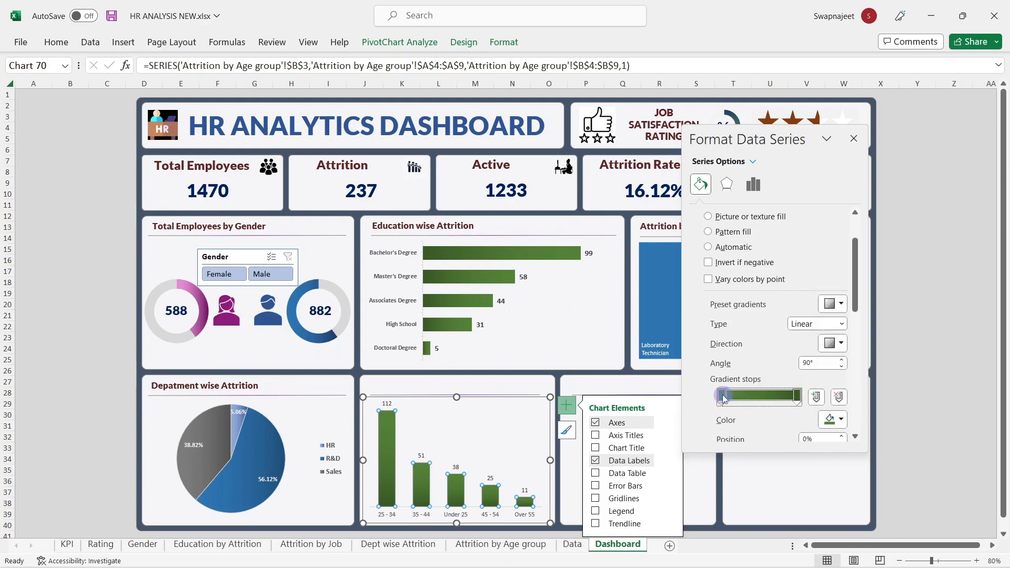
{"action": "left_click", "coordinate": [833, 420]}
{"action": "left_click", "coordinate": [877, 303]}
{"action": "left_click", "coordinate": [797, 395]}
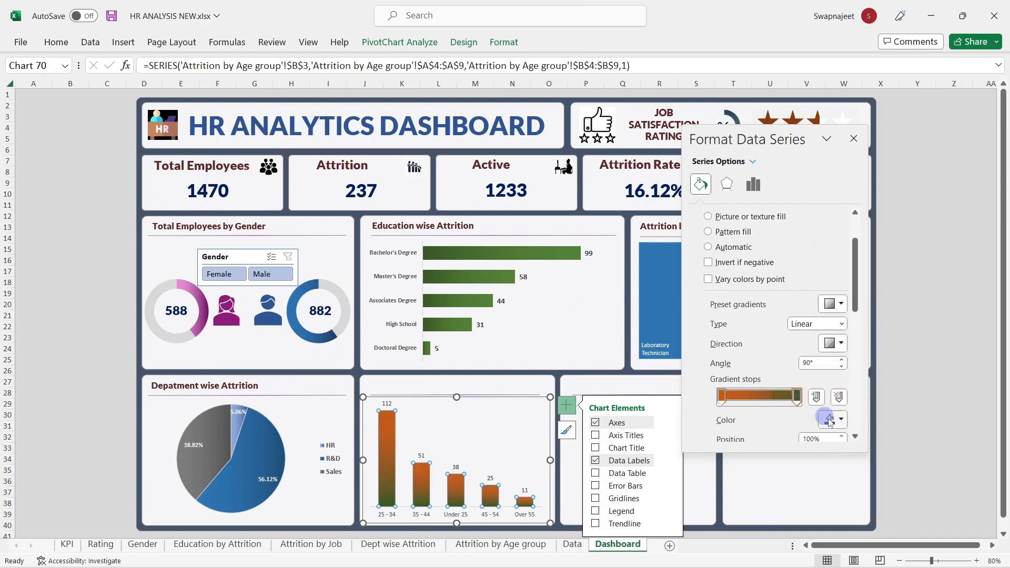
{"action": "left_click", "coordinate": [833, 420]}
{"action": "left_click", "coordinate": [877, 310]}
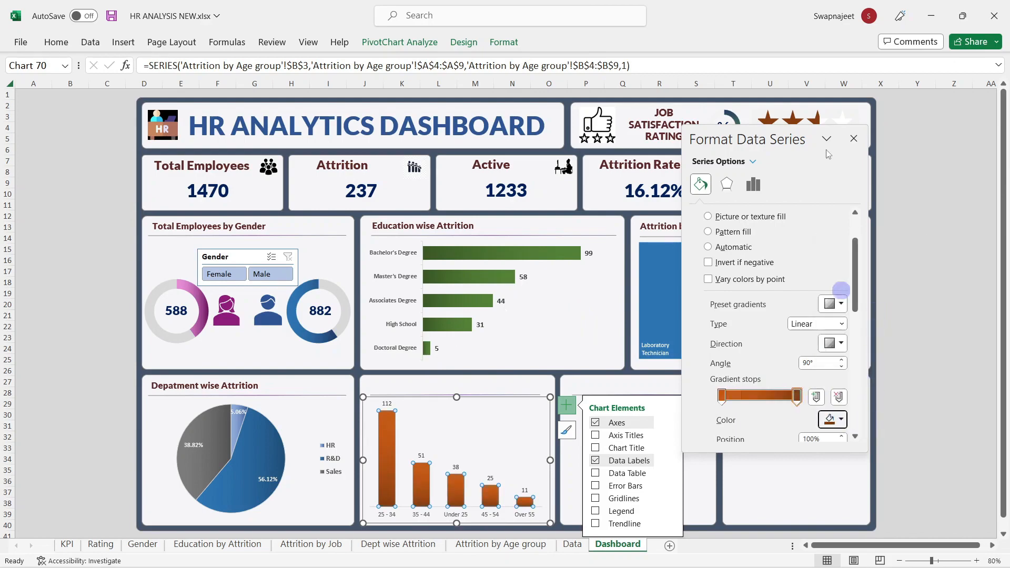
{"action": "left_click", "coordinate": [855, 139]}
{"action": "left_click", "coordinate": [944, 215]}
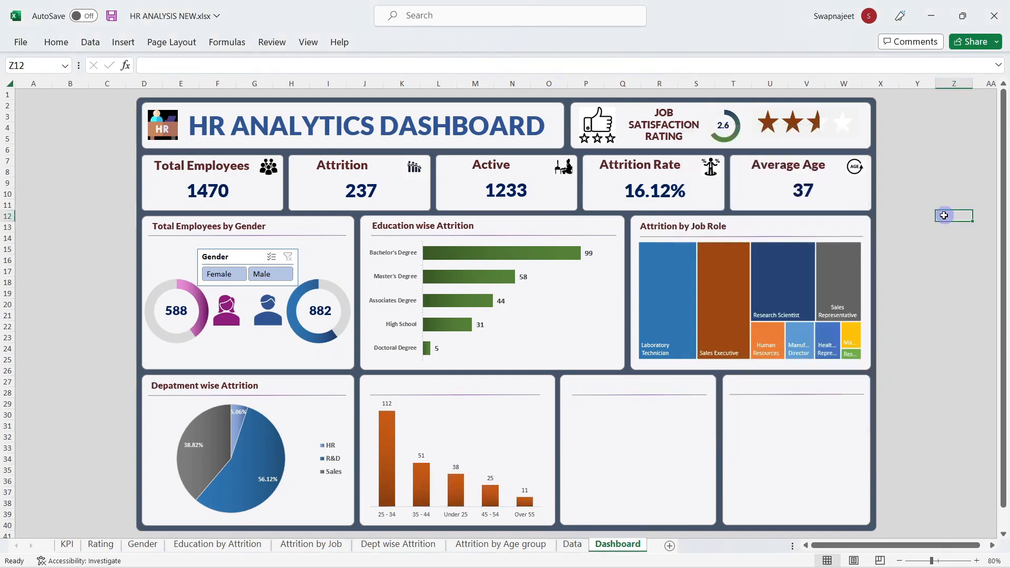
Step: Enlarge the age-group bar chart's label text slightly
{"action": "left_click", "coordinate": [387, 404]}
{"action": "left_click", "coordinate": [56, 42]}
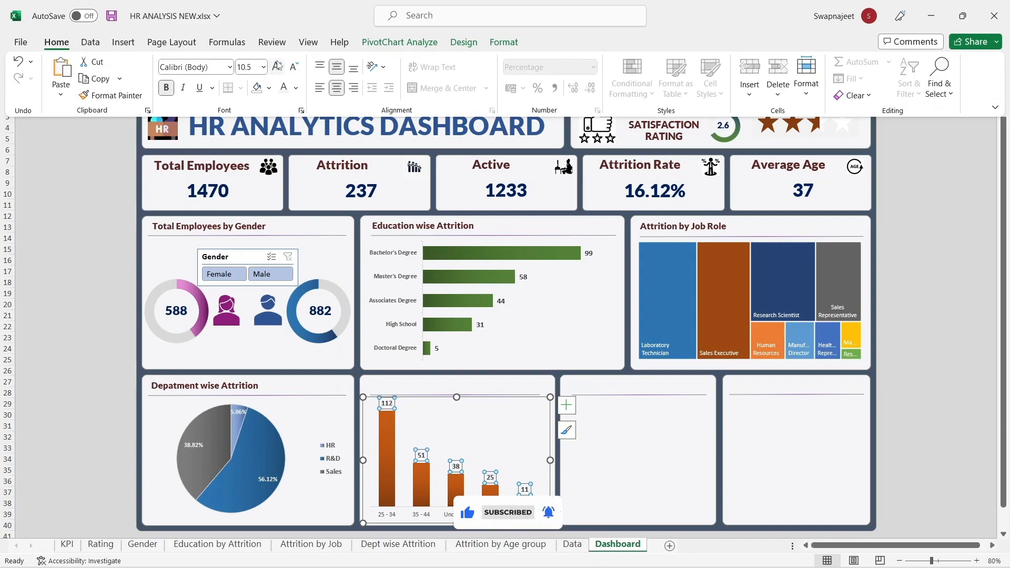
{"action": "left_click", "coordinate": [953, 289]}
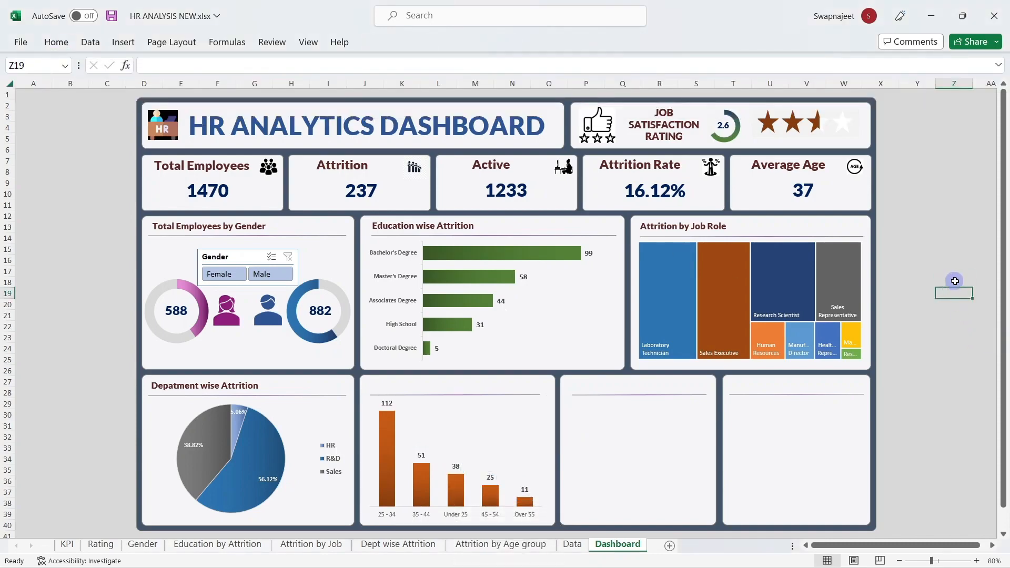
{"action": "left_click", "coordinate": [416, 517]}
{"action": "left_click", "coordinate": [59, 43]}
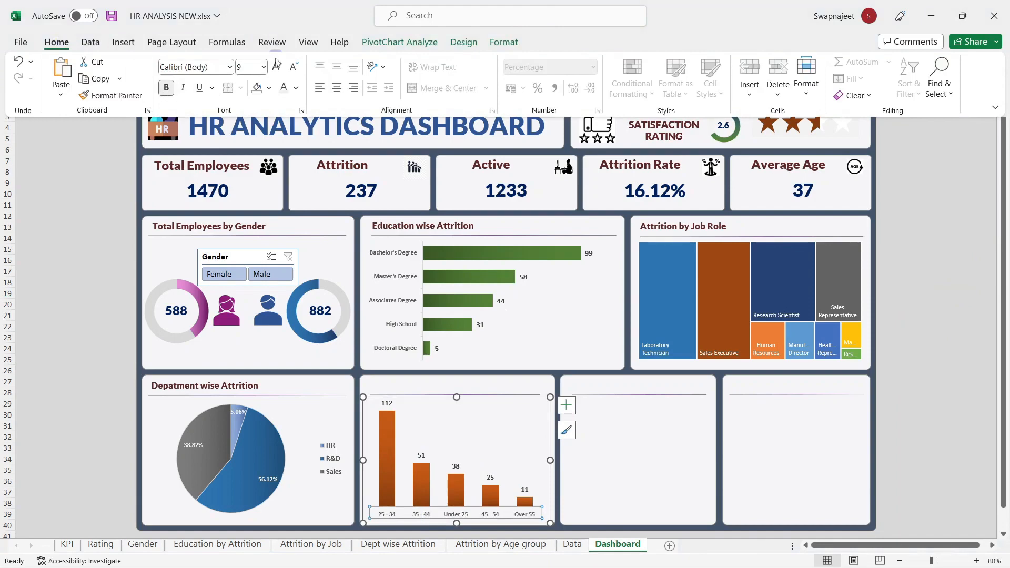
{"action": "left_click", "coordinate": [278, 65]}
{"action": "left_click", "coordinate": [979, 296]}
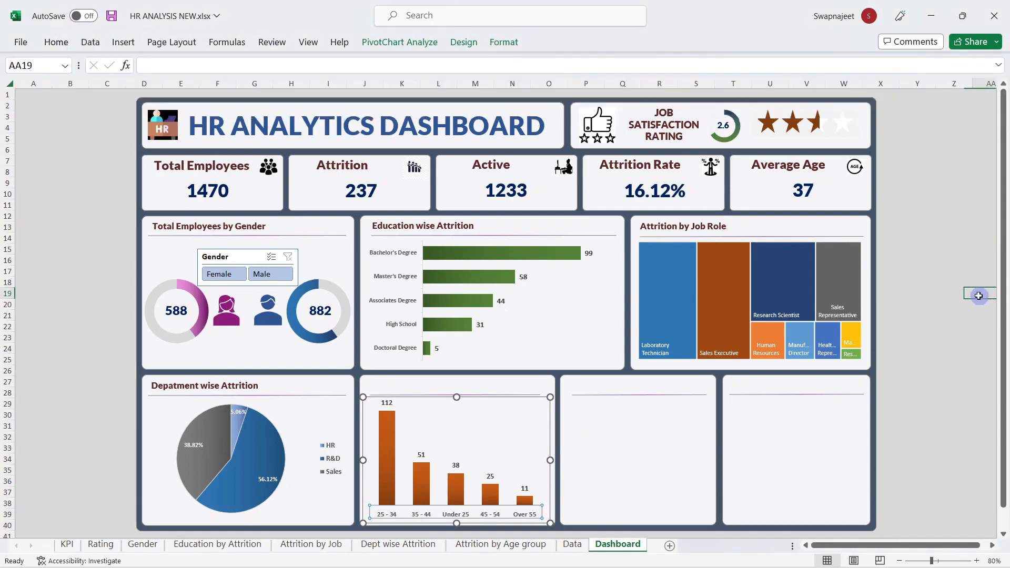
Step: Duplicate the Depatment wise Attrition title above the age chart and retitle it 'Attrition by Age Group'
{"action": "left_click", "coordinate": [253, 385]}
{"action": "left_click", "coordinate": [244, 378]}
{"action": "key", "text": "ctrl+d"}
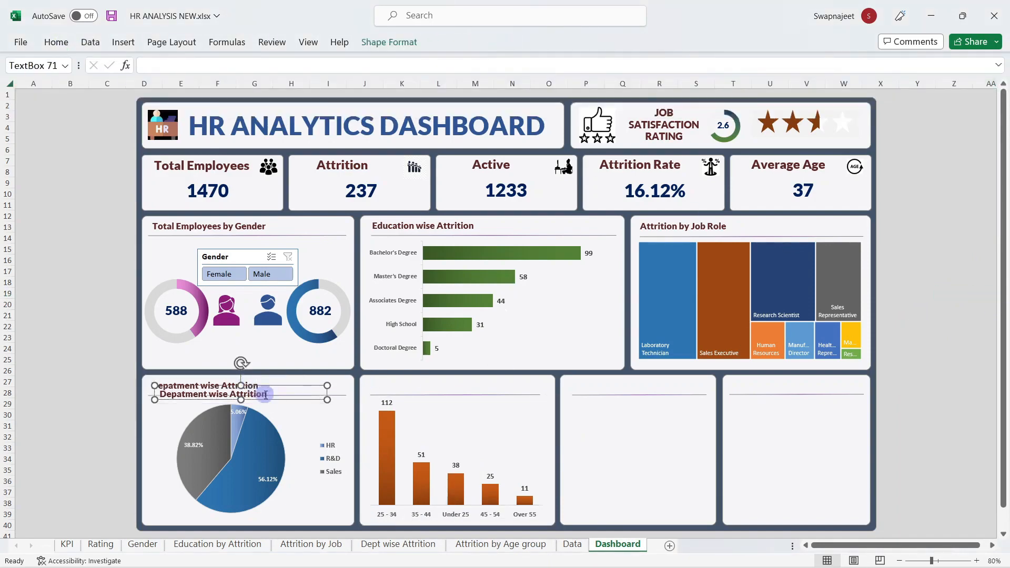
{"action": "left_click_drag", "start_coordinate": [269, 400], "coordinate": [477, 392]}
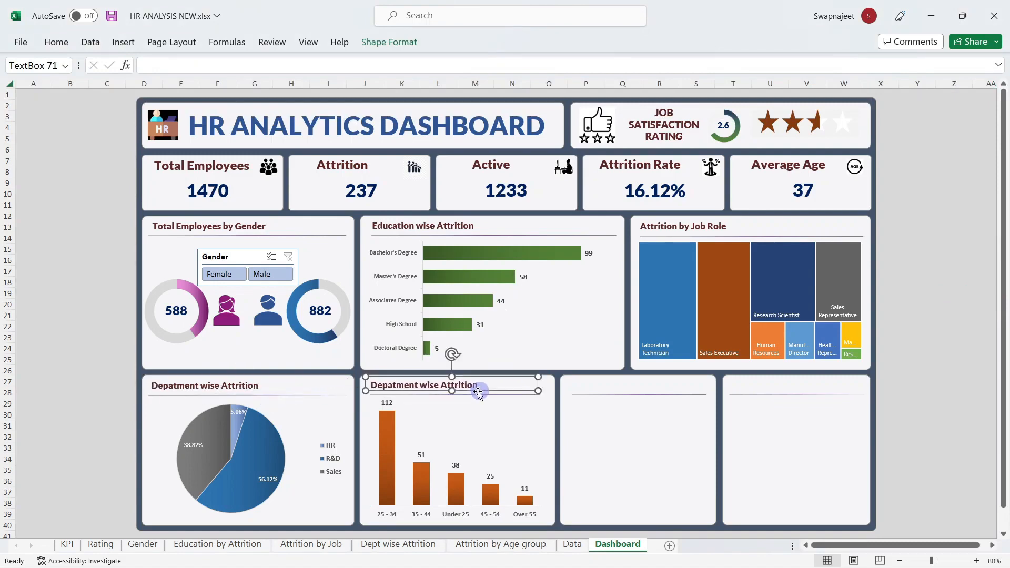
{"action": "triple_click", "coordinate": [443, 388]}
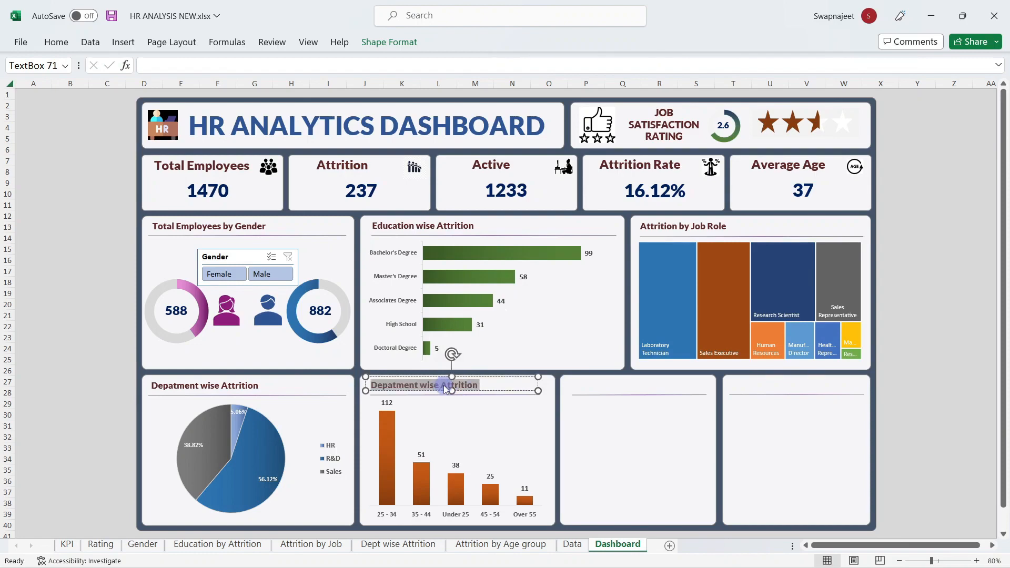
{"action": "type", "text": "Ag"}
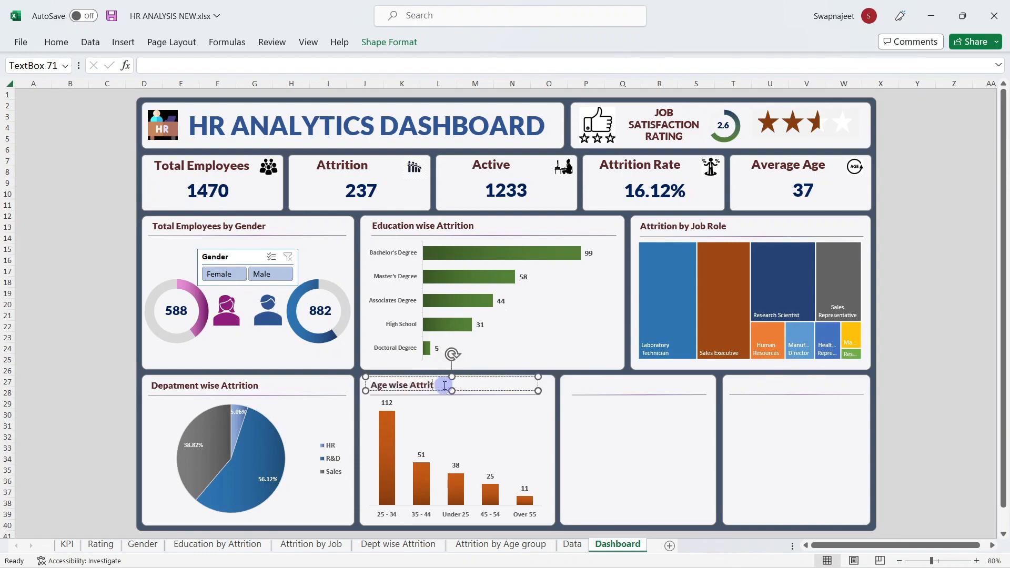
{"action": "left_click", "coordinate": [147, 444]}
{"action": "left_click", "coordinate": [111, 438]}
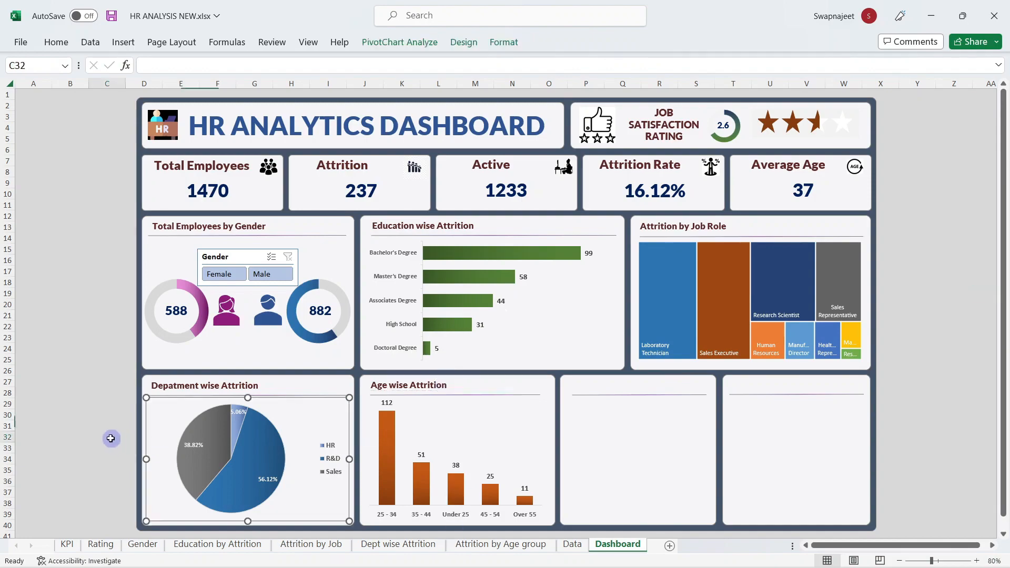
{"action": "mouse_move", "coordinate": [595, 563]}
{"action": "mouse_move", "coordinate": [557, 487]}
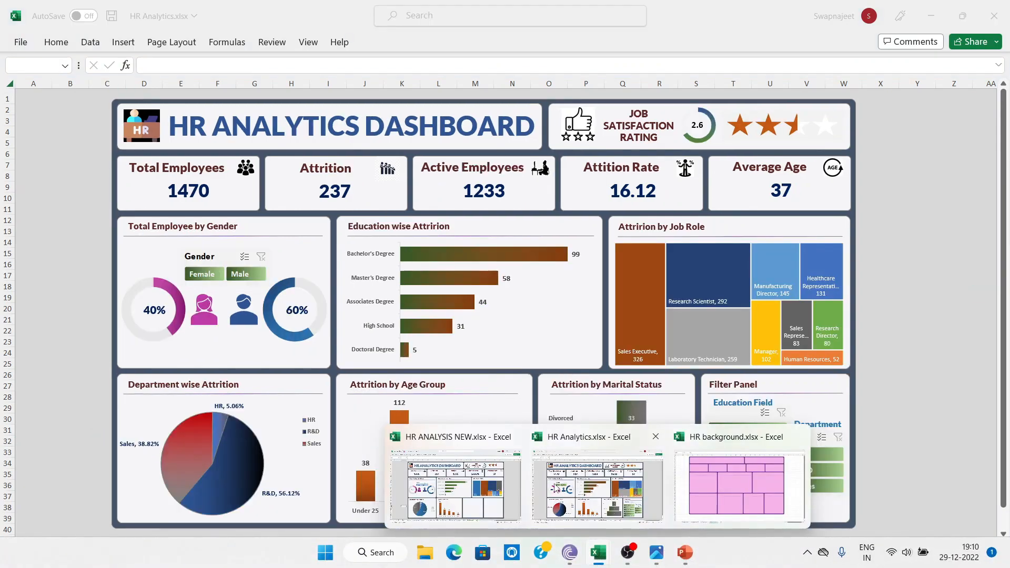
{"action": "triple_click", "coordinate": [435, 385]}
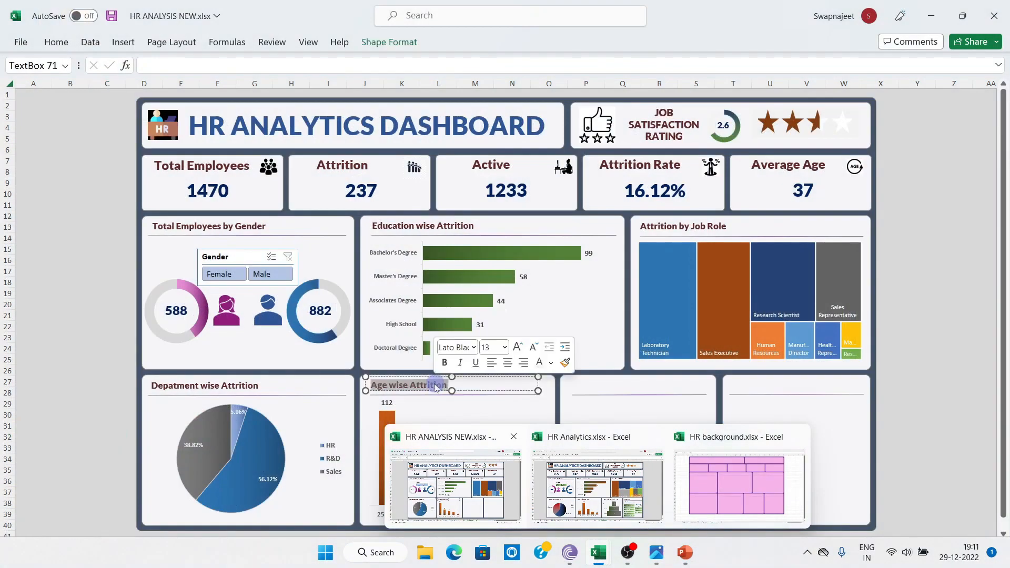
{"action": "type", "text": "Age Group"}
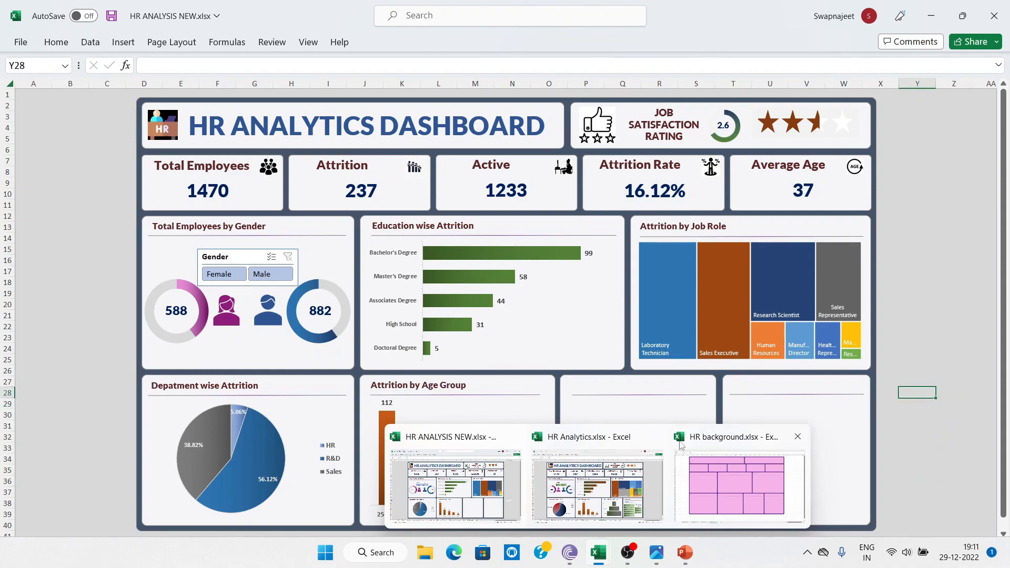
Step: Switch to the HR ANALYSIS NEW workbook and show its Data sheet
{"action": "left_click", "coordinate": [537, 489]}
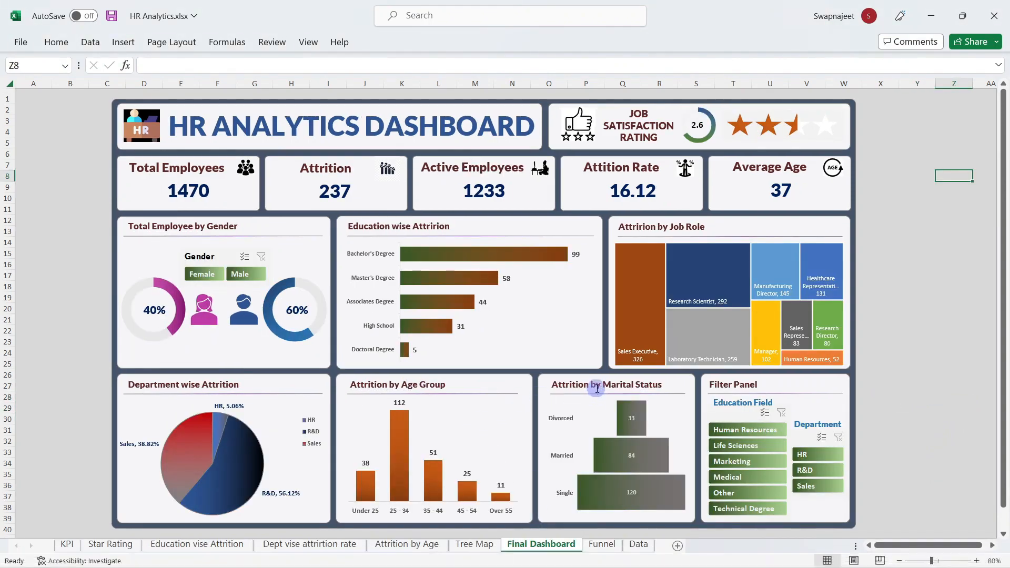
{"action": "mouse_move", "coordinate": [568, 564]}
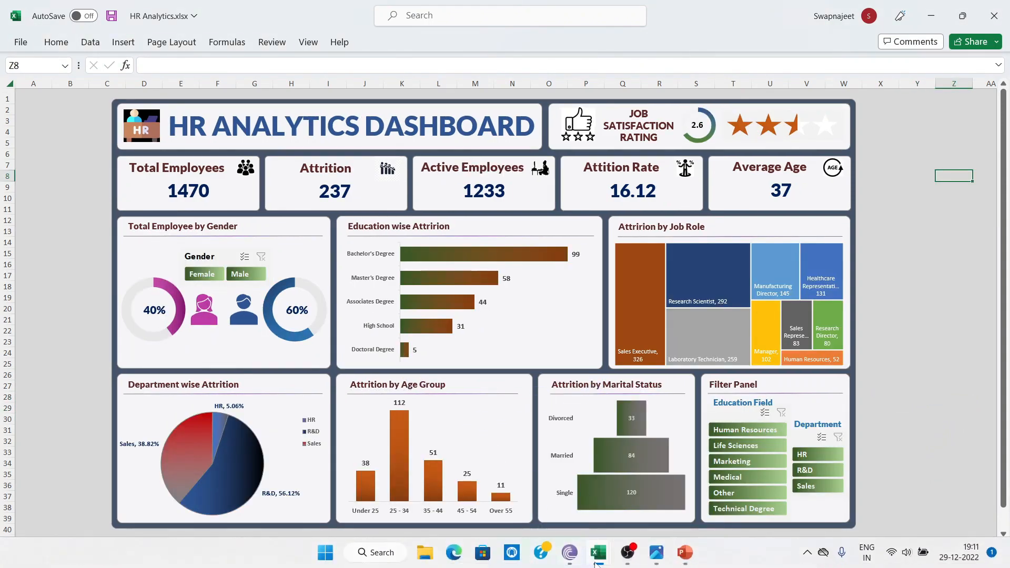
{"action": "mouse_move", "coordinate": [597, 560]}
{"action": "left_click", "coordinate": [453, 495]}
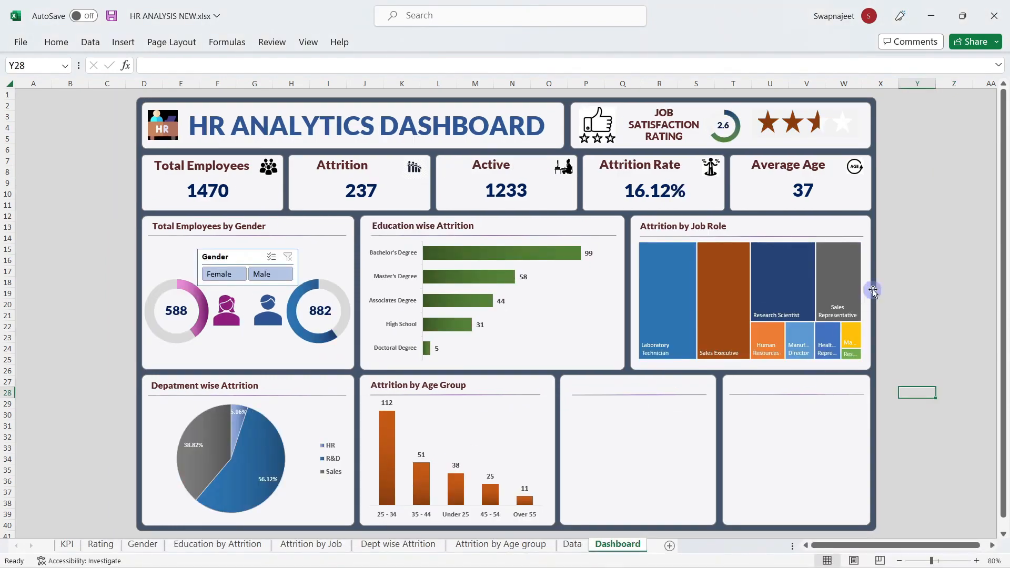
{"action": "left_click", "coordinate": [572, 544]}
Step: Insert a pivot table from the employee table on a new sheet, named Marital Status
{"action": "left_click", "coordinate": [559, 331]}
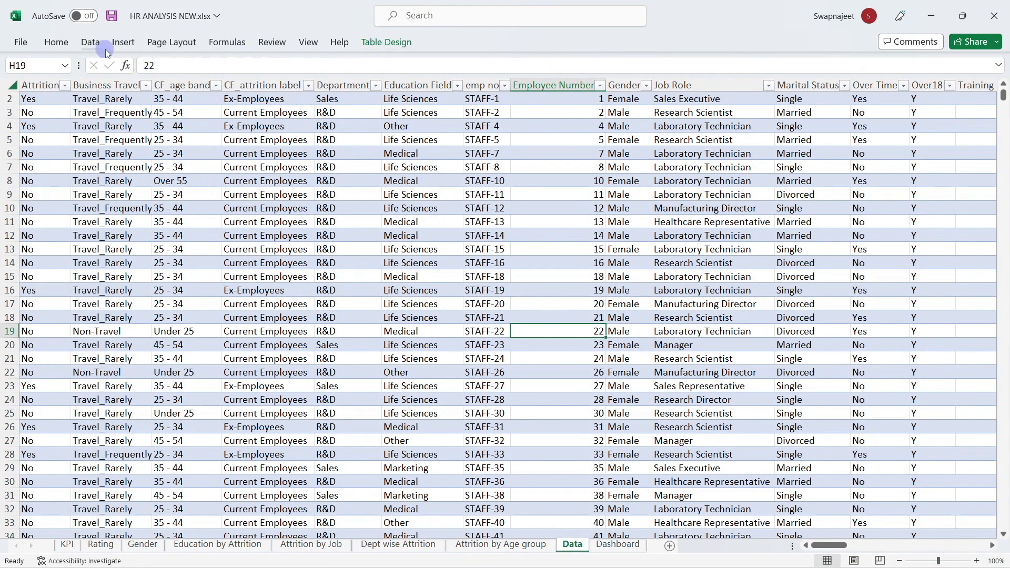
{"action": "left_click", "coordinate": [123, 42]}
{"action": "left_click", "coordinate": [29, 74]}
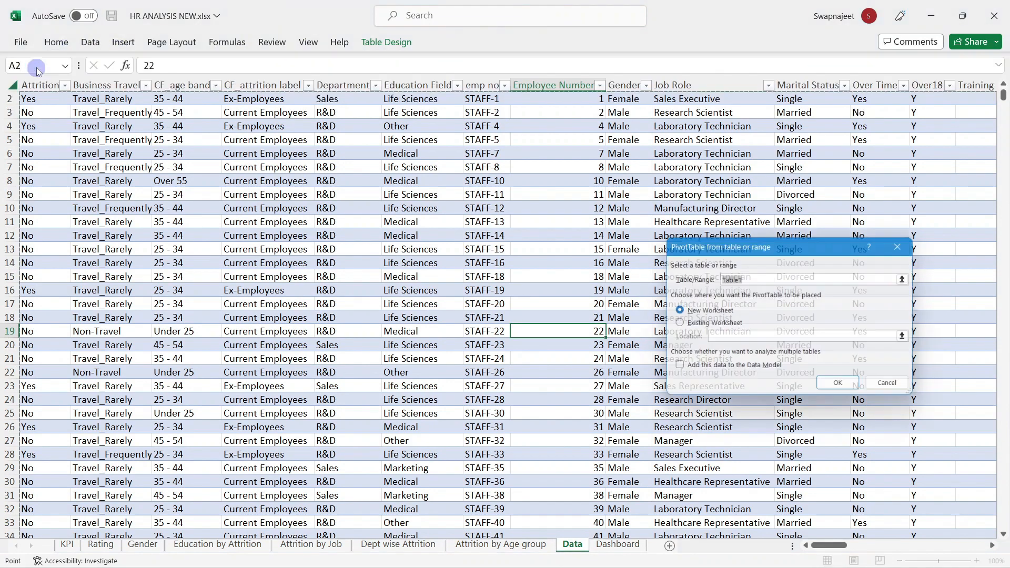
{"action": "left_click", "coordinate": [838, 383]}
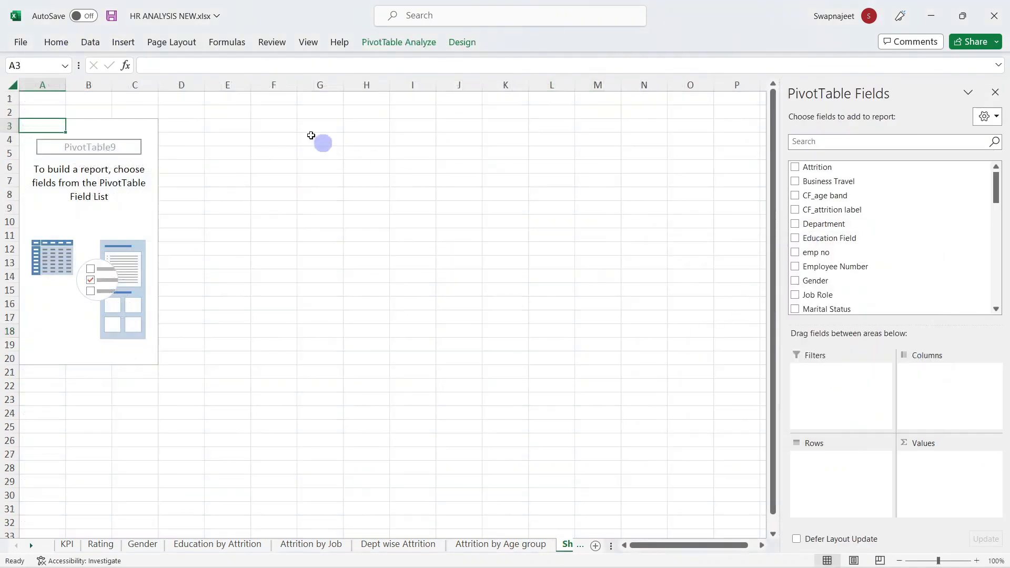
{"action": "left_click", "coordinate": [427, 41]}
{"action": "left_click", "coordinate": [35, 78]}
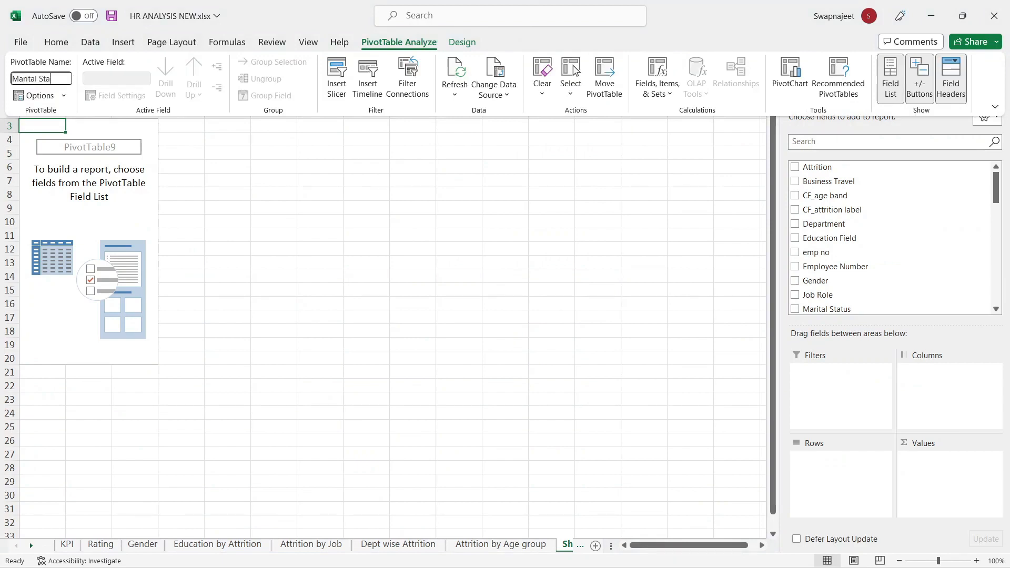
{"action": "type", "text": "Marital Status"}
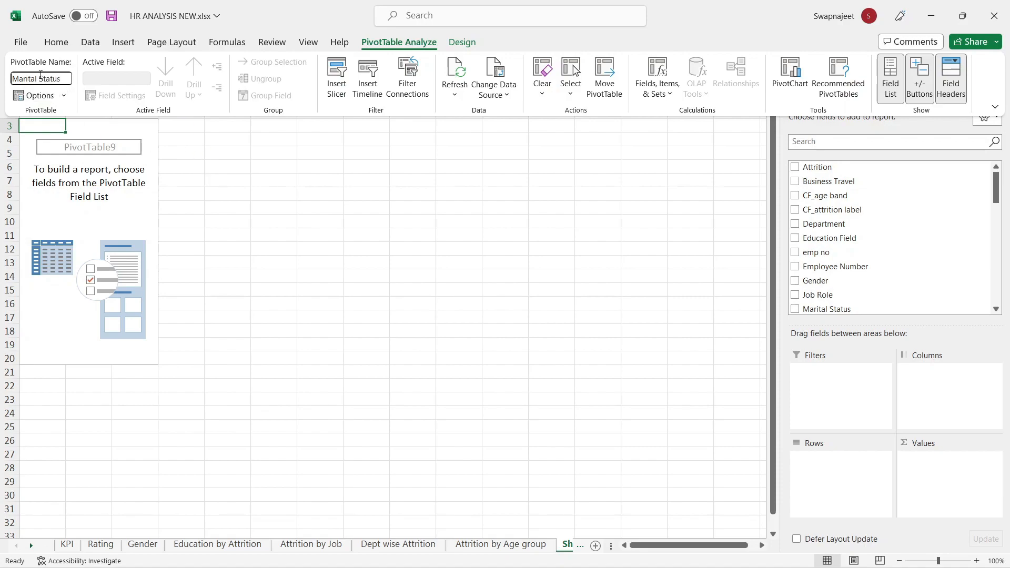
{"action": "left_click", "coordinate": [311, 342]}
Step: Name the new pivot table's sheet tab Marital Status
{"action": "left_click", "coordinate": [582, 546]}
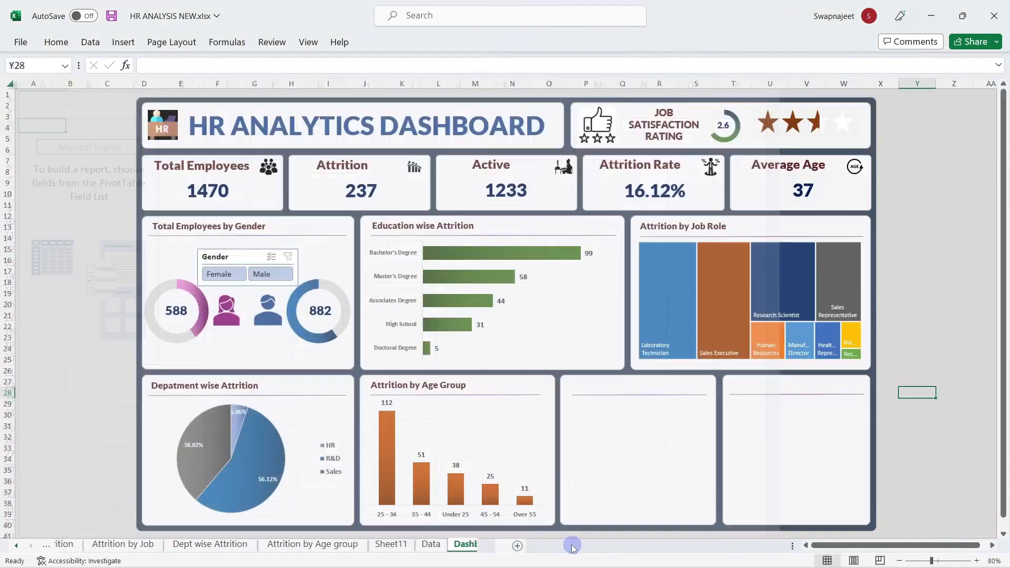
{"action": "left_click", "coordinate": [401, 545]}
{"action": "left_click", "coordinate": [375, 545]}
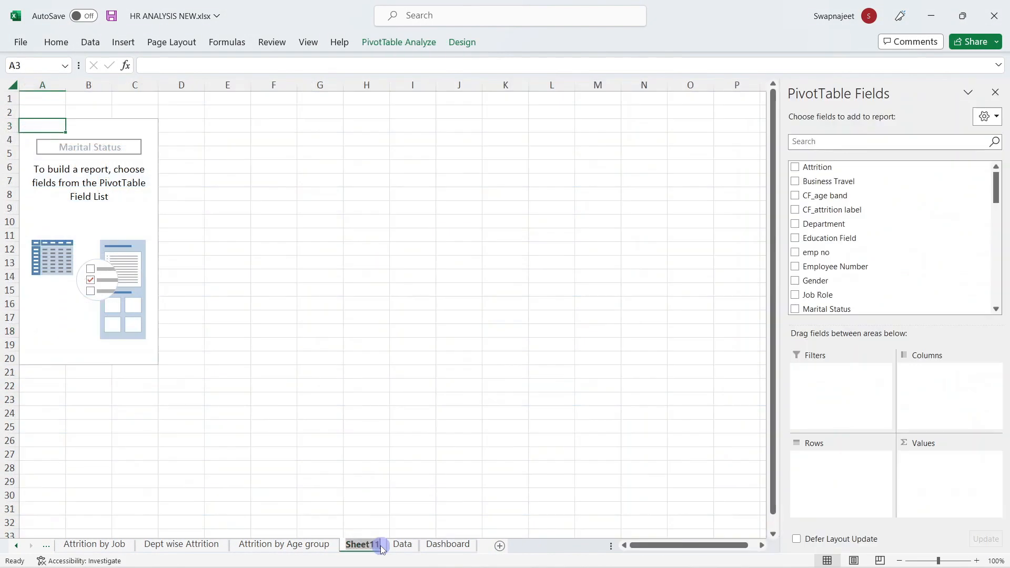
{"action": "type", "text": "Marital Status"}
{"action": "left_click", "coordinate": [392, 445]}
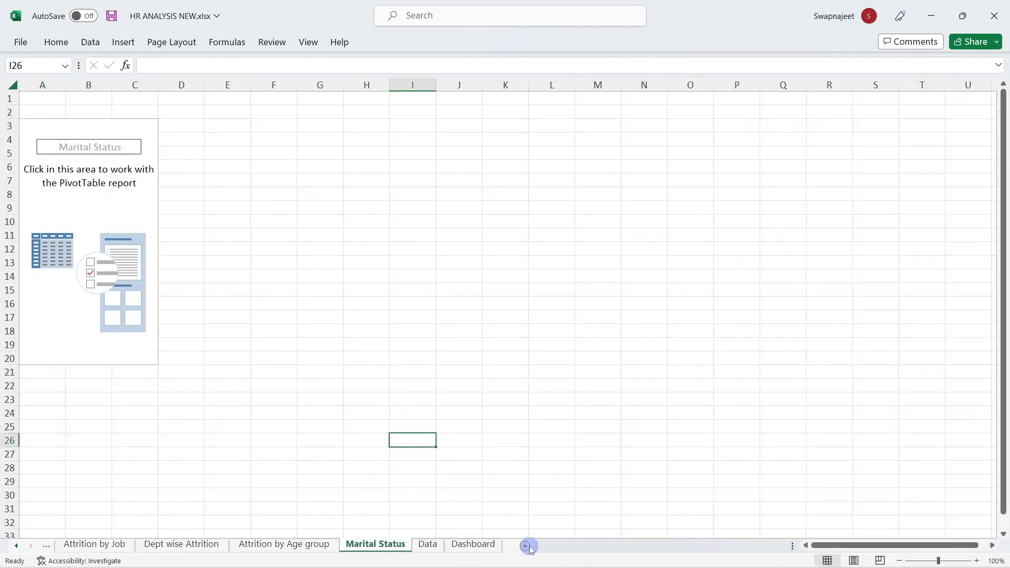
Step: Delete the extra blank Sheet12 and return to the Marital Status pivot table
{"action": "left_click", "coordinate": [527, 546]}
{"action": "left_click", "coordinate": [564, 468]}
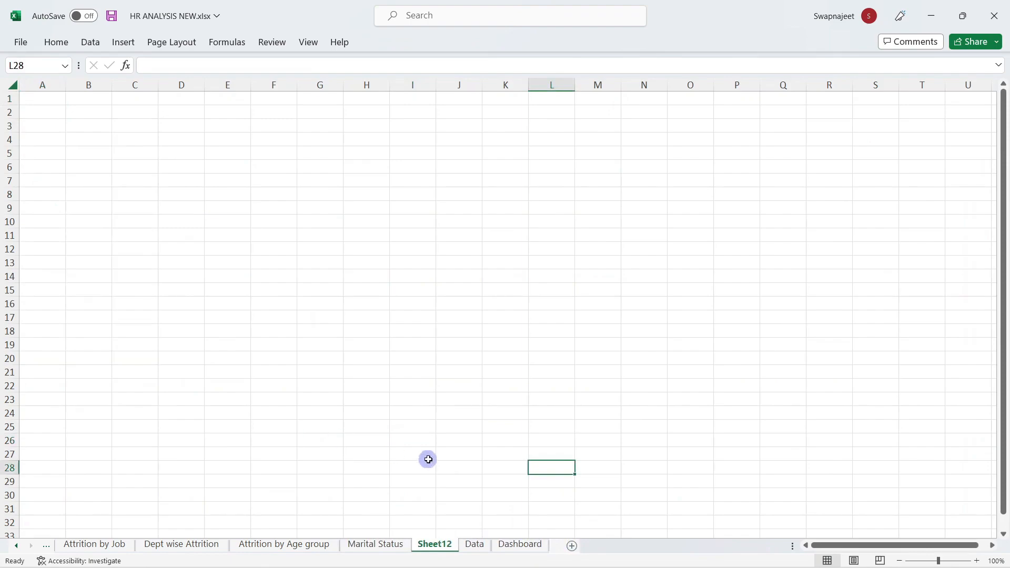
{"action": "key", "text": "ctrl+Page_Up"}
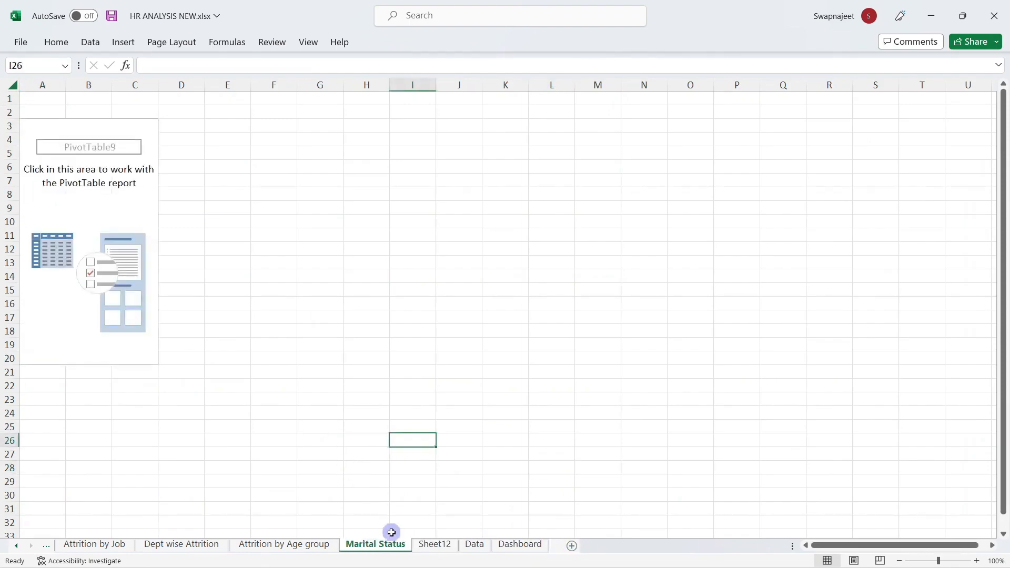
{"action": "right_click", "coordinate": [447, 544]}
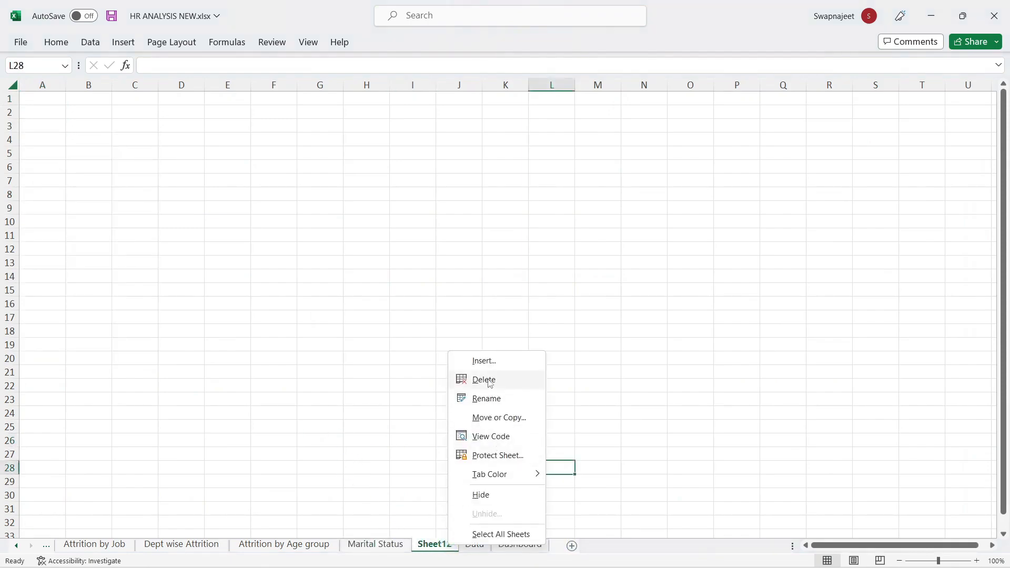
{"action": "left_click", "coordinate": [484, 379]}
{"action": "left_click", "coordinate": [398, 547]}
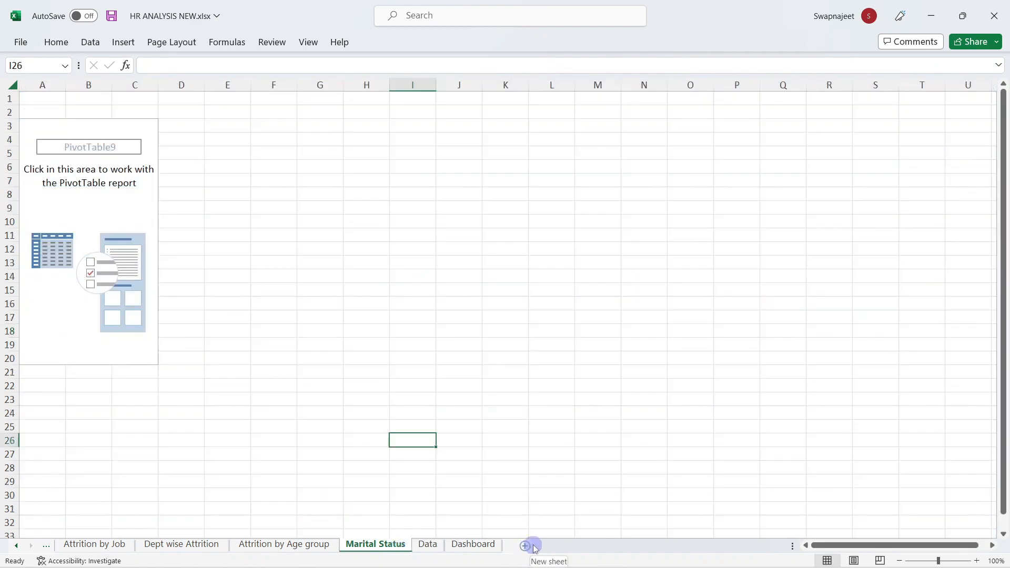
{"action": "left_click", "coordinate": [98, 169]}
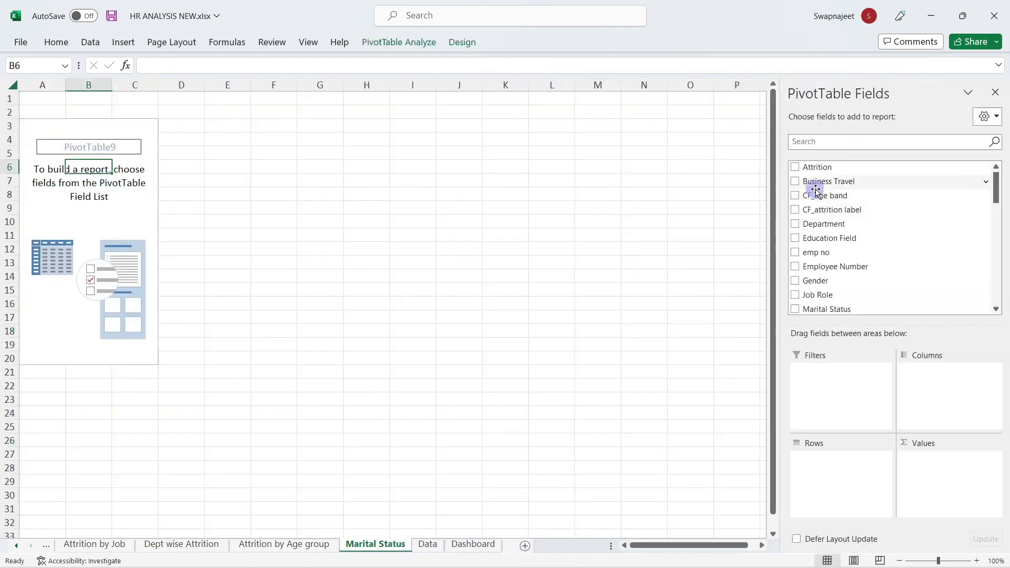
Step: Put Marital Status in Rows and count Attrition in Values (Divorced 327, Married 673, Single 470)
{"action": "left_click", "coordinate": [819, 145]}
{"action": "type", "text": "mar"}
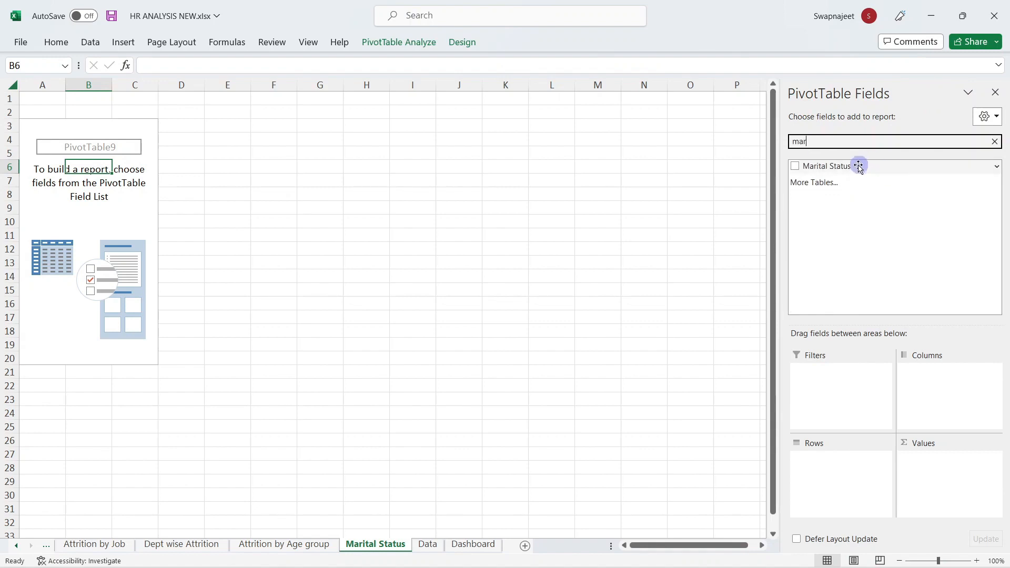
{"action": "left_click_drag", "start_coordinate": [858, 165], "coordinate": [841, 446]}
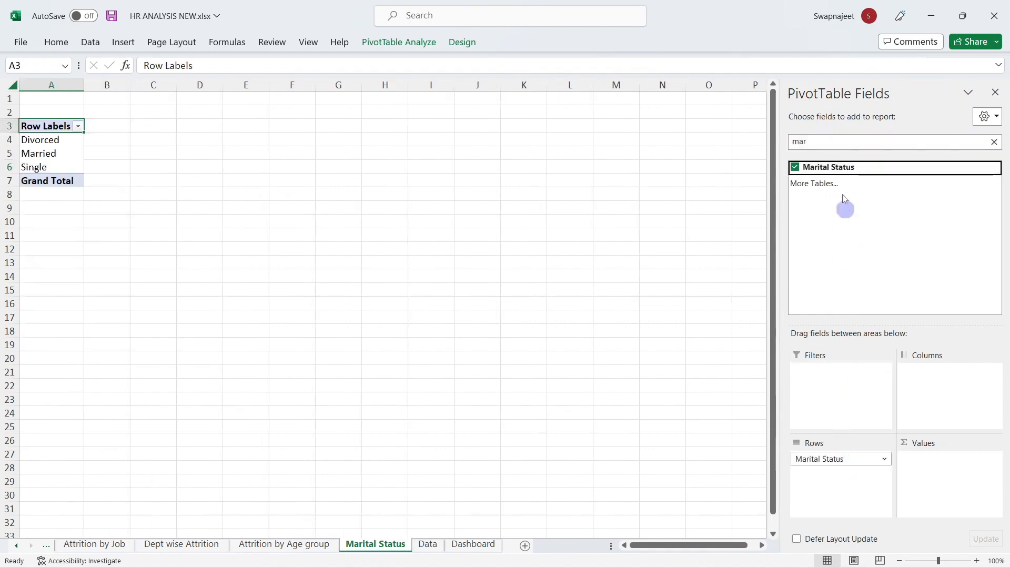
{"action": "left_click", "coordinate": [995, 142]}
{"action": "type", "text": "a"}
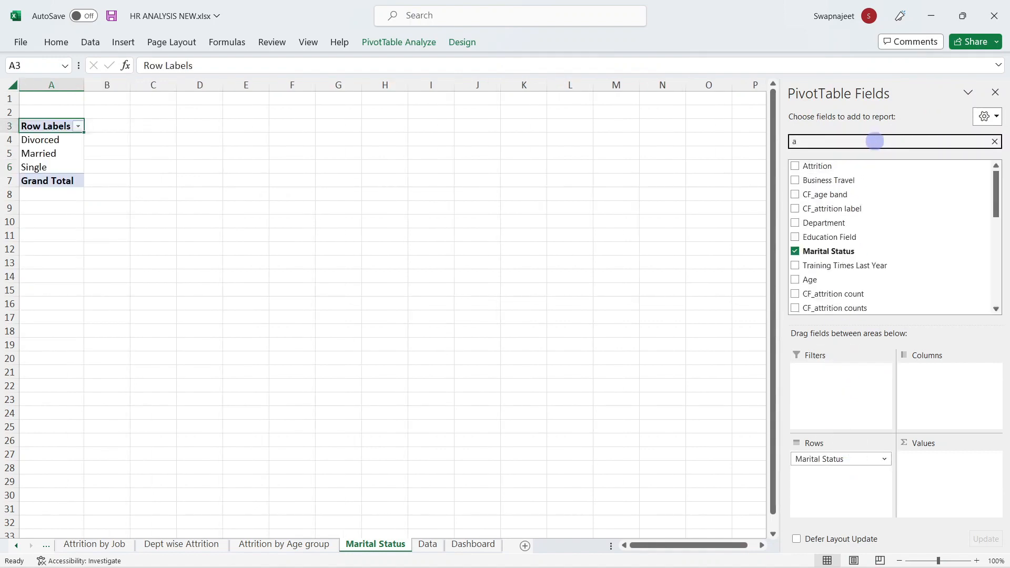
{"action": "left_click_drag", "start_coordinate": [826, 165], "coordinate": [954, 487]}
{"action": "left_click", "coordinate": [996, 92]}
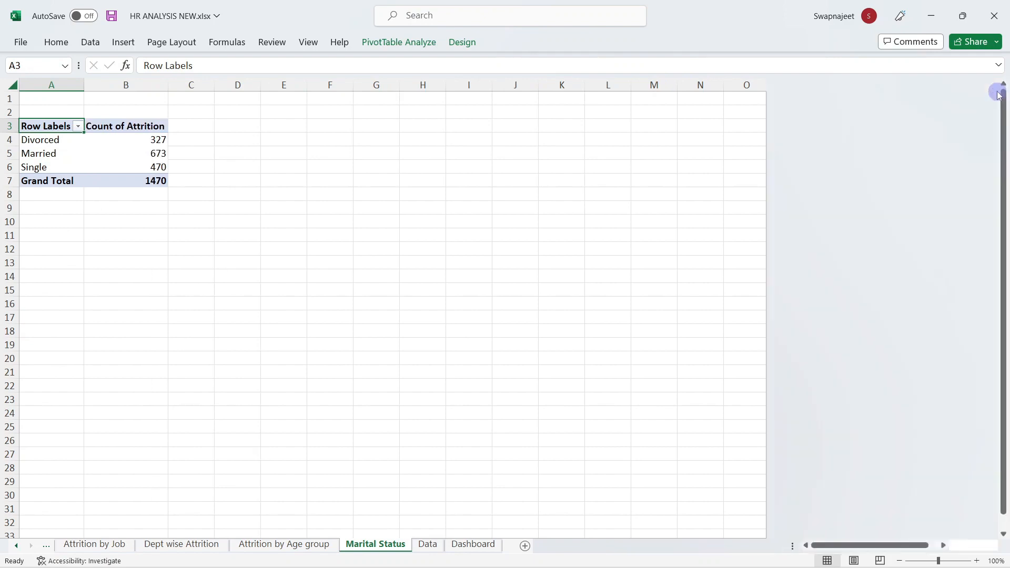
Step: Preview a Funnel PivotChart of the counts, then cancel without inserting it
{"action": "left_click_drag", "start_coordinate": [142, 141], "coordinate": [142, 163]}
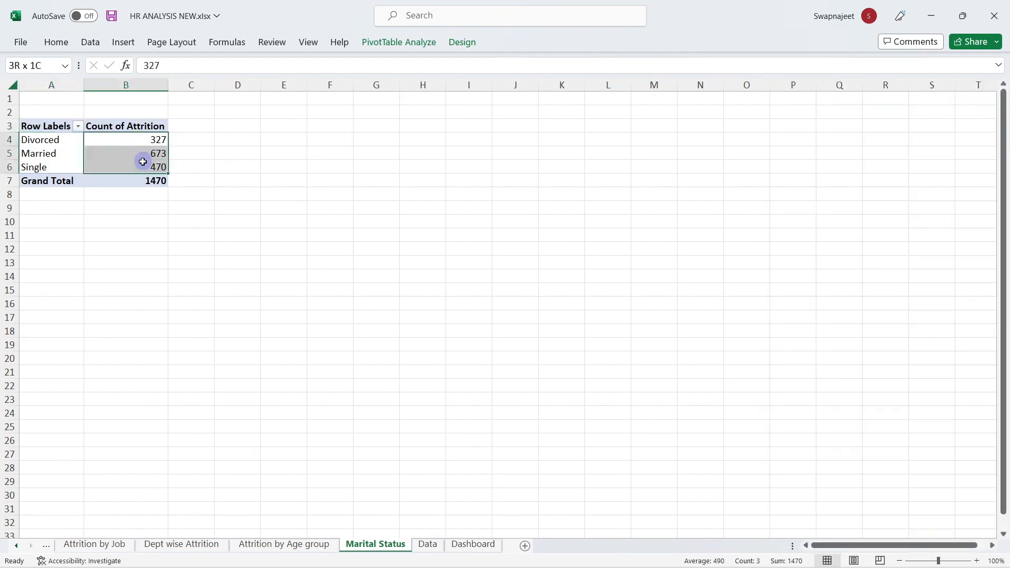
{"action": "left_click", "coordinate": [391, 42]}
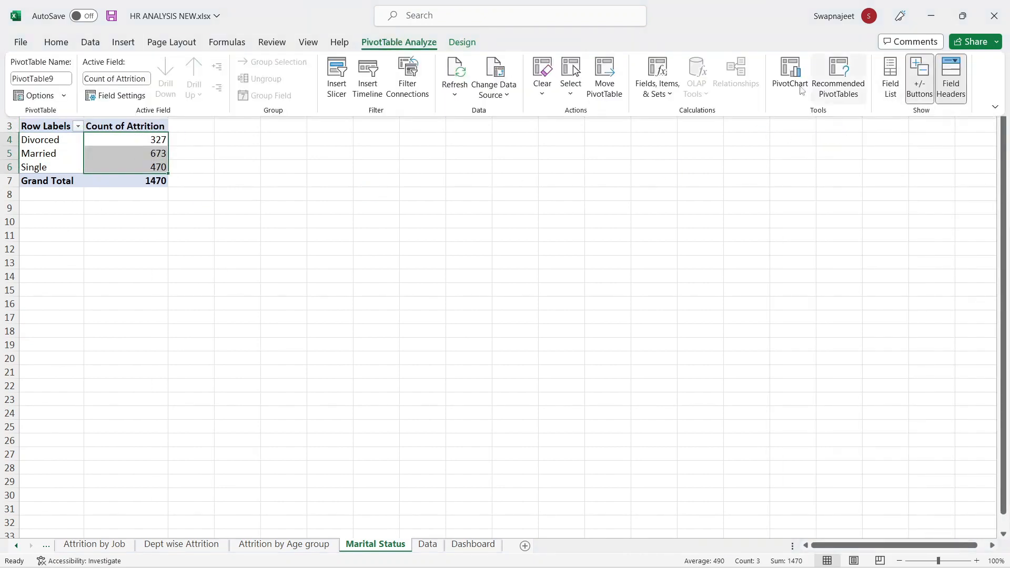
{"action": "left_click", "coordinate": [791, 74]}
{"action": "left_click", "coordinate": [349, 391]}
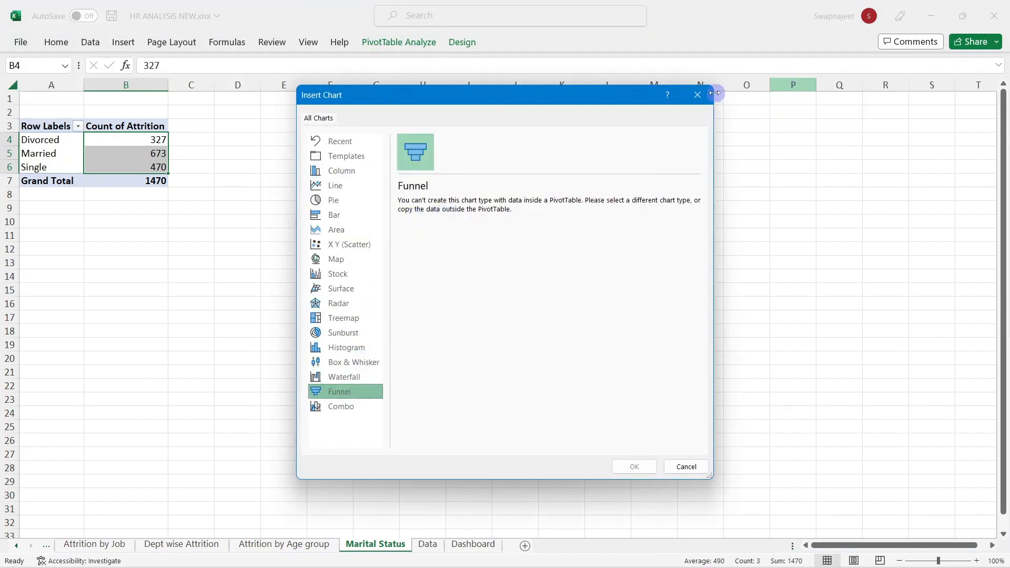
{"action": "left_click", "coordinate": [697, 94]}
{"action": "left_click", "coordinate": [468, 153]}
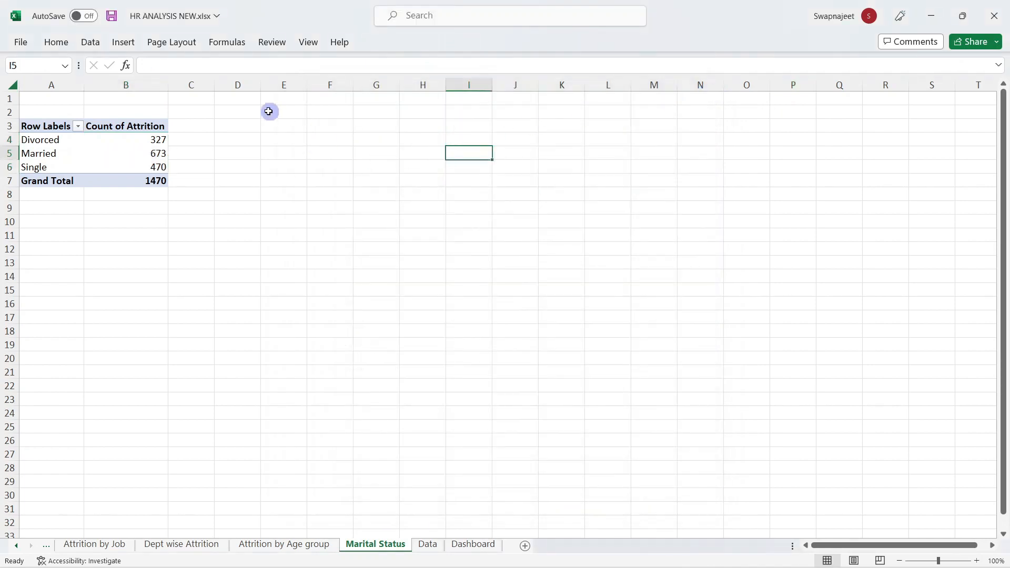
Step: Add headings Marital Status and Attrition in D3:E3 and widen column D
{"action": "left_click", "coordinate": [245, 127]}
{"action": "type", "text": "Marit"}
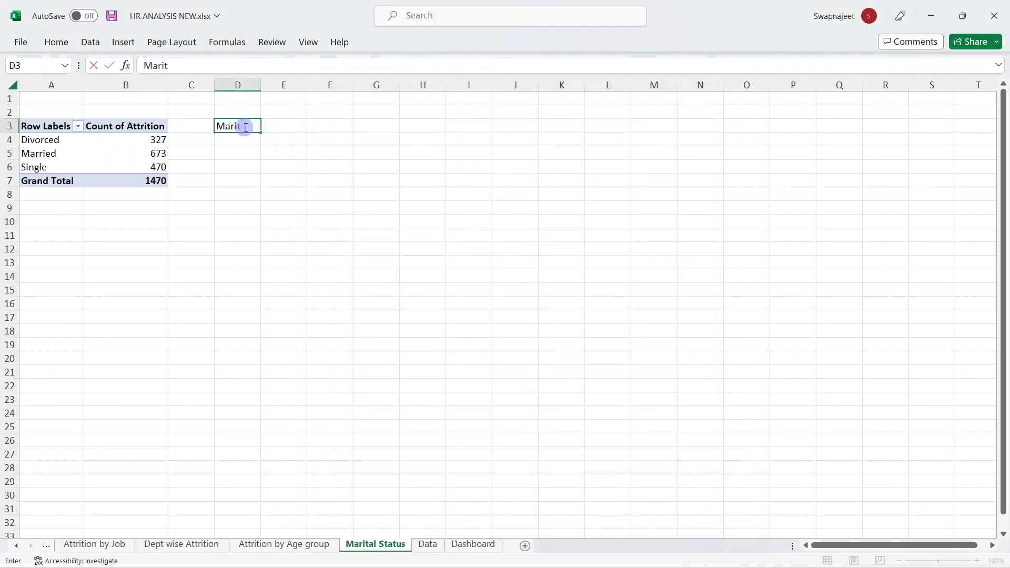
{"action": "type", "text": "al Status"}
{"action": "key", "text": "Tab"}
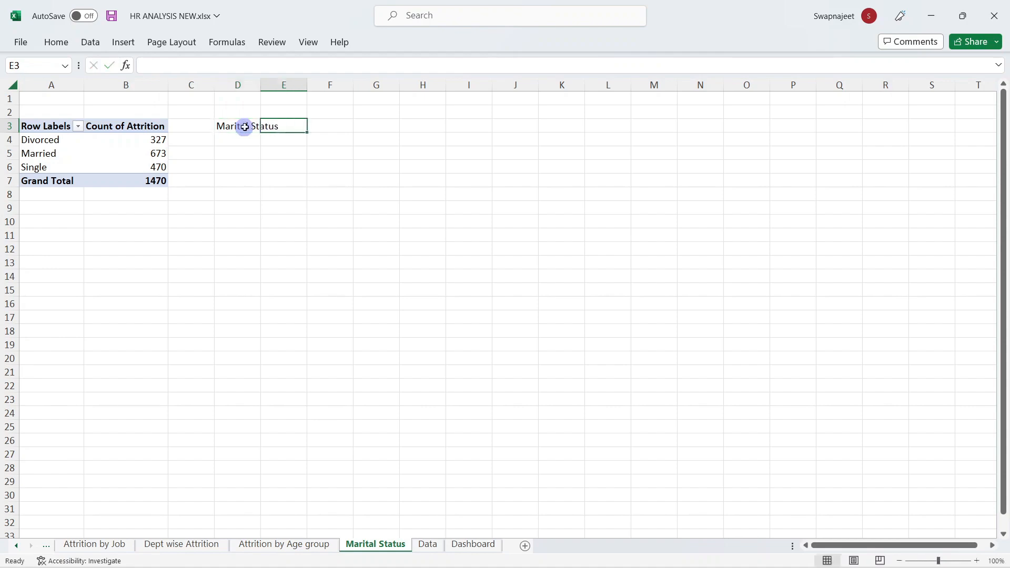
{"action": "type", "text": "Attrition"}
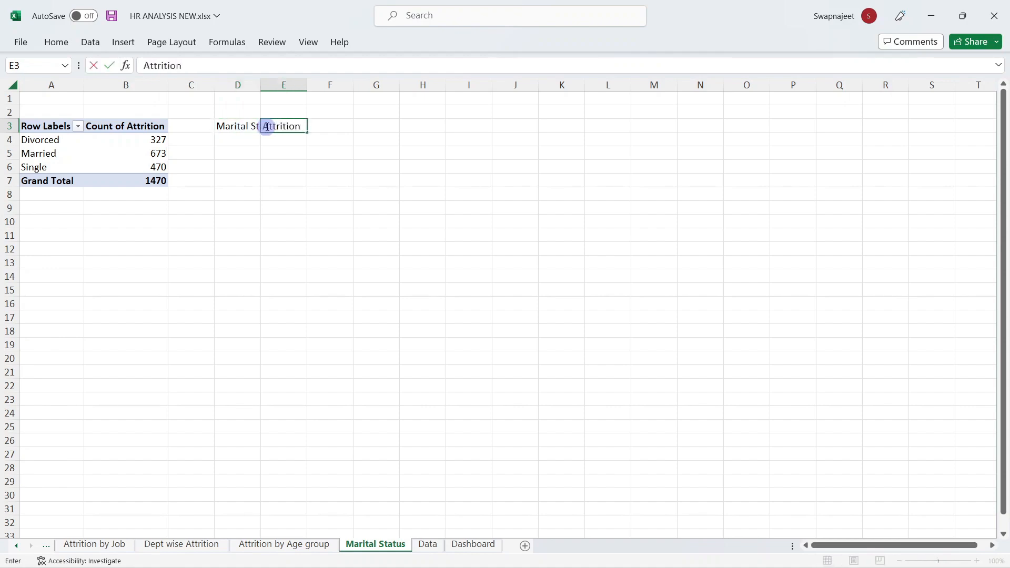
{"action": "key", "text": "Return"}
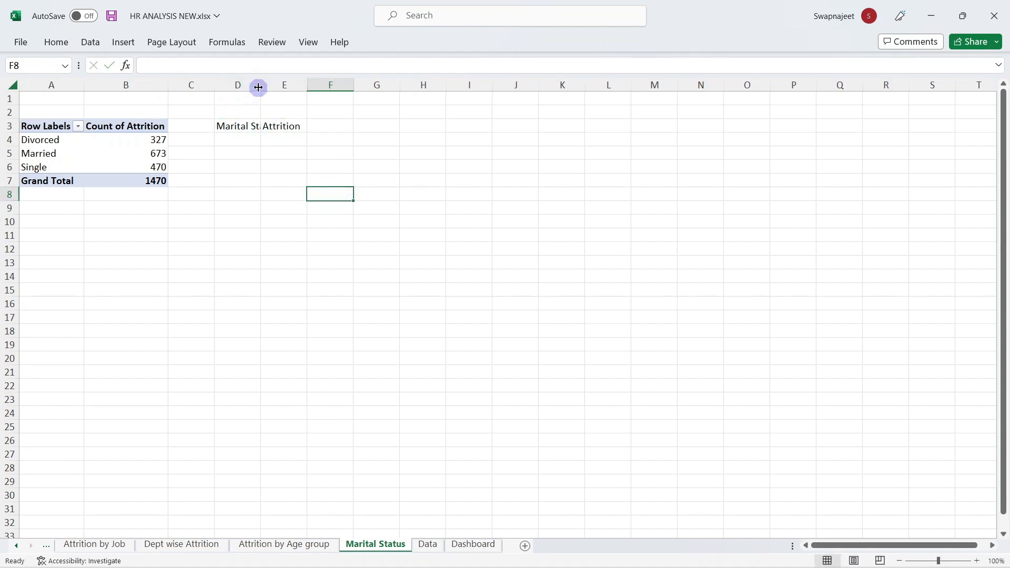
{"action": "double_click", "coordinate": [261, 85]}
Step: Fill D4:D6 with the status labels by referencing A4 and copying down
{"action": "left_click", "coordinate": [248, 139]}
{"action": "type", "text": "="}
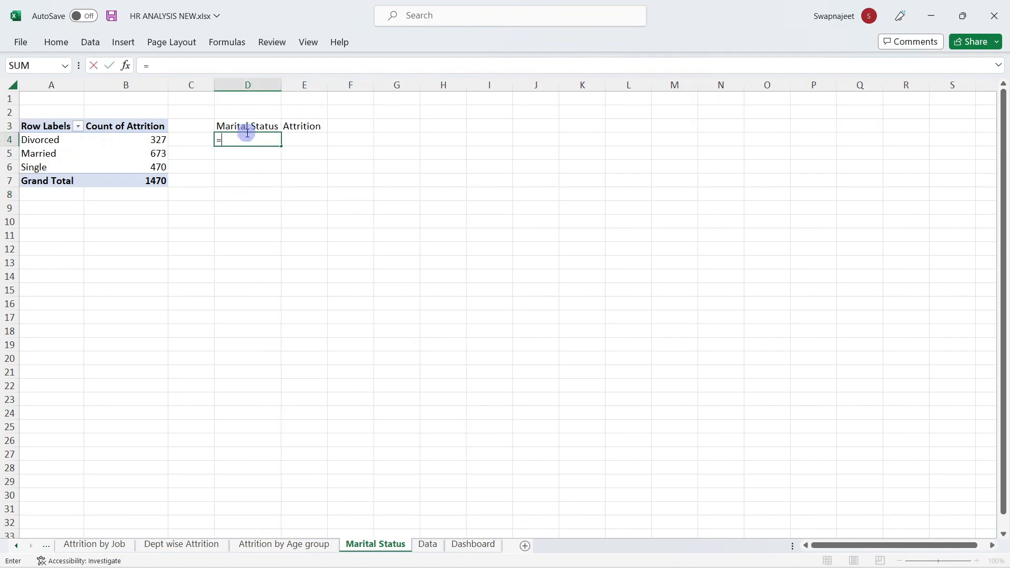
{"action": "left_click", "coordinate": [67, 146]}
{"action": "key", "text": "Return"}
{"action": "left_click", "coordinate": [232, 140]}
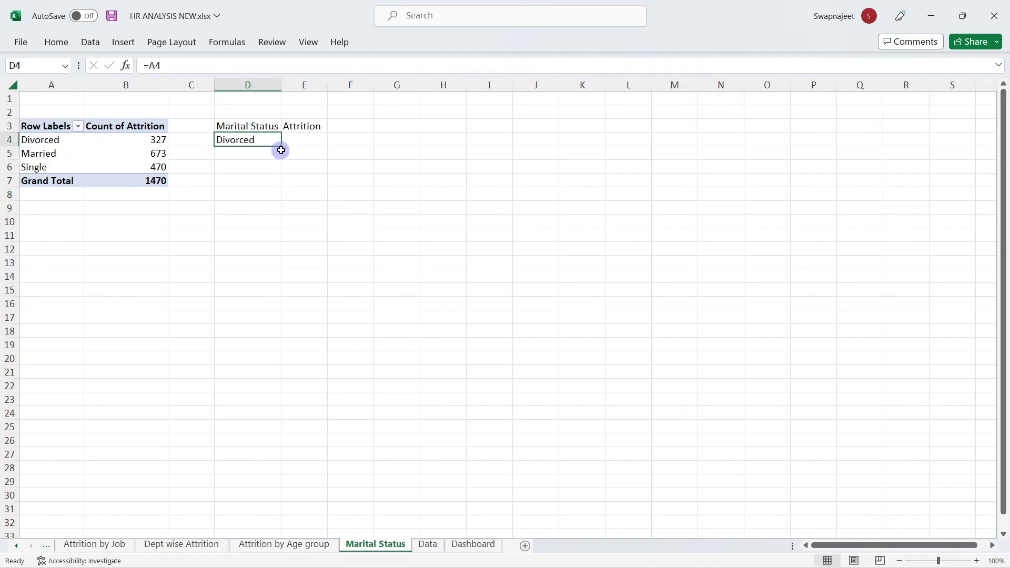
{"action": "left_click_drag", "start_coordinate": [281, 151], "coordinate": [280, 168]}
Step: Enter a GETPIVOTDATA lookup of the Divorced count in E4 and copy it to E6
{"action": "left_click", "coordinate": [305, 137]}
{"action": "type", "text": "="}
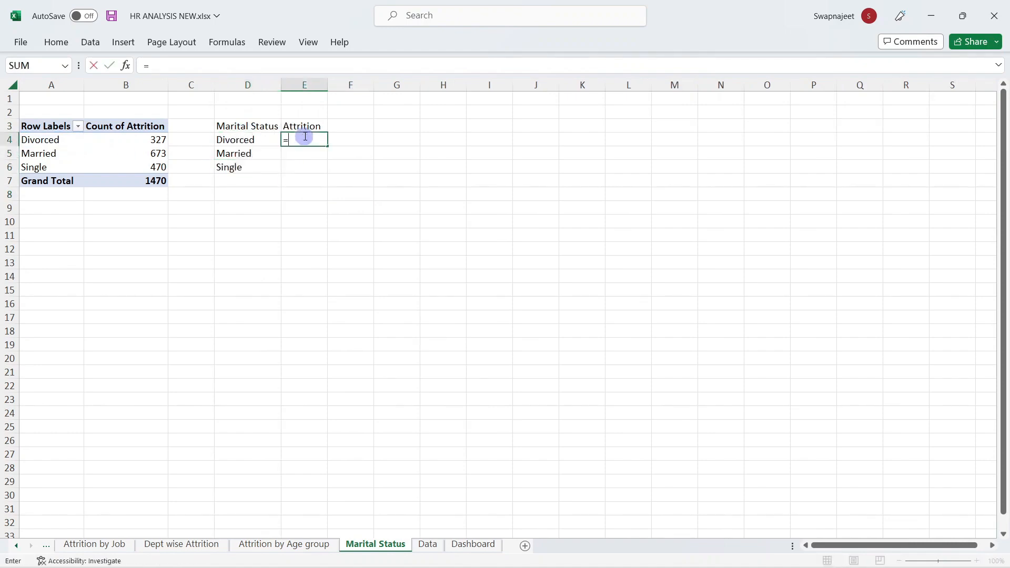
{"action": "left_click", "coordinate": [165, 139]}
{"action": "key", "text": "Return"}
{"action": "left_click", "coordinate": [310, 139]}
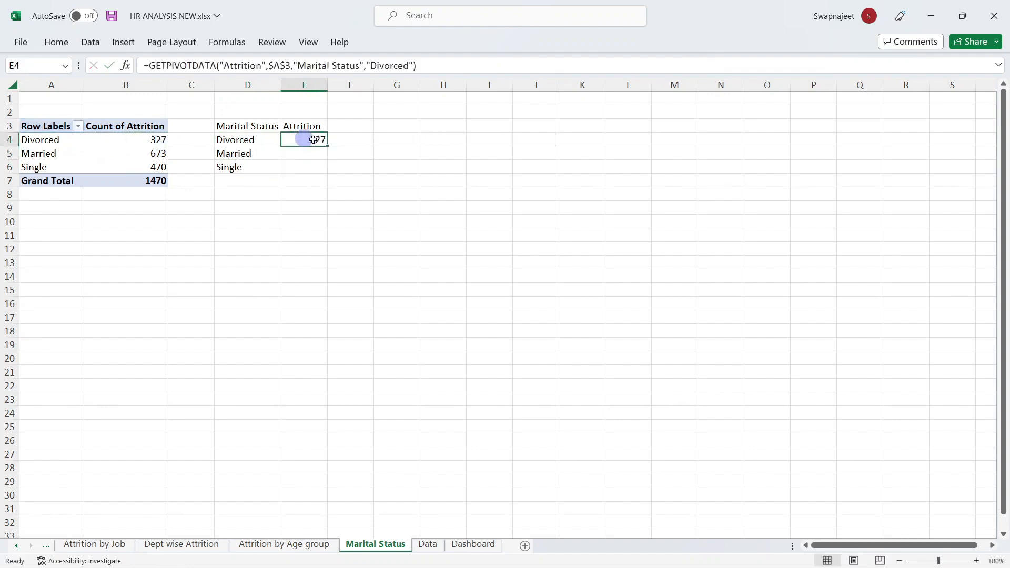
{"action": "left_click_drag", "start_coordinate": [328, 146], "coordinate": [329, 168]}
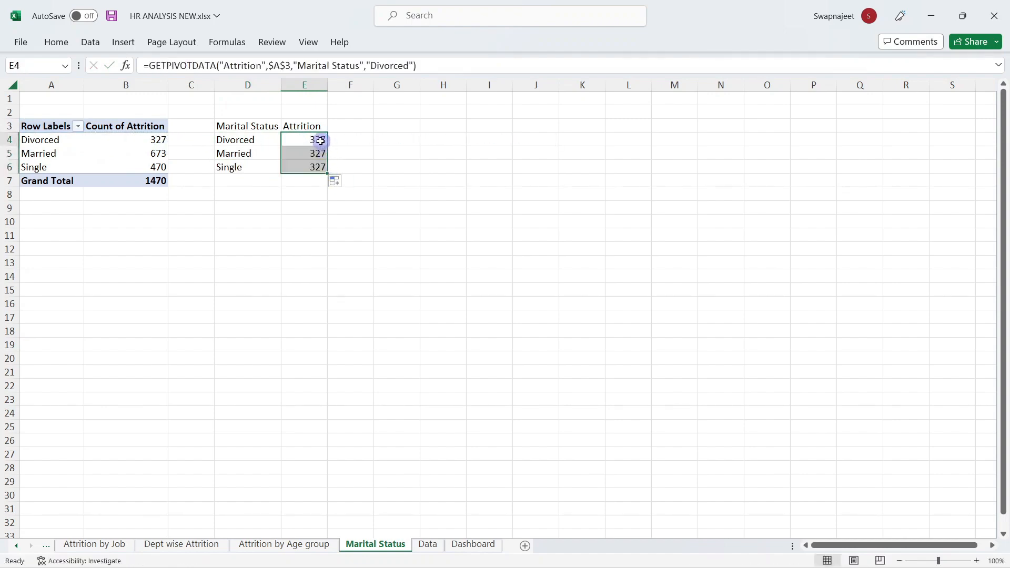
Step: Make E4's formula use A4 instead of "Divorced", refill to E6, and select D3:E6
{"action": "left_click", "coordinate": [321, 140]}
{"action": "left_click", "coordinate": [366, 65]}
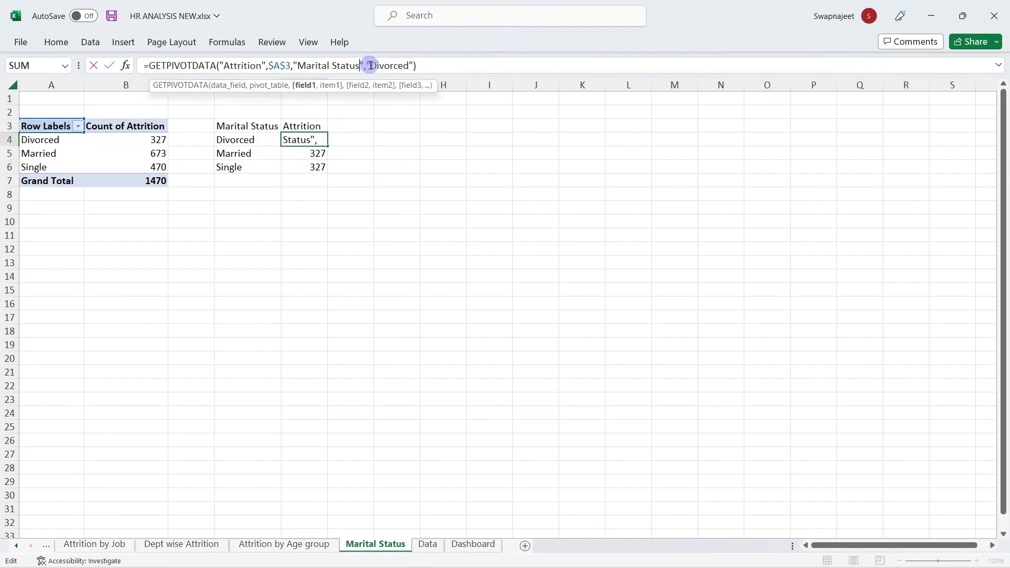
{"action": "left_click", "coordinate": [82, 139]}
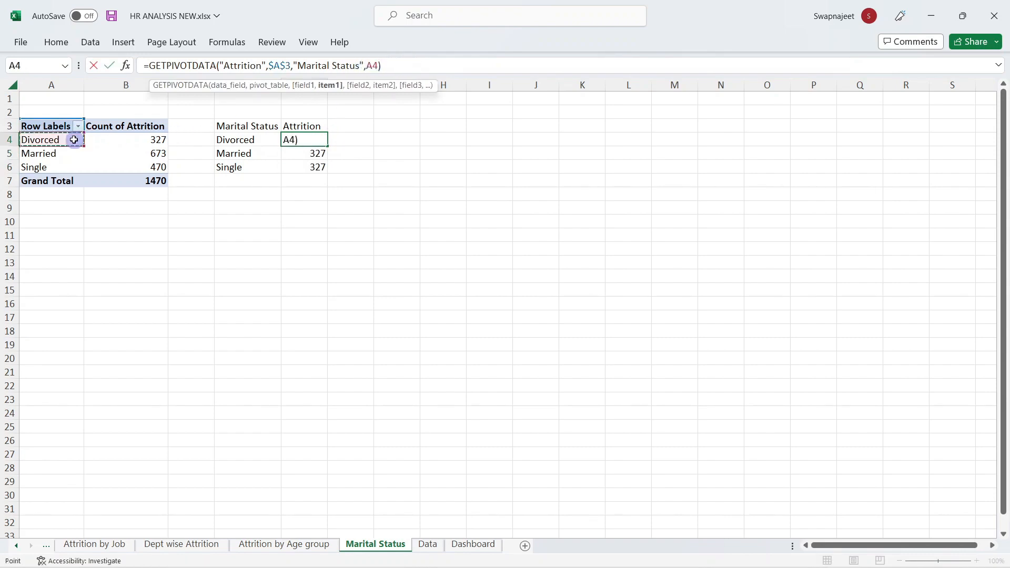
{"action": "key", "text": "Return"}
{"action": "left_click", "coordinate": [308, 142]}
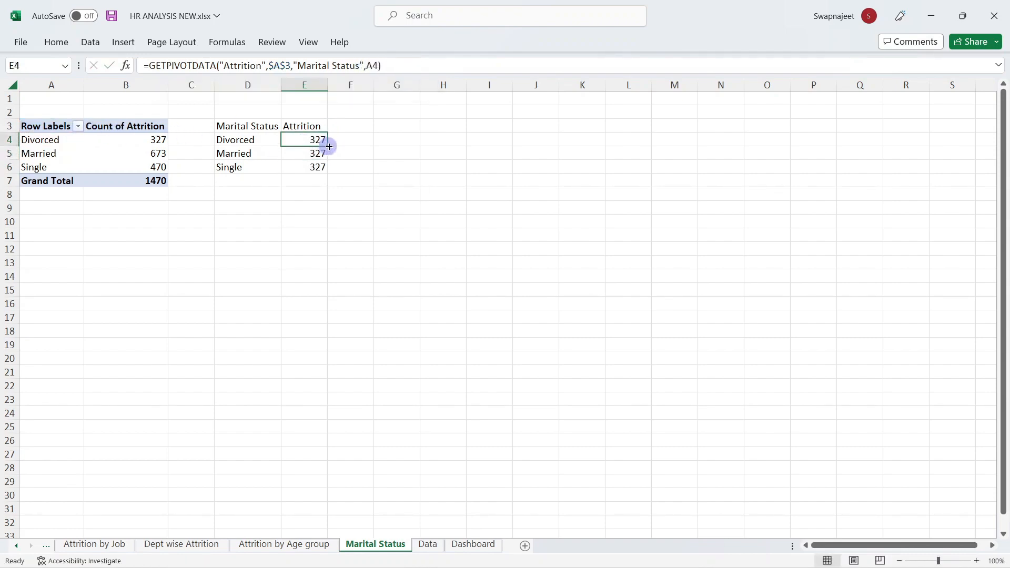
{"action": "left_click_drag", "start_coordinate": [327, 146], "coordinate": [327, 169]}
{"action": "left_click", "coordinate": [393, 214]}
{"action": "left_click_drag", "start_coordinate": [242, 127], "coordinate": [322, 172]}
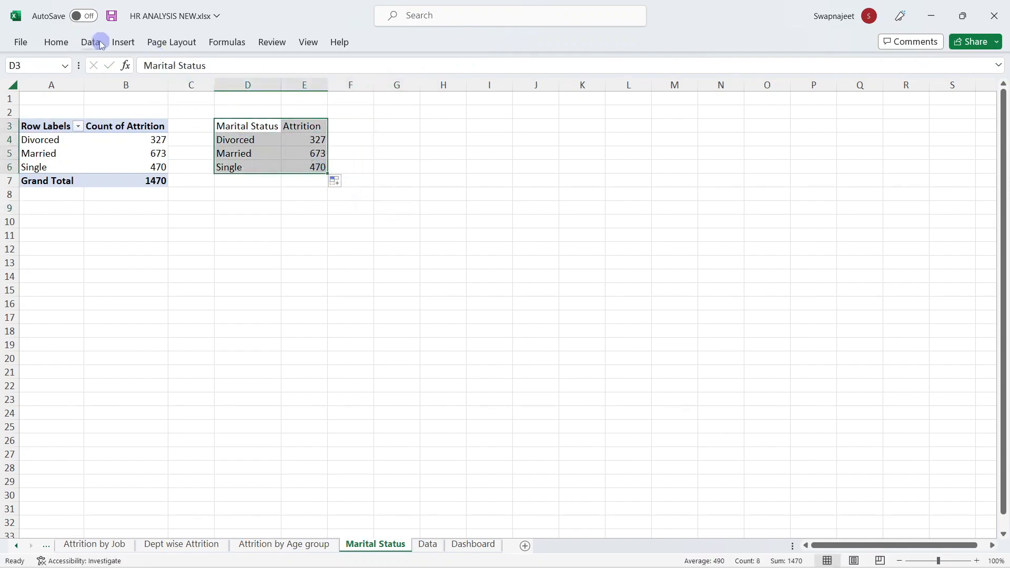
{"action": "left_click", "coordinate": [123, 42]}
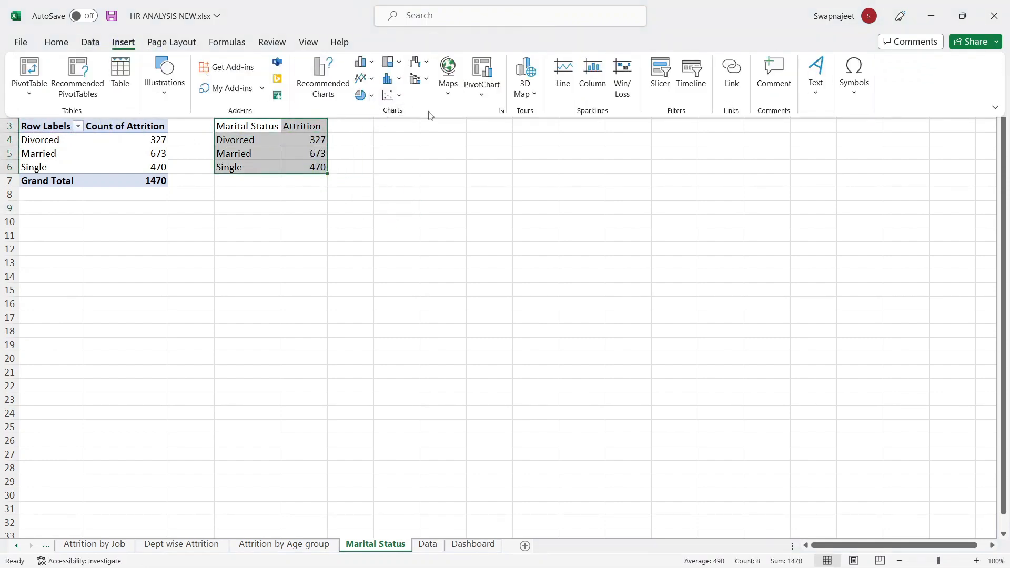
Step: Insert a Funnel chart from the marital status table
{"action": "left_click", "coordinate": [504, 111]}
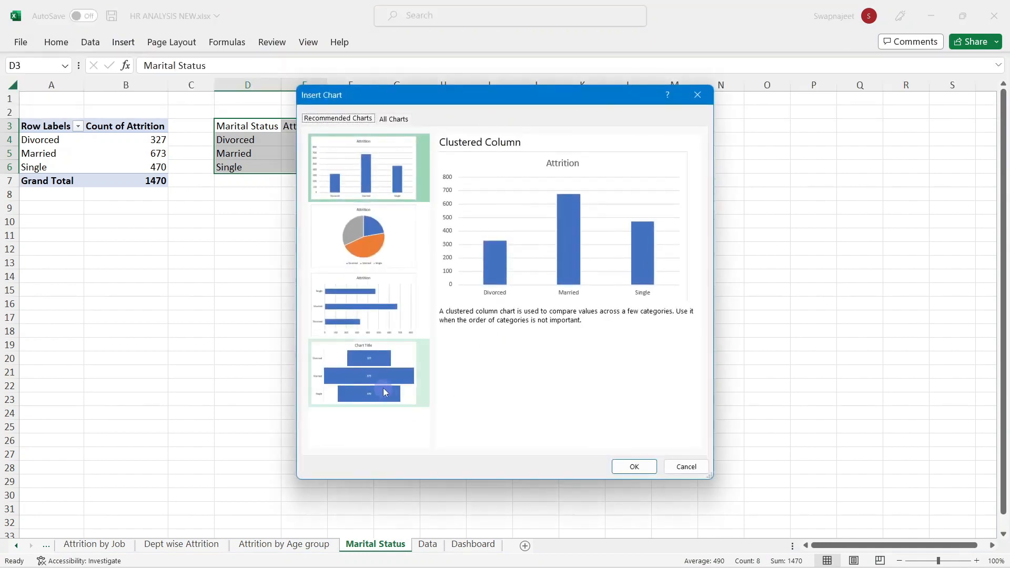
{"action": "left_click", "coordinate": [388, 393]}
{"action": "left_click", "coordinate": [634, 467]}
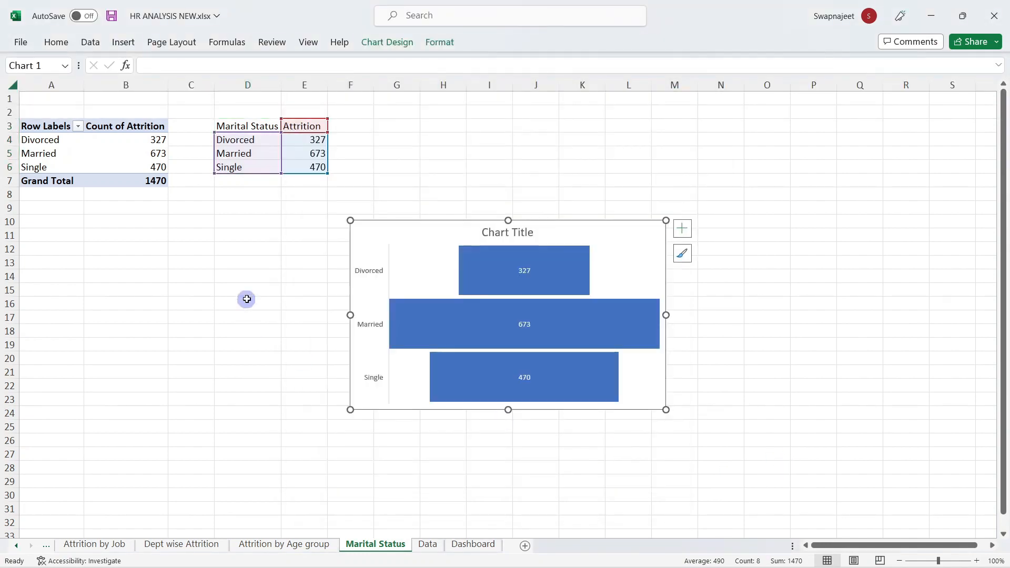
{"action": "right_click", "coordinate": [323, 154]}
{"action": "key", "text": "Escape"}
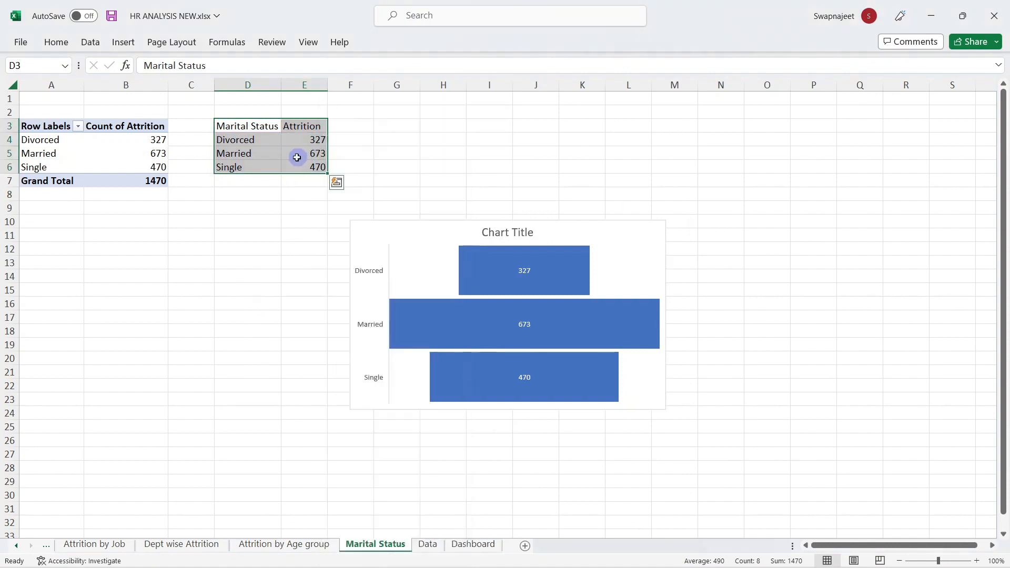
{"action": "right_click", "coordinate": [302, 158]}
{"action": "key", "text": "Escape"}
Step: Sort the pivot counts smallest to largest: Divorced 327, Single 470, Married 673
{"action": "left_click", "coordinate": [298, 156]}
{"action": "right_click", "coordinate": [297, 155]}
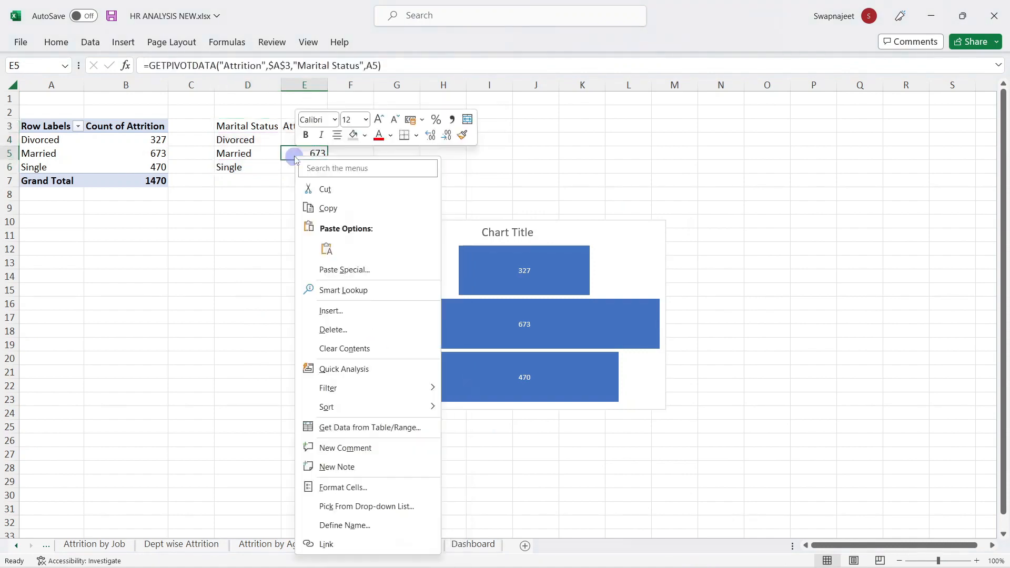
{"action": "mouse_move", "coordinate": [367, 407]}
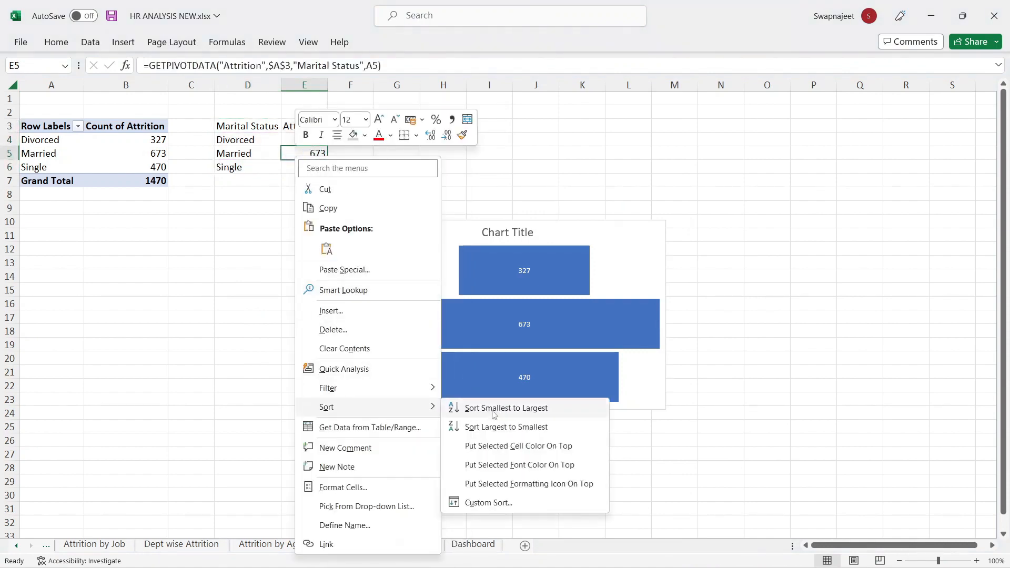
{"action": "left_click", "coordinate": [493, 418]}
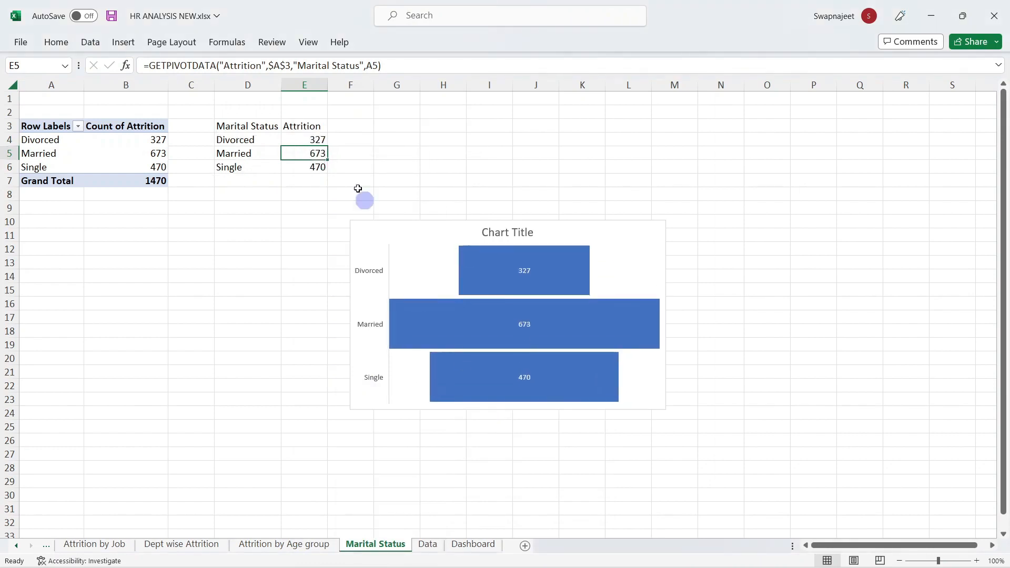
{"action": "right_click", "coordinate": [306, 151]}
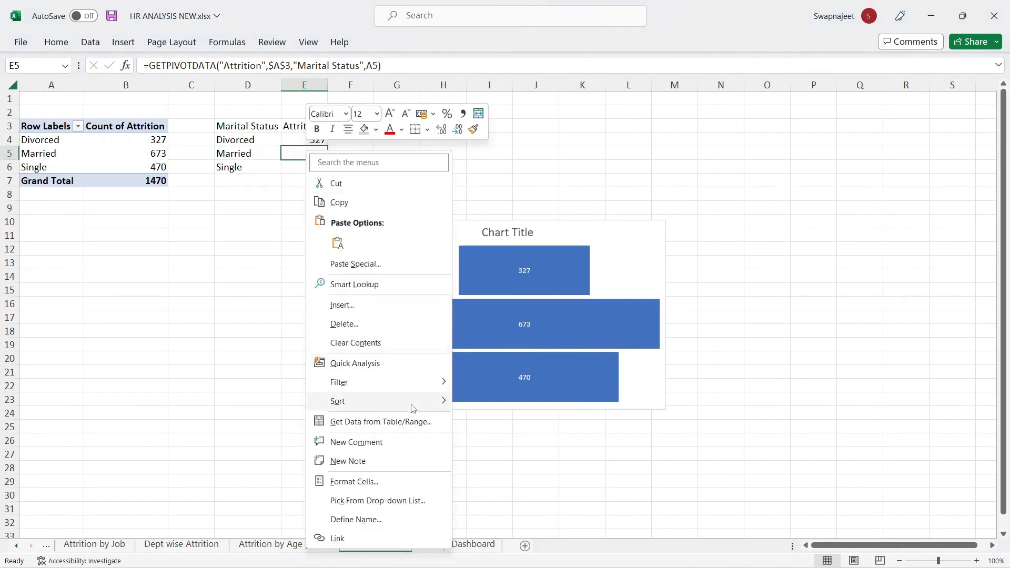
{"action": "mouse_move", "coordinate": [413, 403]}
{"action": "left_click", "coordinate": [524, 422]}
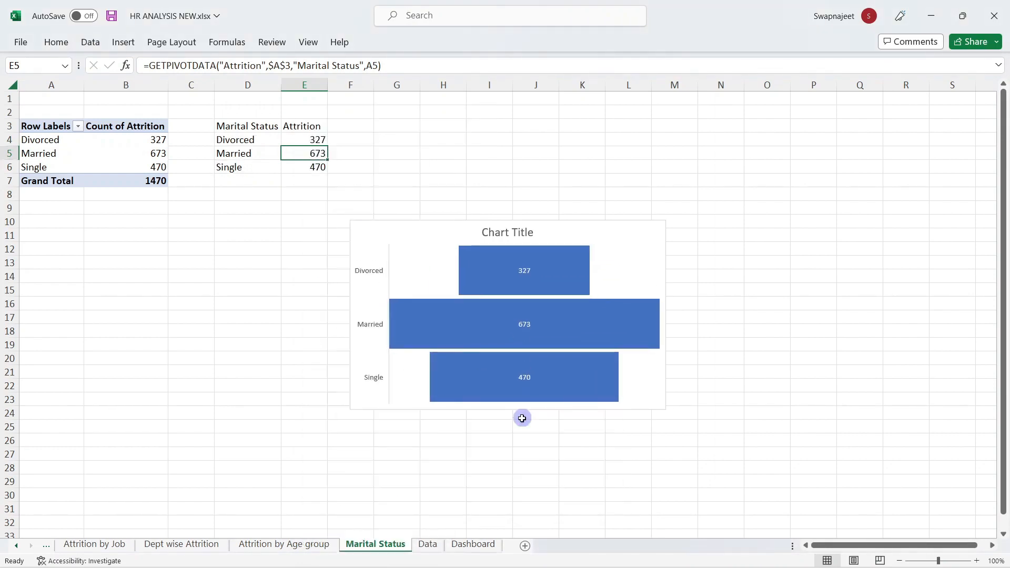
{"action": "left_click", "coordinate": [256, 209]}
{"action": "right_click", "coordinate": [151, 155]}
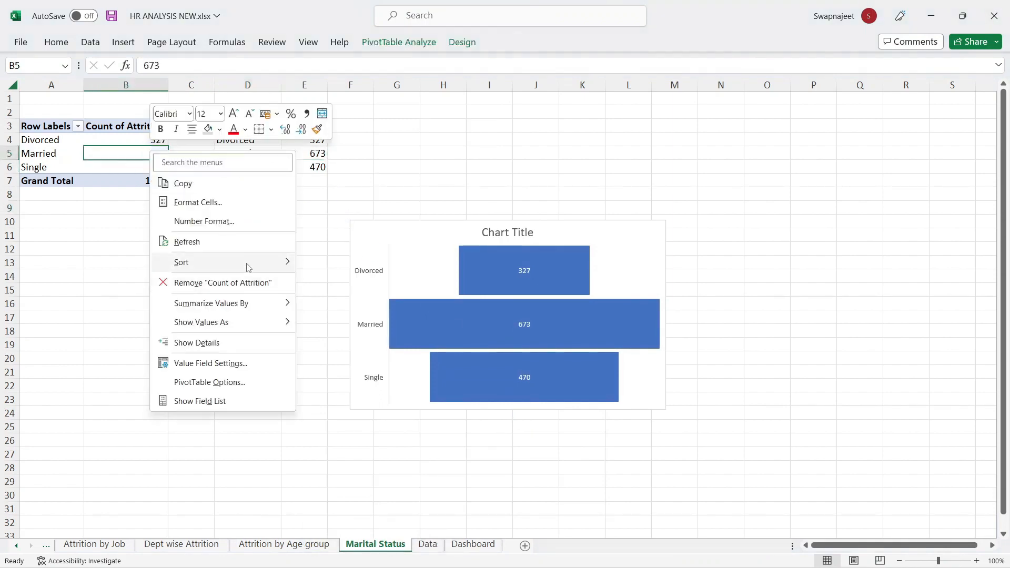
{"action": "mouse_move", "coordinate": [181, 262]}
{"action": "left_click", "coordinate": [349, 264]}
{"action": "left_click", "coordinate": [765, 219]}
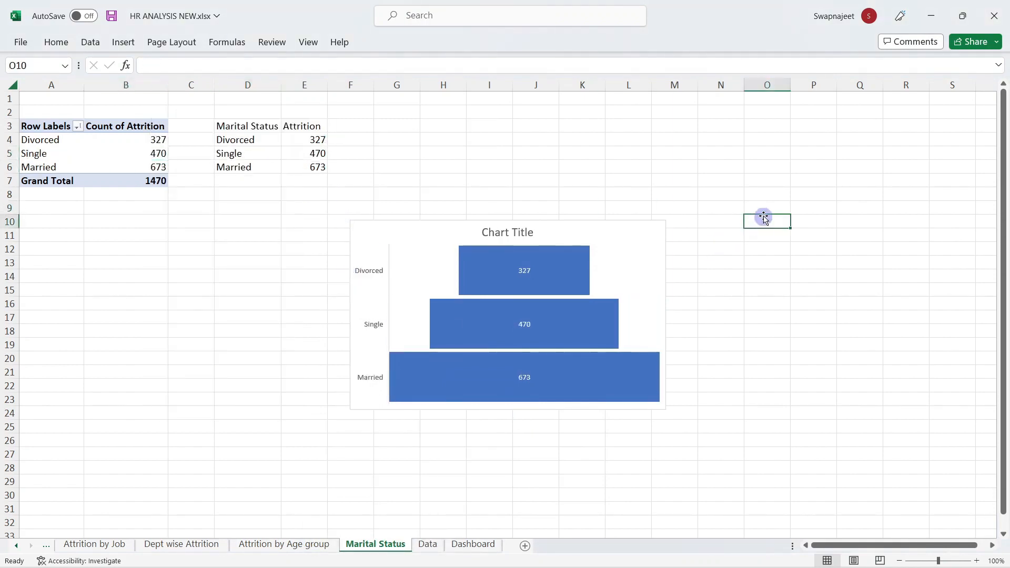
Step: Delete the funnel chart's title and paste a copy onto the Dashboard sheet
{"action": "left_click", "coordinate": [493, 232]}
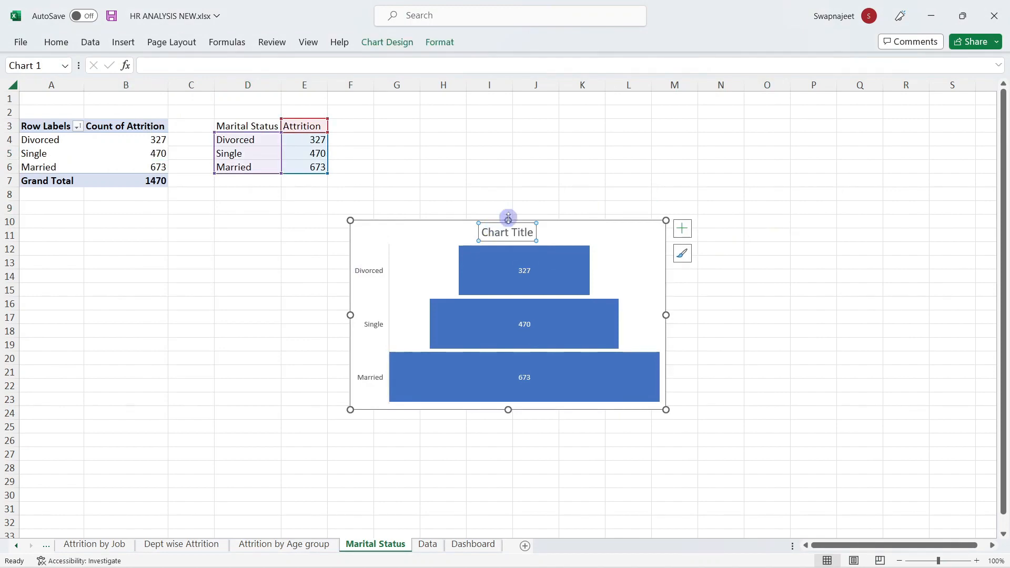
{"action": "key", "text": "Delete"}
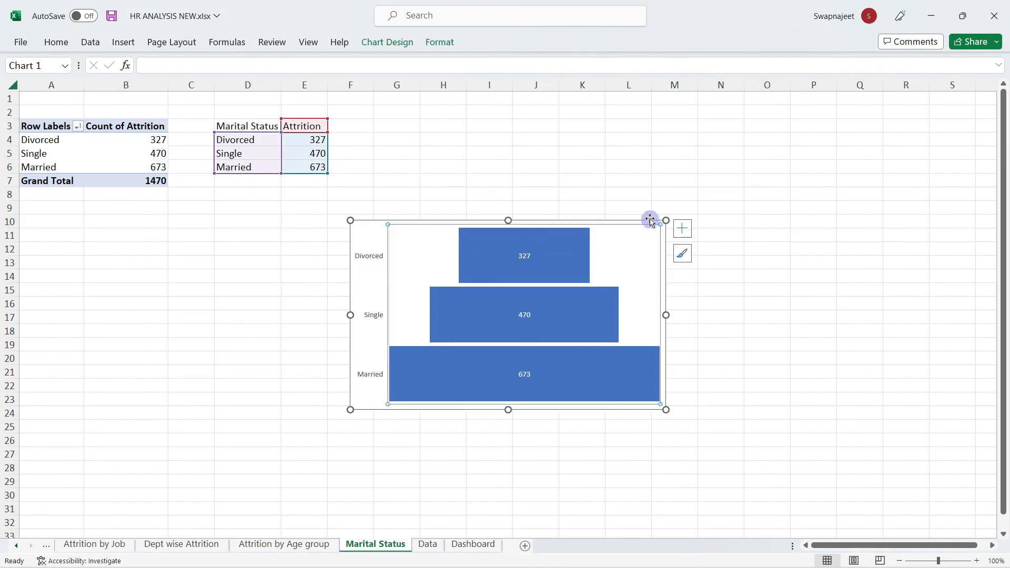
{"action": "key", "text": "ctrl+c"}
{"action": "left_click", "coordinate": [473, 544]}
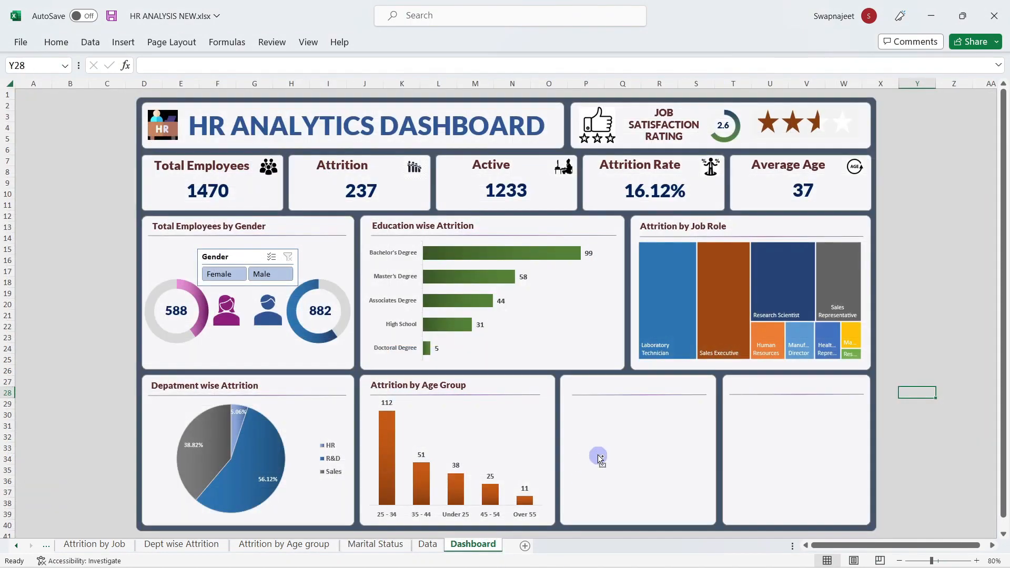
{"action": "key", "text": "ctrl+v"}
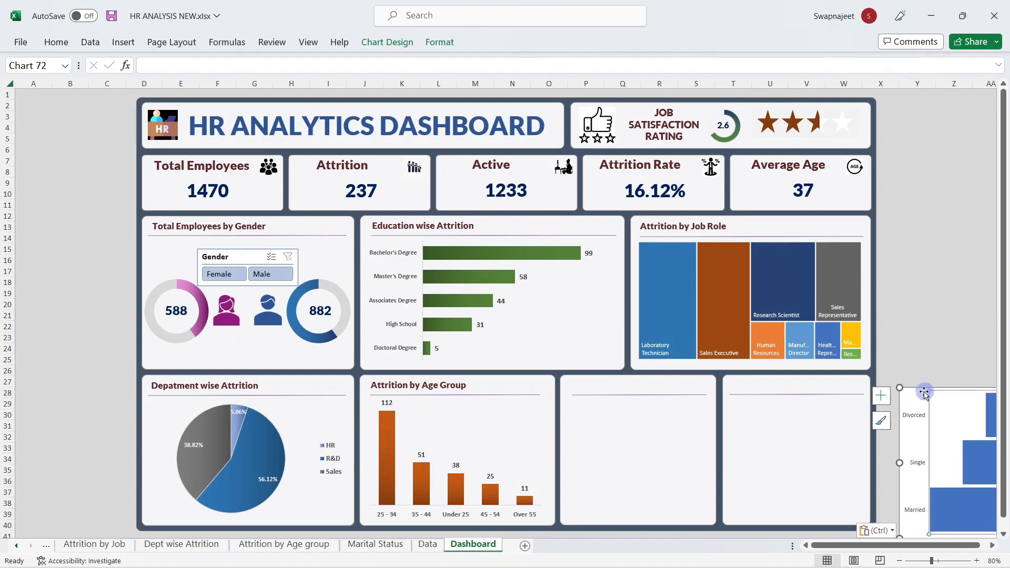
Step: Move and resize the funnel chart into the empty panel beside Attrition by Age Group
{"action": "left_click_drag", "start_coordinate": [923, 390], "coordinate": [584, 375]}
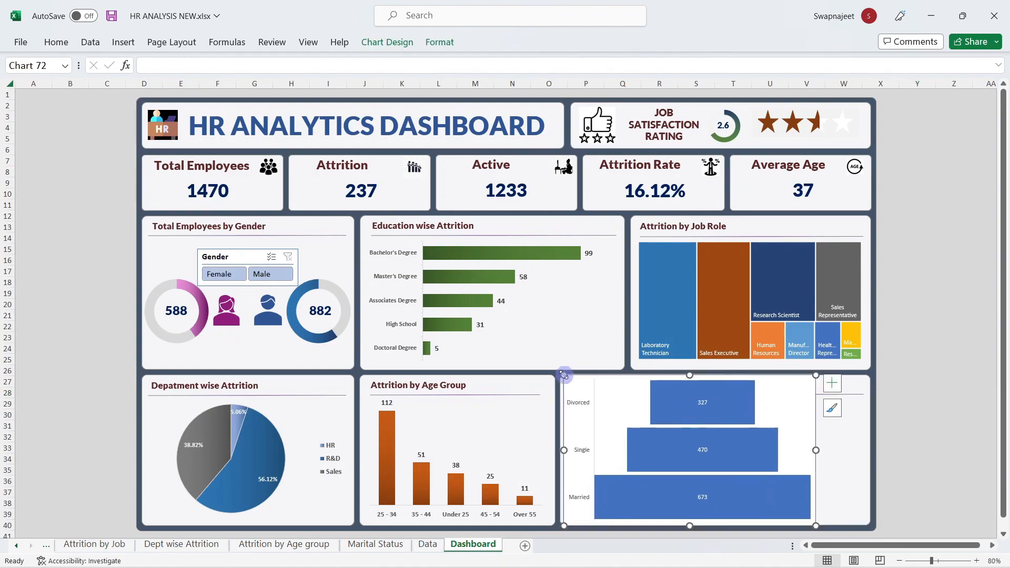
{"action": "left_click_drag", "start_coordinate": [816, 449], "coordinate": [711, 451]}
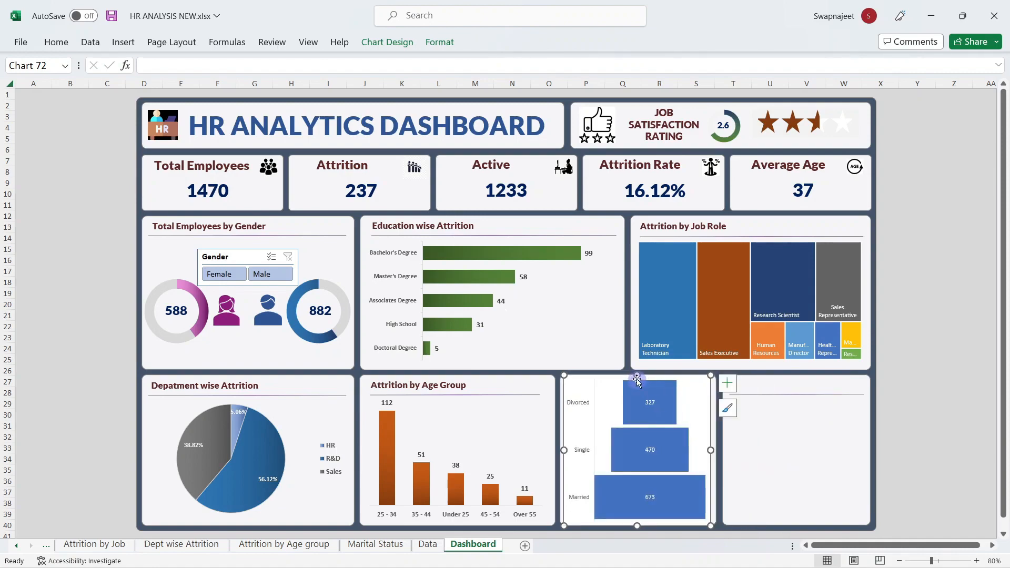
{"action": "left_click_drag", "start_coordinate": [629, 404], "coordinate": [637, 399]}
{"action": "left_click_drag", "start_coordinate": [637, 525], "coordinate": [637, 523]}
Step: Remove the funnel chart area's background fill and border
{"action": "right_click", "coordinate": [695, 422]}
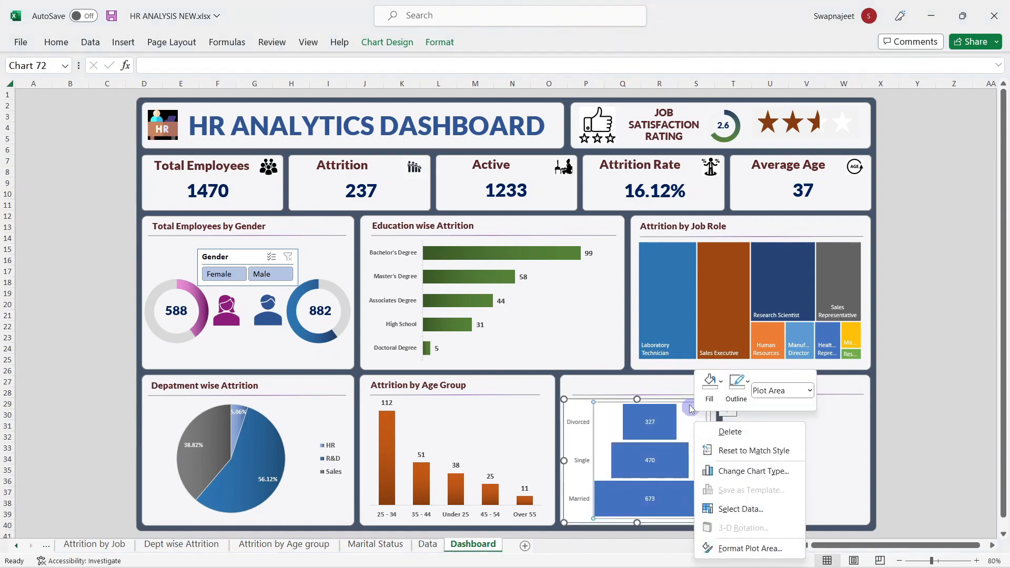
{"action": "right_click", "coordinate": [574, 404]}
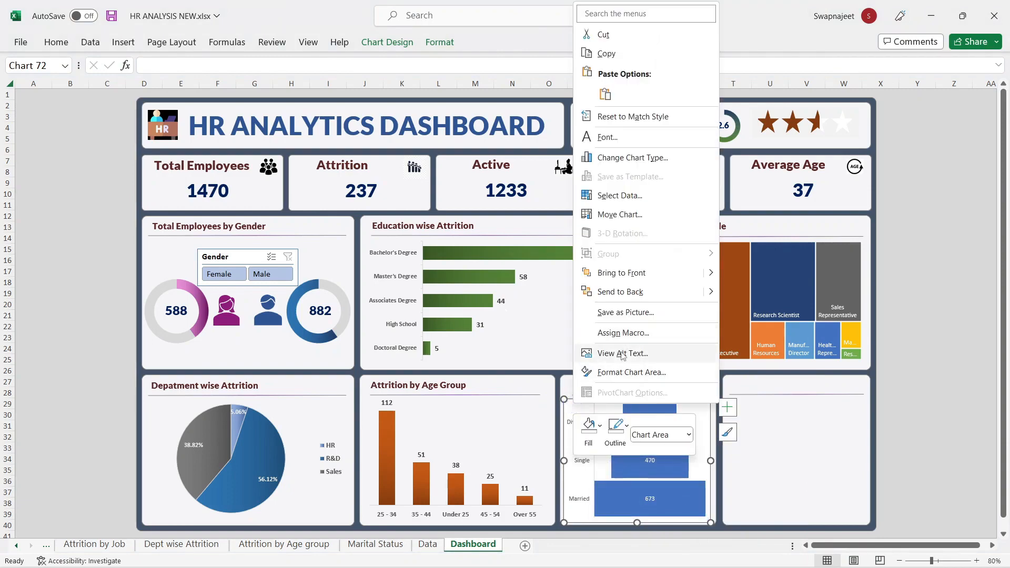
{"action": "left_click", "coordinate": [623, 371]}
{"action": "scroll", "coordinate": [742, 232], "scroll_direction": "up", "scroll_amount": 2}
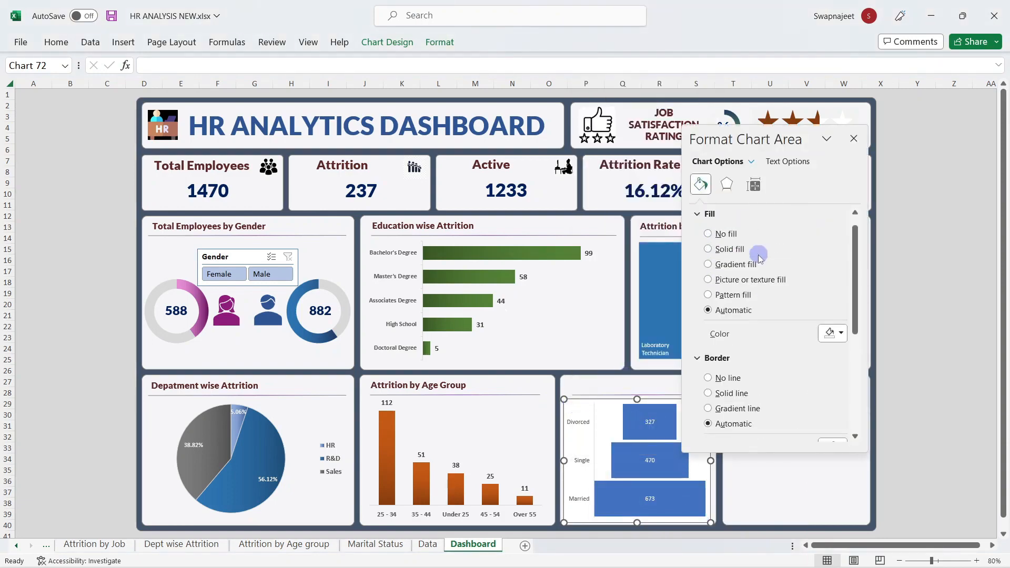
{"action": "left_click", "coordinate": [707, 240]}
{"action": "left_click", "coordinate": [729, 353]}
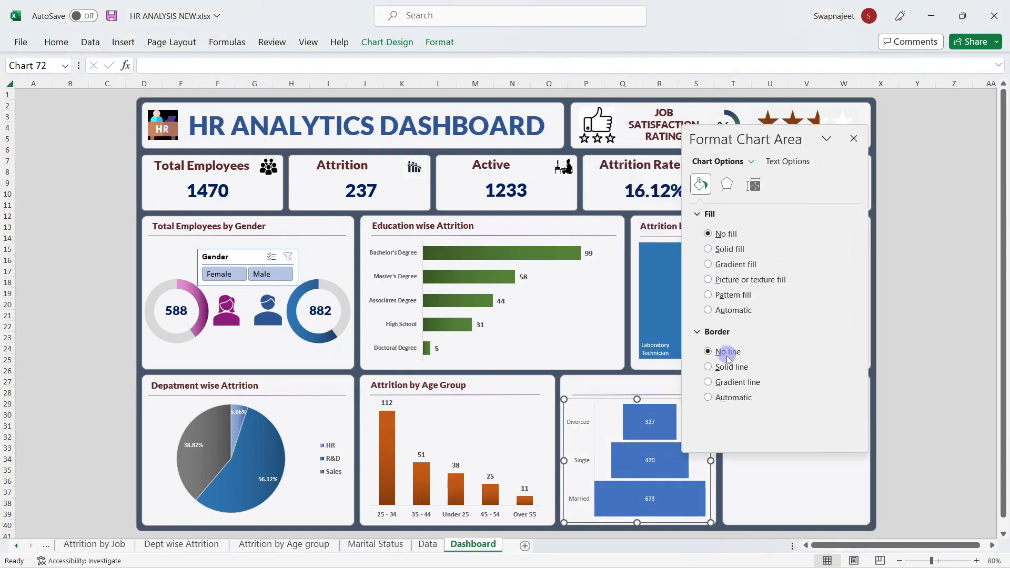
Step: Fill the funnel bars with a dark green gradient at a 180° angle
{"action": "left_click", "coordinate": [660, 422]}
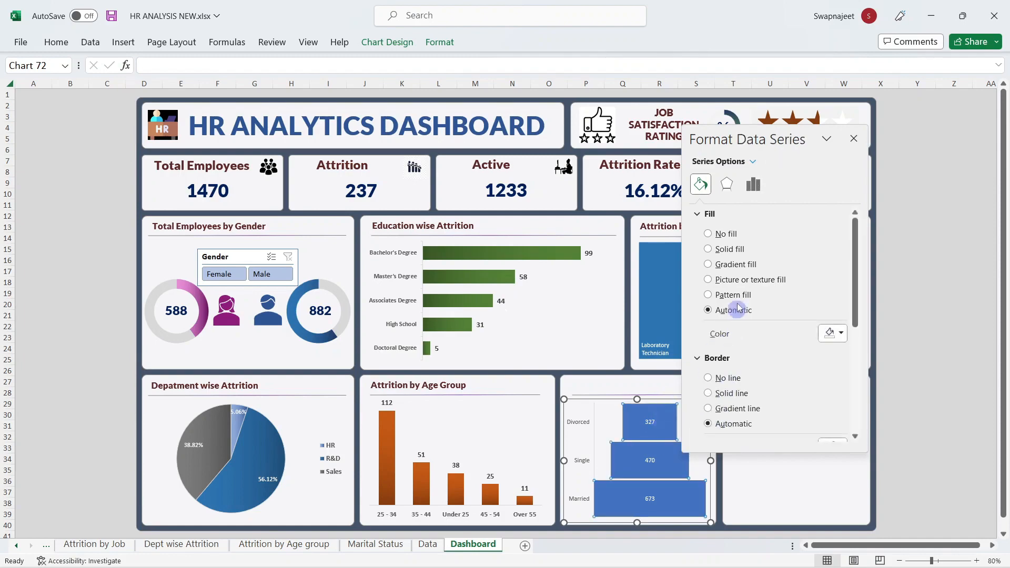
{"action": "left_click", "coordinate": [736, 264]}
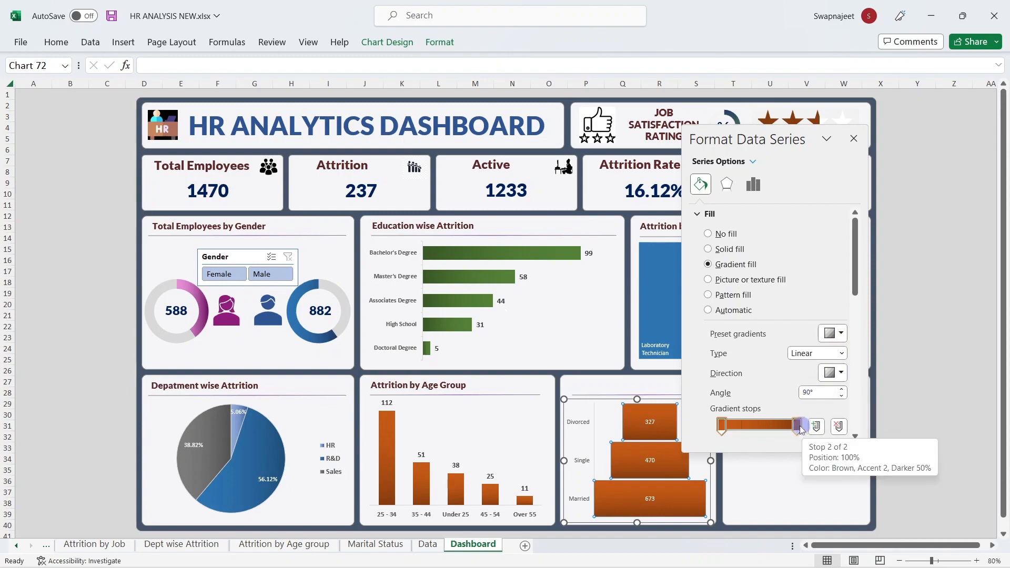
{"action": "scroll", "coordinate": [840, 407], "scroll_direction": "down", "scroll_amount": 3}
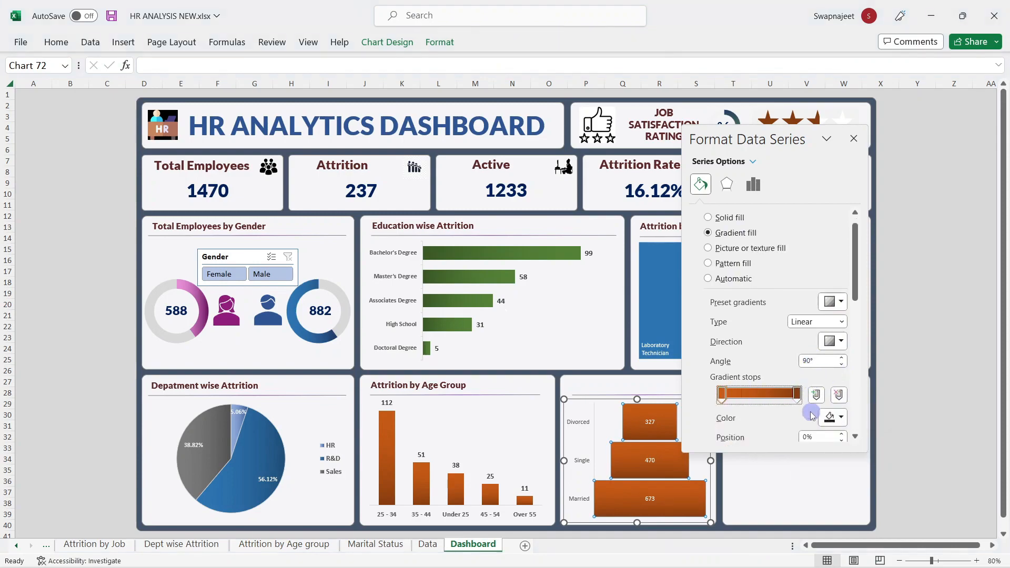
{"action": "left_click", "coordinate": [840, 387]}
{"action": "left_click", "coordinate": [919, 274]}
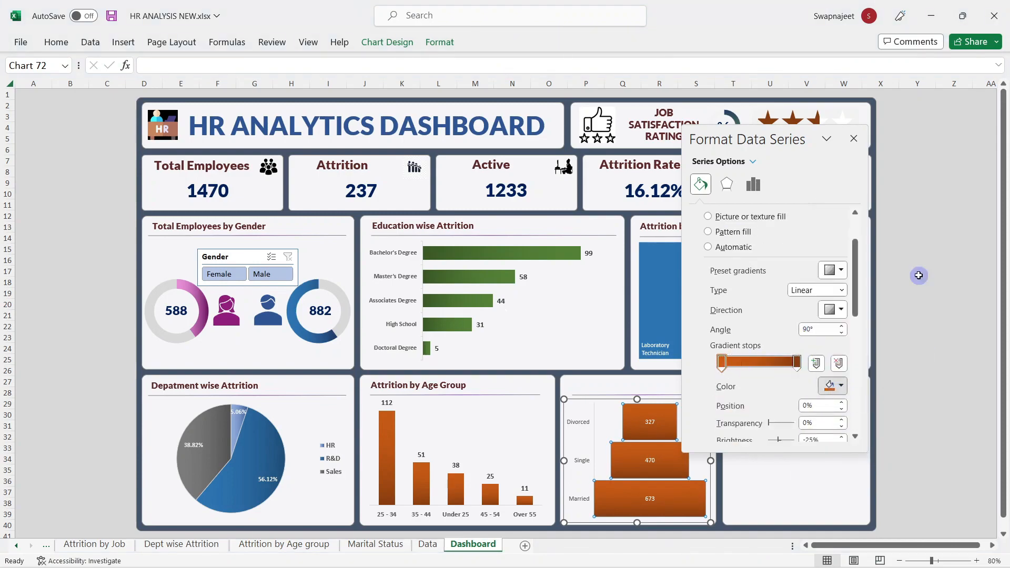
{"action": "left_click", "coordinate": [797, 362]}
{"action": "left_click", "coordinate": [840, 386]}
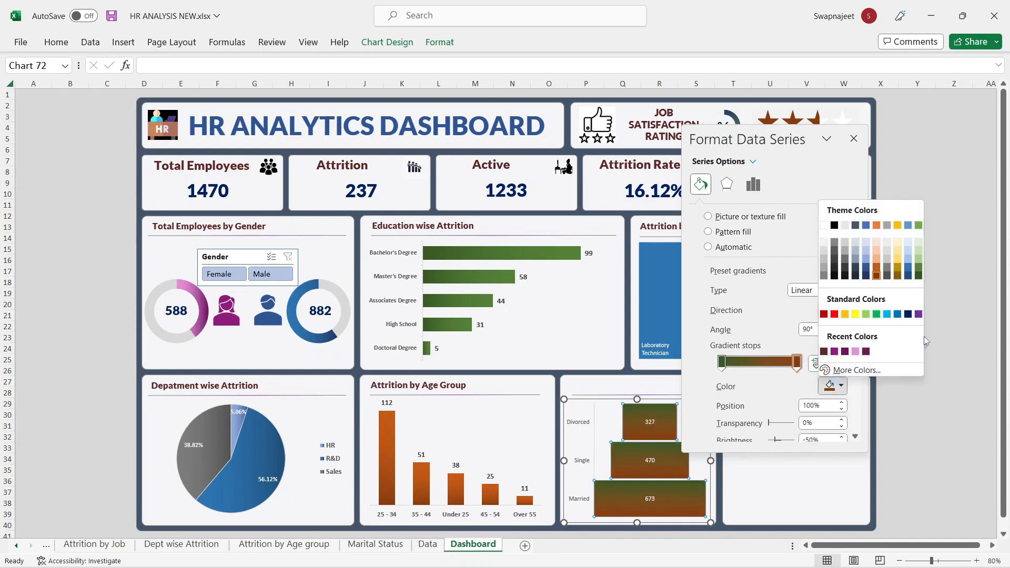
{"action": "left_click", "coordinate": [918, 274]}
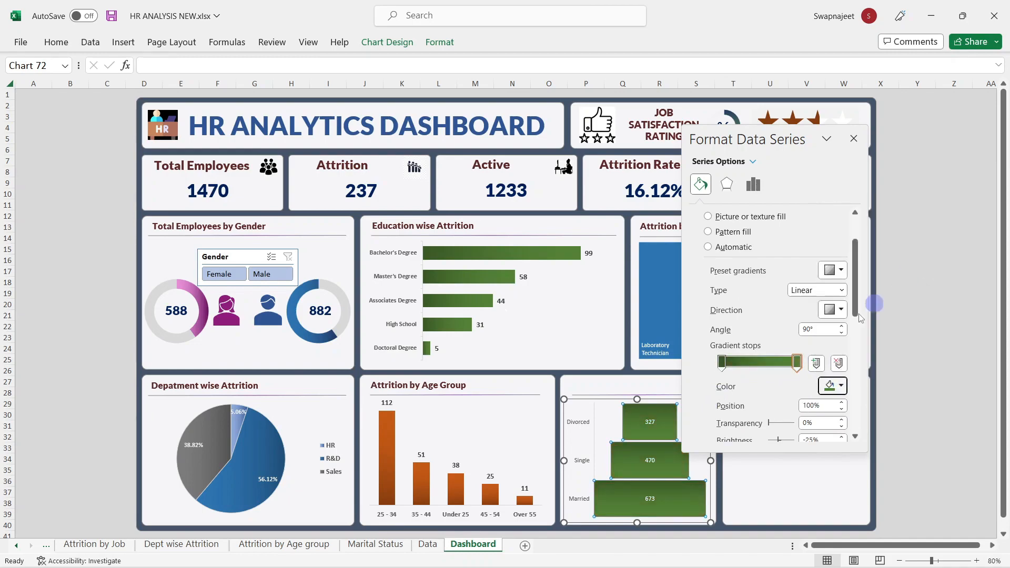
{"action": "left_click", "coordinate": [814, 331]}
{"action": "type", "text": "180"}
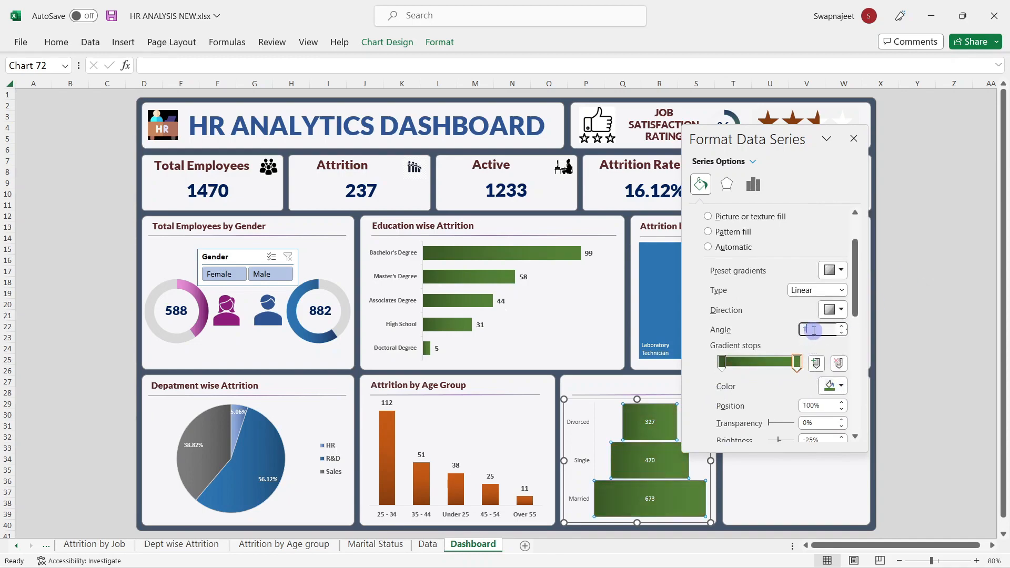
{"action": "key", "text": "Return"}
{"action": "left_click", "coordinate": [854, 138]}
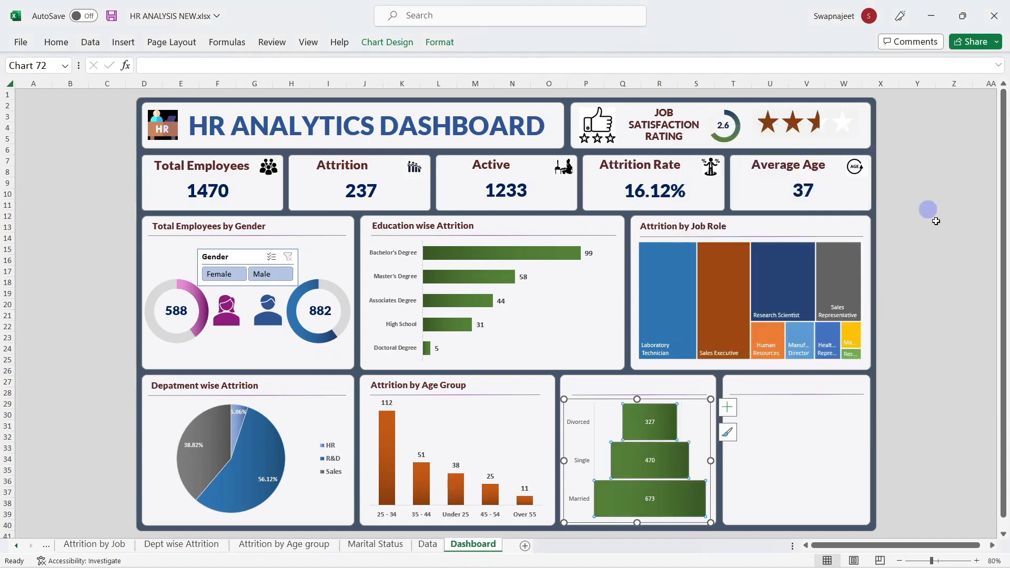
{"action": "left_click", "coordinate": [941, 228]}
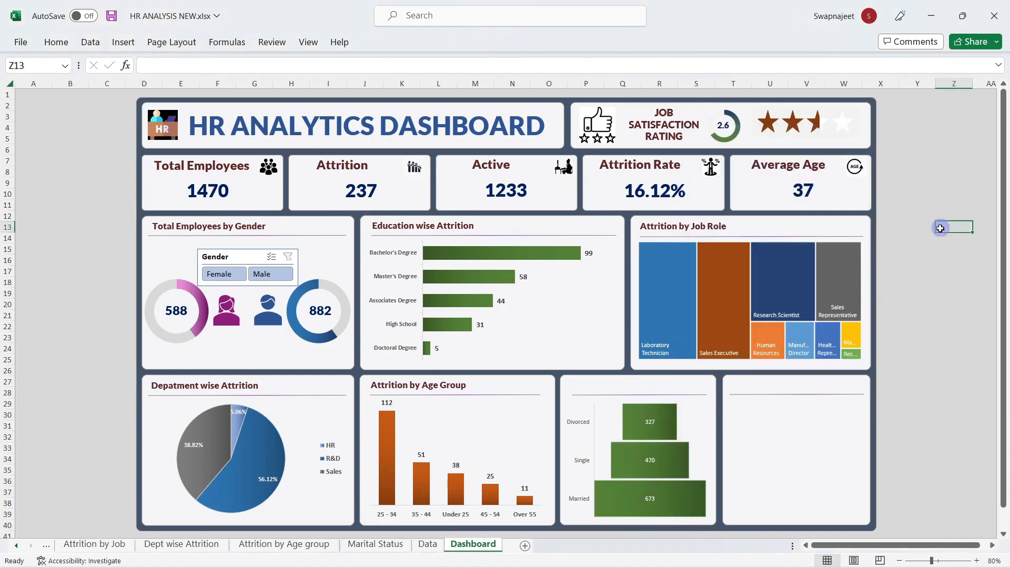
Step: Duplicate the Attrition by Age Group title onto the funnel chart, retitled 'Attrition by Marital Status'
{"action": "left_click", "coordinate": [424, 378]}
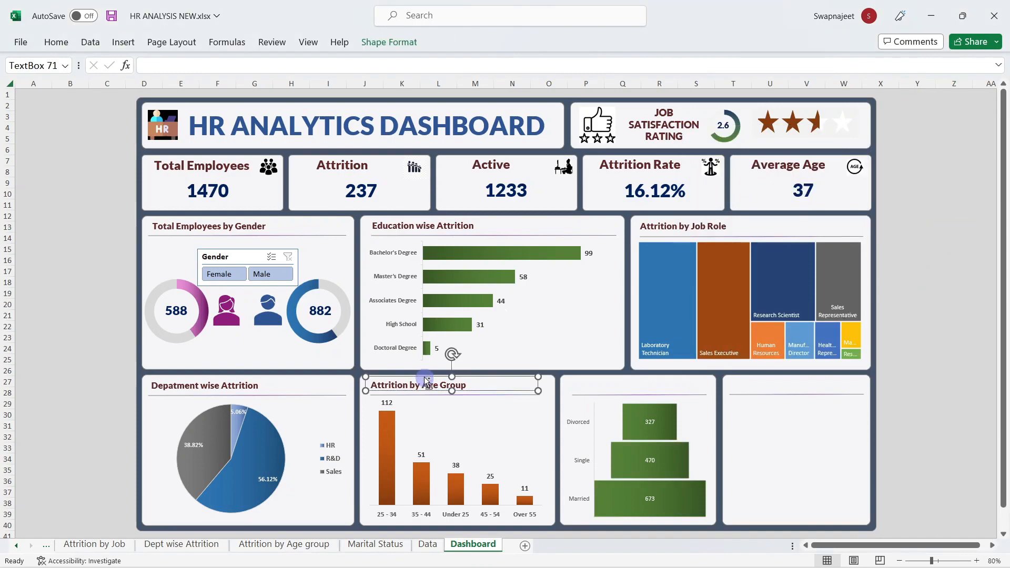
{"action": "key", "text": "ctrl+d"}
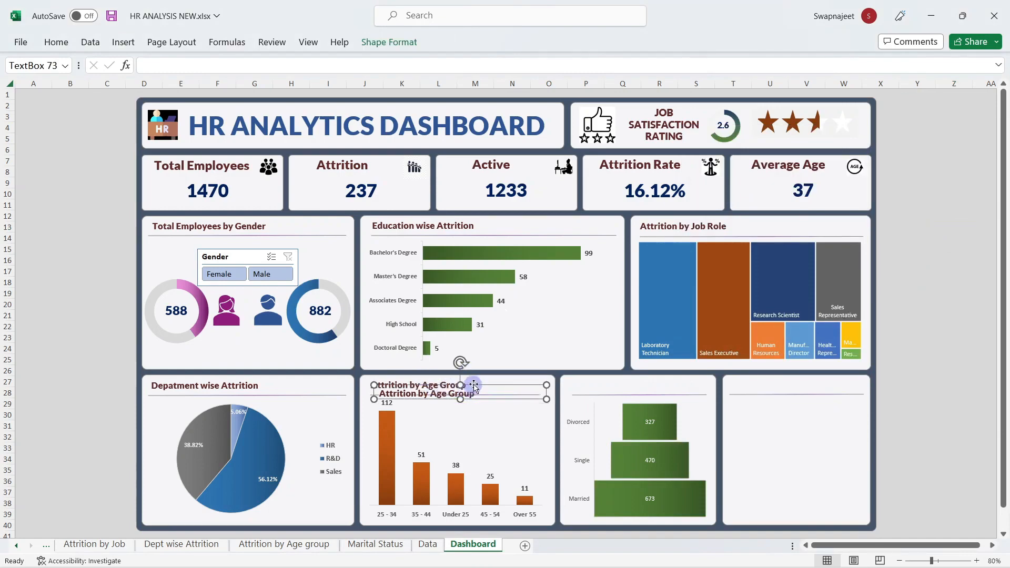
{"action": "left_click_drag", "start_coordinate": [474, 386], "coordinate": [638, 383]}
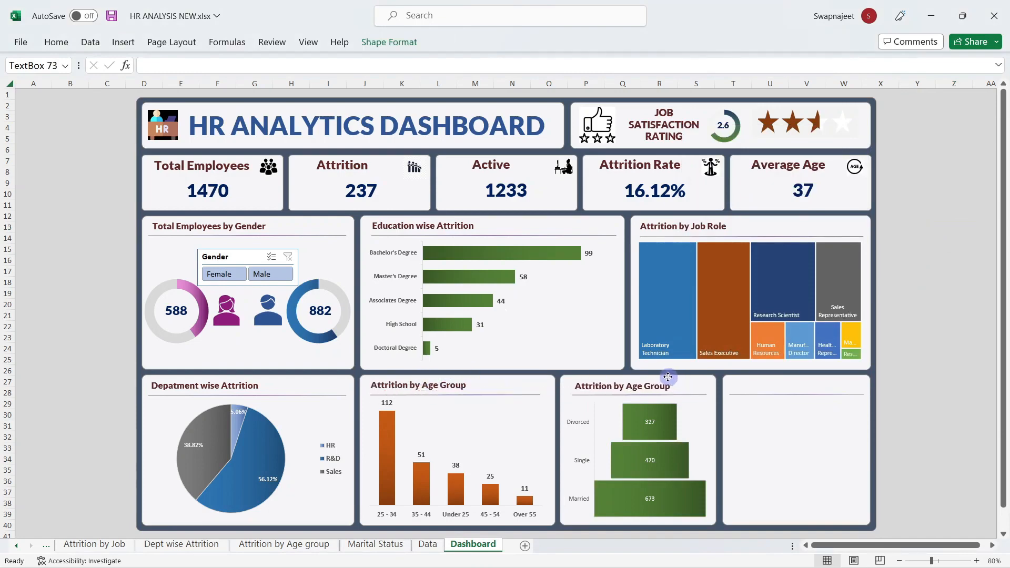
{"action": "triple_click", "coordinate": [637, 385]}
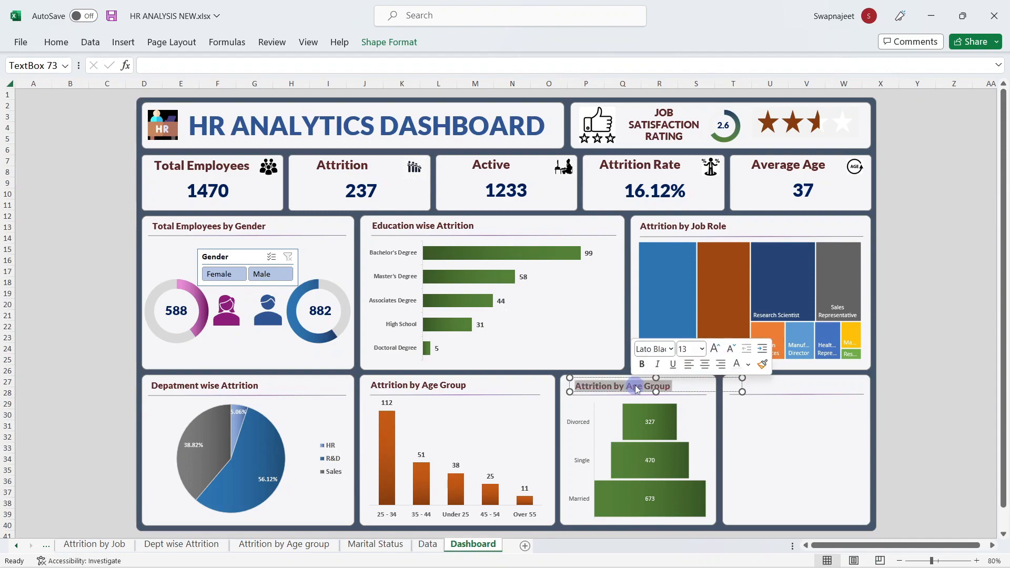
{"action": "type", "text": "arital"}
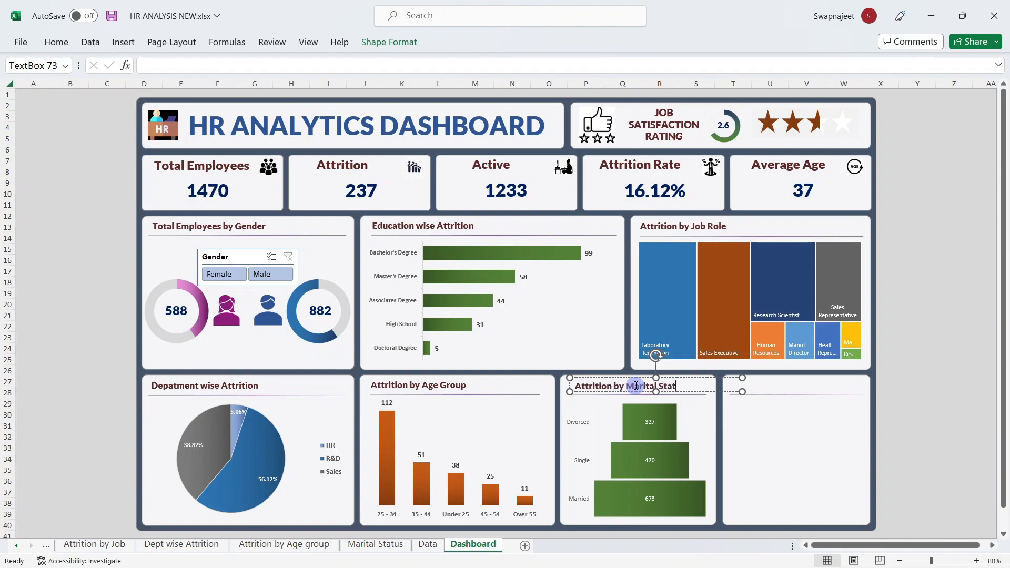
{"action": "left_click", "coordinate": [942, 307]}
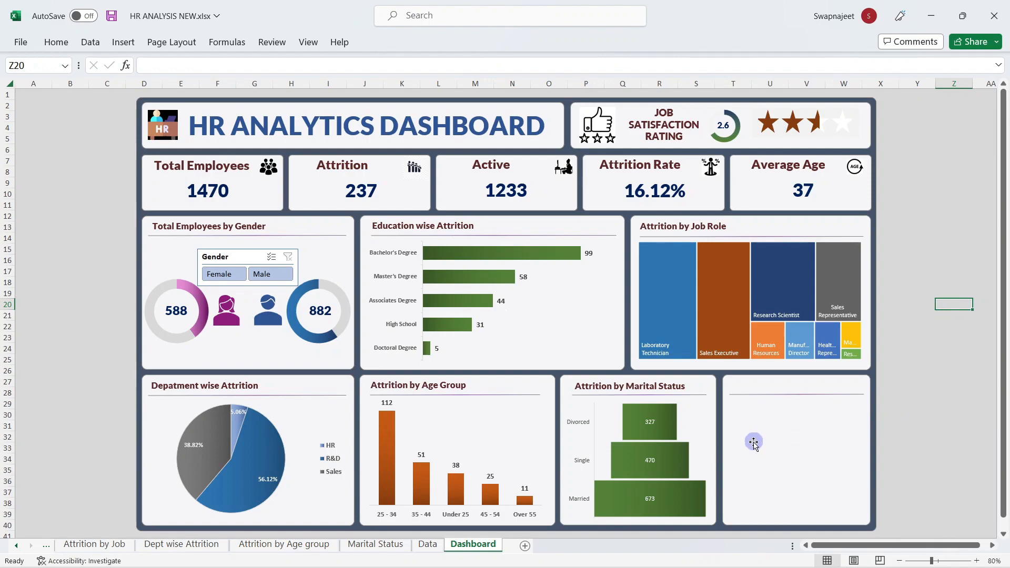
{"action": "left_click", "coordinate": [966, 261]}
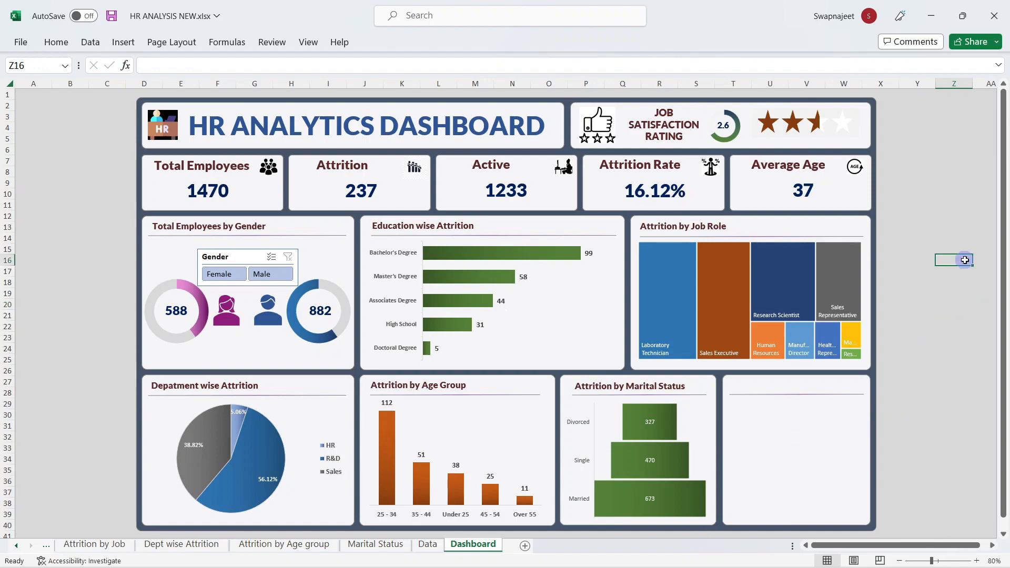
Step: On the Attrition by Age group sheet, insert Department and Education Field slicers for its pivot table
{"action": "left_click", "coordinate": [253, 546]}
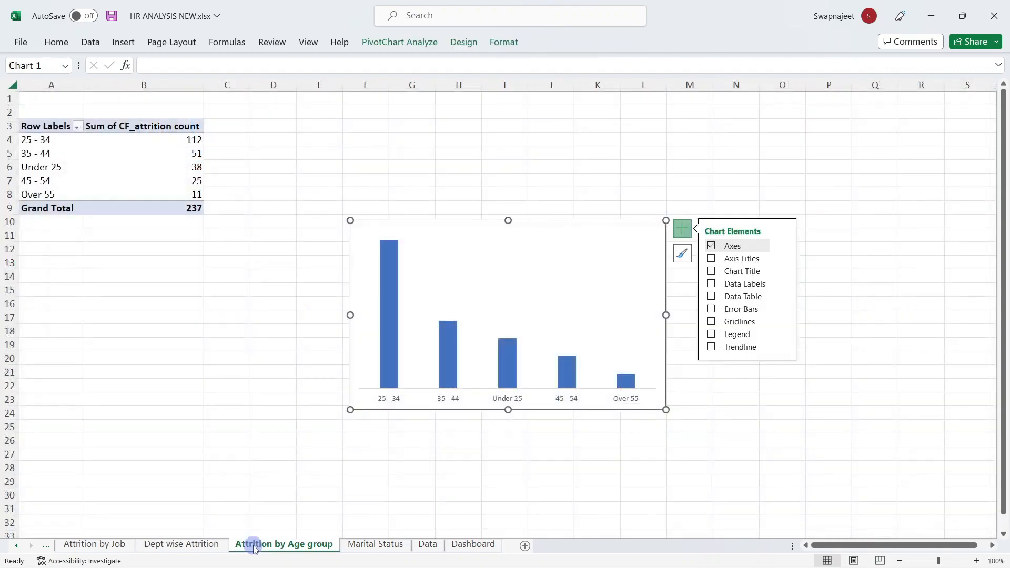
{"action": "left_click", "coordinate": [228, 418]}
{"action": "left_click", "coordinate": [172, 43]}
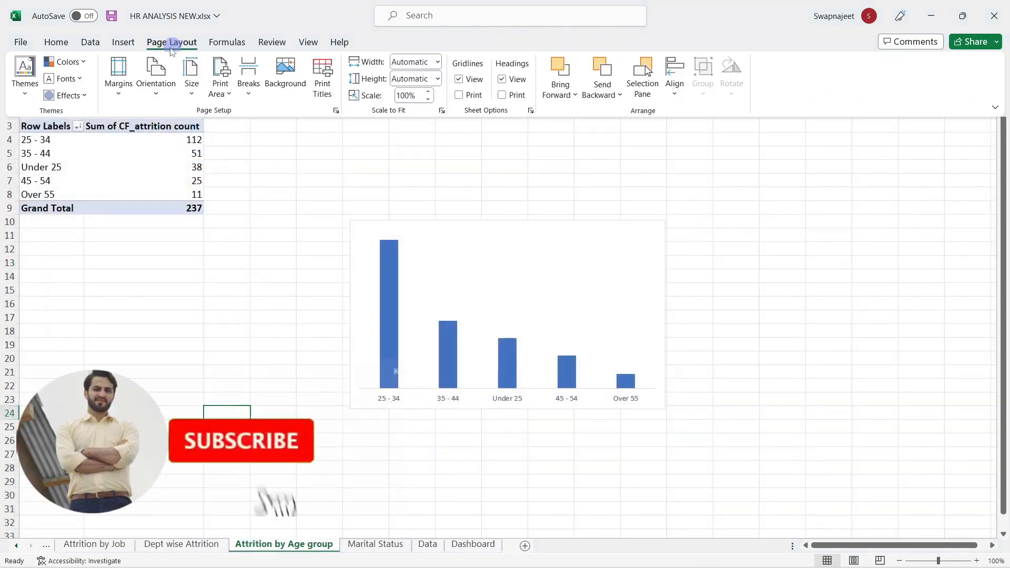
{"action": "left_click", "coordinate": [135, 165]}
{"action": "left_click", "coordinate": [398, 42]}
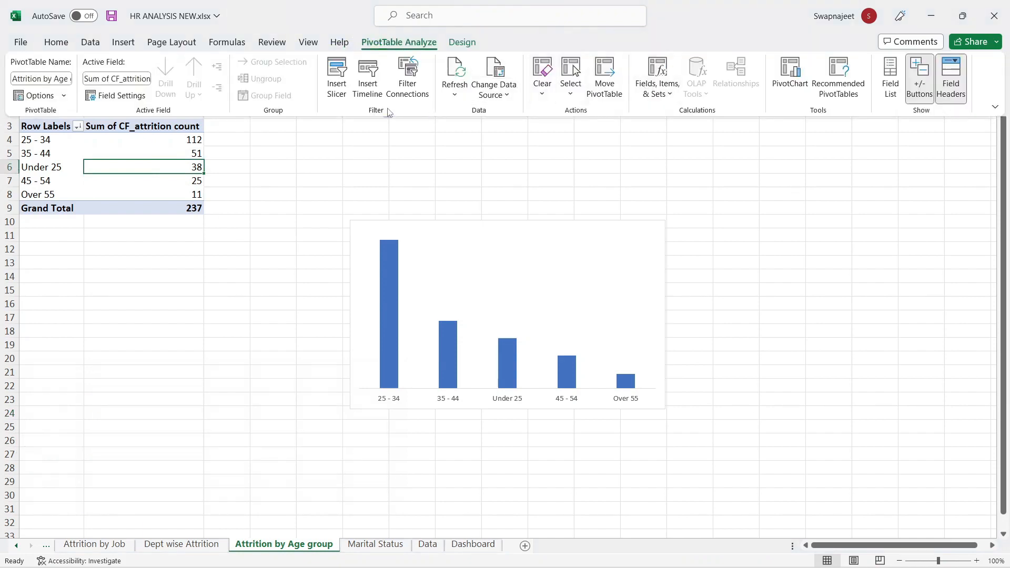
{"action": "left_click", "coordinate": [335, 89]}
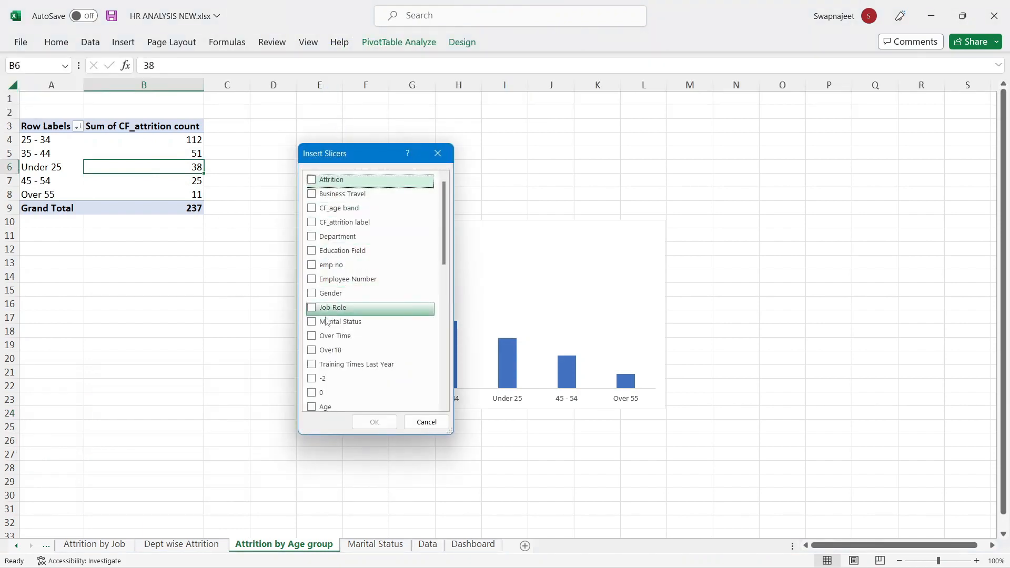
{"action": "scroll", "coordinate": [337, 300], "scroll_direction": "down", "scroll_amount": 2}
{"action": "scroll", "coordinate": [336, 290], "scroll_direction": "up", "scroll_amount": 3}
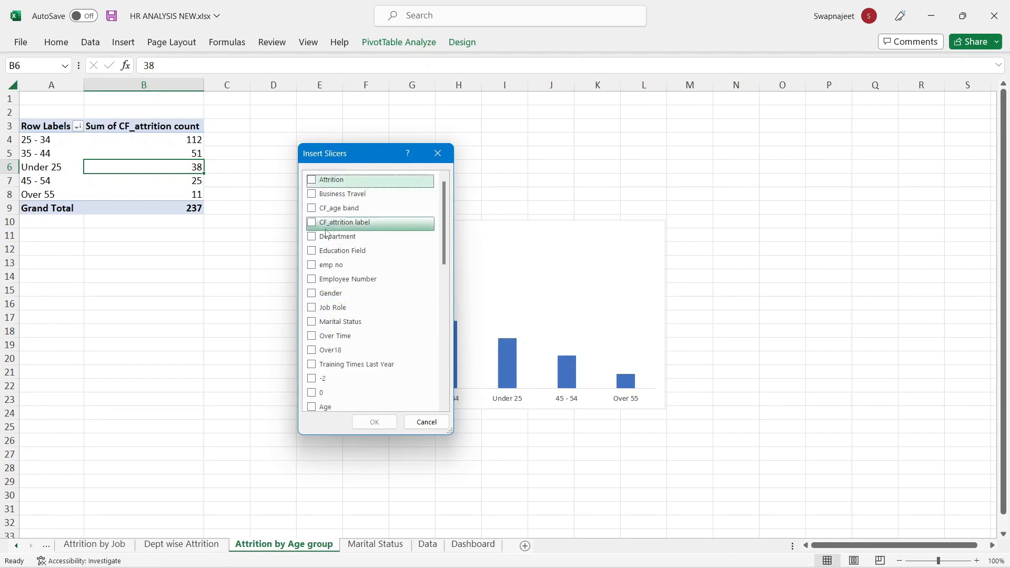
{"action": "left_click", "coordinate": [315, 253]}
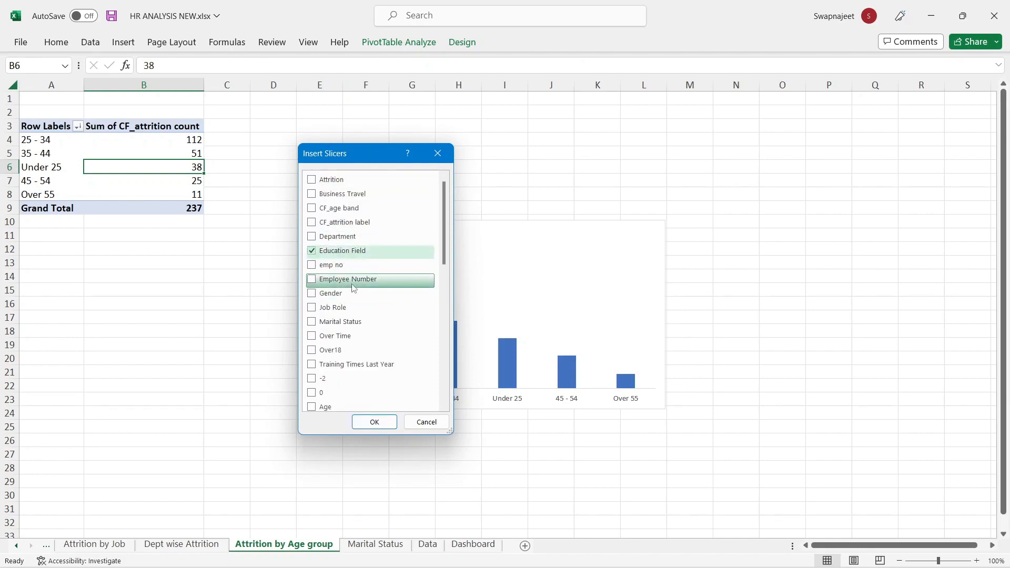
{"action": "left_click", "coordinate": [337, 236]}
{"action": "left_click", "coordinate": [375, 422]}
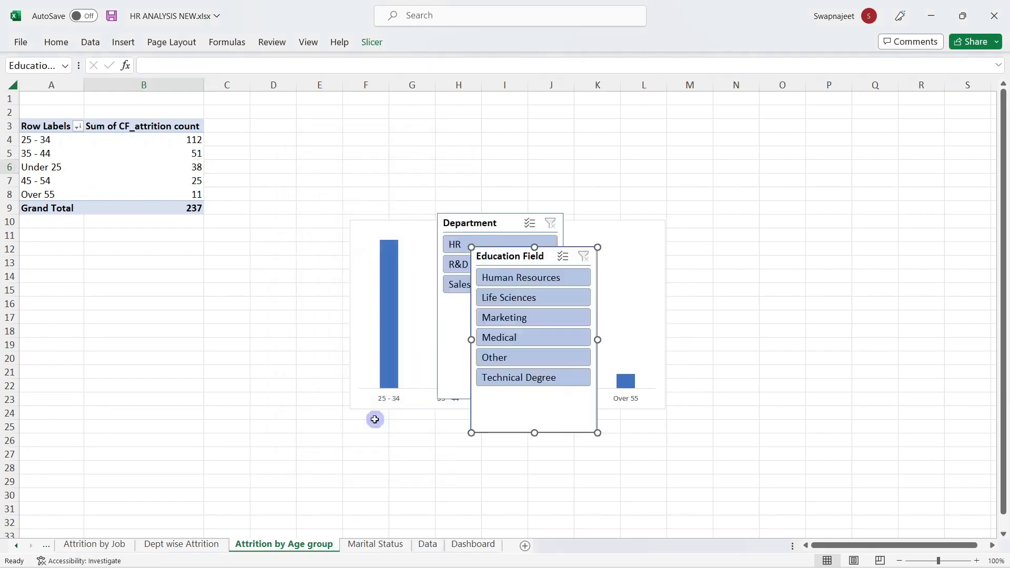
Step: Place both slicers beside the chart, select them together, and go to the Dashboard sheet
{"action": "left_click_drag", "start_coordinate": [484, 230], "coordinate": [743, 163]}
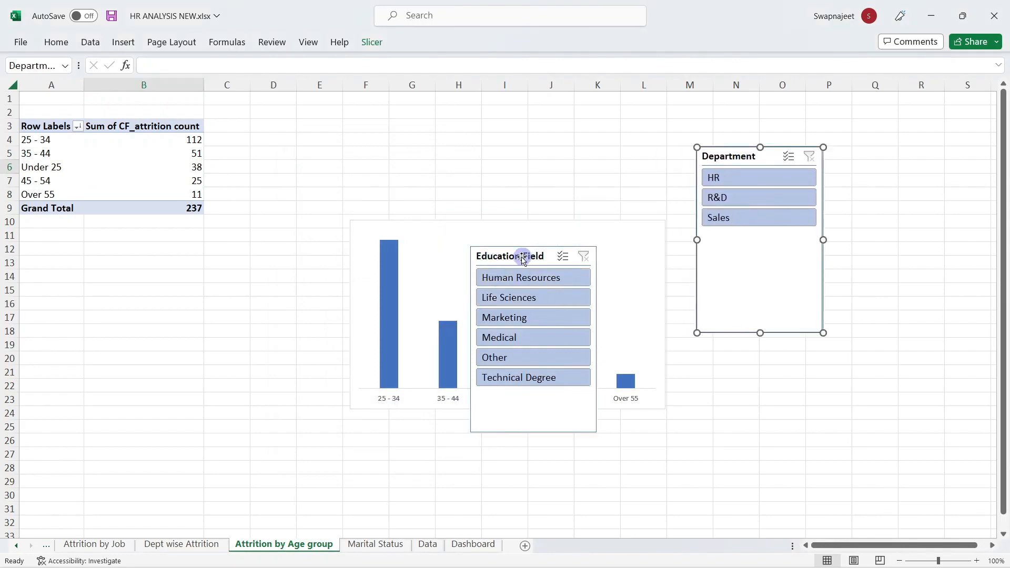
{"action": "left_click_drag", "start_coordinate": [521, 257], "coordinate": [882, 154]}
{"action": "left_click", "coordinate": [771, 158], "text": "ctrl"}
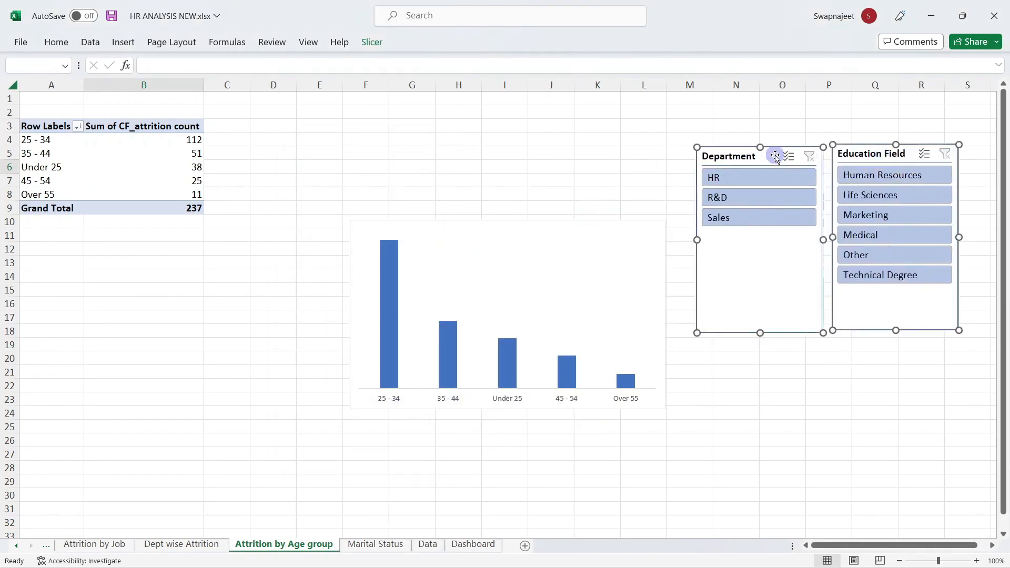
{"action": "left_click", "coordinate": [473, 544]}
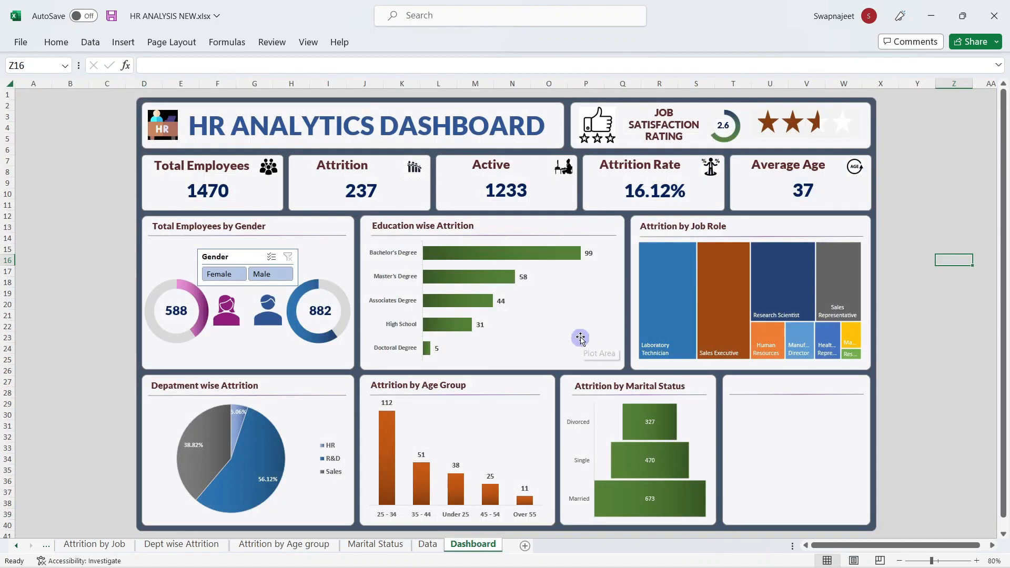
Step: Paste the two slicers onto the dashboard and move them toward its lower-right panel
{"action": "key", "text": "ctrl+v"}
{"action": "left_click_drag", "start_coordinate": [971, 259], "coordinate": [702, 261]}
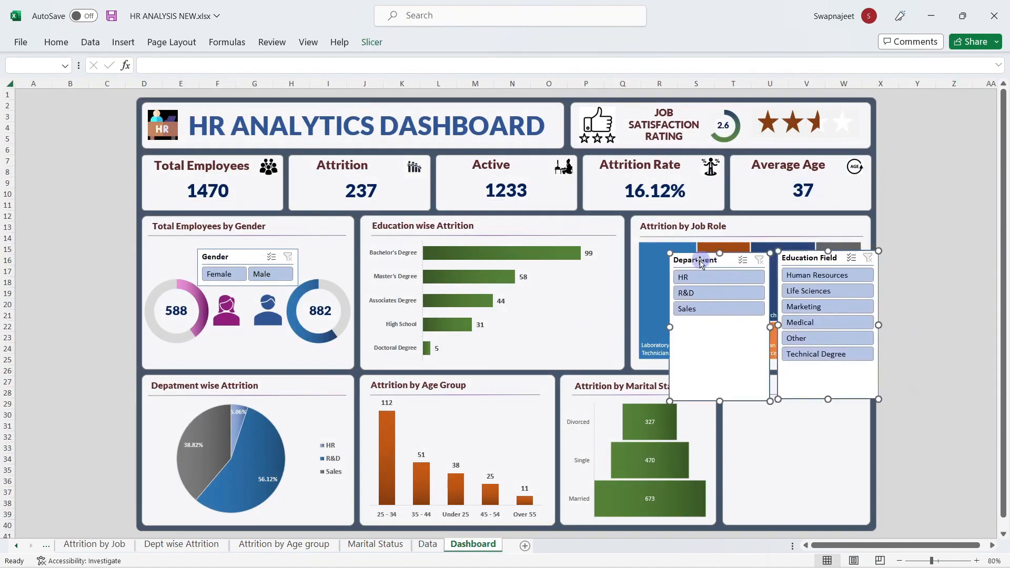
{"action": "left_click", "coordinate": [970, 275]}
{"action": "left_click_drag", "start_coordinate": [821, 258], "coordinate": [764, 414]}
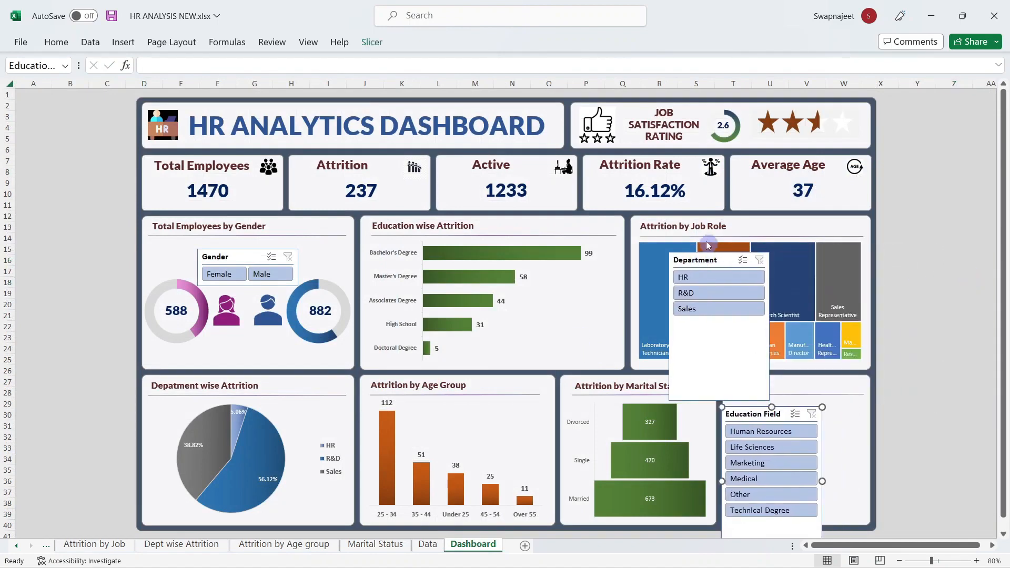
{"action": "left_click_drag", "start_coordinate": [708, 246], "coordinate": [885, 417]}
{"action": "left_click_drag", "start_coordinate": [752, 415], "coordinate": [756, 420]}
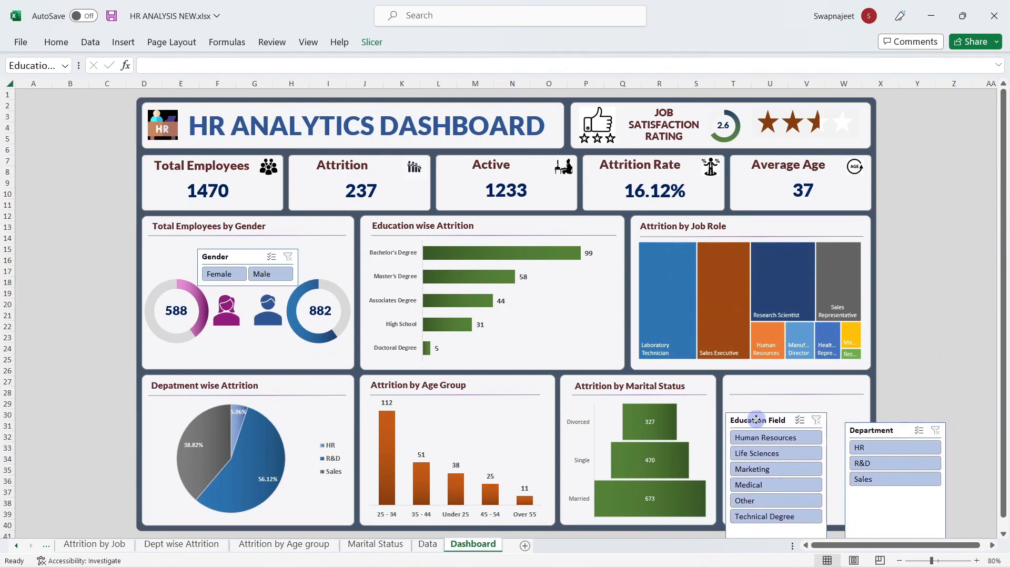
{"action": "left_click", "coordinate": [921, 381]}
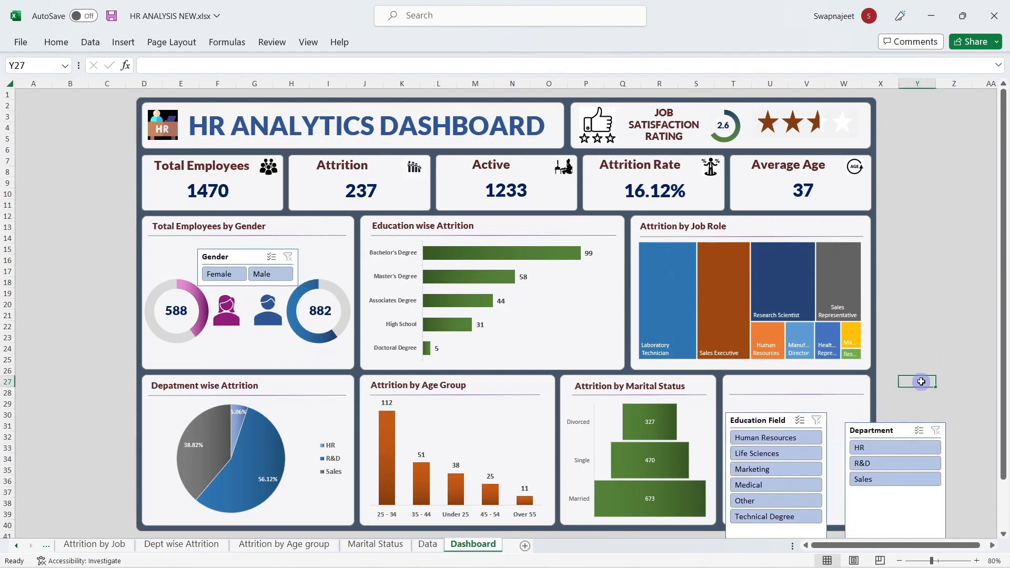
Step: Reposition the Education Field slicer inside the bottom-right panel
{"action": "scroll", "coordinate": [921, 382], "scroll_direction": "down", "scroll_amount": 1}
{"action": "left_click", "coordinate": [764, 524]}
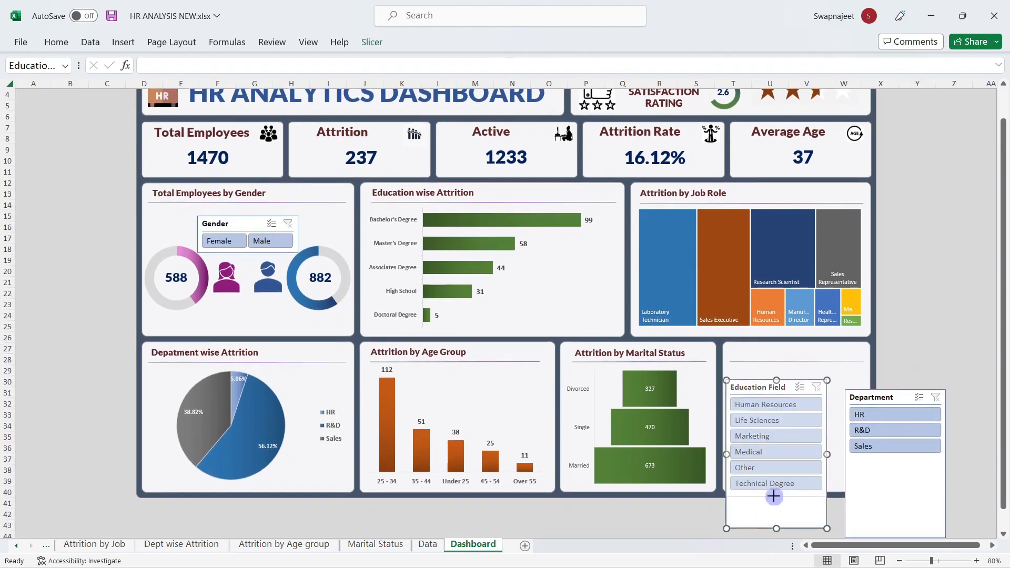
{"action": "left_click_drag", "start_coordinate": [775, 492], "coordinate": [775, 492]}
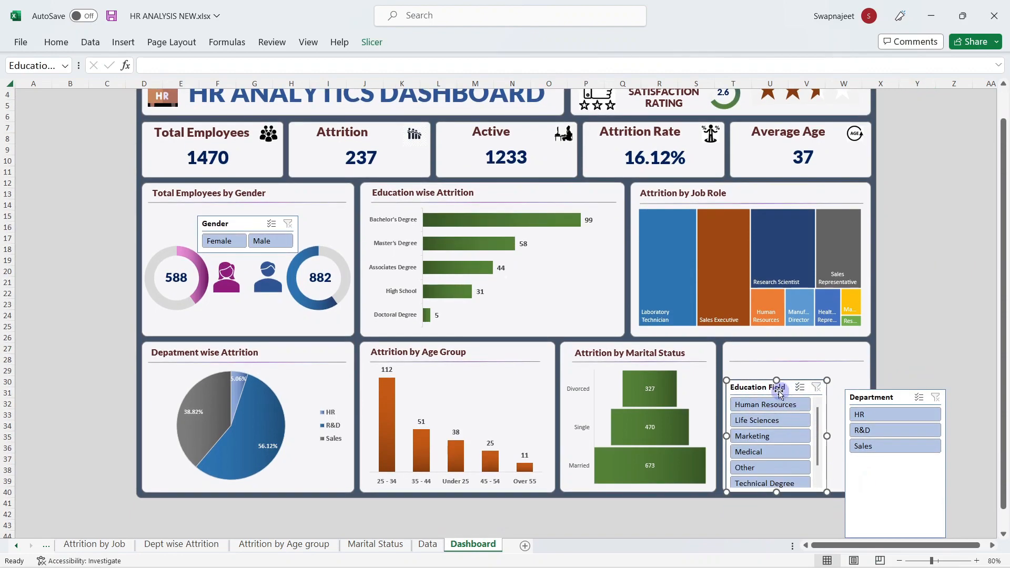
{"action": "left_click_drag", "start_coordinate": [776, 381], "coordinate": [775, 375]}
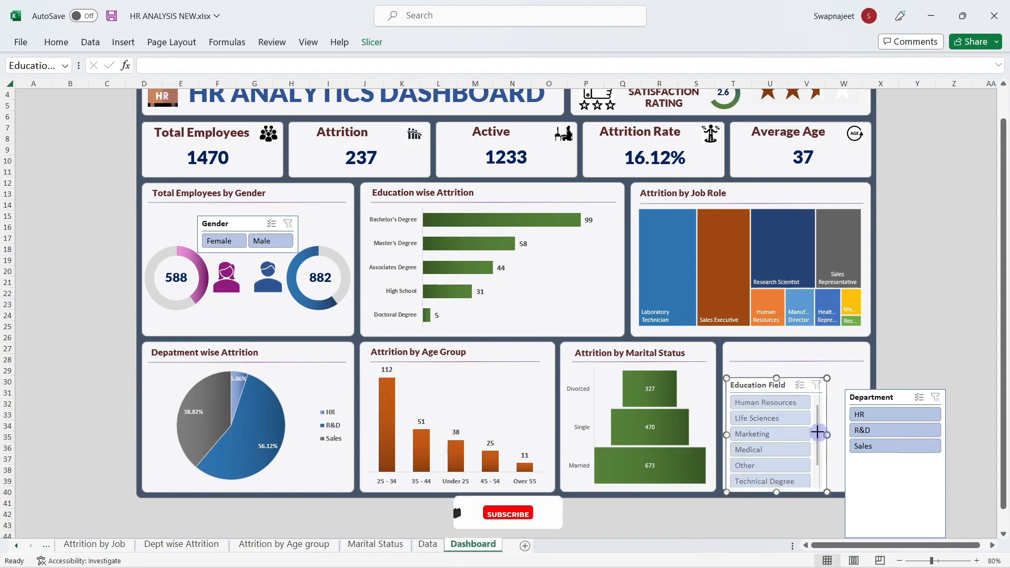
{"action": "left_click_drag", "start_coordinate": [817, 433], "coordinate": [817, 432]}
{"action": "left_click_drag", "start_coordinate": [776, 379], "coordinate": [771, 373]}
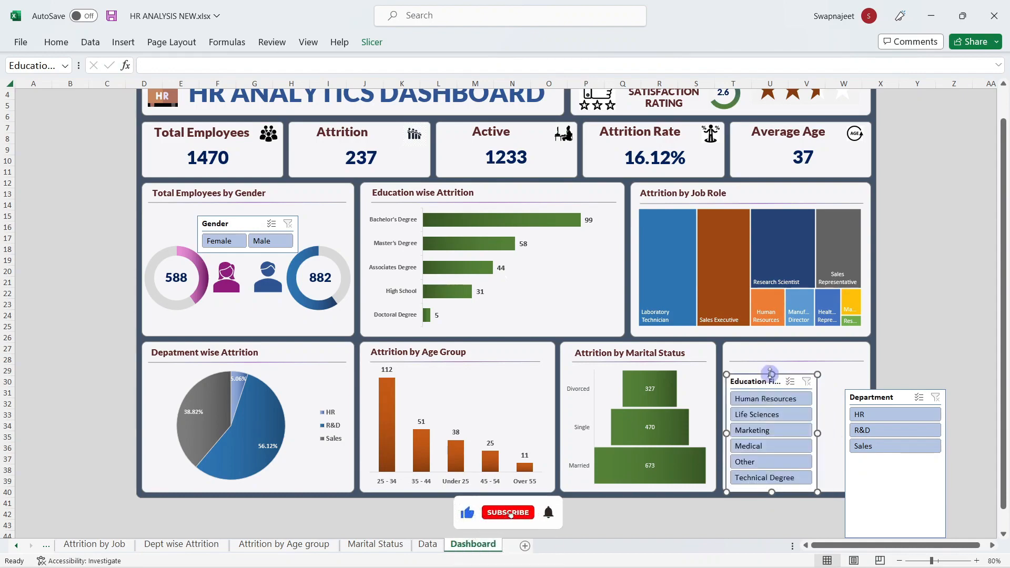
Step: Narrow and shorten the Department slicer so it sits beside the Education Field slicer
{"action": "left_click", "coordinate": [895, 398]}
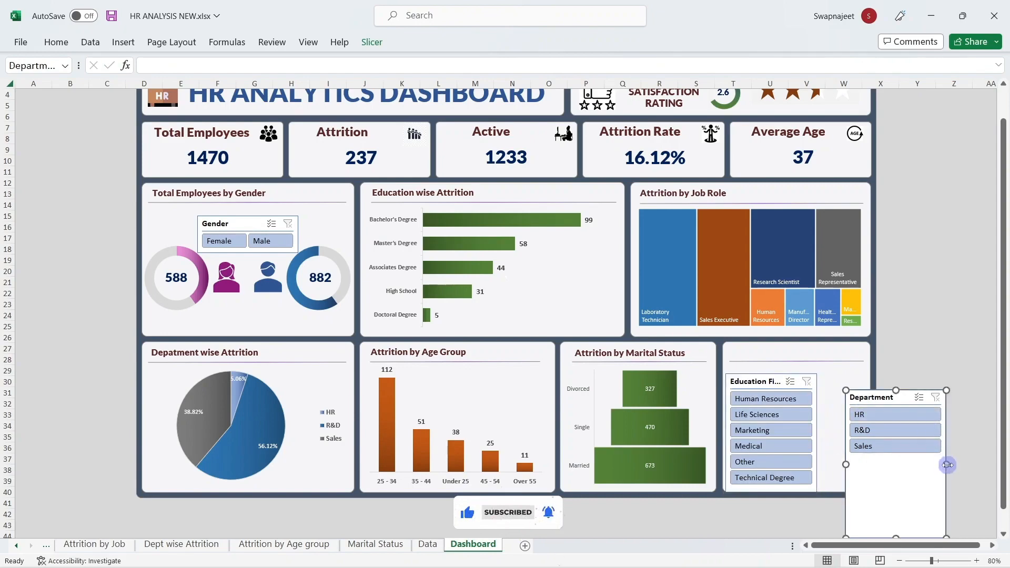
{"action": "left_click_drag", "start_coordinate": [946, 465], "coordinate": [910, 466]}
{"action": "left_click_drag", "start_coordinate": [866, 395], "coordinate": [839, 378]}
{"action": "left_click_drag", "start_coordinate": [882, 445], "coordinate": [867, 448]}
{"action": "left_click_drag", "start_coordinate": [843, 520], "coordinate": [843, 446]}
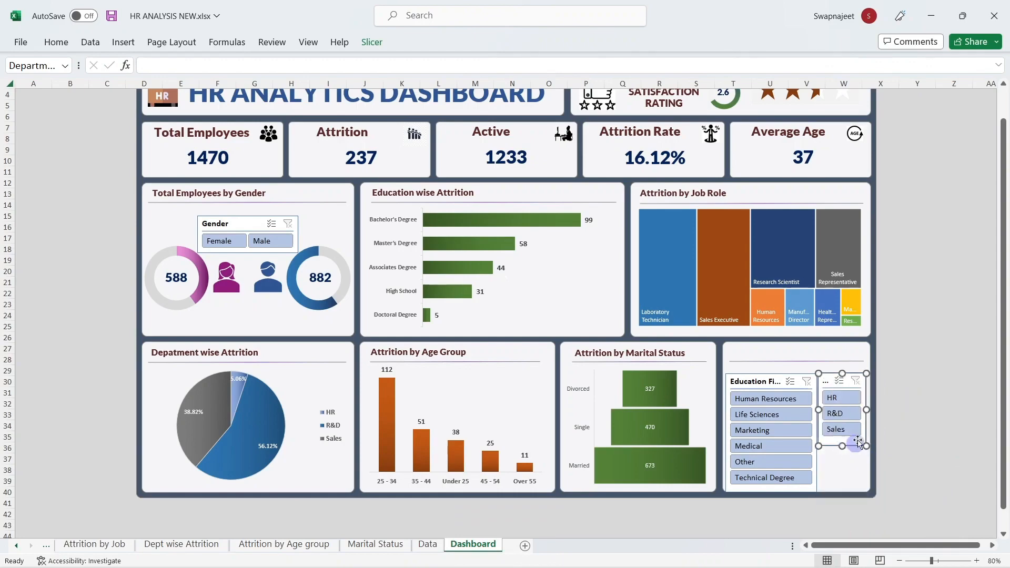
{"action": "left_click", "coordinate": [934, 381]}
{"action": "left_click", "coordinate": [825, 374]}
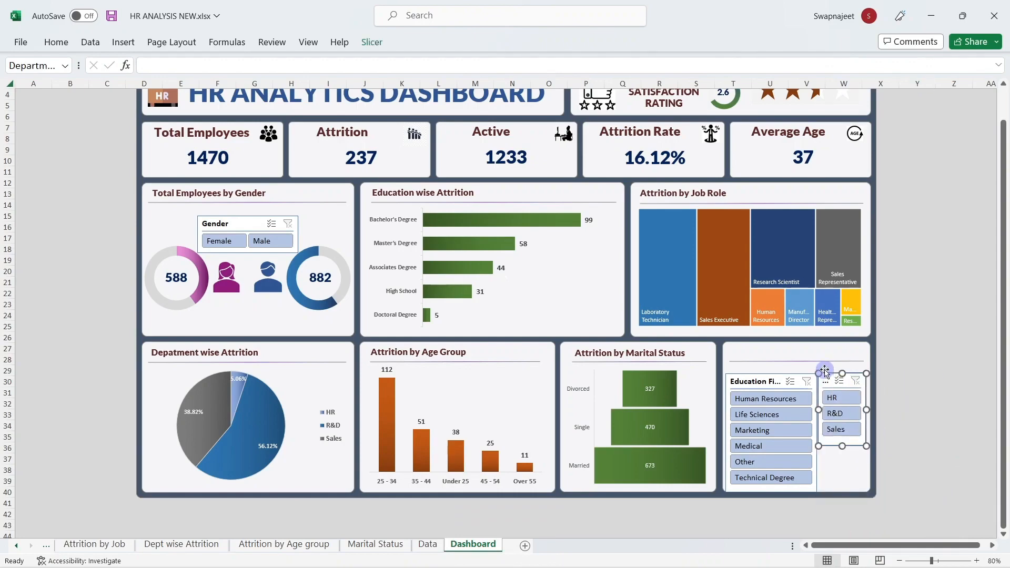
{"action": "key", "text": "Down"}
{"action": "key", "text": "Down"}
{"action": "key", "text": "Down"}
{"action": "left_click", "coordinate": [918, 305]}
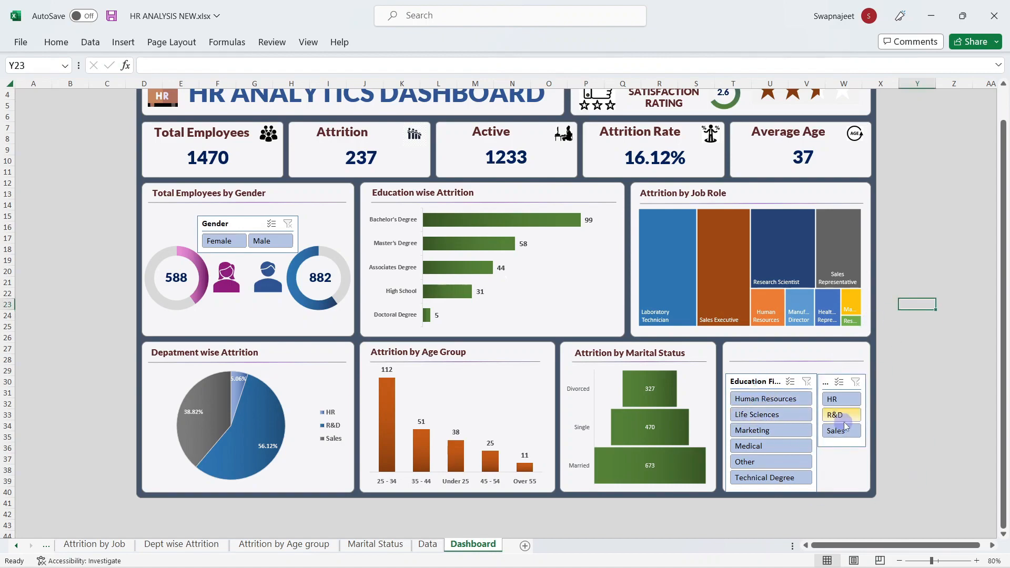
{"action": "left_click", "coordinate": [739, 389]}
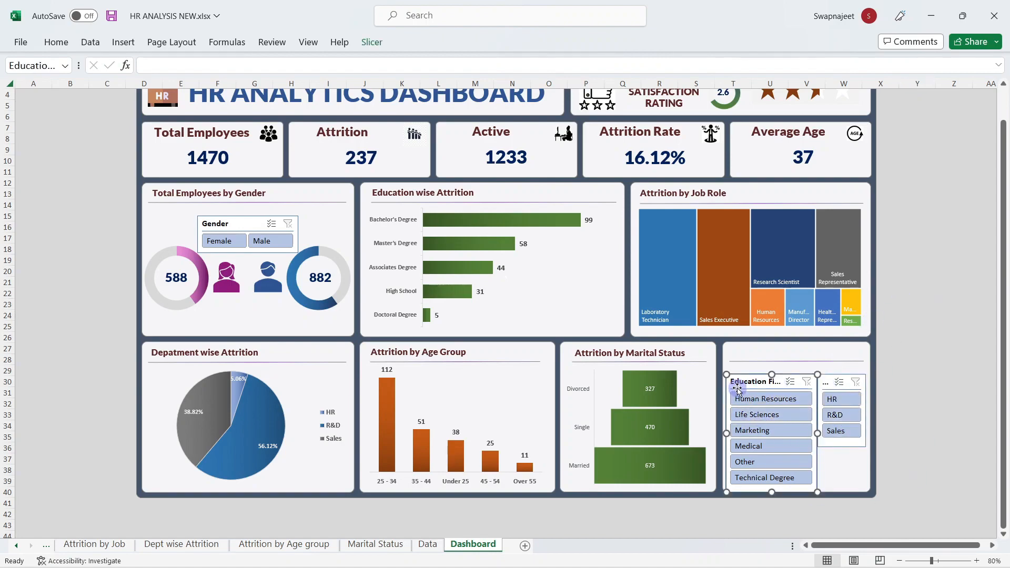
{"action": "left_click", "coordinate": [377, 42]}
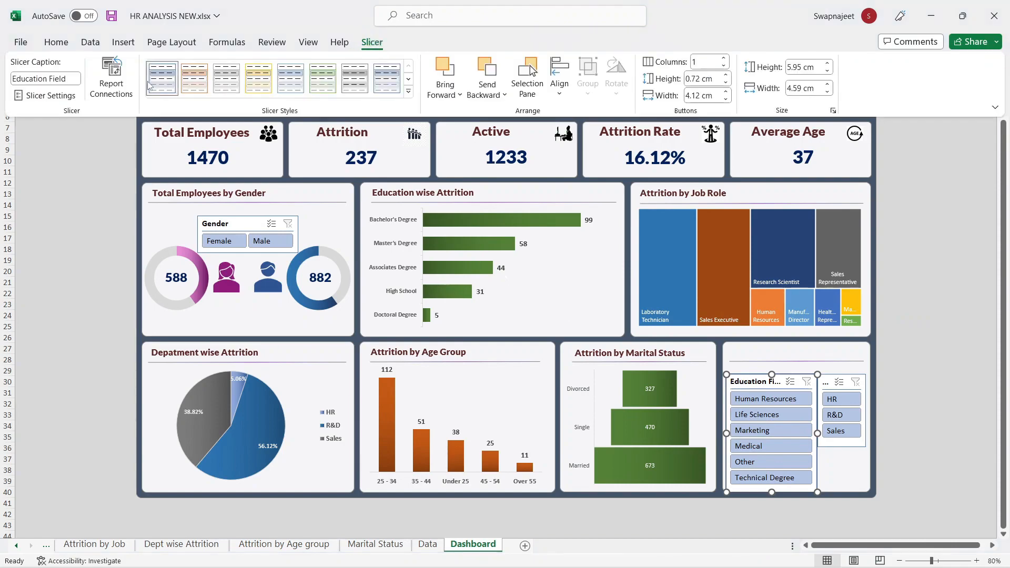
Step: Choose New Slicer Style from the expanded Slicer Styles gallery
{"action": "right_click", "coordinate": [151, 84]}
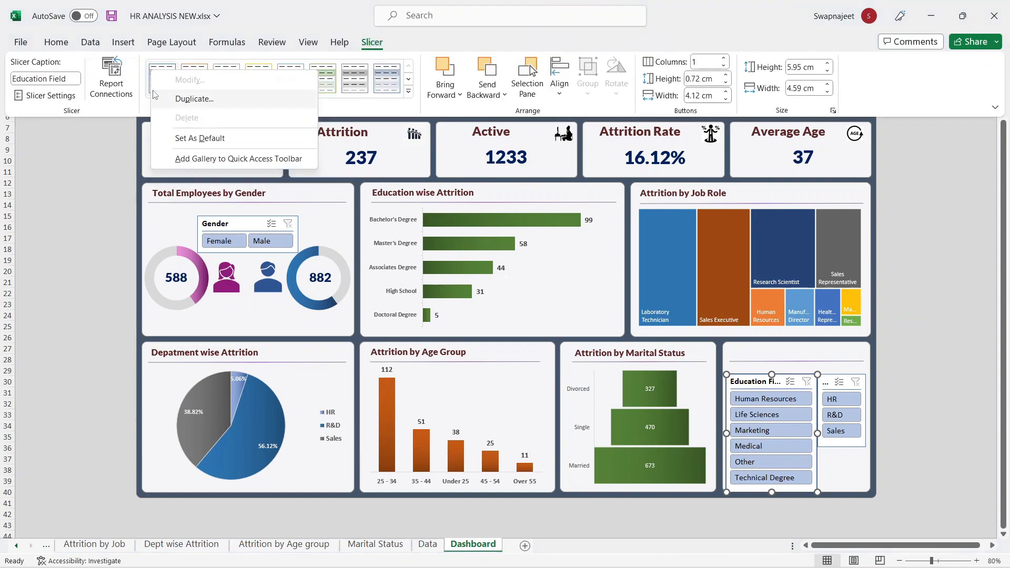
{"action": "key", "text": "Escape"}
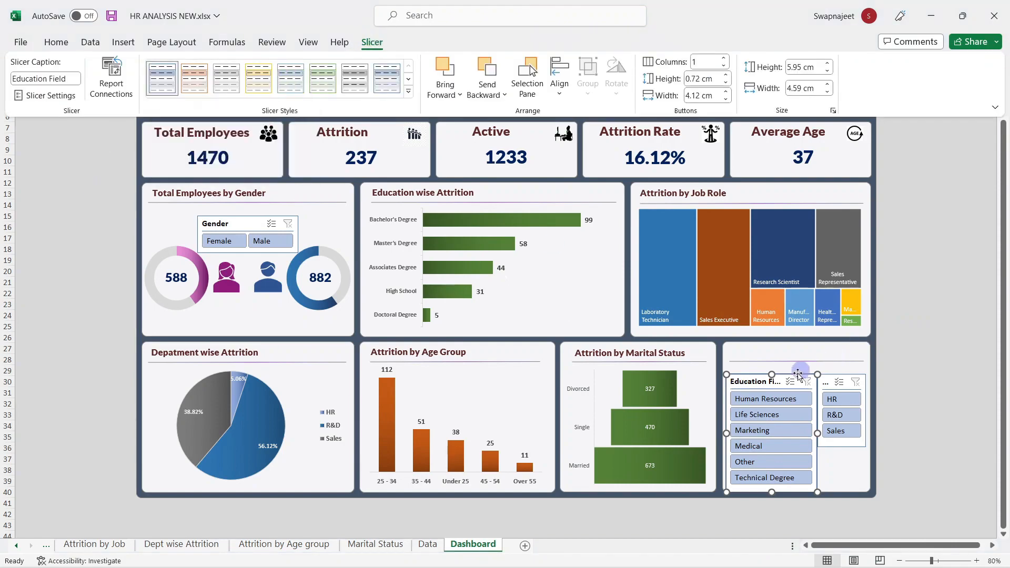
{"action": "left_click", "coordinate": [409, 92]}
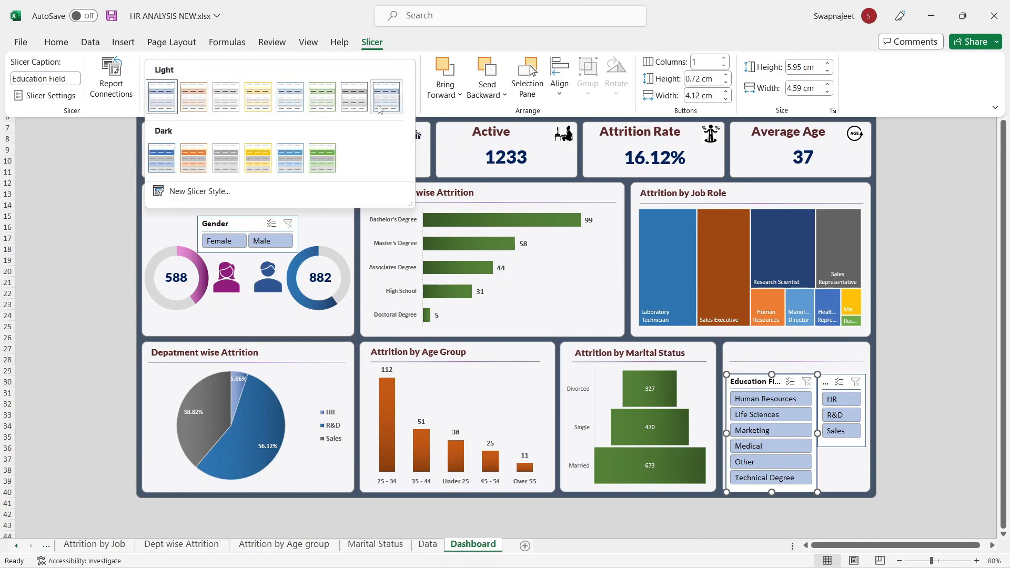
{"action": "left_click", "coordinate": [32, 190]}
{"action": "left_click", "coordinate": [409, 92]}
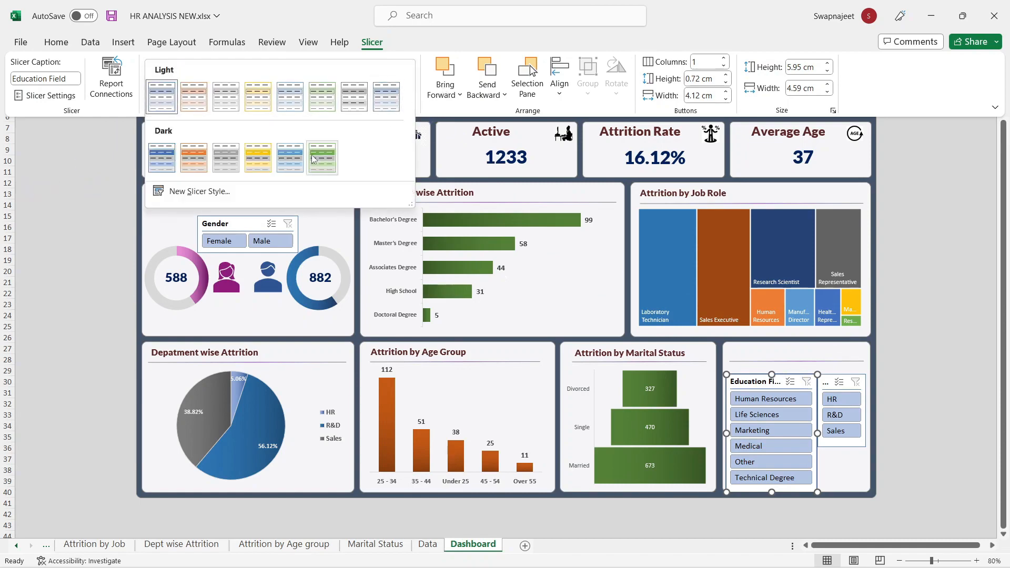
{"action": "left_click", "coordinate": [199, 191]}
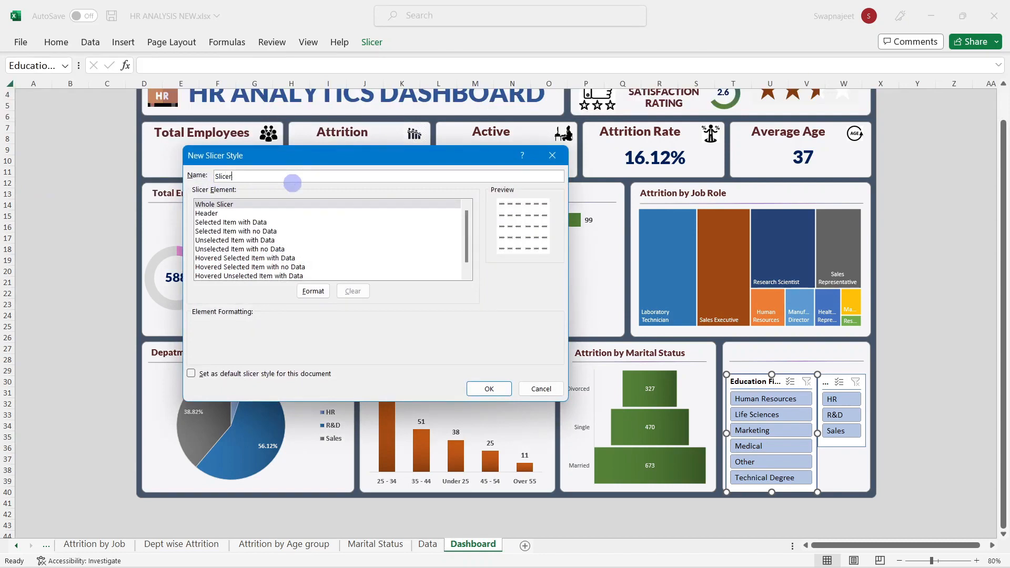
Step: Give the Whole Slicer element a pale grey fill
{"action": "left_click", "coordinate": [215, 205]}
{"action": "left_click", "coordinate": [314, 291]}
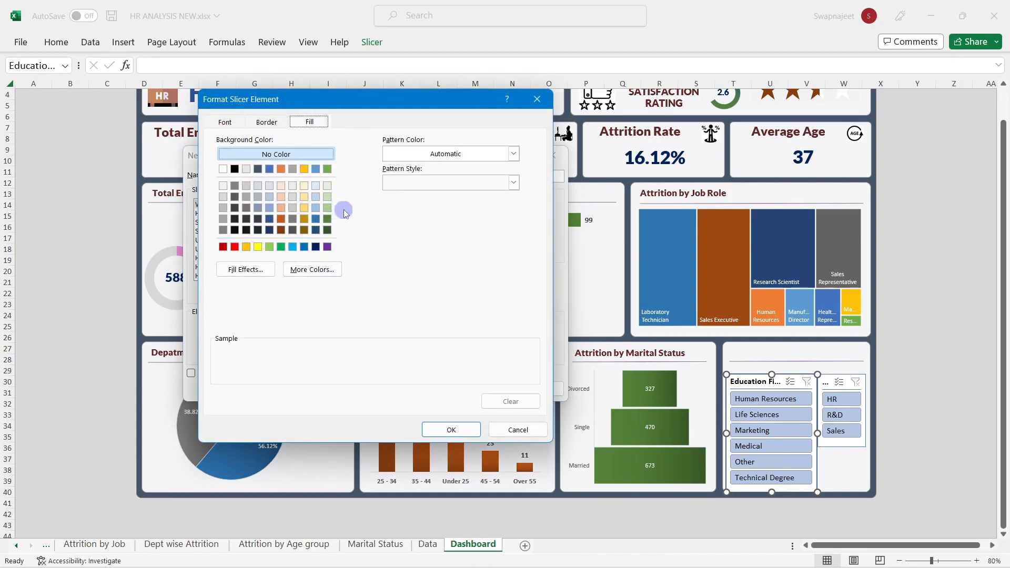
{"action": "left_click", "coordinate": [223, 185]}
{"action": "left_click", "coordinate": [451, 429]}
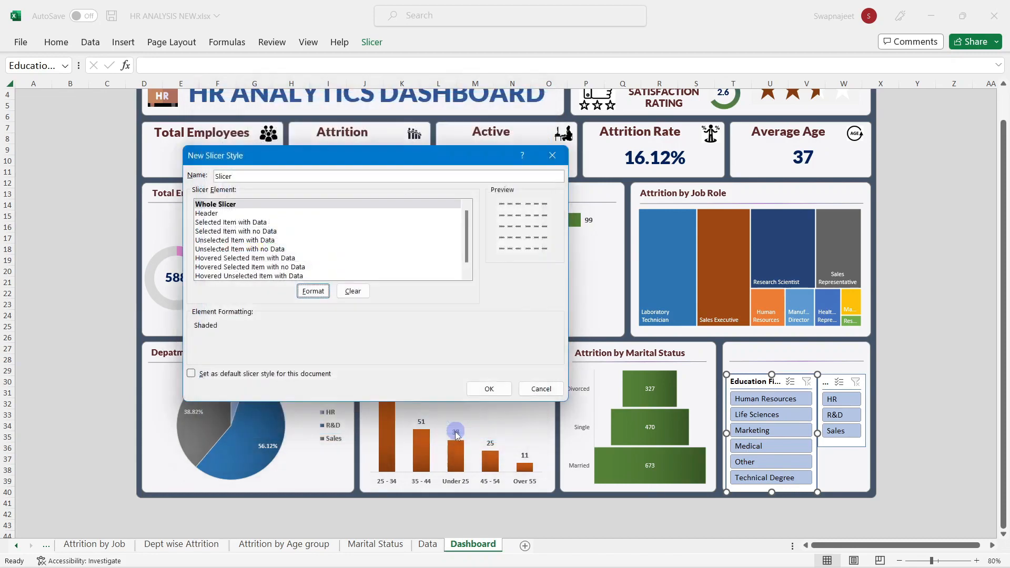
Step: Format the Selected Item with Data element with bold Calibri (Body) text
{"action": "left_click", "coordinate": [206, 214]}
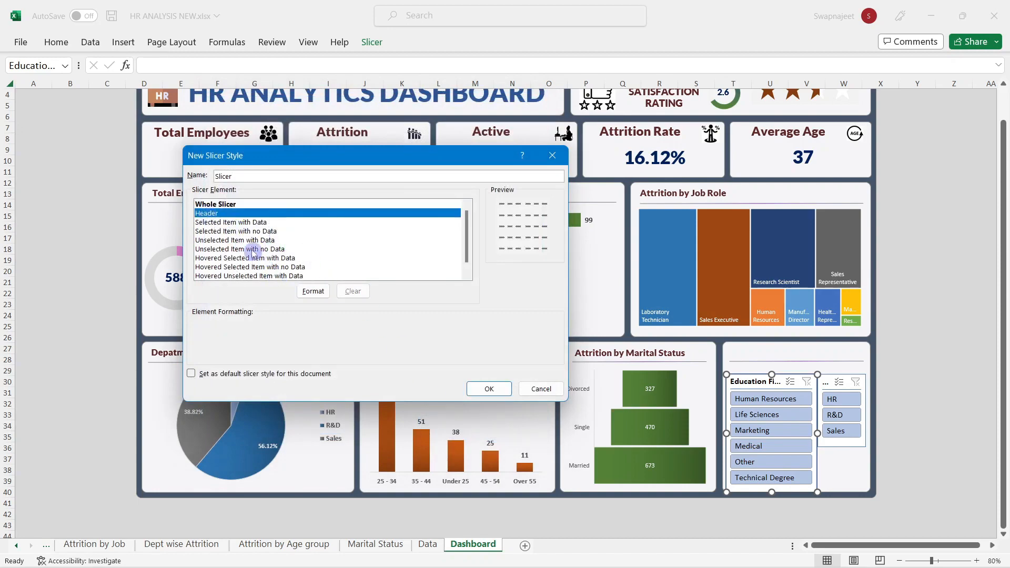
{"action": "left_click", "coordinate": [234, 223]}
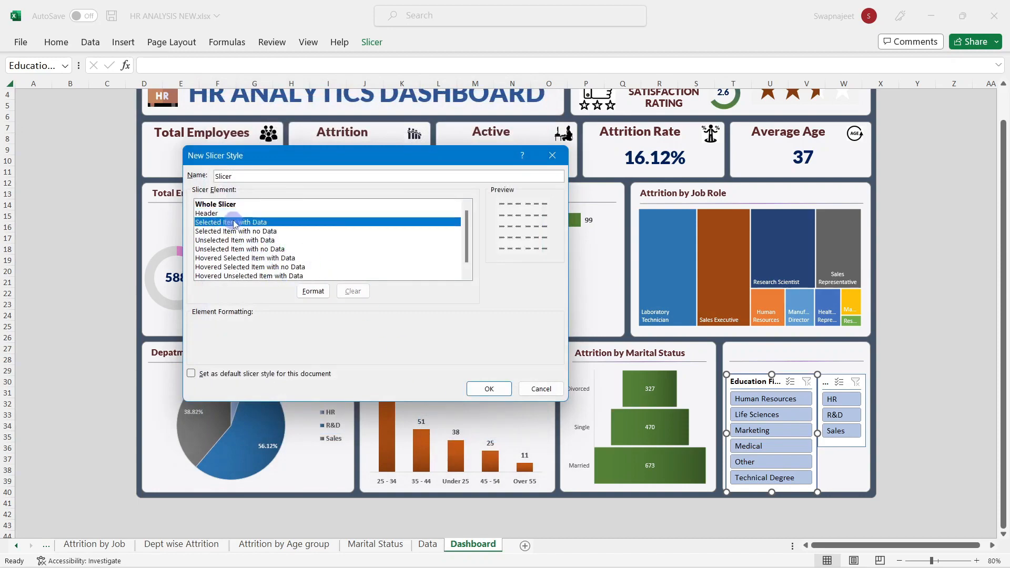
{"action": "left_click", "coordinate": [319, 293]}
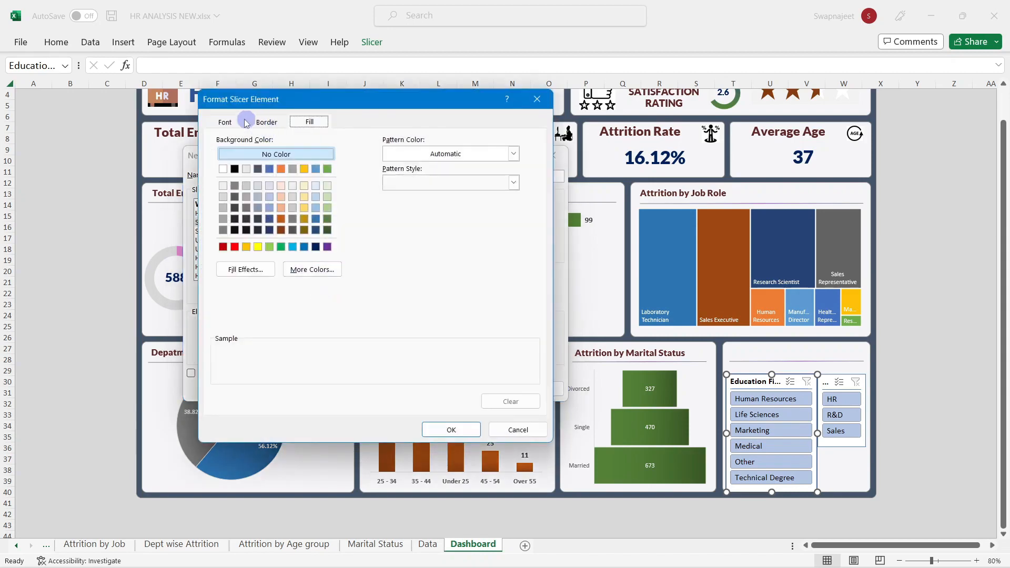
{"action": "left_click", "coordinate": [246, 122]}
{"action": "left_click", "coordinate": [219, 155]}
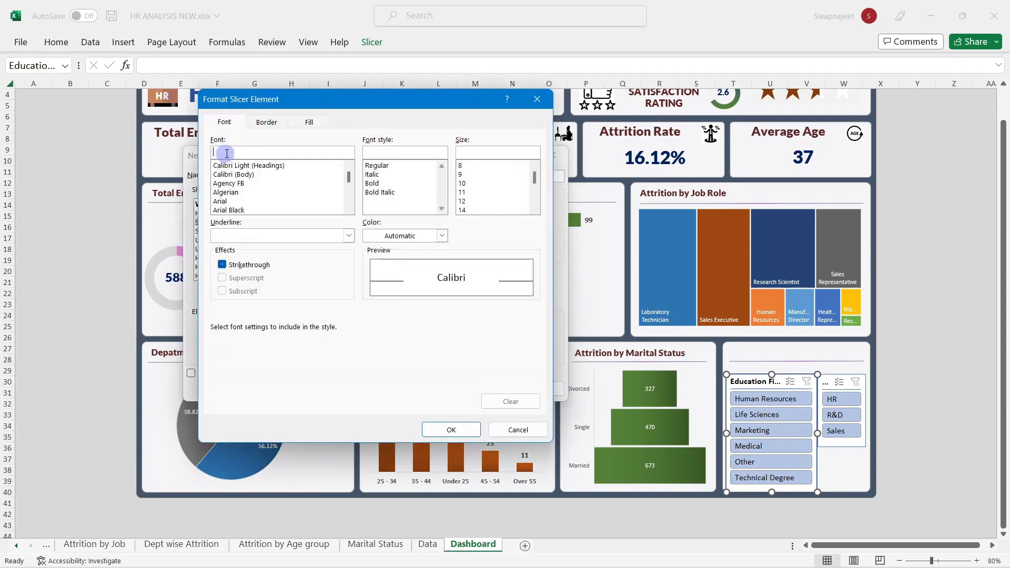
{"action": "left_click", "coordinate": [234, 176]}
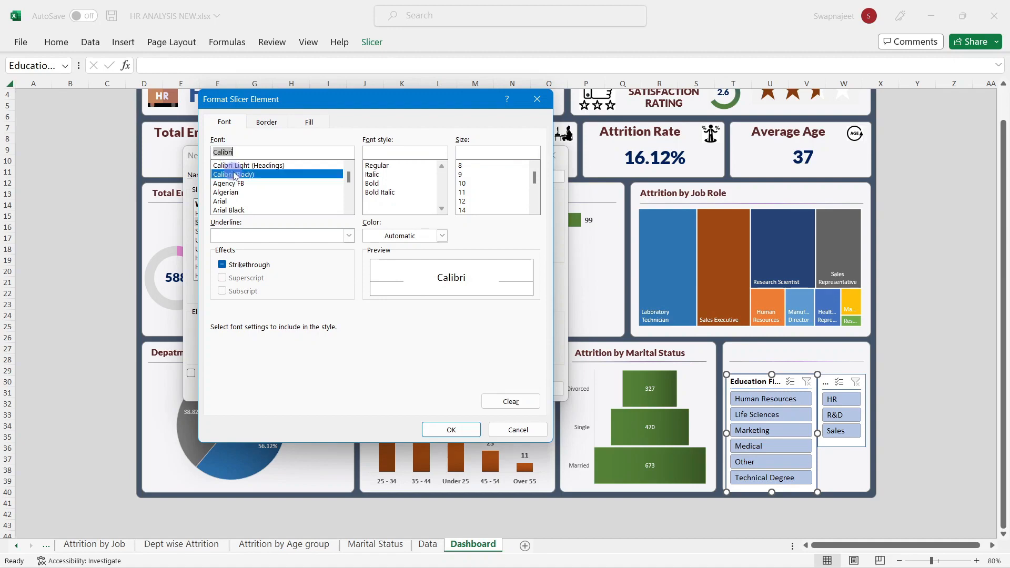
{"action": "left_click", "coordinate": [373, 183]}
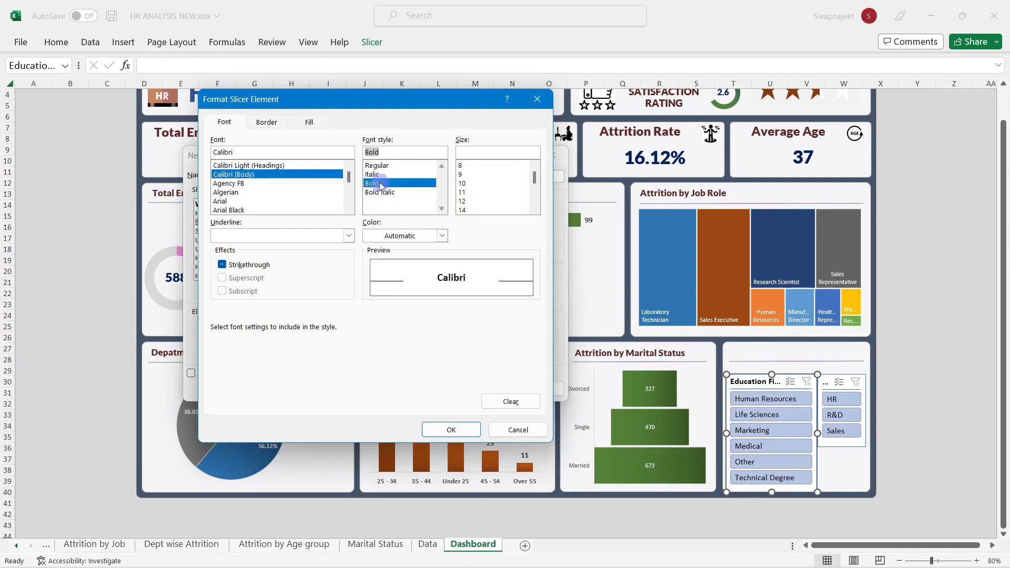
{"action": "left_click", "coordinate": [263, 123]}
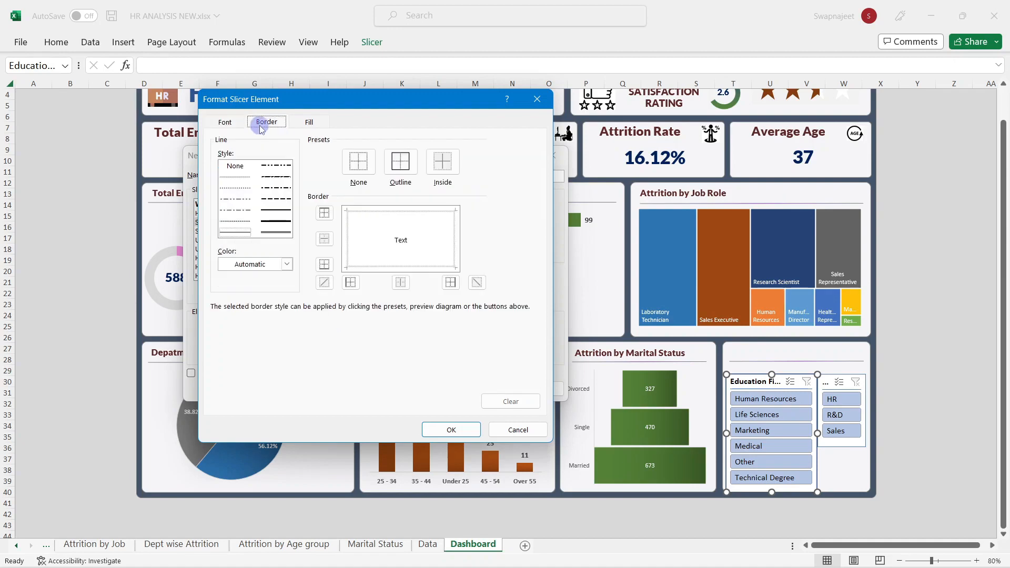
{"action": "left_click", "coordinate": [296, 127]}
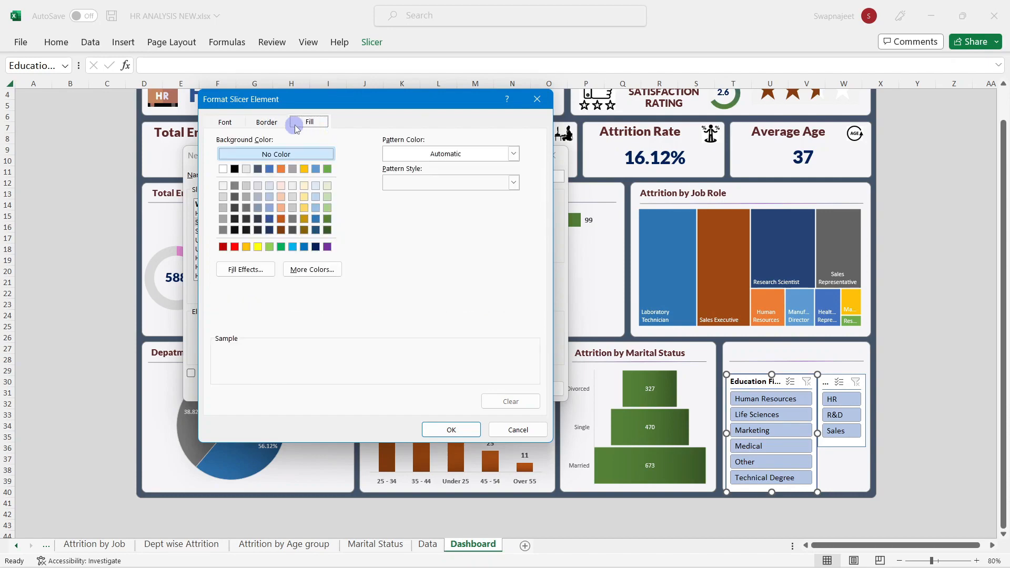
Step: Fill Selected Item with Data with a vertical dark-green to light-green gradient
{"action": "left_click", "coordinate": [259, 269]}
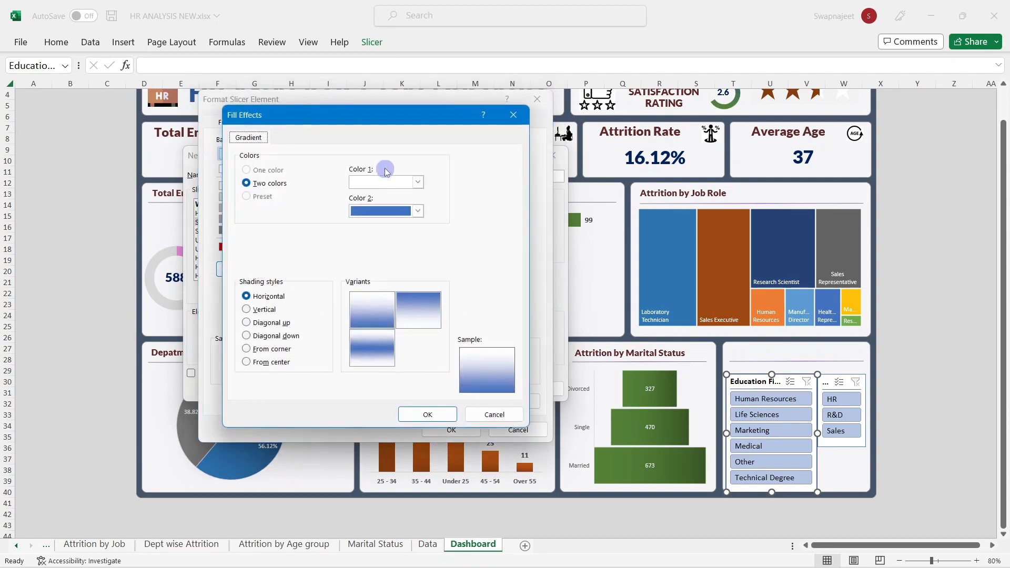
{"action": "left_click", "coordinate": [372, 182]}
{"action": "left_click", "coordinate": [449, 265]}
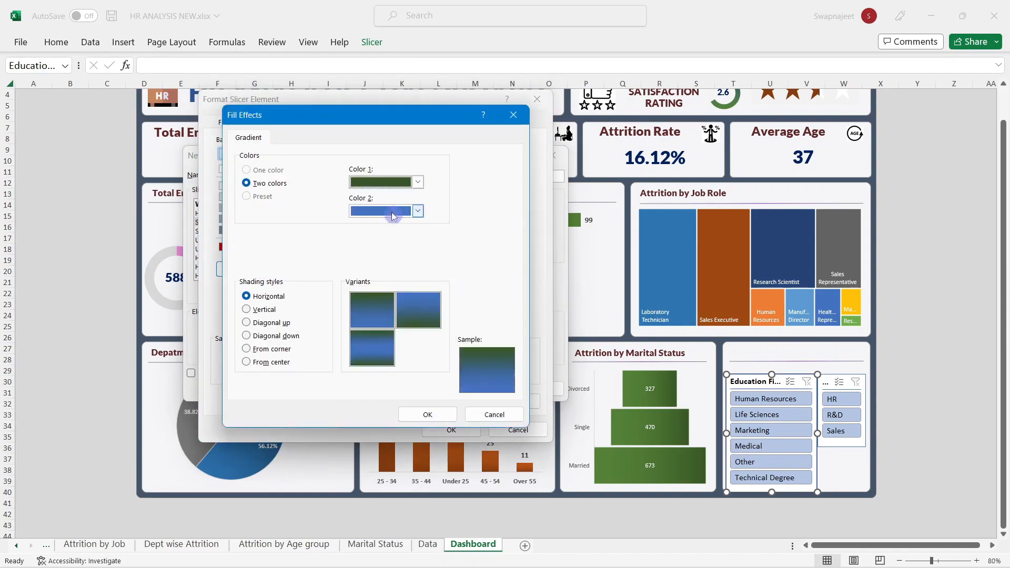
{"action": "left_click", "coordinate": [395, 210]}
{"action": "left_click", "coordinate": [450, 277]}
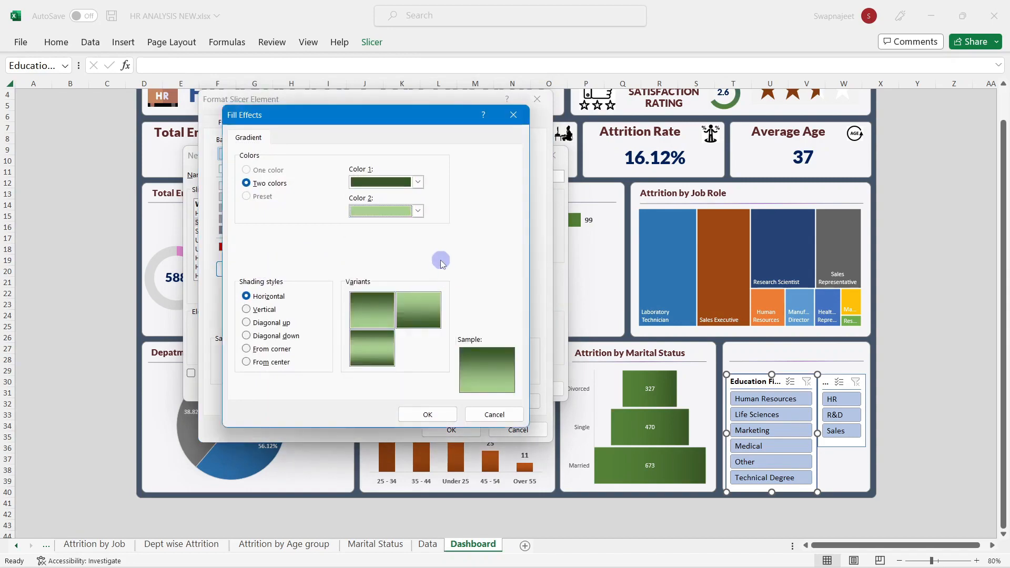
{"action": "left_click", "coordinate": [264, 310]}
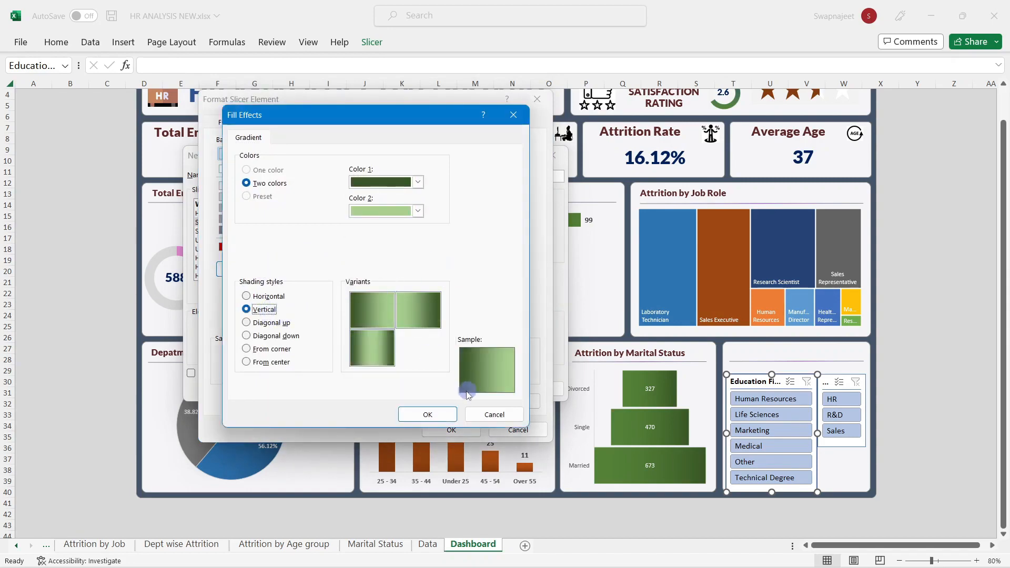
{"action": "left_click", "coordinate": [441, 415]}
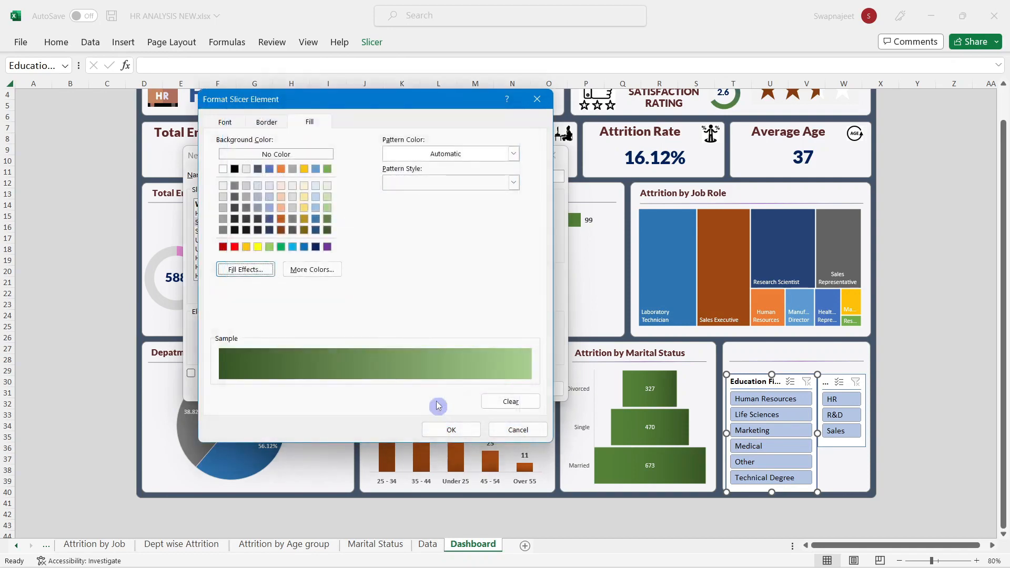
{"action": "left_click", "coordinate": [451, 427]}
Step: Fill Selected Item with no Data with a vertical dark grey to grey gradient
{"action": "left_click", "coordinate": [230, 232]}
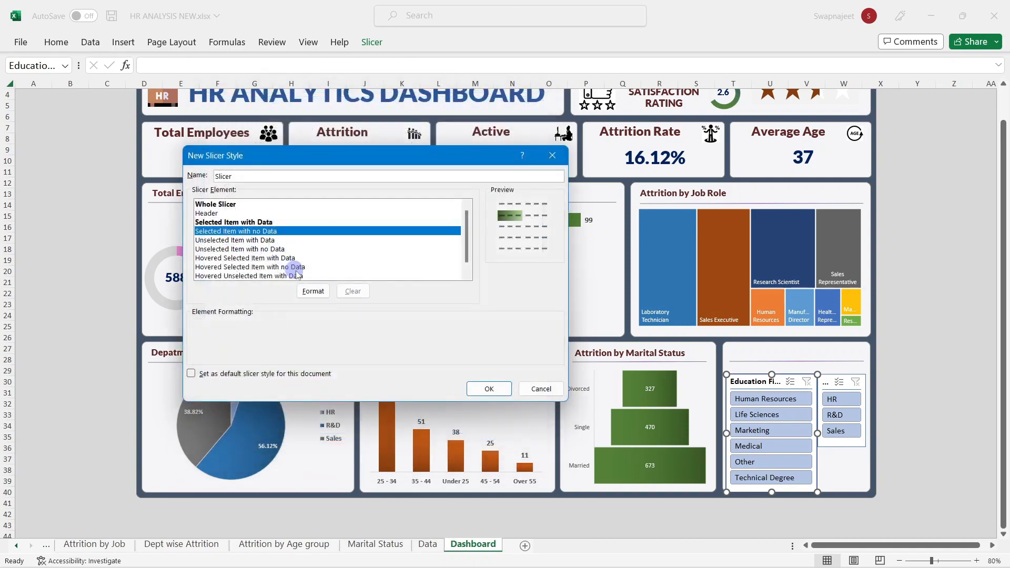
{"action": "left_click", "coordinate": [311, 290]}
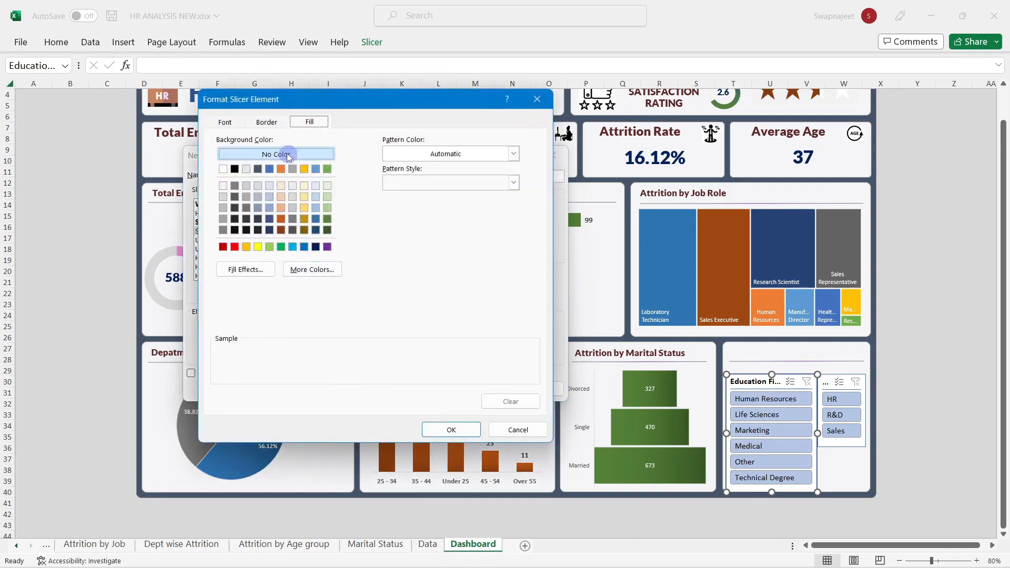
{"action": "left_click", "coordinate": [260, 268]}
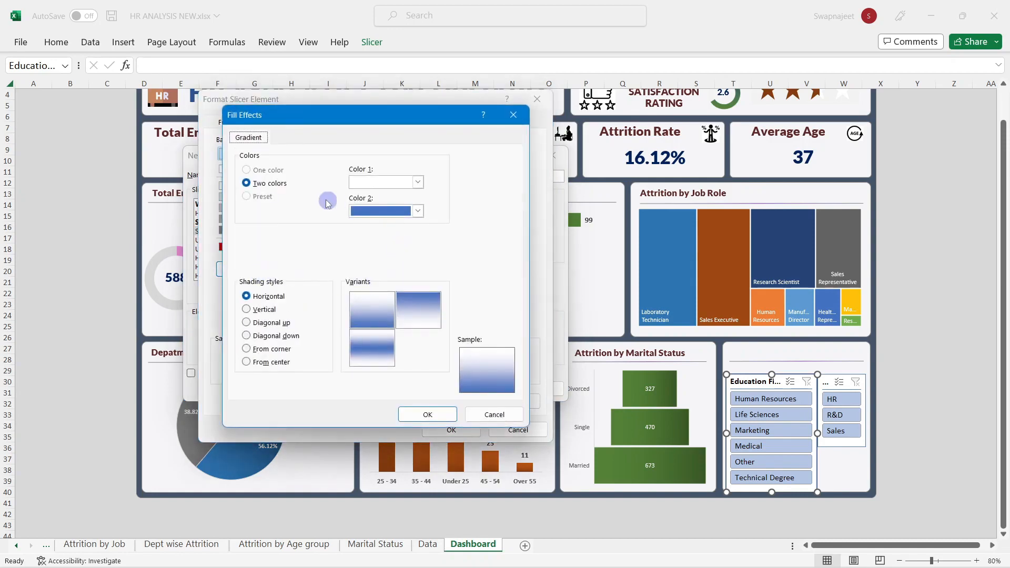
{"action": "left_click", "coordinate": [363, 184]}
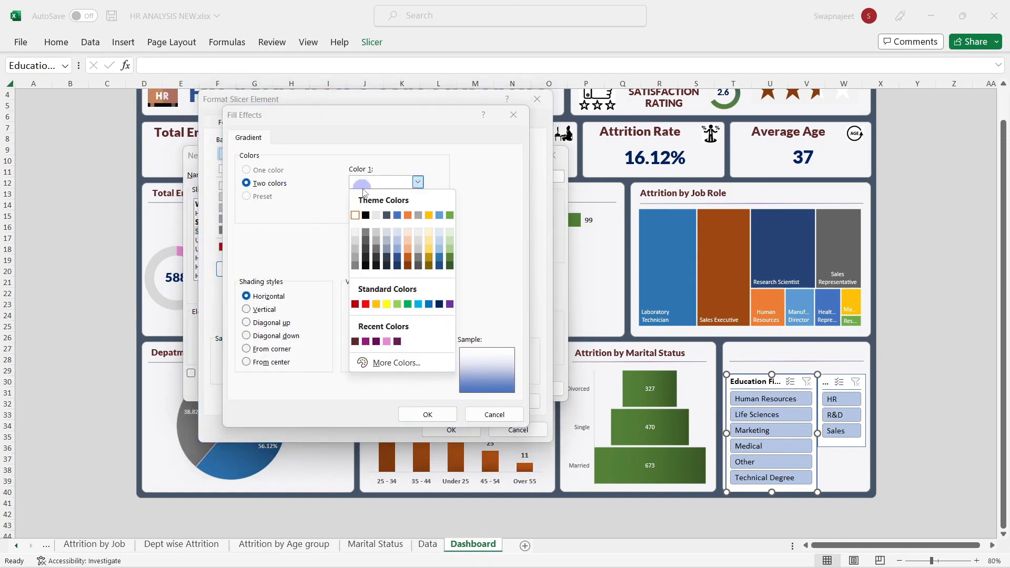
{"action": "left_click", "coordinate": [365, 256]}
{"action": "left_click", "coordinate": [370, 213]}
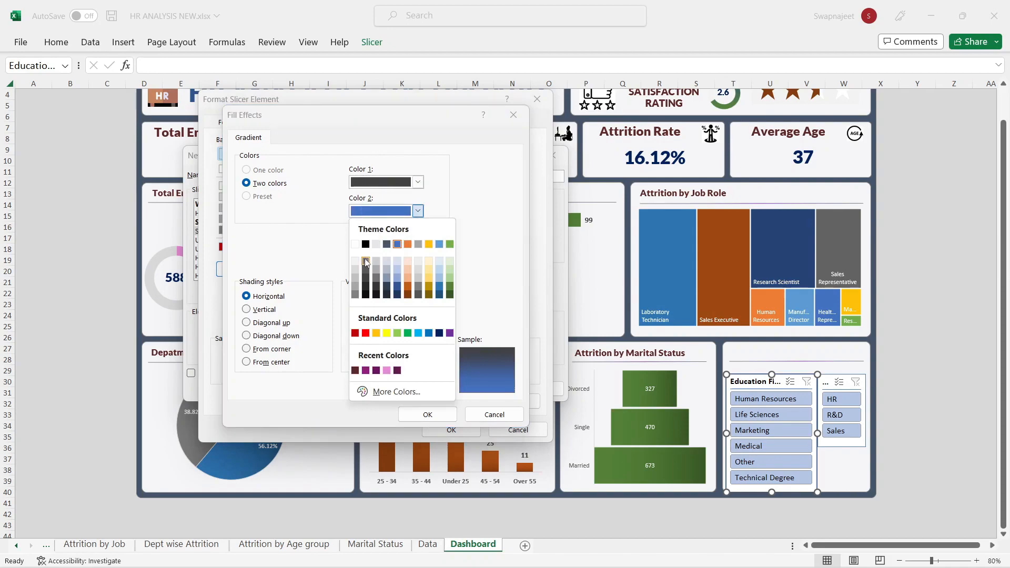
{"action": "left_click", "coordinate": [355, 288]}
{"action": "left_click", "coordinate": [264, 309]}
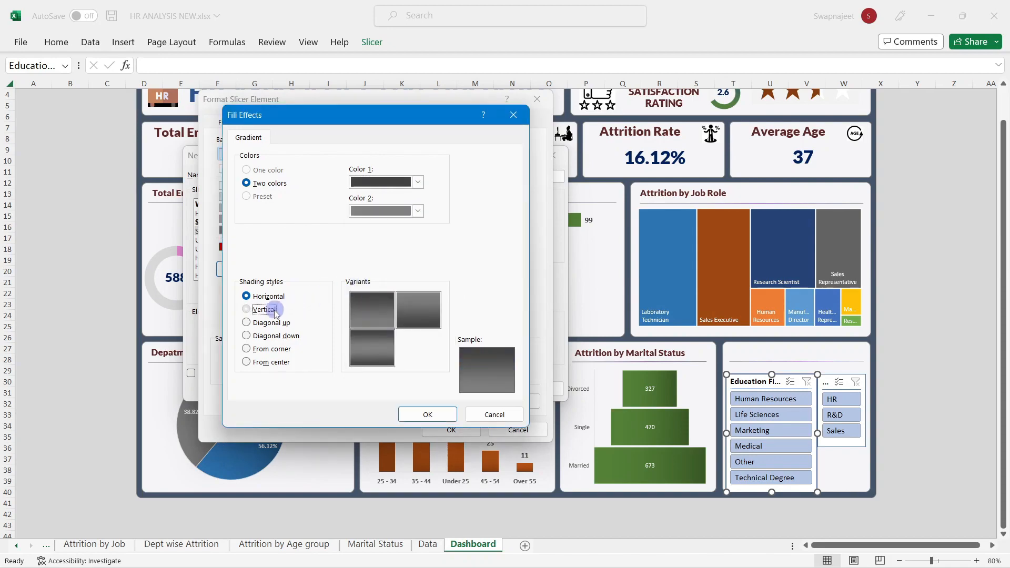
{"action": "left_click", "coordinate": [428, 414]}
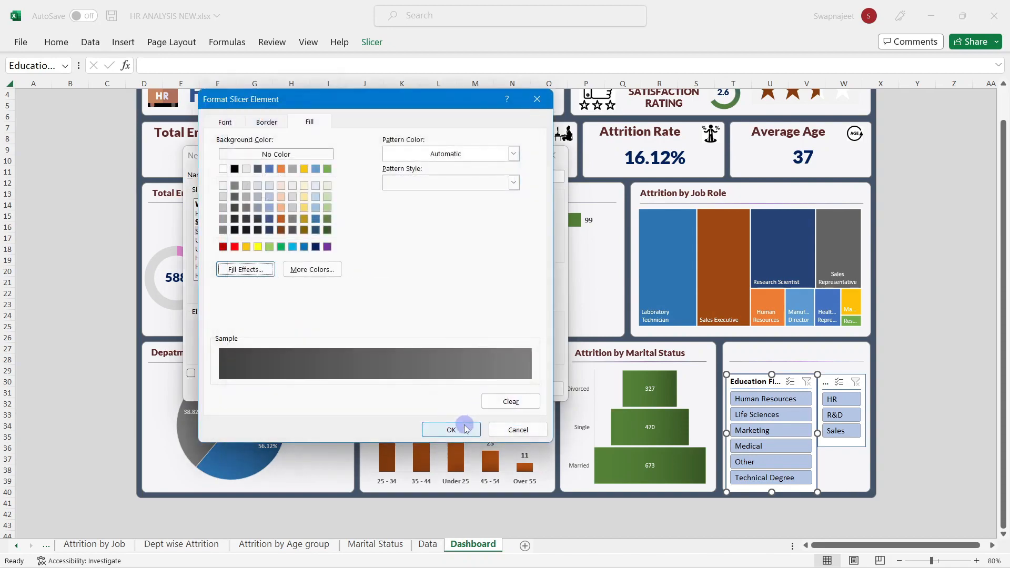
{"action": "left_click", "coordinate": [452, 429]}
Step: Give Unselected Item with Data a vertical black-to-grey gradient fill
{"action": "left_click", "coordinate": [263, 240]}
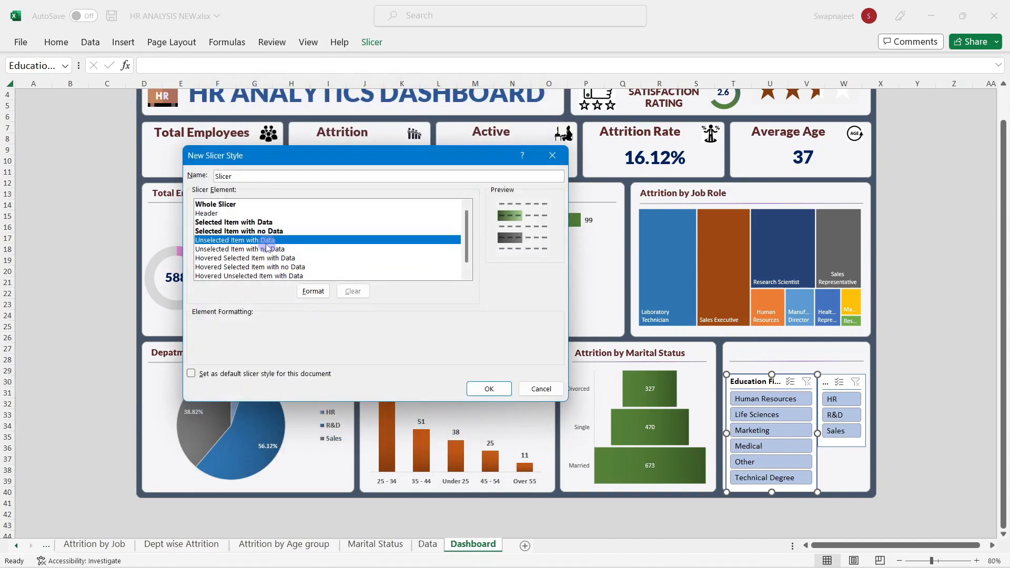
{"action": "left_click", "coordinate": [313, 291]}
{"action": "left_click", "coordinate": [245, 269]}
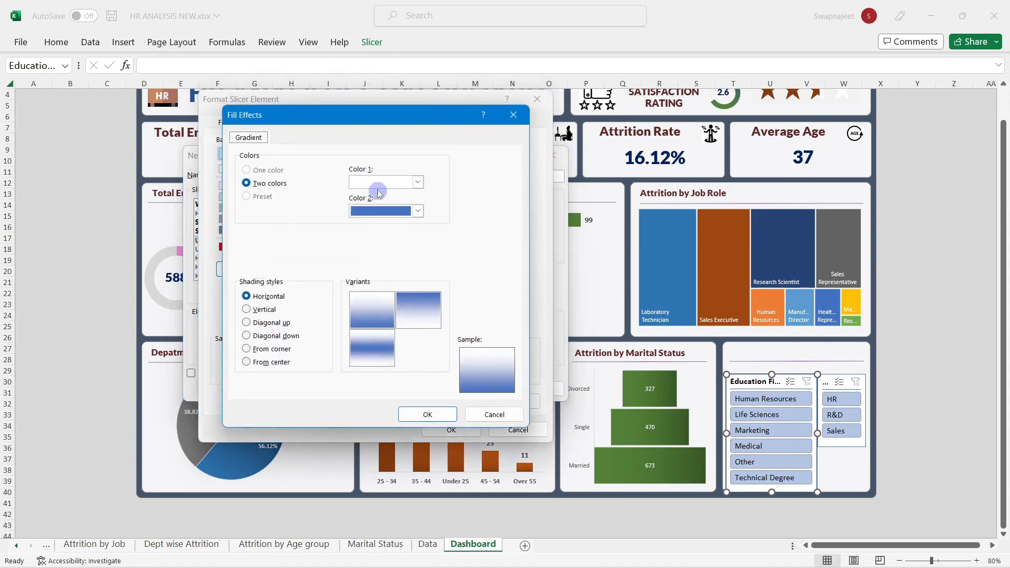
{"action": "left_click", "coordinate": [379, 183]}
{"action": "left_click", "coordinate": [366, 215]}
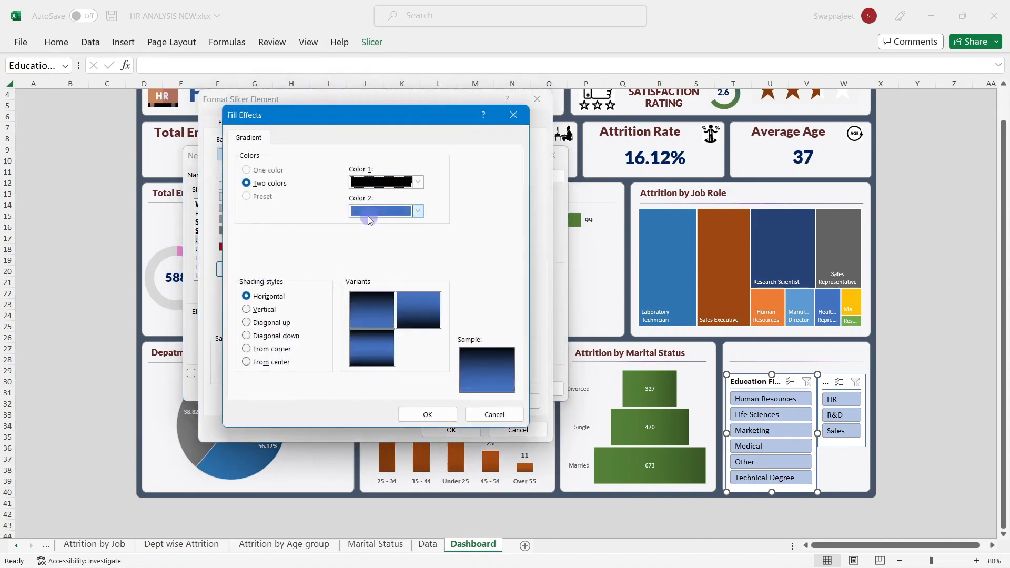
{"action": "left_click", "coordinate": [373, 211]}
{"action": "left_click", "coordinate": [355, 295]}
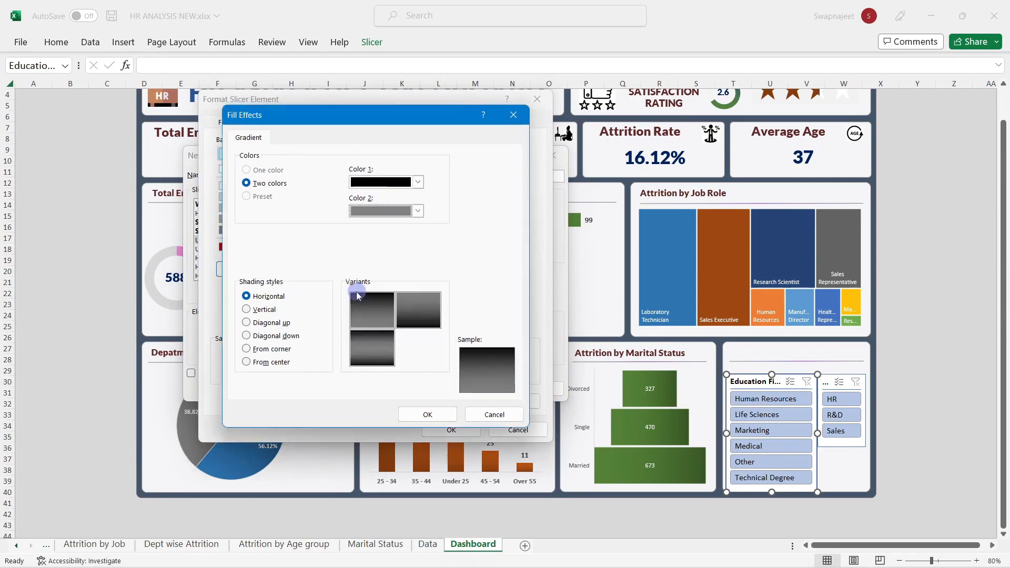
{"action": "left_click", "coordinate": [273, 311]}
Step: Change the gradient's first colour to dark grey, then save the custom slicer style
{"action": "left_click", "coordinate": [385, 183]}
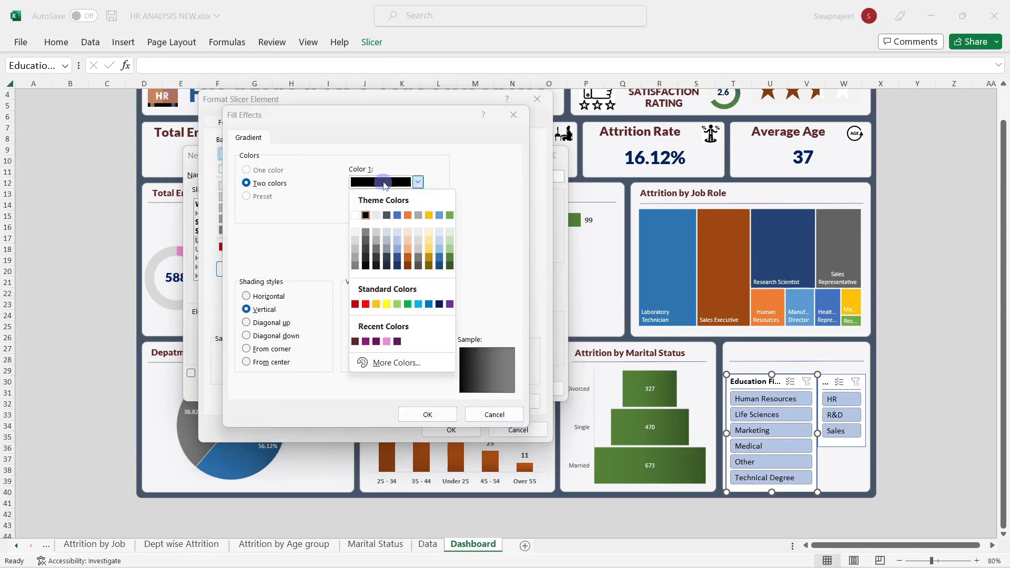
{"action": "left_click", "coordinate": [366, 264]}
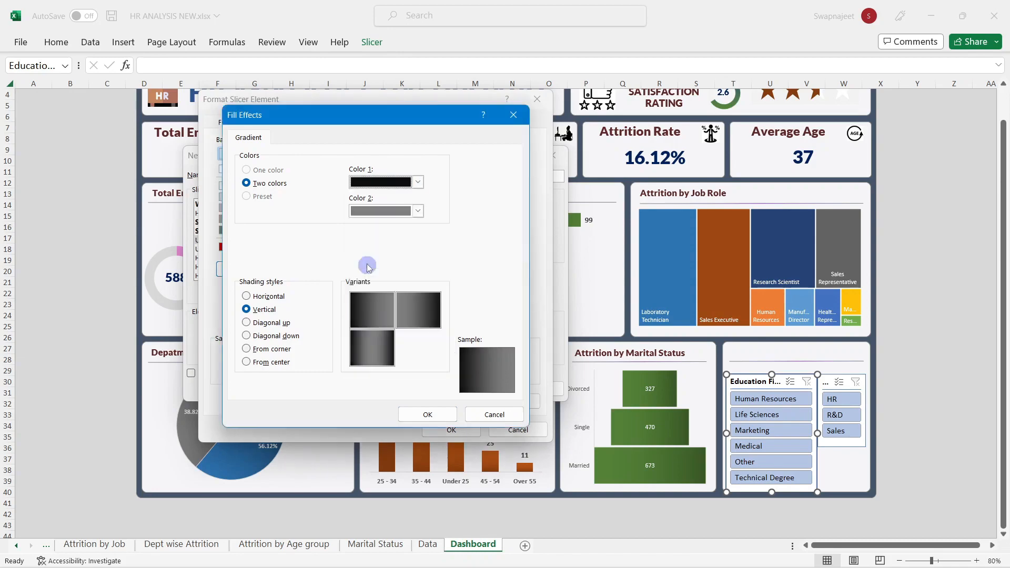
{"action": "left_click", "coordinate": [389, 183]}
{"action": "left_click", "coordinate": [367, 266]}
{"action": "left_click", "coordinate": [384, 183]}
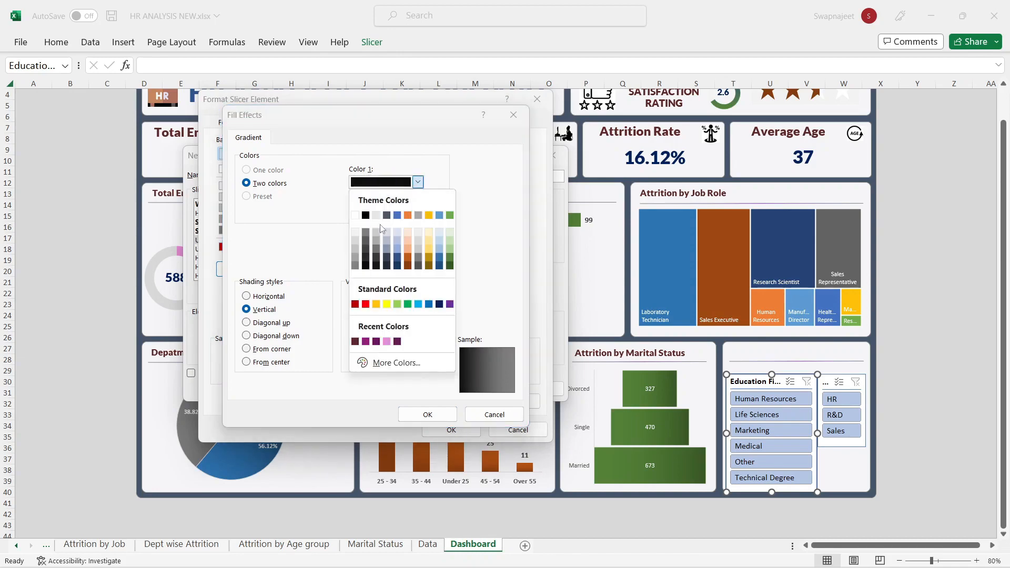
{"action": "left_click", "coordinate": [367, 265]}
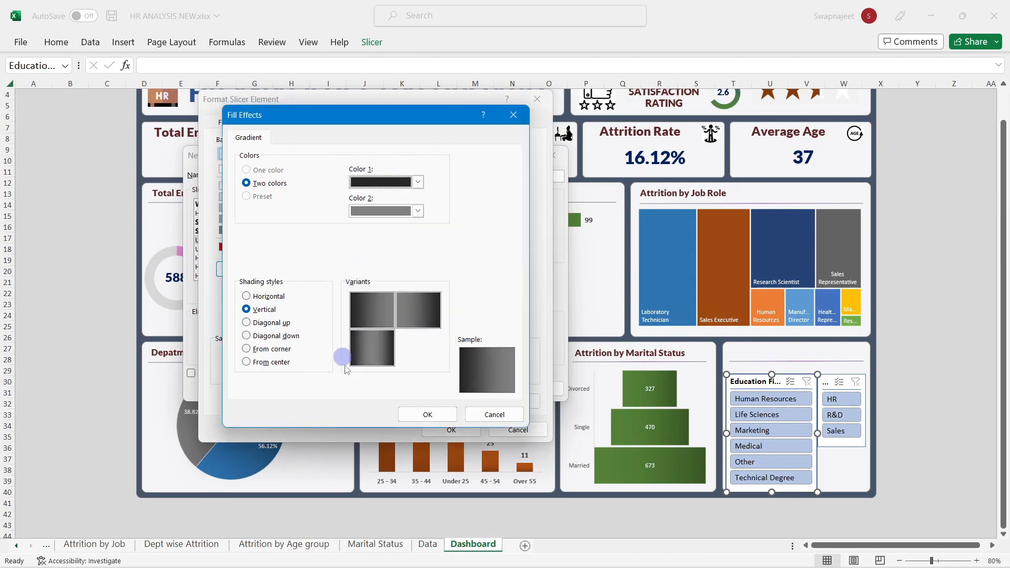
{"action": "left_click", "coordinate": [428, 414]}
{"action": "left_click", "coordinate": [453, 429]}
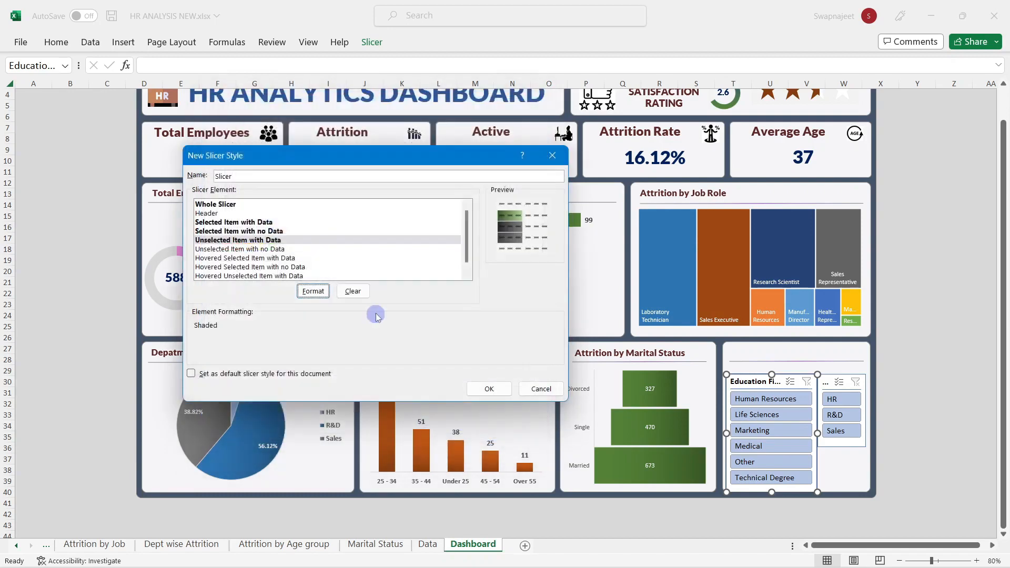
{"action": "left_click", "coordinate": [489, 389]}
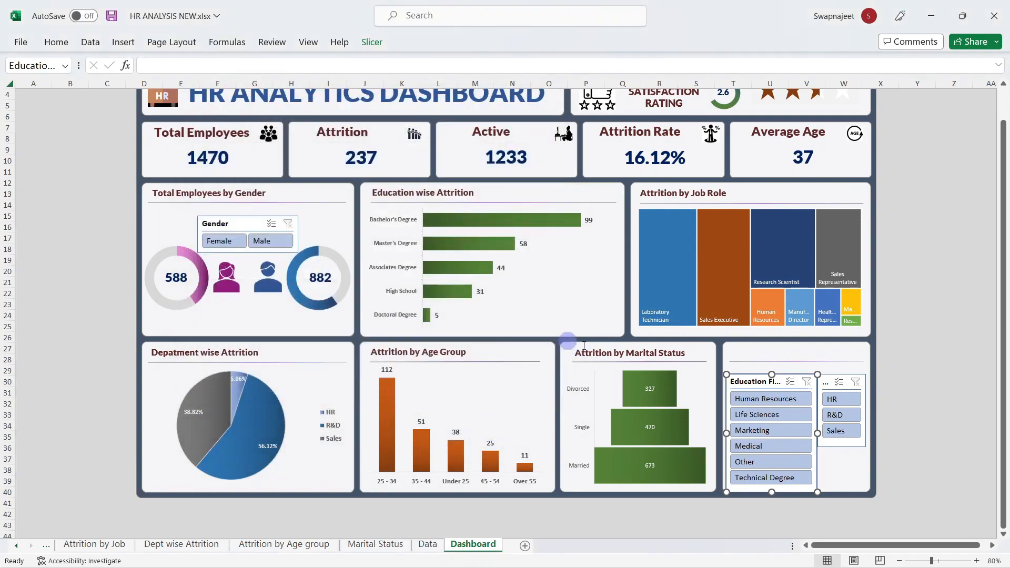
Step: Apply the new custom style to the Education Field slicer, then reselect it on the Slicer tab
{"action": "left_click_drag", "start_coordinate": [756, 388], "coordinate": [755, 386]}
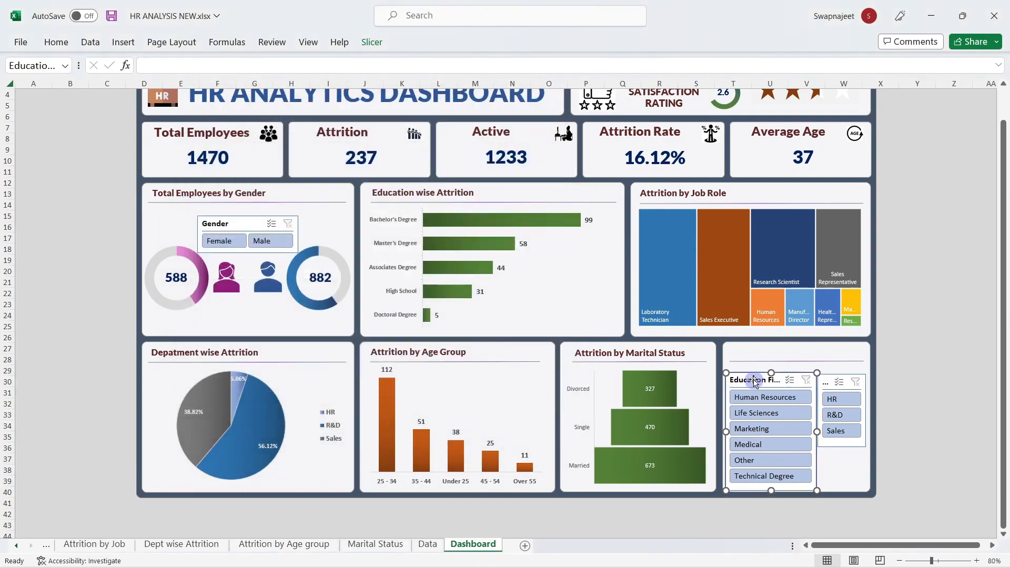
{"action": "left_click", "coordinate": [372, 42]}
{"action": "left_click", "coordinate": [171, 79]}
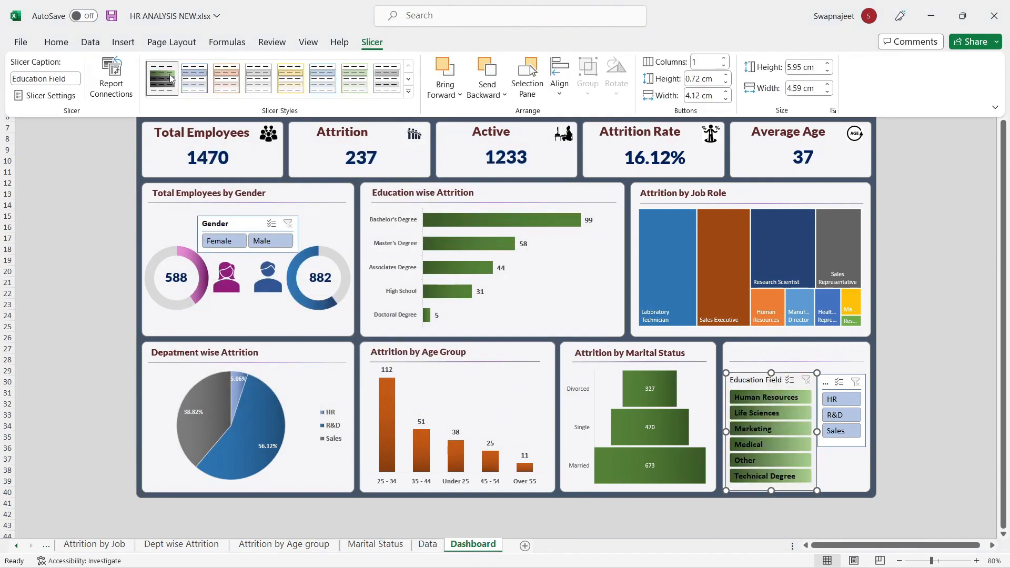
{"action": "left_click", "coordinate": [824, 381]}
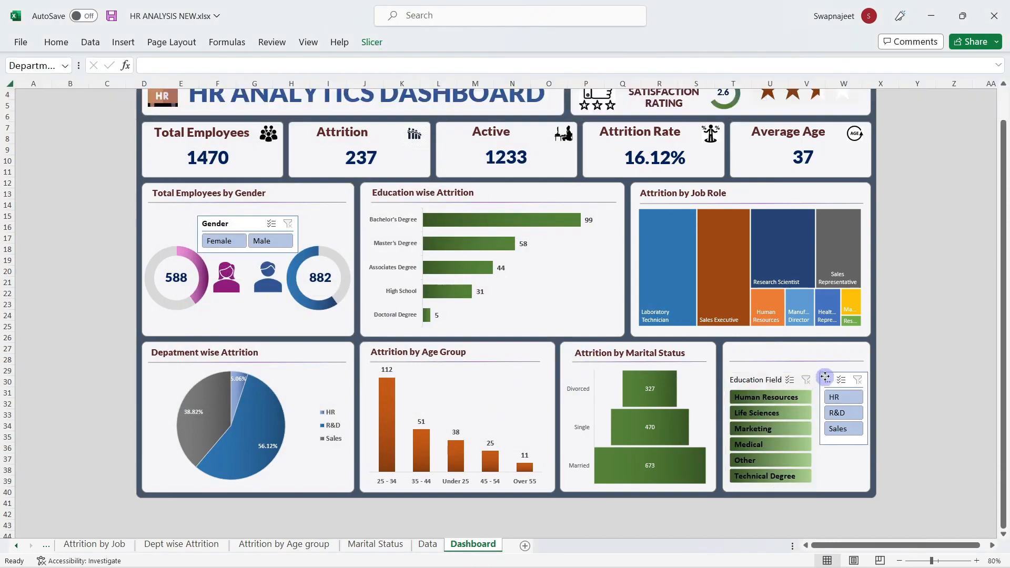
{"action": "left_click", "coordinate": [745, 396]}
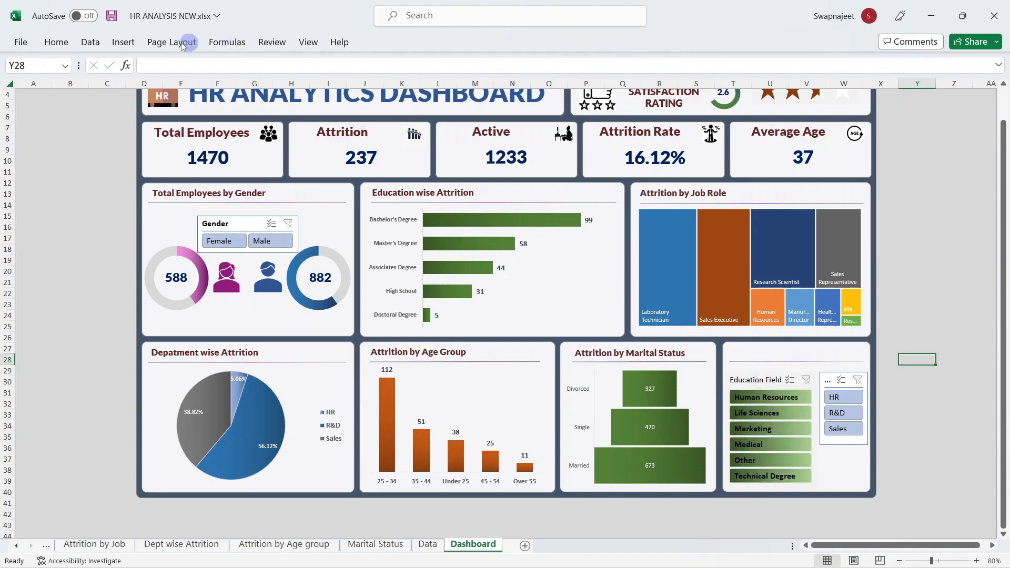
{"action": "left_click", "coordinate": [734, 380]}
{"action": "left_click", "coordinate": [375, 42]}
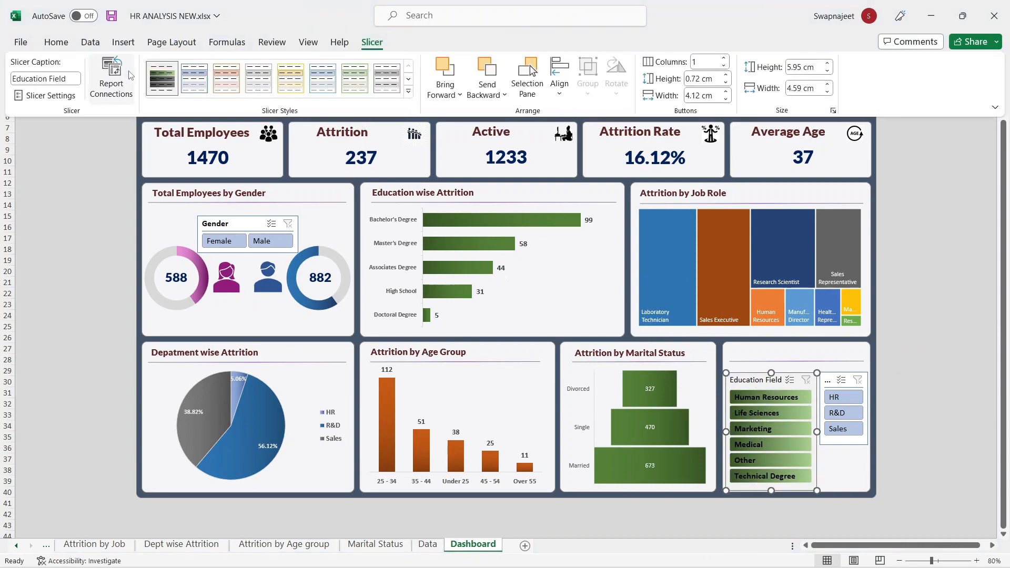
Step: Modify the custom slicer style so Selected Item with Data shows white text
{"action": "right_click", "coordinate": [147, 75]}
{"action": "right_click", "coordinate": [148, 87]}
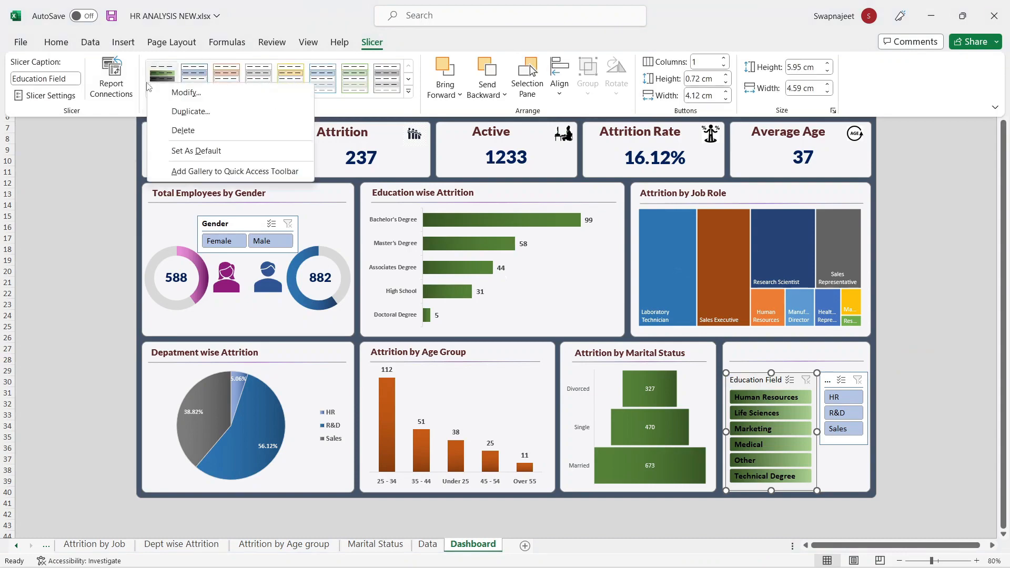
{"action": "left_click", "coordinate": [186, 92]}
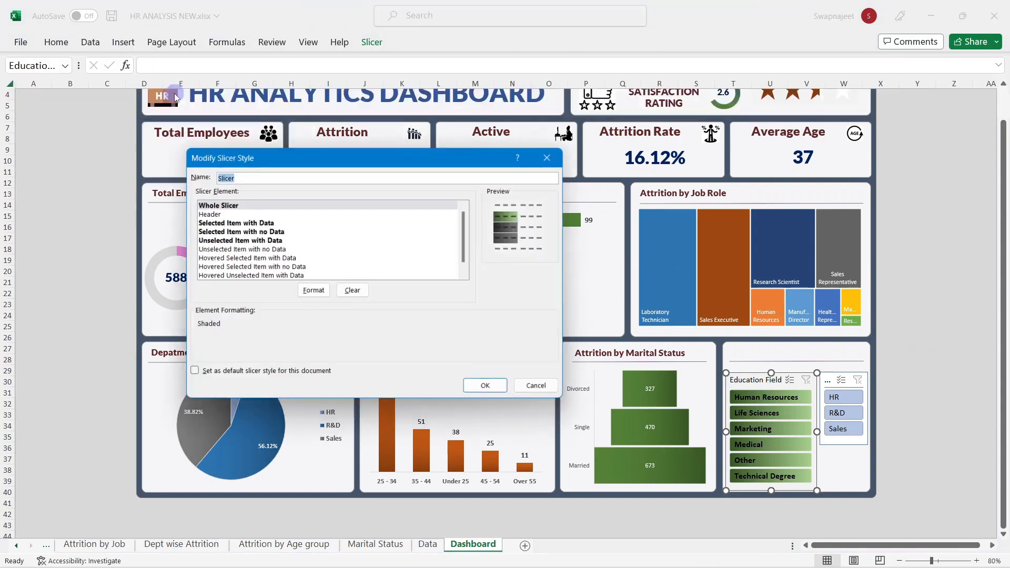
{"action": "left_click", "coordinate": [216, 222]}
{"action": "left_click", "coordinate": [313, 291]}
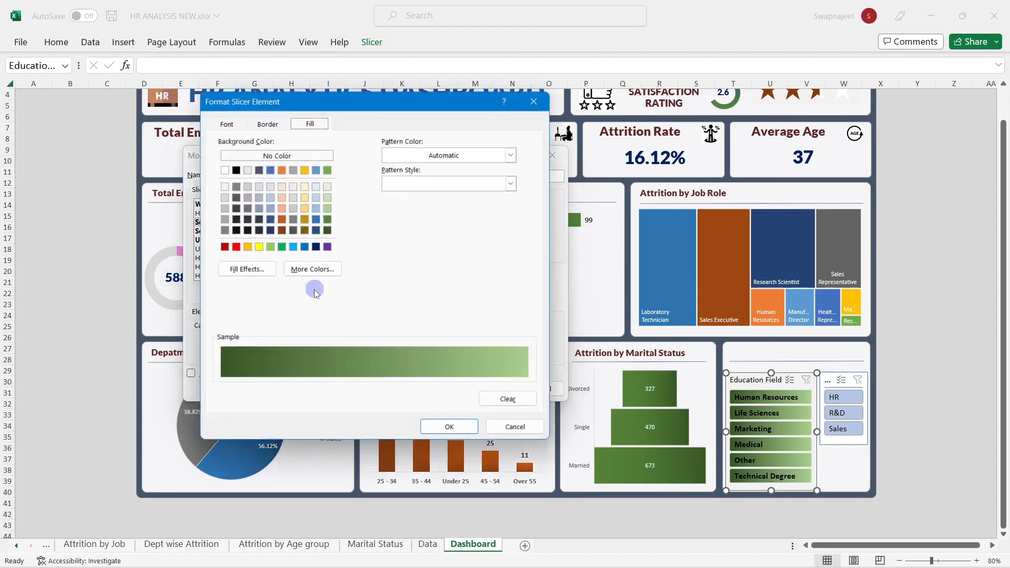
{"action": "left_click", "coordinate": [239, 124]}
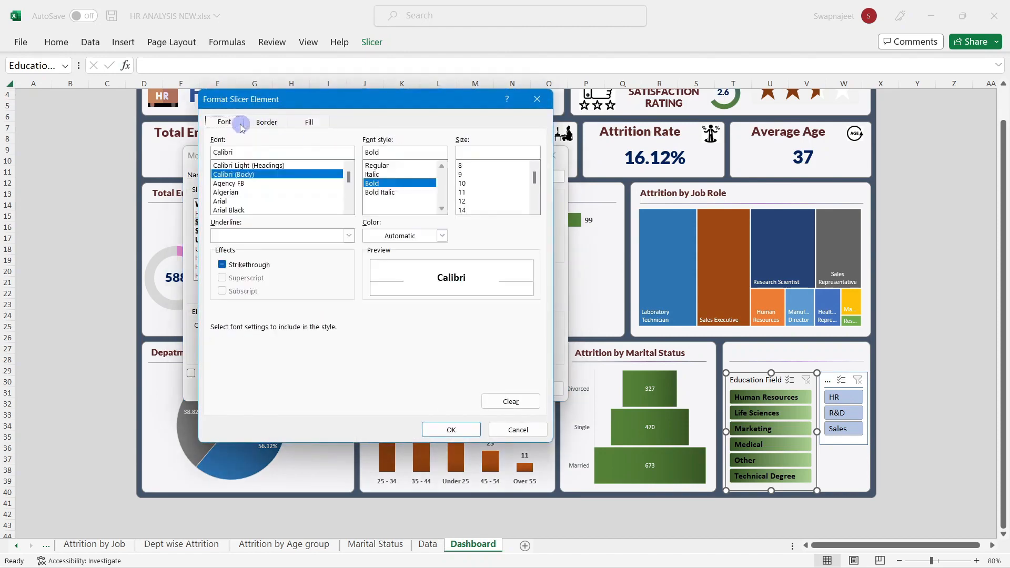
{"action": "left_click", "coordinate": [400, 236]}
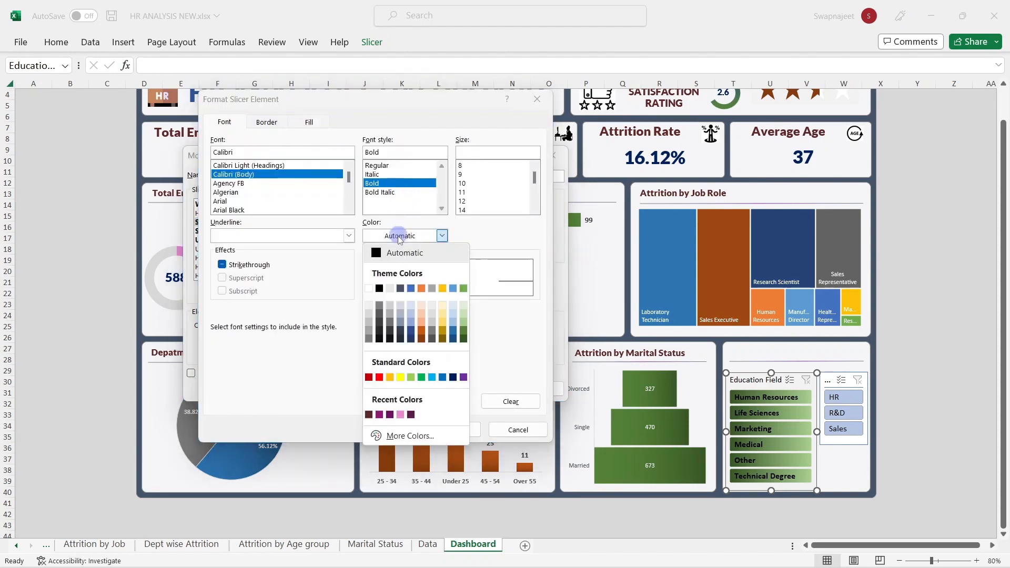
{"action": "left_click", "coordinate": [369, 289]}
{"action": "left_click", "coordinate": [451, 429]}
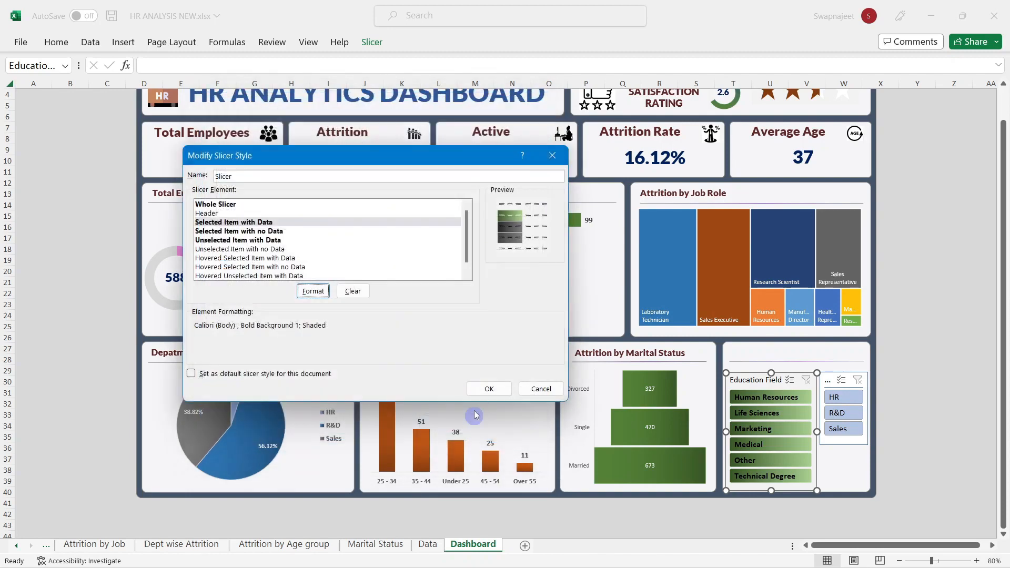
{"action": "left_click", "coordinate": [481, 388]}
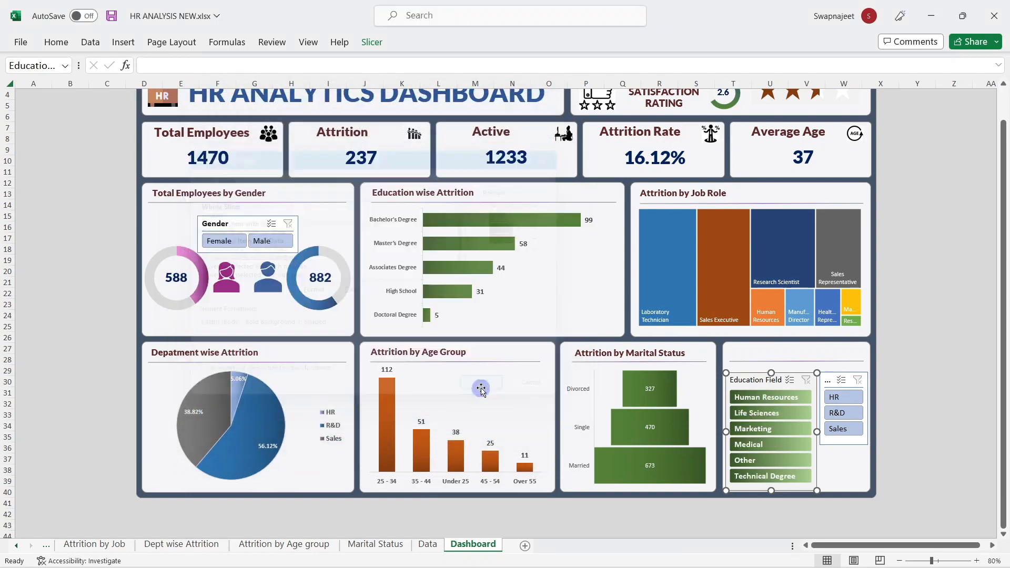
Step: Apply the custom green-gradient style to the Department and Gender slicers
{"action": "left_click", "coordinate": [831, 377]}
{"action": "left_click", "coordinate": [373, 42]}
{"action": "left_click", "coordinate": [163, 80]}
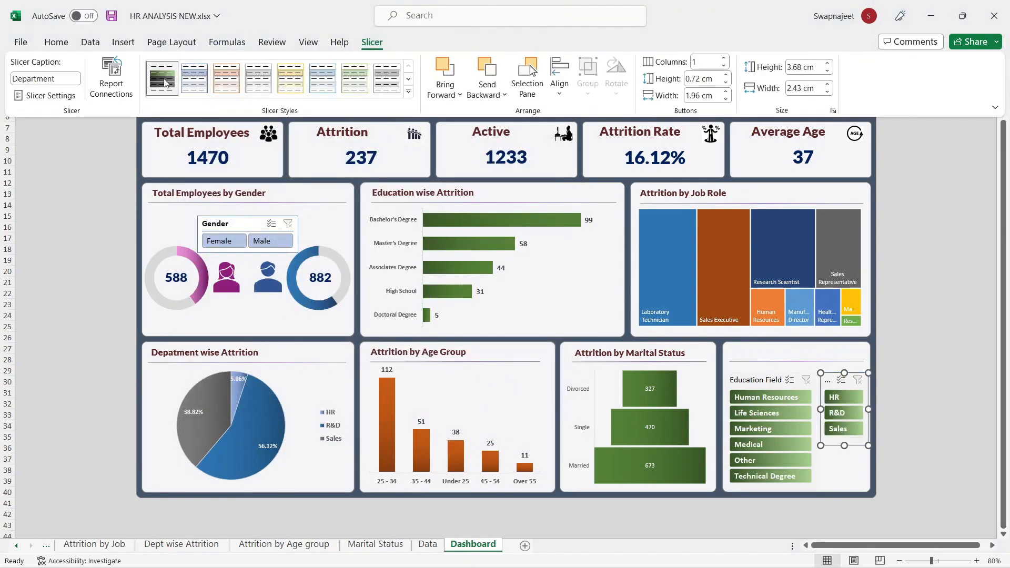
{"action": "left_click", "coordinate": [242, 218]}
{"action": "left_click", "coordinate": [242, 218]}
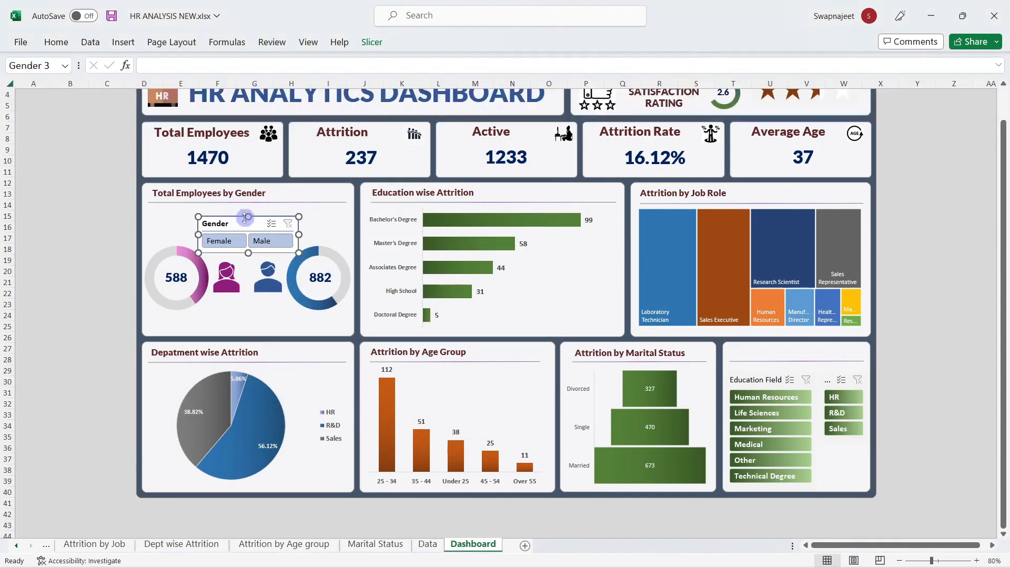
{"action": "left_click", "coordinate": [371, 44]}
{"action": "left_click", "coordinate": [163, 79]}
{"action": "left_click", "coordinate": [102, 227]}
{"action": "left_click", "coordinate": [103, 257]}
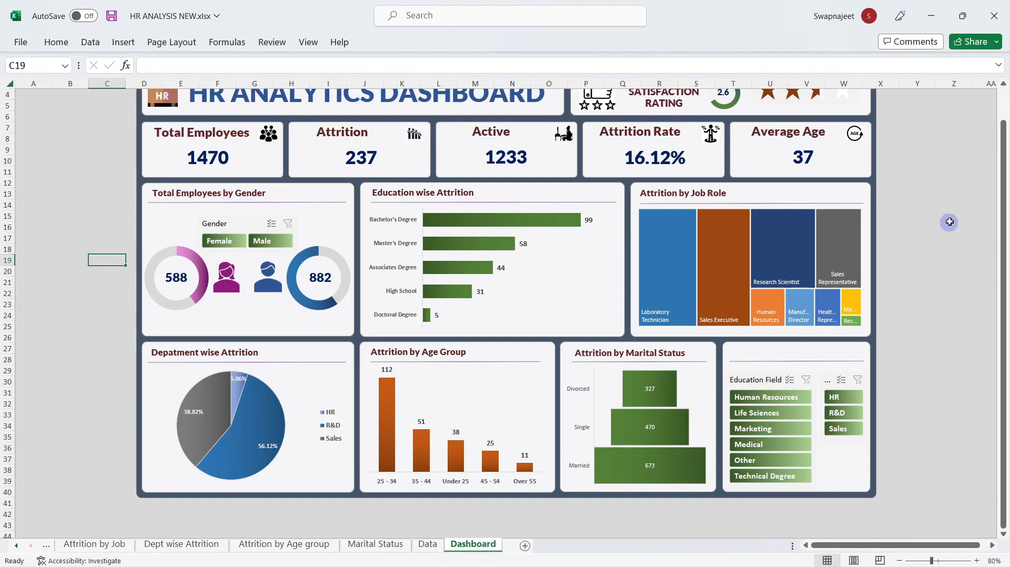
{"action": "right_click", "coordinate": [762, 379]}
Step: Change the header setting in Slicer Settings for the Education Field and Department slicers
{"action": "left_click", "coordinate": [842, 370]}
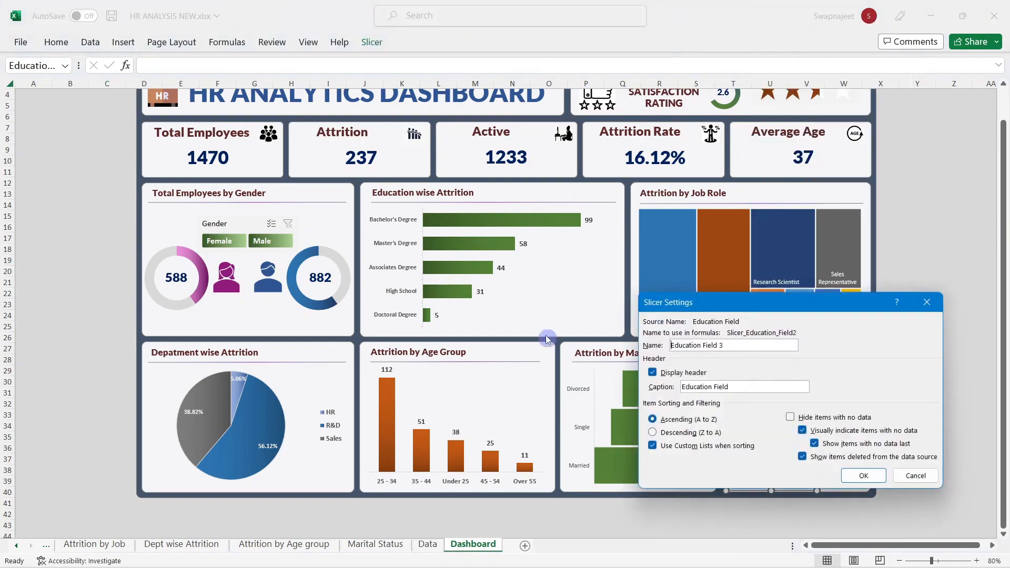
{"action": "left_click", "coordinate": [864, 475]}
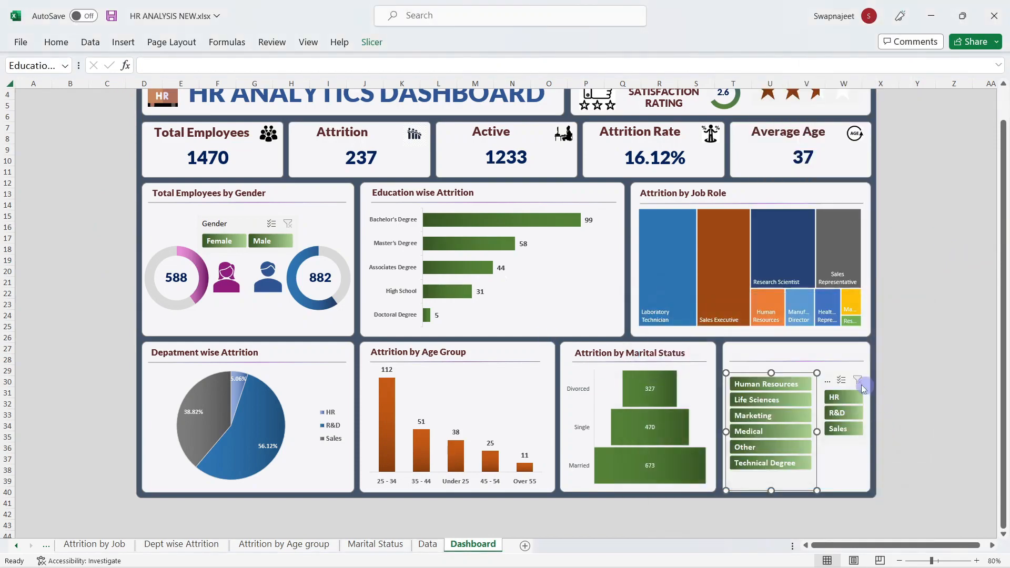
{"action": "right_click", "coordinate": [832, 378]}
{"action": "left_click", "coordinate": [852, 368]}
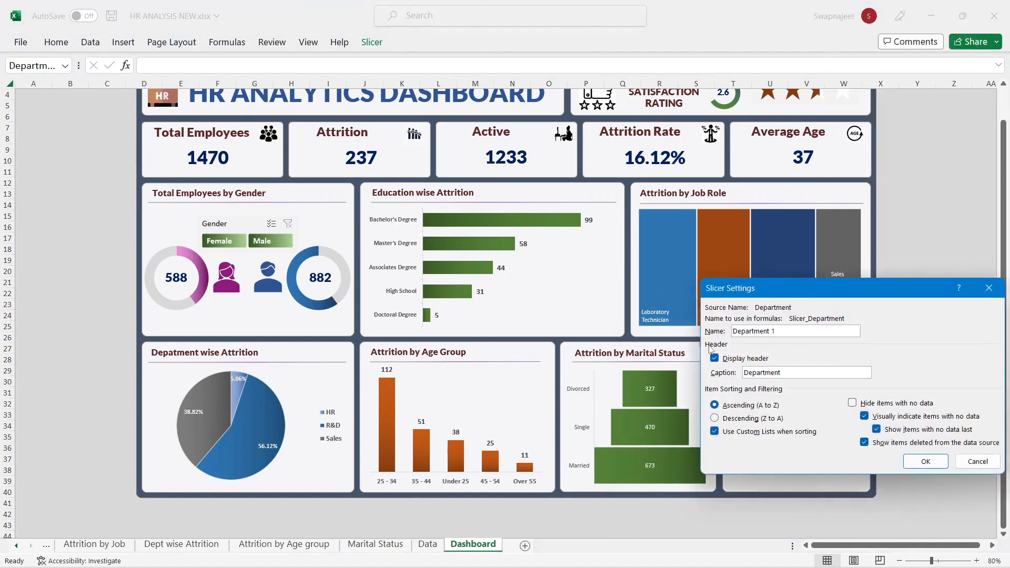
{"action": "left_click", "coordinate": [924, 461]}
{"action": "left_click", "coordinate": [954, 369]}
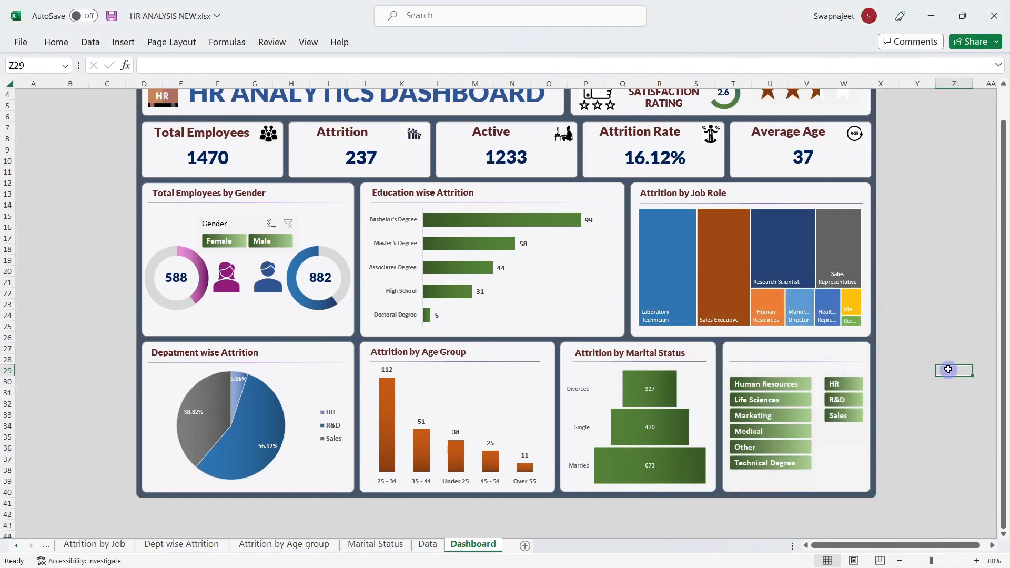
Step: Clear the Education Field slicer's caption so its header is blank
{"action": "left_click", "coordinate": [775, 370]}
{"action": "left_click", "coordinate": [770, 374]}
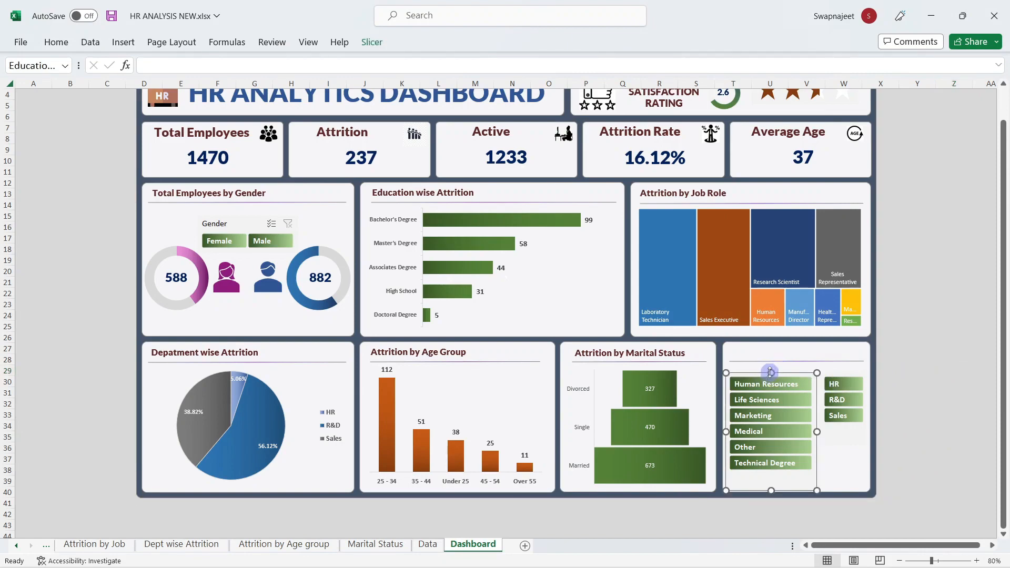
{"action": "right_click", "coordinate": [743, 381]}
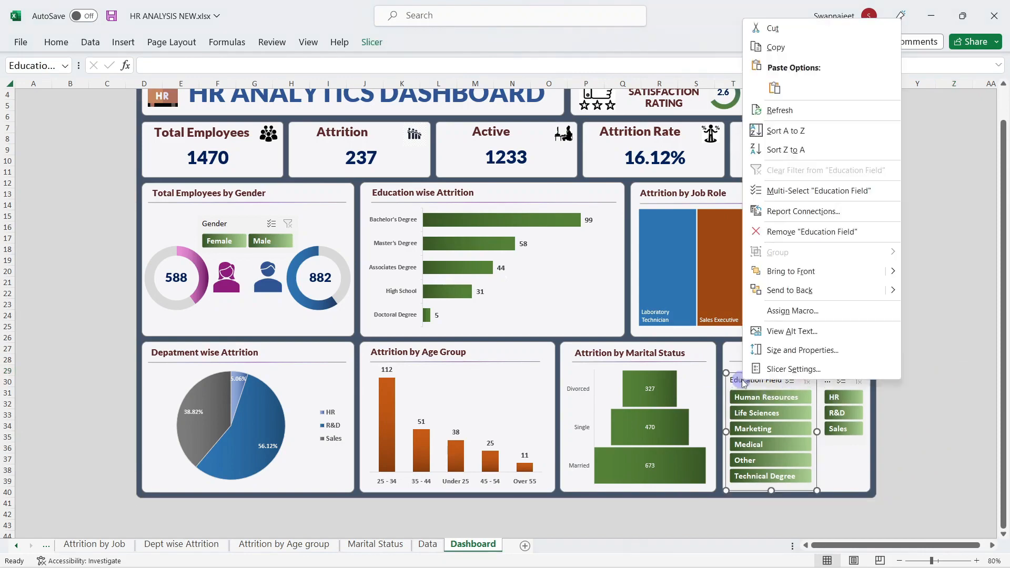
{"action": "left_click", "coordinate": [793, 368]}
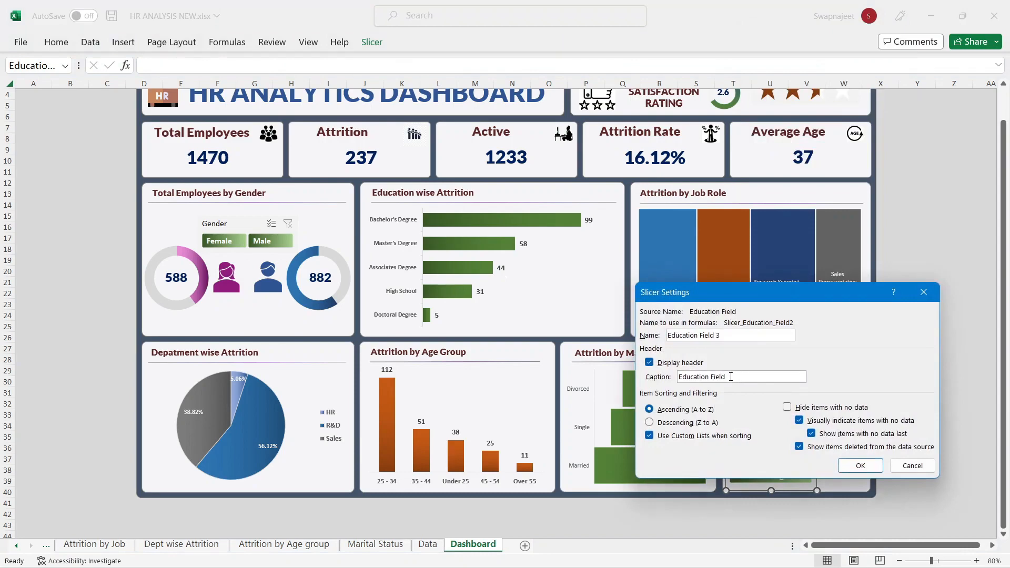
{"action": "key", "text": "BackSpace"}
{"action": "left_click", "coordinate": [861, 465]}
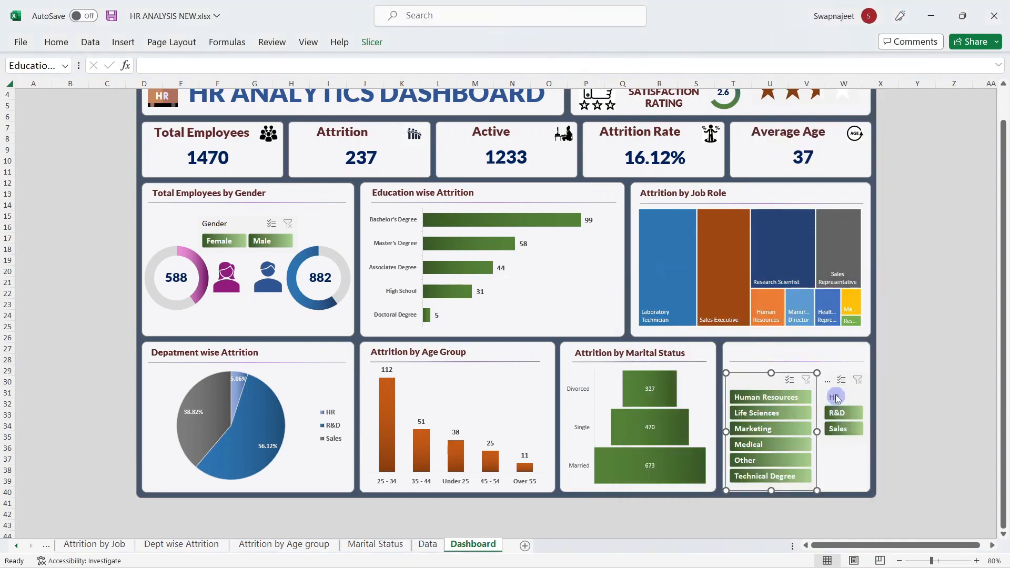
Step: Delete the Department slicer's caption text, leaving a blank header
{"action": "left_click", "coordinate": [826, 380]}
{"action": "right_click", "coordinate": [826, 380]}
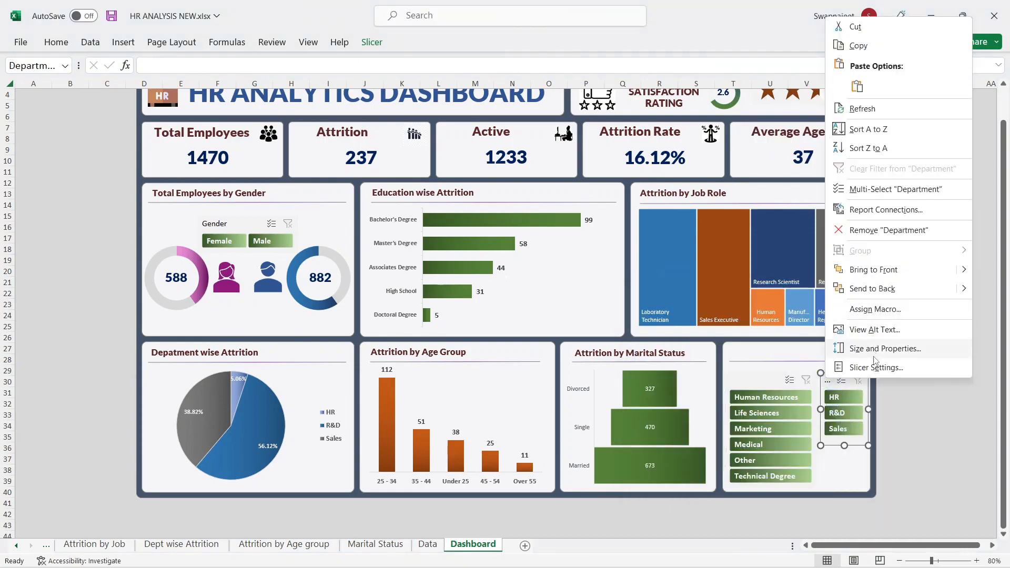
{"action": "left_click", "coordinate": [842, 369]}
{"action": "left_click_drag", "start_coordinate": [788, 378], "coordinate": [693, 367]}
{"action": "key", "text": "BackSpace"}
{"action": "left_click", "coordinate": [920, 466]}
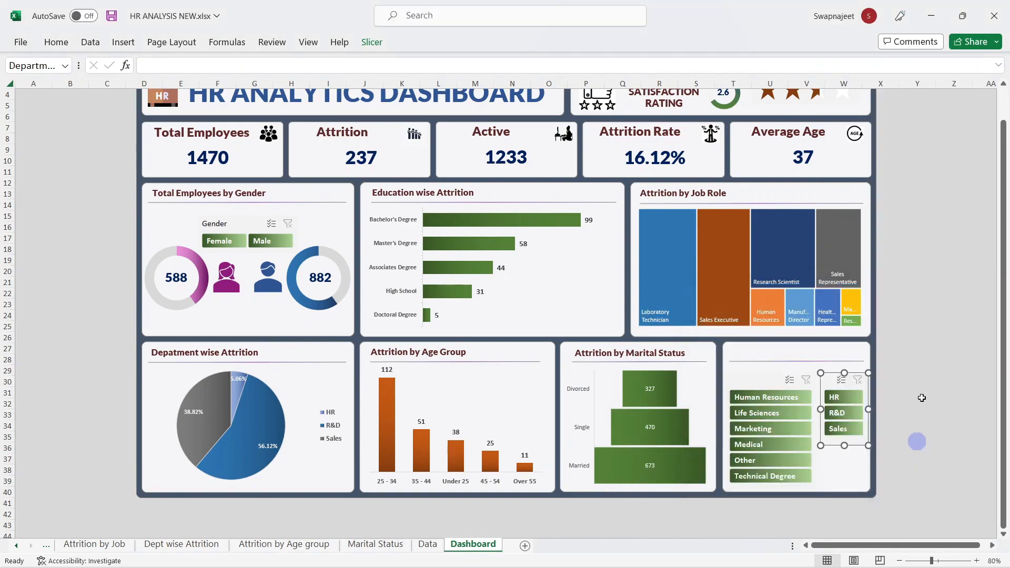
{"action": "left_click", "coordinate": [939, 329]}
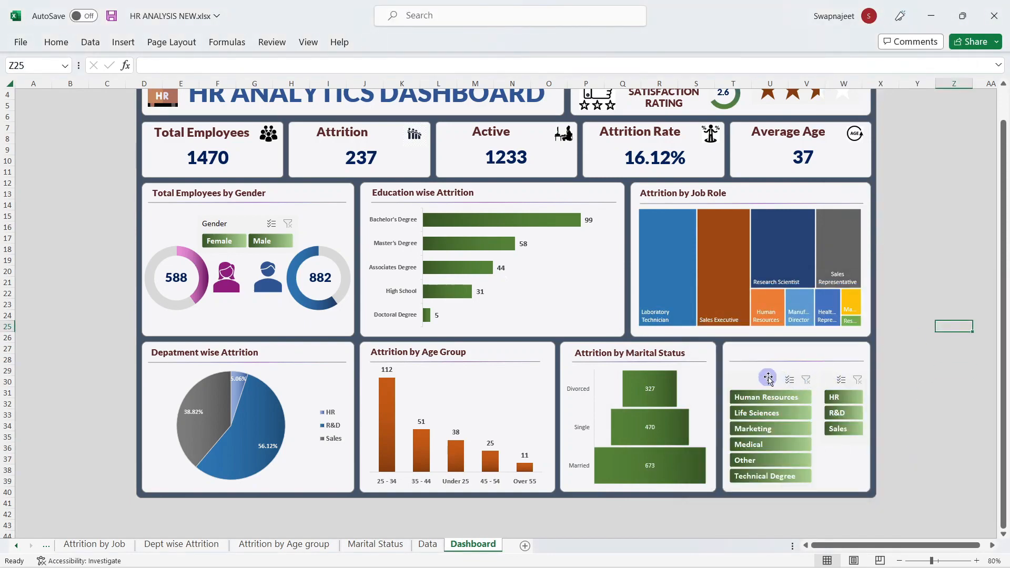
Step: Nudge the Education Field slicer slightly down to realign it
{"action": "left_click", "coordinate": [769, 378]}
{"action": "left_click_drag", "start_coordinate": [769, 379], "coordinate": [769, 379]}
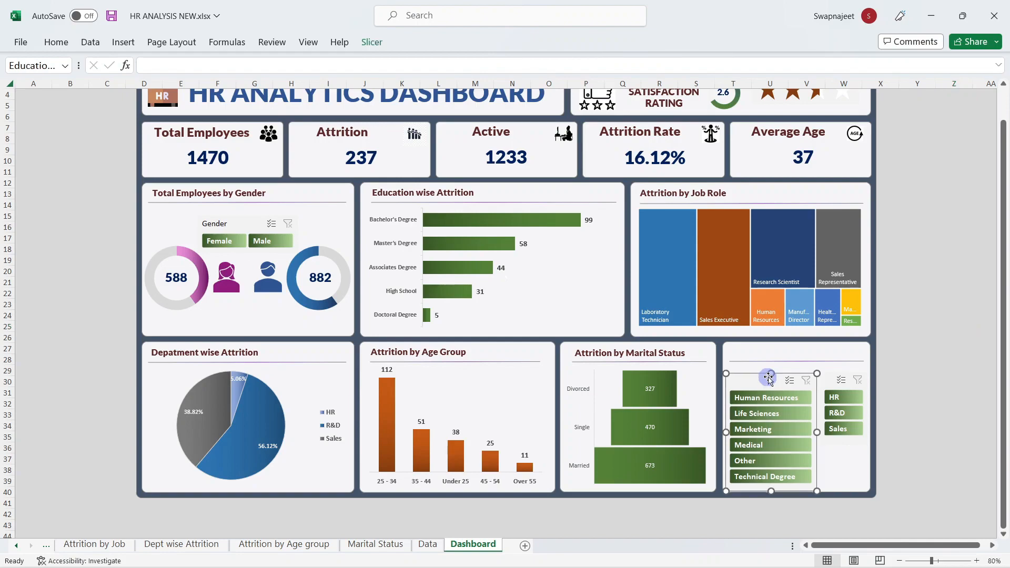
{"action": "left_click", "coordinate": [951, 360]}
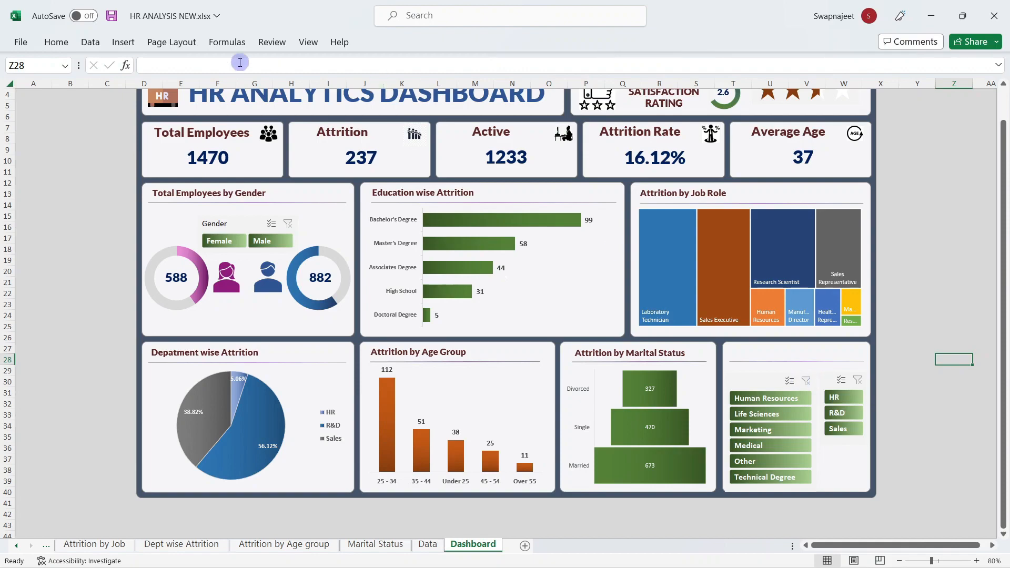
{"action": "left_click", "coordinate": [122, 43]}
Step: Add a text box title above the Education Field slicer: bold, centred, 14 pt, theme-coloured
{"action": "left_click", "coordinate": [811, 84]}
{"action": "left_click", "coordinate": [816, 138]}
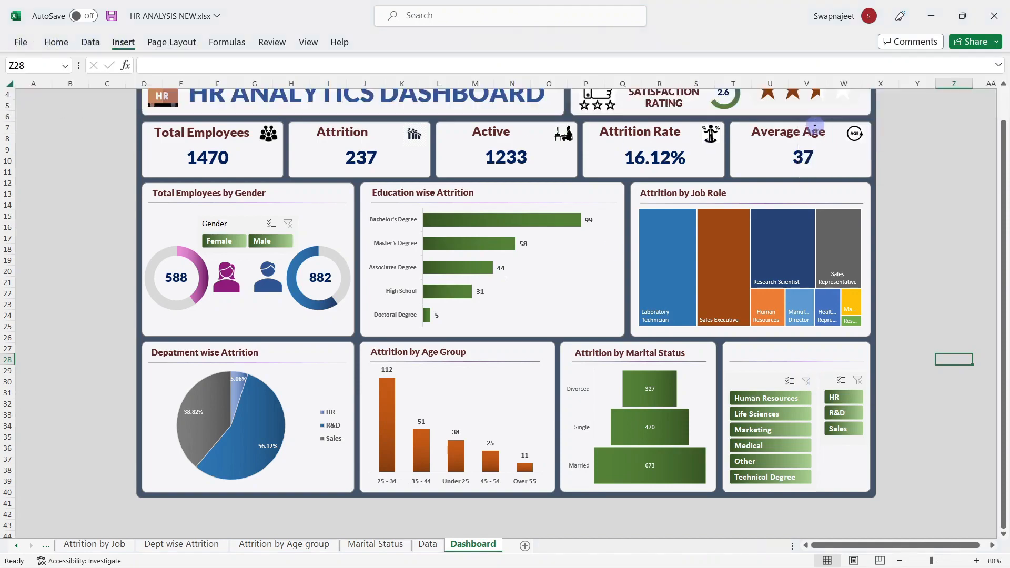
{"action": "left_click_drag", "start_coordinate": [732, 366], "coordinate": [808, 376]}
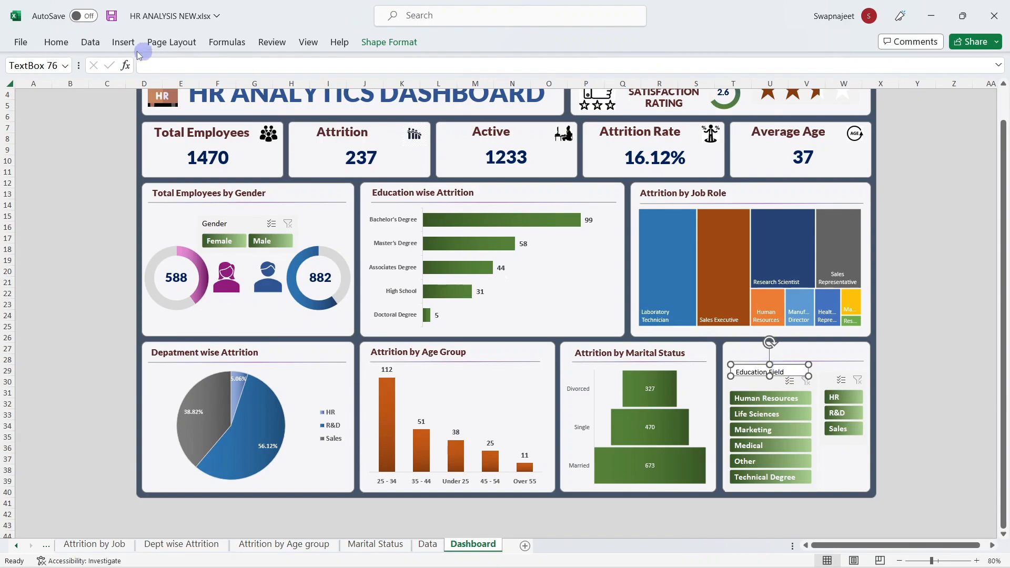
{"action": "left_click", "coordinate": [56, 42]}
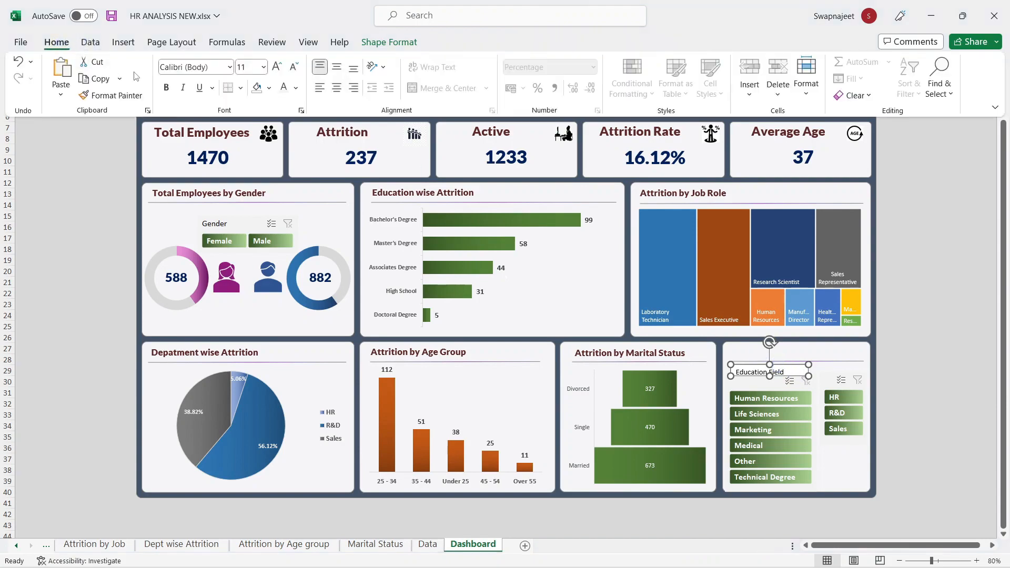
{"action": "left_click", "coordinate": [168, 91]}
{"action": "left_click", "coordinate": [337, 88]}
{"action": "left_click", "coordinate": [337, 67]}
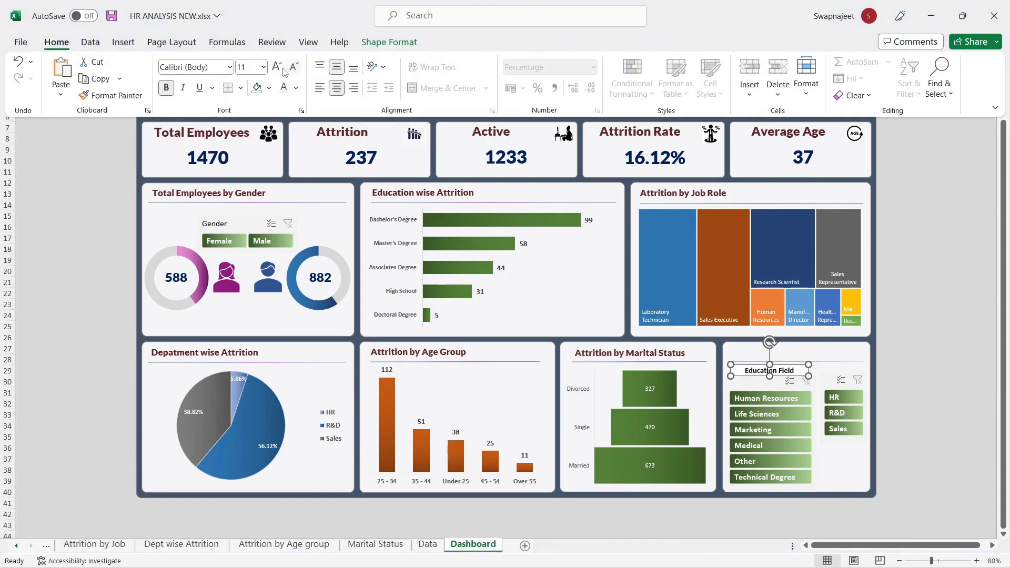
{"action": "left_click", "coordinate": [277, 67]}
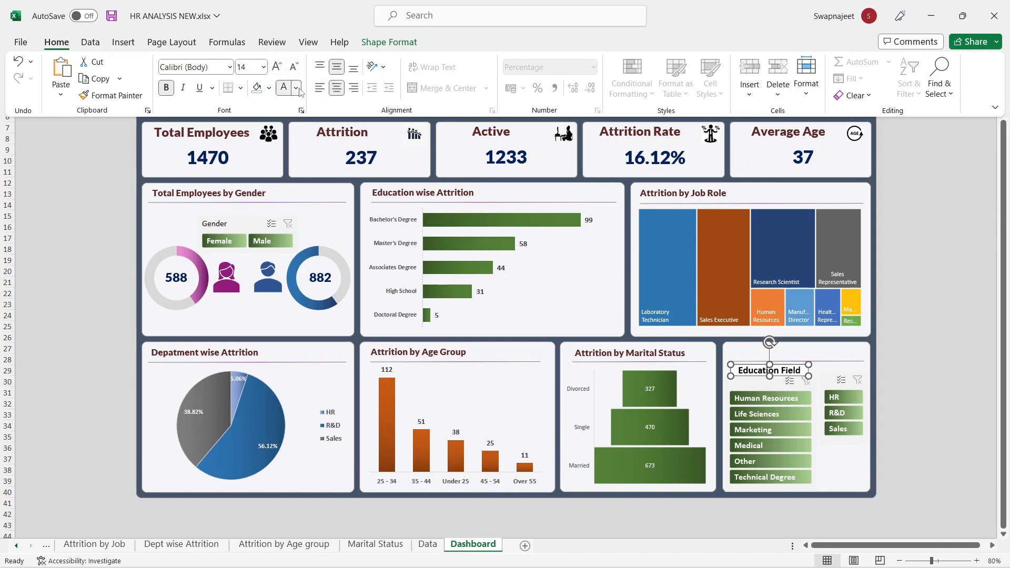
{"action": "left_click", "coordinate": [297, 88]}
{"action": "left_click", "coordinate": [366, 193]}
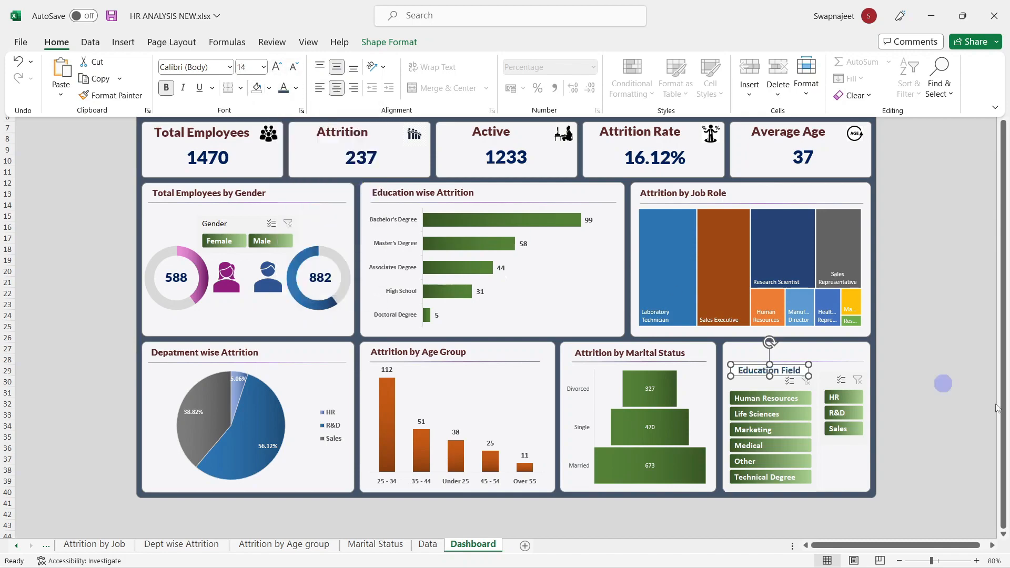
Step: Remove the title box's outline and its pink fill
{"action": "left_click", "coordinate": [751, 374]}
{"action": "left_click", "coordinate": [925, 347]}
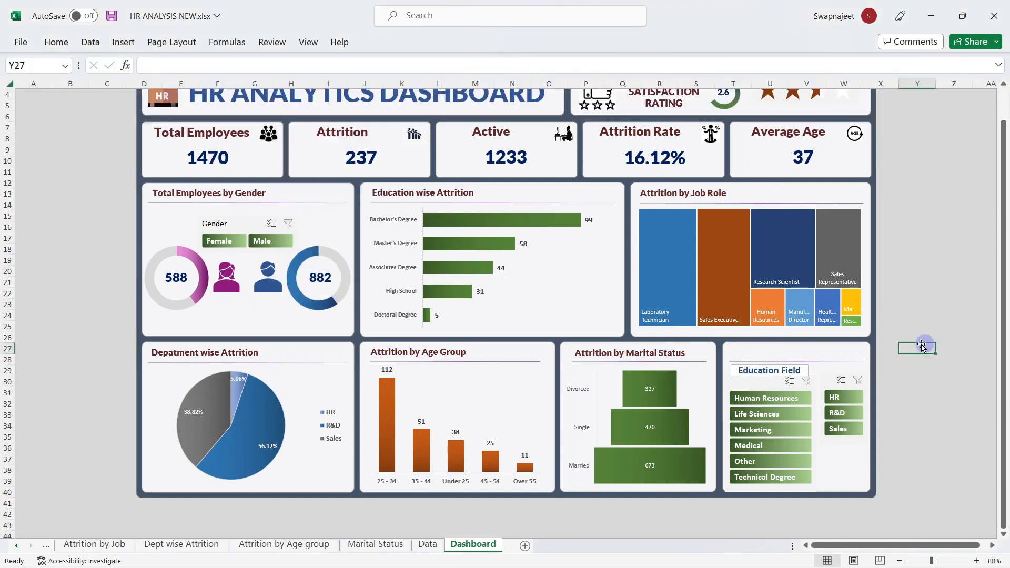
{"action": "left_click", "coordinate": [795, 369]}
{"action": "left_click", "coordinate": [400, 42]}
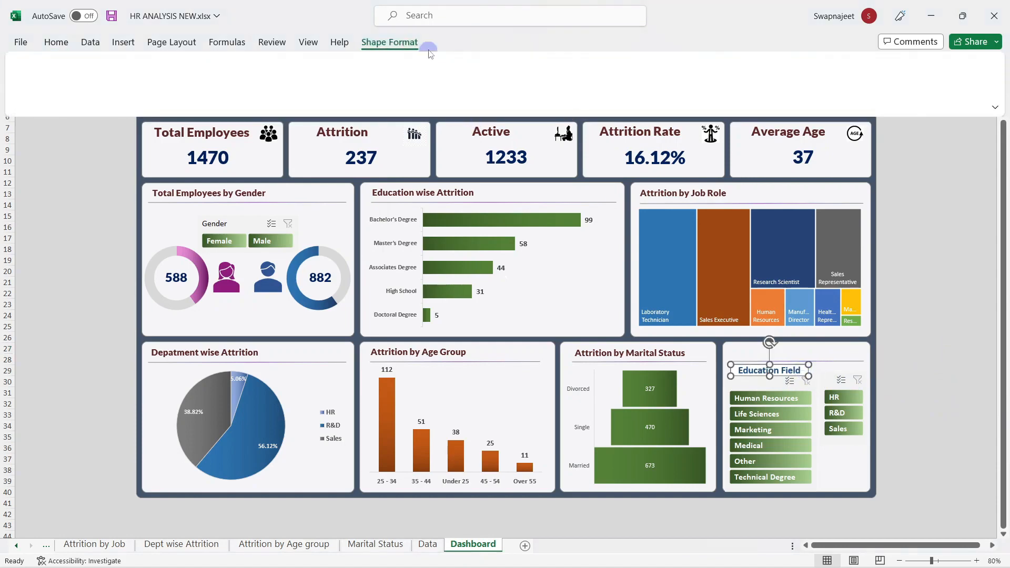
{"action": "left_click", "coordinate": [343, 79]}
{"action": "left_click", "coordinate": [341, 279]}
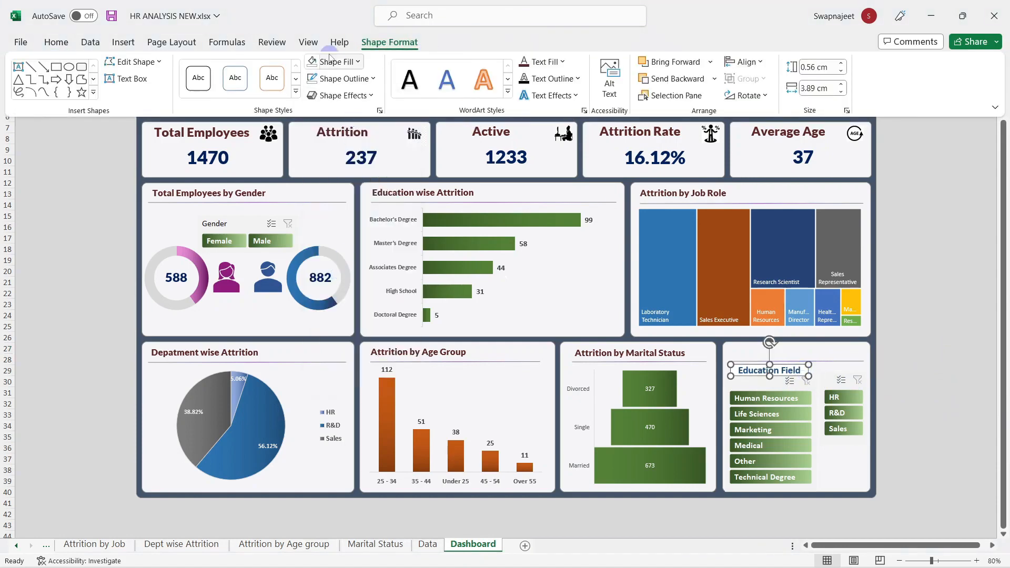
{"action": "left_click", "coordinate": [332, 62]}
{"action": "left_click", "coordinate": [340, 263]}
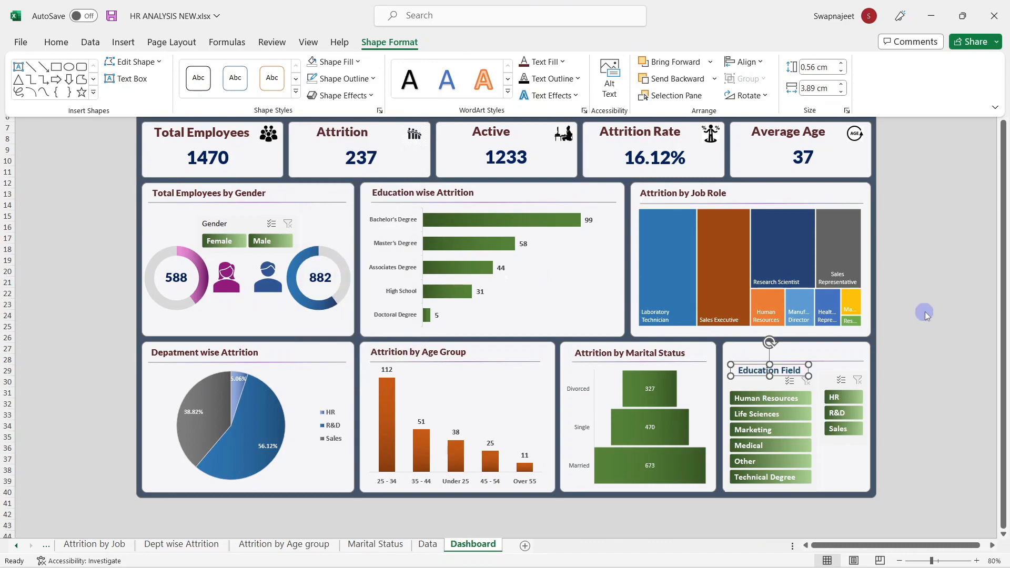
{"action": "left_click", "coordinate": [747, 366]}
Step: Duplicate the title as 'Department' above the Department slicer and align both titles
{"action": "key", "text": "ctrl+d"}
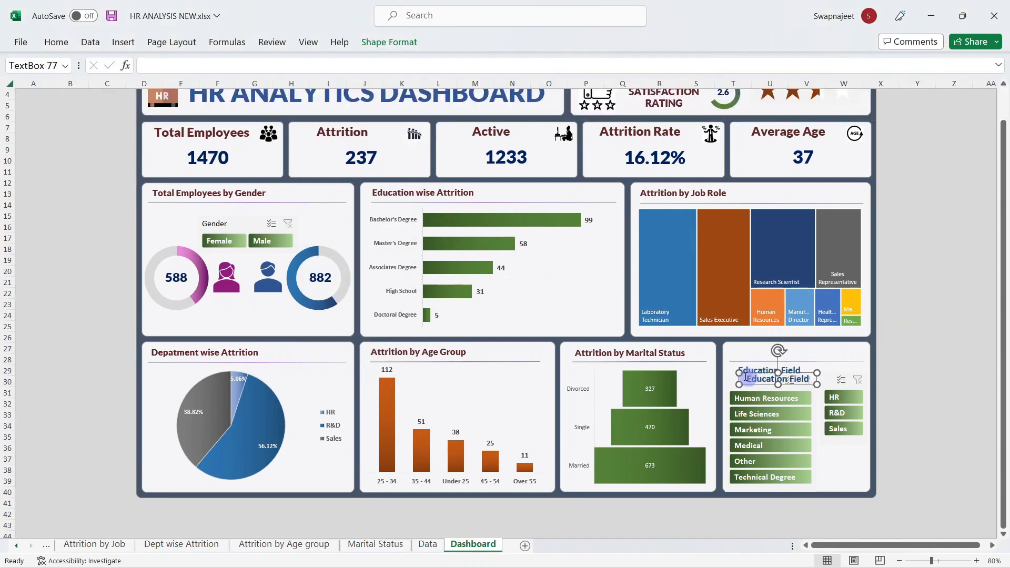
{"action": "left_click_drag", "start_coordinate": [754, 385], "coordinate": [824, 377]}
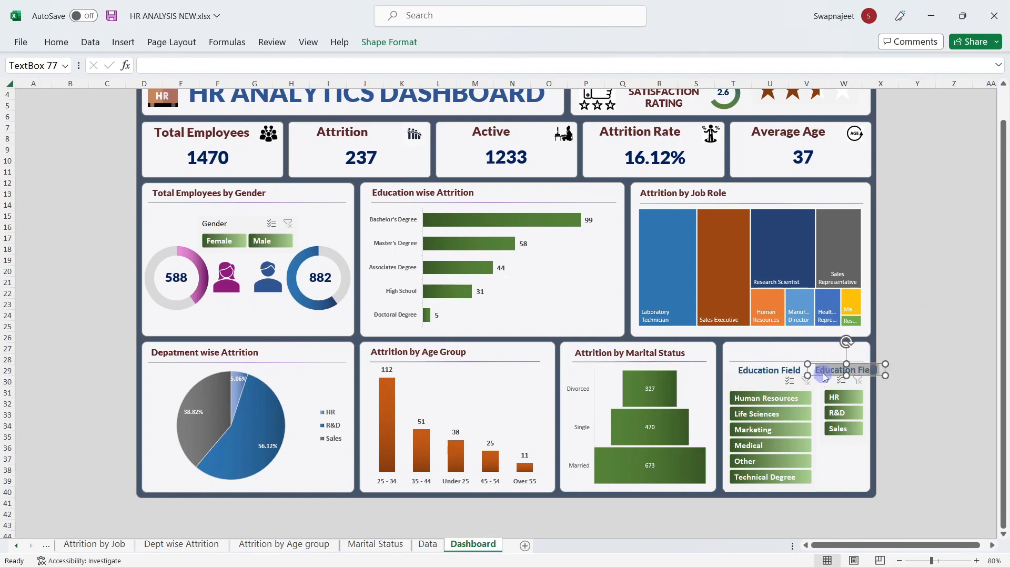
{"action": "type", "text": "Department"}
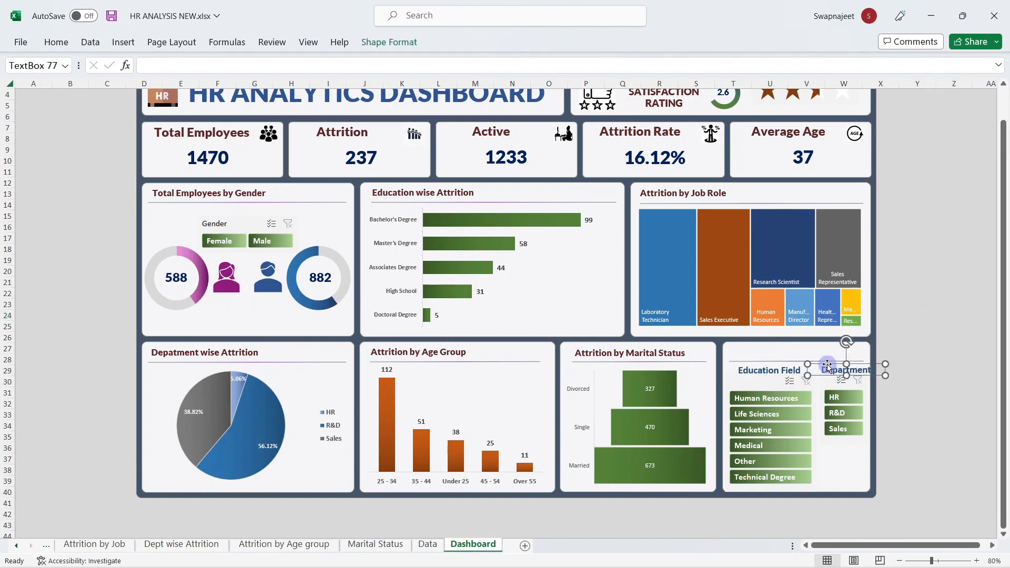
{"action": "left_click_drag", "start_coordinate": [828, 364], "coordinate": [824, 366]}
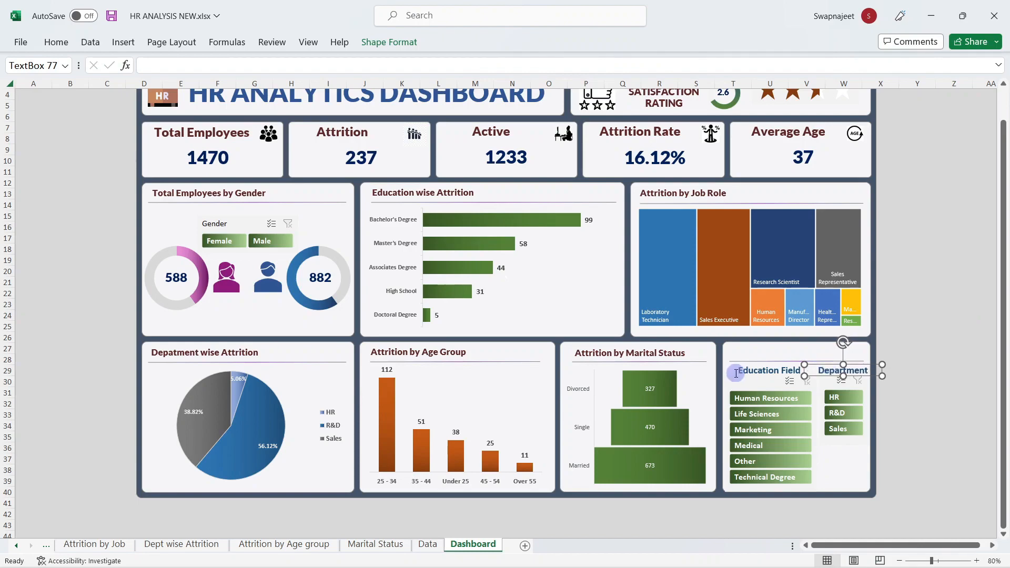
{"action": "left_click", "coordinate": [750, 366]}
{"action": "left_click_drag", "start_coordinate": [753, 367], "coordinate": [751, 368]}
{"action": "left_click", "coordinate": [939, 296]}
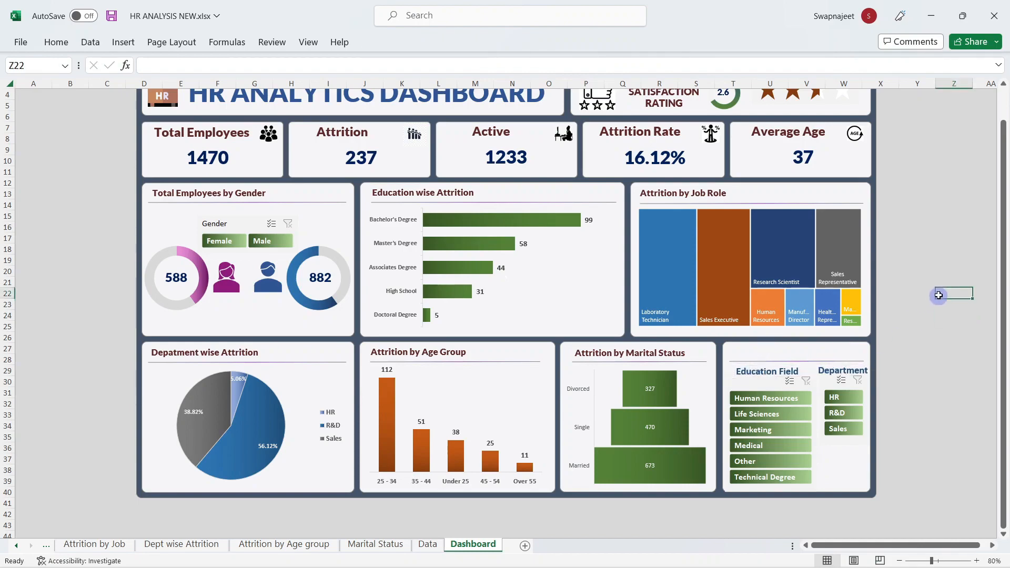
Step: Test the Education Field slicer with Human Resources, Life Sciences and Marketing, then clear it
{"action": "left_click", "coordinate": [768, 400]}
{"action": "left_click", "coordinate": [758, 415]}
{"action": "left_click", "coordinate": [758, 430]}
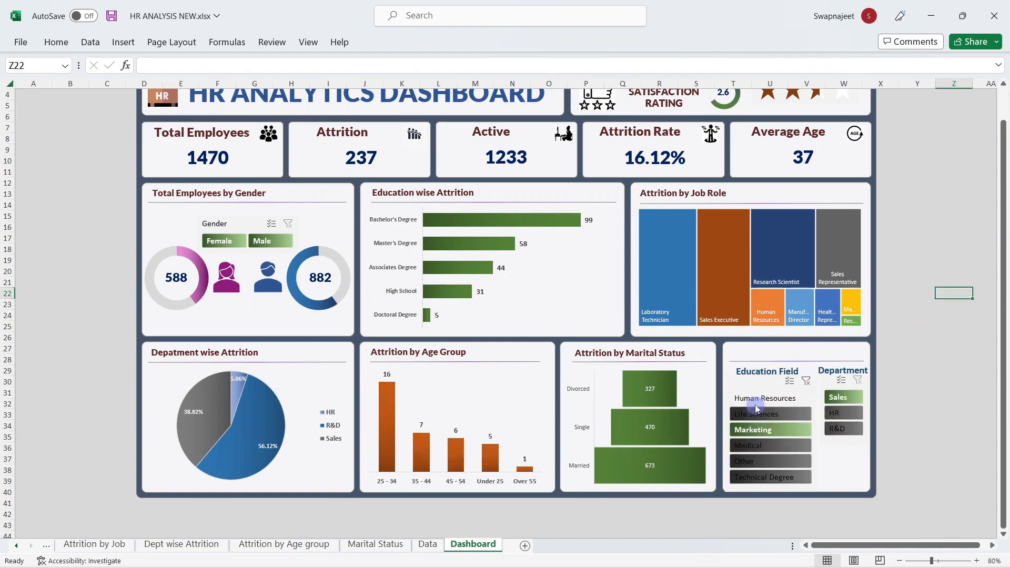
{"action": "left_click", "coordinate": [805, 375]}
{"action": "left_click", "coordinate": [805, 383]}
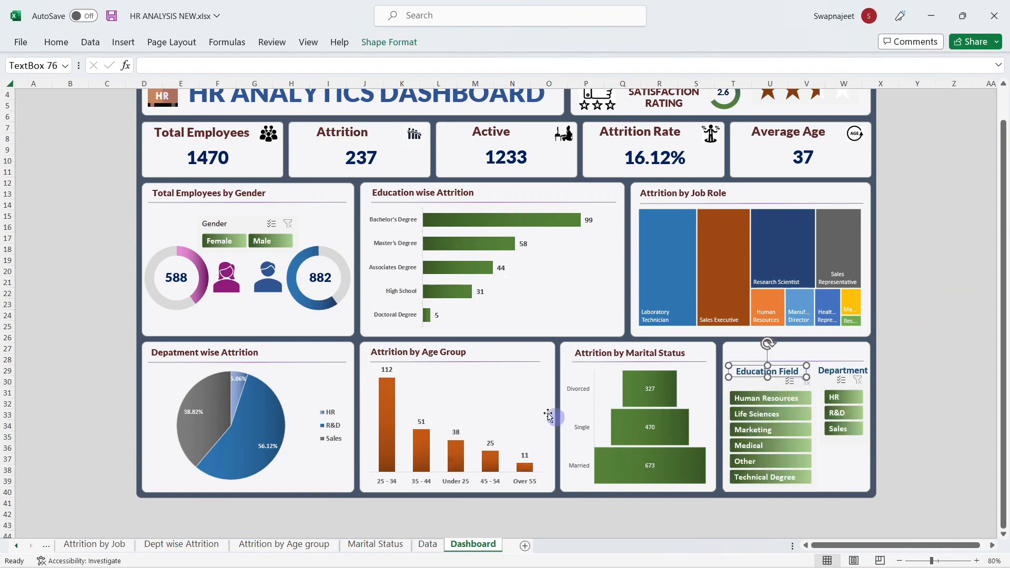
{"action": "left_click", "coordinate": [956, 327]}
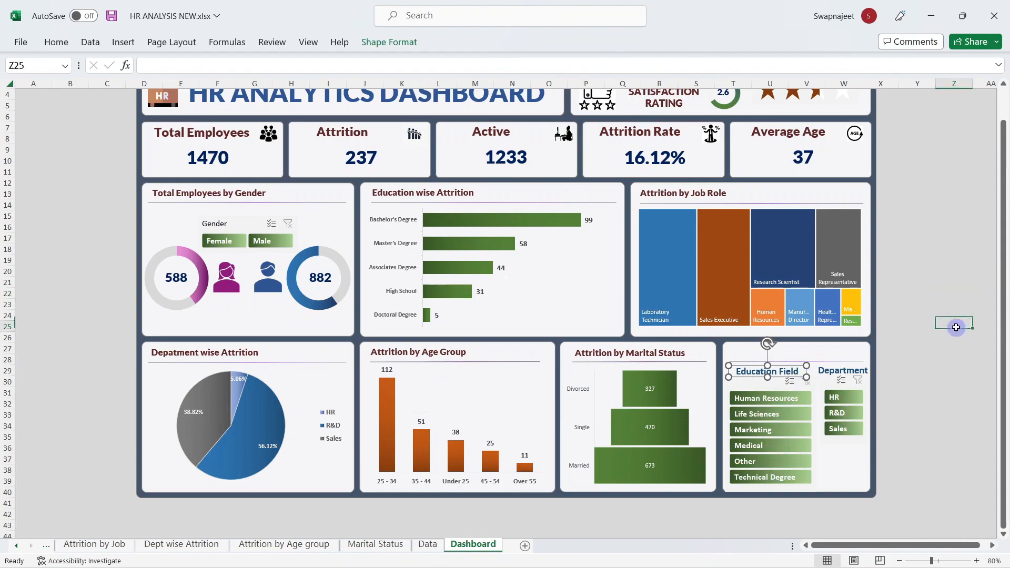
Step: Tick every pivot table in the Education Field slicer's Report Connections, from Attrition by Job to Rating
{"action": "right_click", "coordinate": [755, 385]}
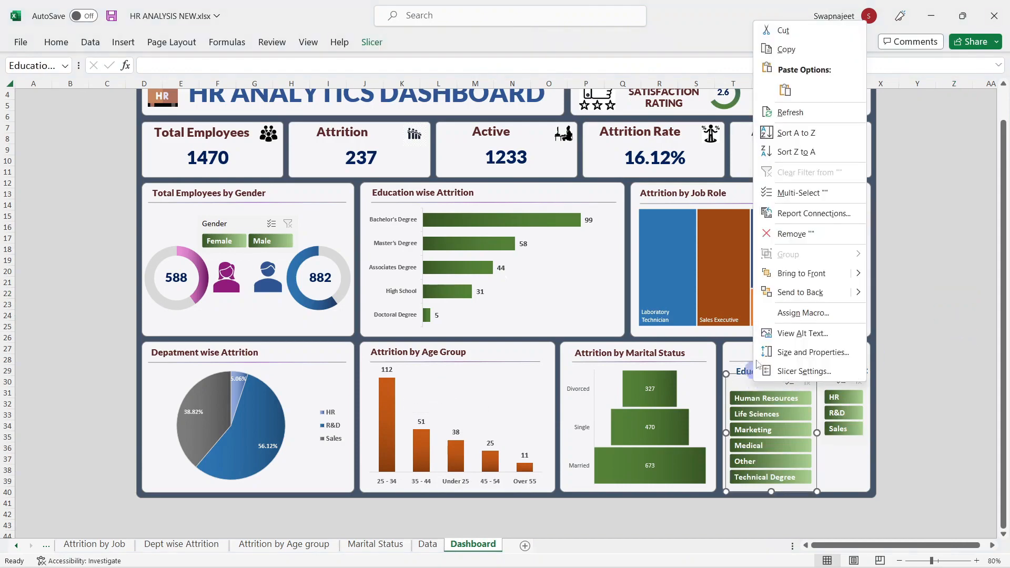
{"action": "left_click", "coordinate": [777, 214]}
{"action": "left_click_drag", "start_coordinate": [703, 170], "coordinate": [116, 163]}
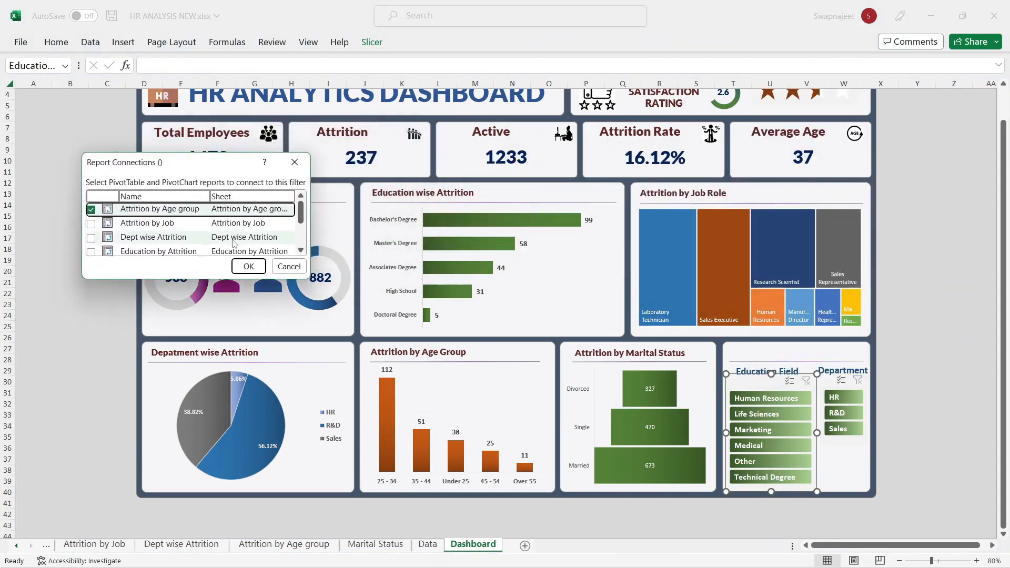
{"action": "left_click_drag", "start_coordinate": [309, 278], "coordinate": [480, 408]}
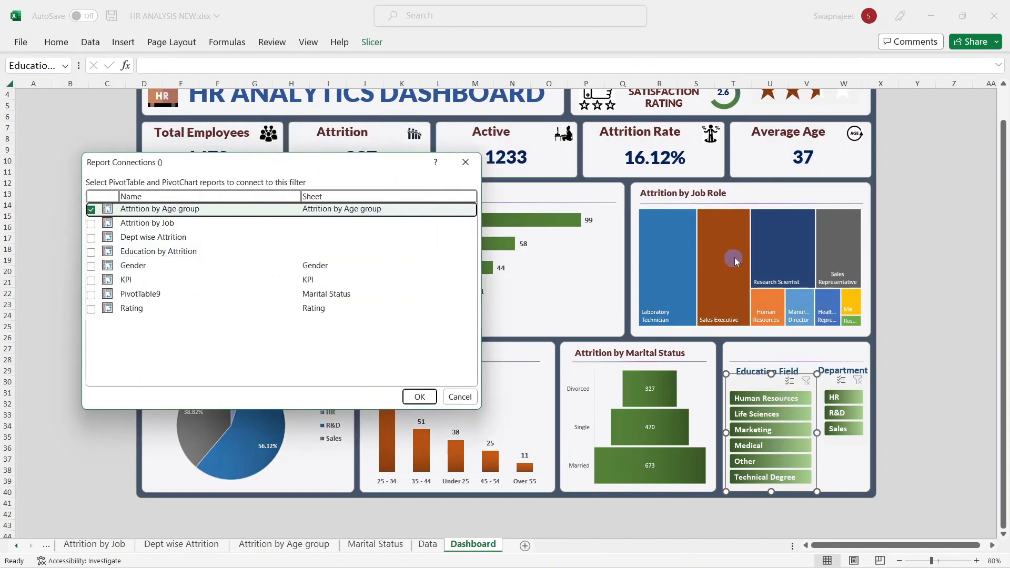
{"action": "left_click", "coordinate": [91, 224]}
{"action": "left_click", "coordinate": [91, 238]}
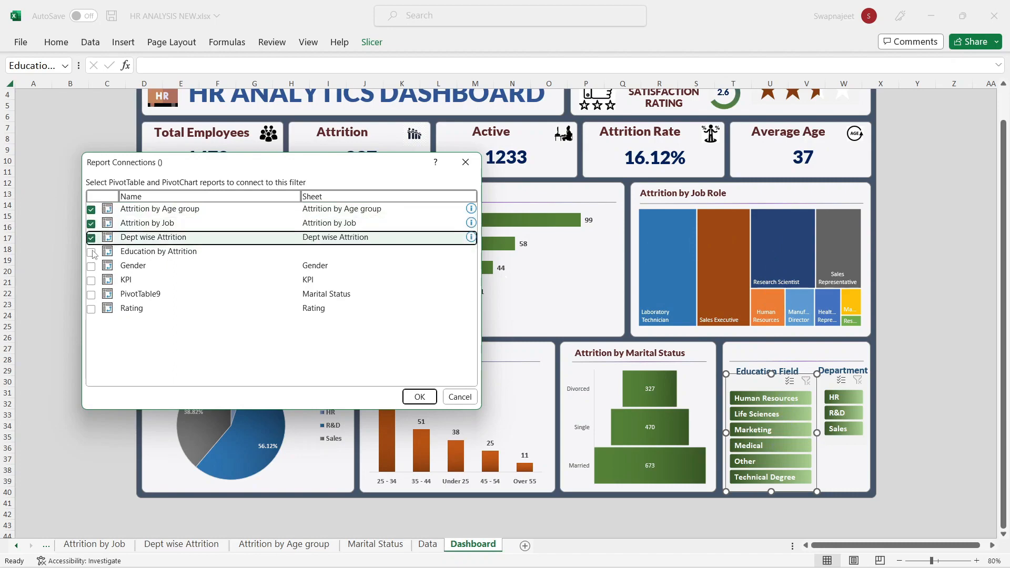
{"action": "left_click", "coordinate": [91, 252]}
{"action": "left_click", "coordinate": [91, 267]}
{"action": "left_click", "coordinate": [91, 281]}
{"action": "left_click", "coordinate": [91, 295]}
{"action": "left_click", "coordinate": [91, 309]}
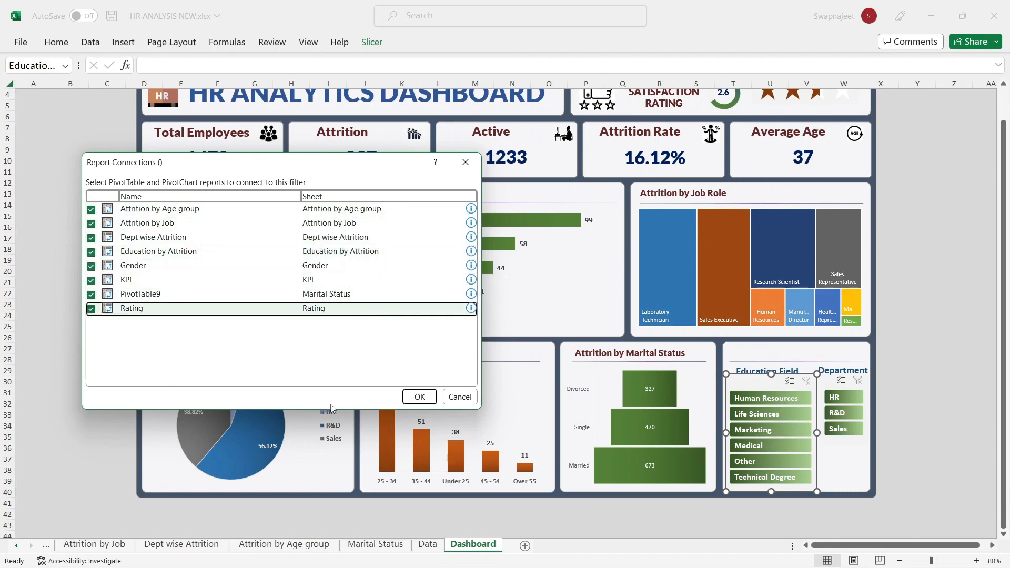
{"action": "left_click", "coordinate": [419, 397]}
Step: Test the Education Field slicer with Human Resources and Marketing, then clear the filter
{"action": "left_click", "coordinate": [917, 303]}
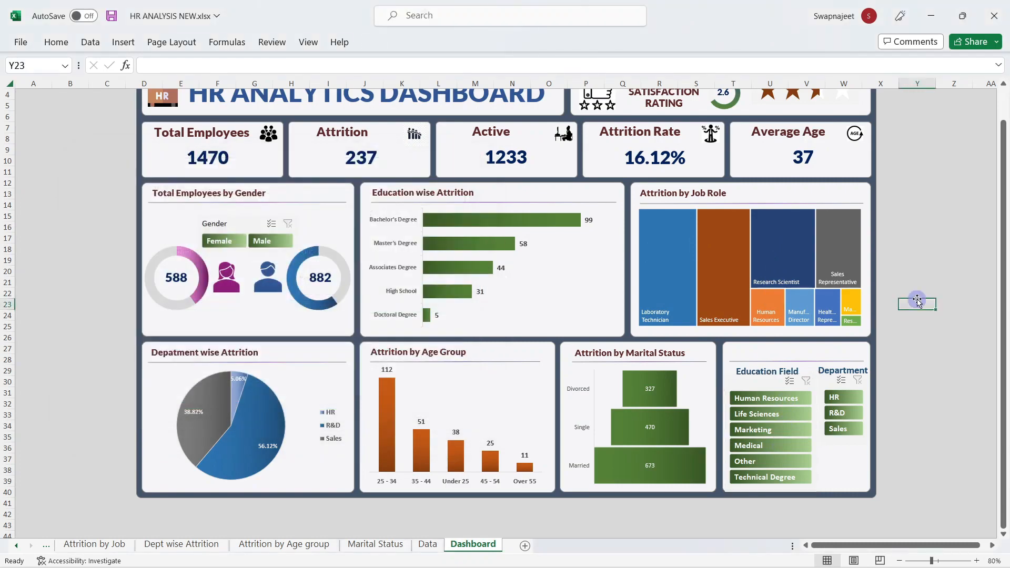
{"action": "scroll", "coordinate": [917, 305], "scroll_direction": "up", "scroll_amount": 1}
{"action": "left_click", "coordinate": [744, 433]}
{"action": "left_click", "coordinate": [748, 463]}
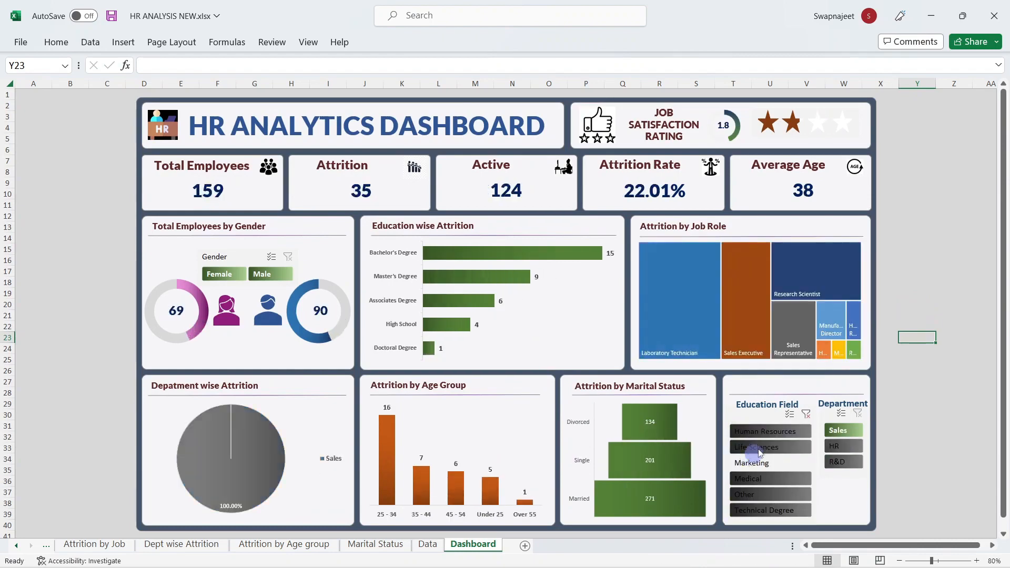
{"action": "left_click", "coordinate": [806, 414]}
Step: Connect the Department slicer to all eight pivot tables via Report Connections
{"action": "right_click", "coordinate": [838, 421]}
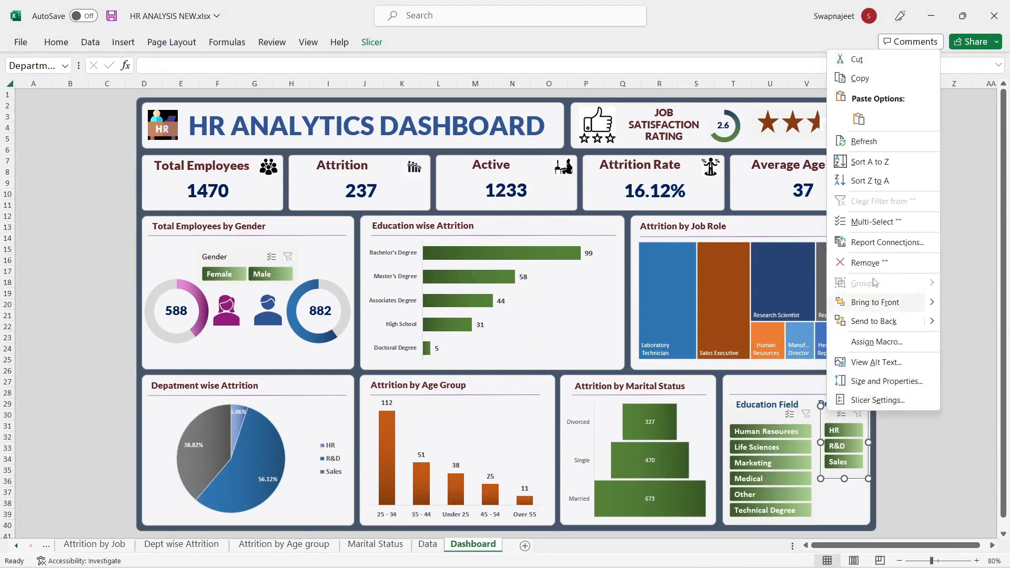
{"action": "left_click", "coordinate": [888, 243]}
{"action": "left_click_drag", "start_coordinate": [794, 214], "coordinate": [135, 164]}
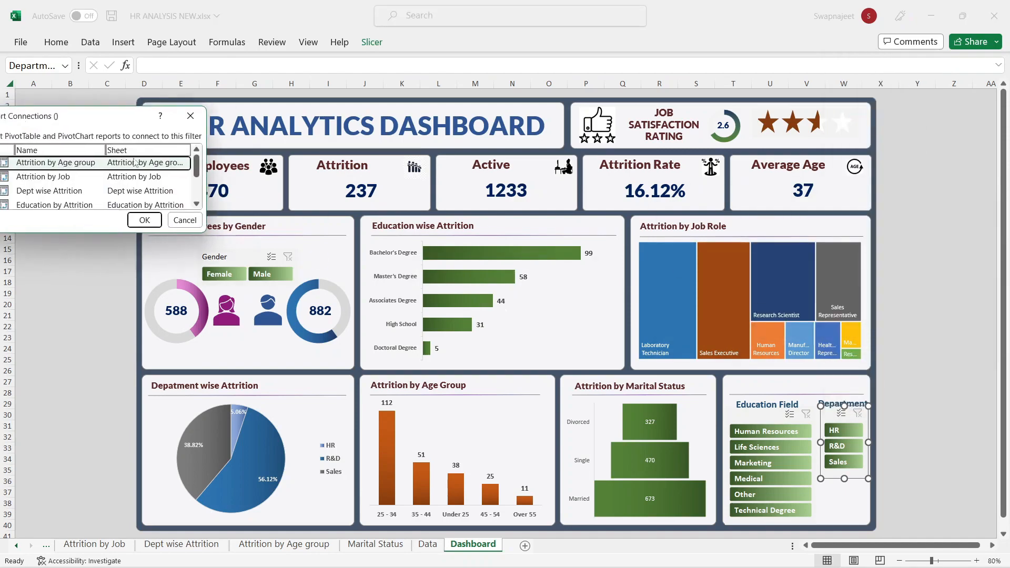
{"action": "left_click_drag", "start_coordinate": [203, 232], "coordinate": [266, 290]}
{"action": "left_click_drag", "start_coordinate": [168, 124], "coordinate": [266, 137]}
{"action": "left_click", "coordinate": [84, 176]}
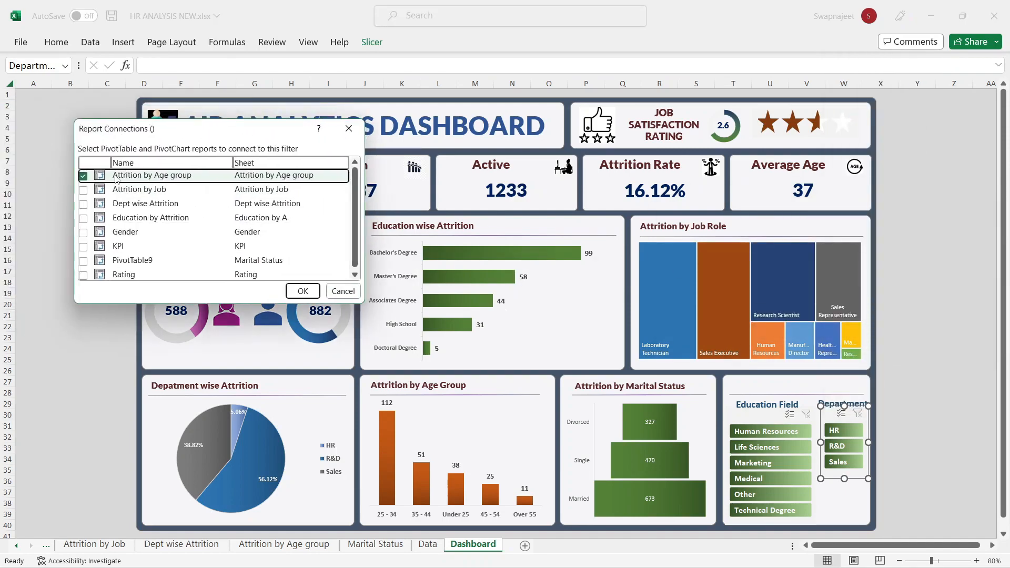
{"action": "left_click", "coordinate": [83, 190]}
{"action": "left_click", "coordinate": [83, 205]}
{"action": "left_click", "coordinate": [83, 218]}
{"action": "left_click", "coordinate": [83, 233]}
{"action": "left_click", "coordinate": [83, 248]}
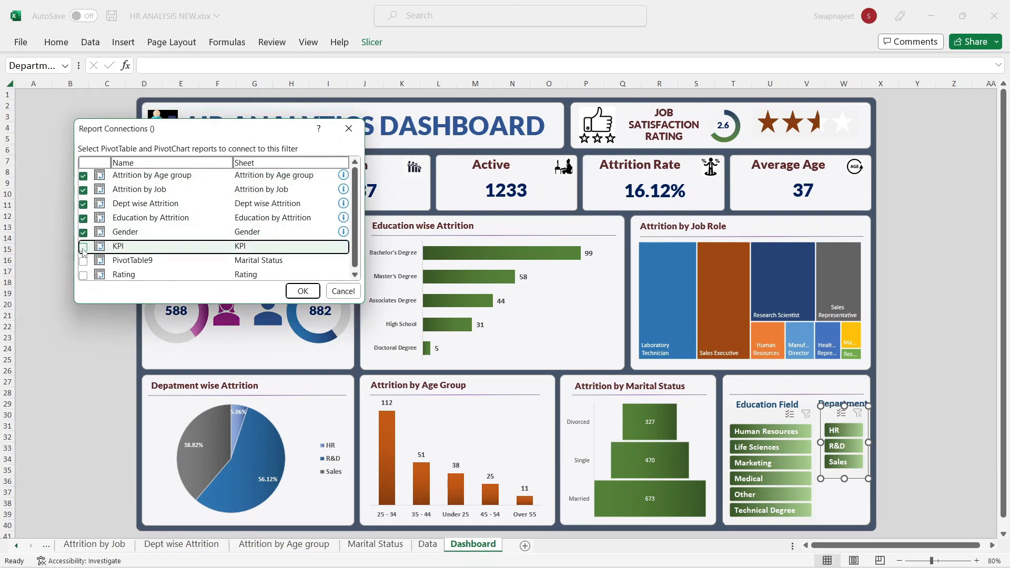
{"action": "left_click", "coordinate": [83, 262]}
{"action": "left_click", "coordinate": [83, 276]}
{"action": "left_click", "coordinate": [303, 291]}
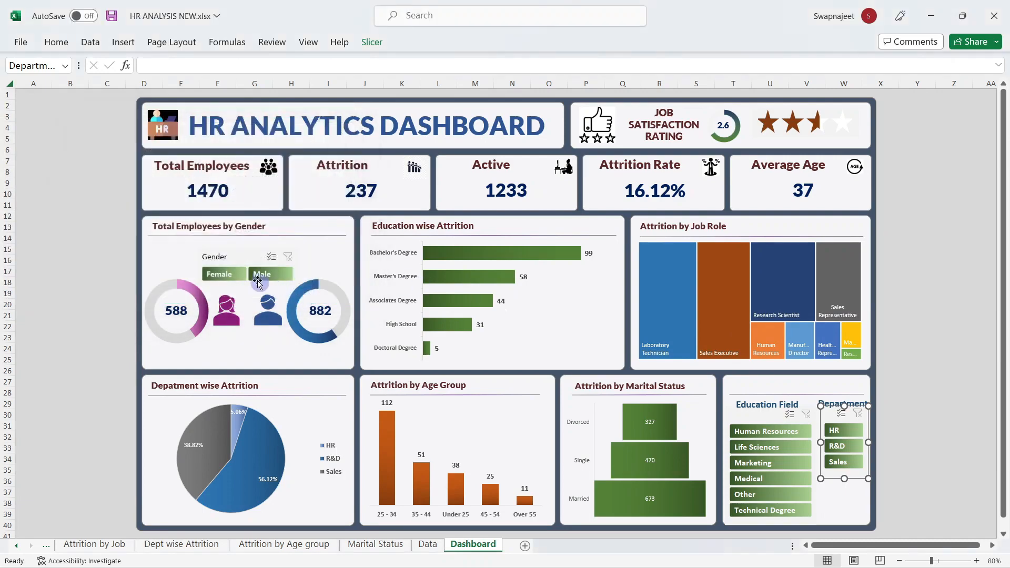
Step: Connect the Gender slicer to all eight pivot tables via Report Connections
{"action": "left_click", "coordinate": [231, 261]}
{"action": "right_click", "coordinate": [228, 262]}
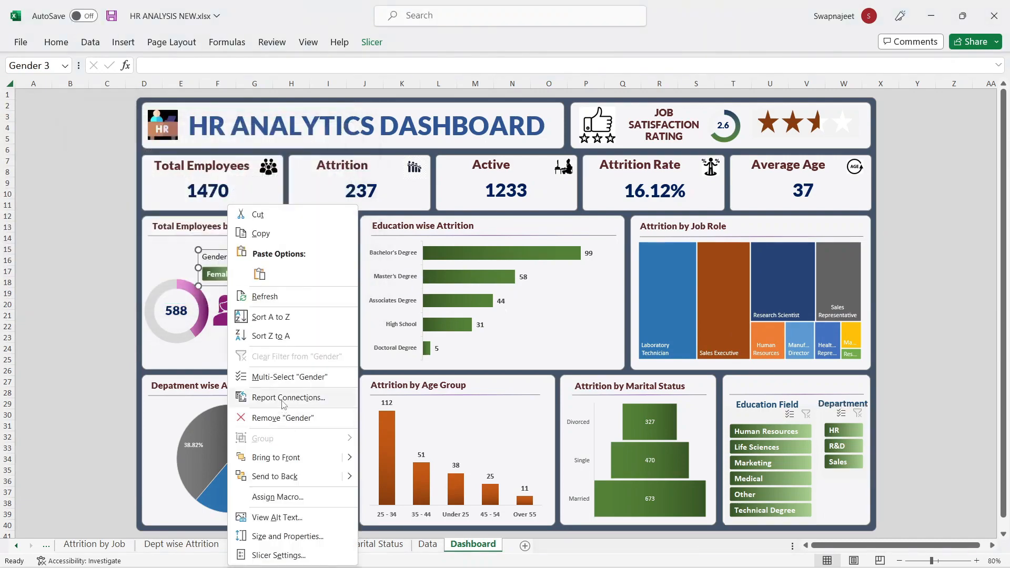
{"action": "left_click", "coordinate": [288, 399]}
{"action": "left_click_drag", "start_coordinate": [234, 351], "coordinate": [219, 181]}
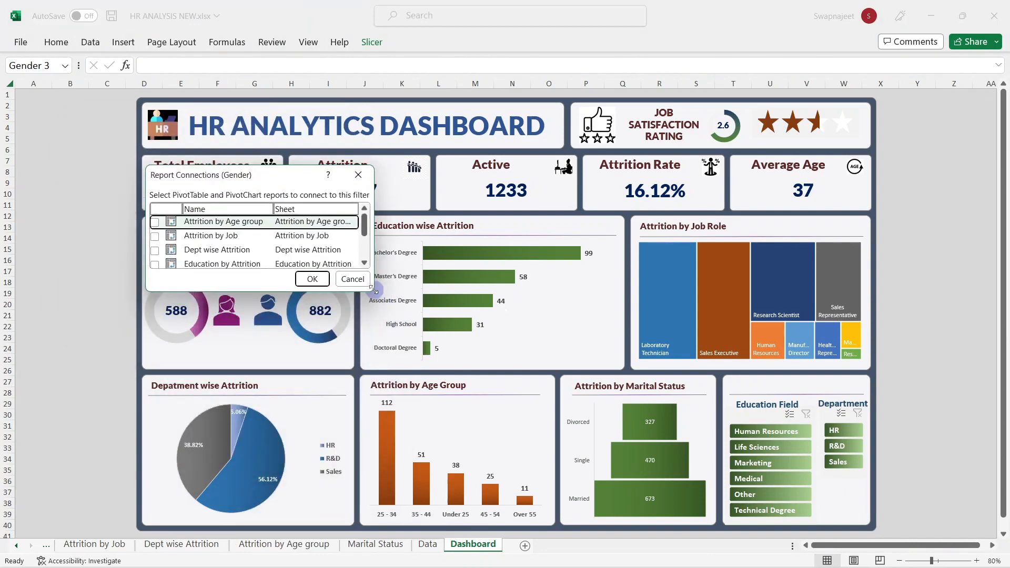
{"action": "left_click_drag", "start_coordinate": [375, 291], "coordinate": [463, 383]}
{"action": "left_click", "coordinate": [155, 222]}
{"action": "left_click", "coordinate": [155, 237]}
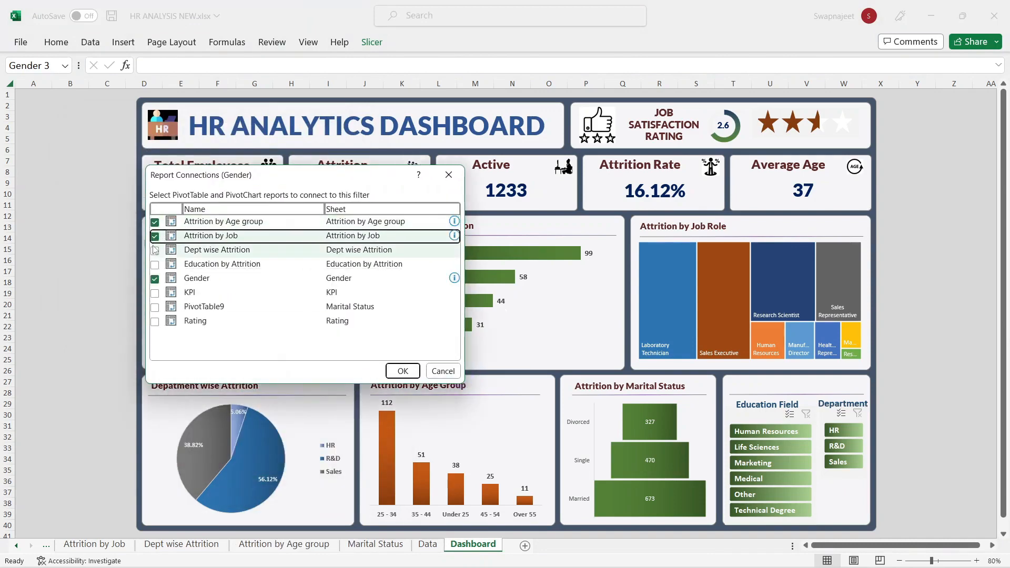
{"action": "left_click", "coordinate": [155, 250]}
{"action": "left_click", "coordinate": [154, 265]}
{"action": "left_click", "coordinate": [154, 293]}
{"action": "left_click", "coordinate": [155, 307]}
{"action": "left_click", "coordinate": [155, 321]}
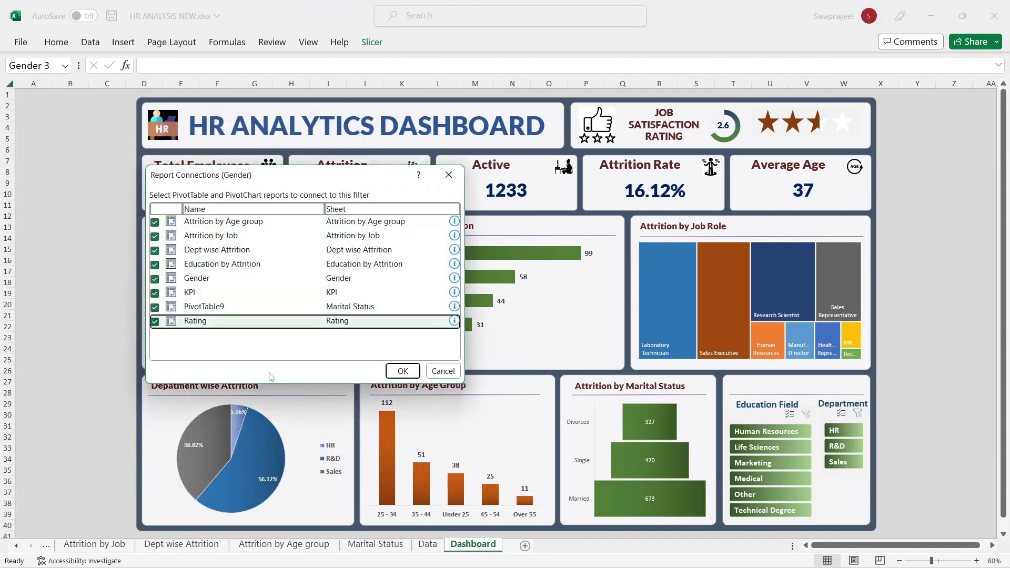
{"action": "left_click", "coordinate": [403, 371]}
Step: Test the Gender (Female, Male) and Department (HR, R&D) filters, then clear both
{"action": "left_click", "coordinate": [95, 306]}
{"action": "left_click", "coordinate": [223, 274]}
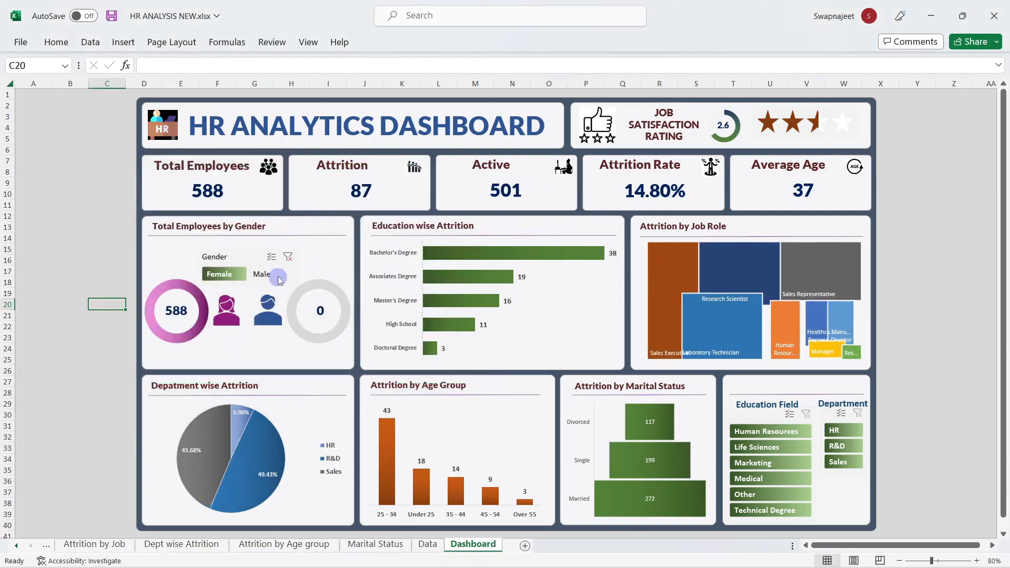
{"action": "left_click", "coordinate": [275, 276]}
{"action": "left_click", "coordinate": [288, 257]}
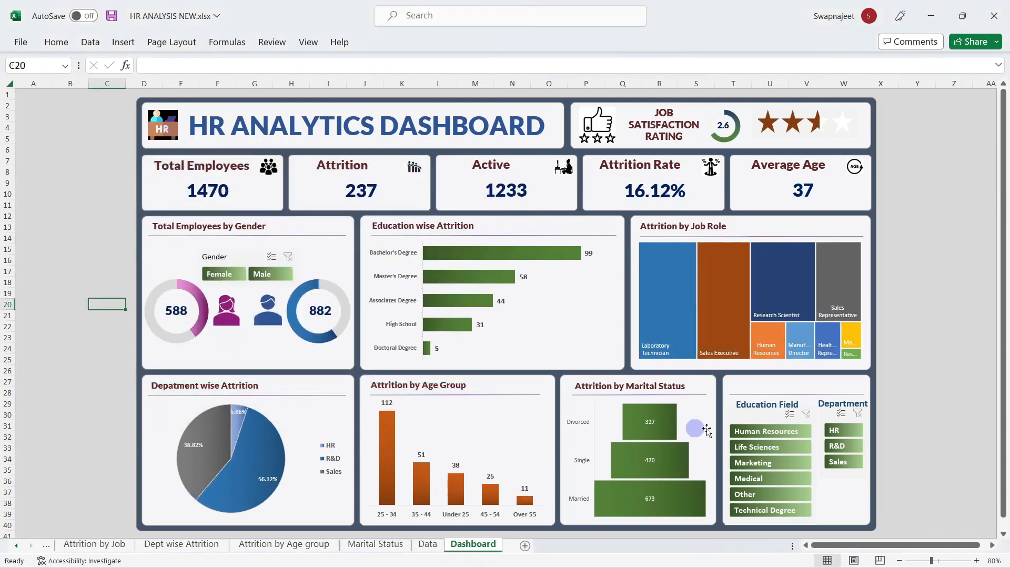
{"action": "left_click", "coordinate": [846, 423]}
{"action": "left_click", "coordinate": [842, 431]}
{"action": "left_click", "coordinate": [842, 446]}
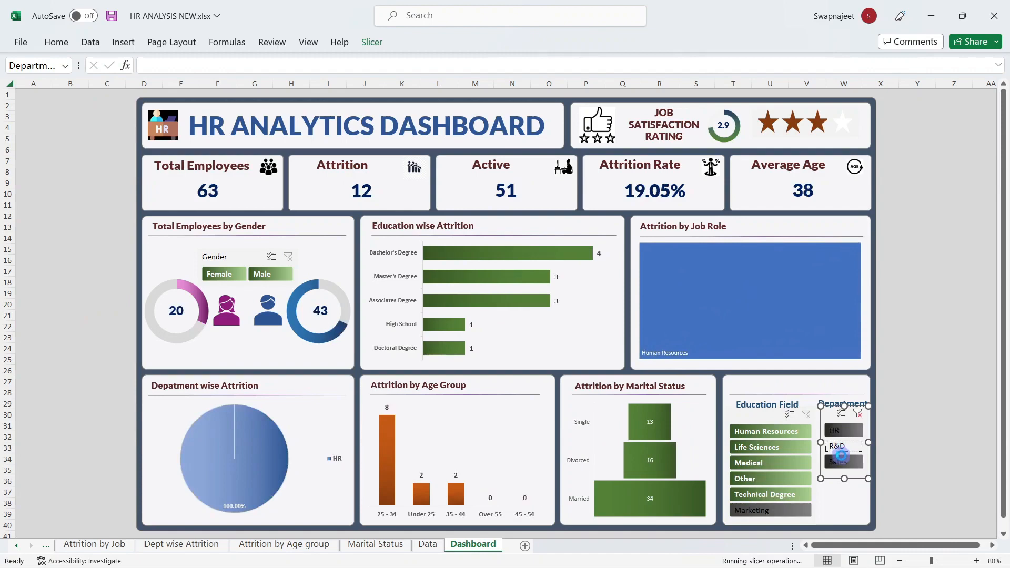
{"action": "left_click", "coordinate": [859, 416]}
{"action": "left_click", "coordinate": [930, 282]}
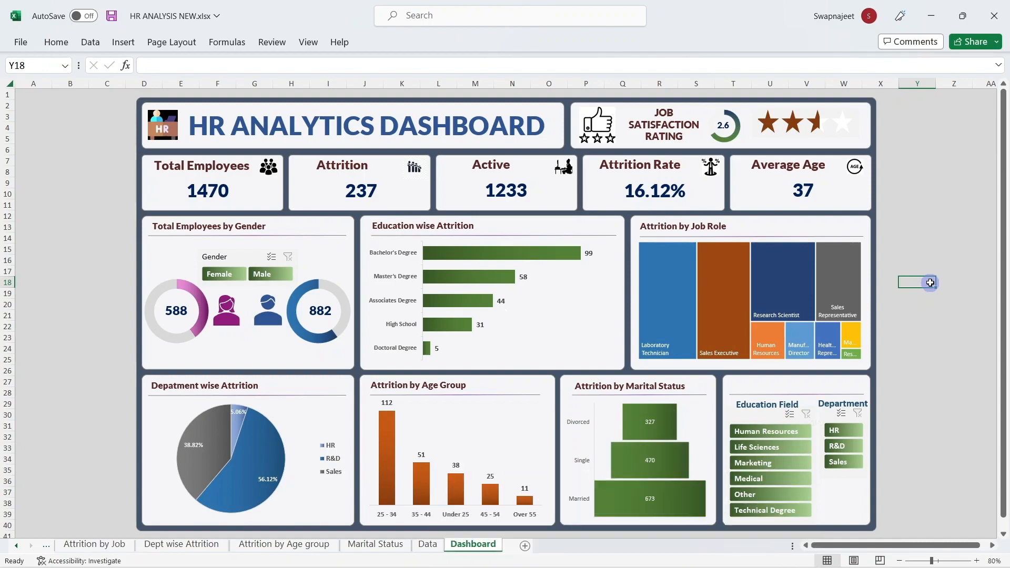
{"action": "left_click", "coordinate": [952, 260]}
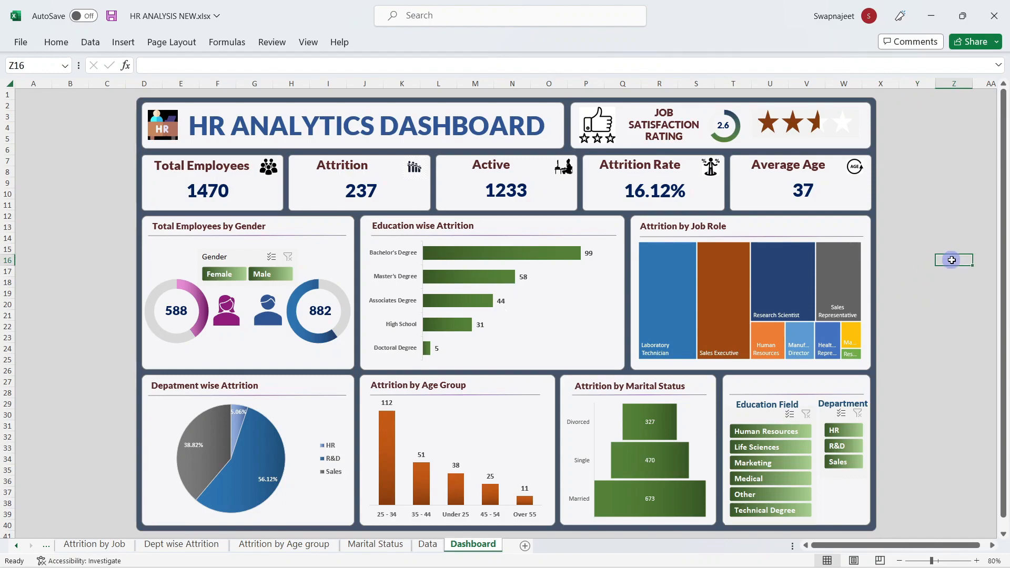